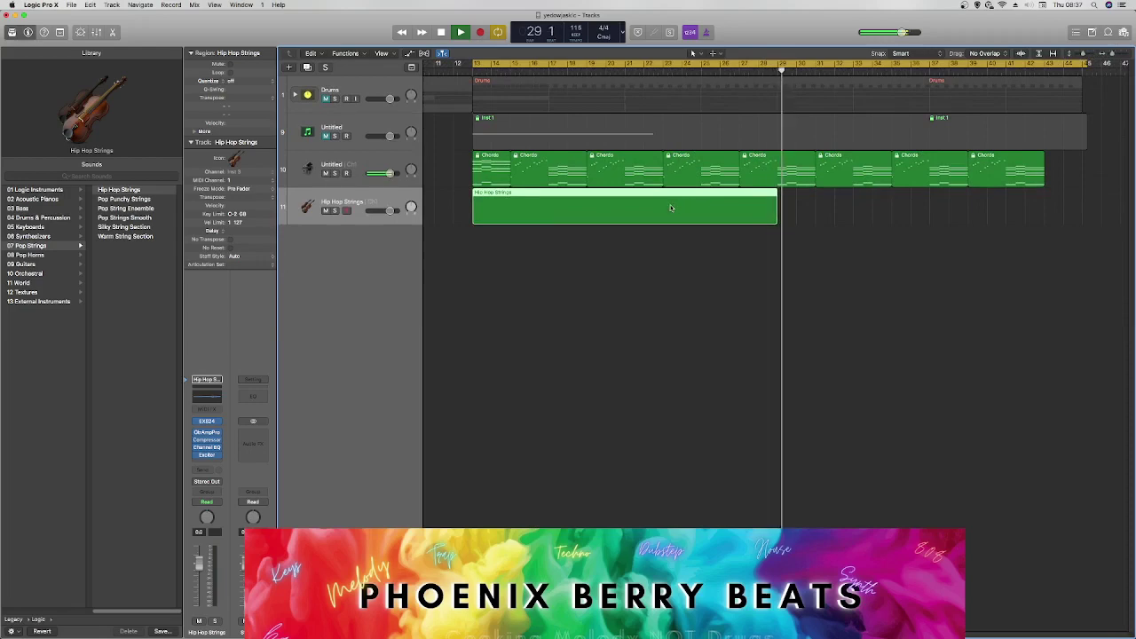
Open the Hip Hop Strings region in the Piano Roll, then deselect it in the arrangement.
double_click(692, 204)
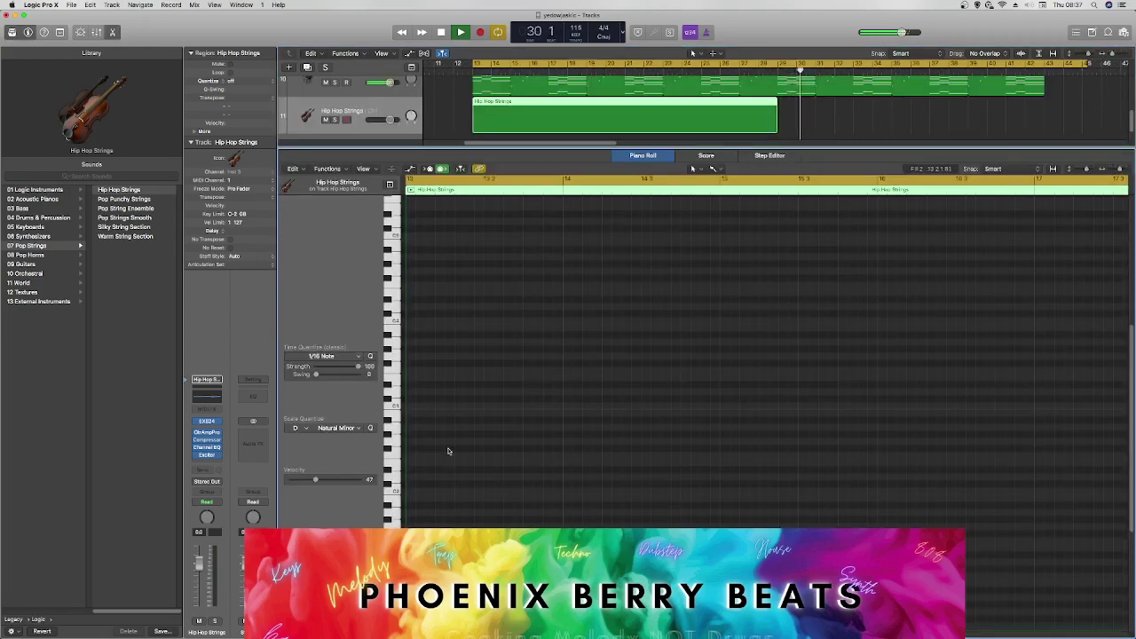
key("alt+k")
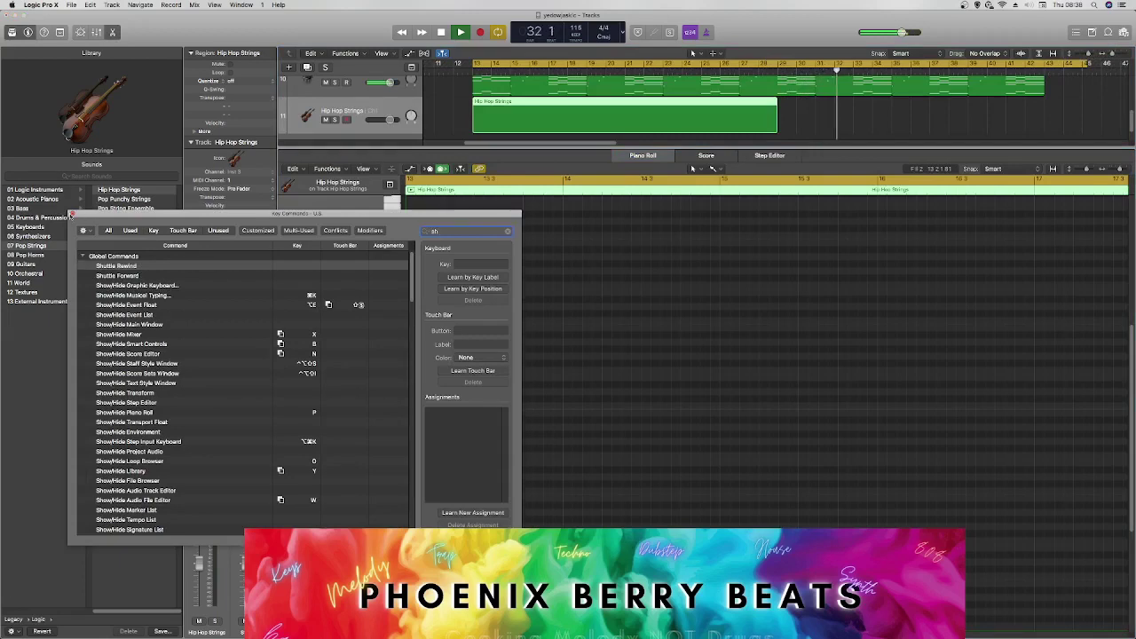
left_click(72, 214)
left_click(914, 105)
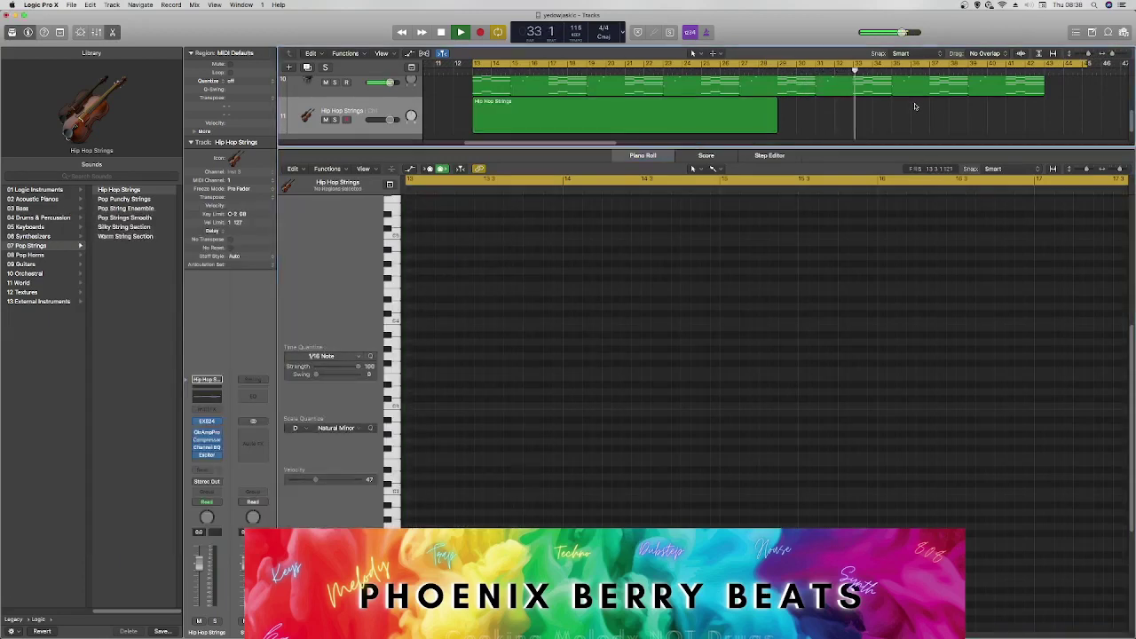
Bring up Musical Typing, test the C, E and B notes on the Hip Hop Strings track, and stop playback.
key("super+k")
key("j")
key("a")
key("d")
key("space")
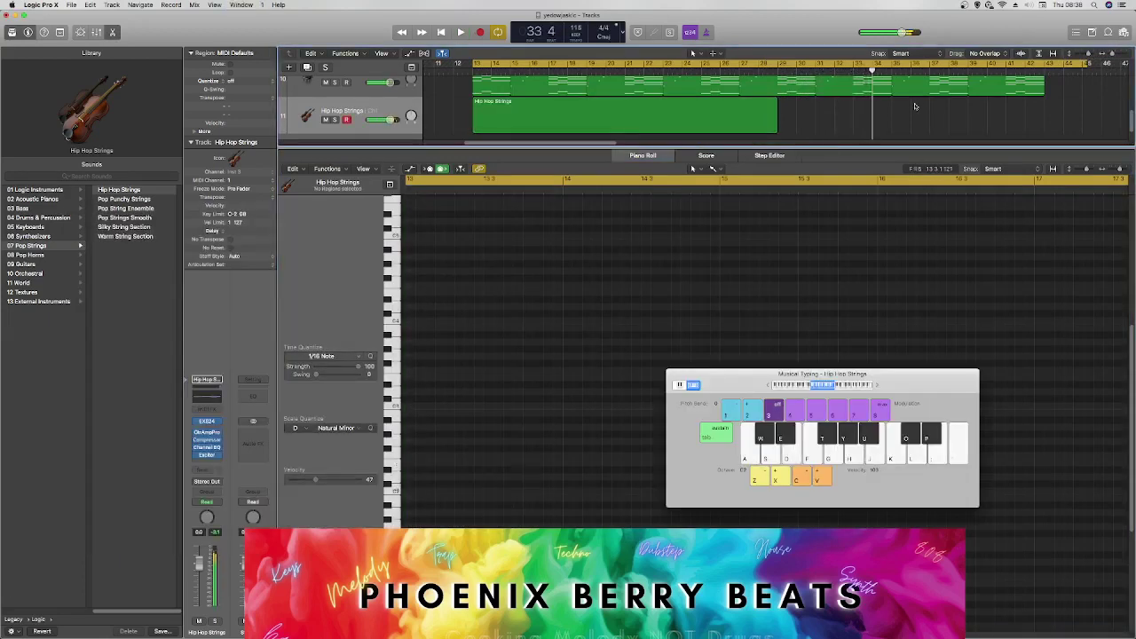
Play the song from bar 13 and rehearse a string chord pattern over it with Musical Typing.
key("space")
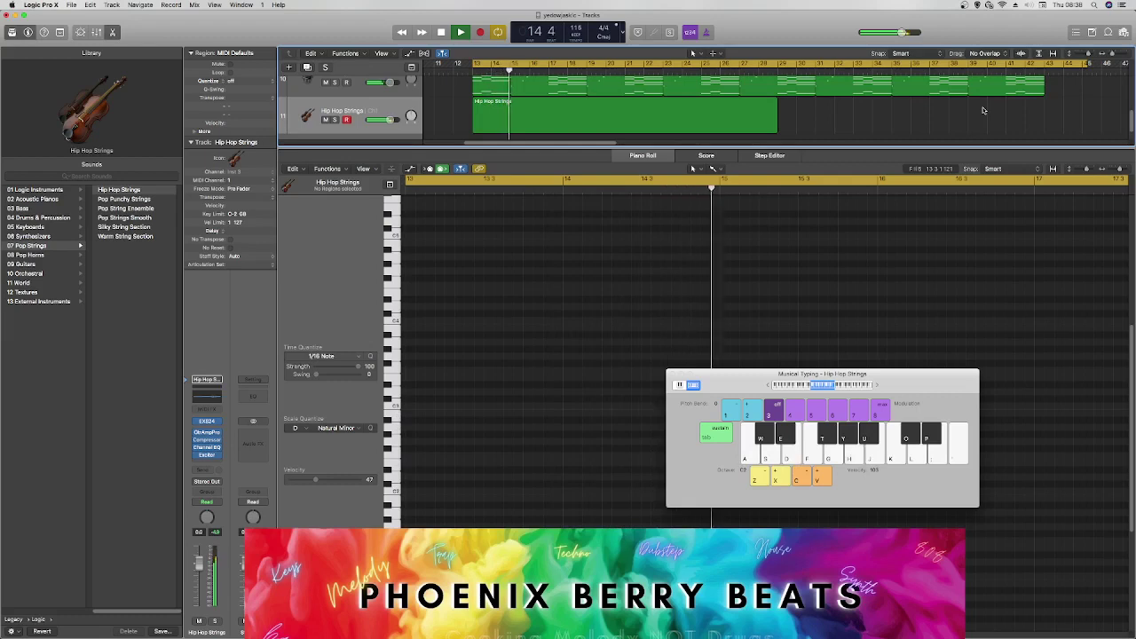
key("a")
key("d")
key("j")
key("f")
key("k")
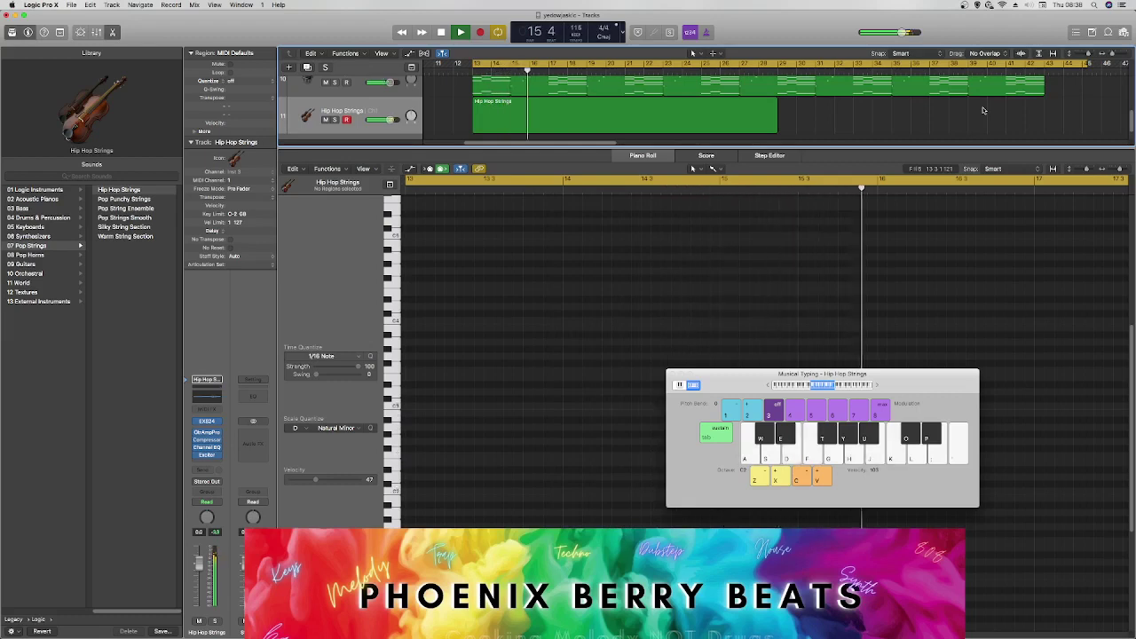
key("a")
key("i")
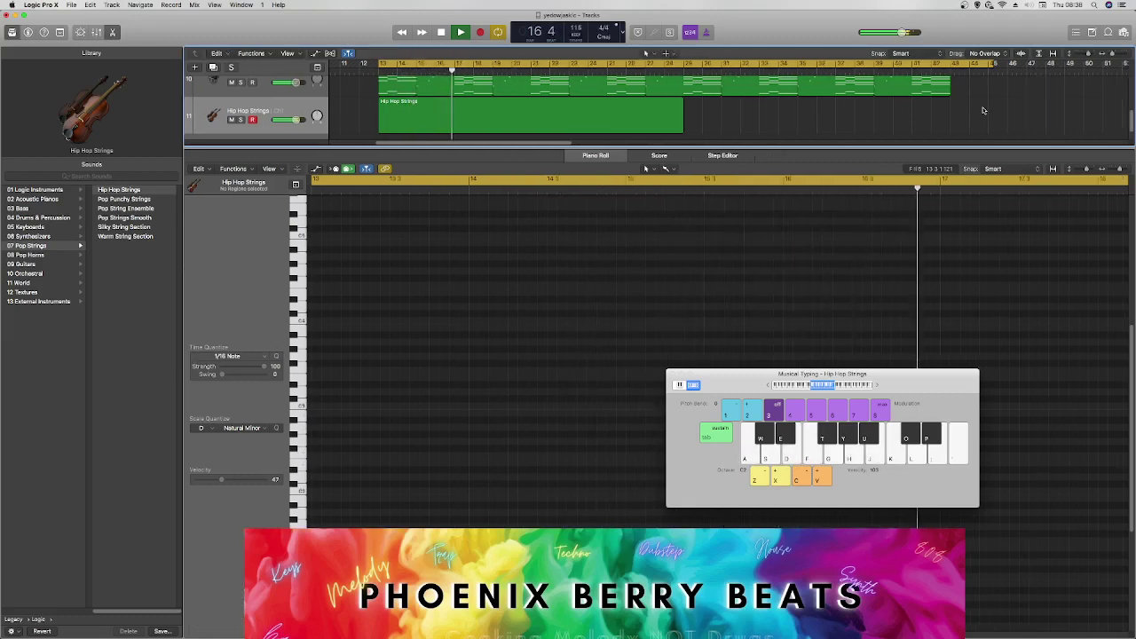
key("a")
key("i")
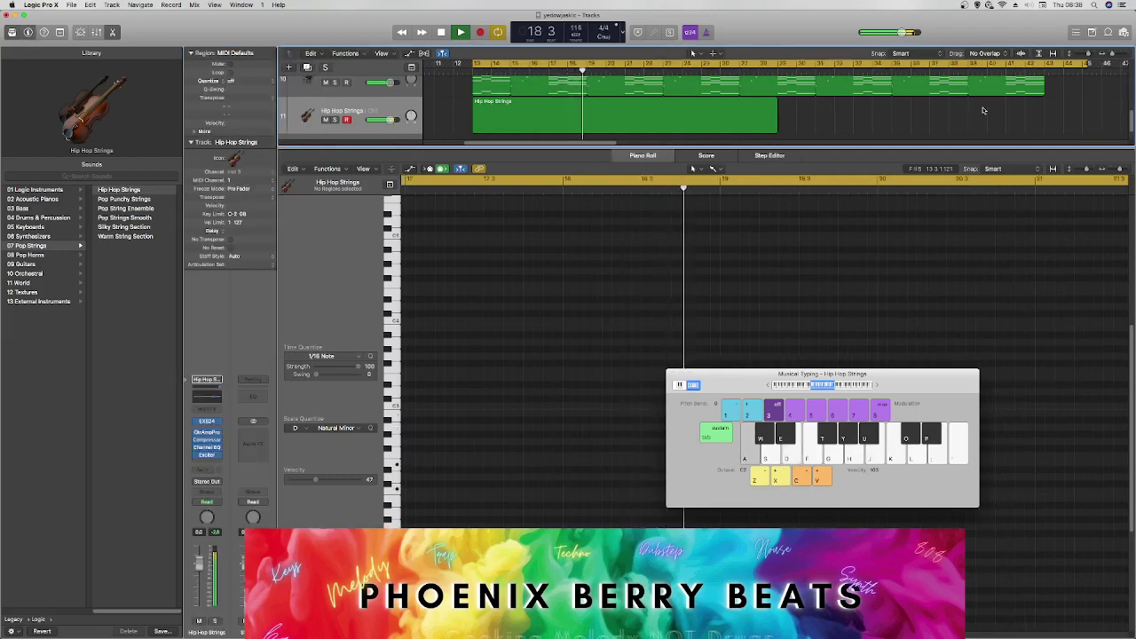
key("i")
Record a string part from bar 13 to 18 on the Hip Hop Strings track, repeating C and E beneath changing upper notes.
key("r")
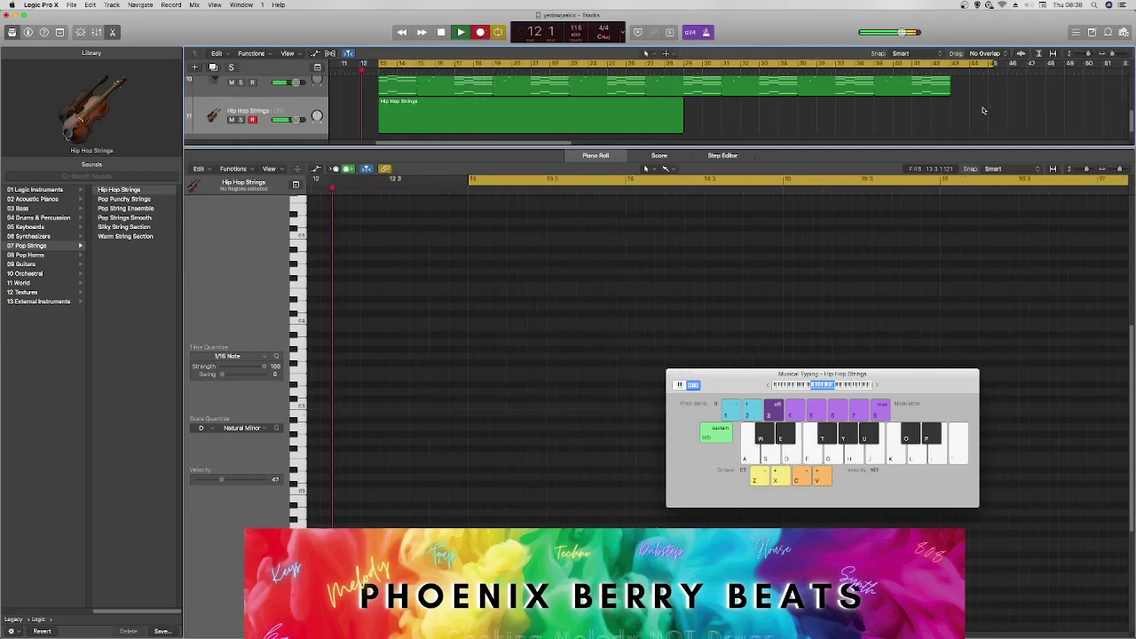
key("a")
key("d")
key("j")
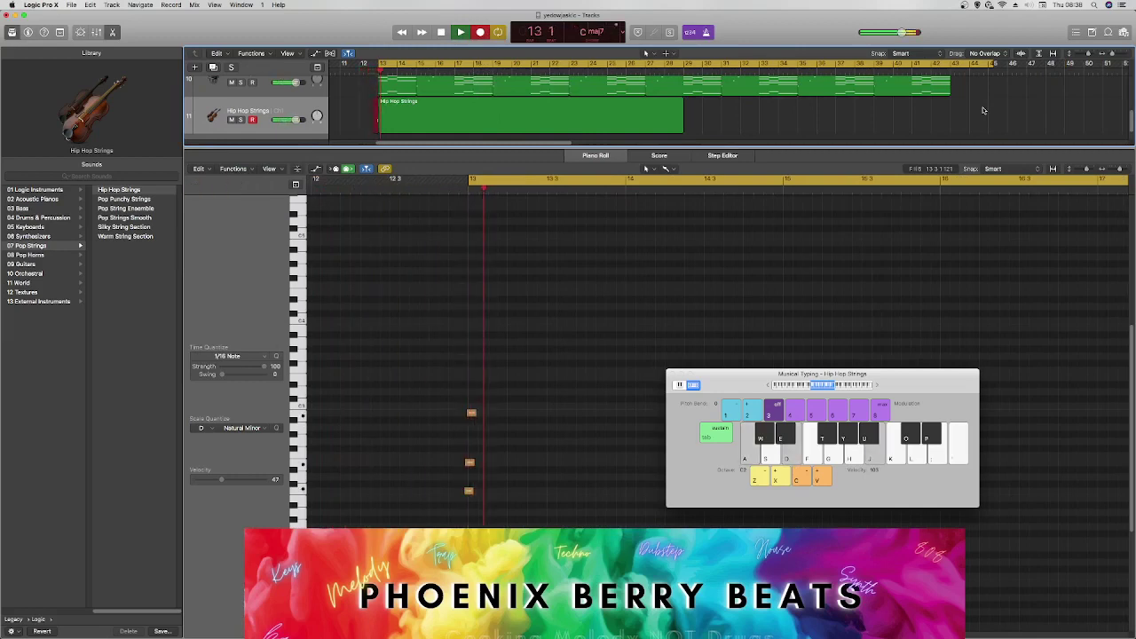
key("a")
key("d")
key("i")
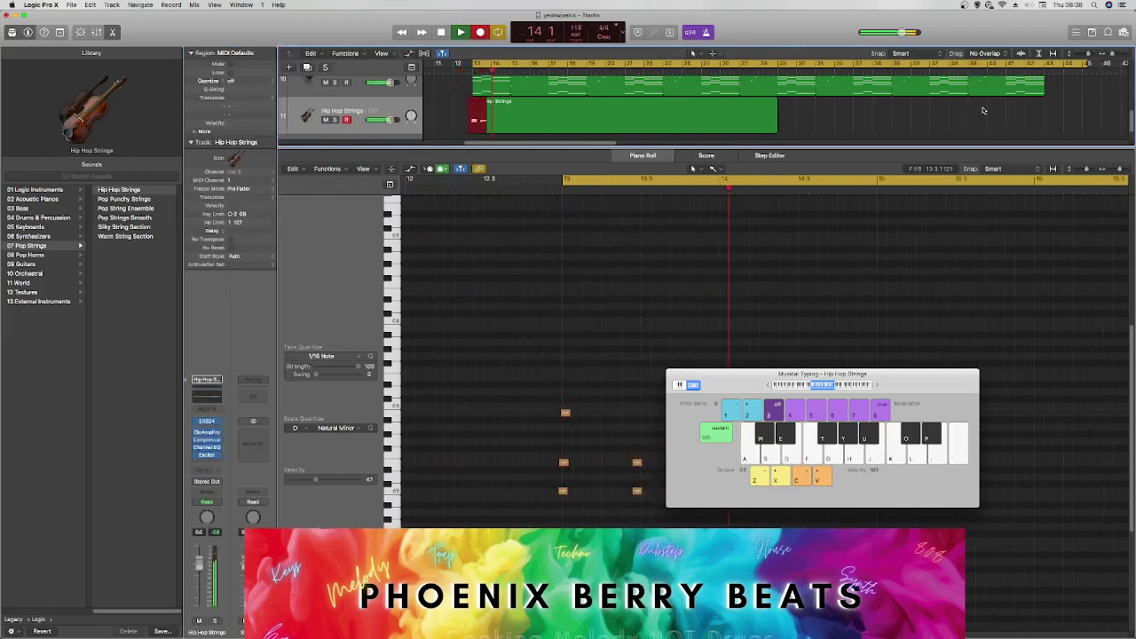
key("a")
key("a")
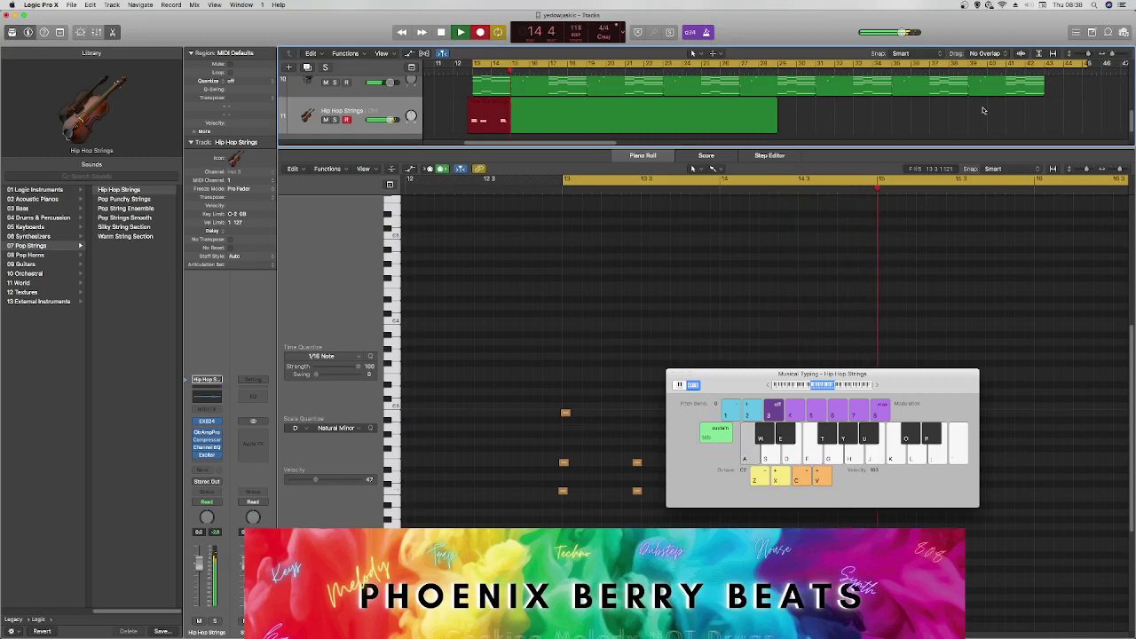
key("d")
key("i")
key("l")
key("a")
key("d")
key("k")
key("d")
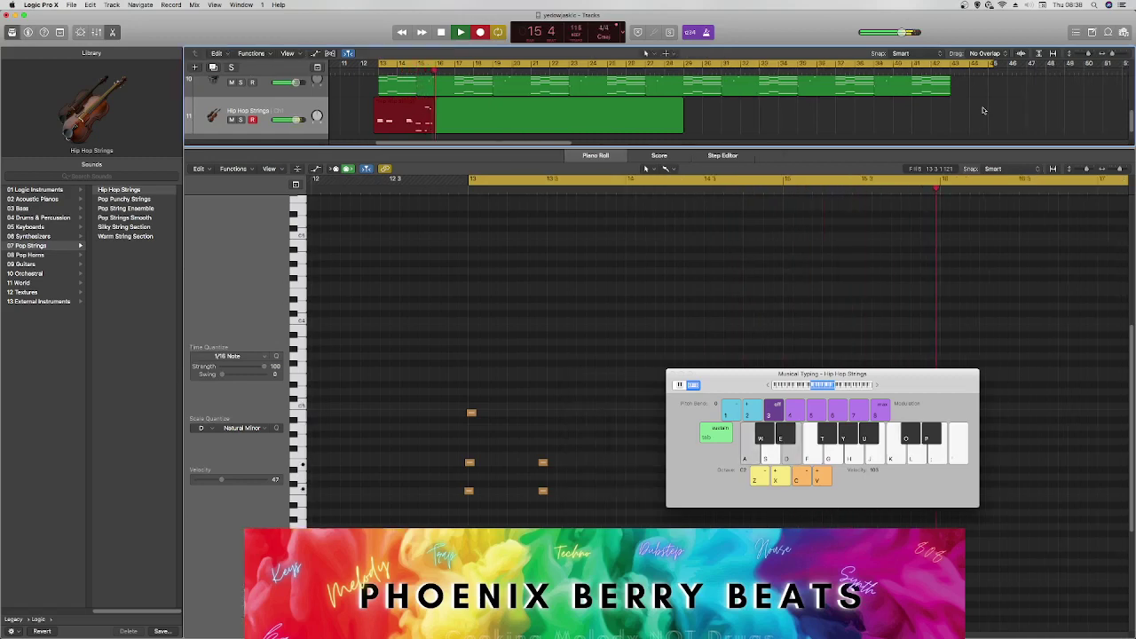
key("j")
key("j")
key("i")
key("h")
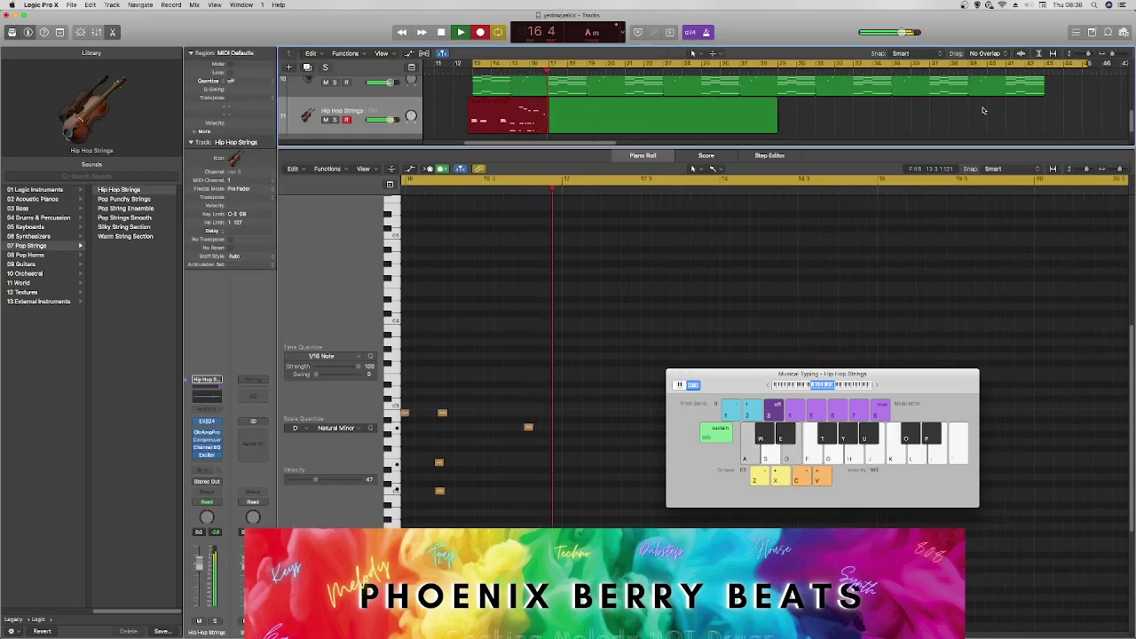
key("a")
key("d")
key("j")
key("a")
key("d")
key("i")
key("a")
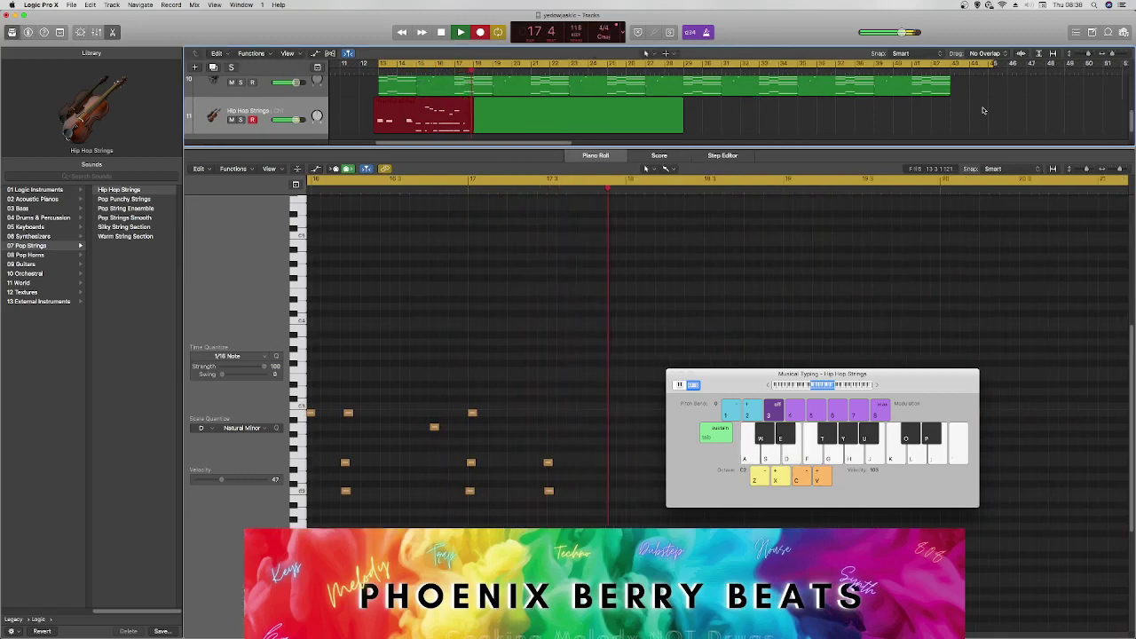
key("j")
key("i")
key("space")
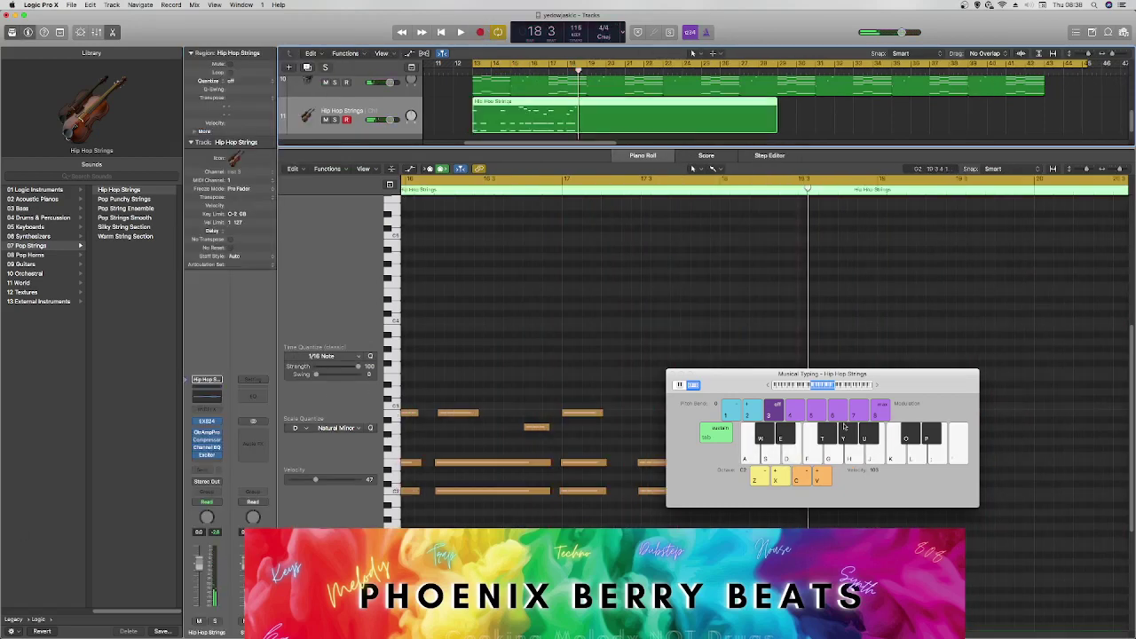
Select all recorded string notes, quantize them to 1/16 notes, and close Musical Typing.
left_click_drag(683, 372, 681, 372)
left_click(509, 561)
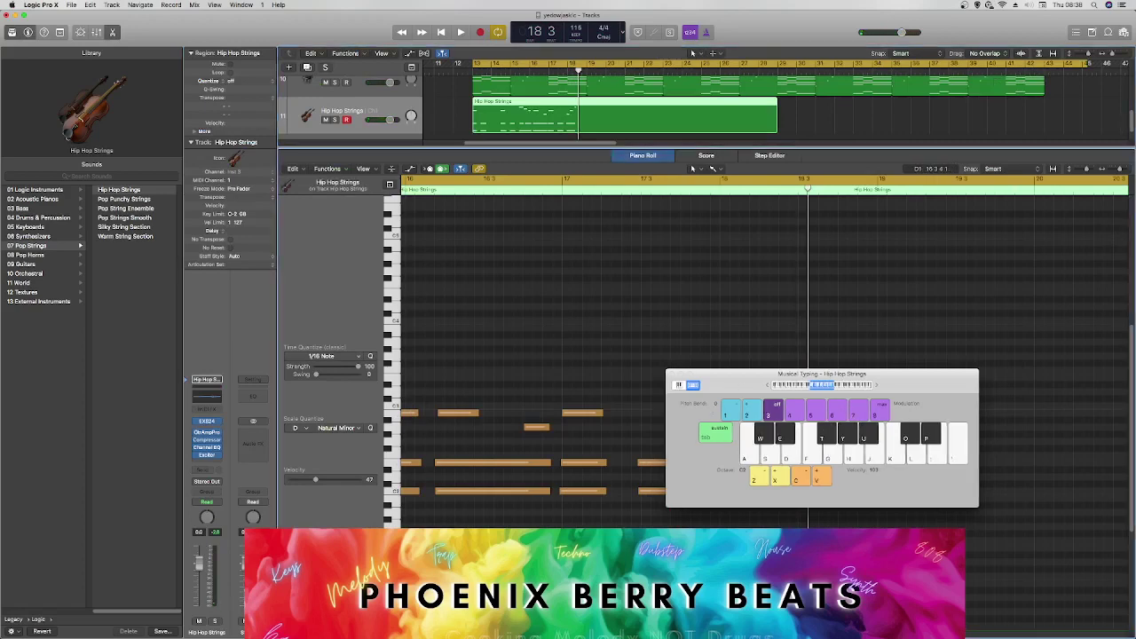
key("space")
key("super+a")
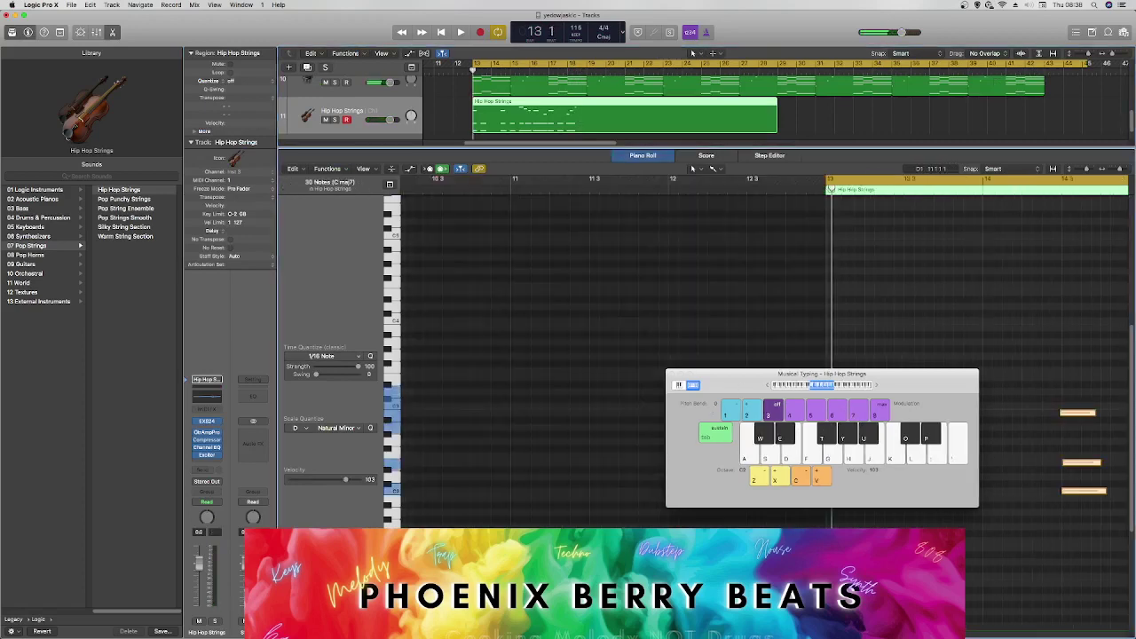
left_click(671, 374)
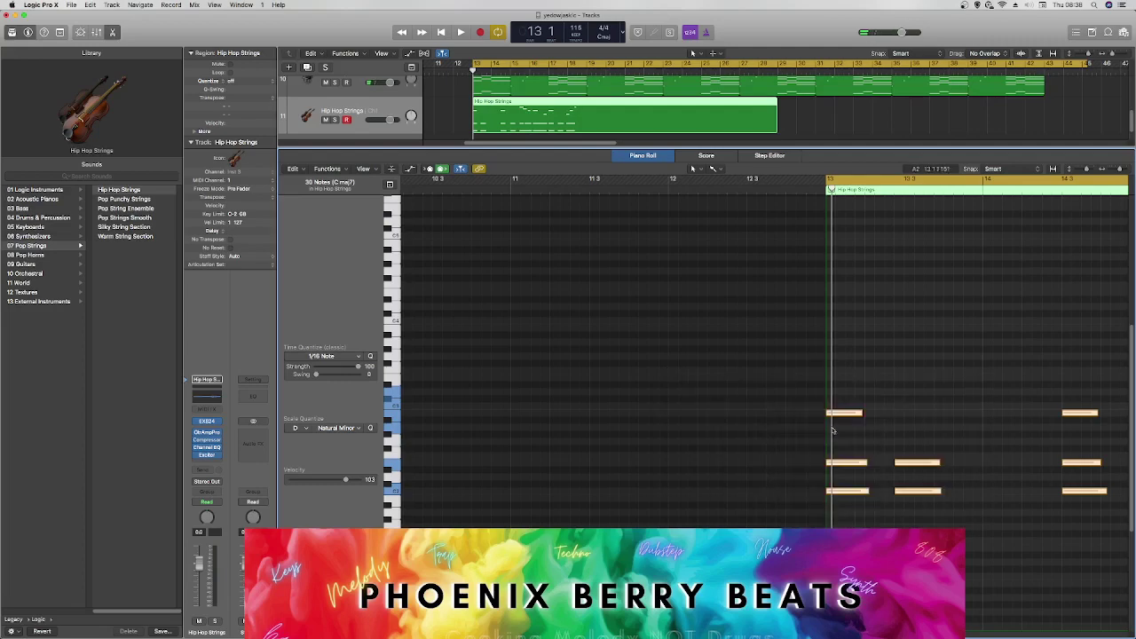
Play back the opening of the quantized string part briefly and clear the note selection.
key("space")
key("space")
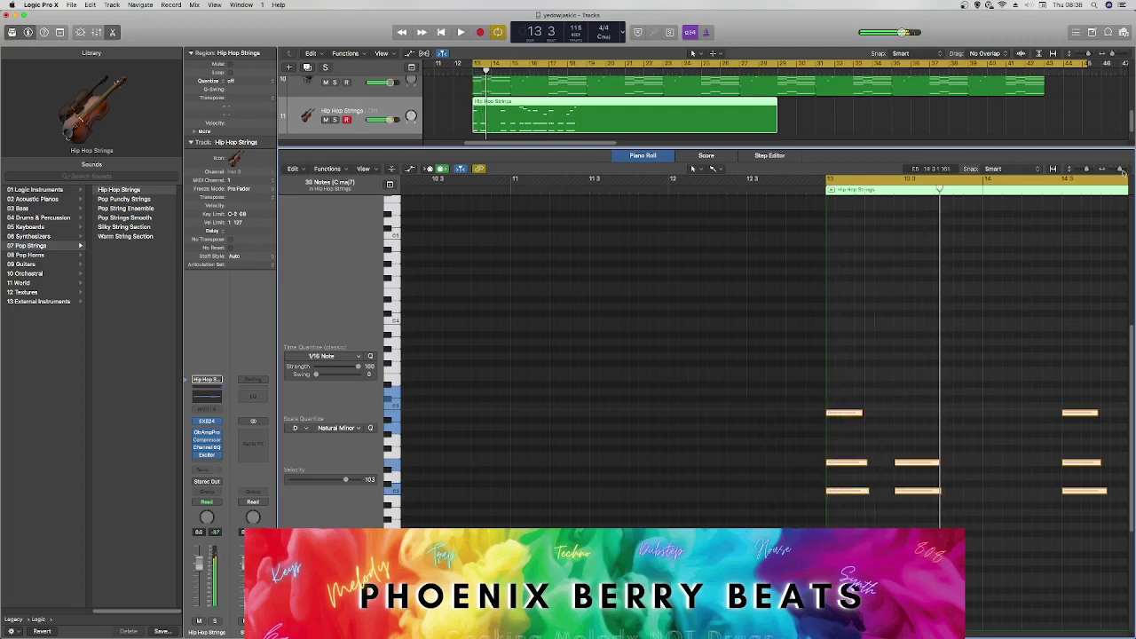
mouse_move(1119, 170)
left_mouse_down()
mouse_move(1101, 175)
mouse_move(1118, 170)
left_mouse_up()
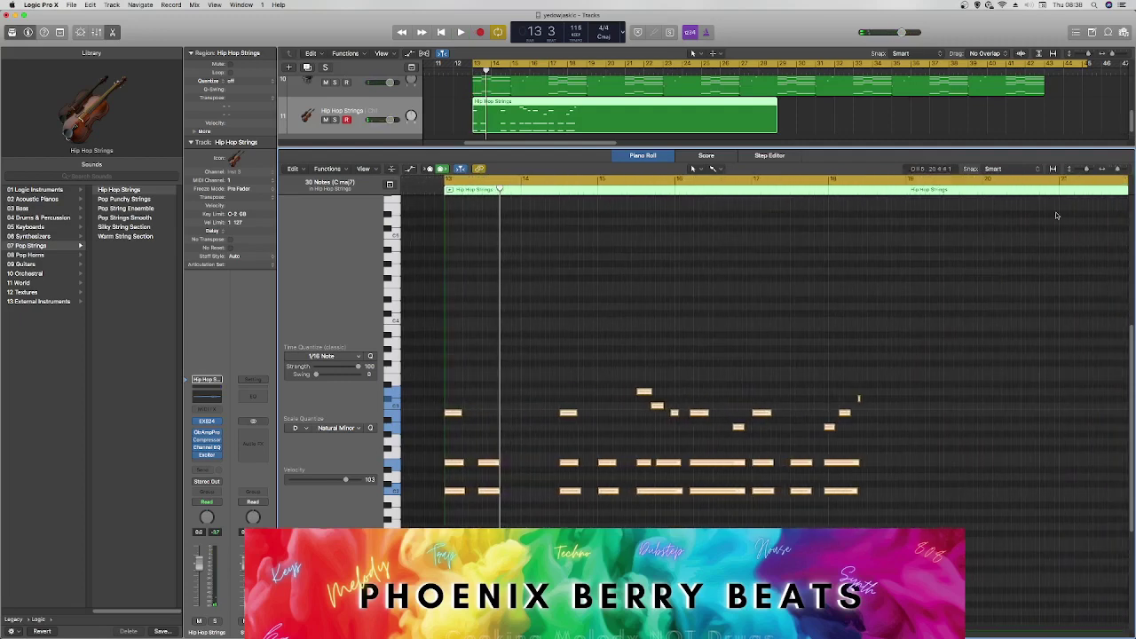
left_click(486, 430)
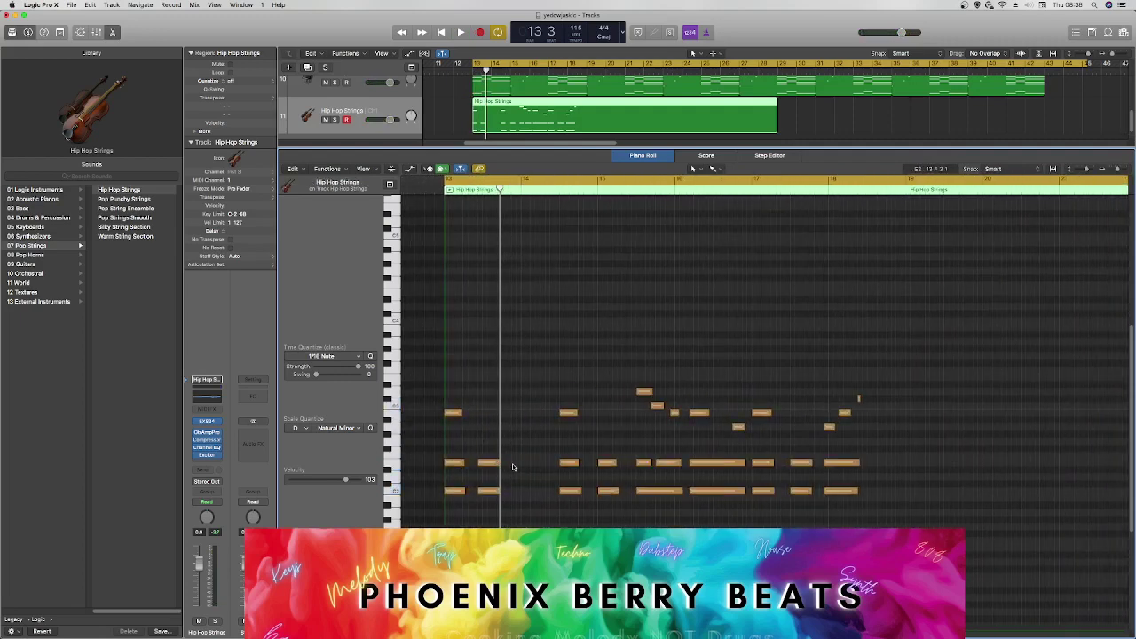
Solo the Hip Hop Strings track and bring up Musical Typing.
key("a")
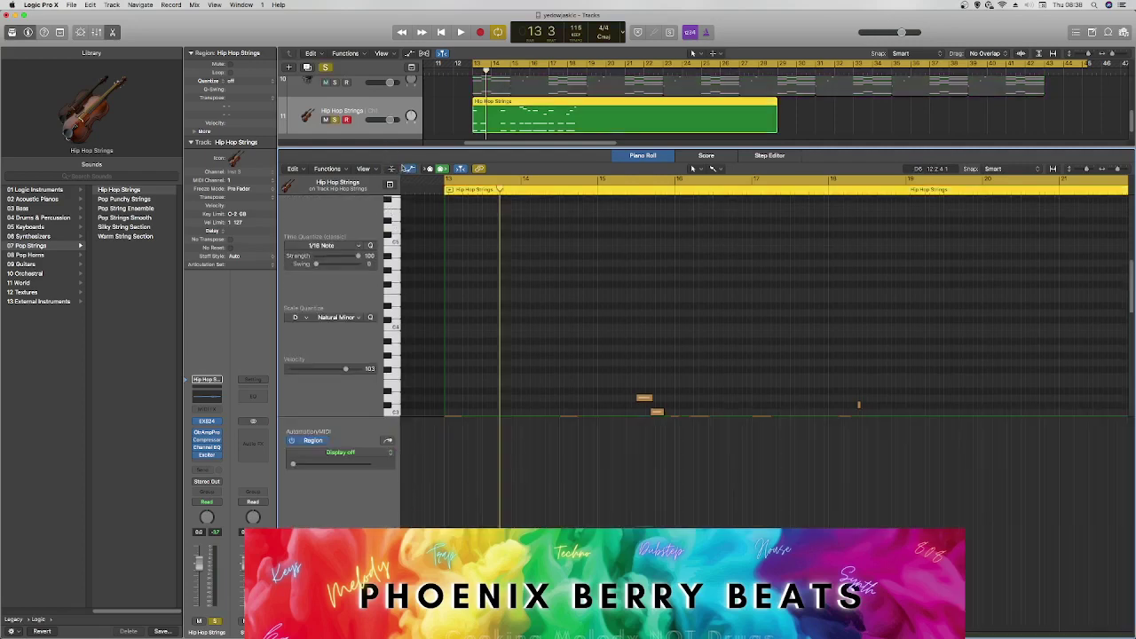
key("a")
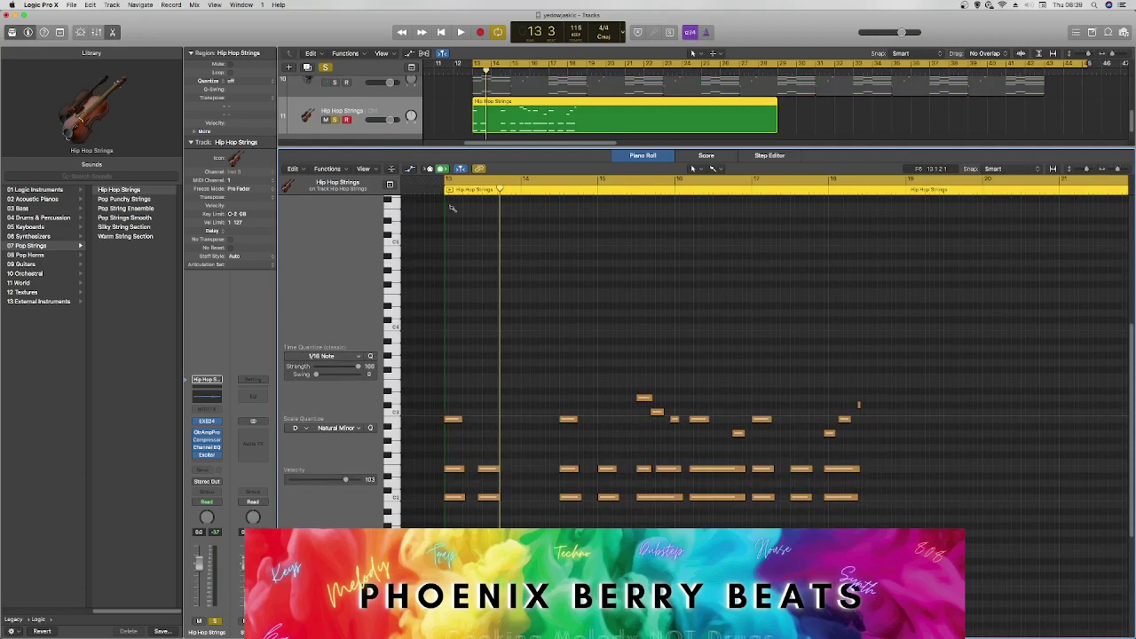
key("cmd+k")
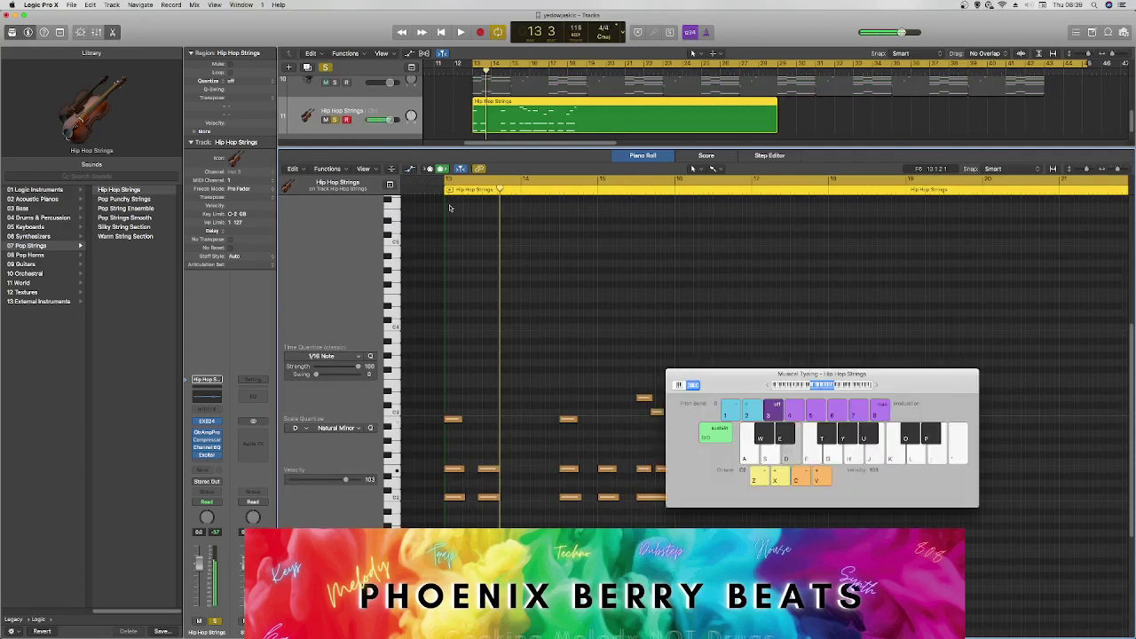
Play C and E chords on the soloed strings with B as the top note to audition their sound.
key("a")
key("d")
key("a")
key("d")
key("j")
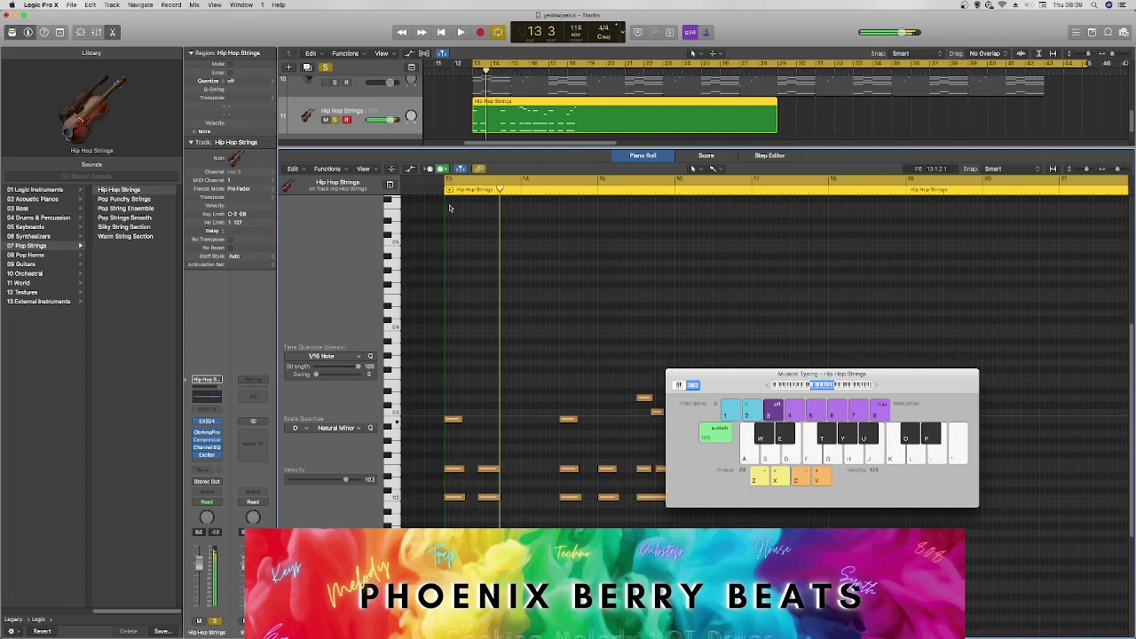
scroll(450, 207, "down", 1)
key("a")
key("d")
key("j")
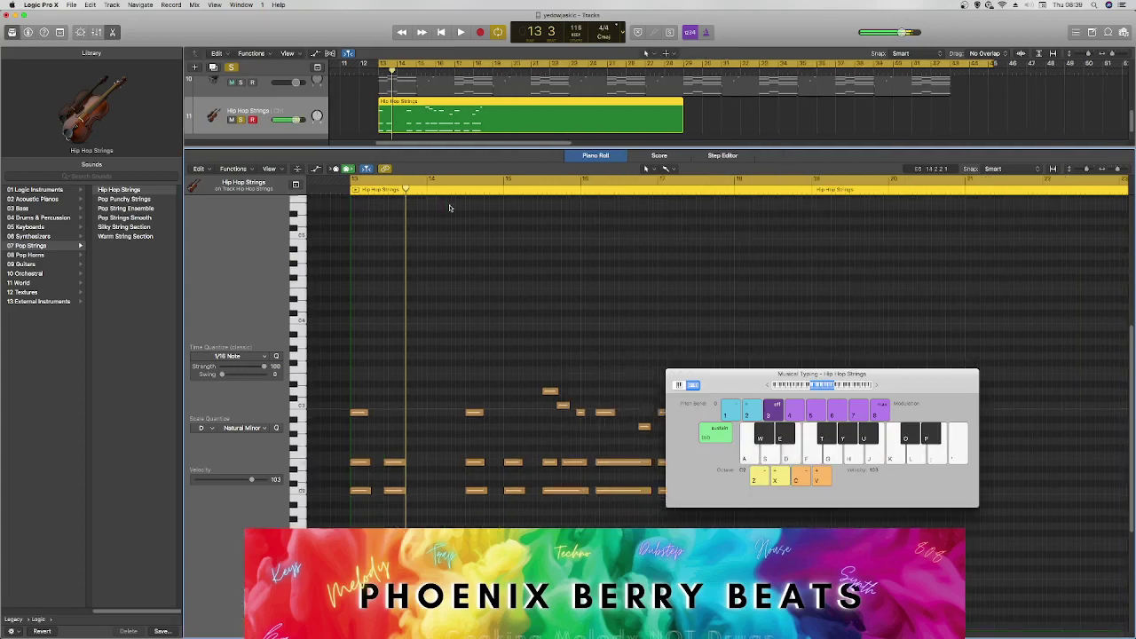
key("a")
key("d")
key("a")
key("d")
key("i")
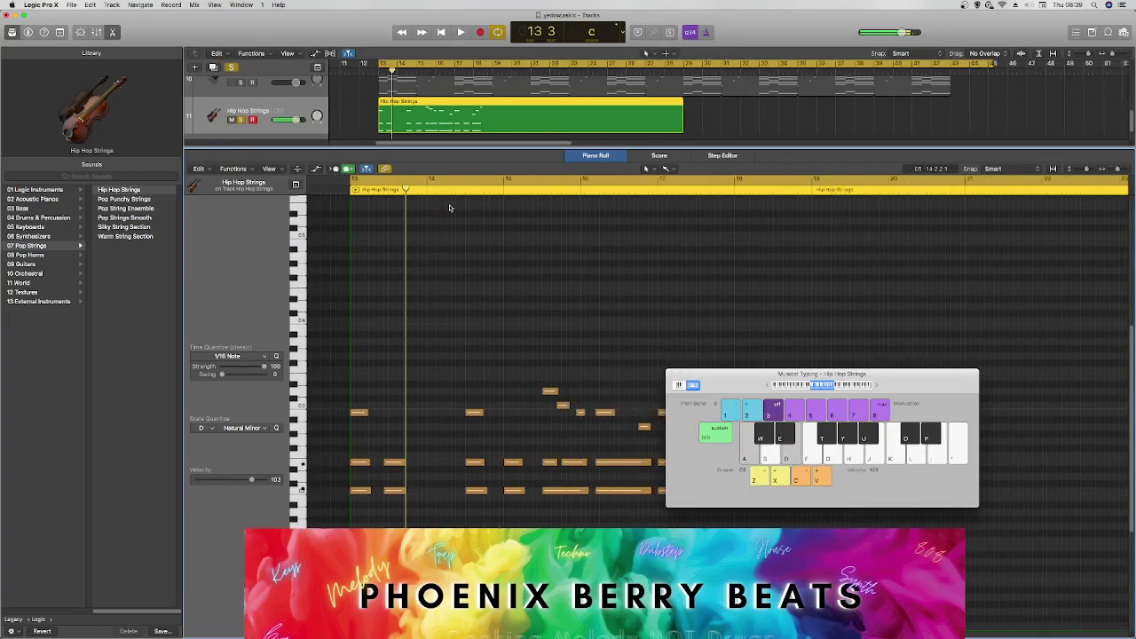
key("a")
key("d")
key("i")
key("i")
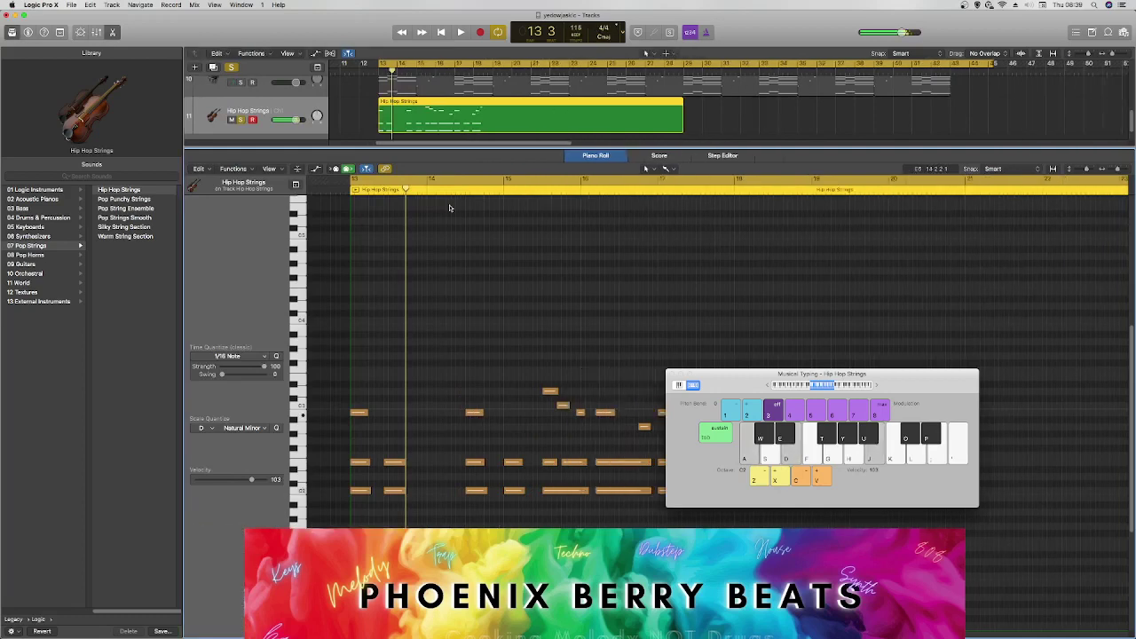
key("a")
key("d")
key("j")
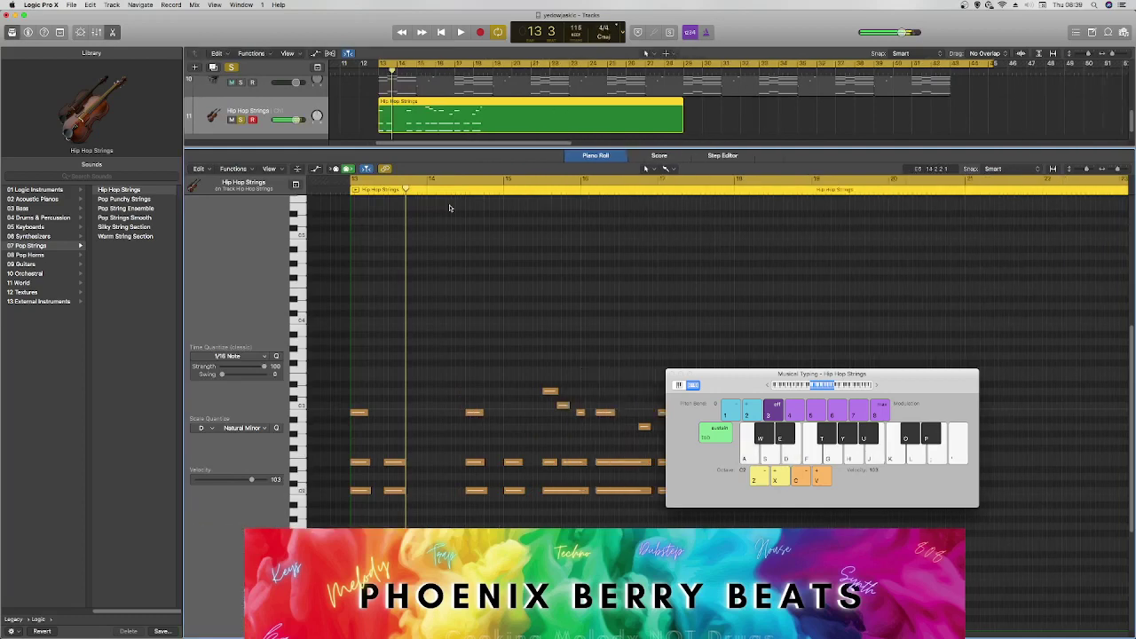
key("a")
key("d")
key("i")
key("a")
key("d")
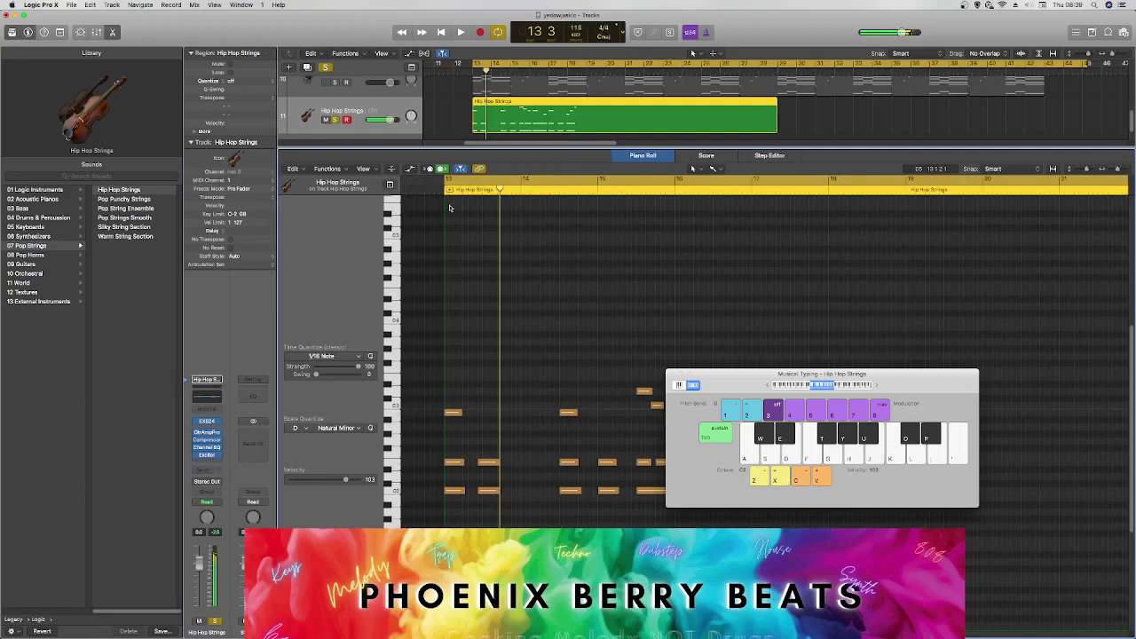
Audition C and E together on the strings with C-sharp, A-sharp and B tried as top notes.
key("d")
key("o")
key("a")
key("a")
key("d")
key("u")
key("a")
key("d")
key("a")
key("d")
key("u")
key("i")
key("d")
key("a")
key("j")
key("a")
key("d")
key("i")
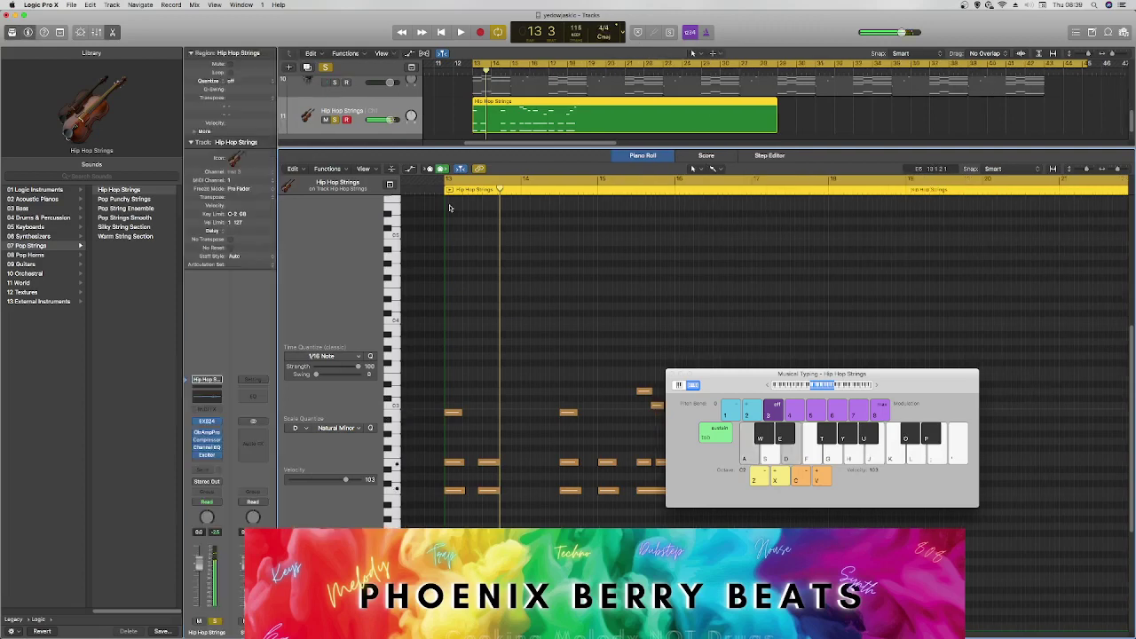
Repeat the C and E pair on the strings, alternating D-sharp and A-sharp as the top notes.
key("a")
key("d")
key("a")
key("p")
key("d")
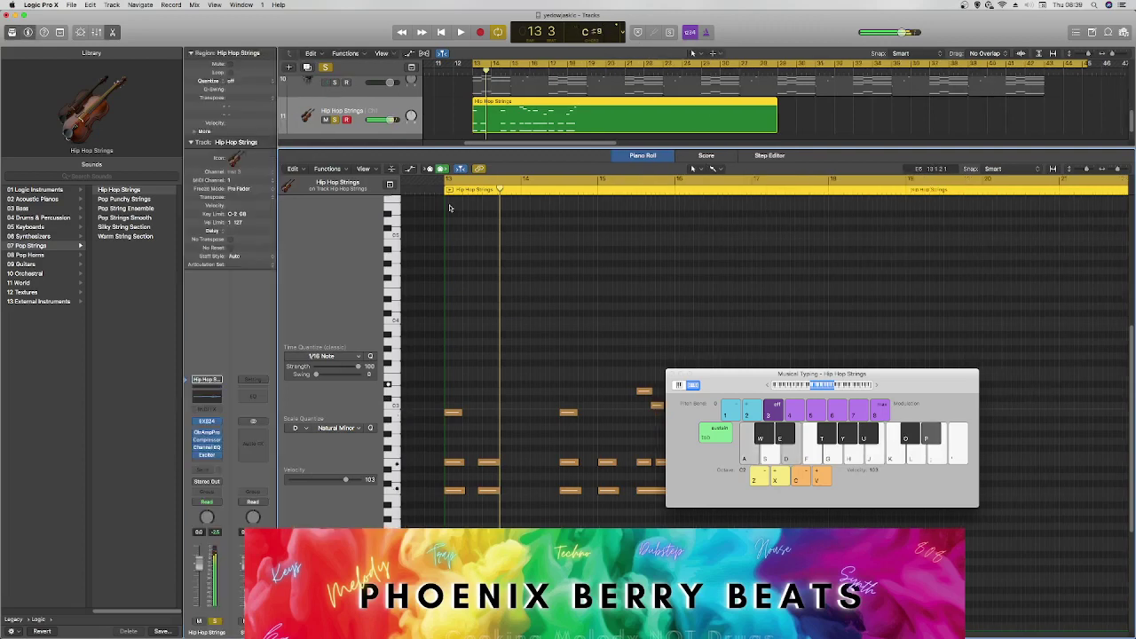
key("a")
key("d")
key("a")
key("d")
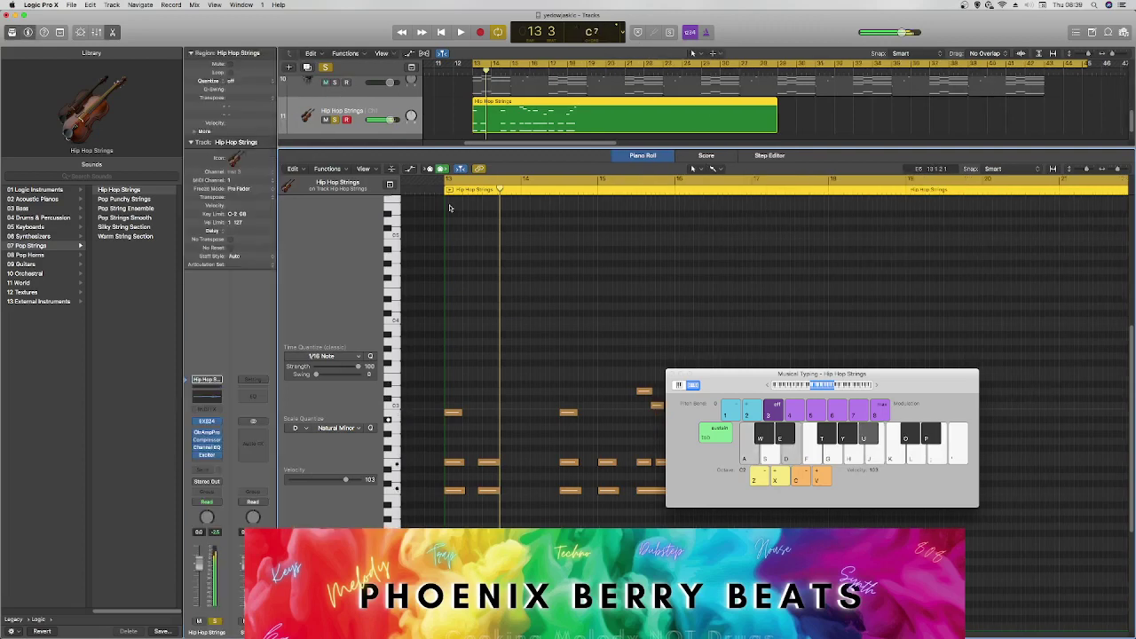
key("a")
key("d")
key("a")
key("d")
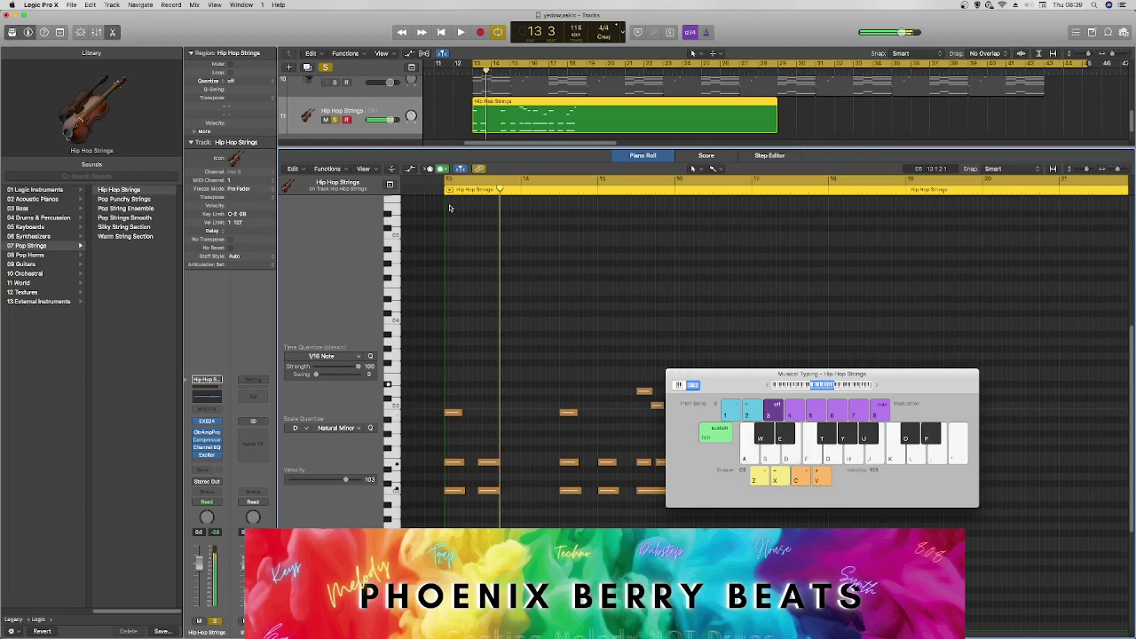
key("a")
key("d")
key("a")
key("d")
key("a")
key("d")
Dismiss the preferences window and delete all existing notes from the Hip Hop Strings region.
key("super+comma")
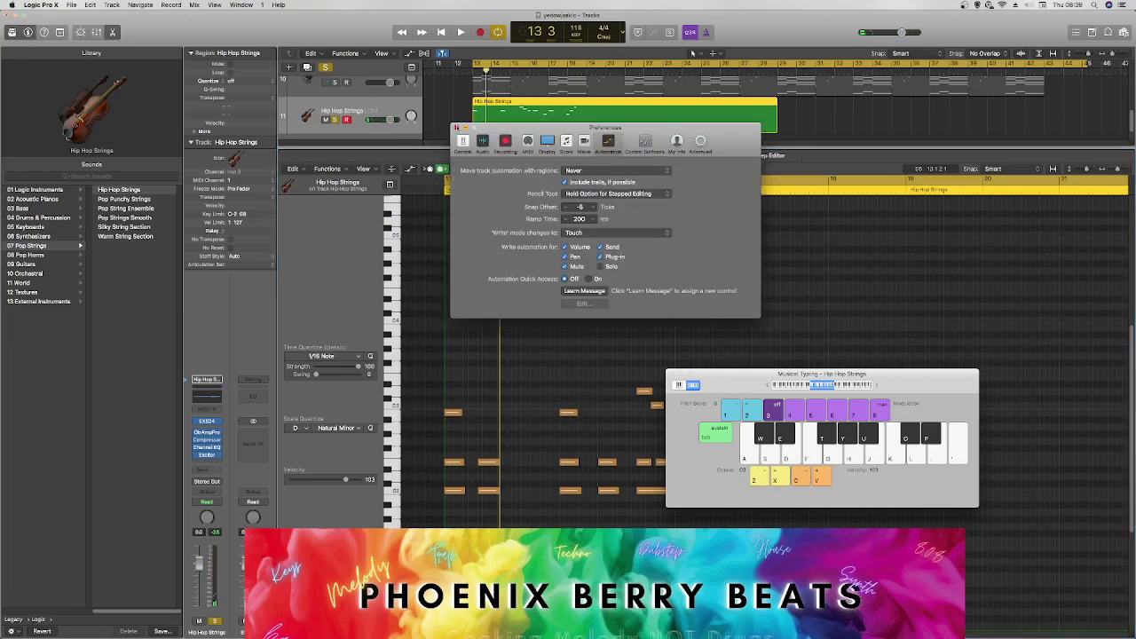
left_click(457, 129)
key("super+a")
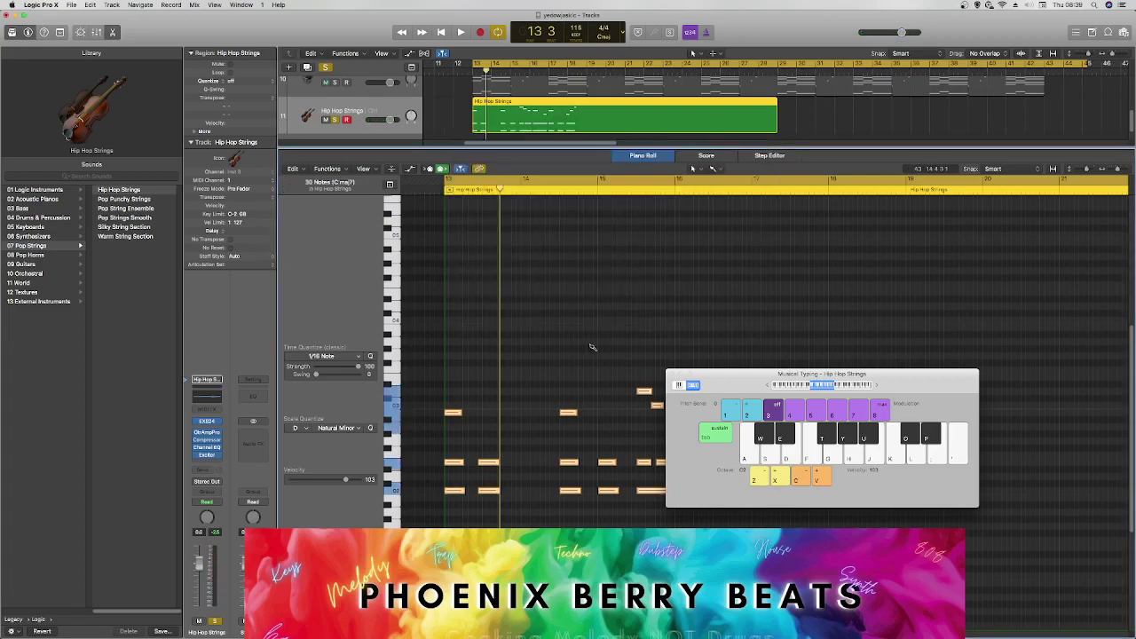
key("Delete")
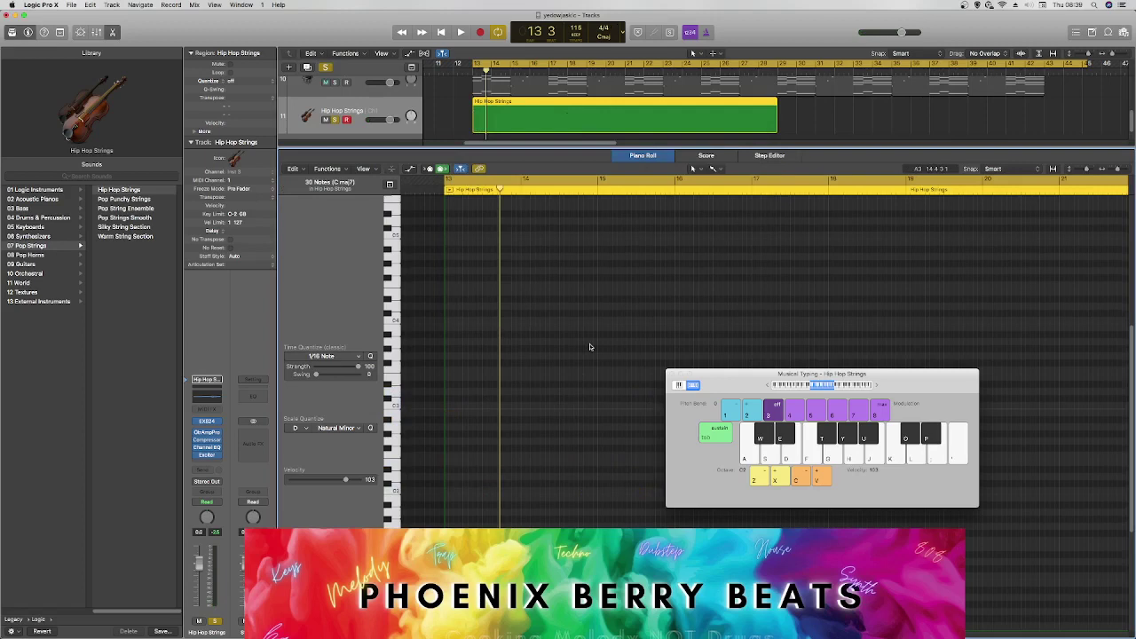
Audition C and F together on the strings with A-sharp, B and D-sharp as alternating top notes.
key("a")
key("d")
key("f")
key("a")
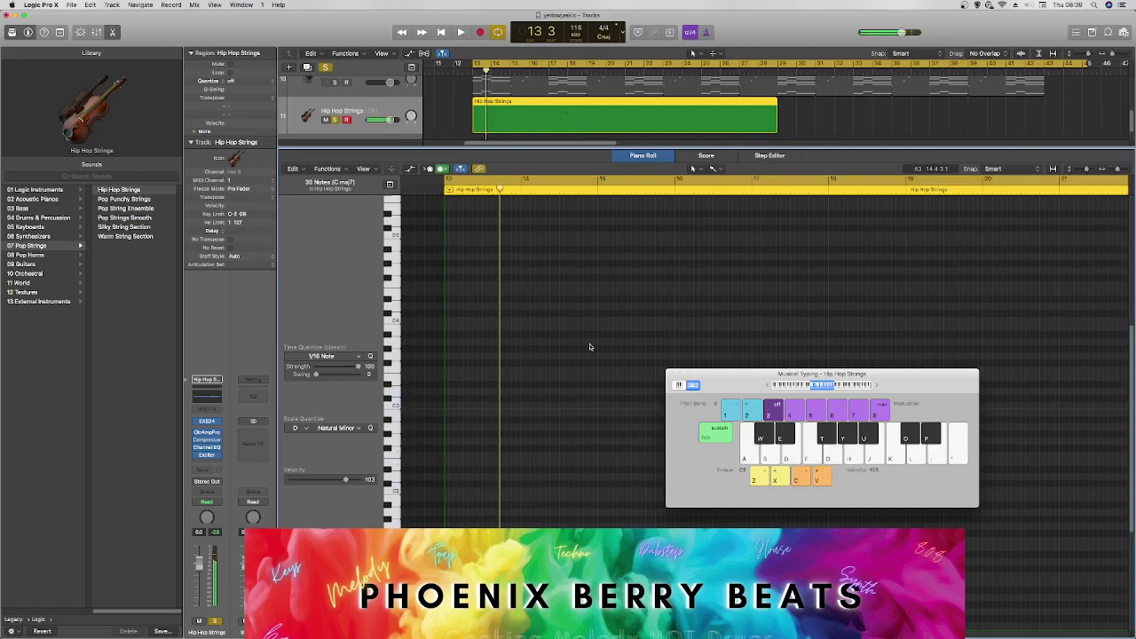
key("a")
key("f")
key("a")
key("f")
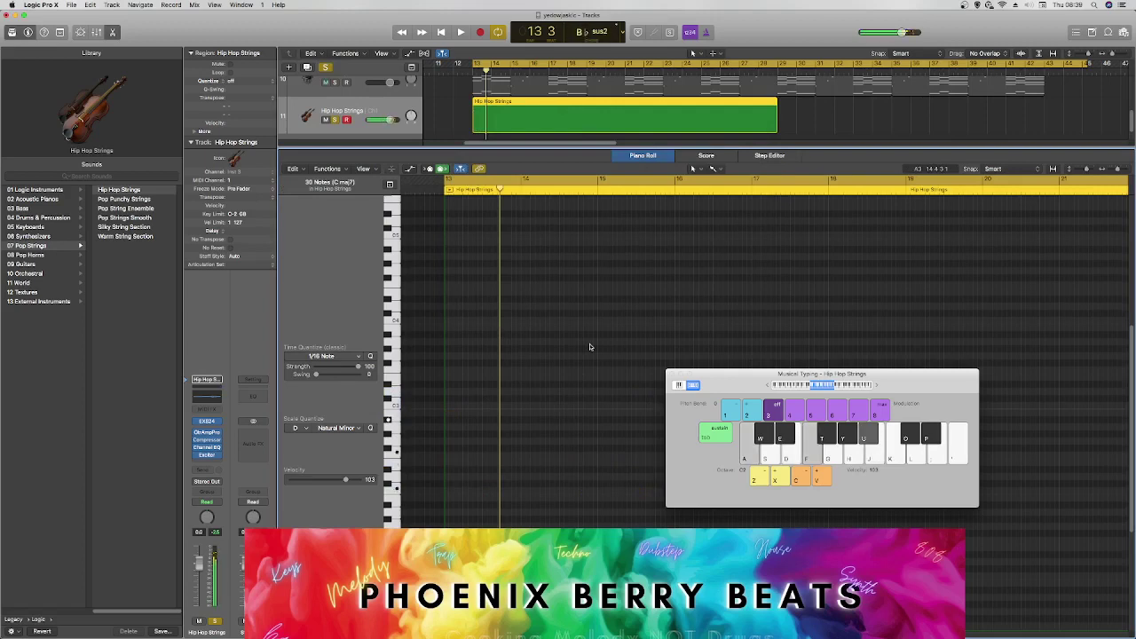
key("a")
key("f")
key("j")
key("a")
key("f")
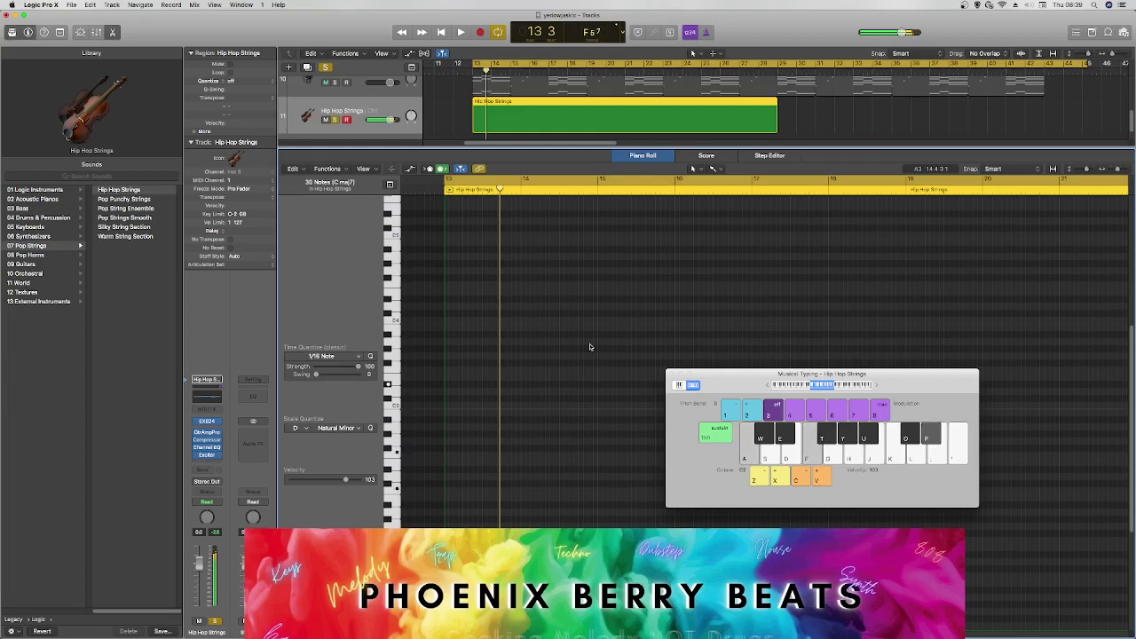
key("a")
key("f")
key("a")
key("f")
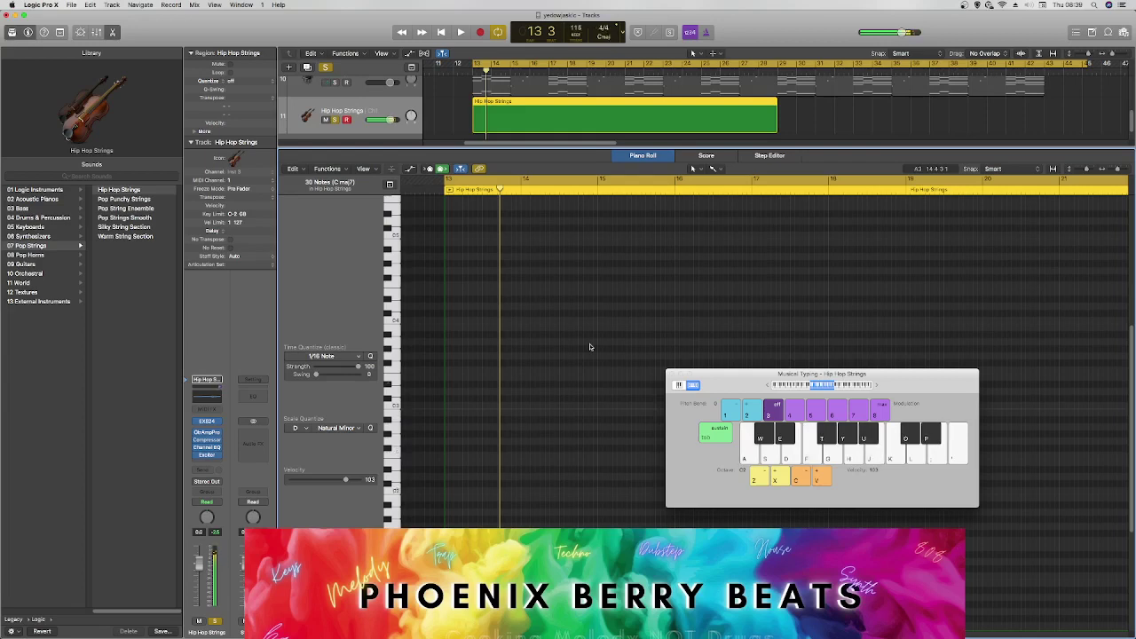
key("a")
key("f")
key("a")
key("f")
key("a")
key("f")
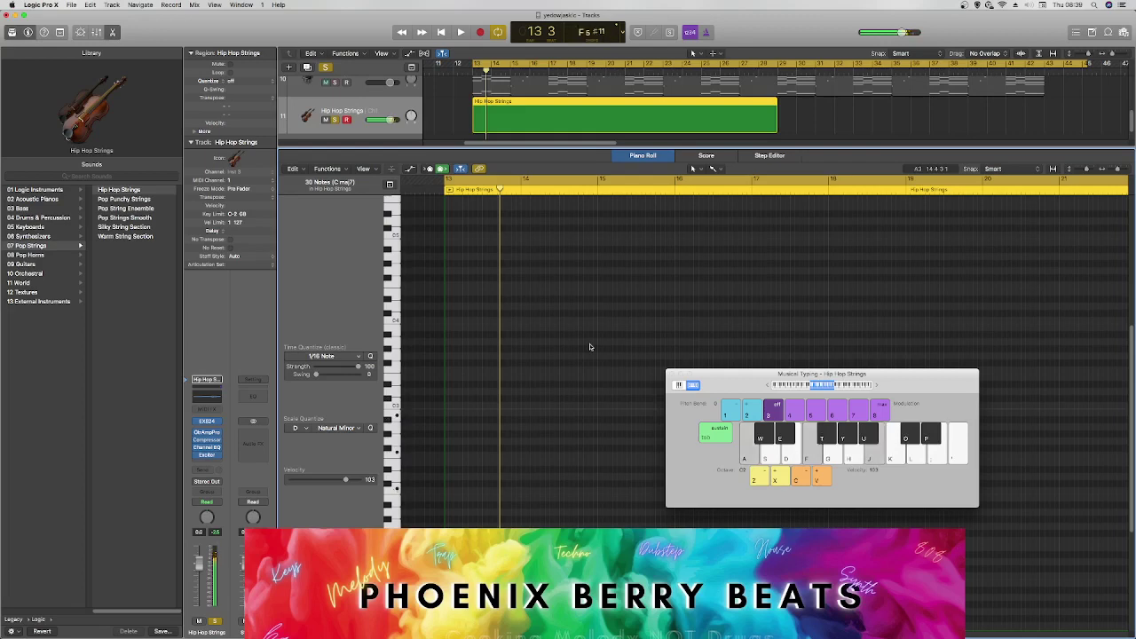
key("a")
key("f")
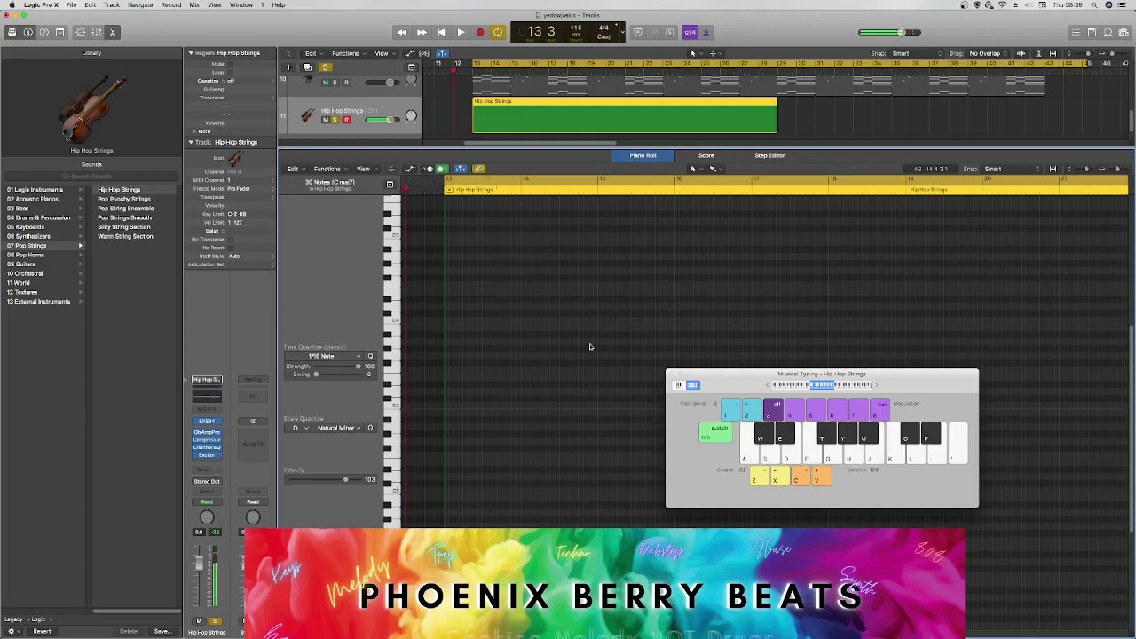
Start recording the strings and play short C–F chords topped with B, D-sharp and A-sharp over bars 13 and 14.
key("r")
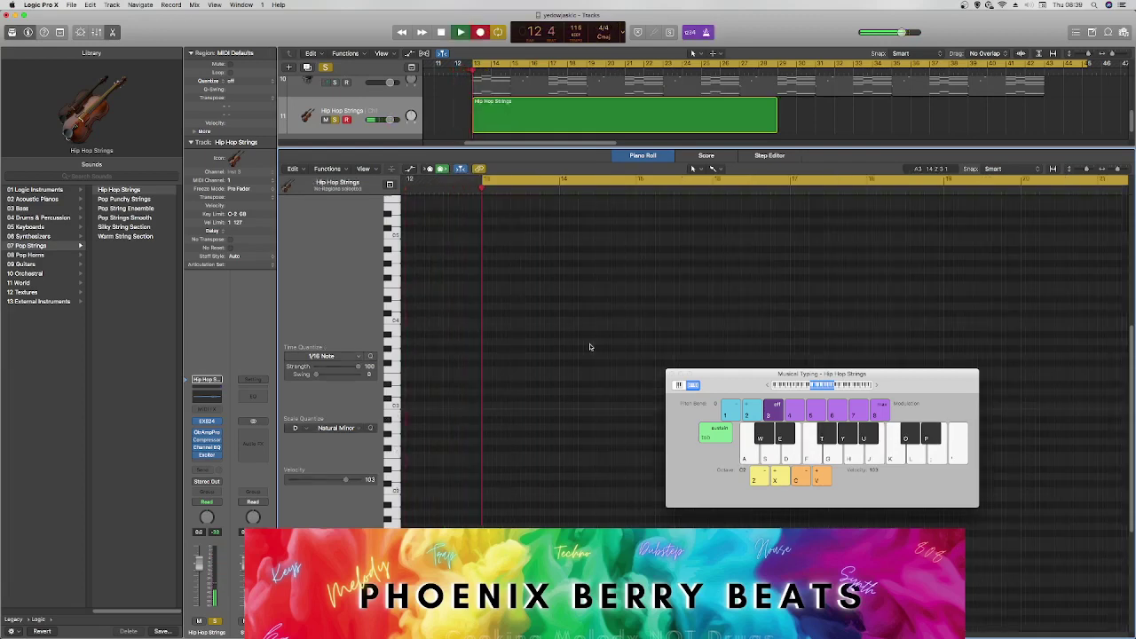
key("a")
key("f")
key("a")
key("f")
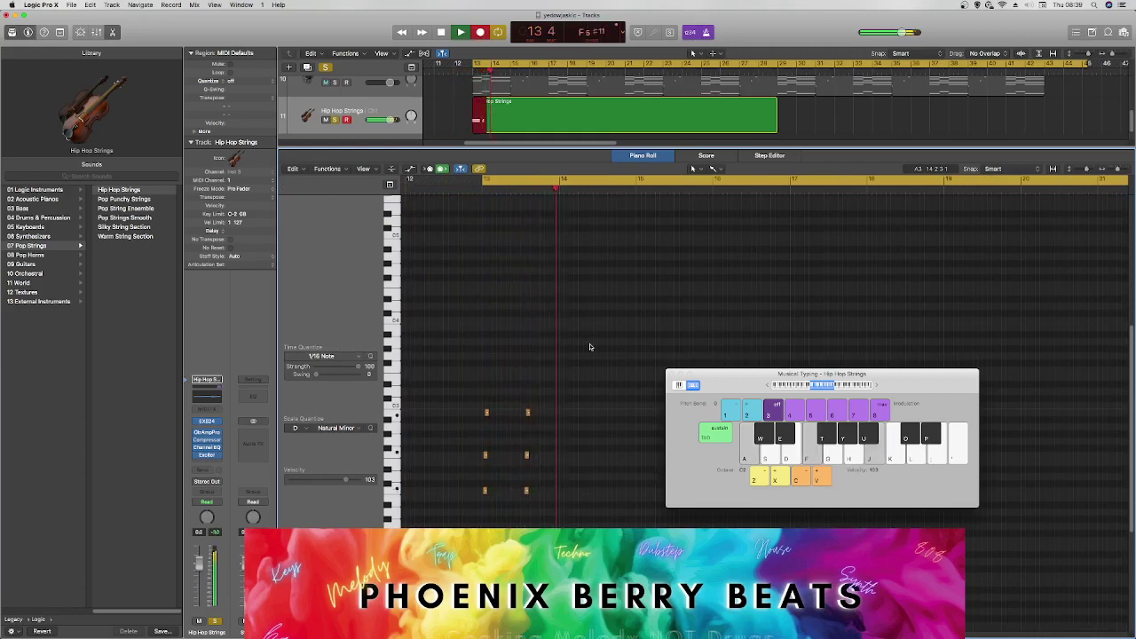
key("a")
key("f")
key("p")
key("a")
key("f")
key("u")
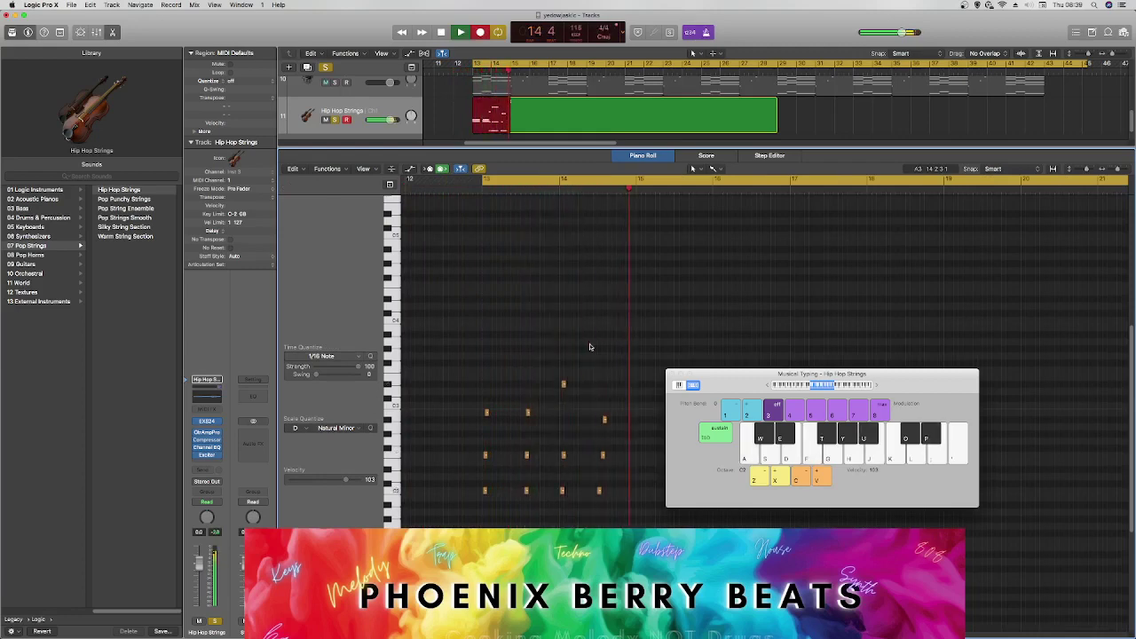
Continue the take from bar 15 into bar 18 with C–F chords under changing top notes, then stop recording and close Musical Typing.
key("a")
key("f")
key("p")
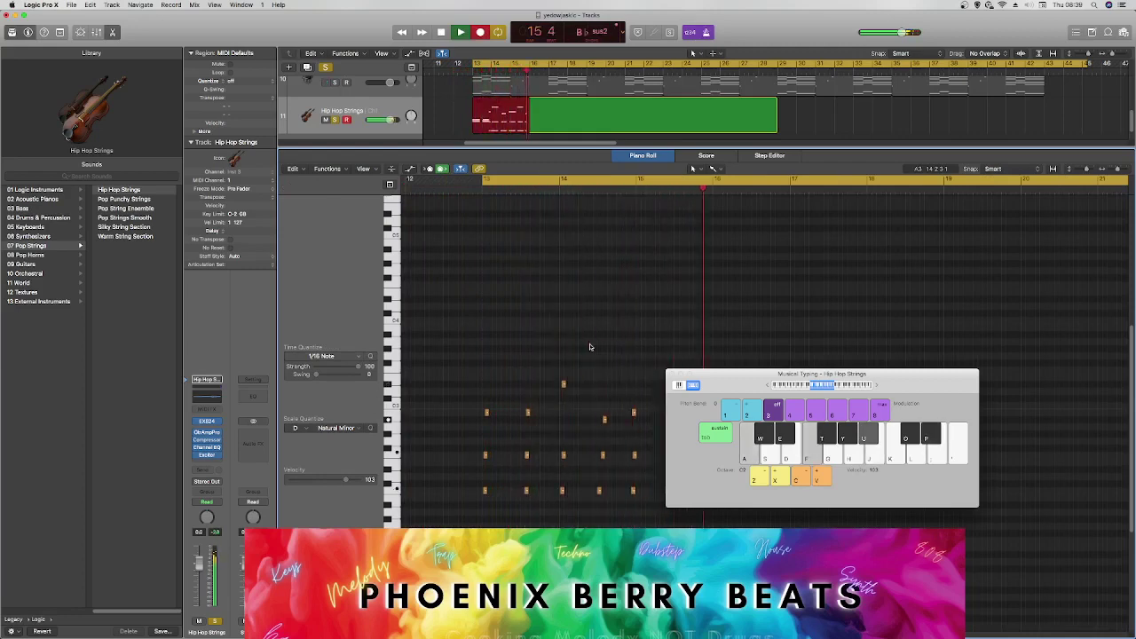
key("a")
key("f")
key("u")
key("a")
key("f")
key("p")
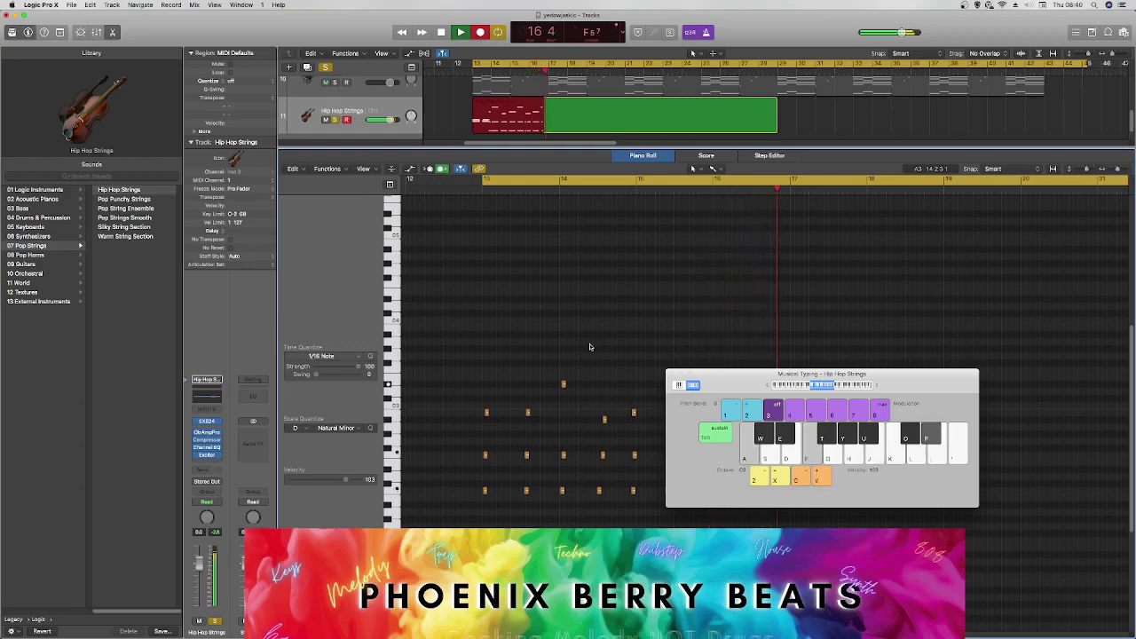
key("a")
key("f")
key("a")
key("f")
key("a")
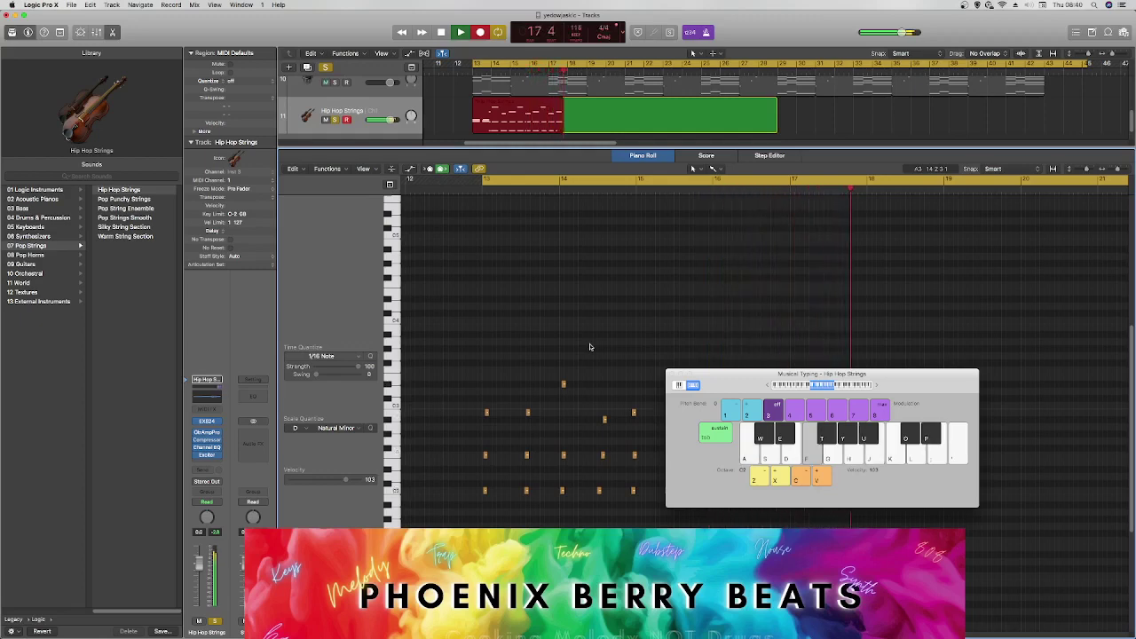
key("a")
key("a")
key("f")
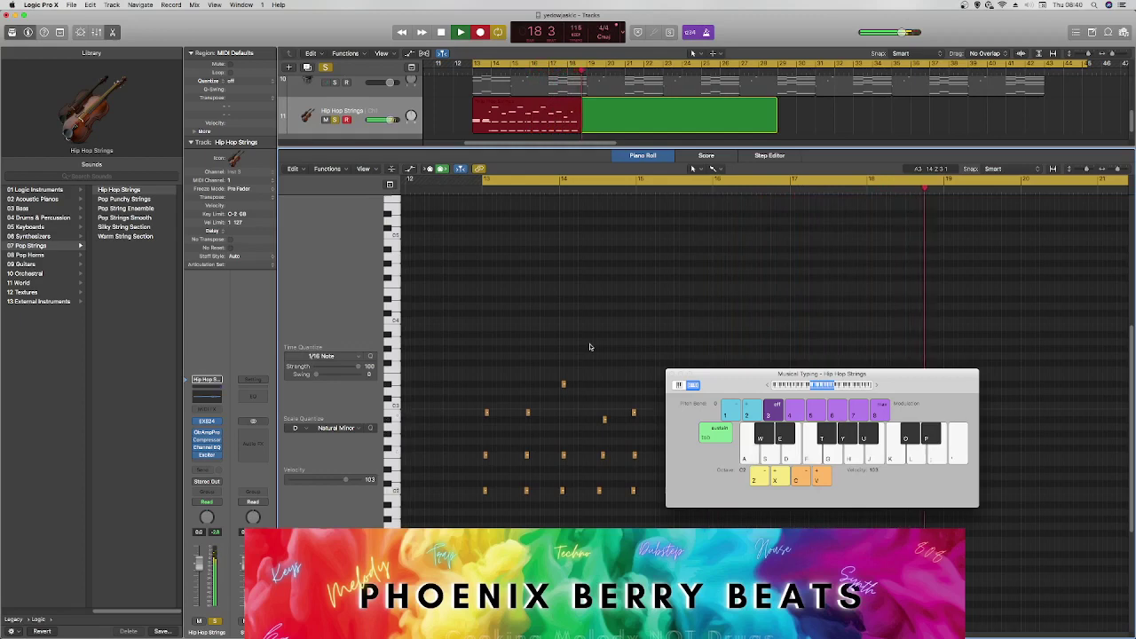
key("space")
left_click(671, 376)
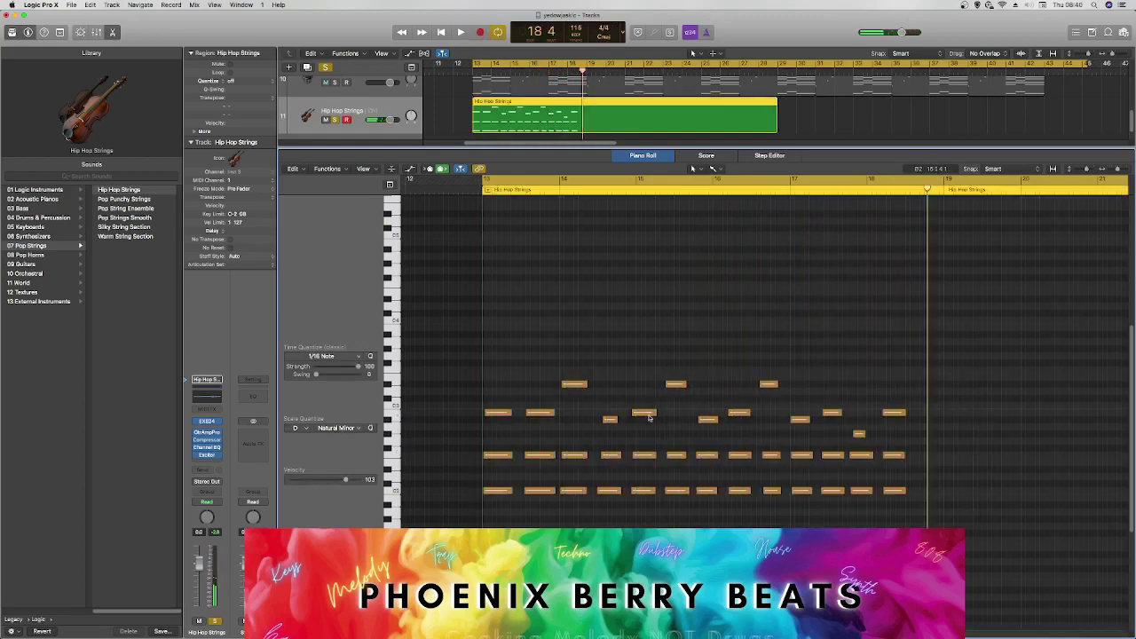
Quantize all recorded notes to 1/16 notes and shift bar 13's second chord slightly earlier, checking the opening by playback.
key("super+a")
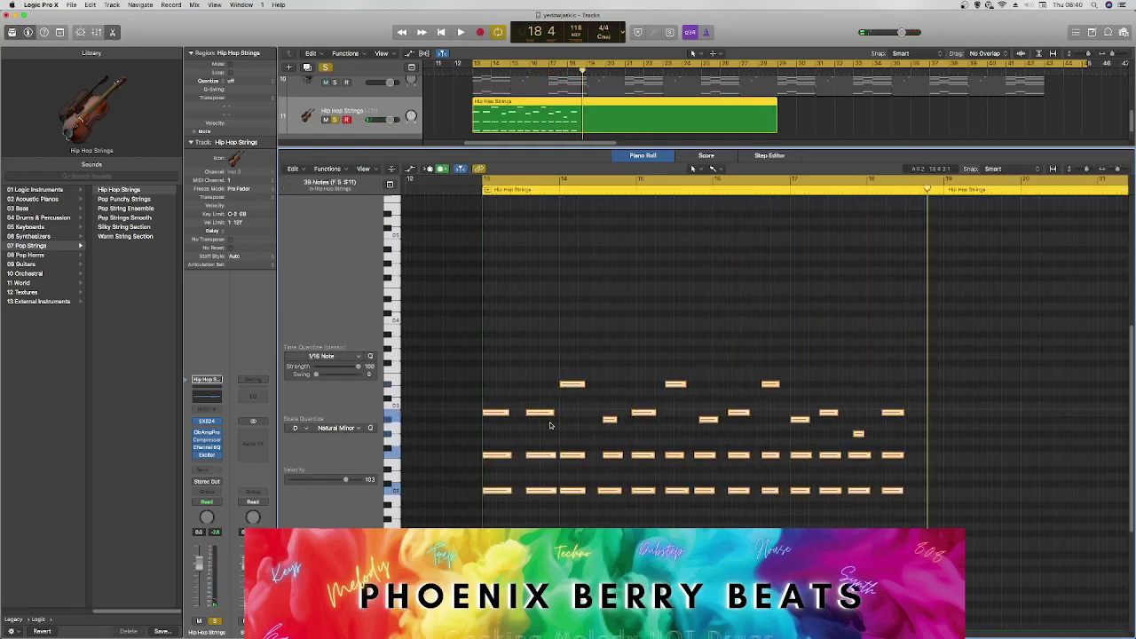
left_click_drag(529, 370, 540, 494)
key("space")
key("space")
key("space")
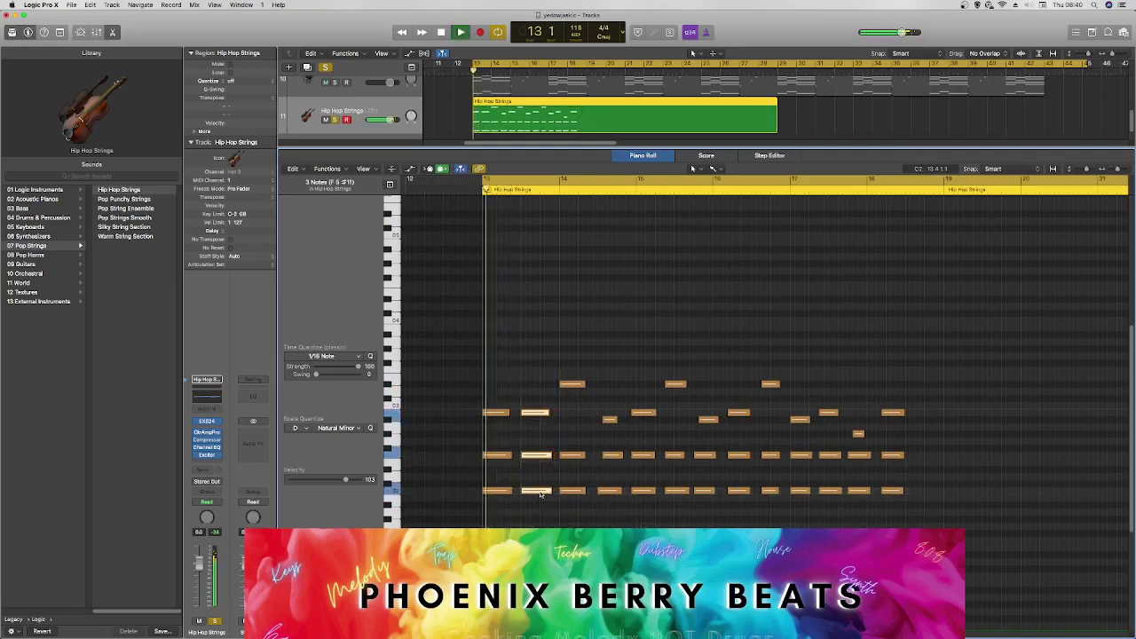
key("space")
Delete the second chord in bar 13 and move the following chords earlier to close the gap.
left_click(542, 394)
left_click_drag(540, 394, 544, 505)
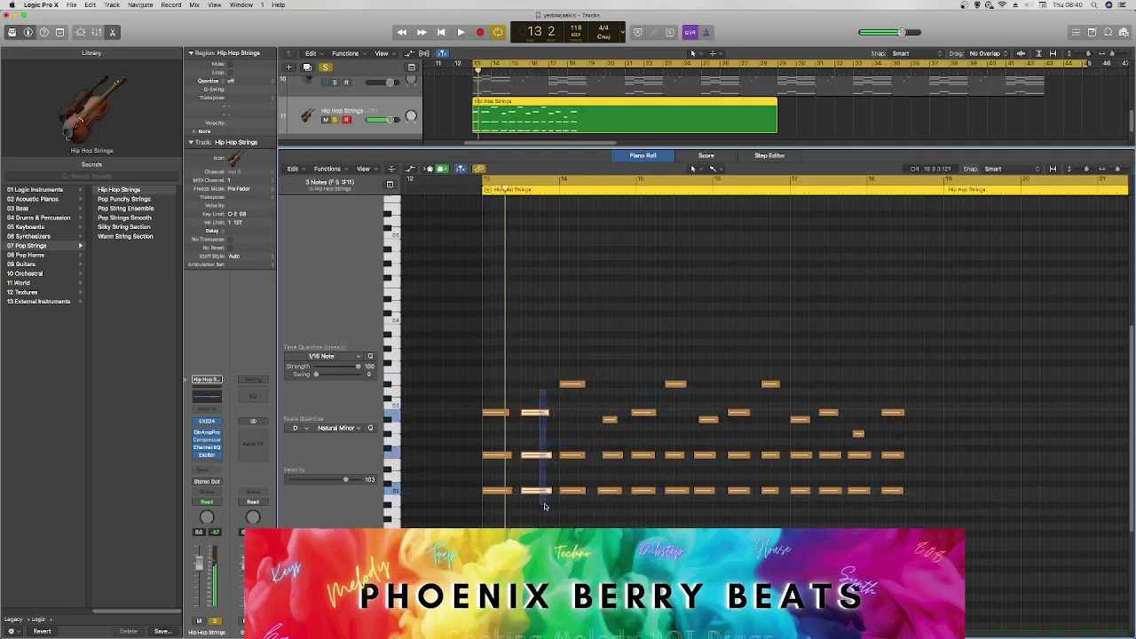
key("Delete")
left_click_drag(545, 362, 836, 500)
key("space")
left_click(546, 420)
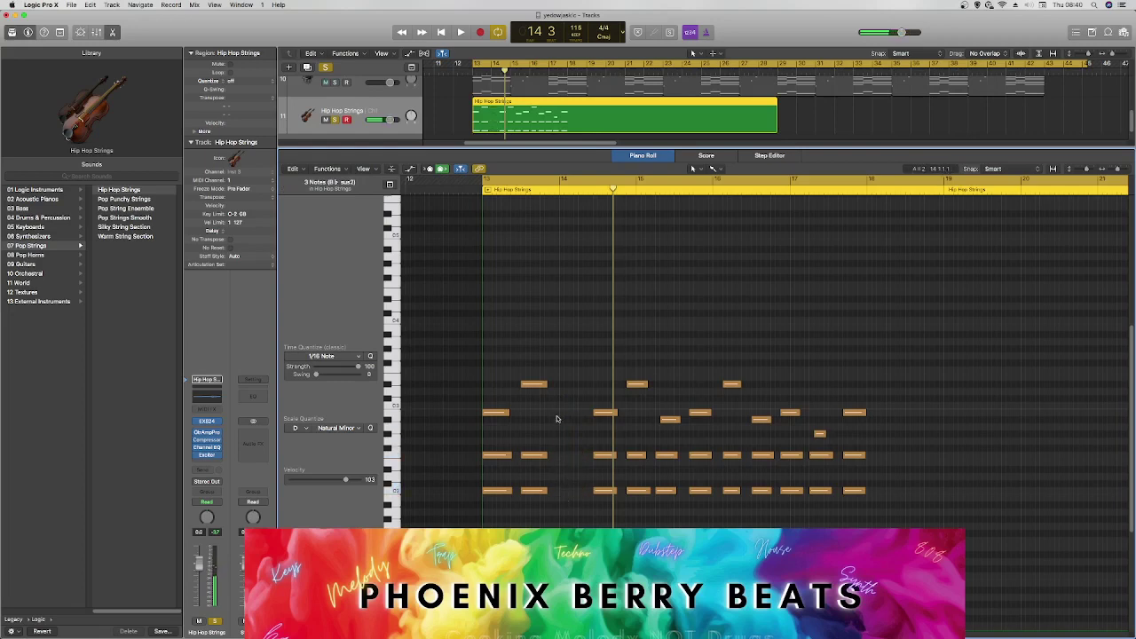
Place the A-sharp chord at the start of bar 14 and replace the D-sharp chord's C and F with shorter notes.
right_click(561, 421)
left_click(568, 424)
left_click_drag(566, 423, 528, 446)
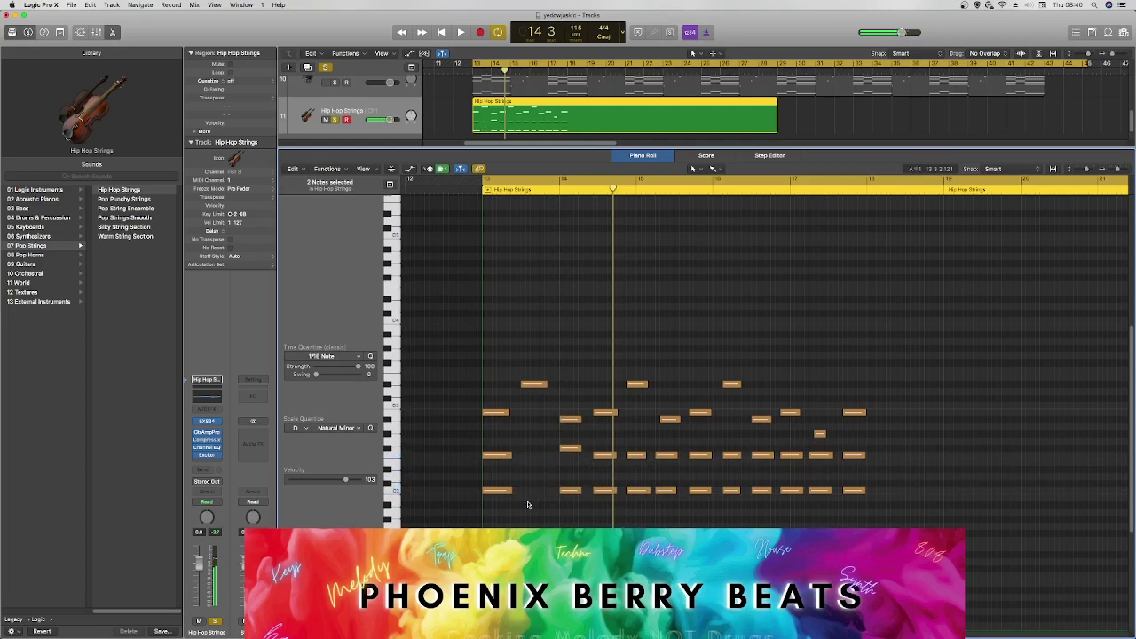
left_click_drag(531, 455, 531, 496)
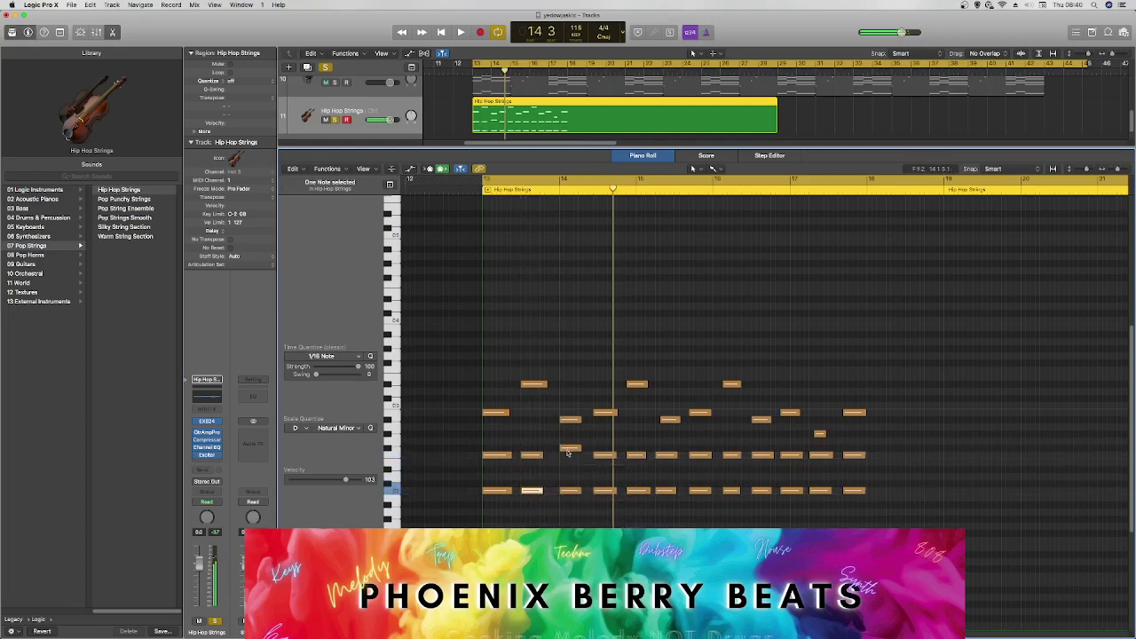
left_click_drag(571, 448, 570, 455)
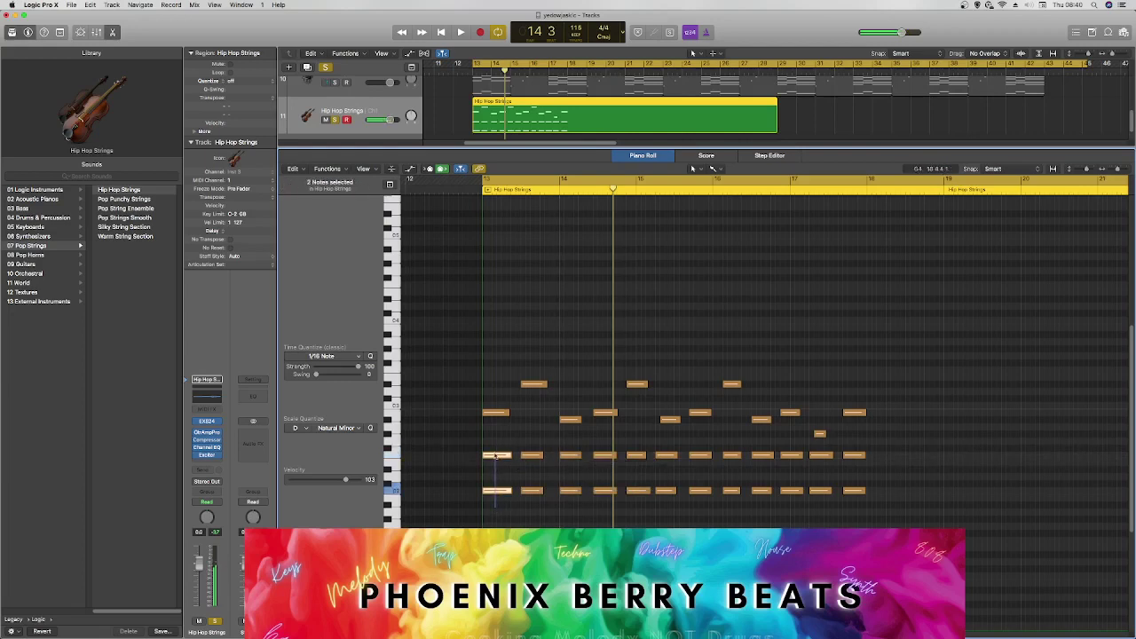
Replace the first chord's C, F and B in bar 13 with shorter notes and play back the opening.
left_click_drag(529, 442, 493, 491)
left_click(498, 446)
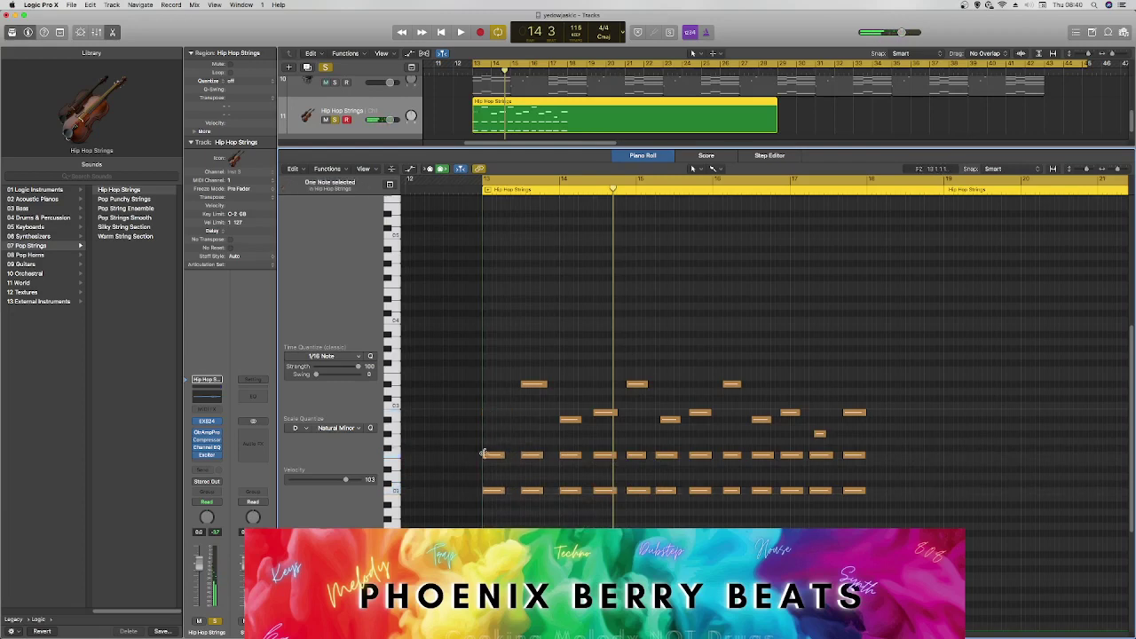
left_click_drag(489, 457, 479, 410)
key("space")
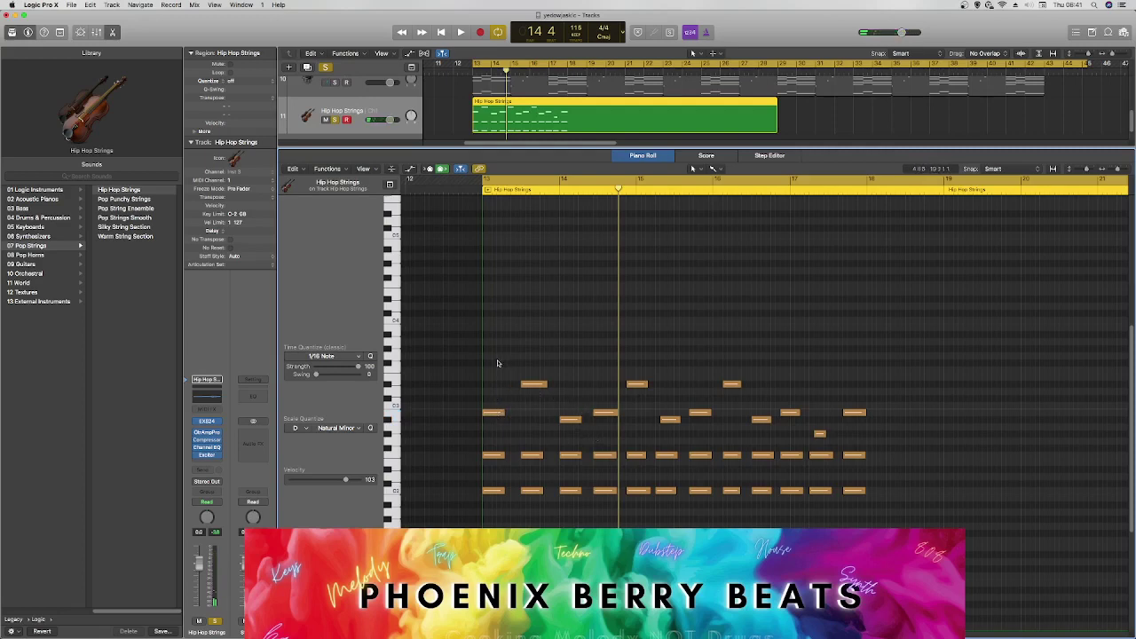
Shorten the notes of the first three chords together and play back the result.
left_click_drag(493, 417, 494, 494)
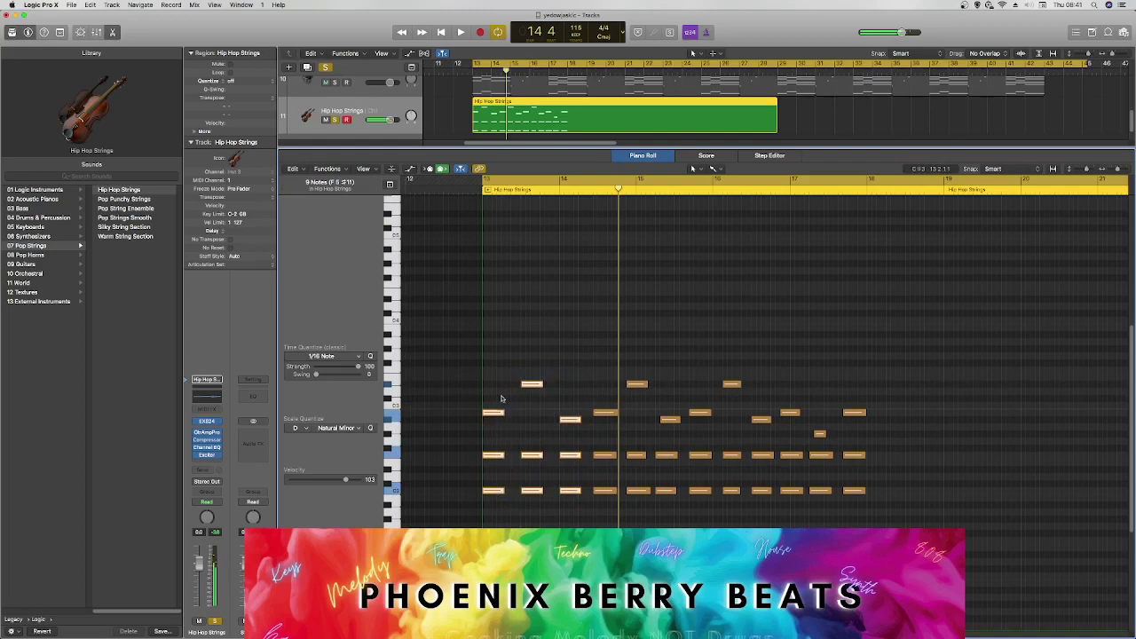
left_click_drag(504, 411, 504, 417)
key("space")
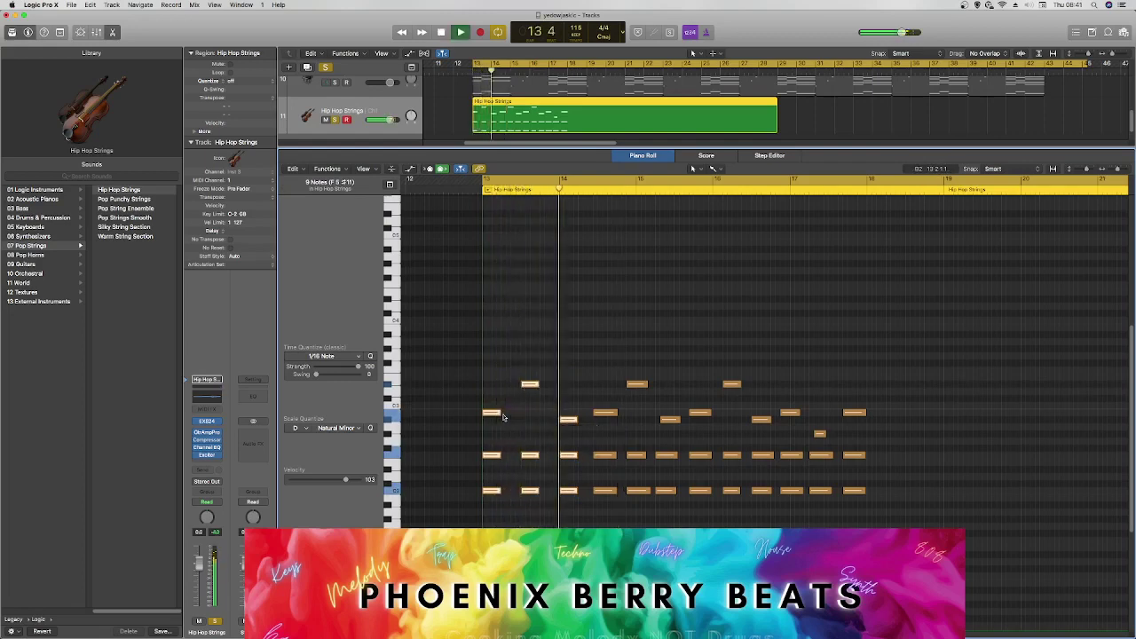
key("space")
Replace the chord on beat 3 of bar 14 with shorter B, F and C notes copied from the neighbouring chord.
left_click(611, 393)
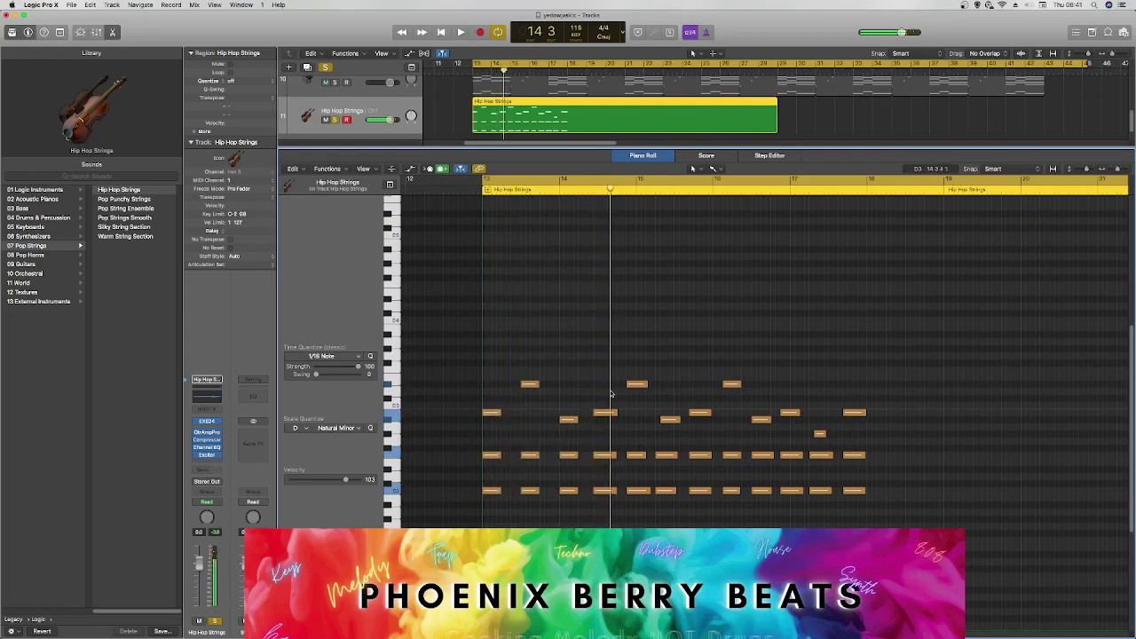
left_click_drag(605, 428, 606, 498)
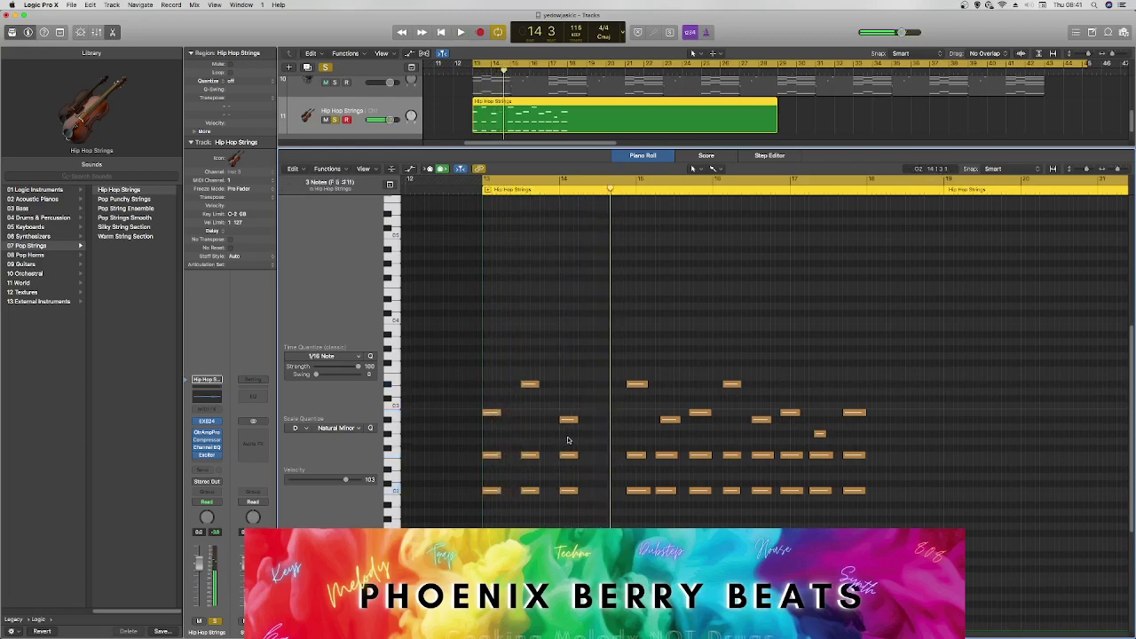
left_click_drag(568, 422, 606, 415)
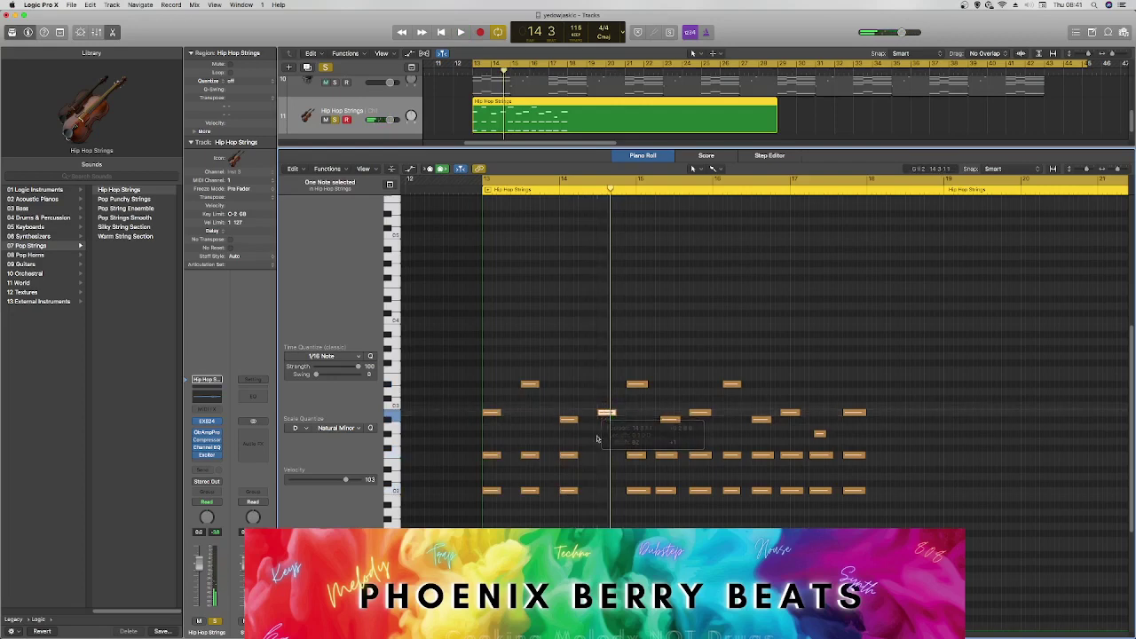
left_click_drag(581, 456, 609, 459)
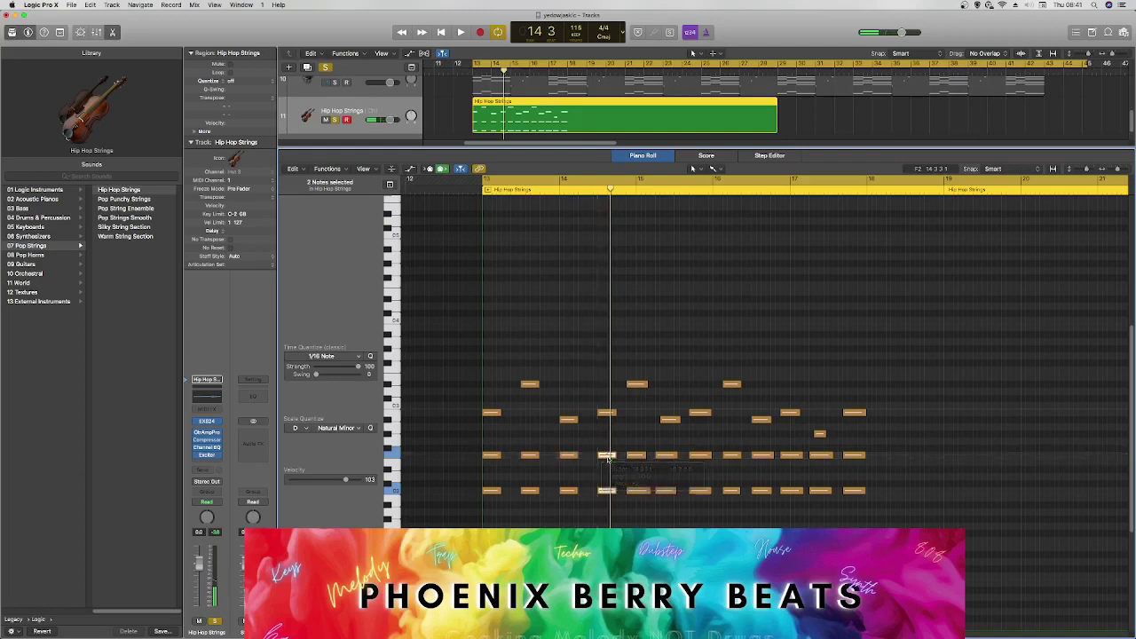
Shift all notes from bar 15 onward slightly later and delete their C and F notes, leaving only the top notes.
left_click_drag(631, 357, 922, 524)
mouse_move(640, 495)
left_mouse_down()
mouse_move(658, 507)
mouse_move(651, 493)
left_mouse_up()
left_click_drag(649, 446, 885, 500)
key("Delete")
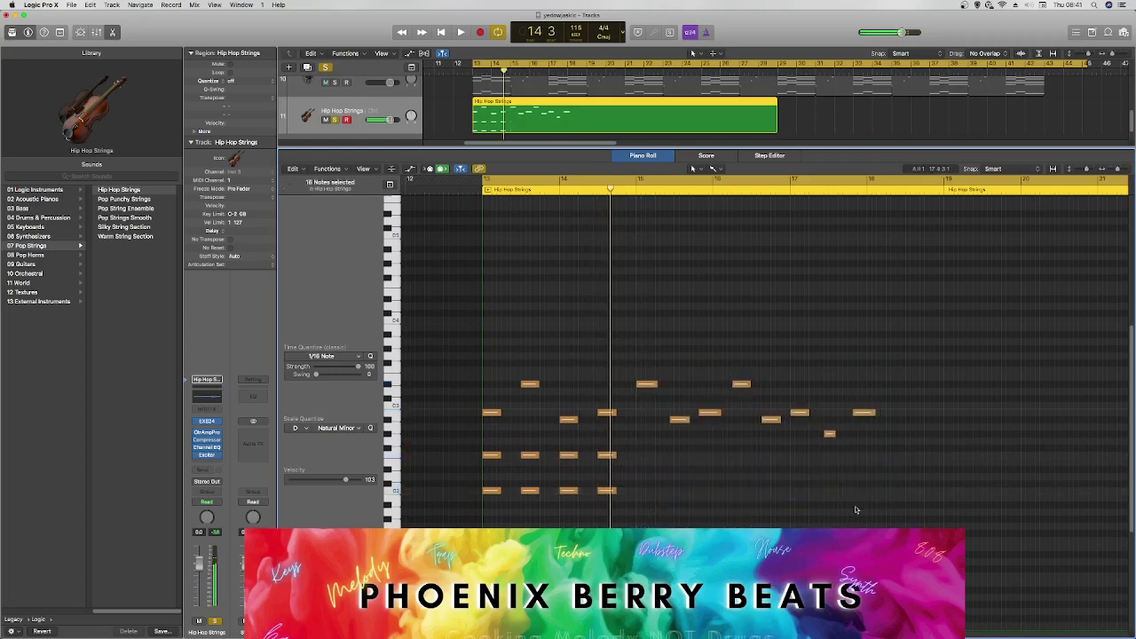
Copy the short C and F note pairs of bars 13–14 into bars 15–16 and 17–18.
left_click_drag(688, 486, 480, 451)
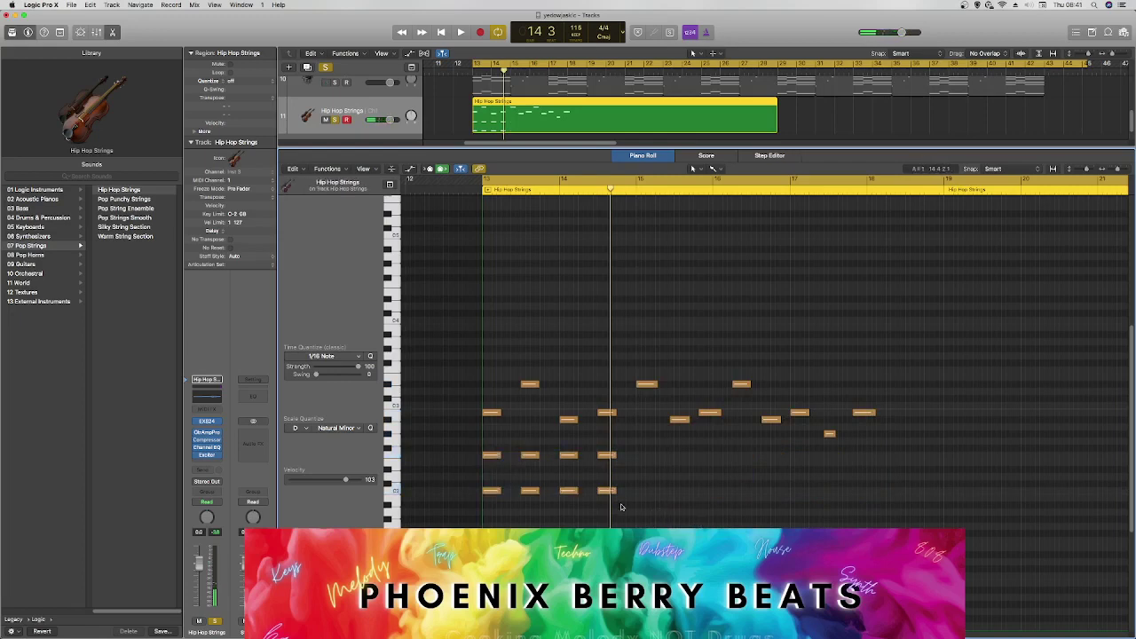
left_click_drag(637, 512, 645, 458)
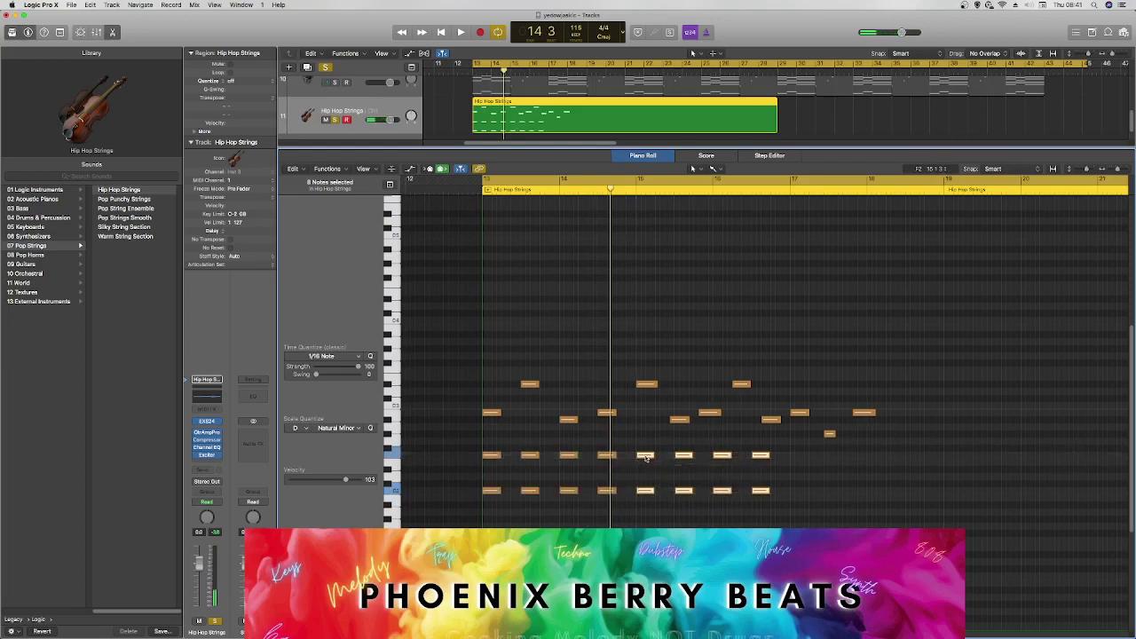
left_click_drag(719, 460, 800, 458)
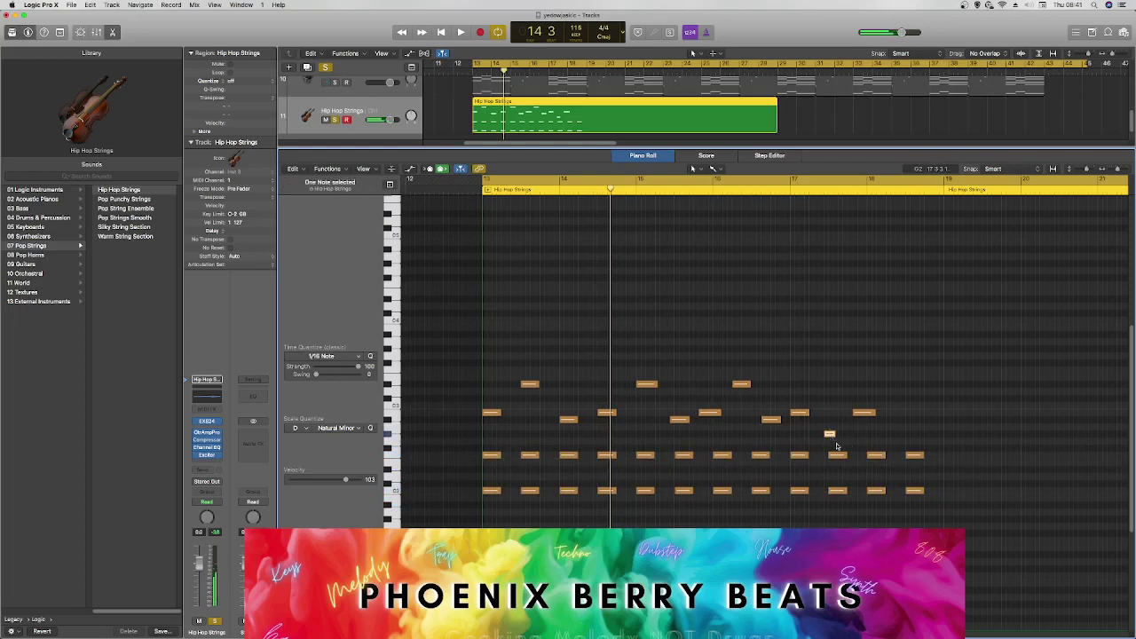
Align the top notes of bars 15 to 18 with the C–F pairs, lowering the G-sharp in bar 17 to G, and play back.
left_click_drag(838, 456, 885, 412)
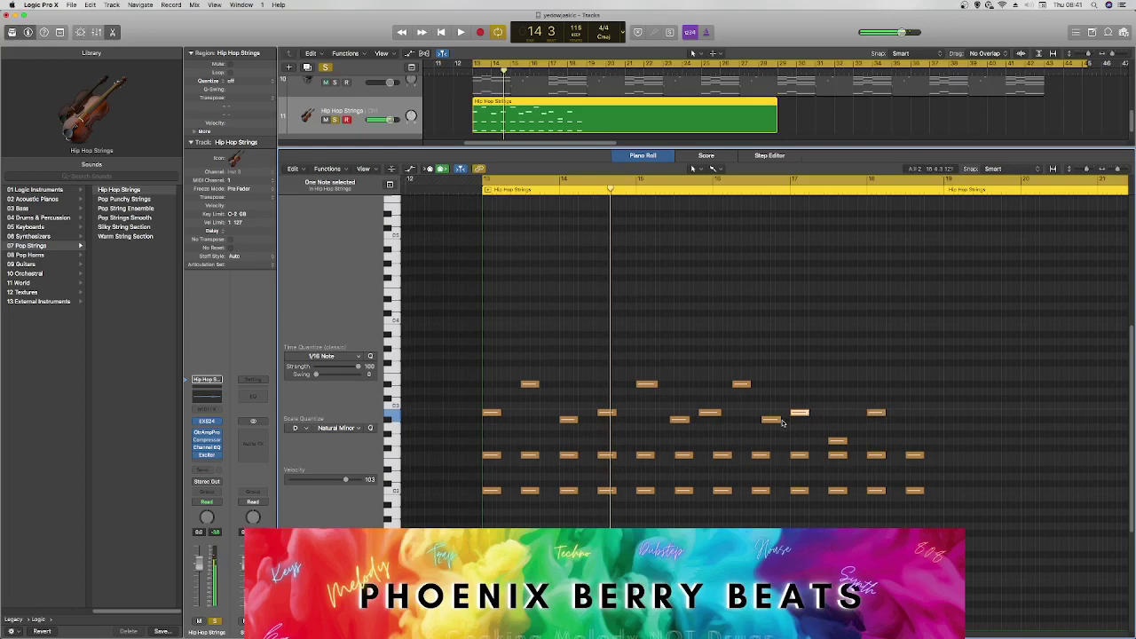
left_click_drag(773, 421, 686, 415)
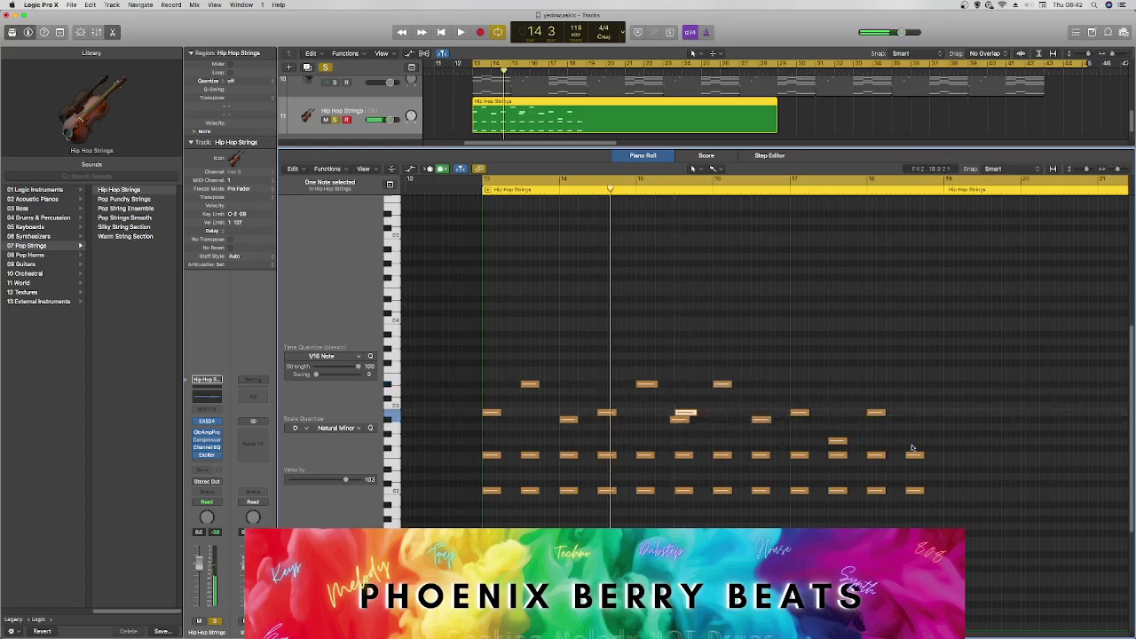
left_click_drag(912, 443, 761, 387)
left_click_drag(682, 414, 721, 415)
left_click(680, 419)
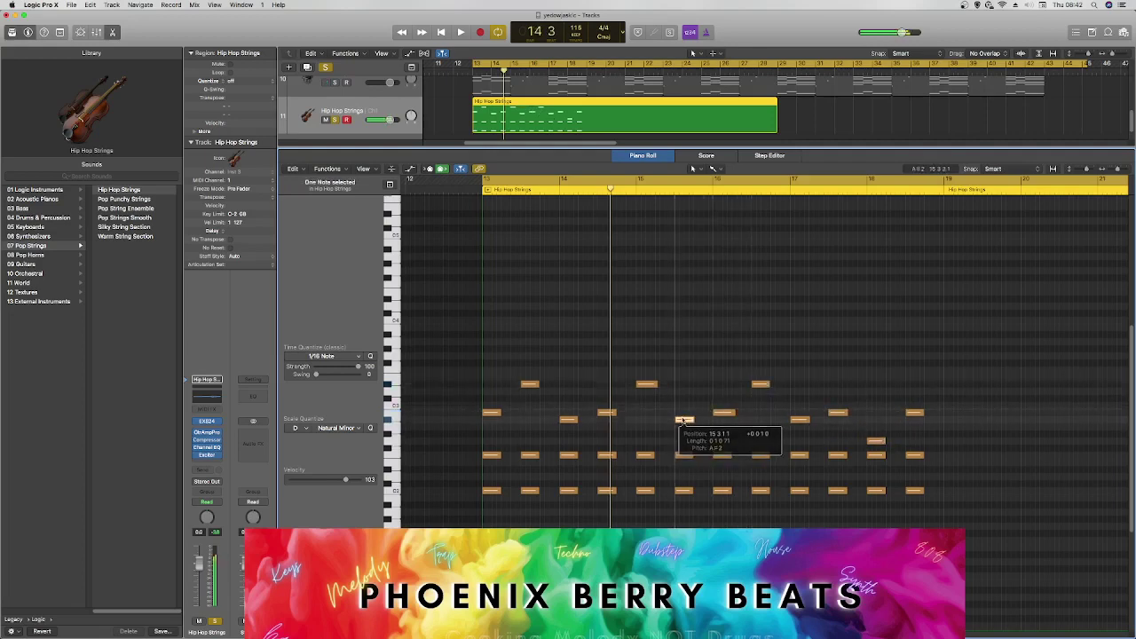
key("space")
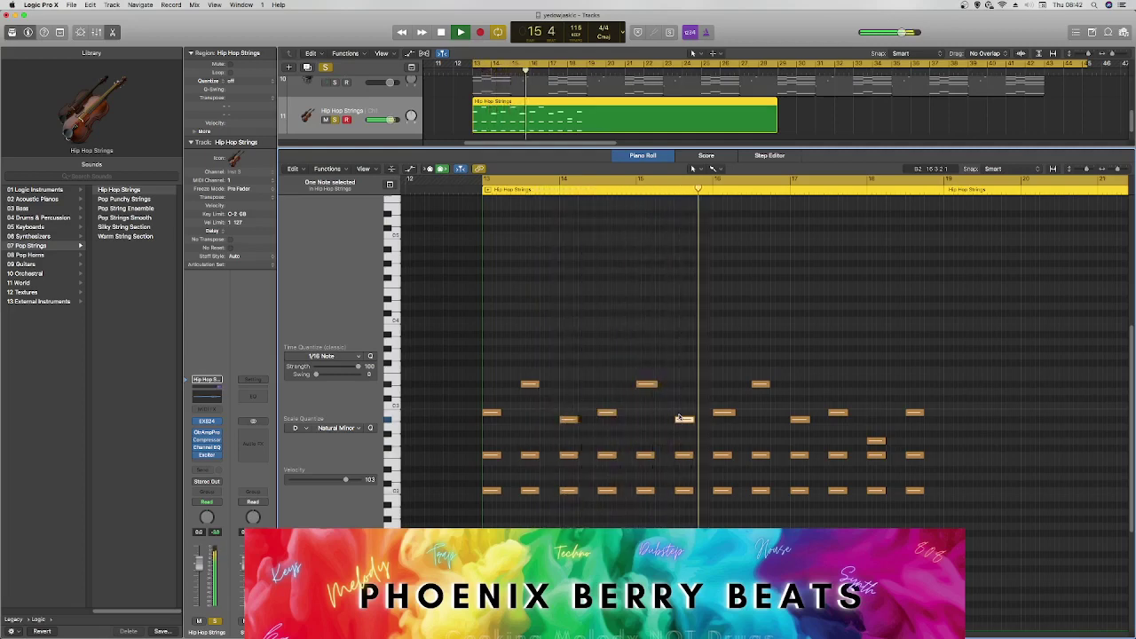
key("space")
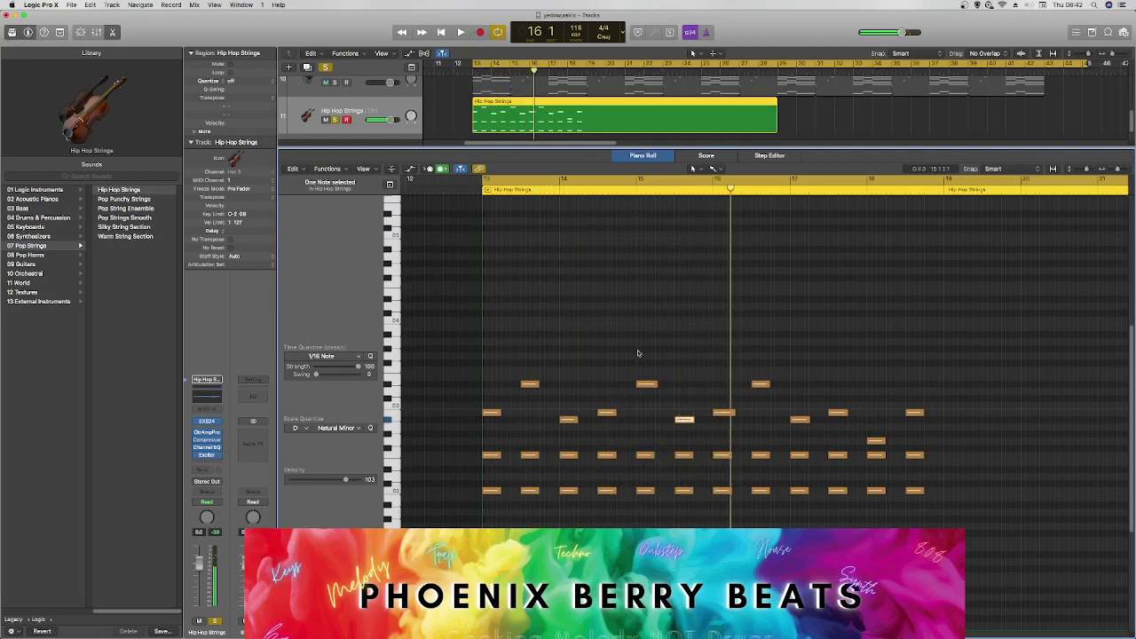
Move the top notes from bar 15 onward two beats later, copy the opening B to the start of bar 15, and play back.
left_click_drag(637, 353, 930, 447)
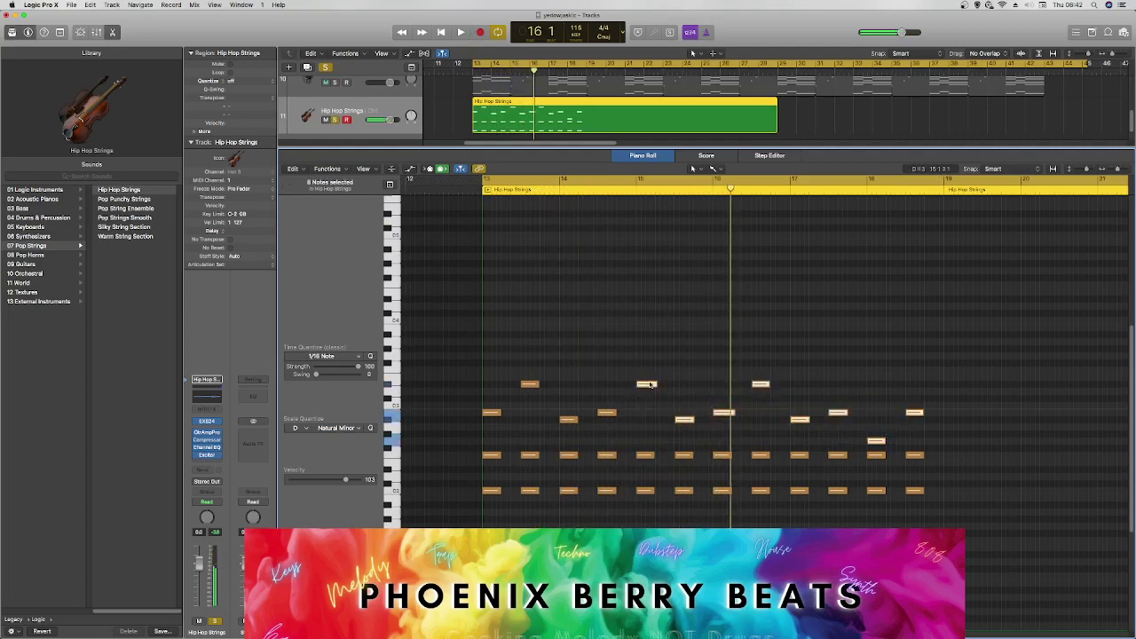
left_click_drag(649, 385, 687, 384)
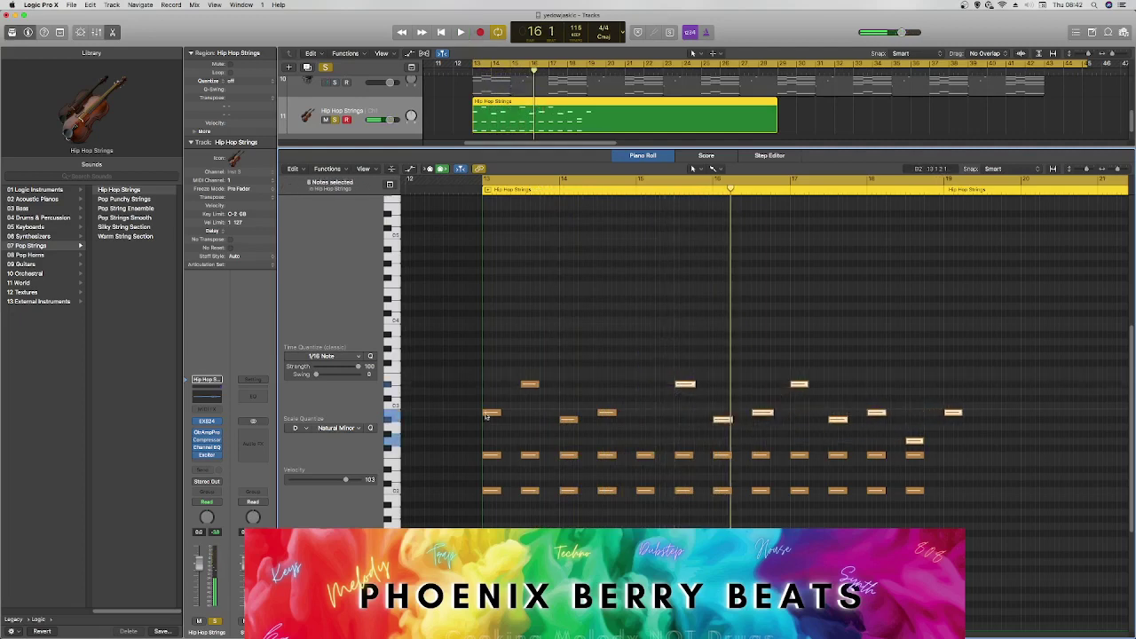
left_click_drag(486, 415, 642, 417)
key("space")
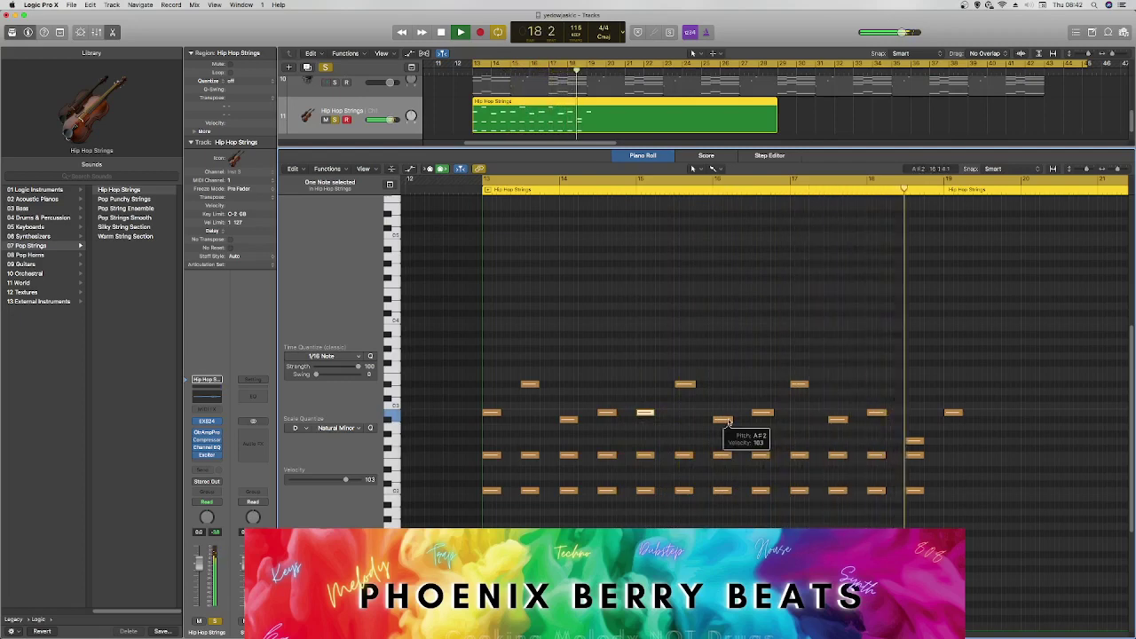
key("space")
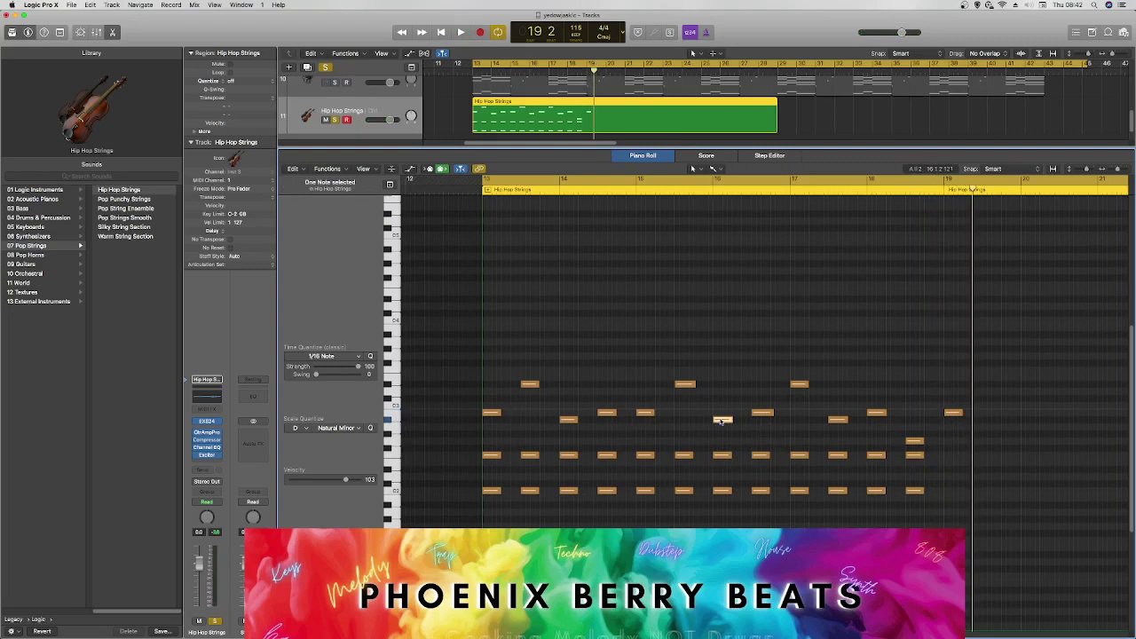
Lower the top note at the start of bar 15 to A-sharp and delete the stray B in bar 19.
left_click_drag(721, 420, 722, 421)
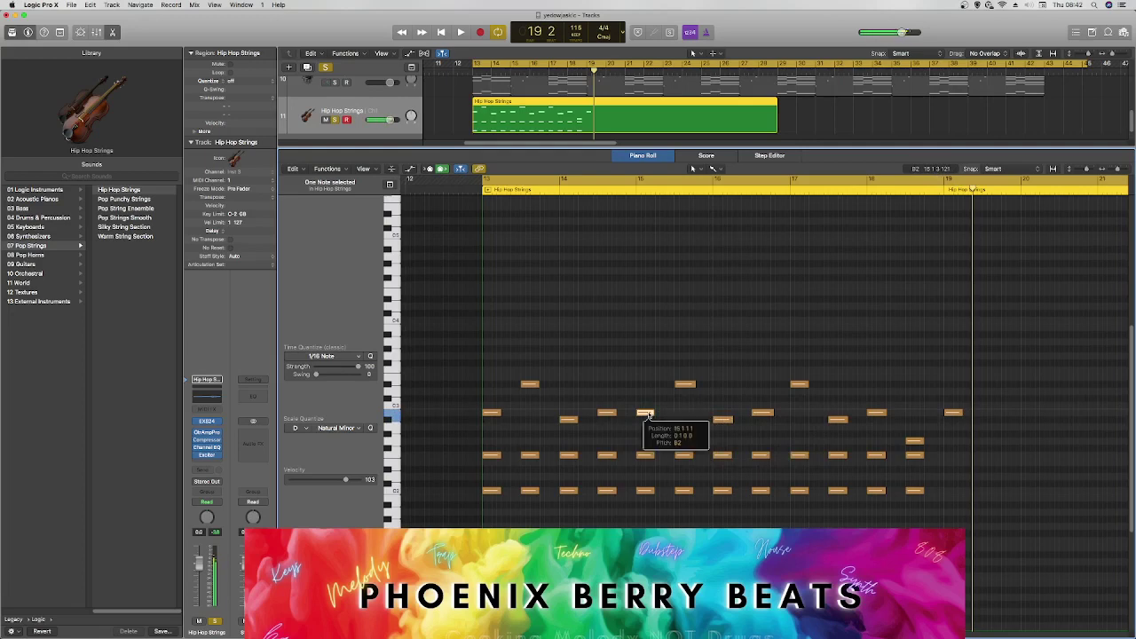
left_click_drag(648, 415, 648, 420)
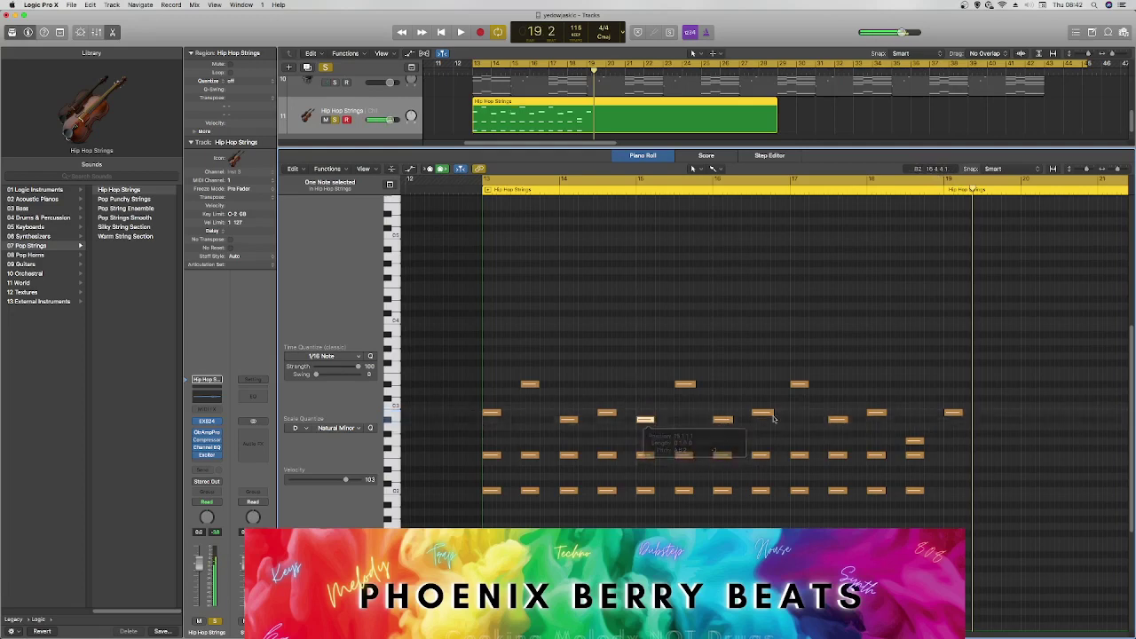
key("Delete")
Play back the melody and lengthen all its notes together.
key("space")
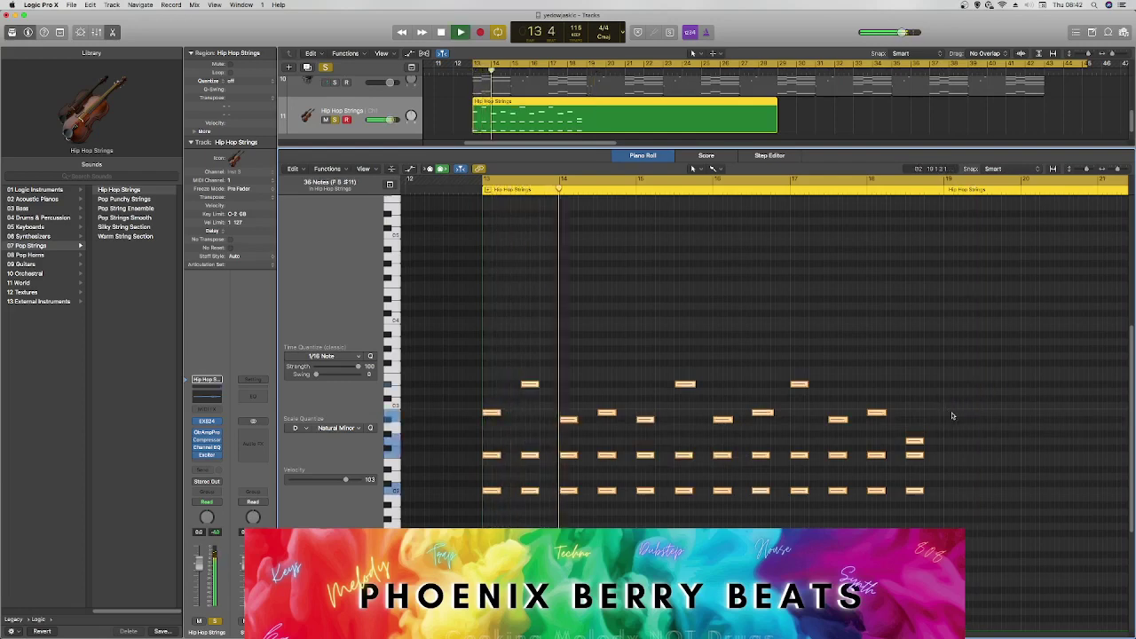
key("super+a")
left_click_drag(696, 455, 699, 457)
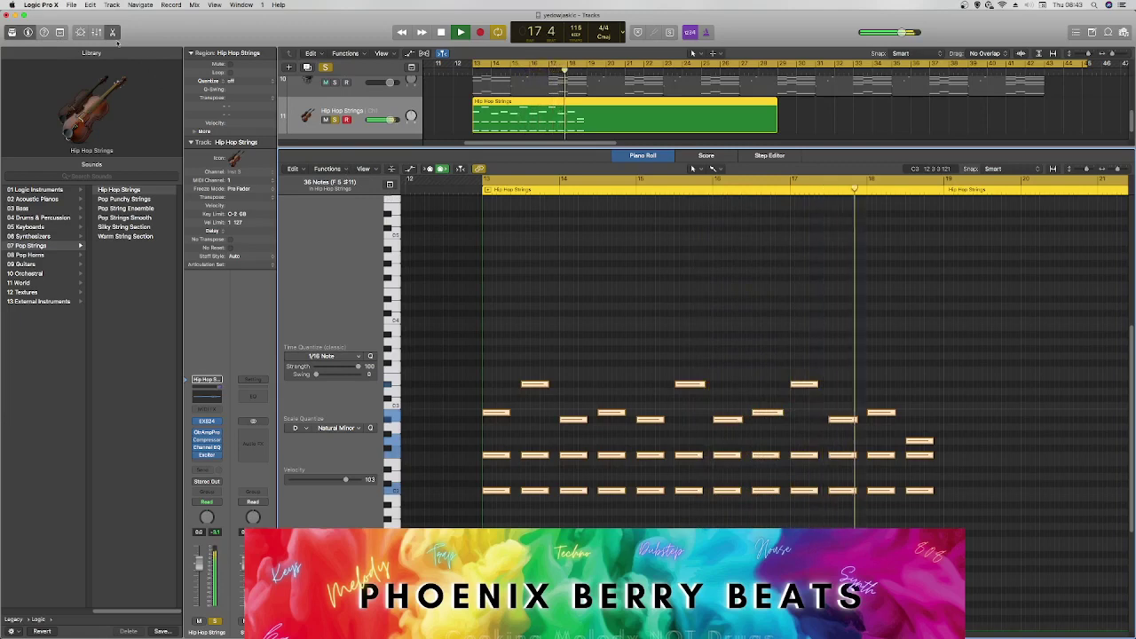
Close the Piano Roll and trim the Hip Hop Strings region to end at bar 19.
key("p")
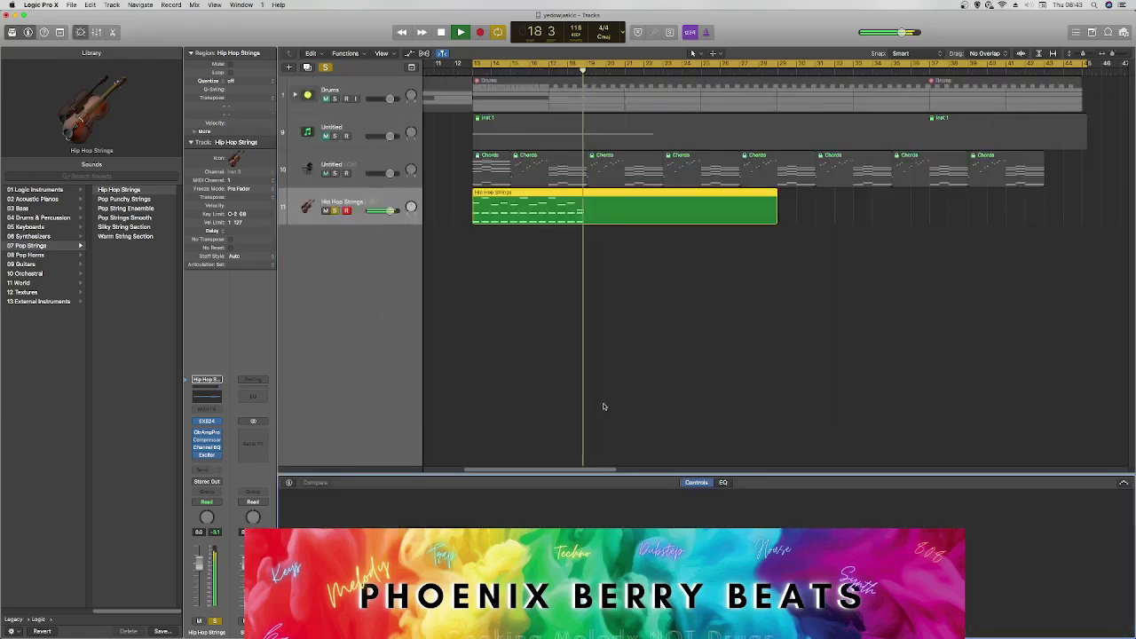
key("b")
left_click_drag(775, 223, 586, 223)
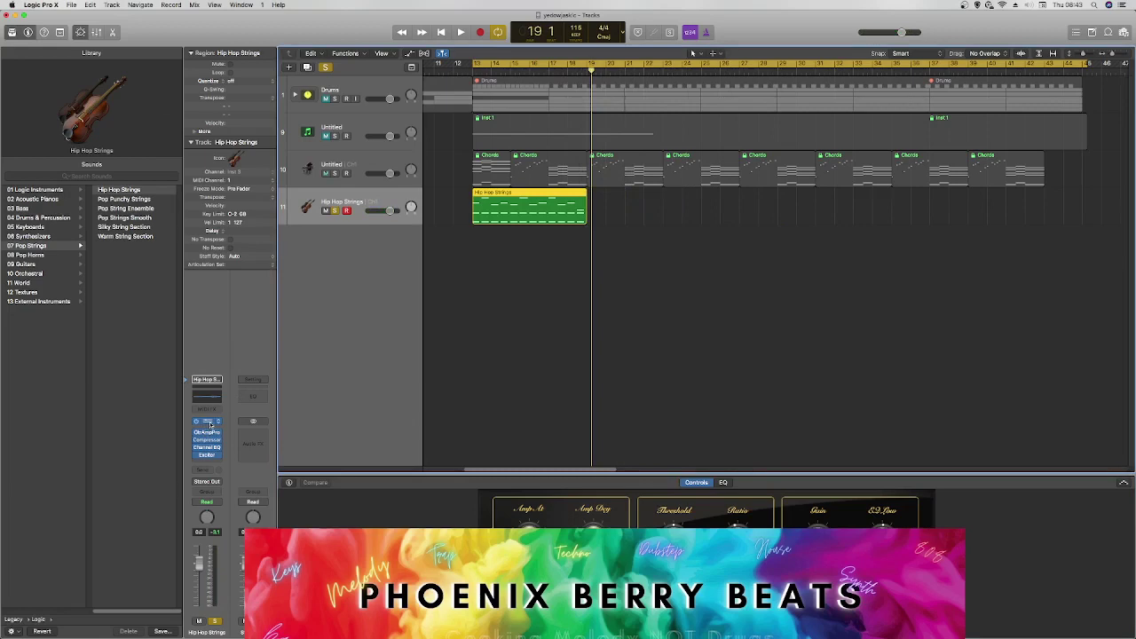
left_click_drag(186, 18, 401, 168)
left_click(435, 219)
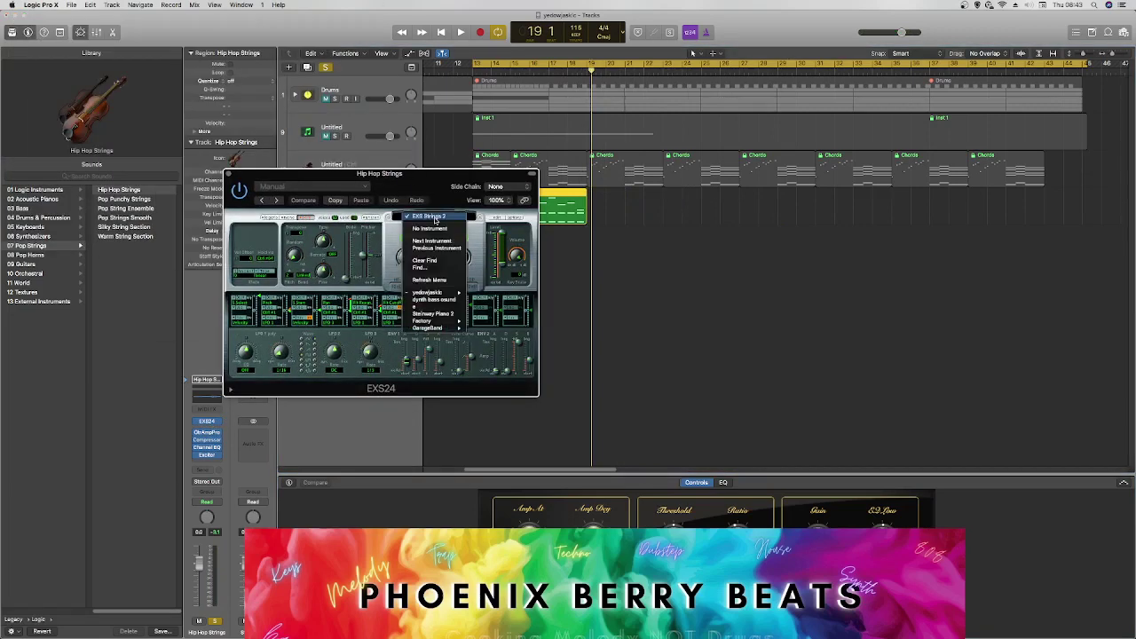
left_click(394, 189)
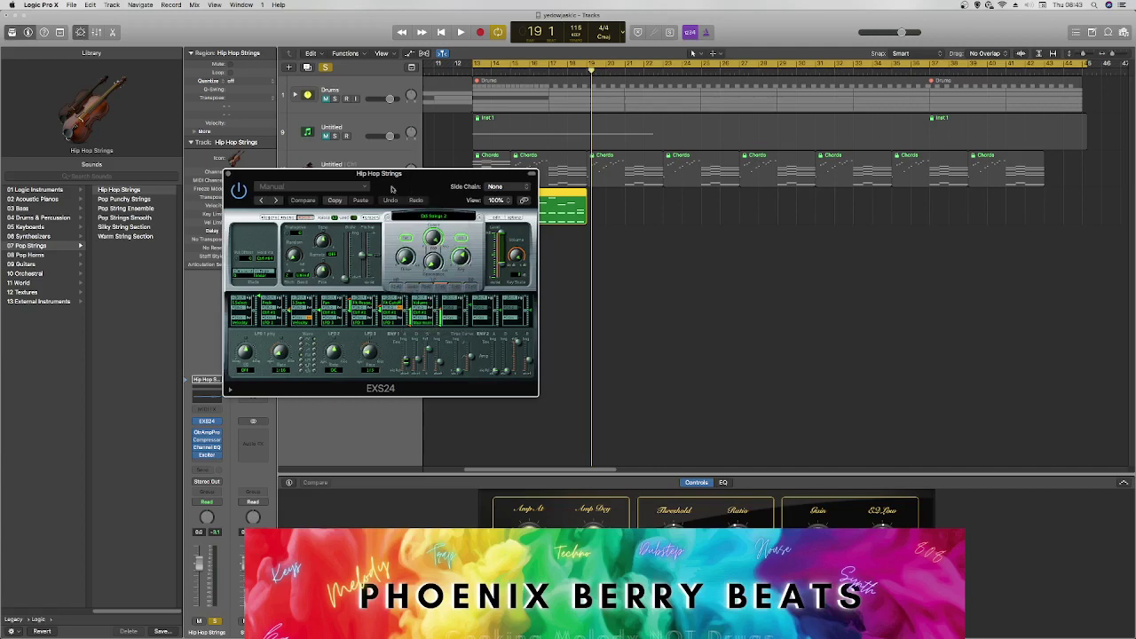
left_click(229, 173)
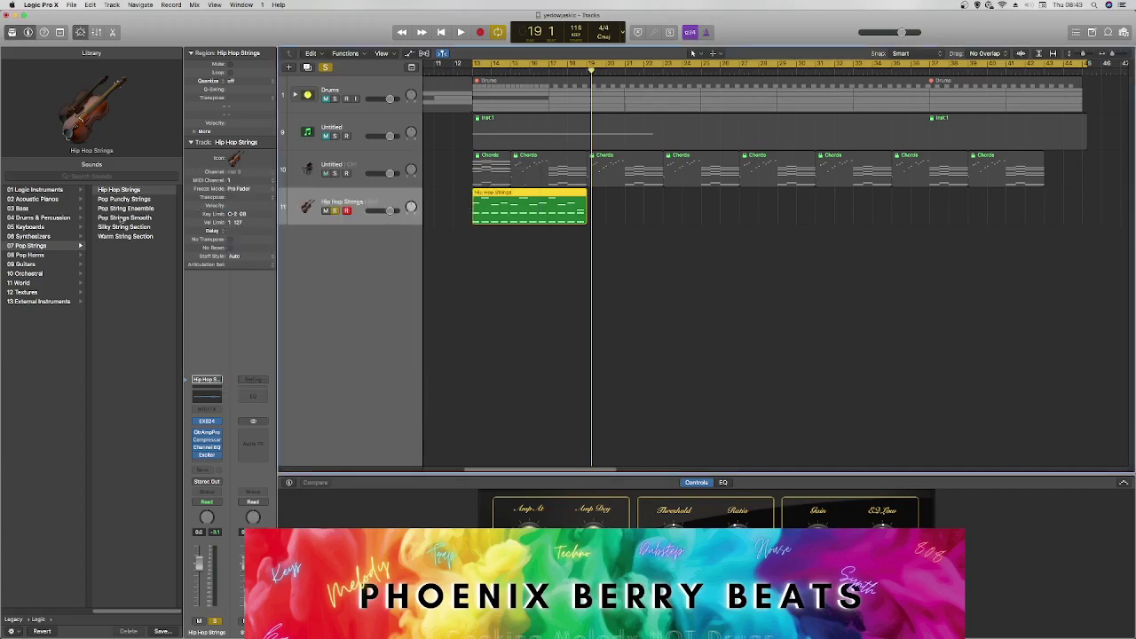
Audition the Pop Punchy Strings and Pop String Ensemble patches during playback and settle on Silky String Section.
left_click(123, 199)
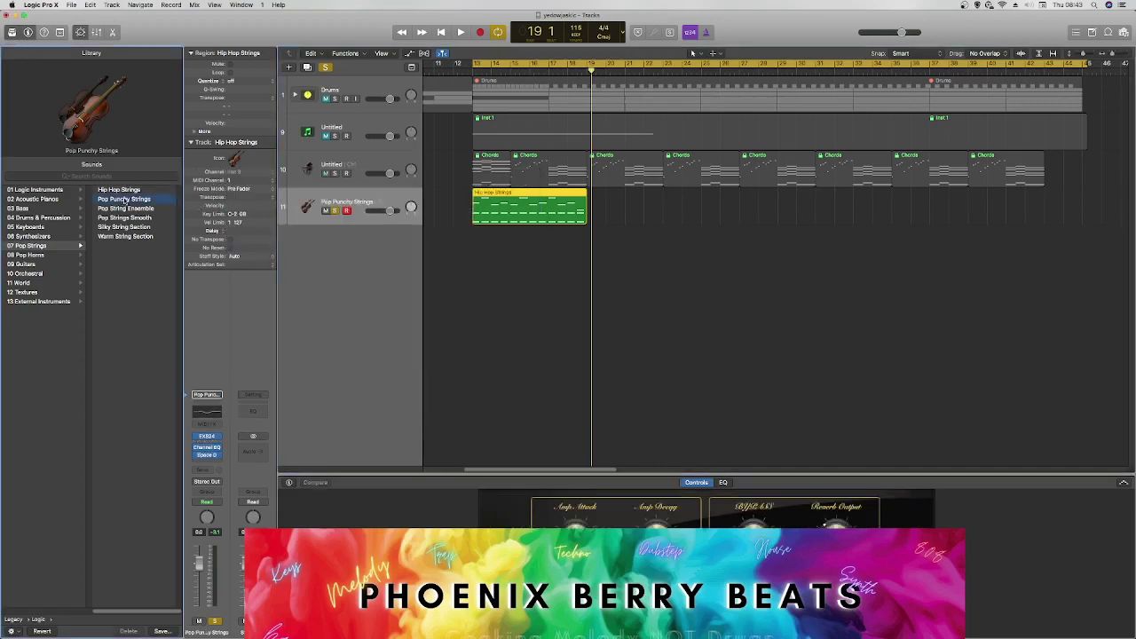
key("space")
left_click(129, 209)
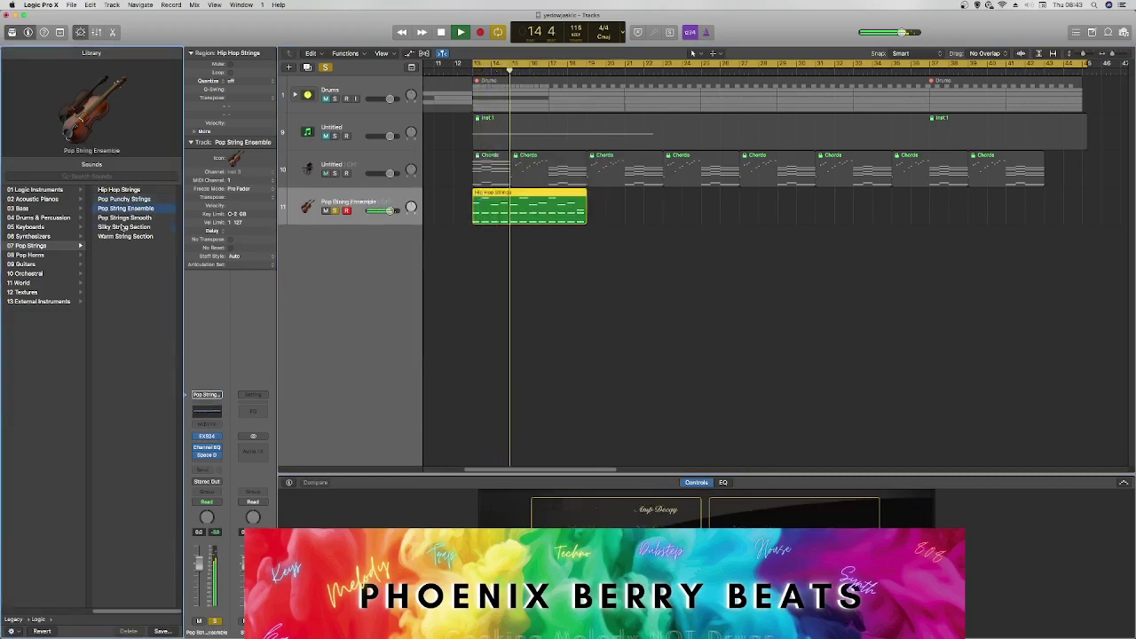
left_click(139, 227)
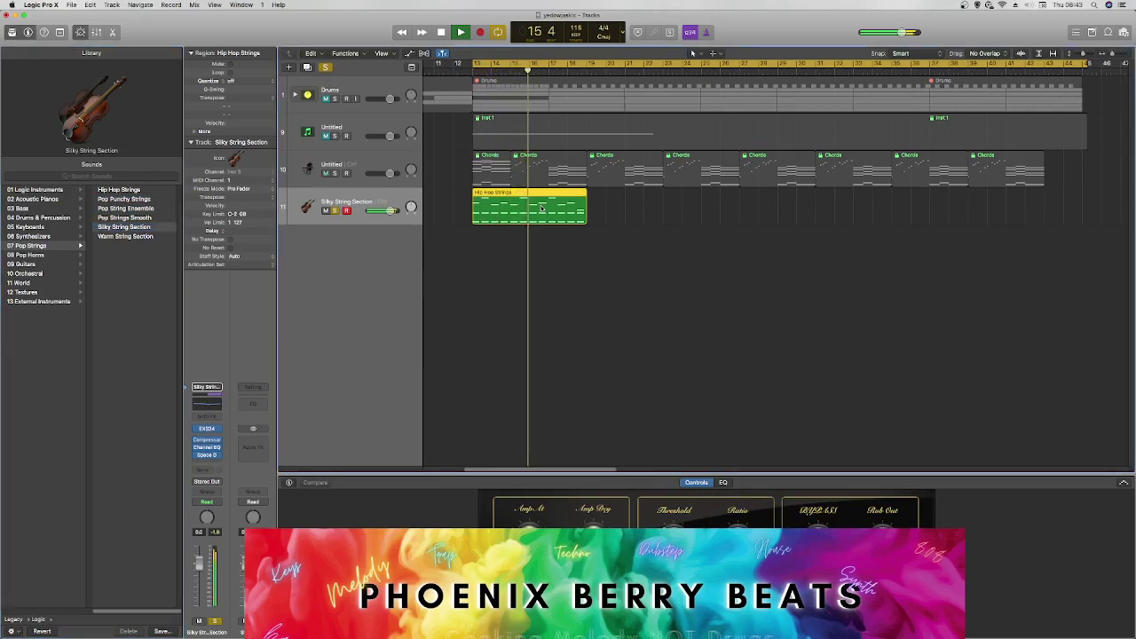
Open the strings region in the Piano Roll and transpose all notes up one octave while it plays.
double_click(541, 210)
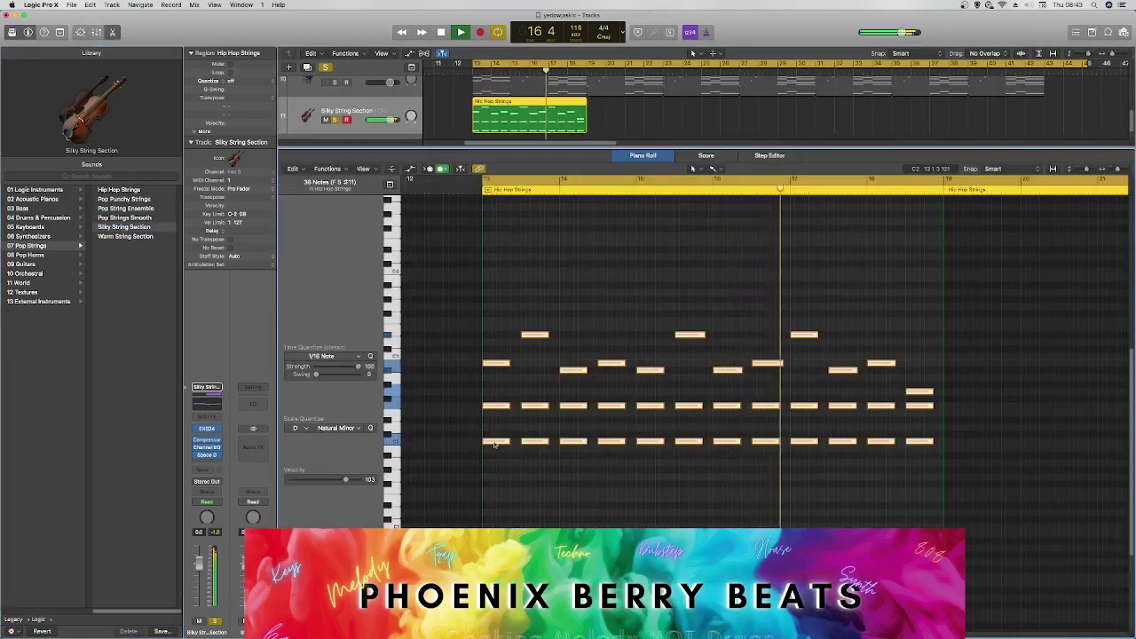
left_click_drag(497, 441, 488, 362)
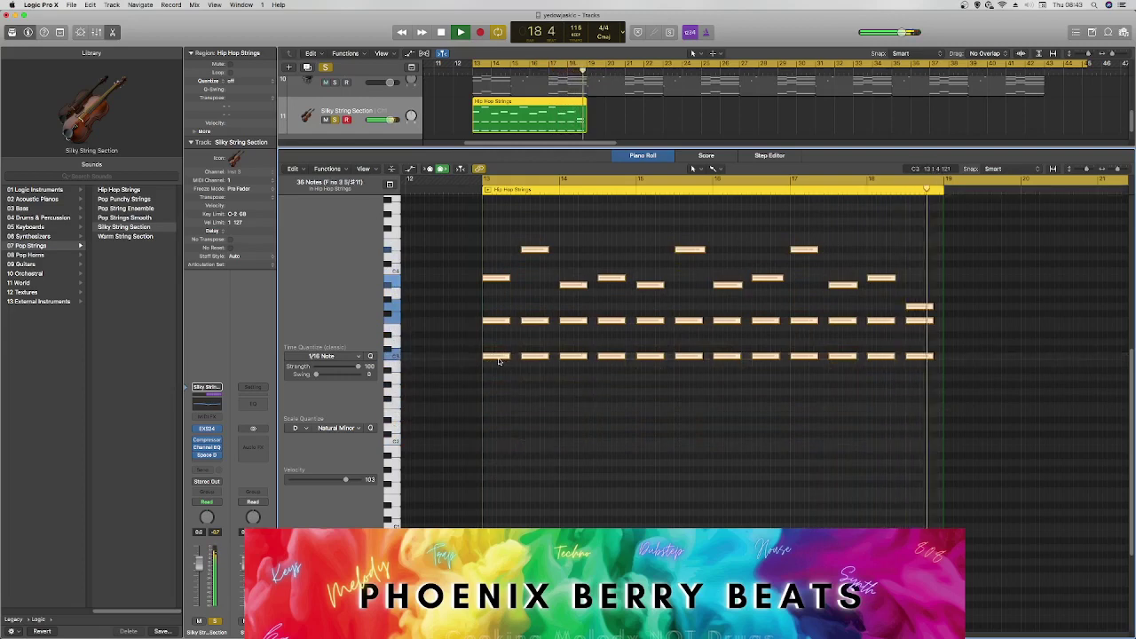
scroll(488, 406, "up", 1)
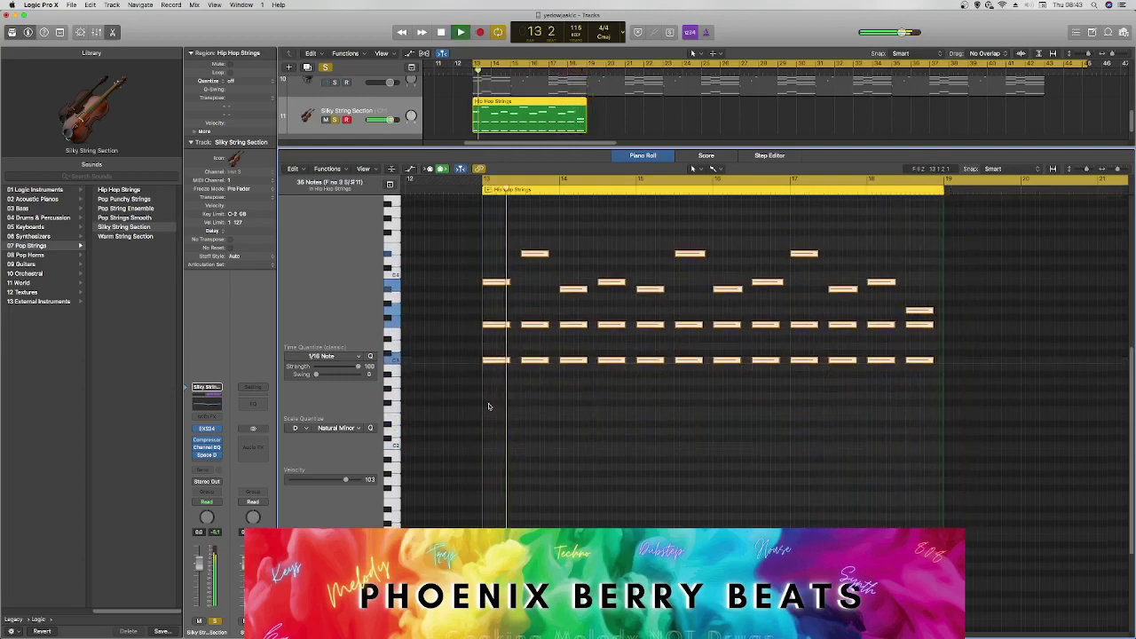
scroll(489, 401, "down", 2)
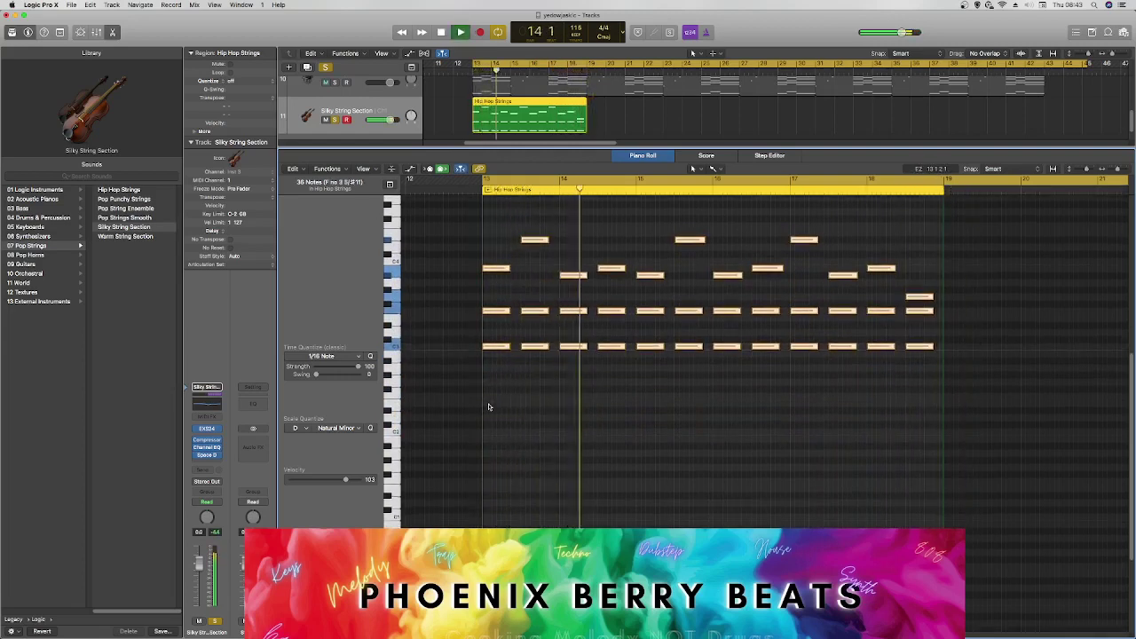
Stop playback, transpose all notes down two octaves and play back the result.
key("space")
left_click_drag(494, 348, 495, 521)
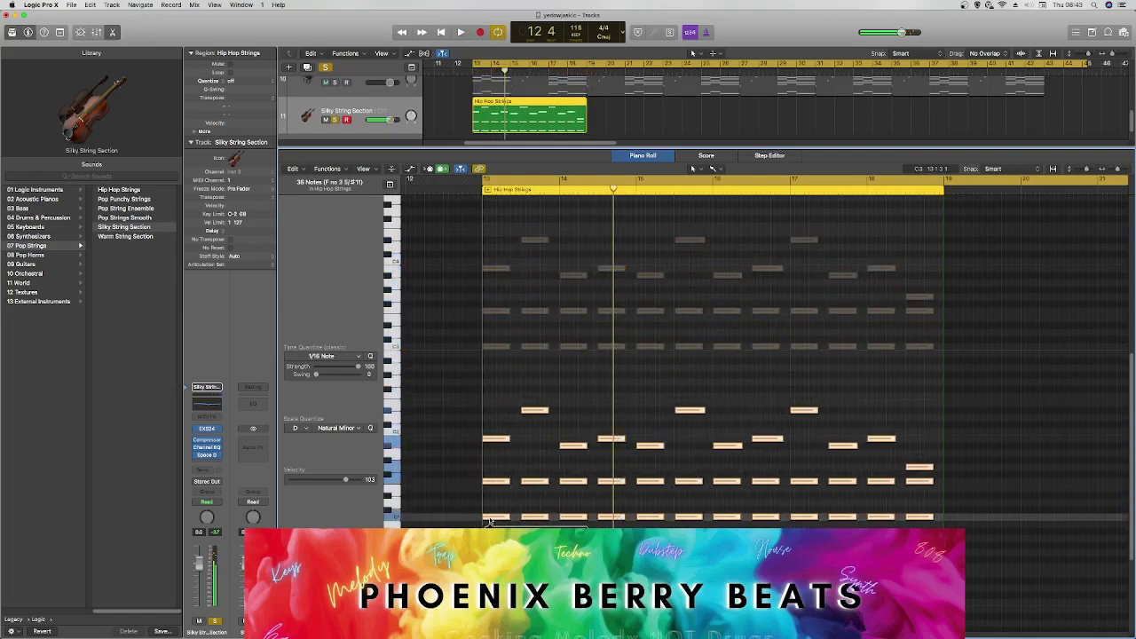
key("space")
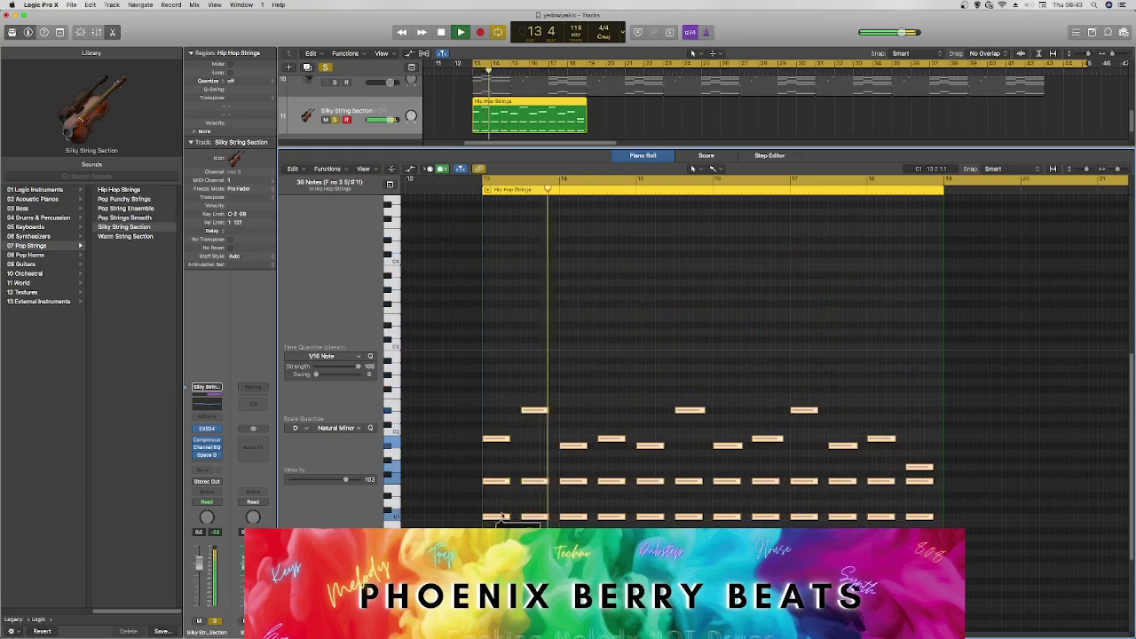
Transpose all strings notes up one octave and scale-quantize them to D Natural Minor, checking the result by ear.
key("space")
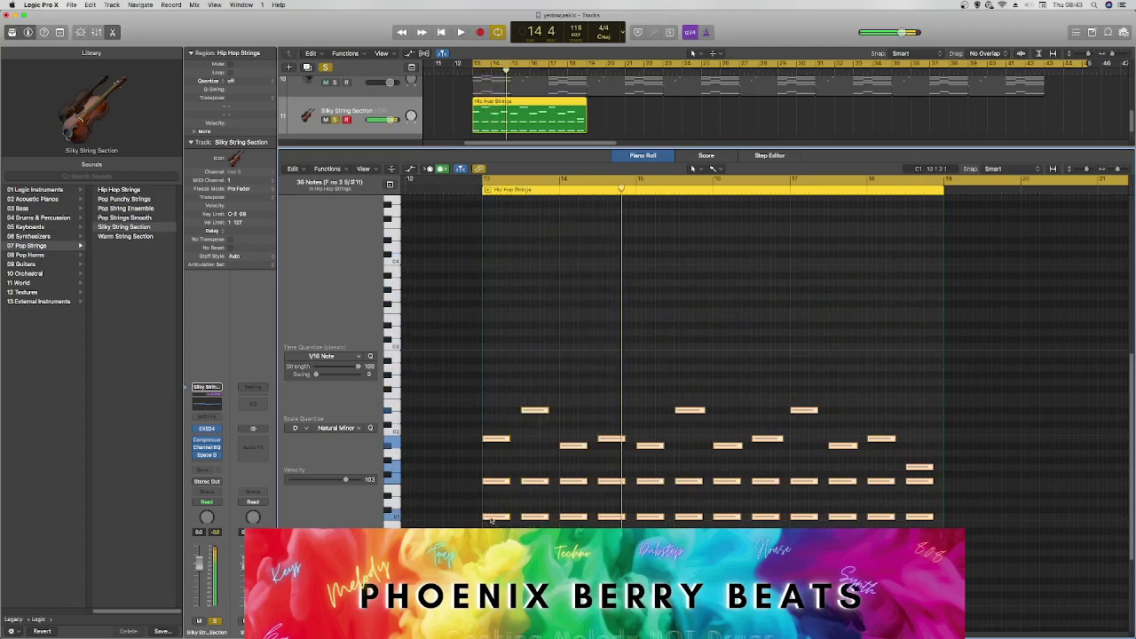
left_click_drag(494, 506, 492, 435)
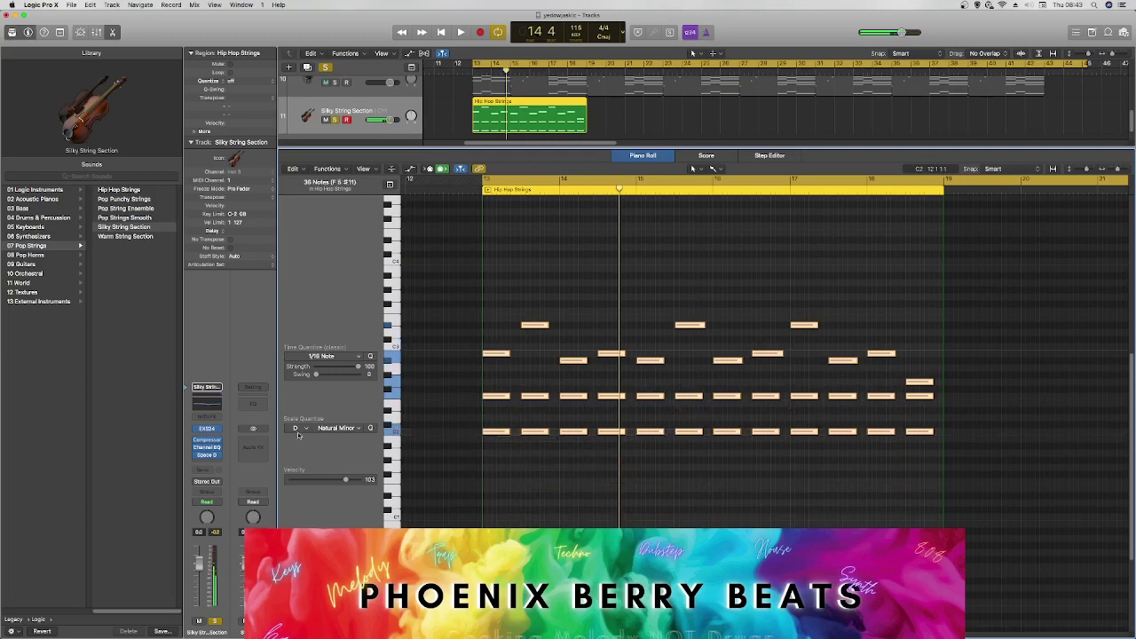
left_click(297, 429)
left_click(299, 463)
key("space")
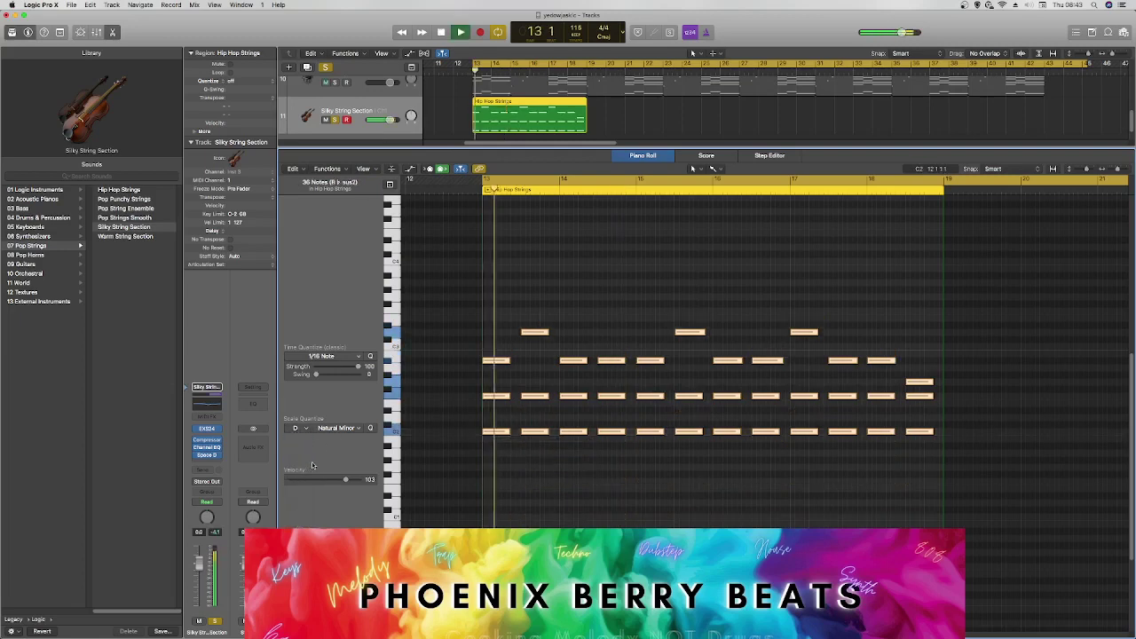
key("space")
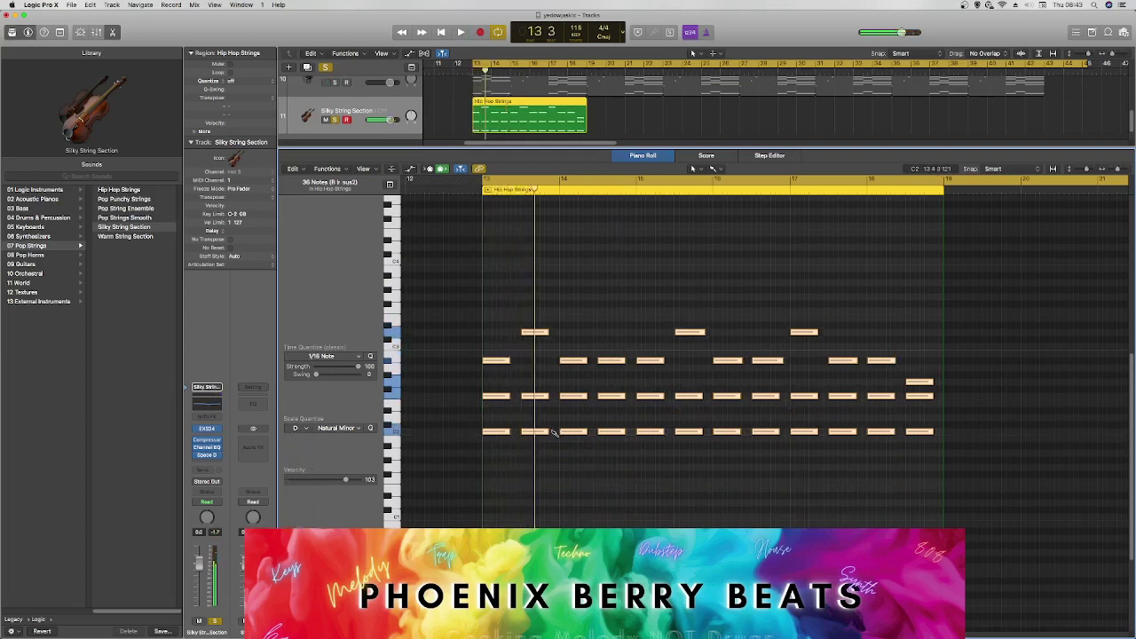
Undo the scale quantization and the recent octave transpositions of the strings notes.
key("super+z")
key("super+z")
key("super+z")
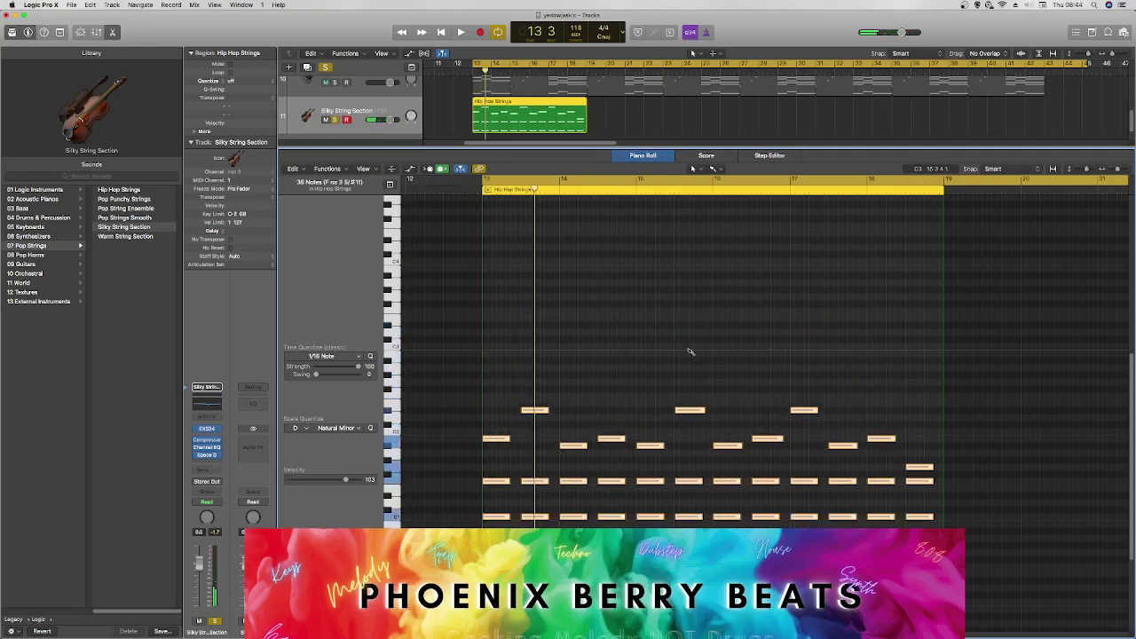
Try to scale-quantize the strings notes at their restored octave to D Natural Minor, and undo it.
left_click(294, 429)
left_click(299, 463)
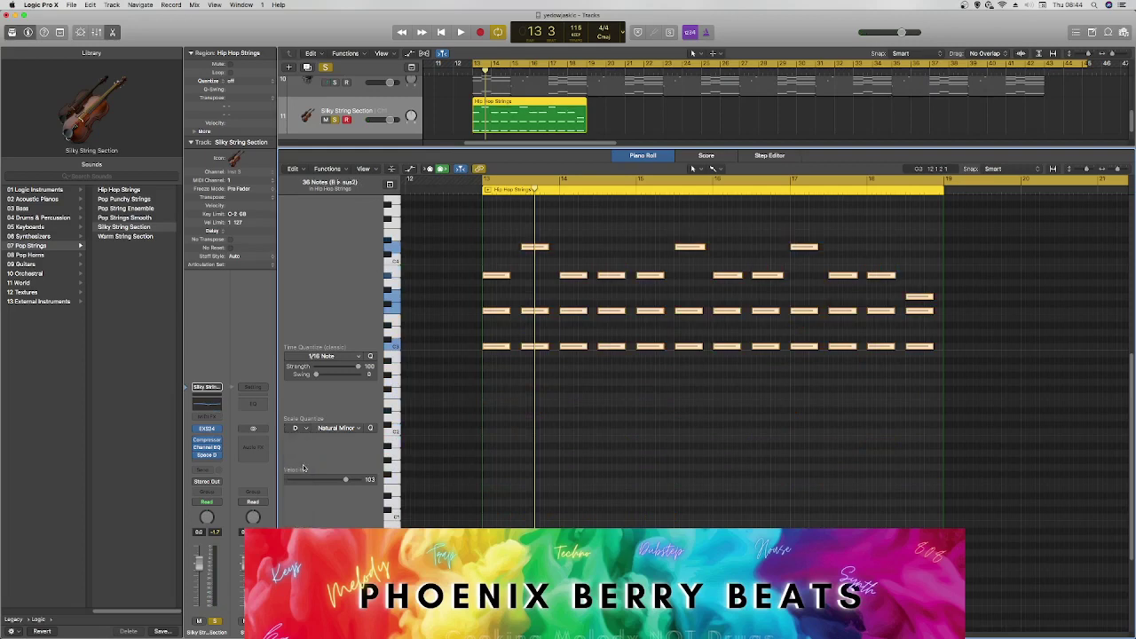
key("super+z")
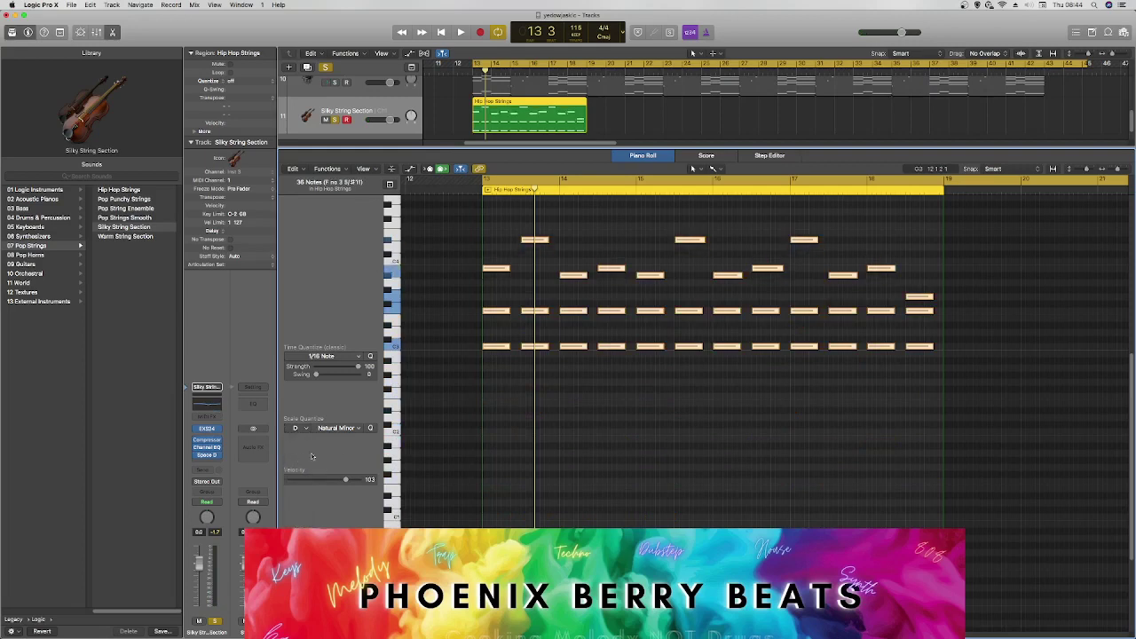
Scale-quantize all strings notes to Eb Natural Minor and play back the result.
left_click(307, 429)
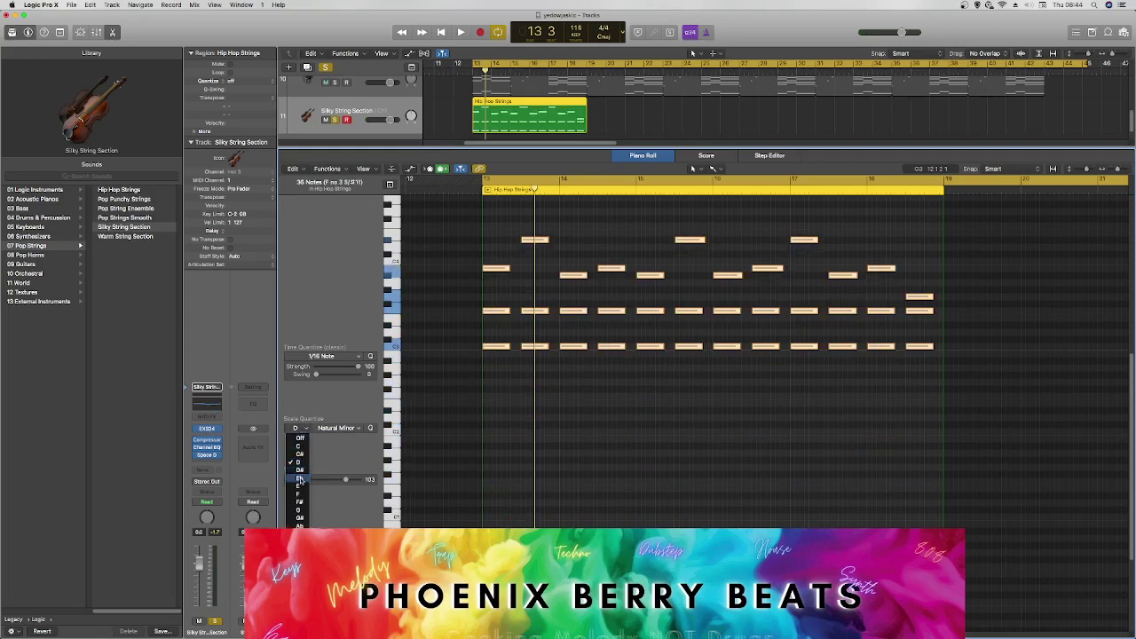
left_click(300, 479)
key("space")
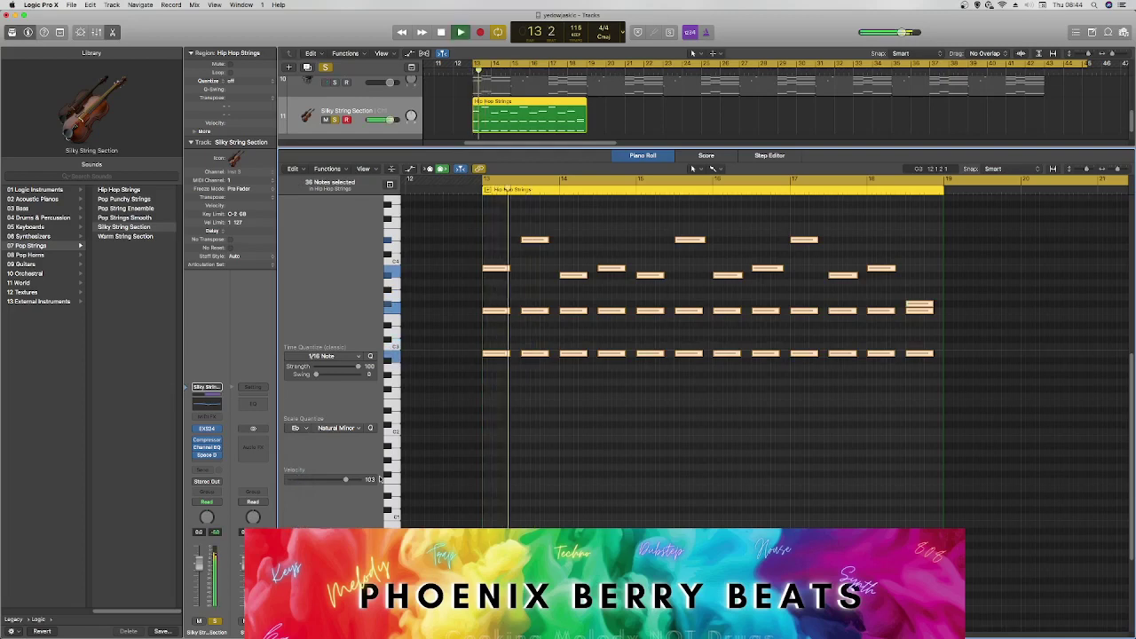
scroll(451, 460, "up", 2)
right_click(451, 459)
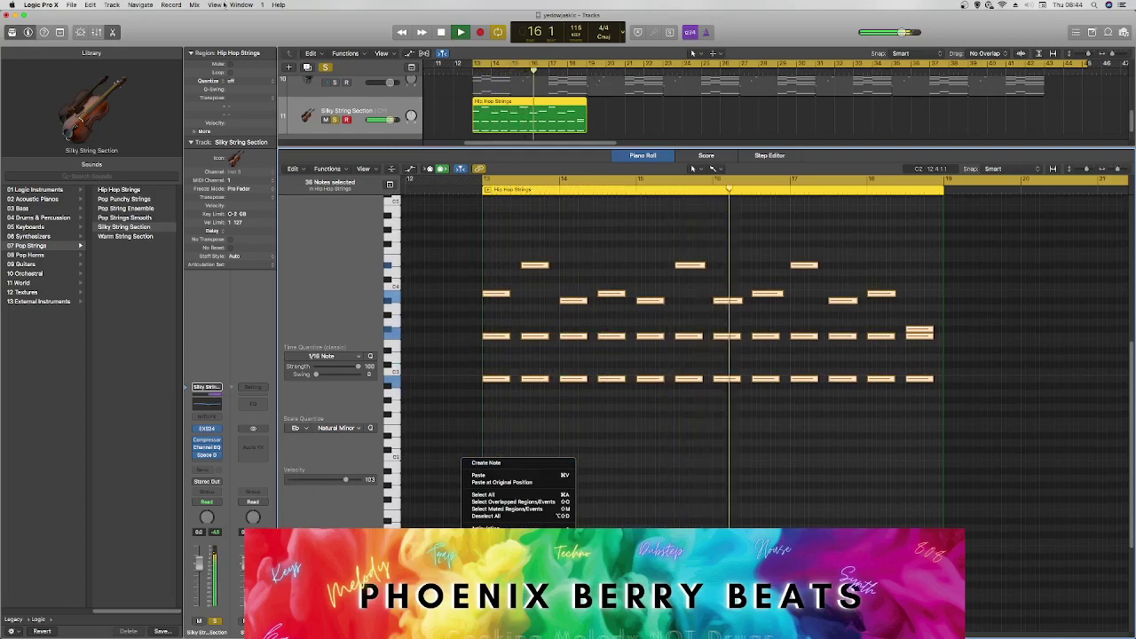
Close the Piano Roll and unlock the SMPTE position of all the Chords regions.
left_click(120, 36)
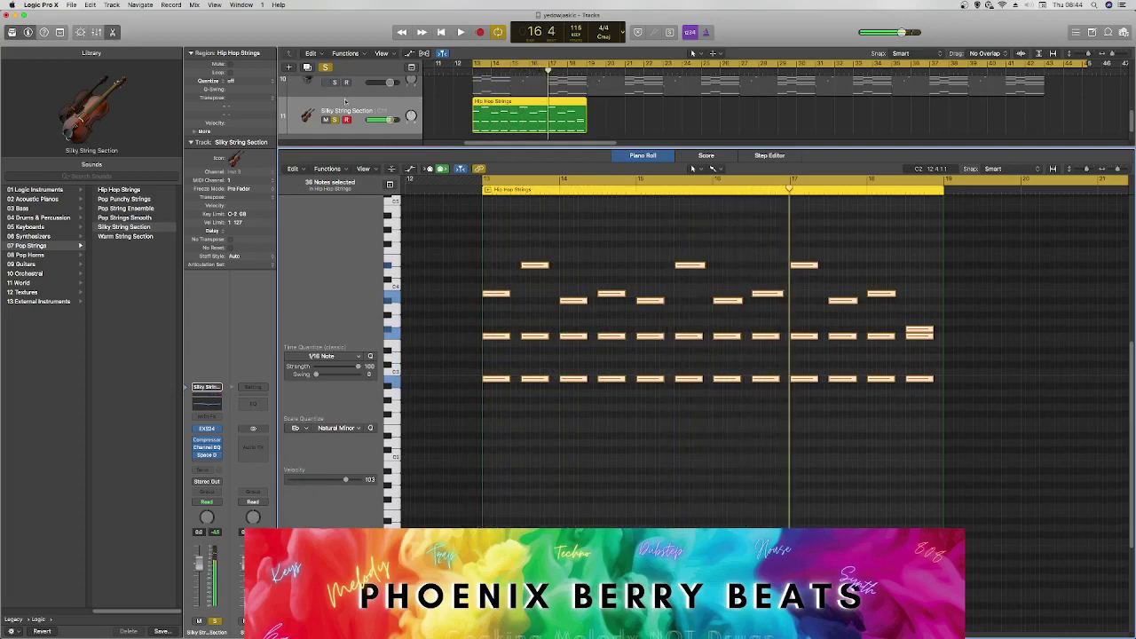
left_click(113, 33)
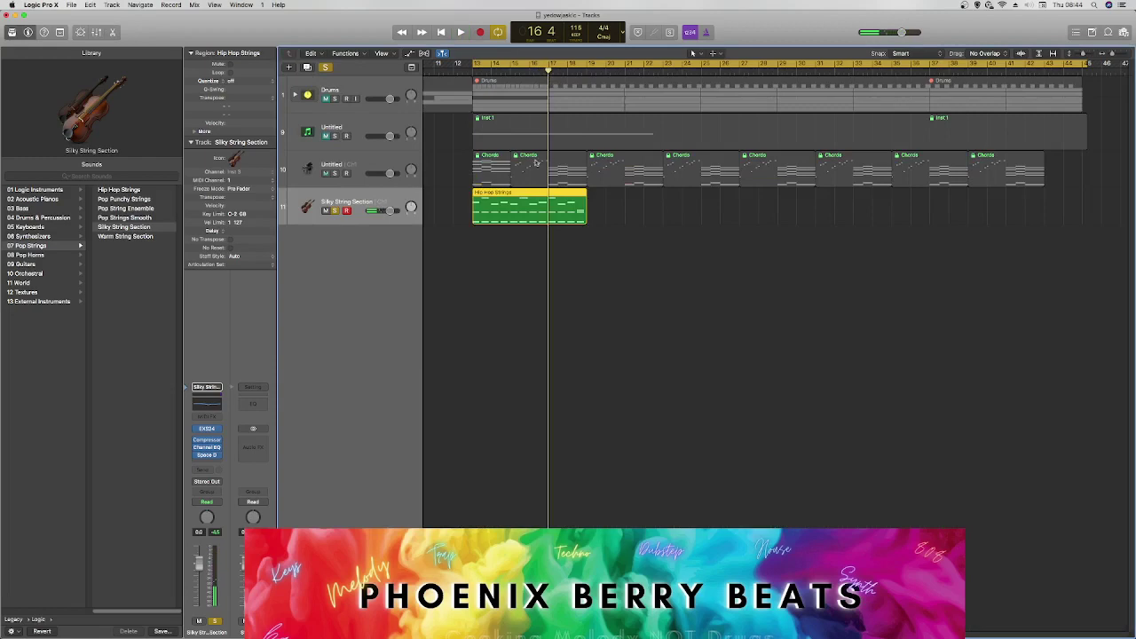
left_click_drag(450, 160, 958, 182)
right_click(987, 177)
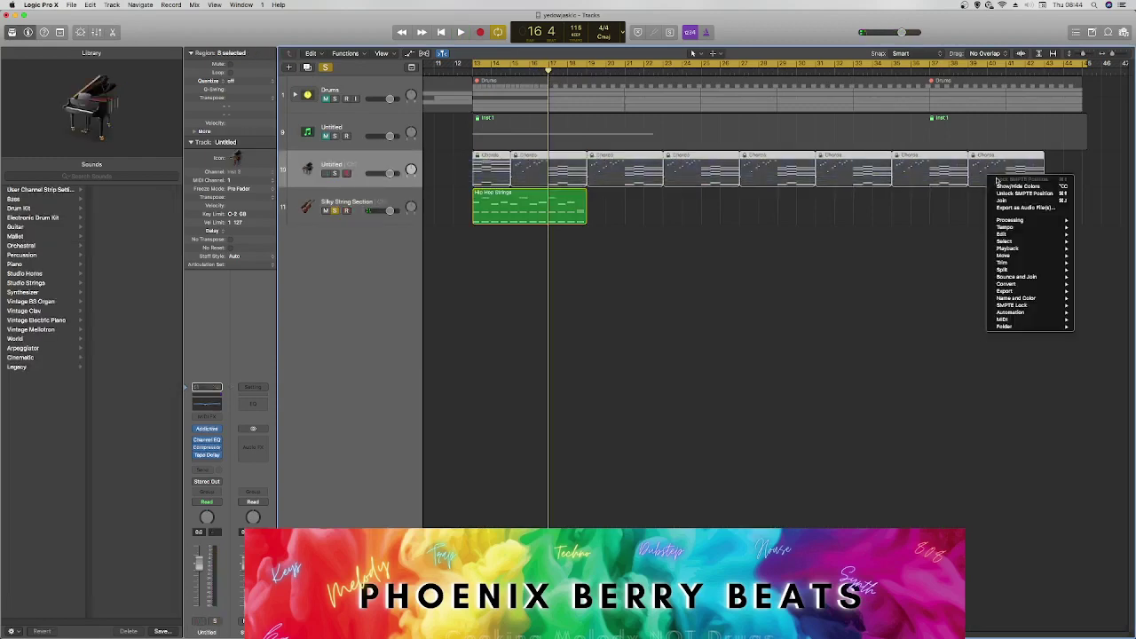
left_click(1006, 193)
Open the Chords regions in the Piano Roll, scale-quantize all their notes to D# Natural Minor and play them back.
double_click(997, 175)
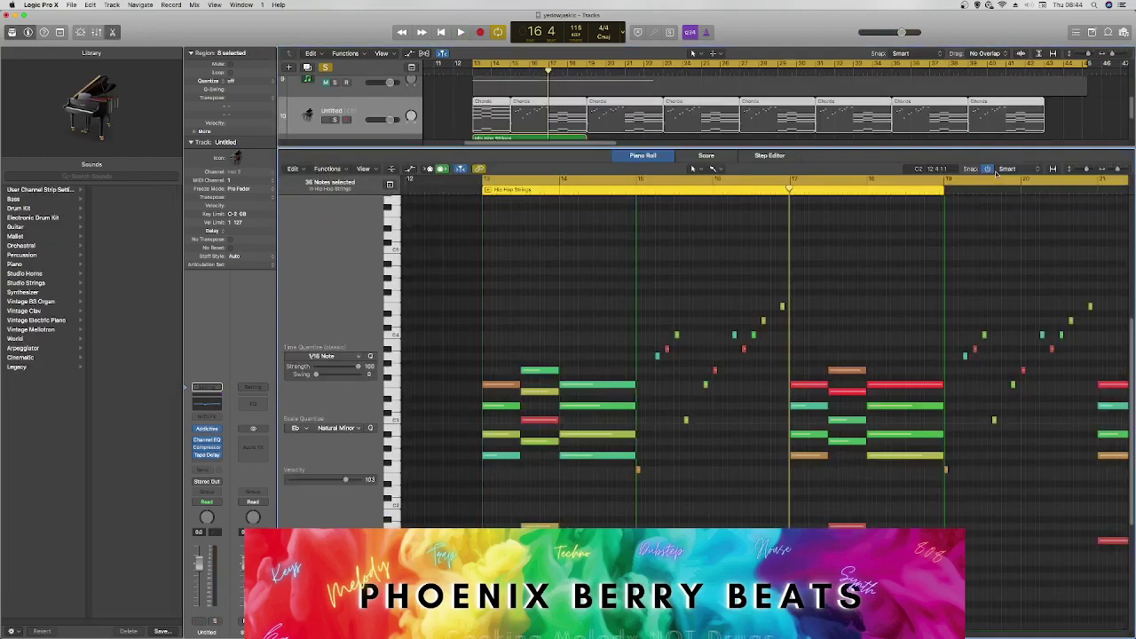
left_click(570, 334)
key("super+a")
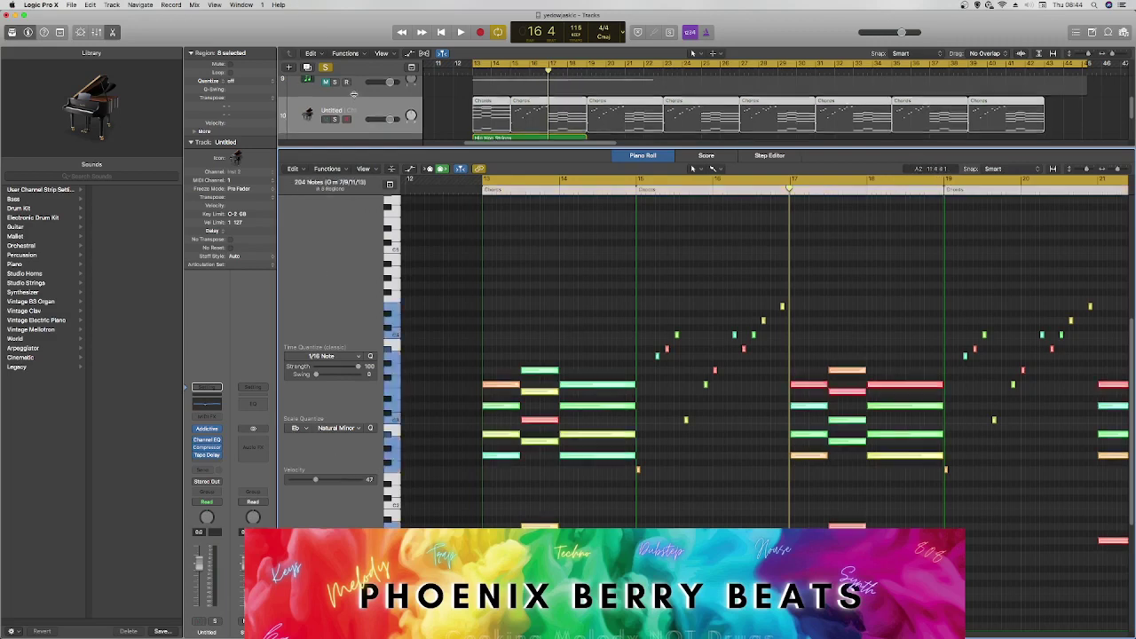
scroll(351, 94, "down", 1)
left_click(342, 429)
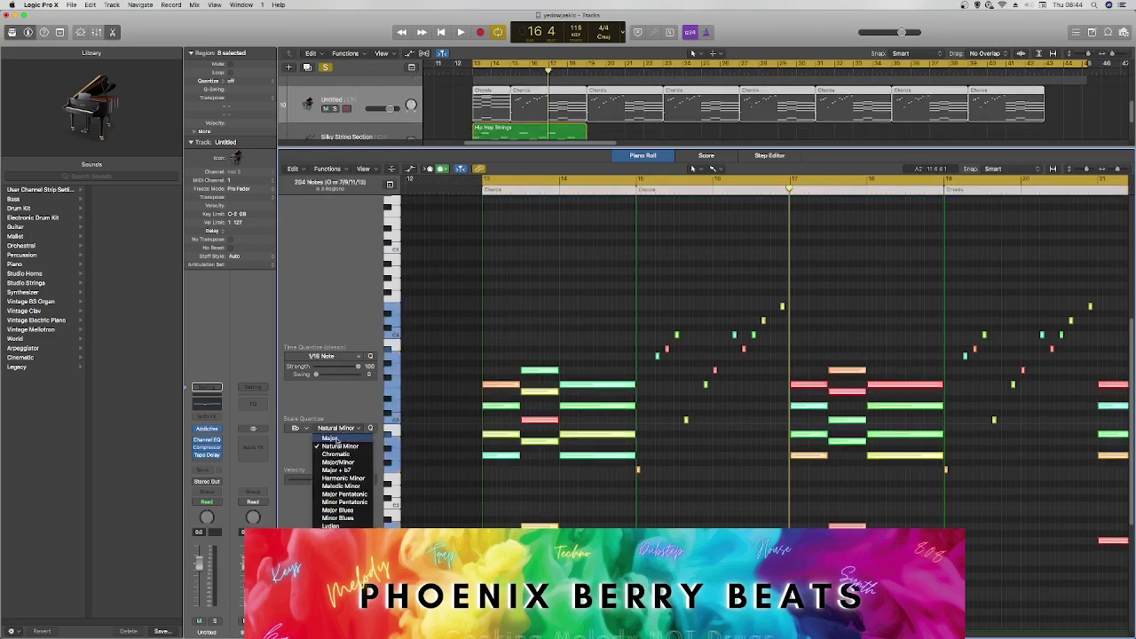
left_click(335, 446)
key("space")
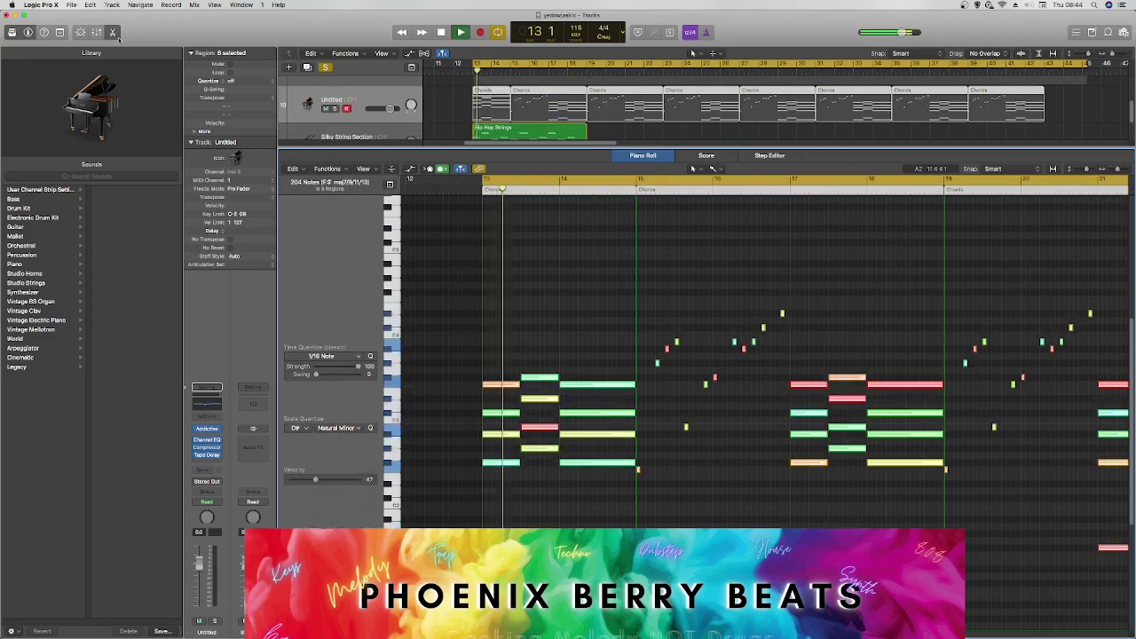
Solo the chords track alongside the strings and lower the Silky String Section volume to -6.6 dB.
left_click(112, 33)
left_click(347, 183)
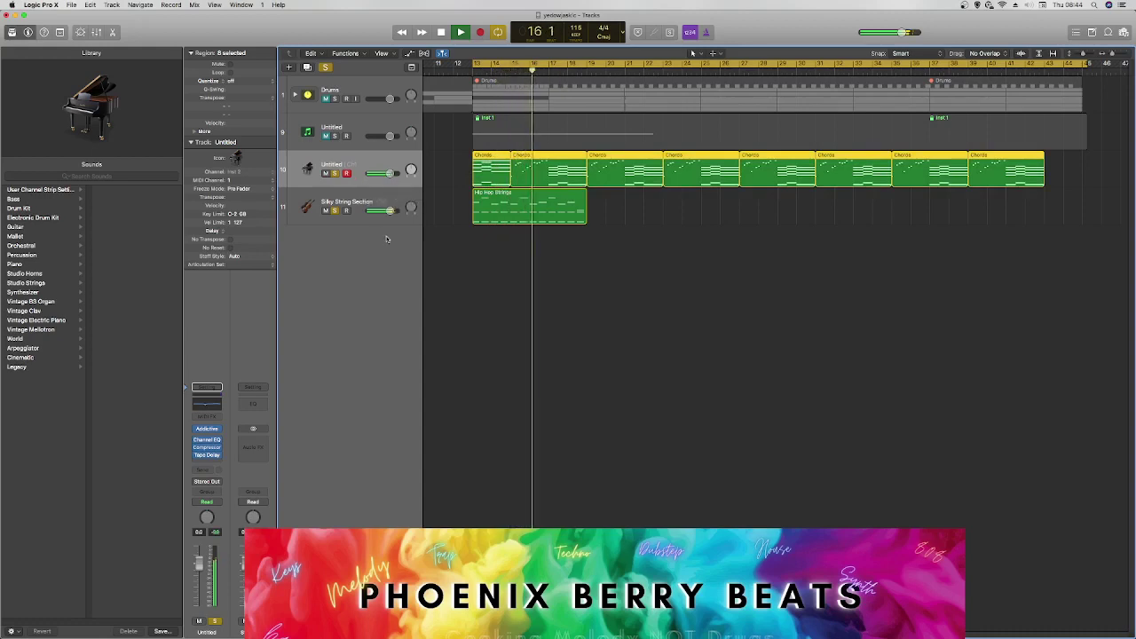
left_click_drag(390, 210, 380, 210)
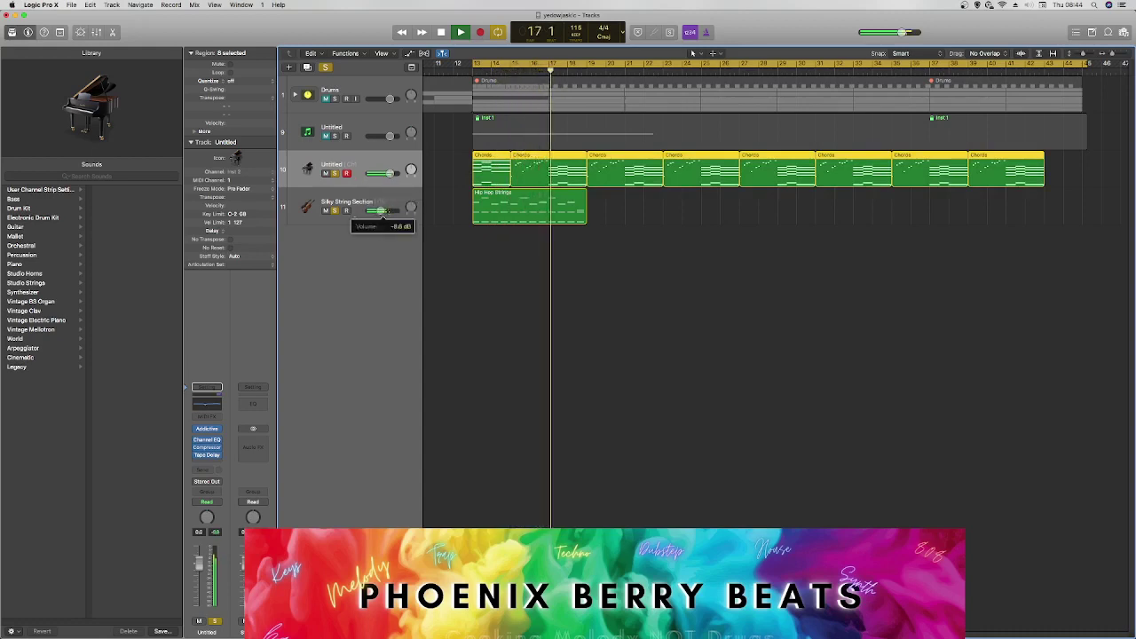
left_click(511, 228)
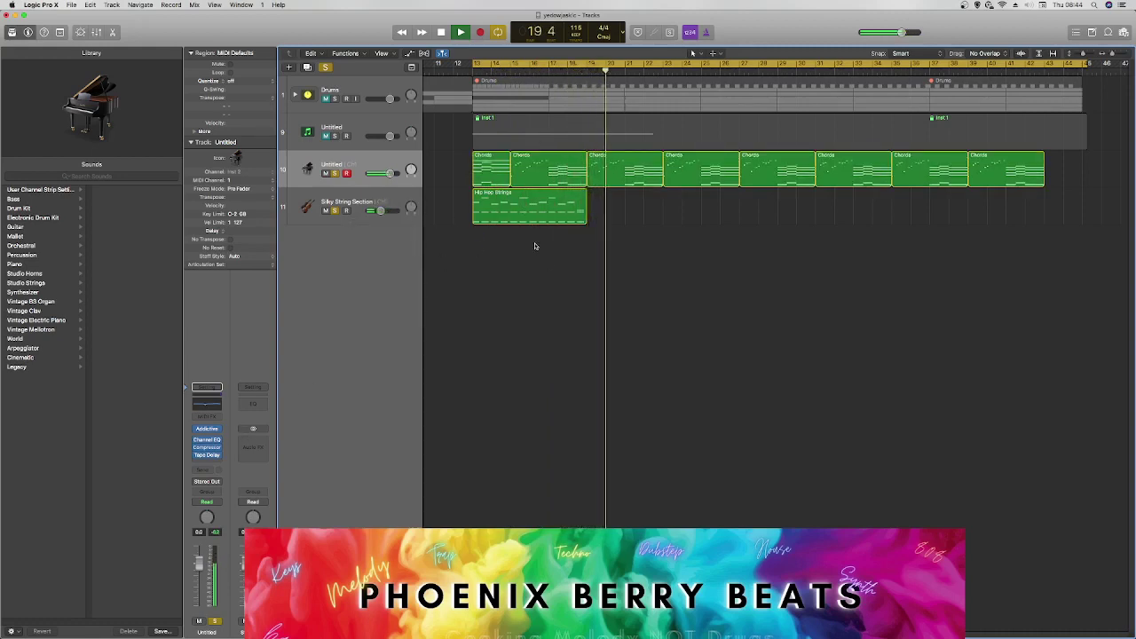
Restart playback to hear the chords and strings together, and stop it.
key("space")
key("space")
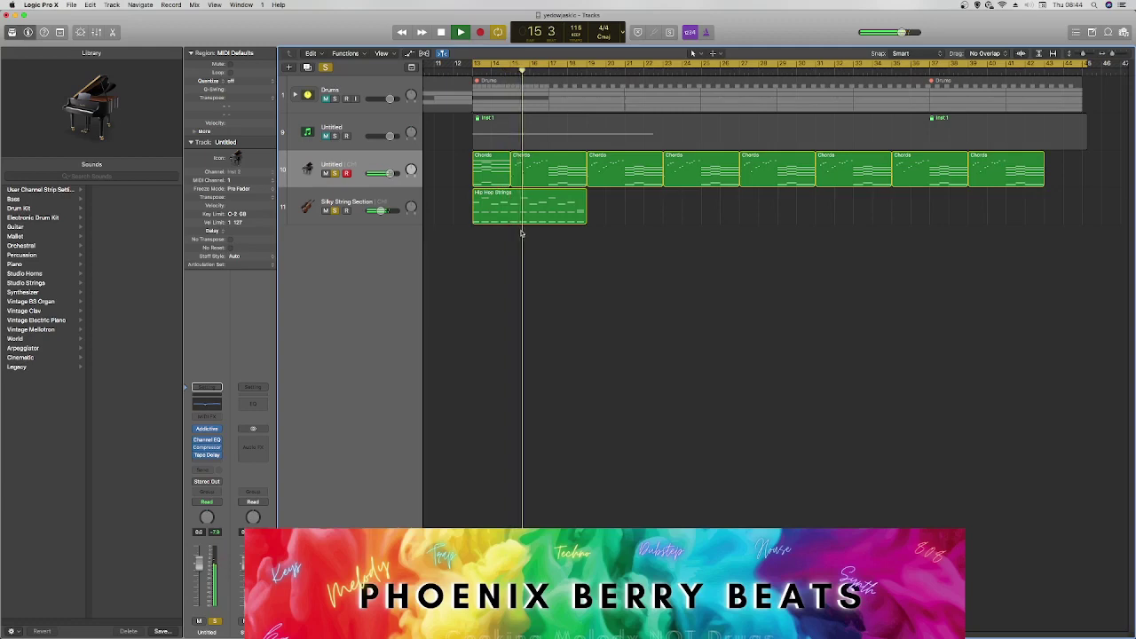
key("space")
Open the Hip Hop Strings region, repeat it once and split the original region at bar 15.
left_click(518, 211)
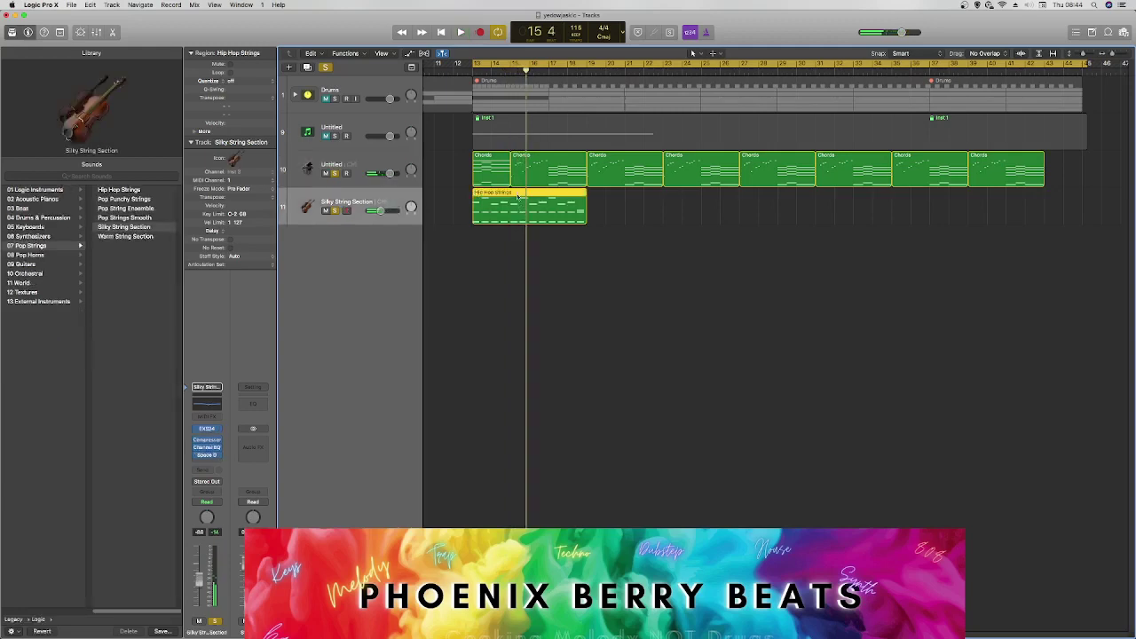
double_click(519, 197)
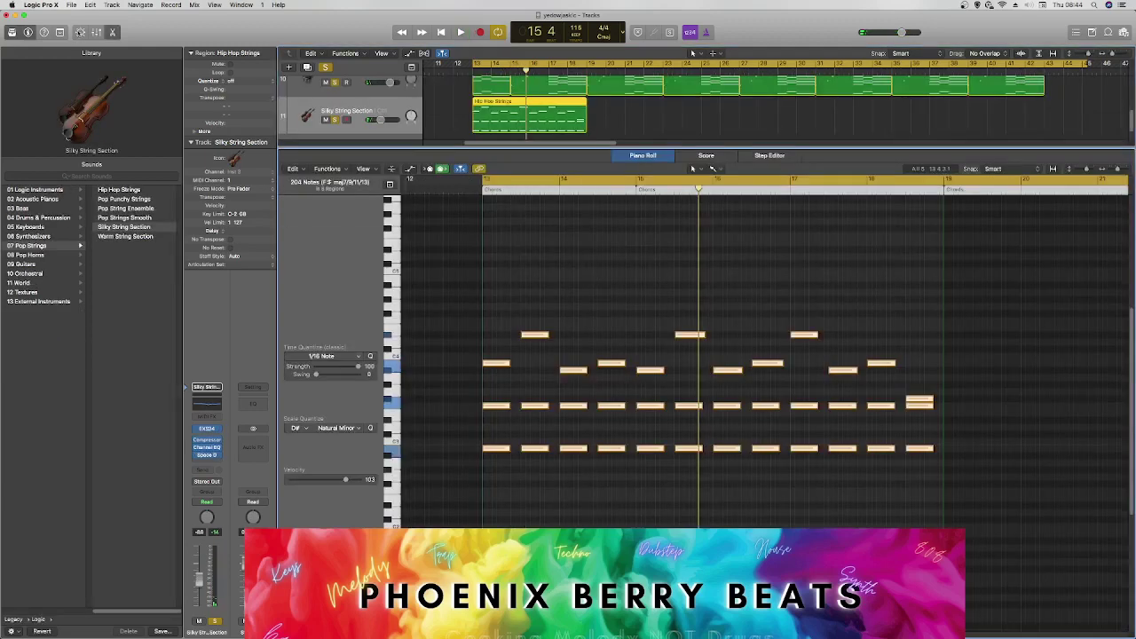
left_click(510, 70)
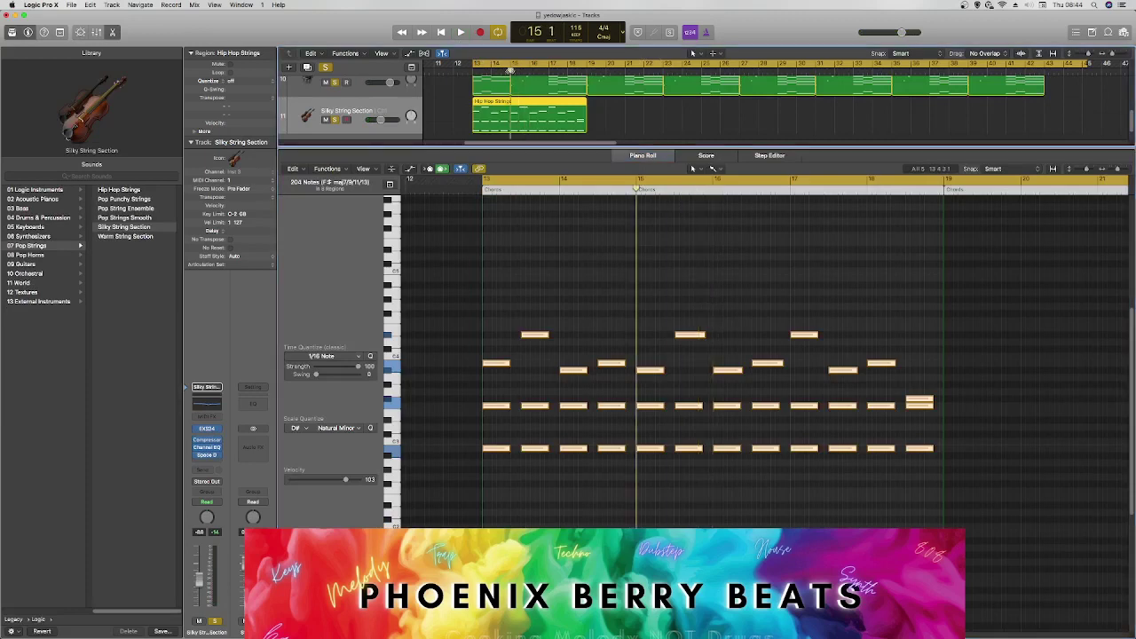
key("super+r")
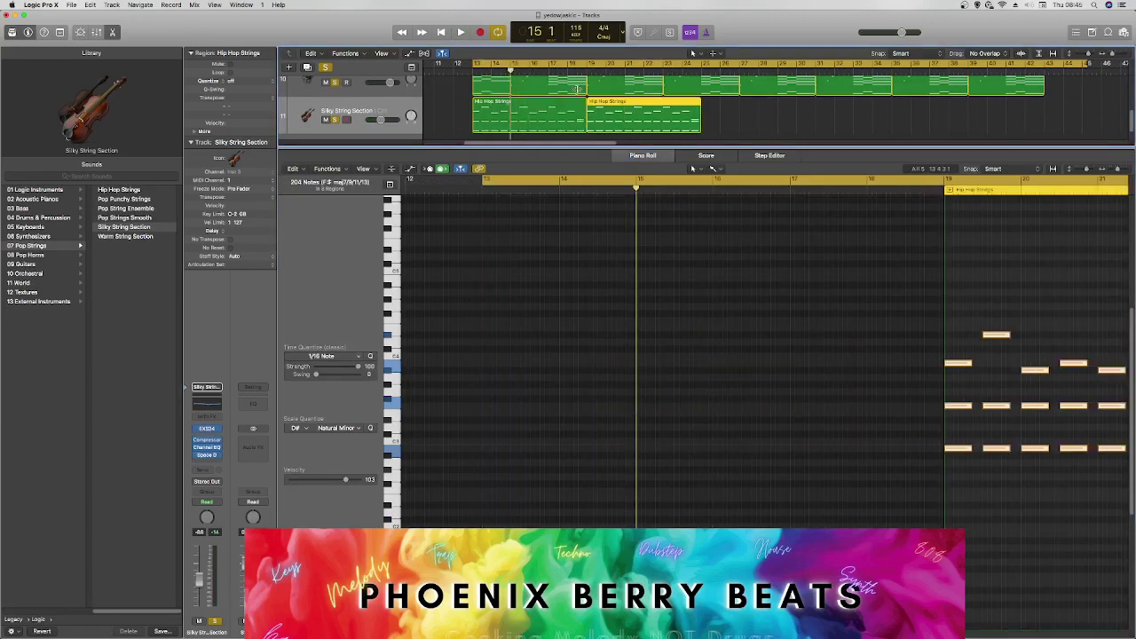
left_click(555, 118, "shift")
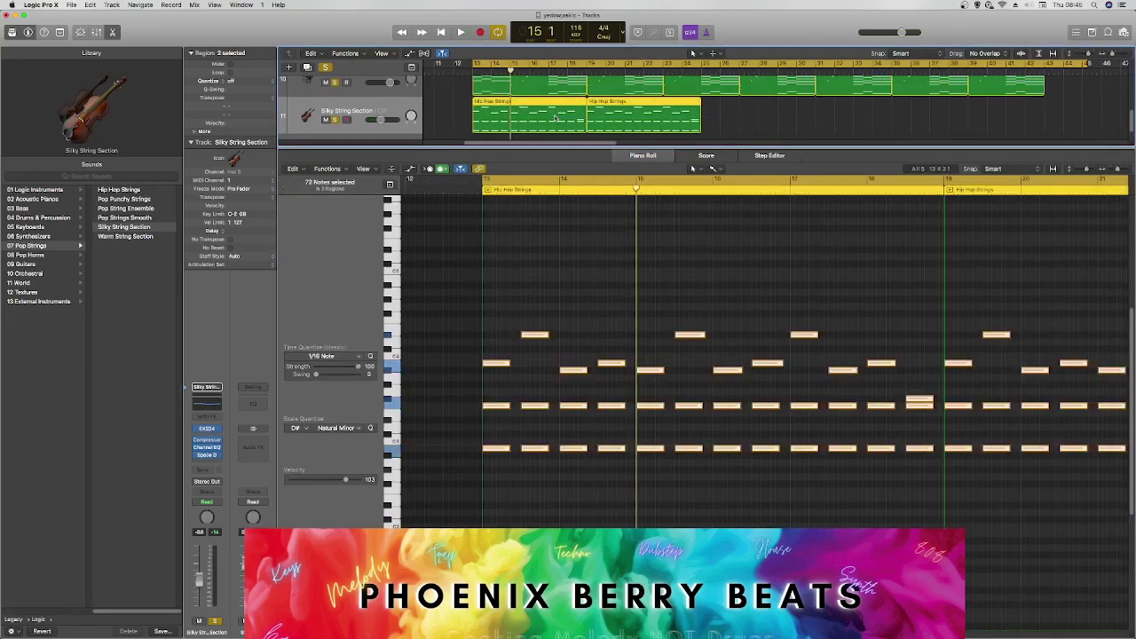
key("super+t")
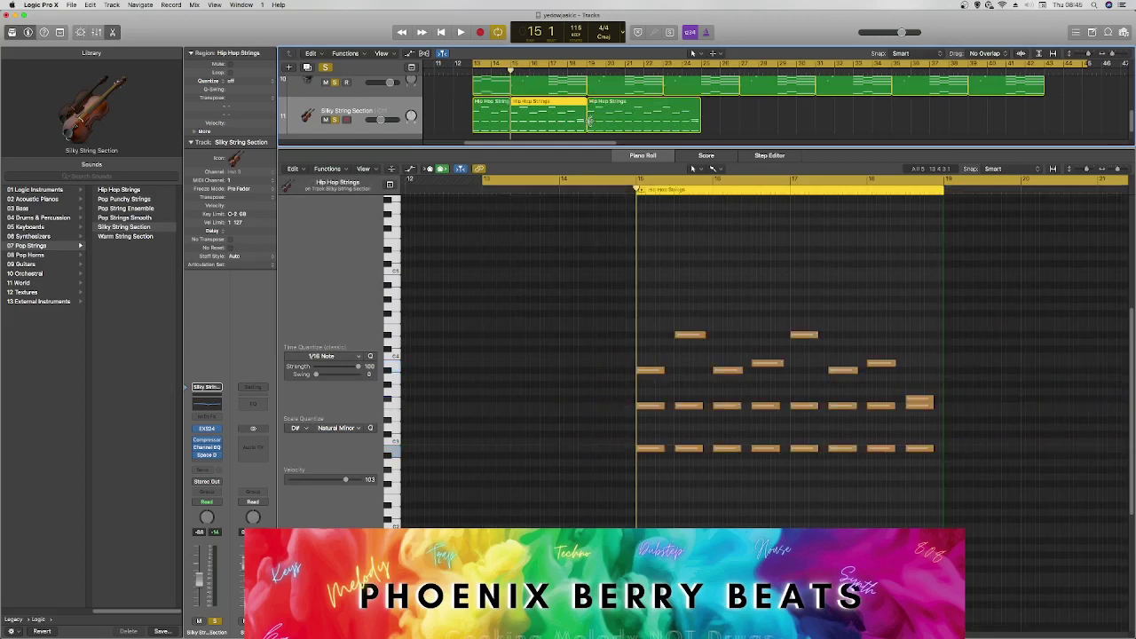
Delete the repeated strings copy and move the split-off region to start at bar 17.
left_click(692, 124)
key("Delete")
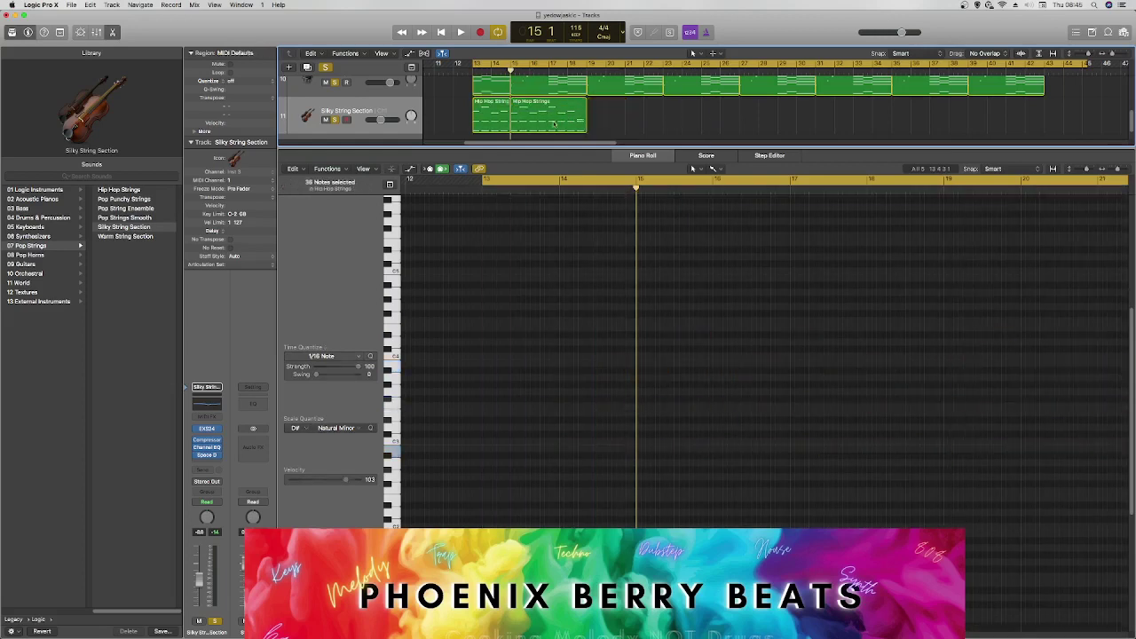
left_click_drag(555, 124, 593, 124)
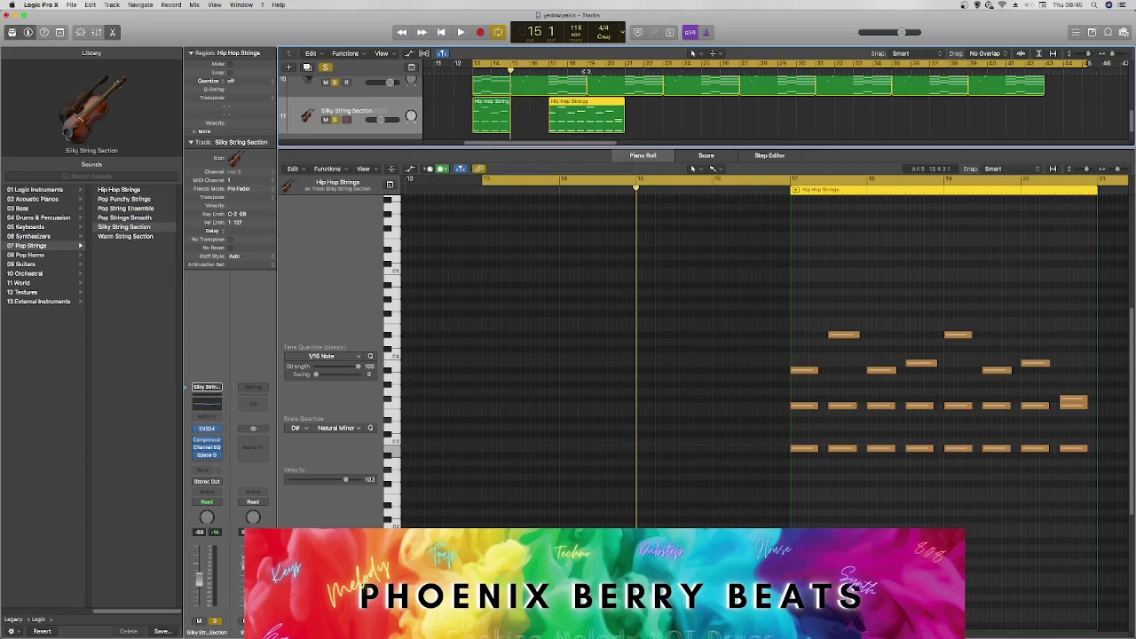
Split the moved strings region at bar 19 and move its second half to start at bar 21.
left_click(586, 69)
key("super+t")
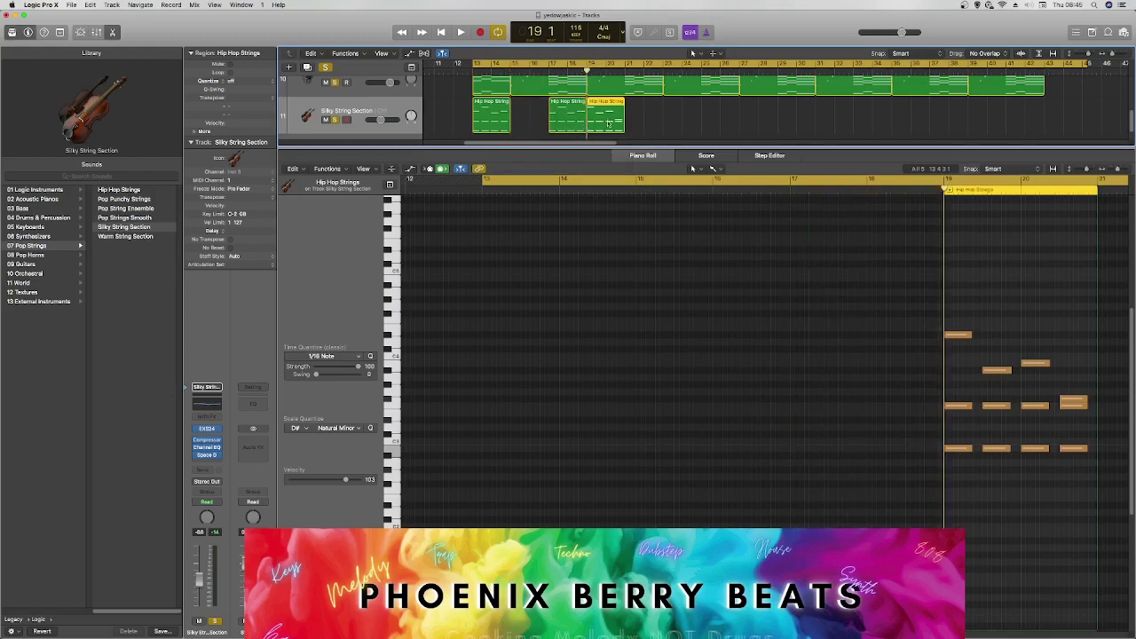
left_click_drag(609, 125, 647, 124)
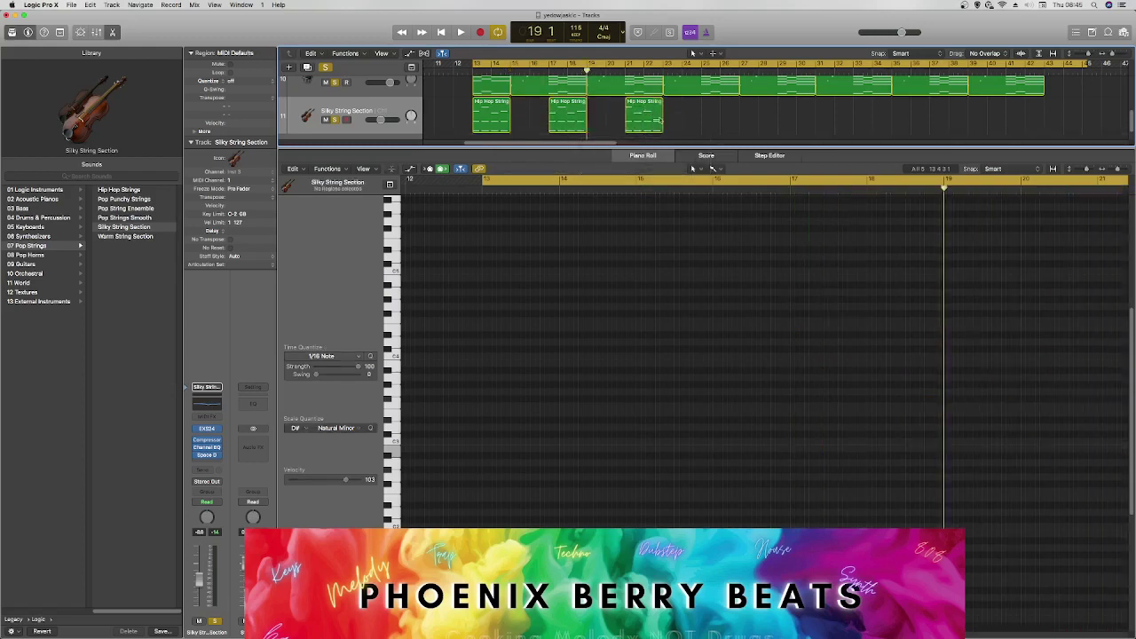
Copy the three strings regions to bars 25, 29 and 33 and play back the arrangement.
left_click_drag(504, 131, 502, 128)
left_click_drag(493, 103, 722, 103)
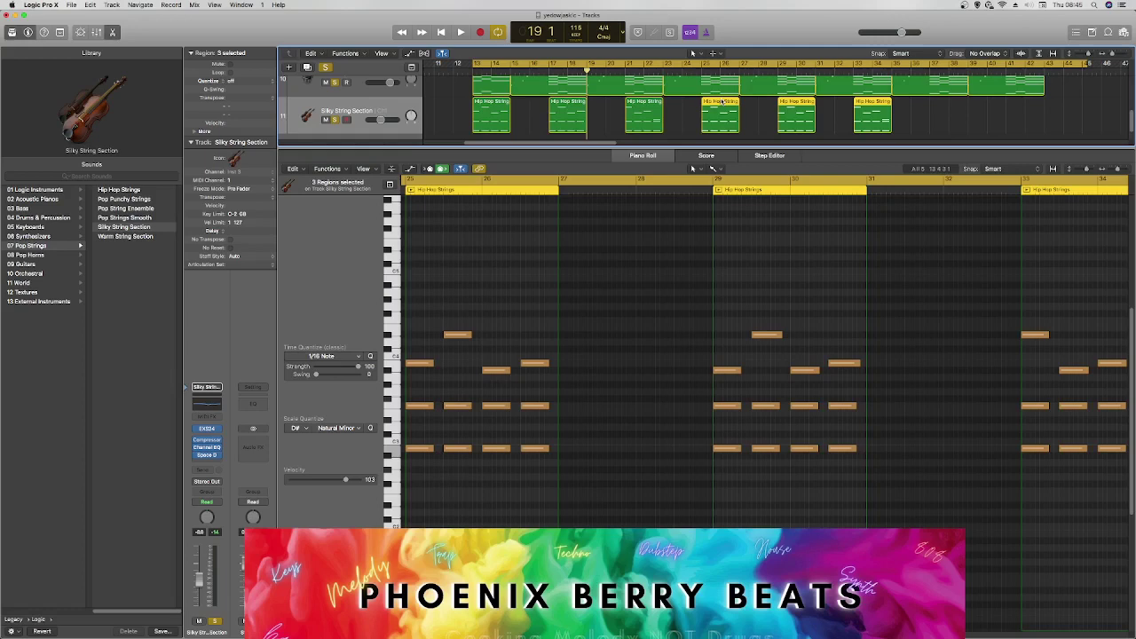
key("space")
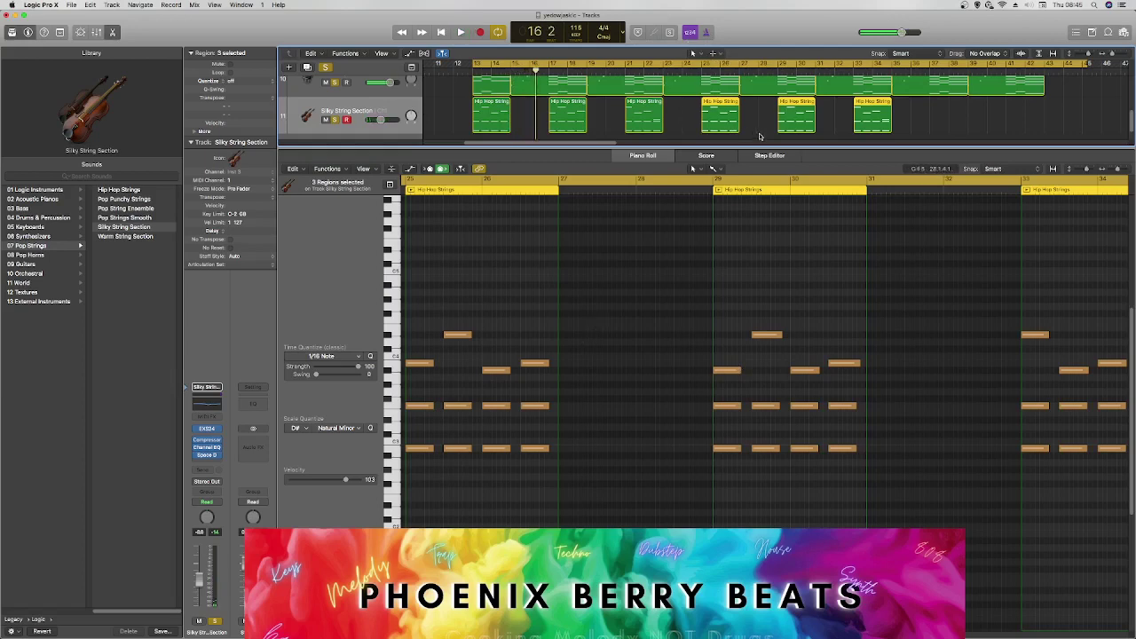
Add short strings notes near the start of bar 27 and loop playback from bar 27 to 29.
left_click(577, 320, "super")
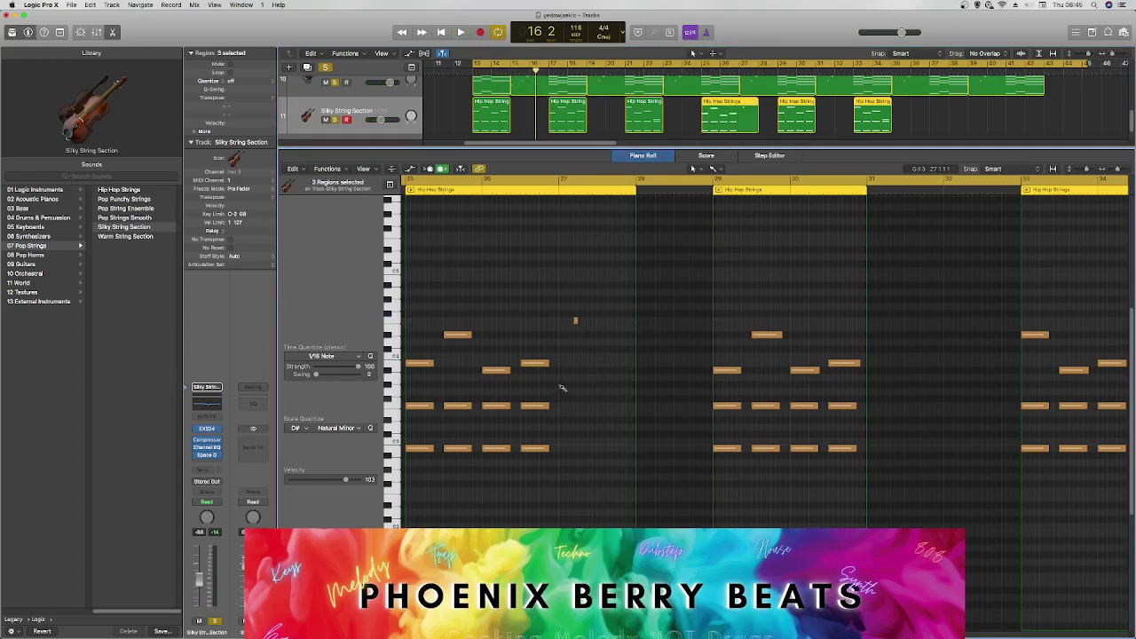
left_click(563, 179)
left_click_drag(563, 180, 705, 183)
key("space")
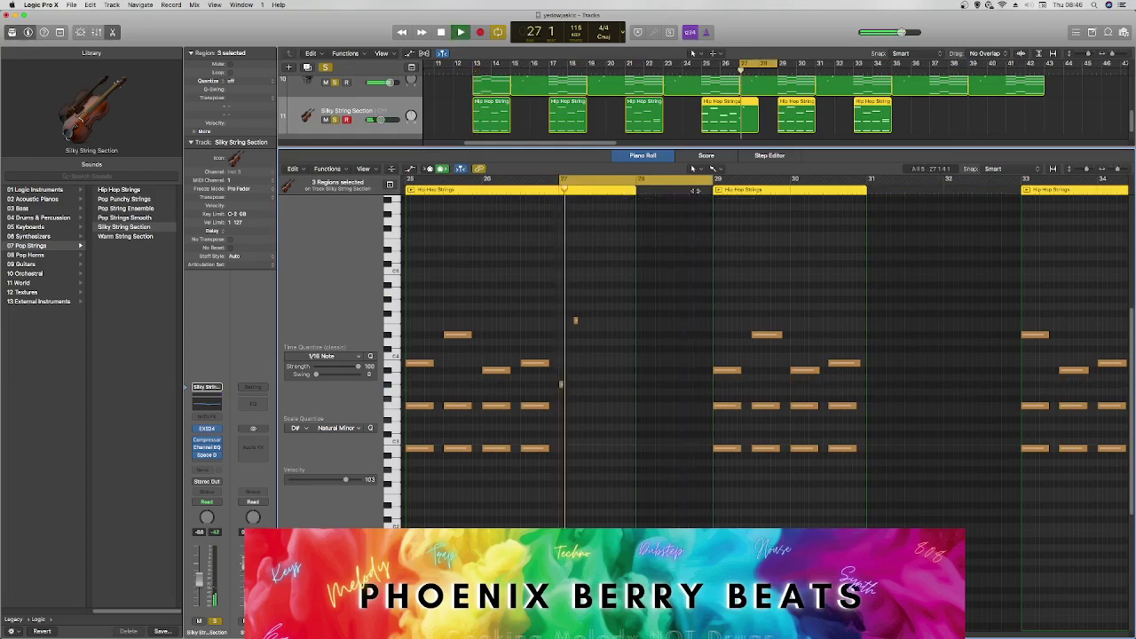
Add short B3 and D#4 strings notes in bar 27 and shift the B3 note slightly earlier, onto beat 2.
key("space")
left_click(585, 363, "super")
left_click(604, 335, "super")
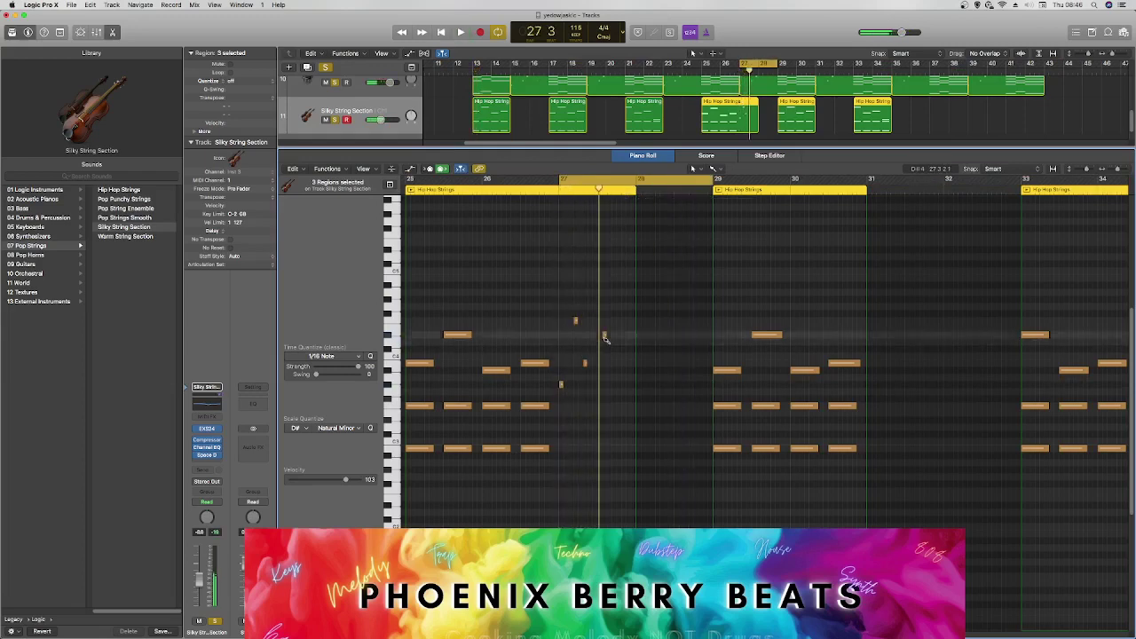
key("space")
key("space")
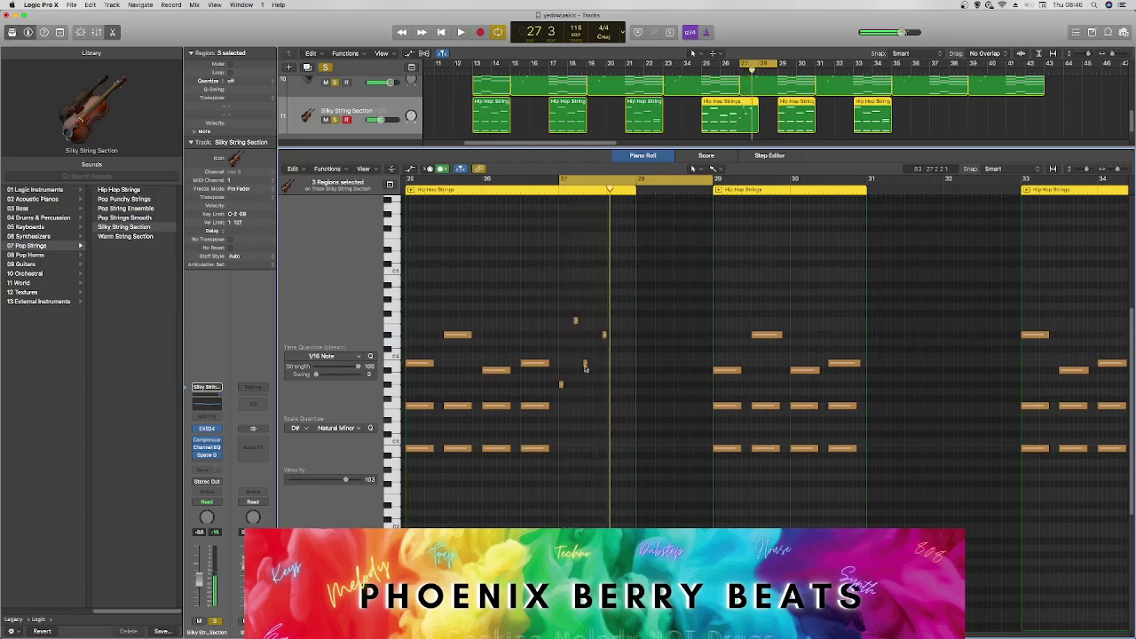
left_click_drag(581, 366, 579, 364)
key("space")
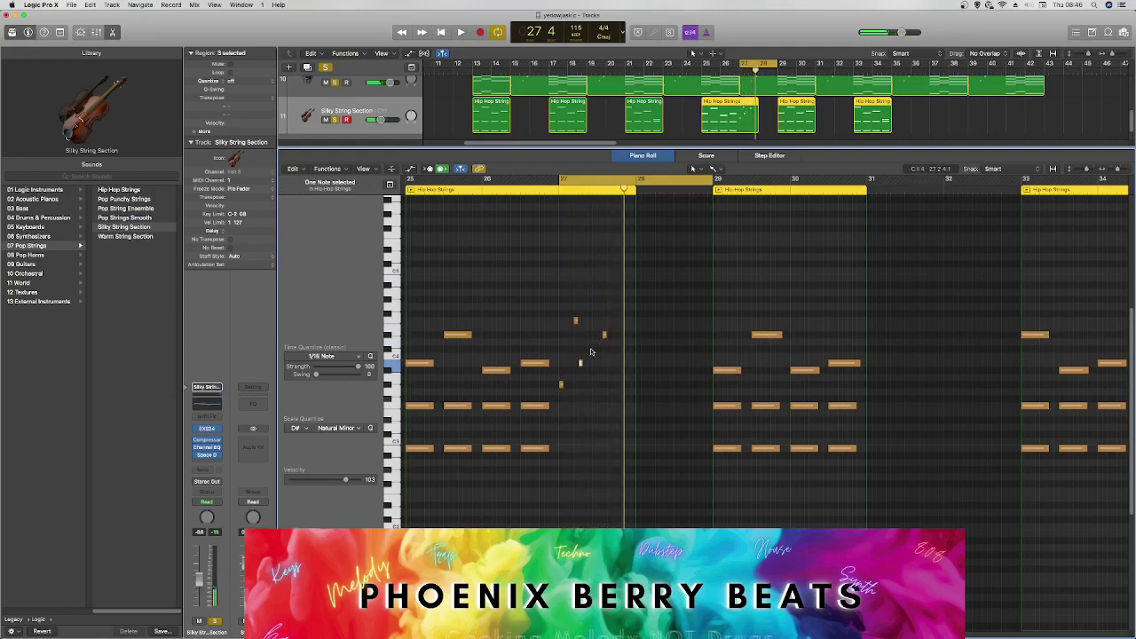
Add a short C#4 note between the B3 and D#4 notes in bar 27 and play back the loop.
left_click(591, 349, "super")
key("space")
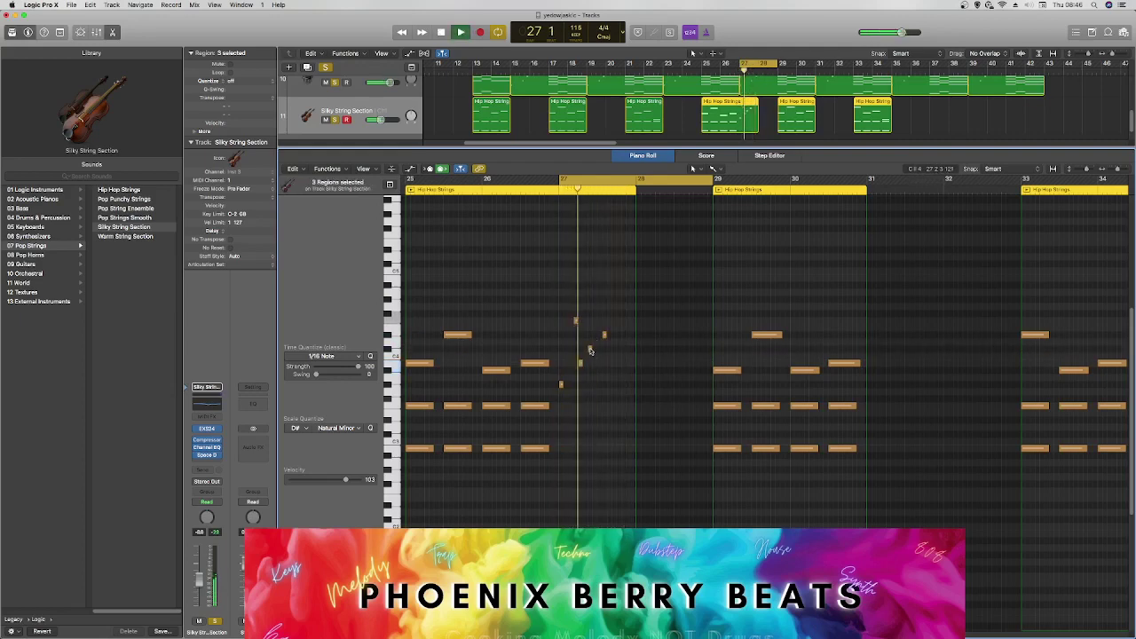
key("space")
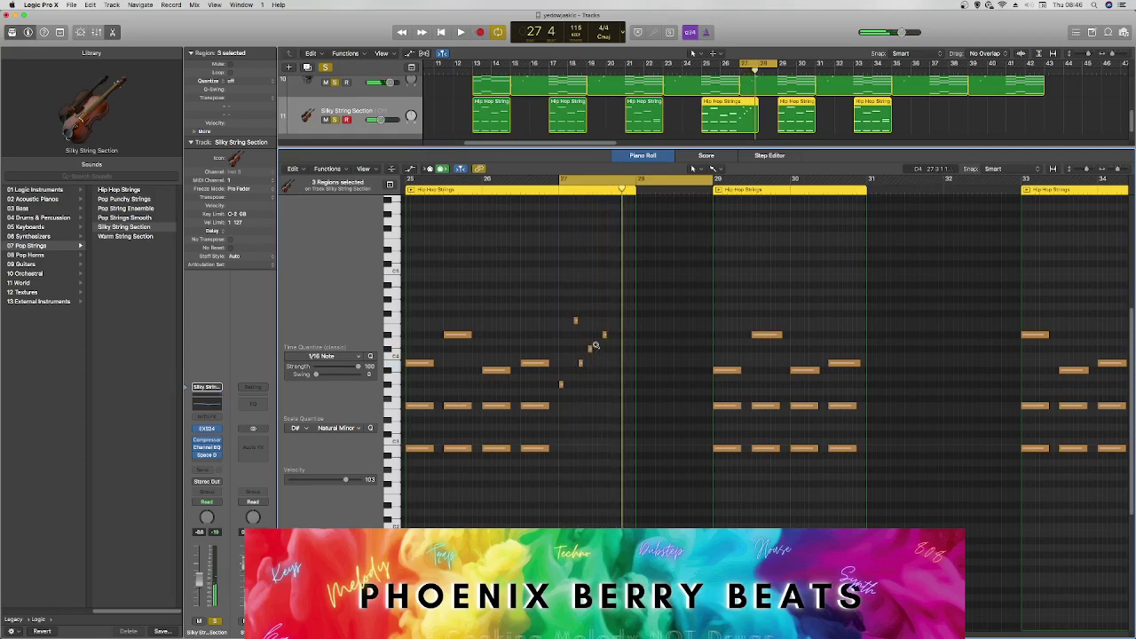
Try an extra short B3 note just before the D#4 note in bar 27 and shift it slightly later.
left_click(594, 363, "super")
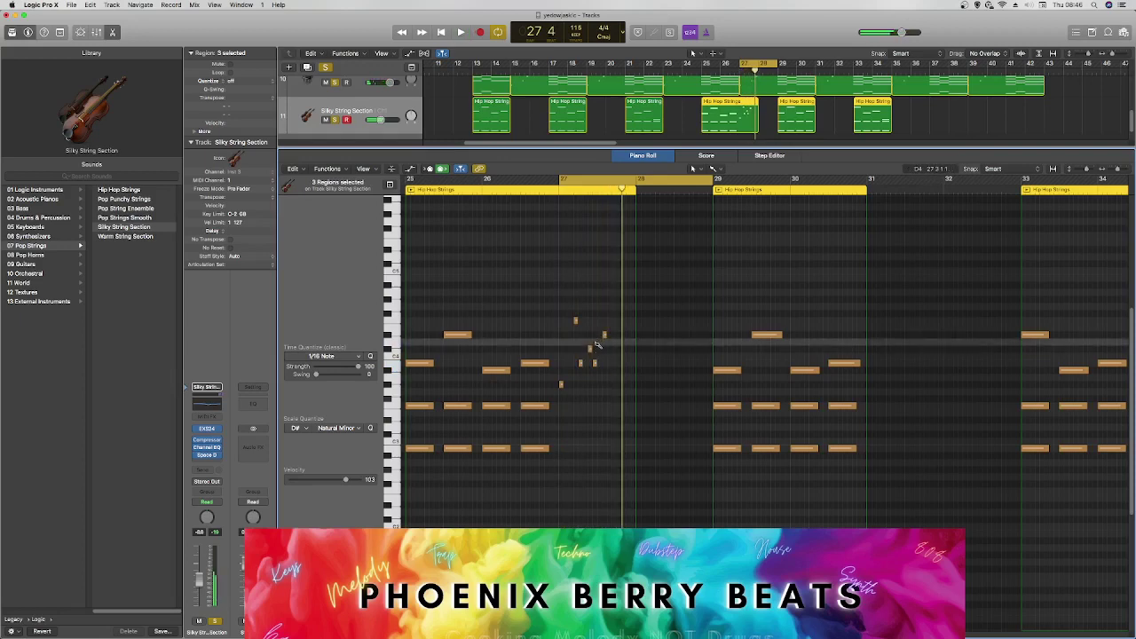
key("space")
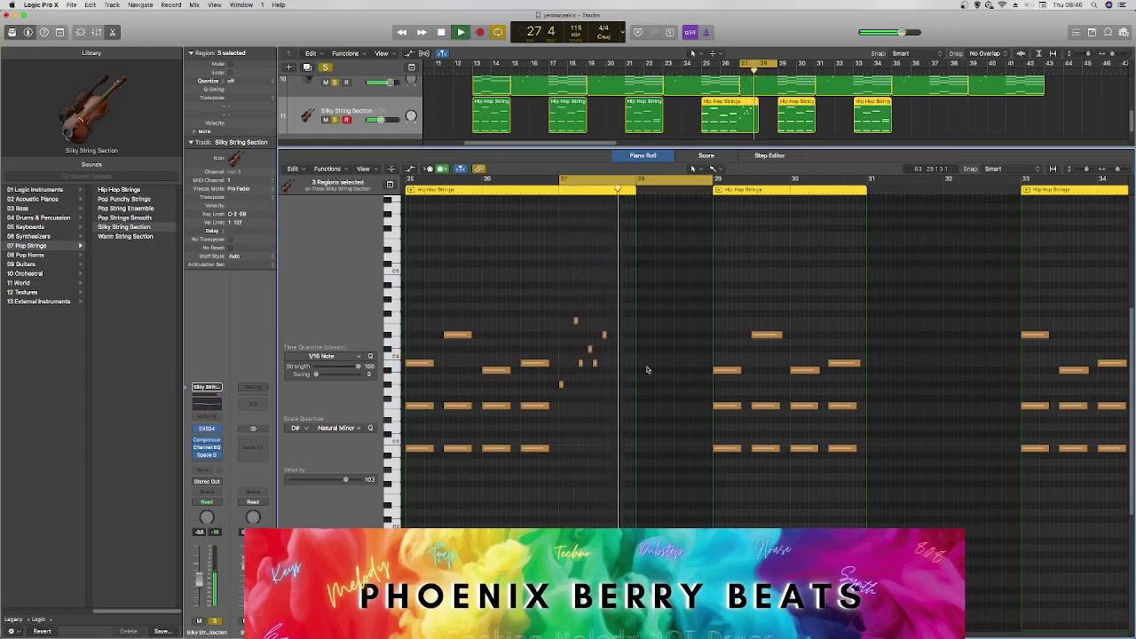
left_click(596, 363)
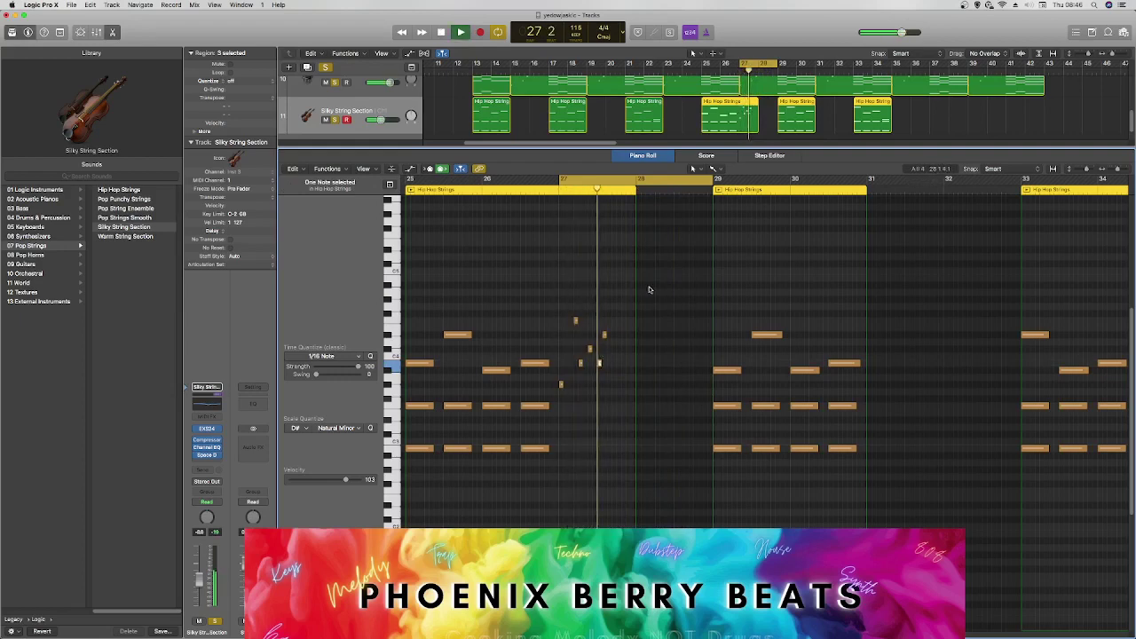
key("space")
key("space")
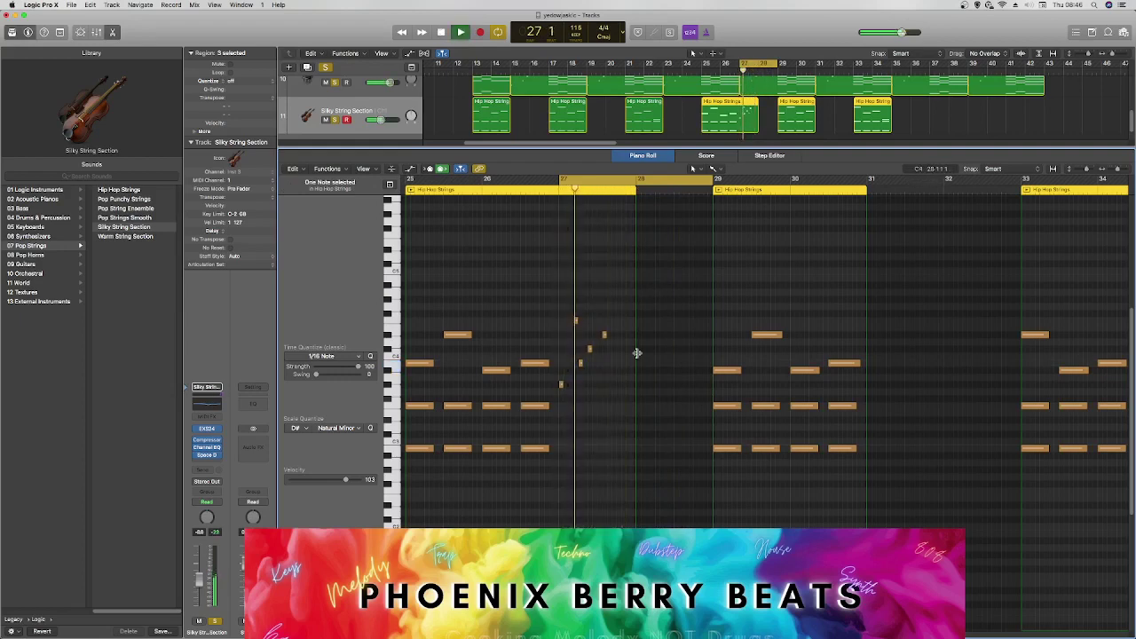
Move the D#4 note slightly earlier, onto beat 3 of bar 27, and listen to the loop.
key("space")
key("space")
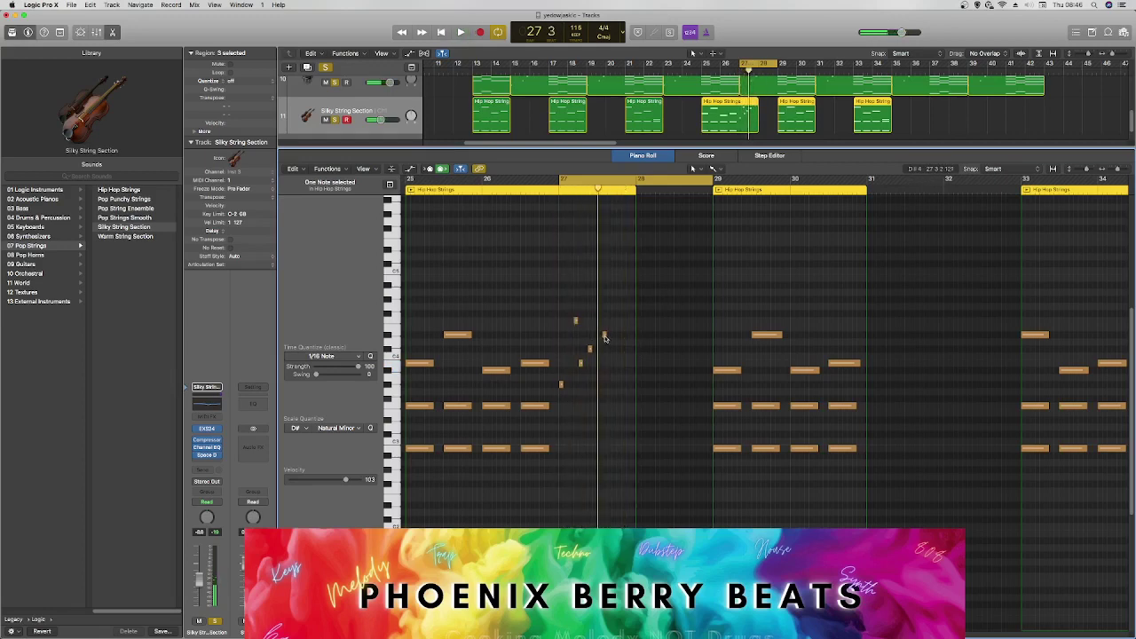
left_click_drag(601, 340, 599, 338)
key("space")
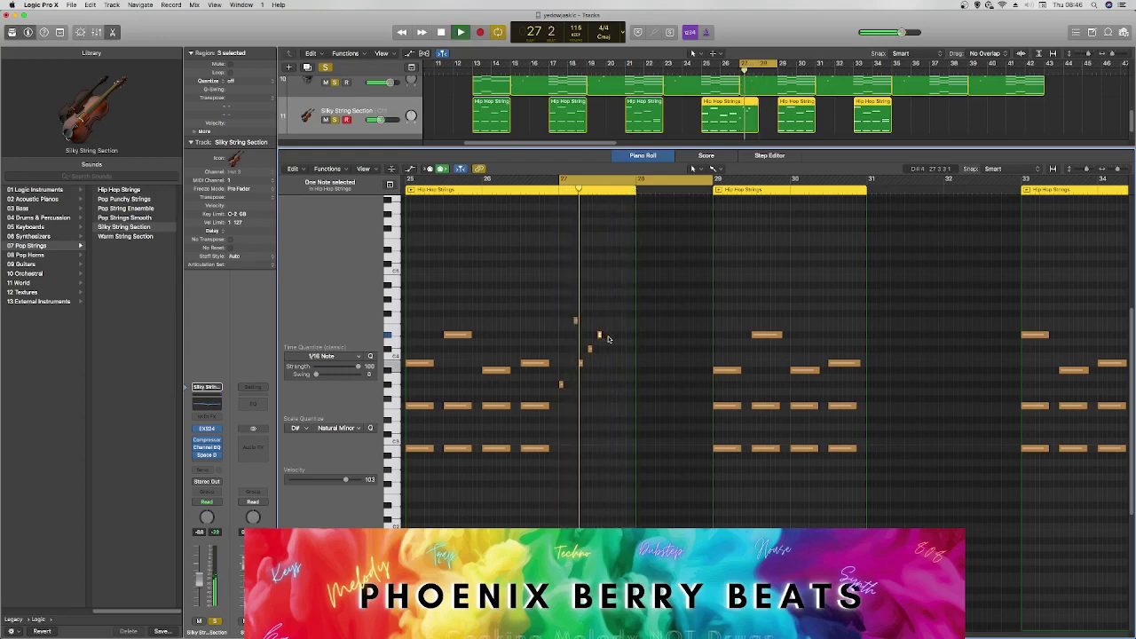
key("space")
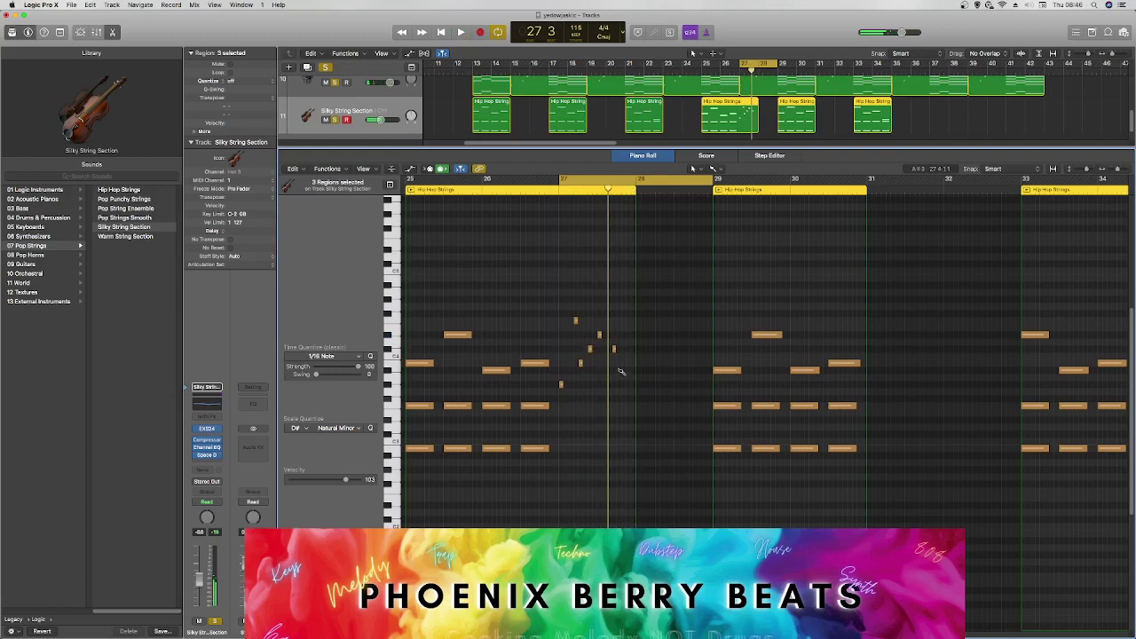
Add a short A#3 note on beat 4 of bar 27, move the nearby C#4 note earlier and down to A3, and play back.
left_click(617, 370)
key("space")
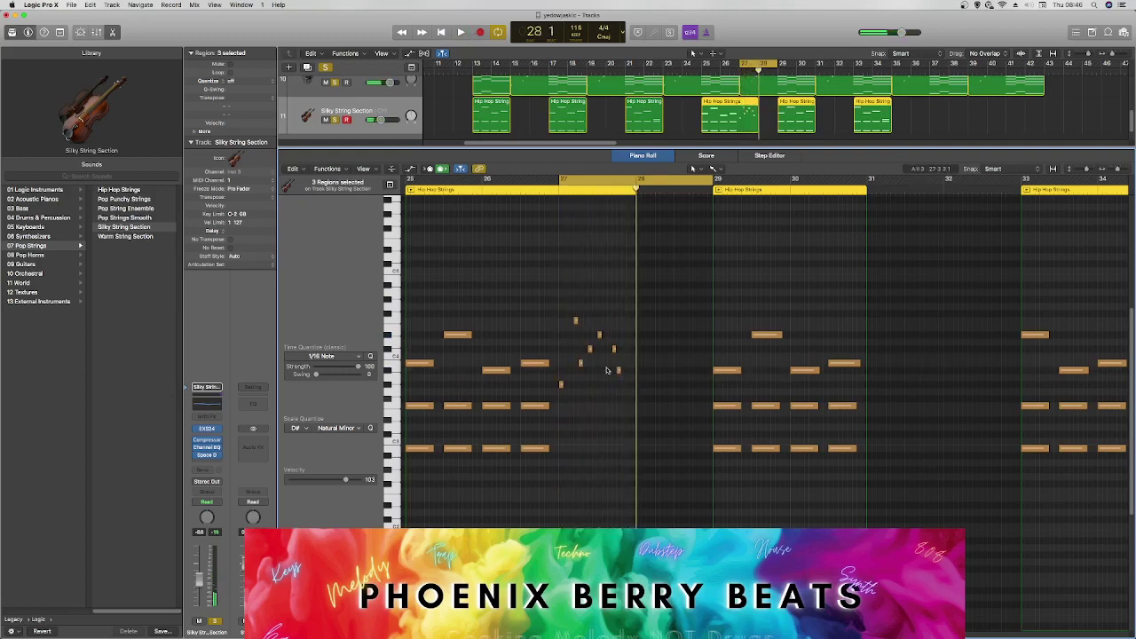
left_click(619, 372)
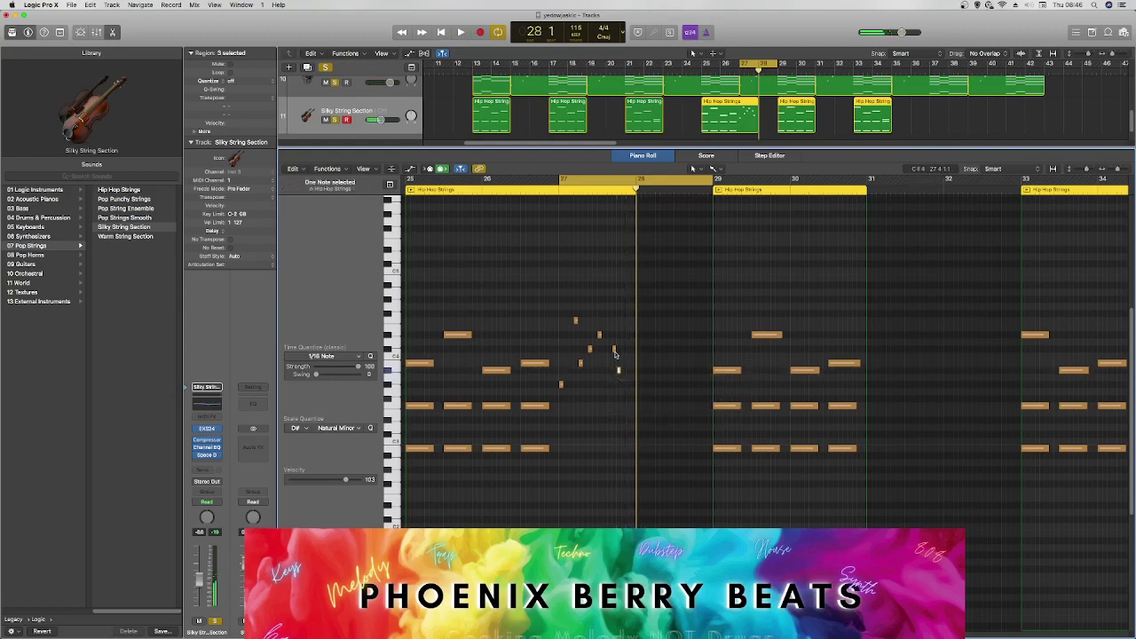
left_click_drag(615, 352, 609, 382)
key("space")
key("space")
key("space")
key("space")
key("space")
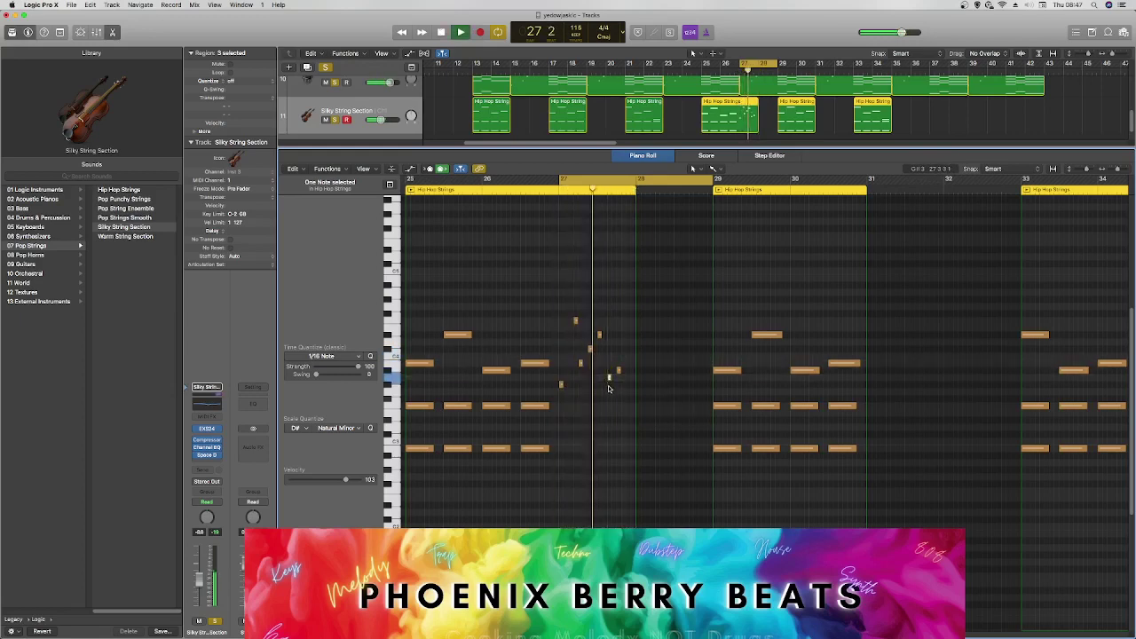
key("space")
Scale-quantize the seven short notes in bar 27 to Eb Natural Minor and play back the result.
left_click_drag(631, 407, 563, 308)
left_click(335, 429)
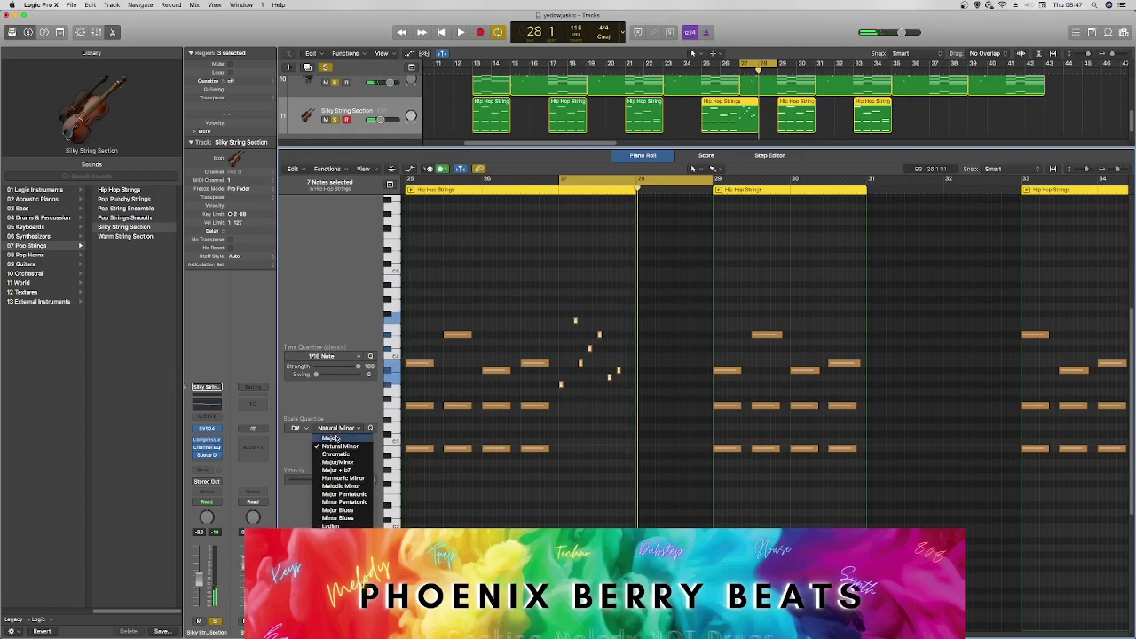
left_click(331, 446)
left_click(297, 429)
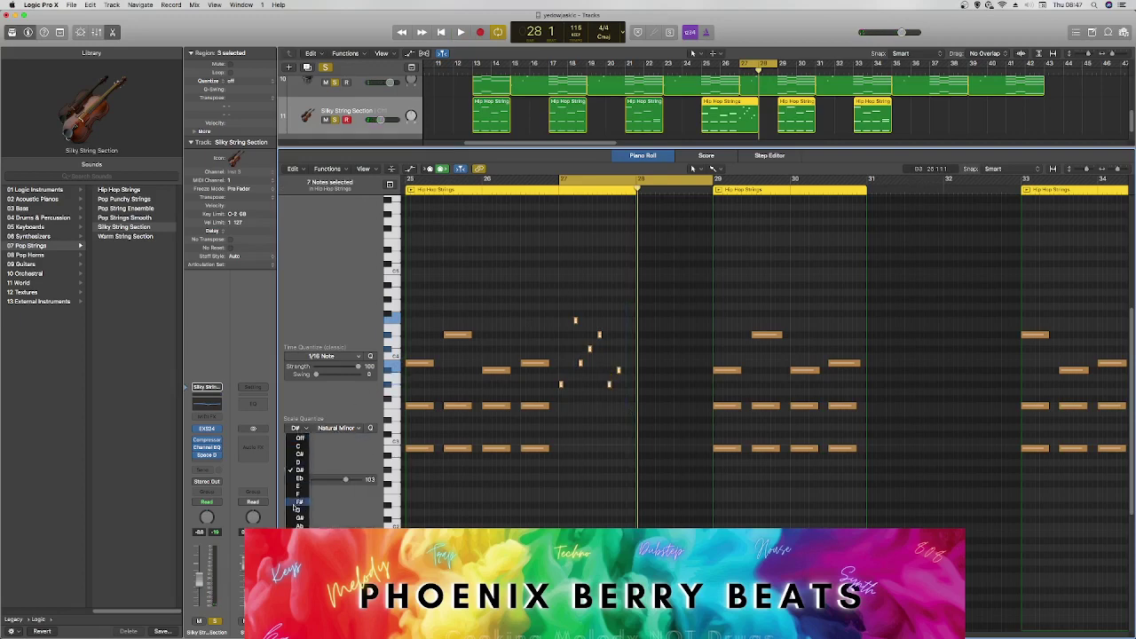
left_click(299, 481)
key("space")
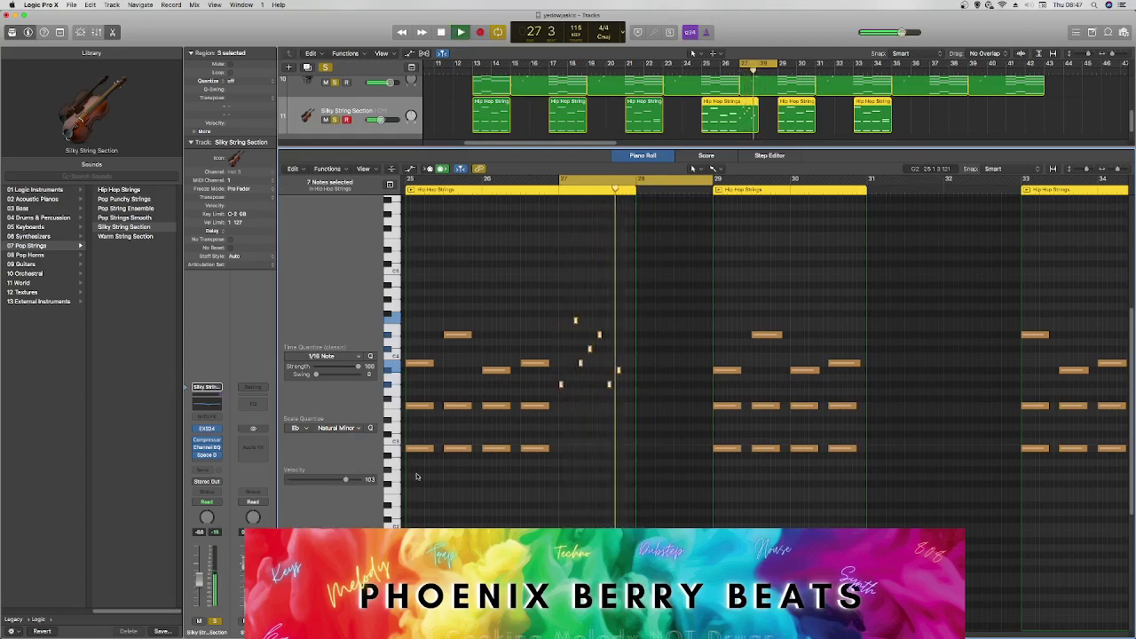
key("space")
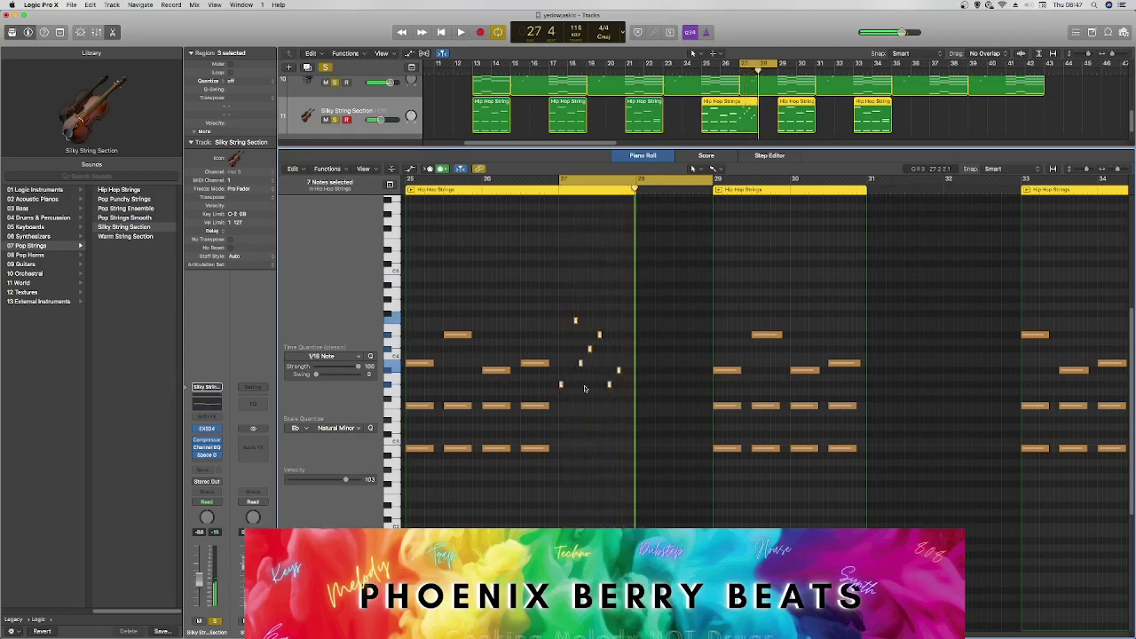
Add a short A#3 note at the end of bar 27 and extend the selected strings regions by one bar, the first ending at bar 29.
left_click(633, 371)
key("space")
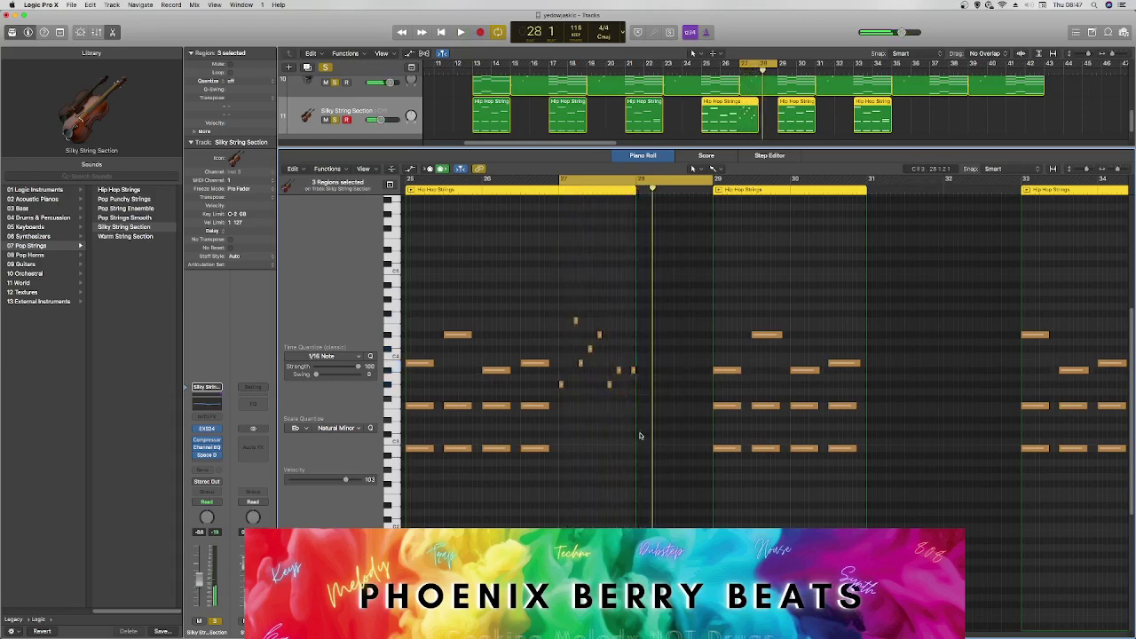
left_click_drag(634, 434, 711, 411)
key("space")
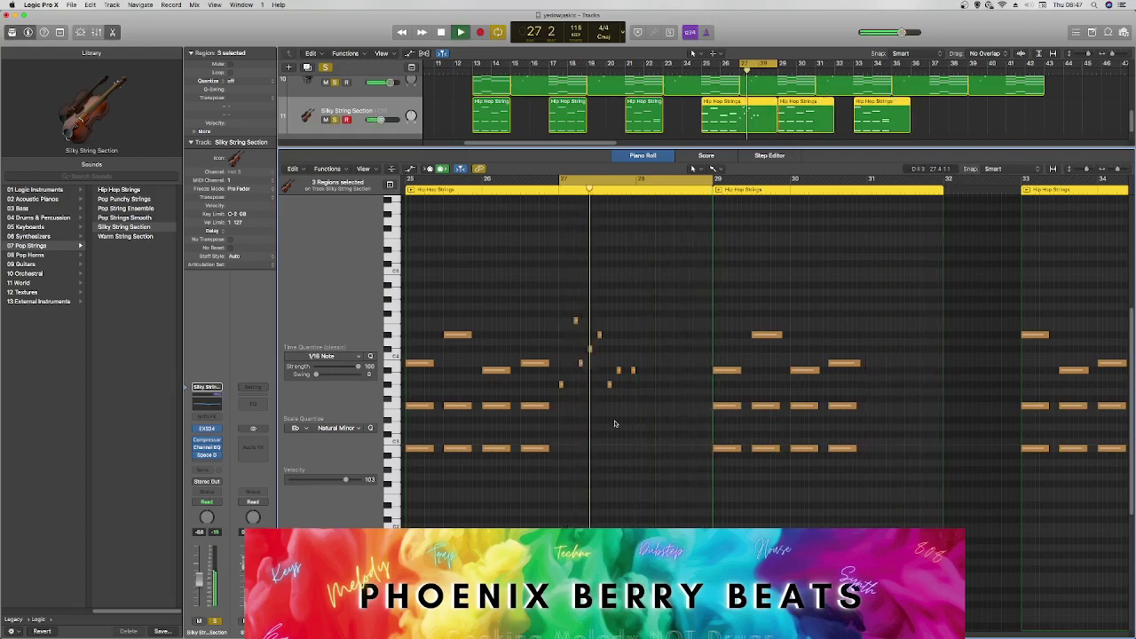
key("space")
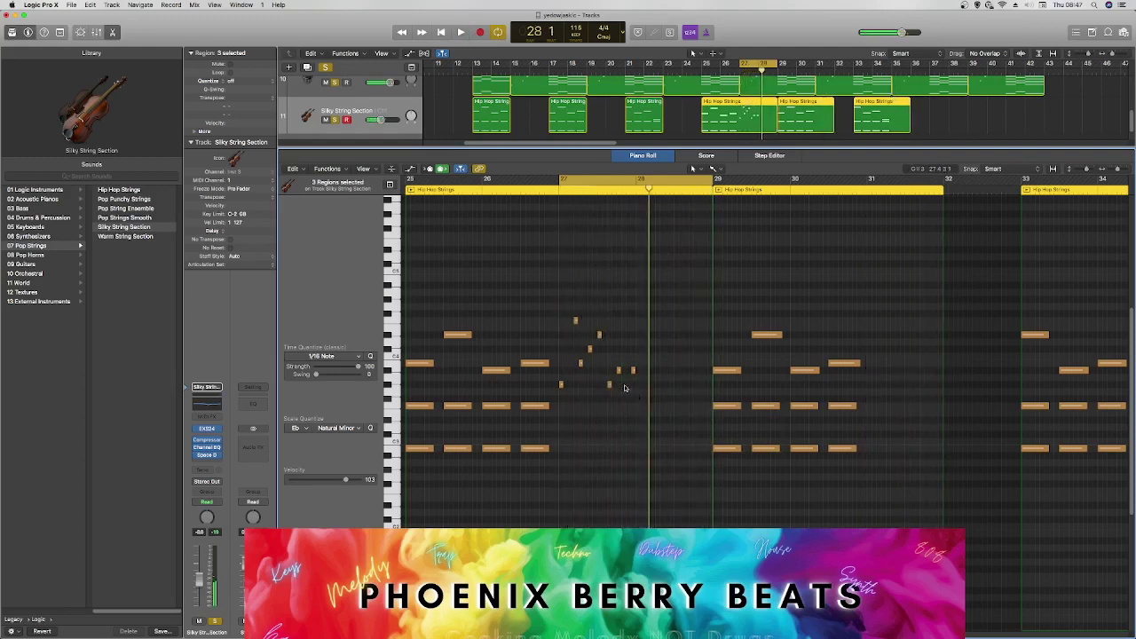
Play back the phrase and move the last A#3 note from the end of bar 27 to late in beat 1 of bar 28.
key("space")
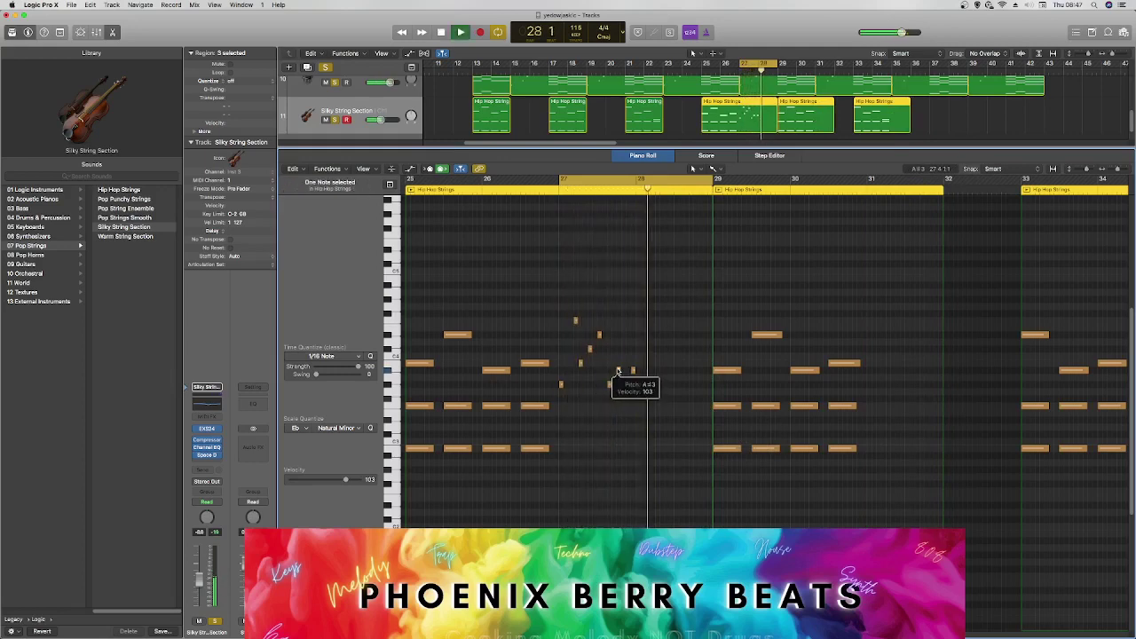
key("space")
key("space")
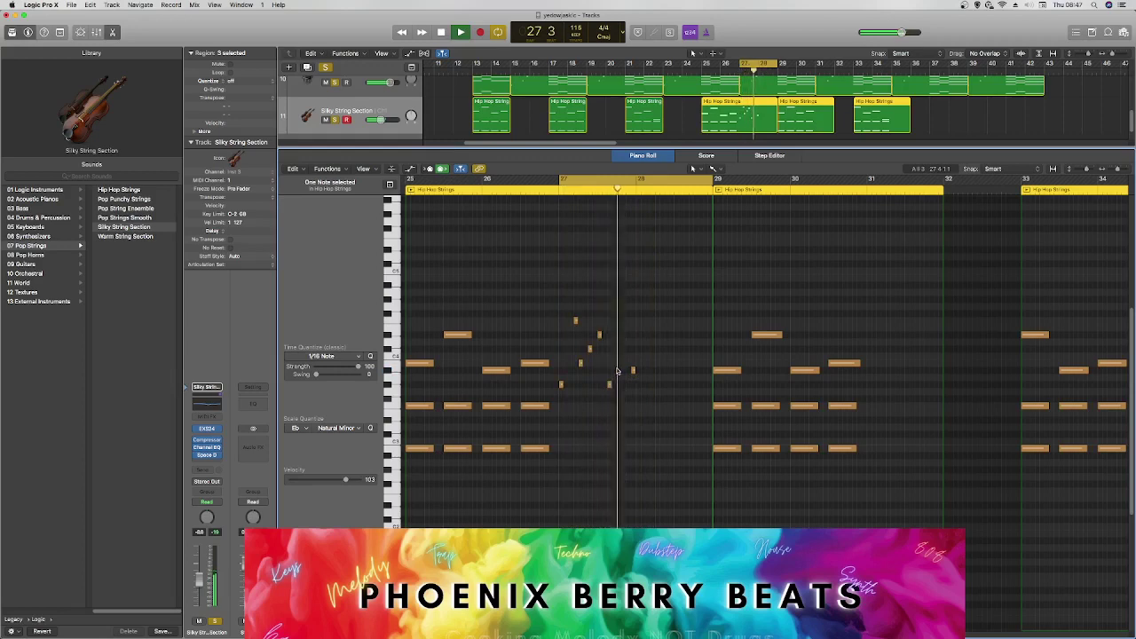
key("space")
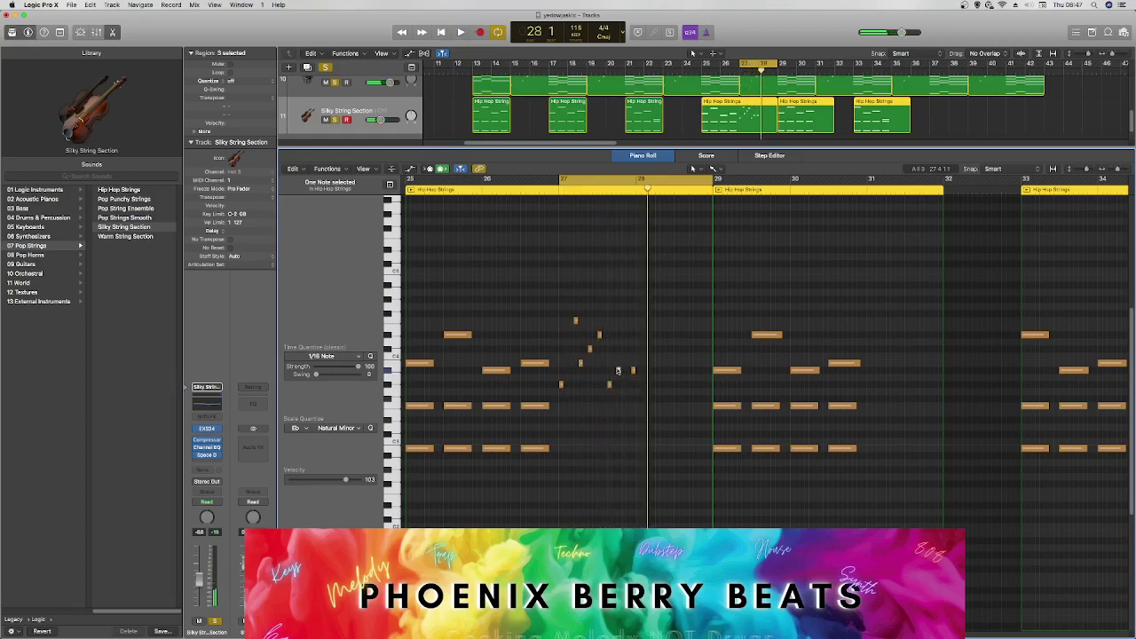
left_click_drag(633, 372, 654, 373)
key("space")
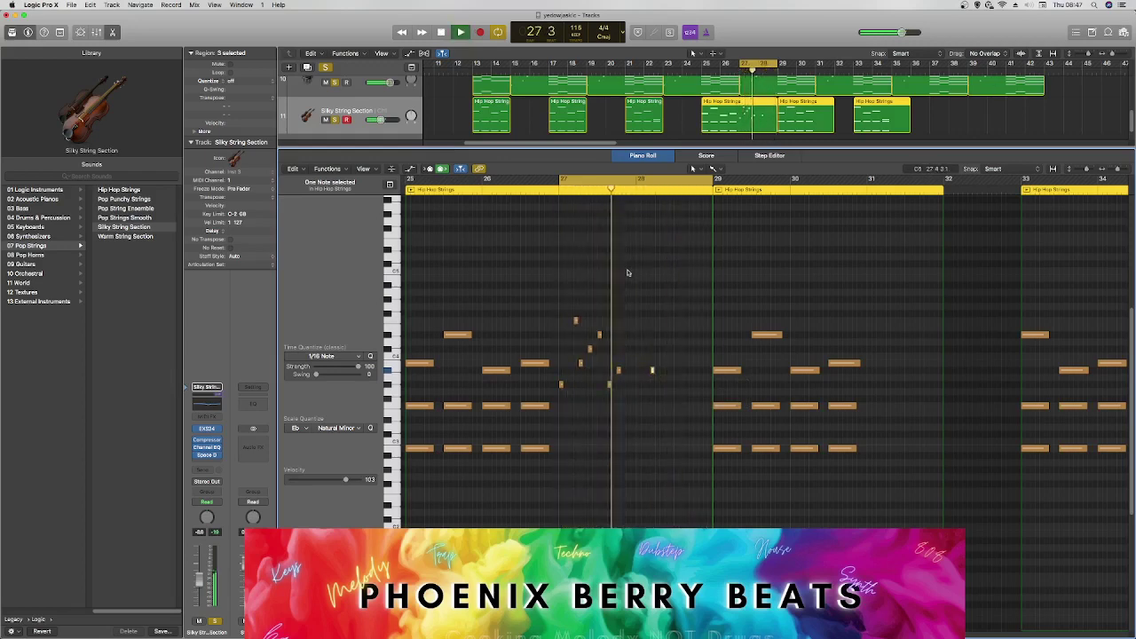
key("space")
key("space")
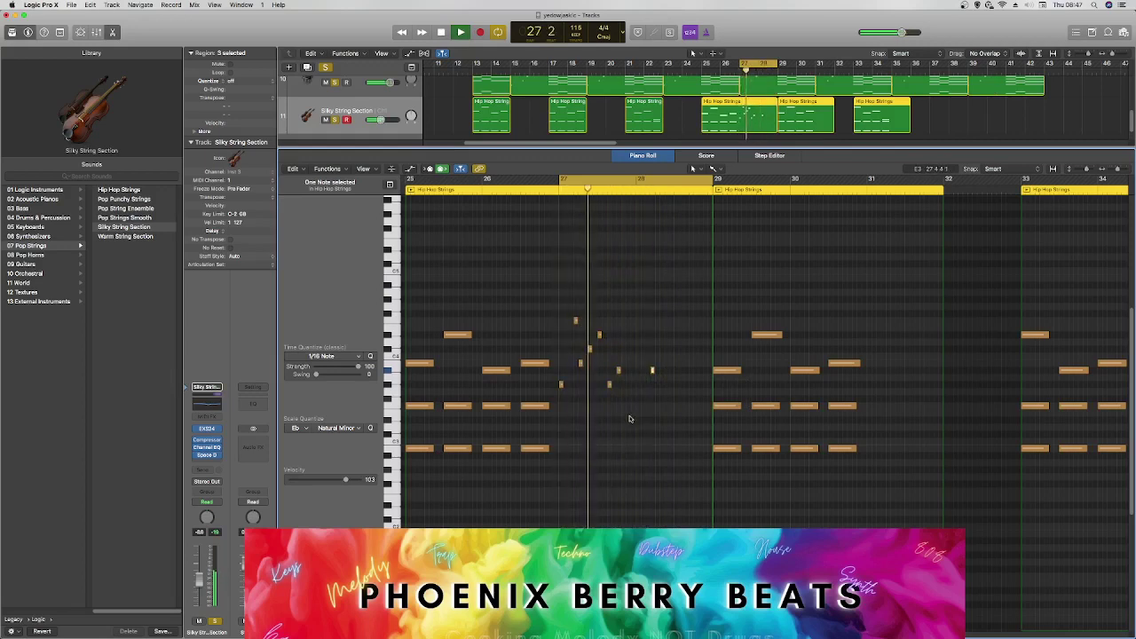
key("space")
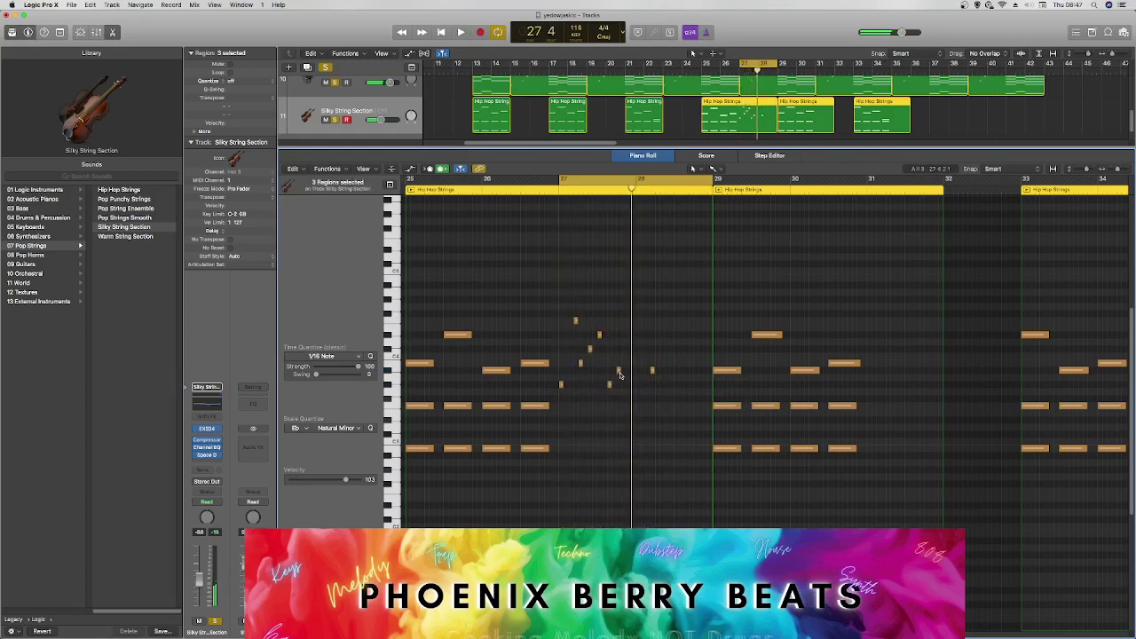
Shift the A#3 note on beat 4 of bar 27 later to the middle of the beat and play back.
left_click_drag(620, 372, 621, 380)
key("space")
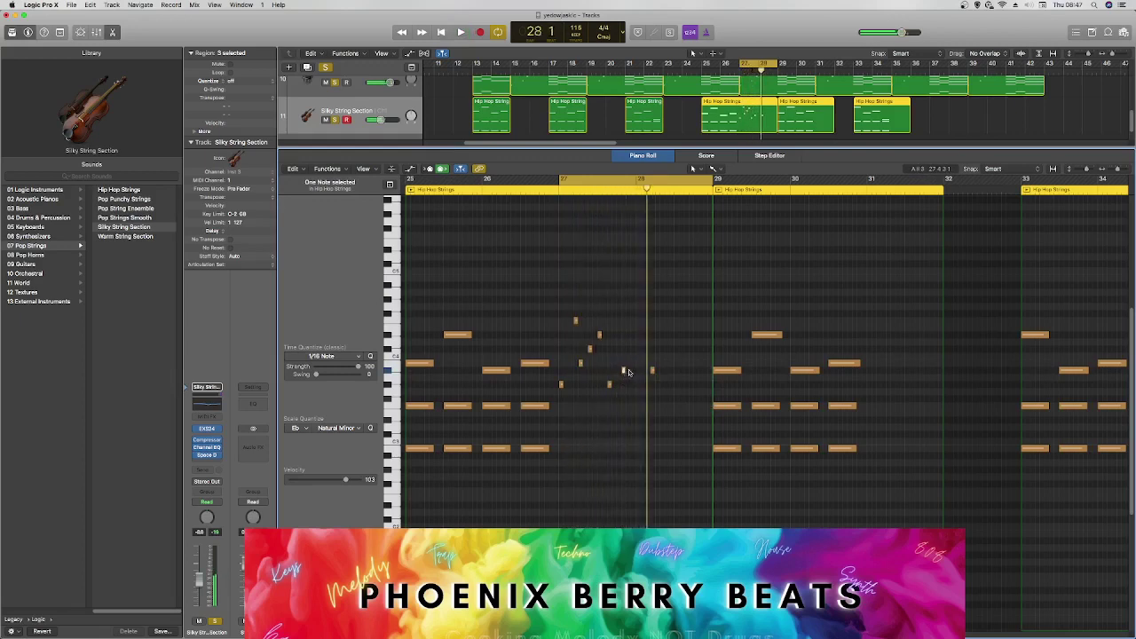
left_click_drag(623, 371, 629, 371)
key("space")
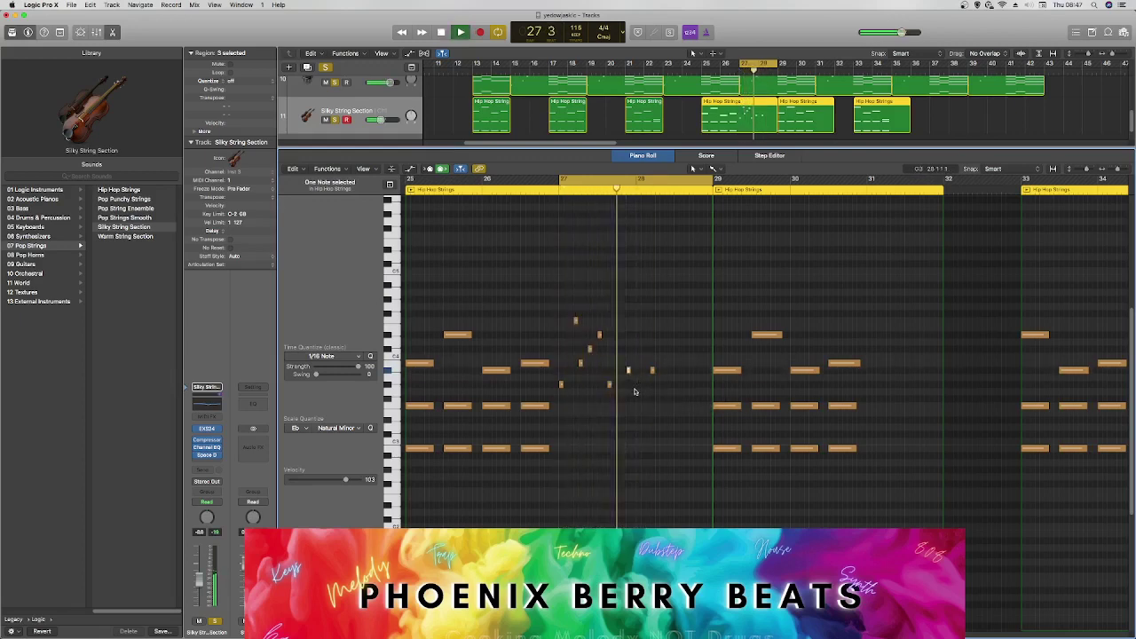
key("space")
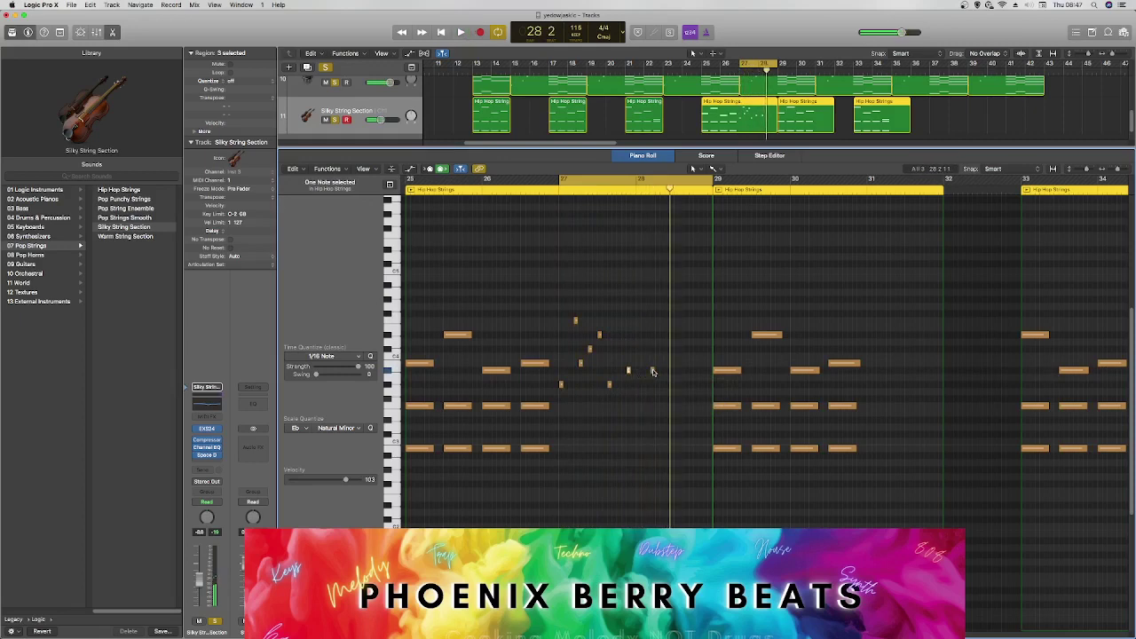
Move the last A#3 note earlier to the start of bar 28 and play back the phrase.
left_click_drag(652, 371, 642, 373)
key("space")
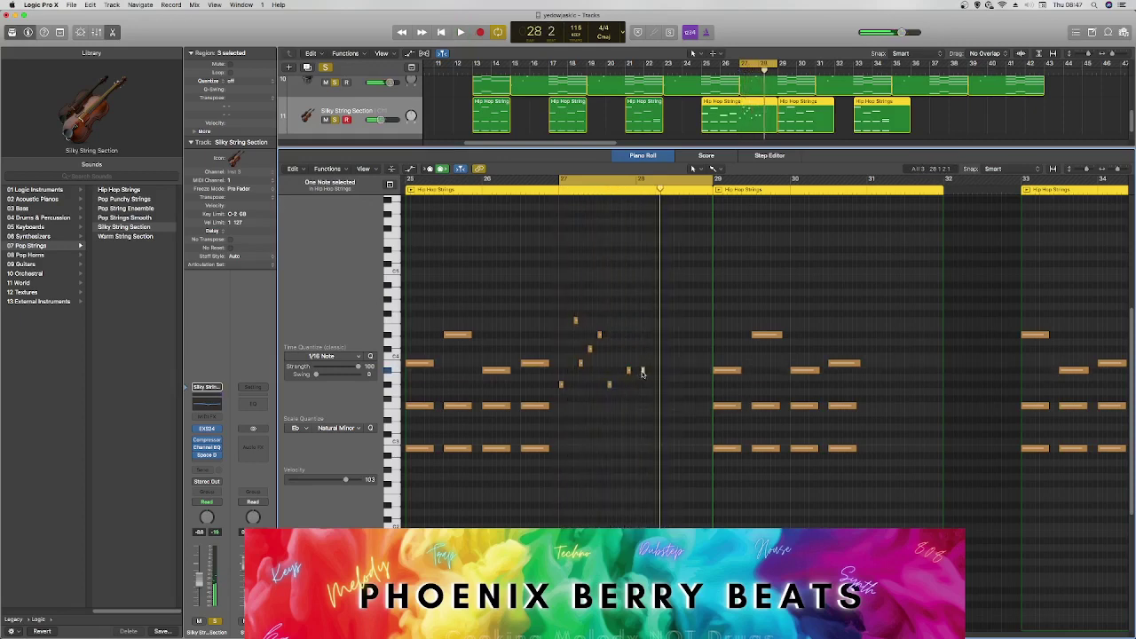
left_click_drag(642, 374, 637, 375)
key("space")
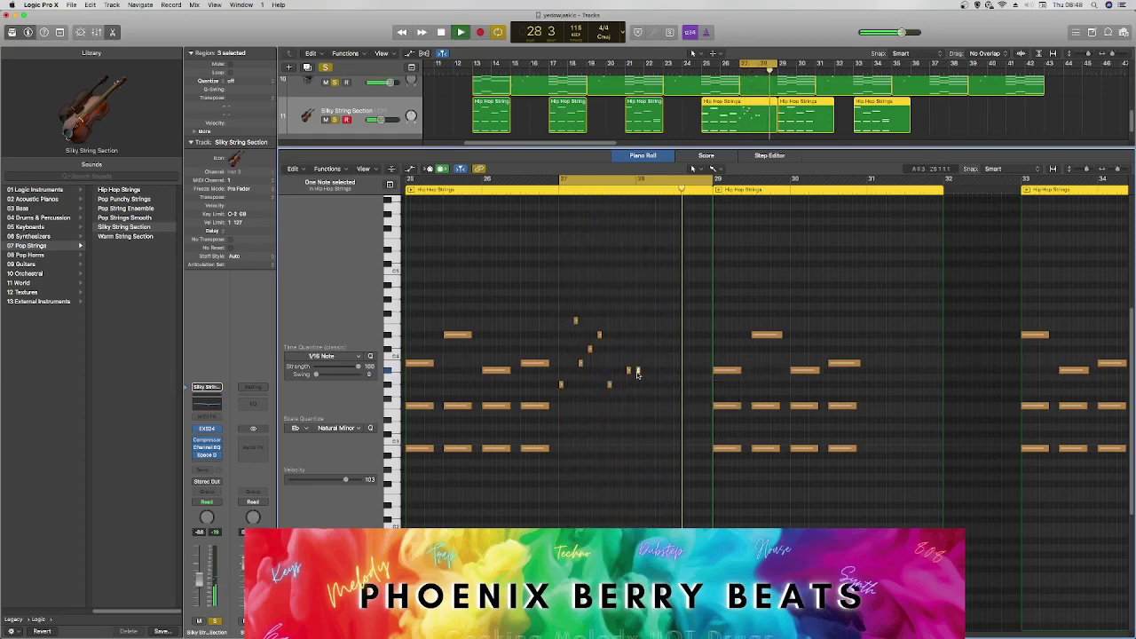
key("space")
key("space")
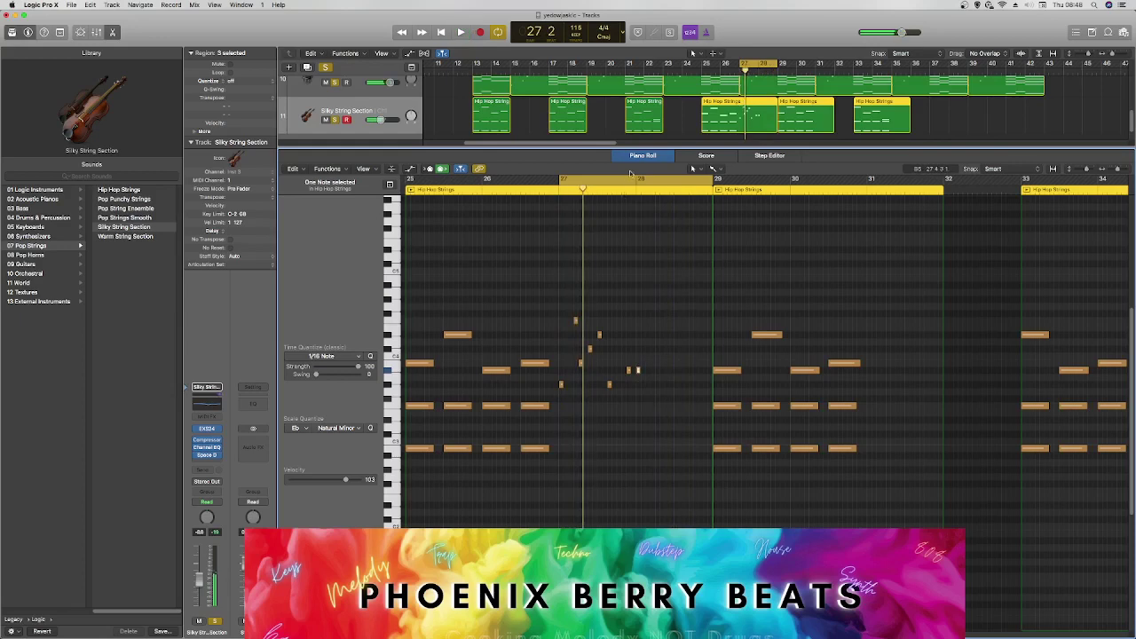
Loop bar 28, add a short A#3 note at the start of its beat 2, and play it back.
left_click_drag(635, 180, 688, 181)
key("space")
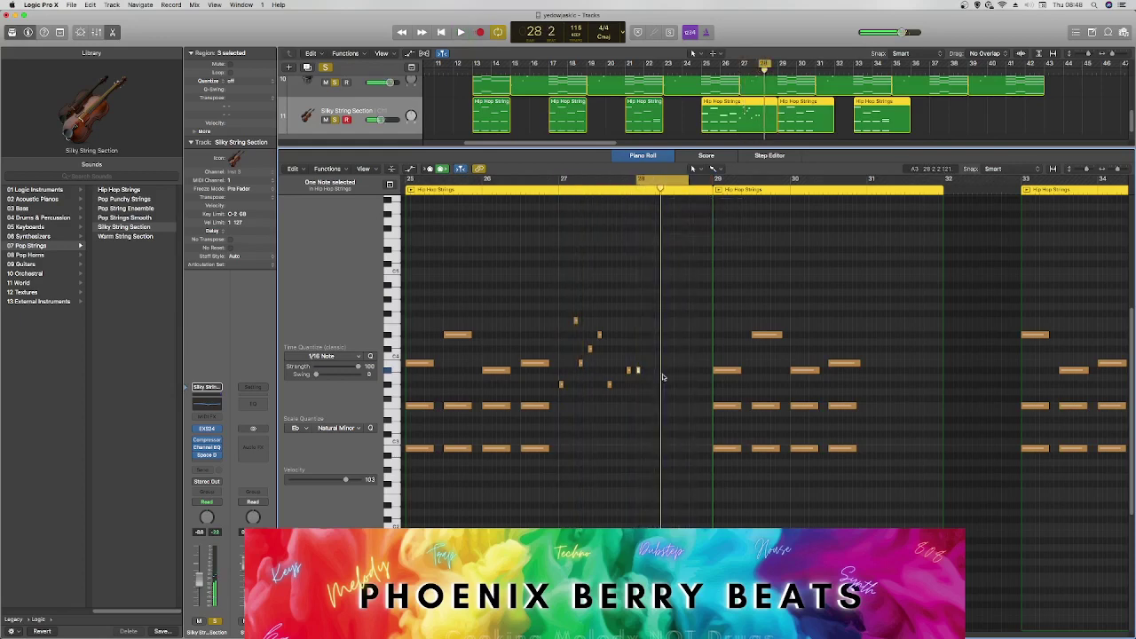
right_click(654, 371)
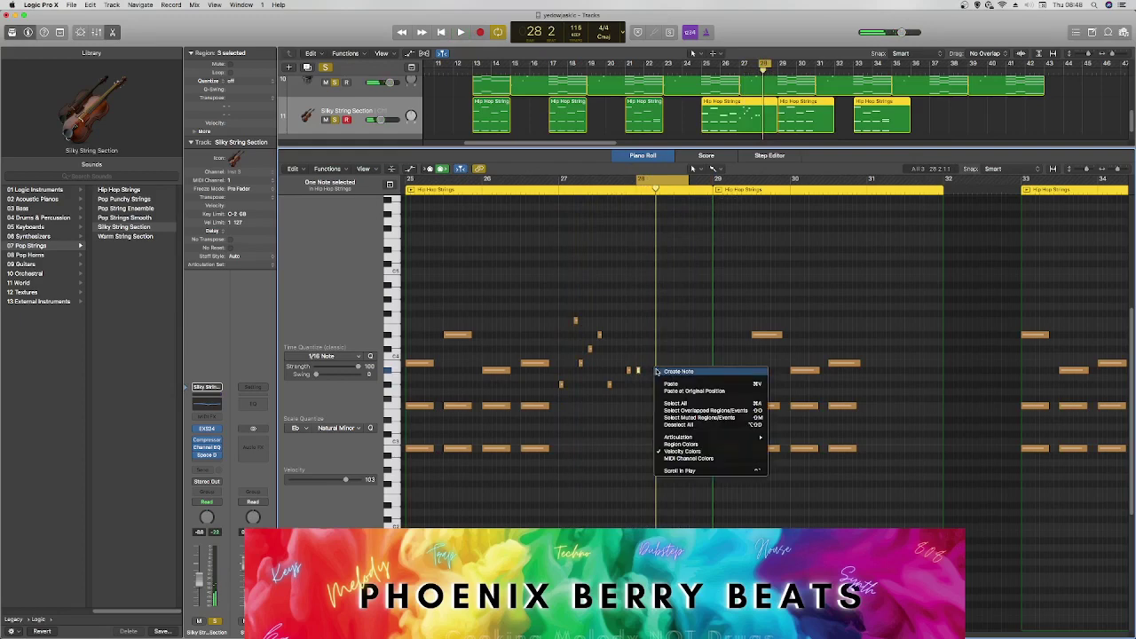
left_click(651, 374)
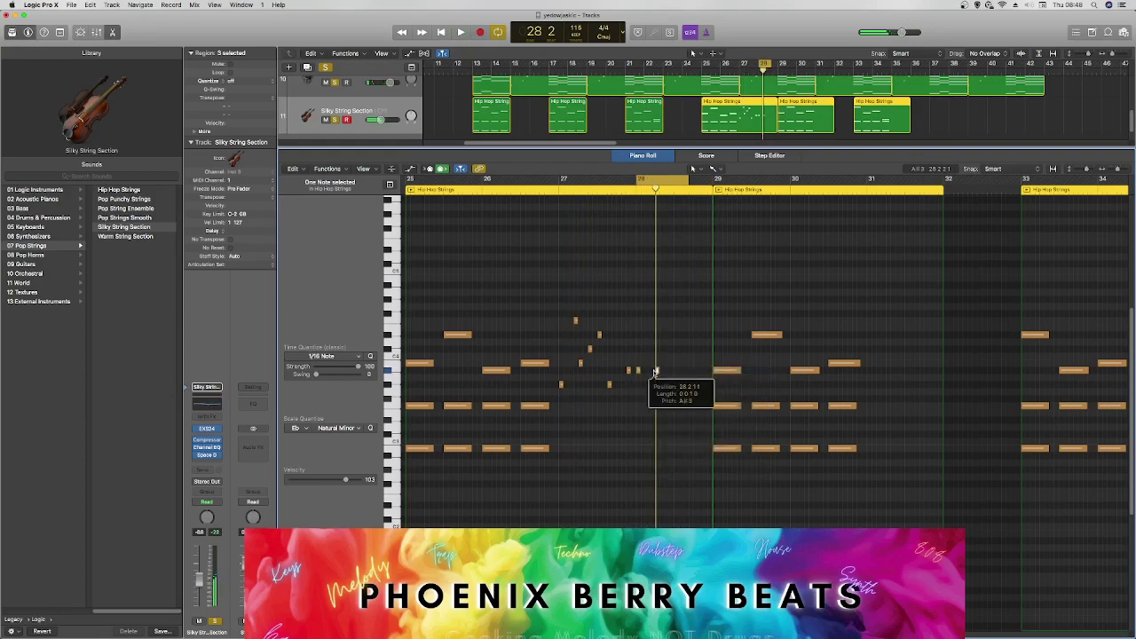
key("space")
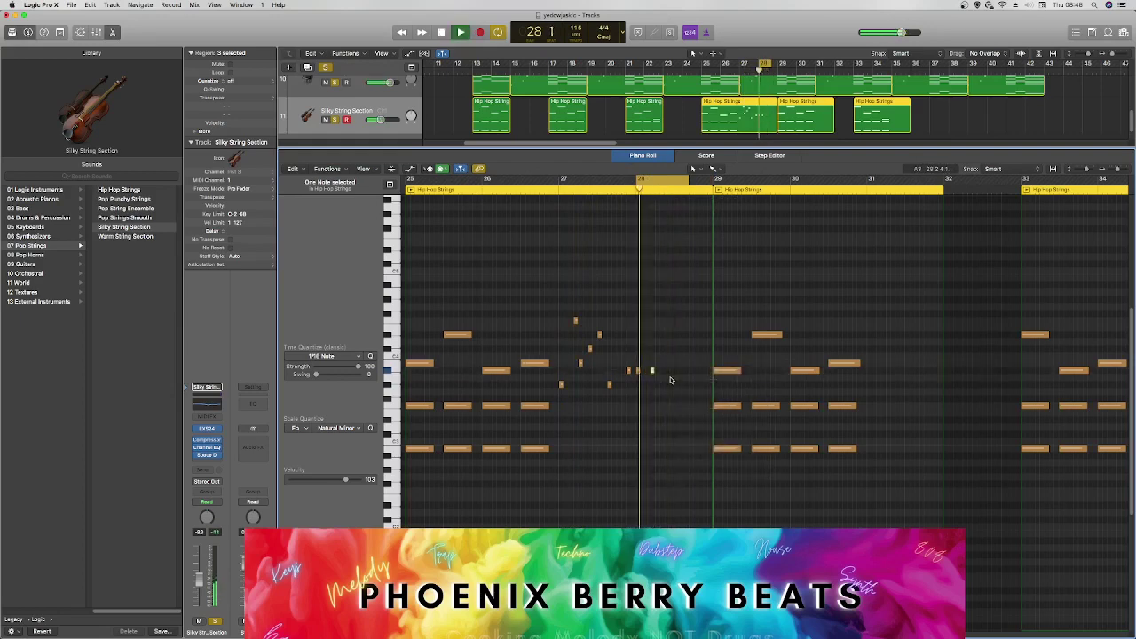
Add a short A#3 note midway through beat 2 of bar 28 and an A3 note at the start of beat 3.
right_click(666, 372)
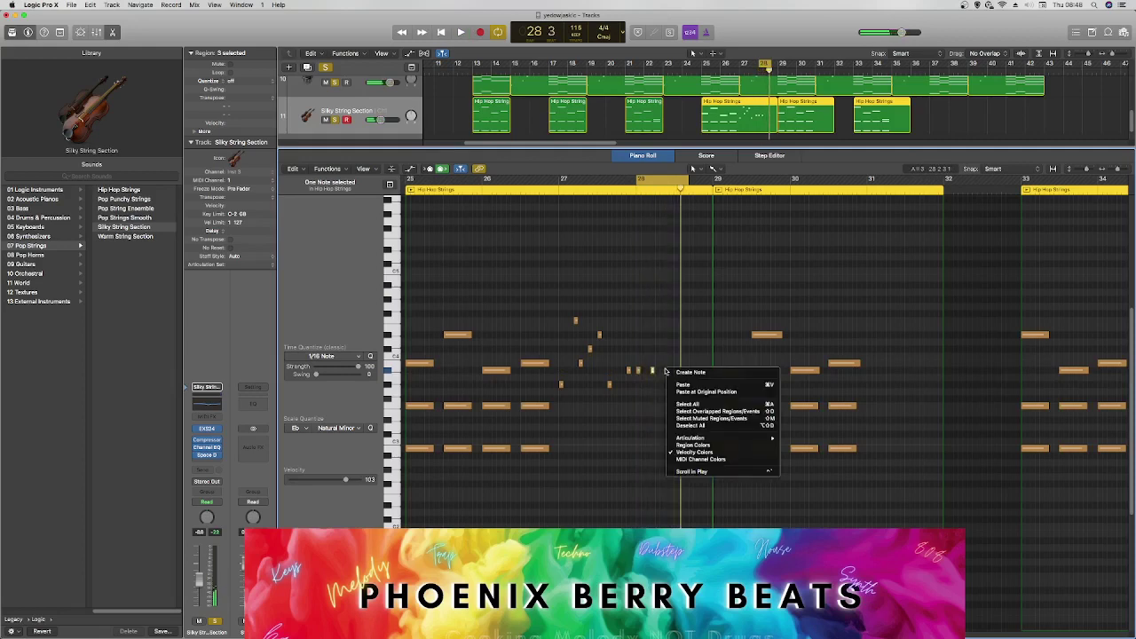
left_click(685, 372)
right_click(670, 371)
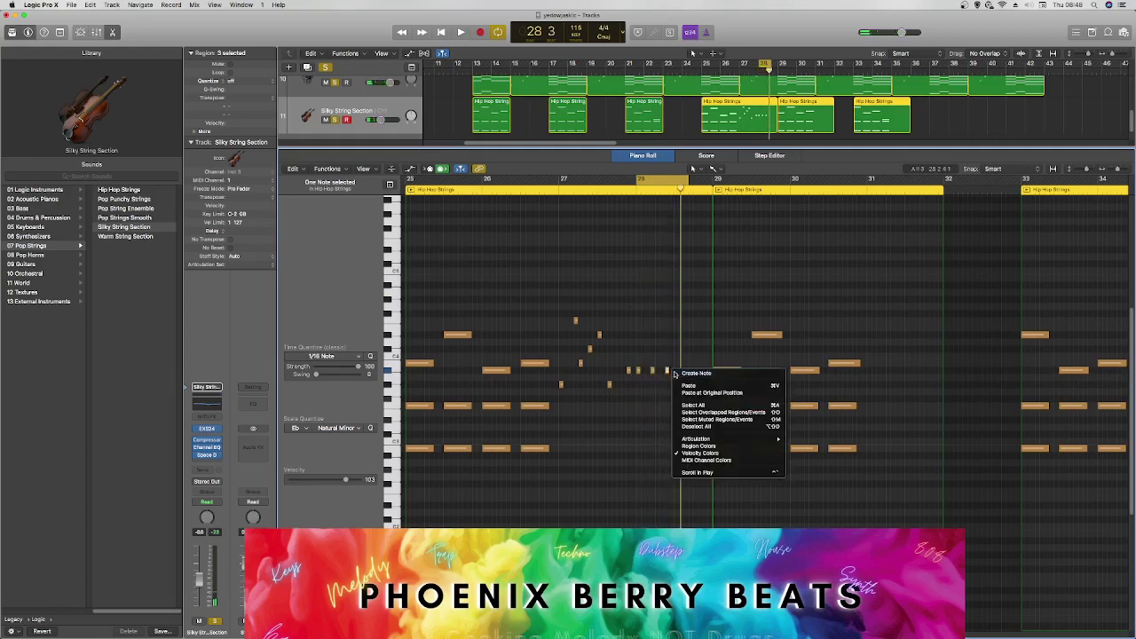
left_click(672, 377)
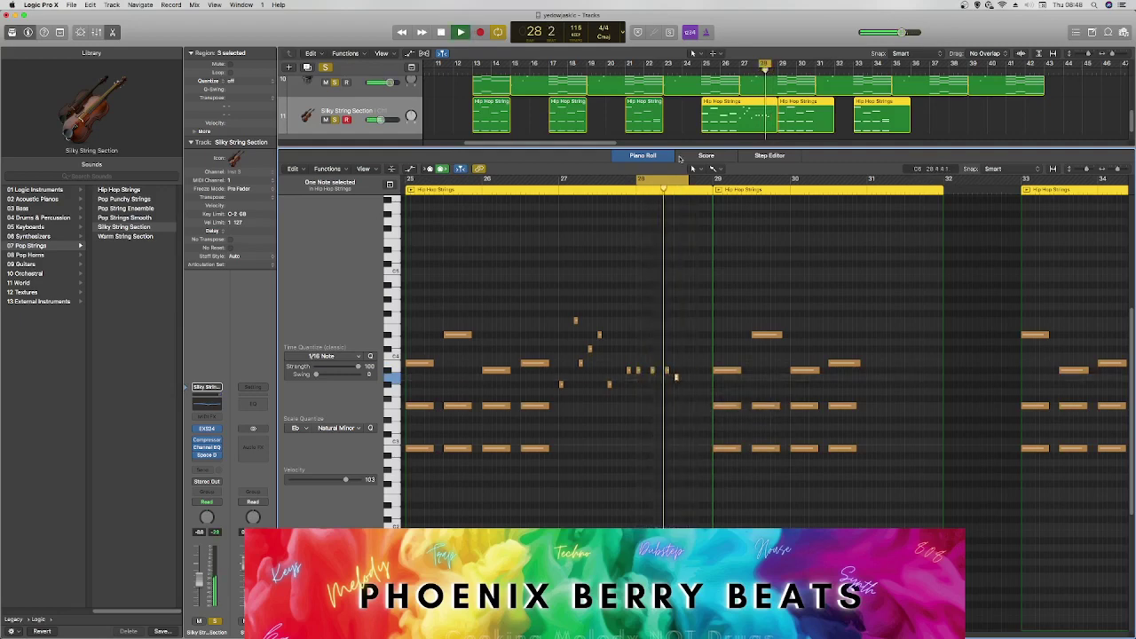
Extend the loop to bar 29, add a B3 note mid-beat 3 and a D#4 note in beat 4 of bar 28, and play back.
left_click_drag(689, 182, 704, 199)
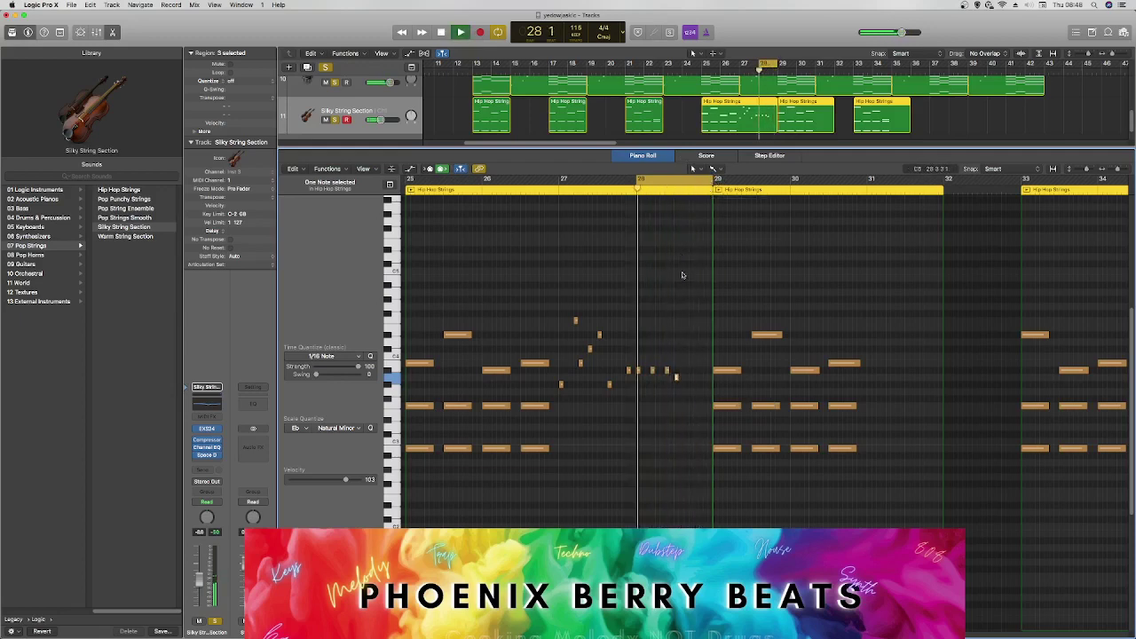
left_click(686, 363, "super")
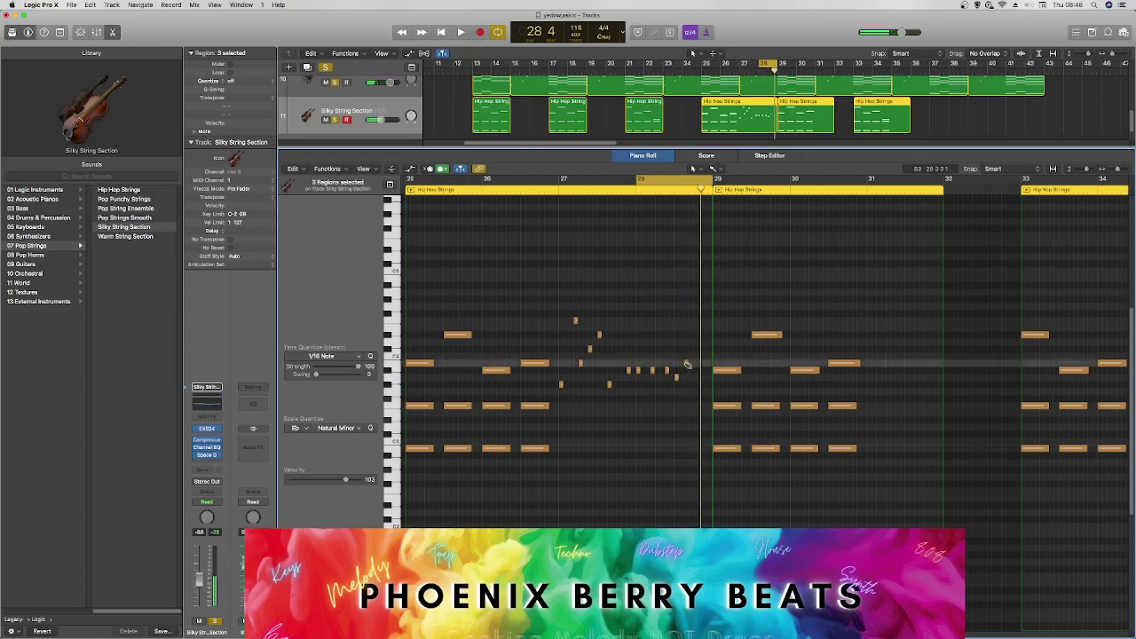
left_click(700, 335, "super")
key("space")
left_click(676, 306)
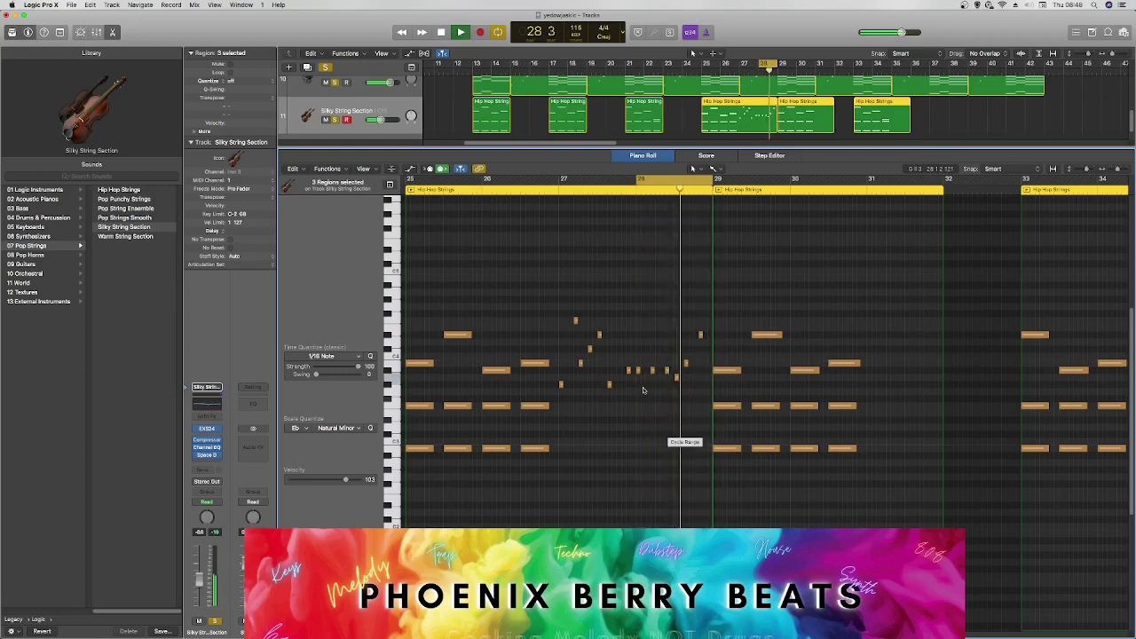
key("space")
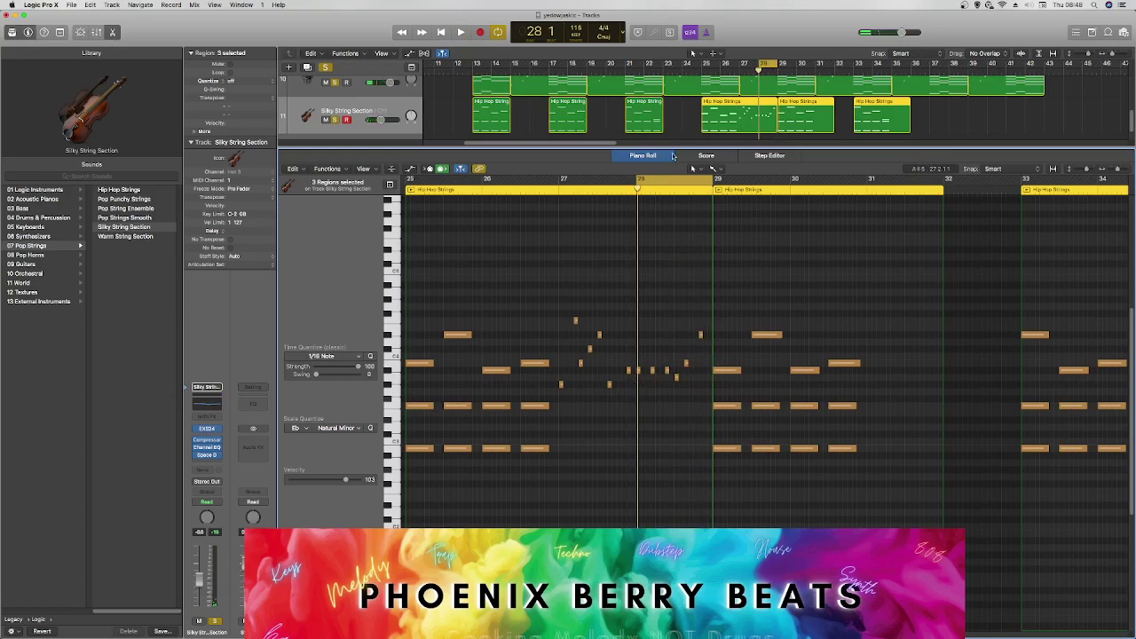
Set the loop to bars 25 to 29 and play back the chords together with the new melody.
left_click_drag(704, 66, 776, 65)
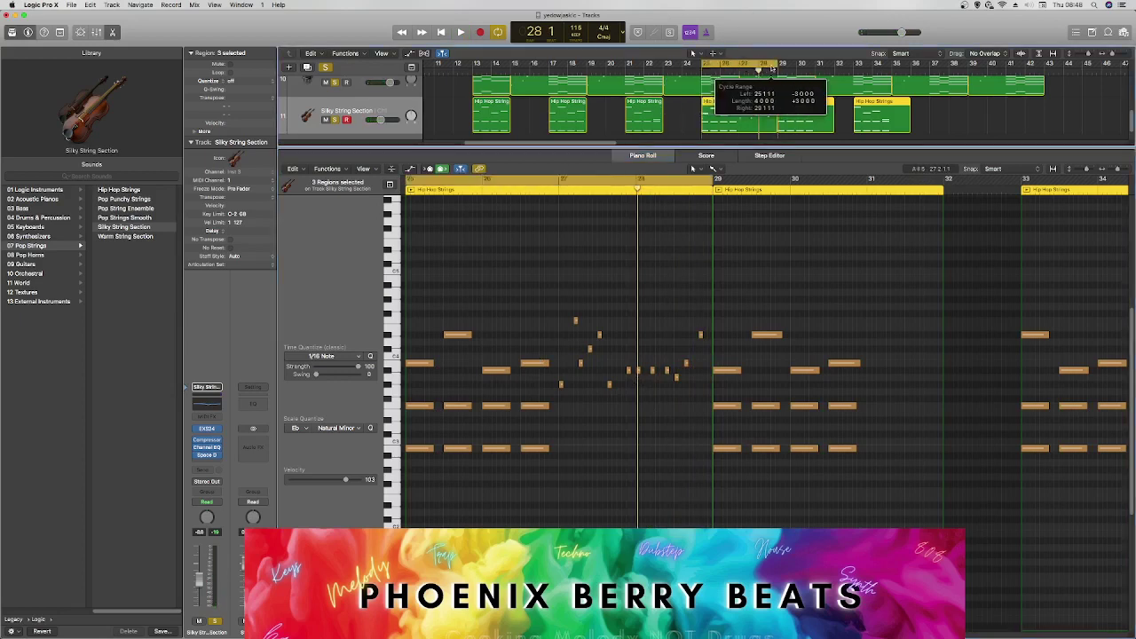
key("space")
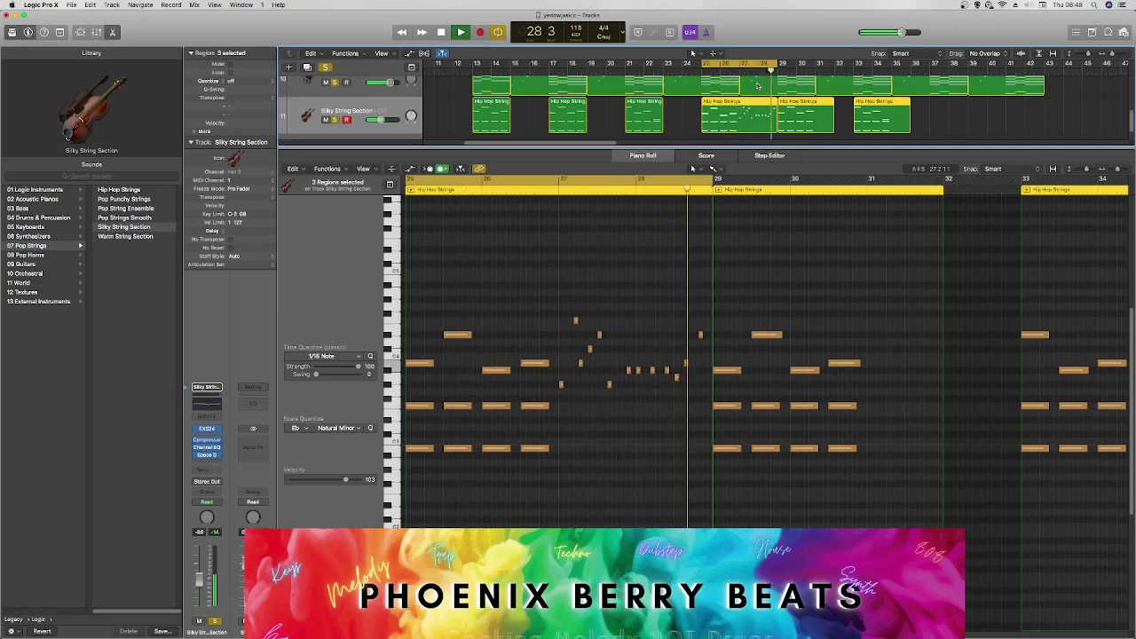
key("space")
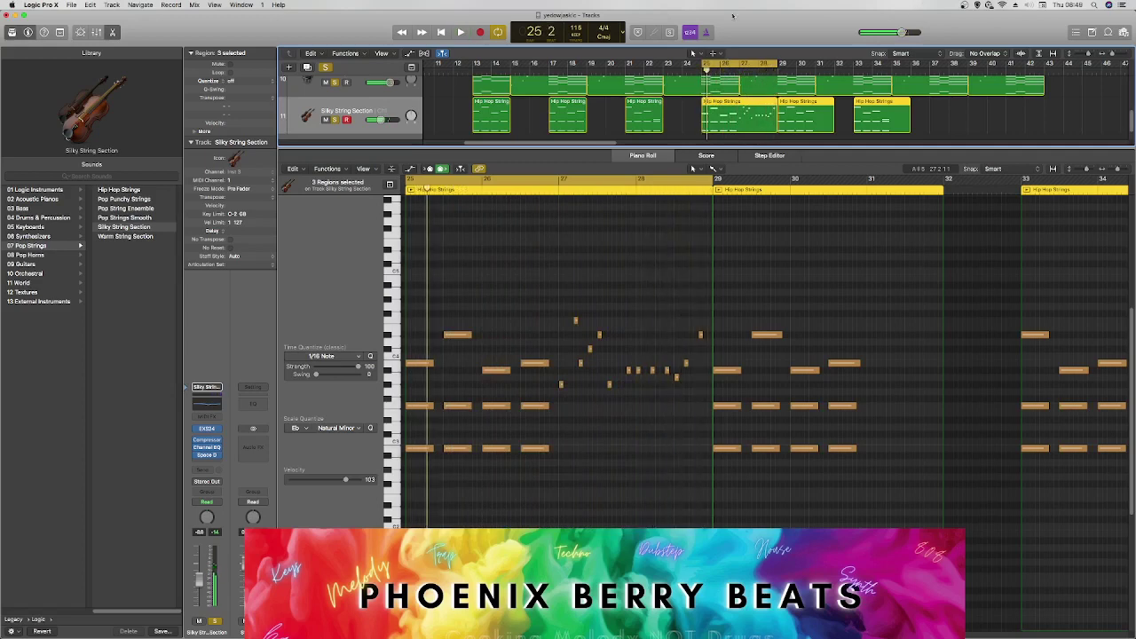
Scale-quantize the melody notes after the first one in bars 27 and 28 to Eb Natural Minor and play back.
left_click_drag(565, 294, 702, 432)
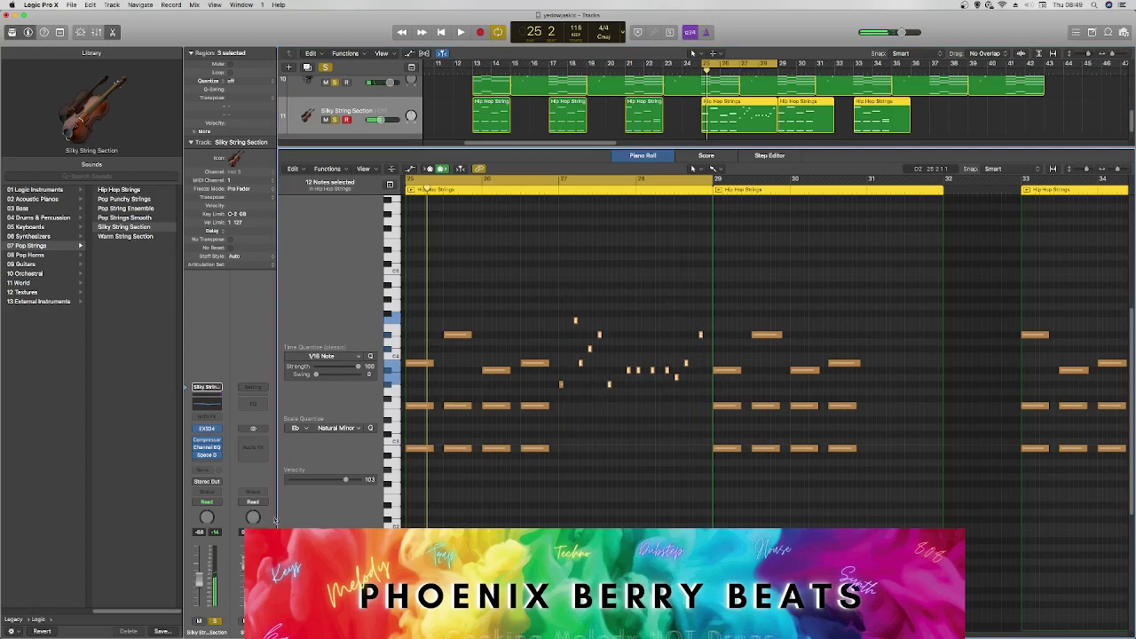
left_click(297, 428)
left_click(300, 479)
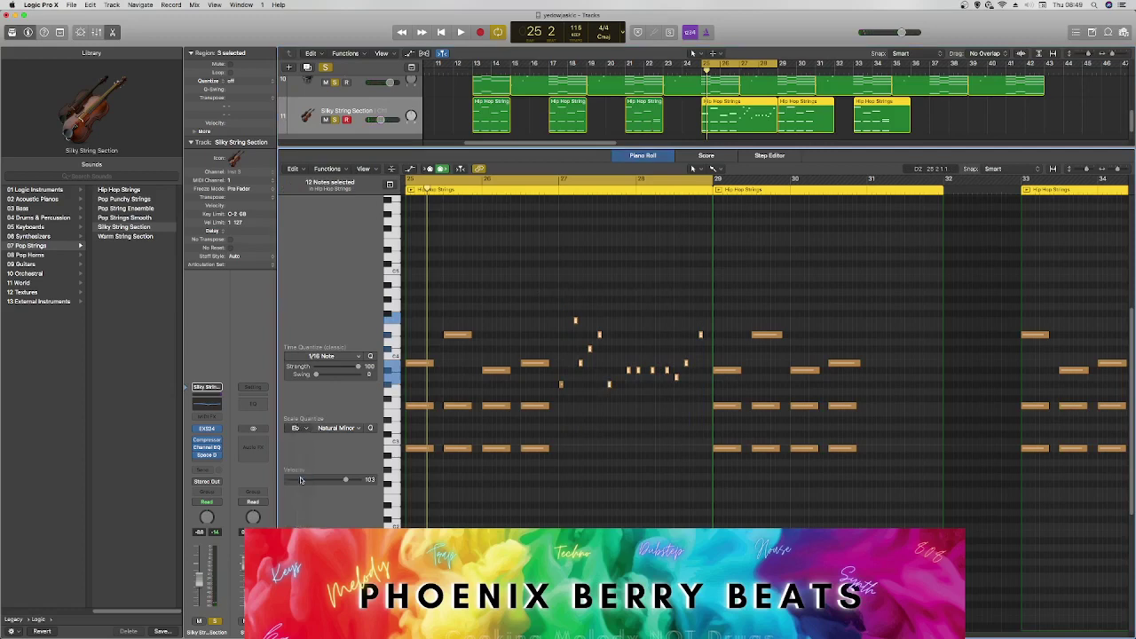
key("space")
left_click(635, 391)
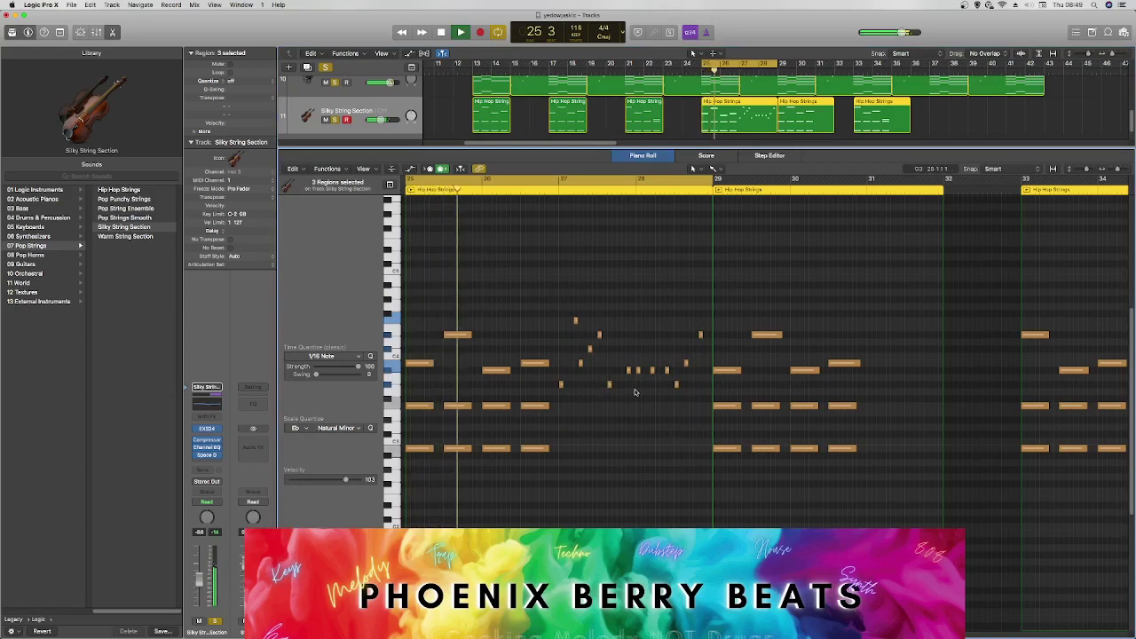
Raise the A#3 note at the start of bar 28 to B3 and play back the phrase.
key("space")
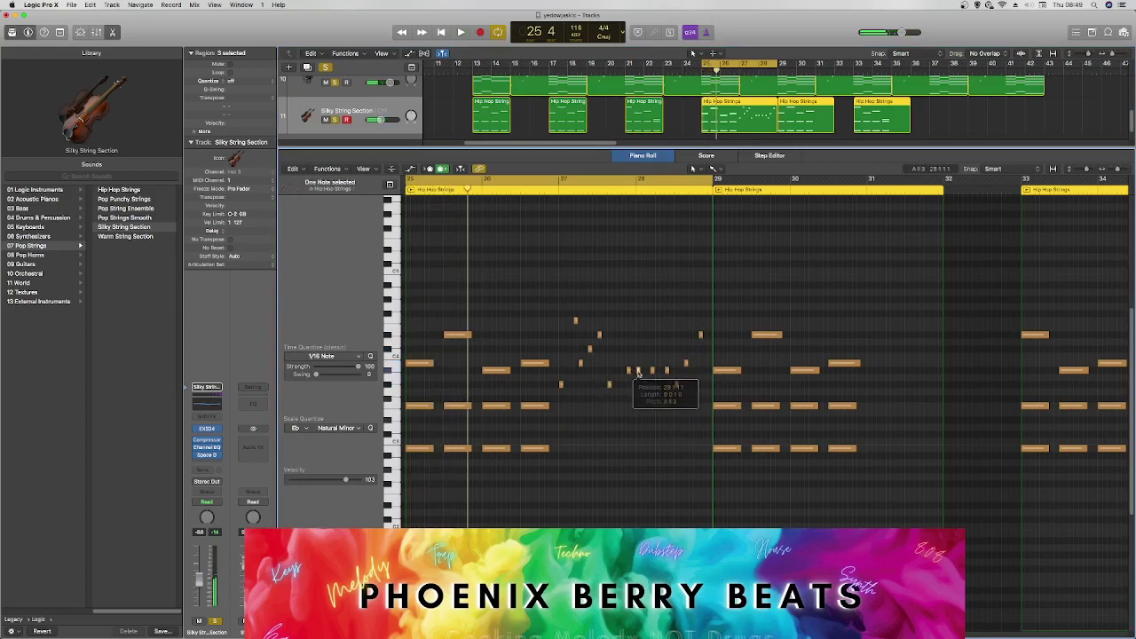
key("space")
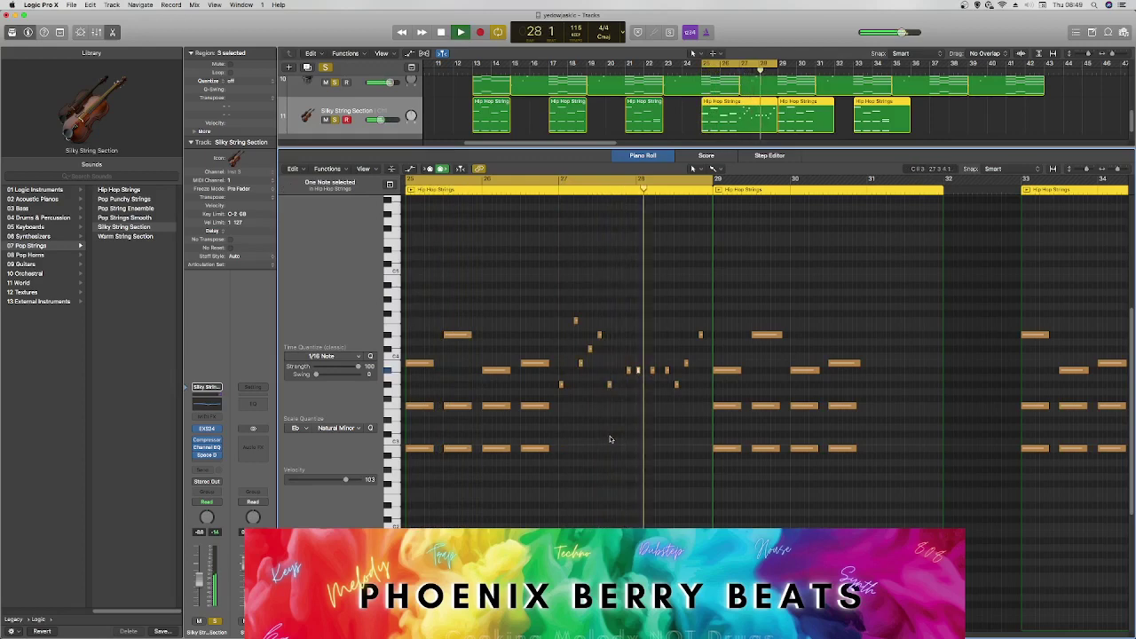
key("space")
left_click_drag(637, 374, 639, 359)
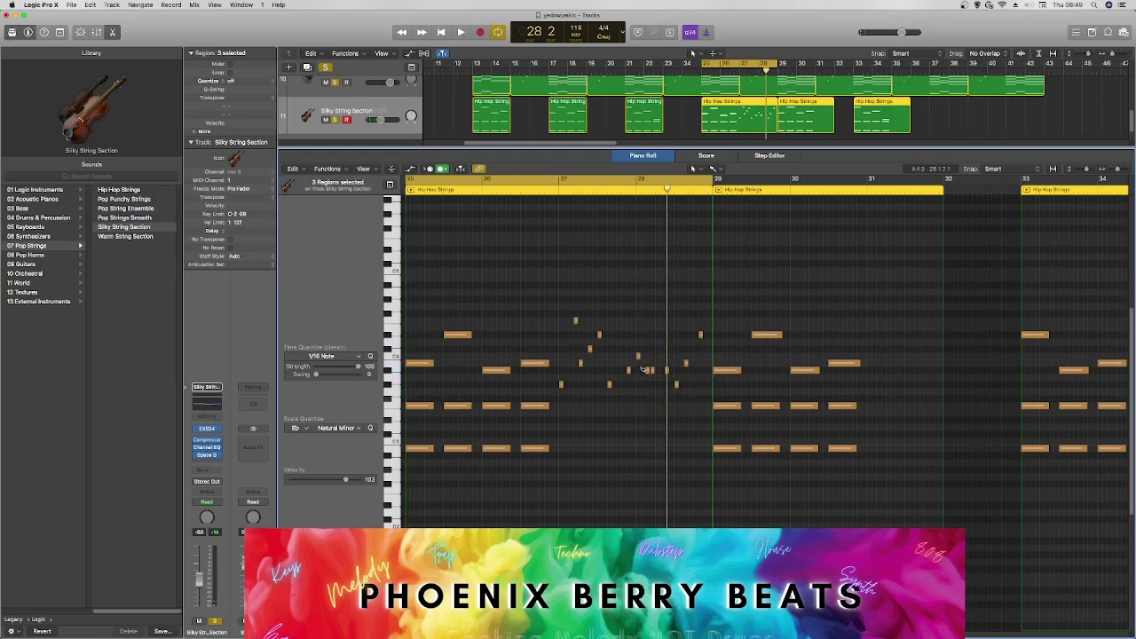
left_click_drag(637, 358, 640, 364)
key("space")
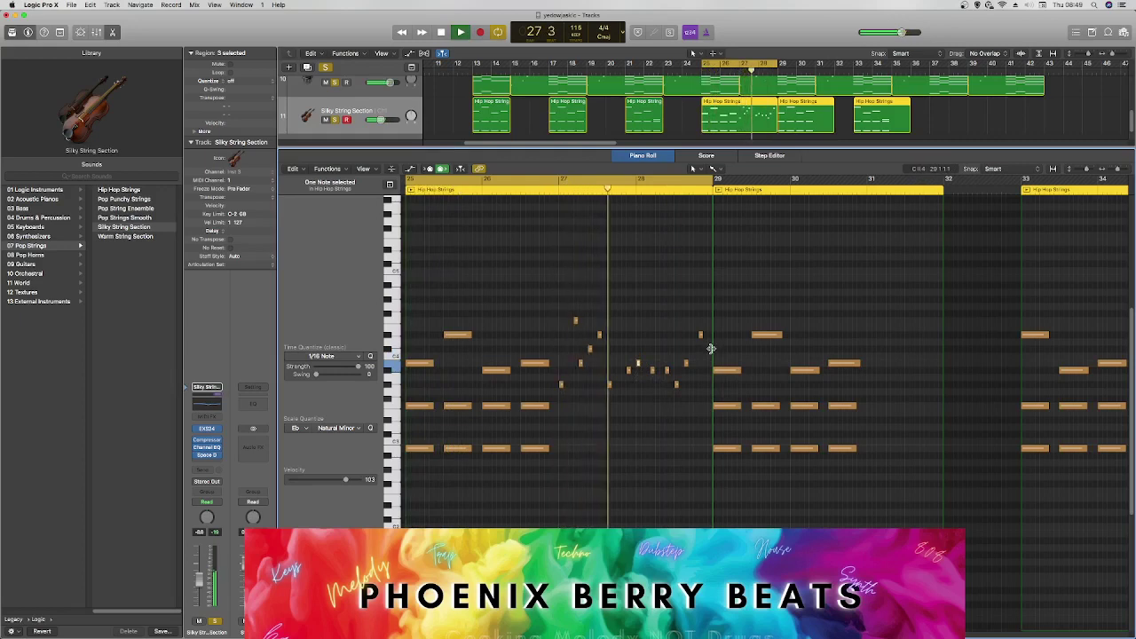
key("space")
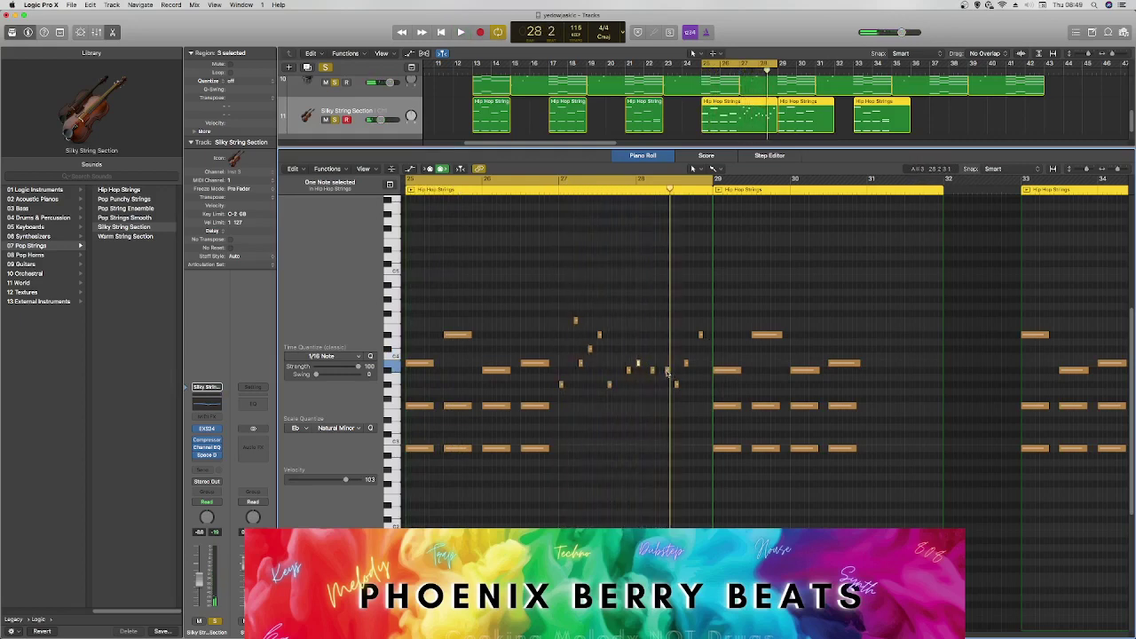
Raise the note at the start of bar 28 to C#4 and the note midway through beat 2 to B3, then play back.
left_click(667, 372)
left_click(637, 350)
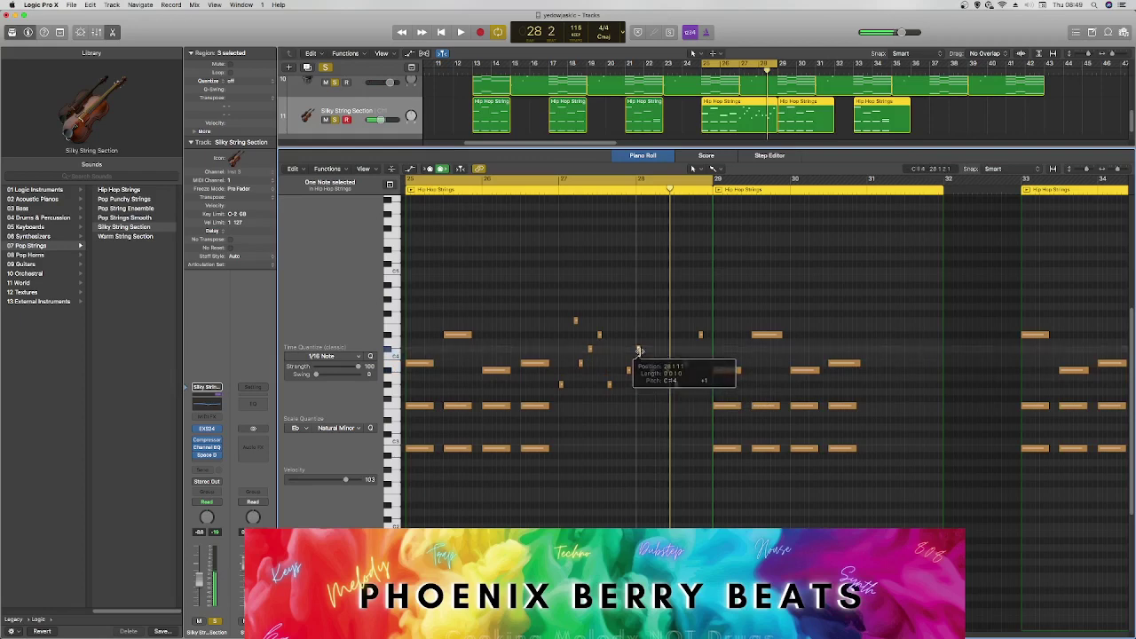
left_click_drag(666, 373, 667, 365)
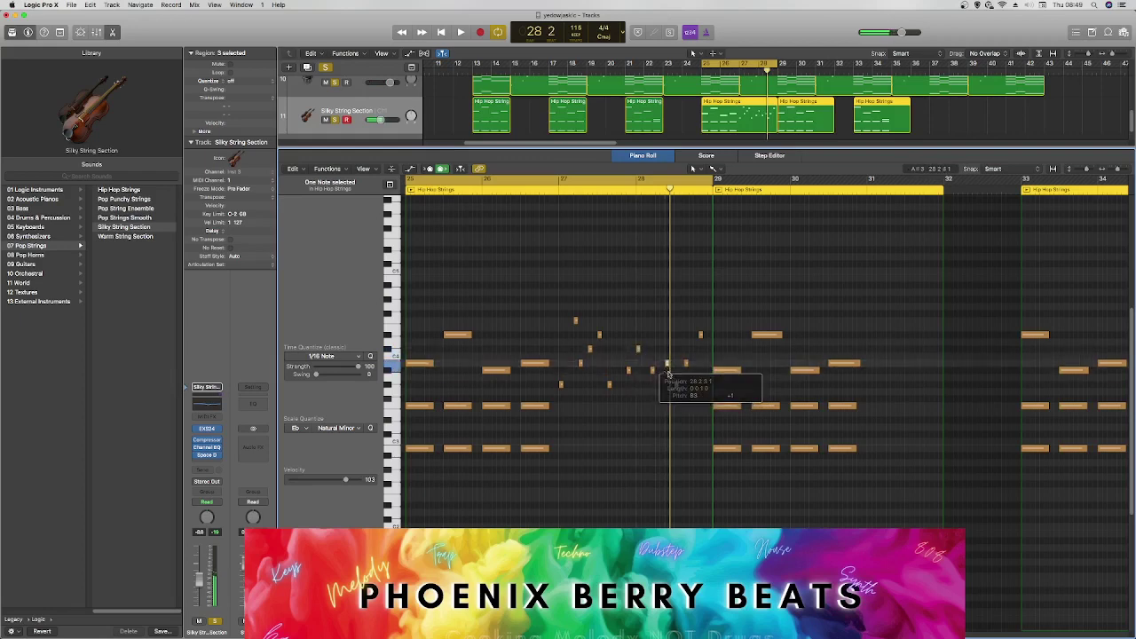
key("space")
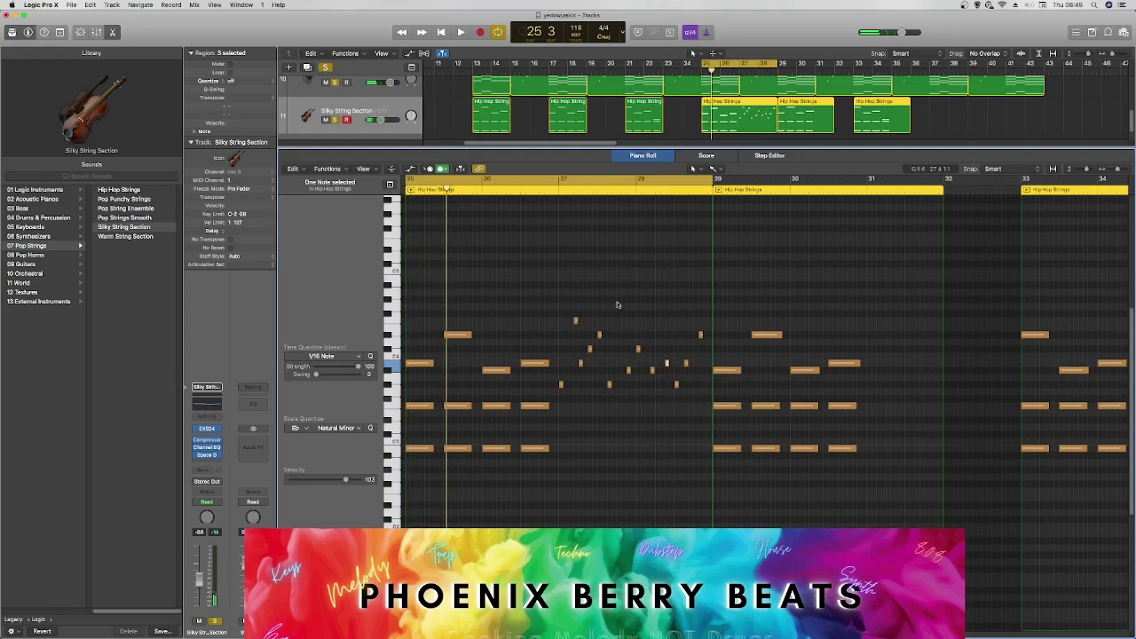
left_click(550, 188)
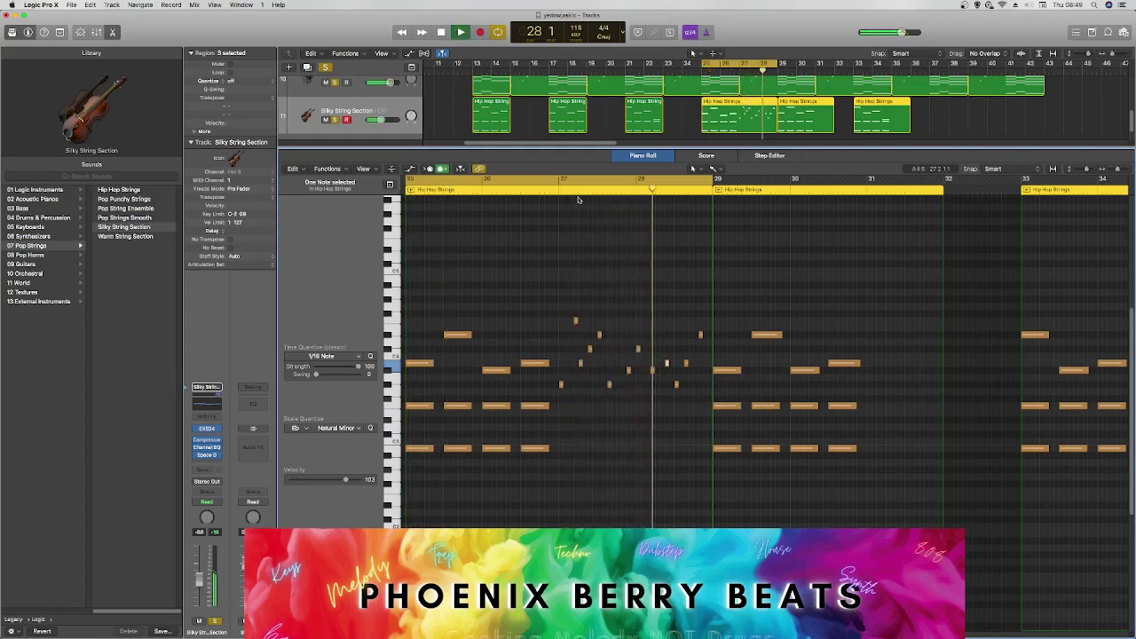
key("space")
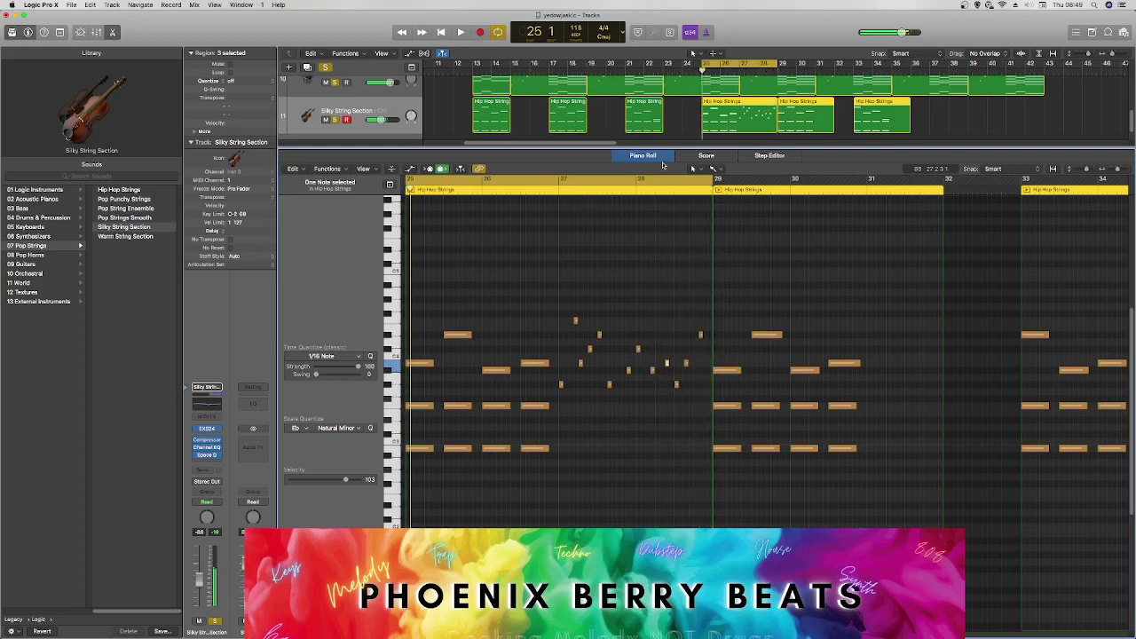
Loop bar 28, try the B3 note in beat 2 a sixteenth later, and return it to the middle of the beat.
left_click(642, 180)
left_click_drag(643, 180, 705, 182)
key("space")
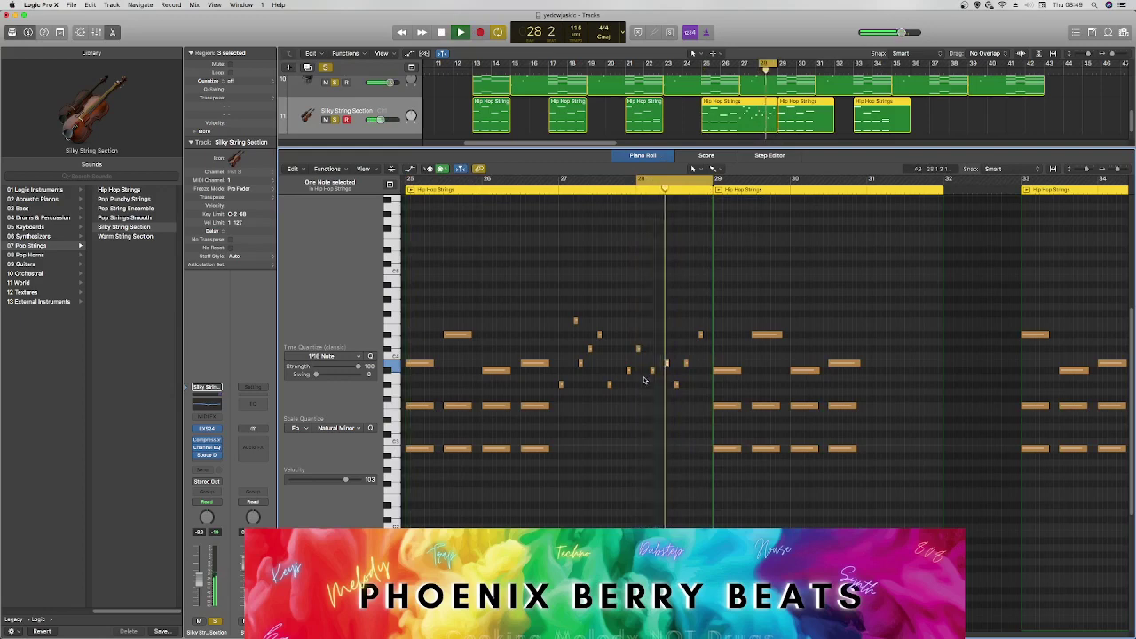
left_click_drag(666, 365, 672, 365)
key("space")
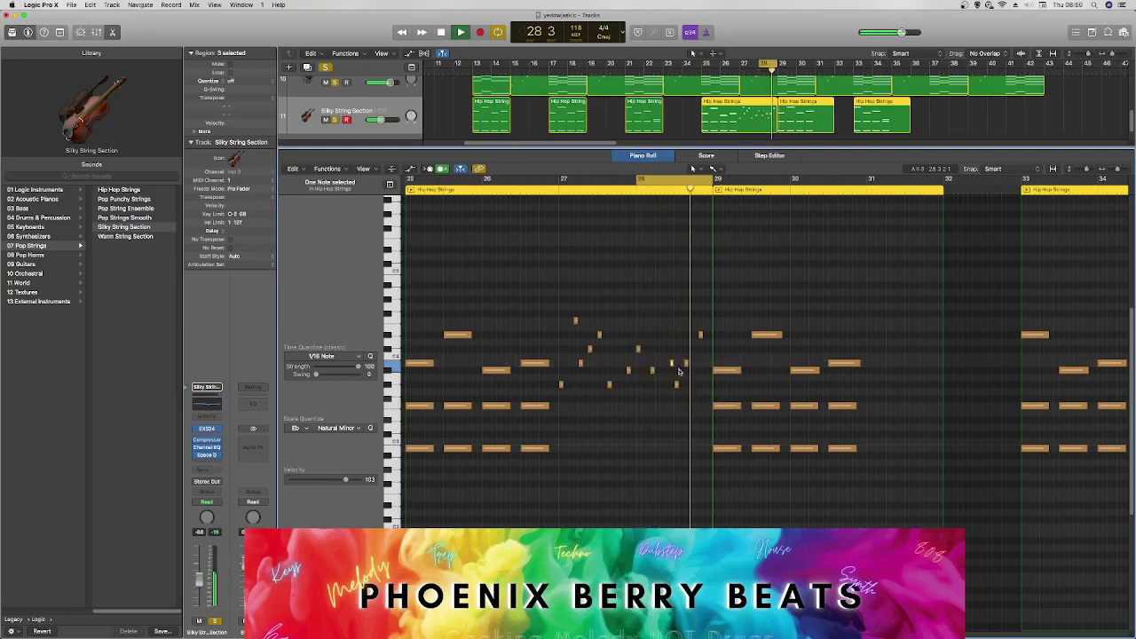
left_click_drag(671, 365, 667, 366)
key("space")
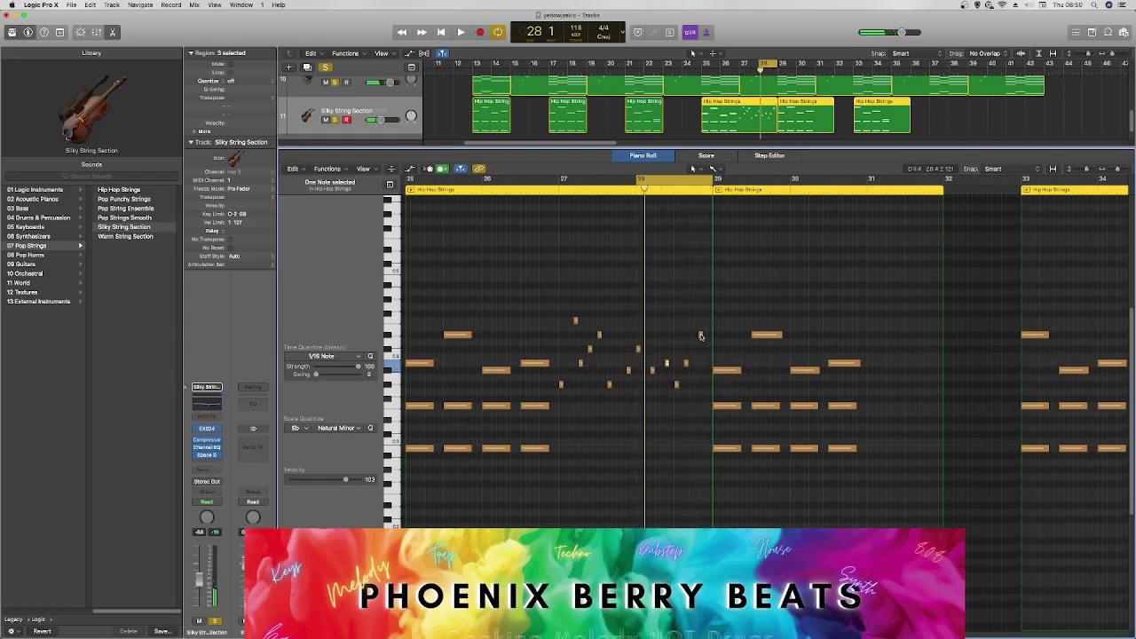
Copy the D#4 note in beat 4 of bar 28 to F4 on the beat's last sixteenth and play back.
left_click_drag(700, 335, 709, 323)
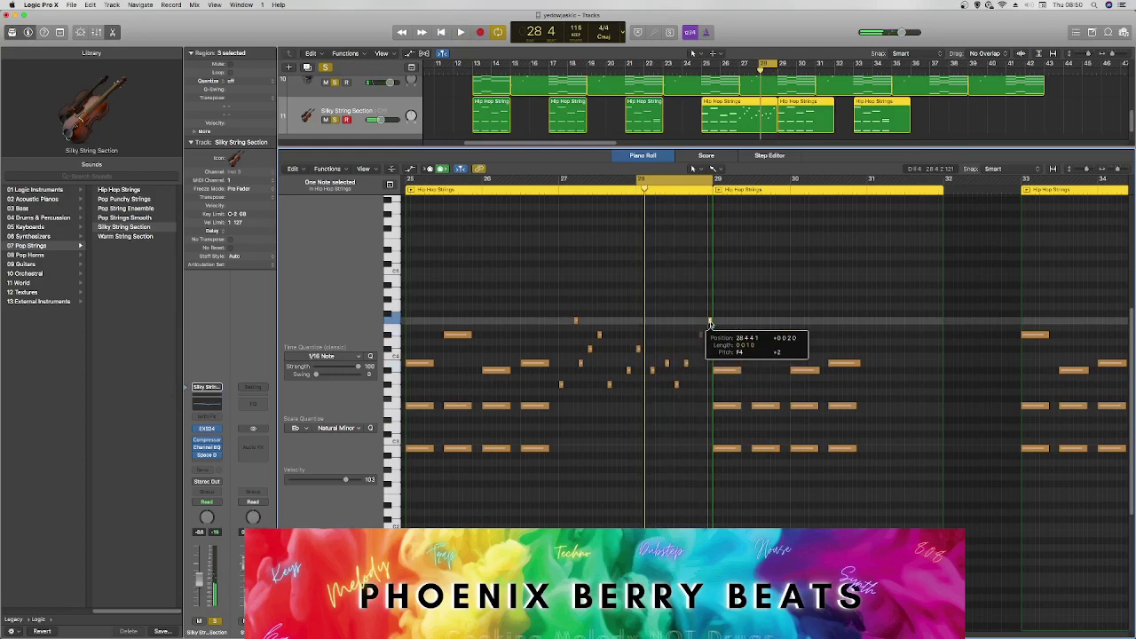
left_click_drag(710, 323, 710, 322)
key("space")
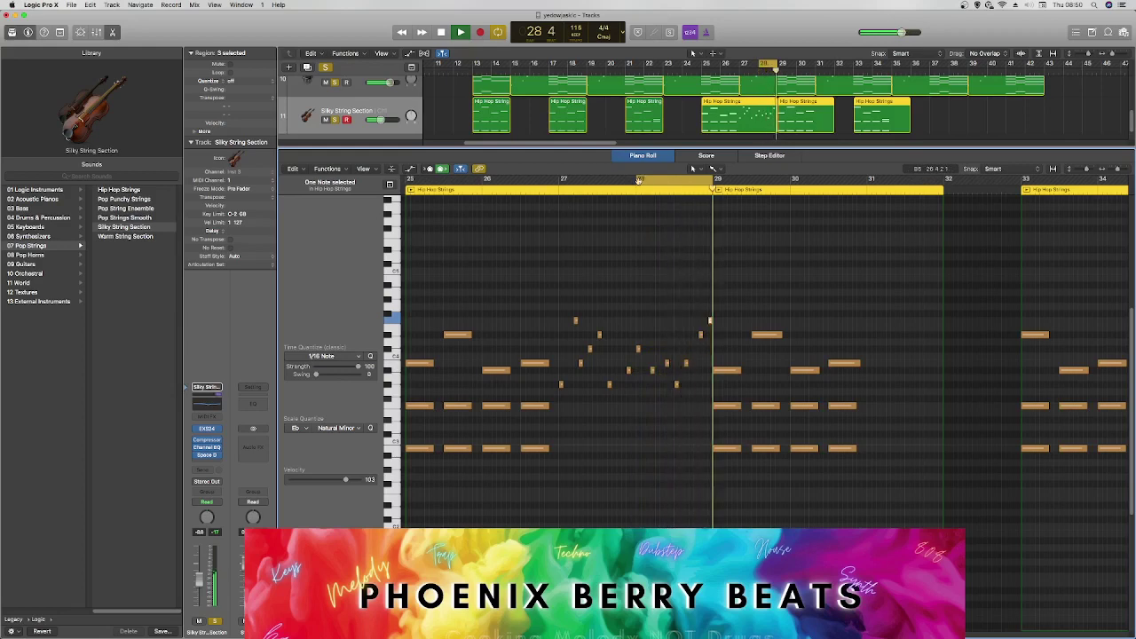
key("space")
Loop bars 25 to 29 and lengthen all twelve chord notes in bars 25 and 26 until each reaches the next chord.
left_click_drag(645, 178, 430, 202)
key("space")
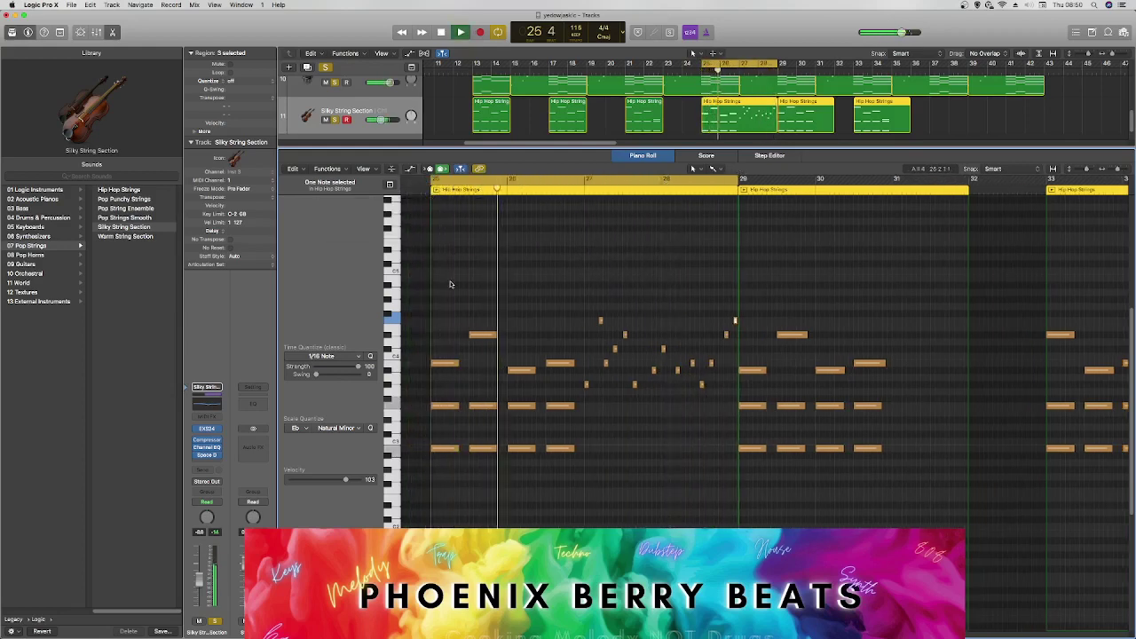
left_click_drag(453, 311, 573, 484)
left_click_drag(535, 446, 543, 445)
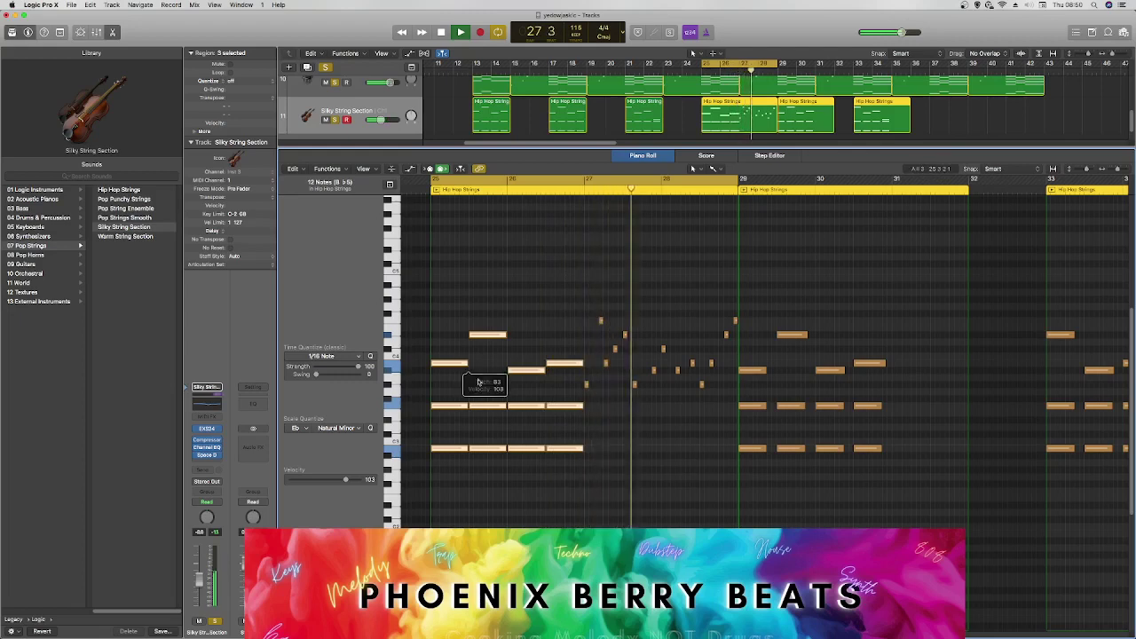
Shorten the eight lower chord notes in bars 25 and 26, leaving clear gaps between the chords.
left_click(546, 447)
left_click_drag(589, 453, 454, 410)
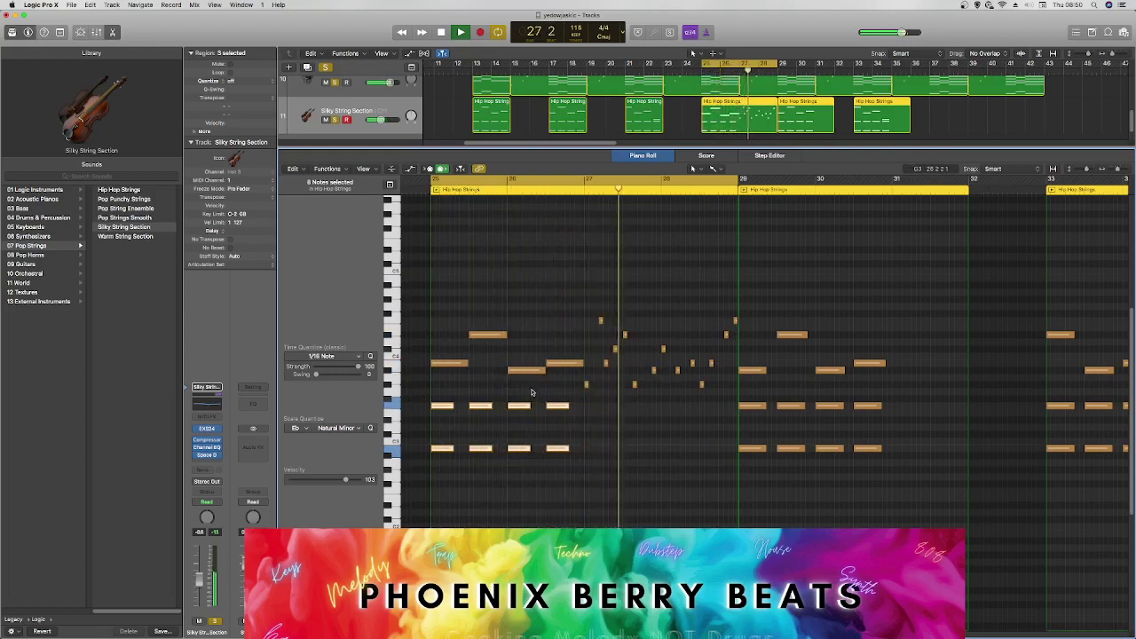
Lengthen the four lowest chord notes in bars 25 and 26 to meet the next chord, and shorten the two on beat 3 again.
left_click(514, 431)
left_click_drag(582, 455, 467, 448)
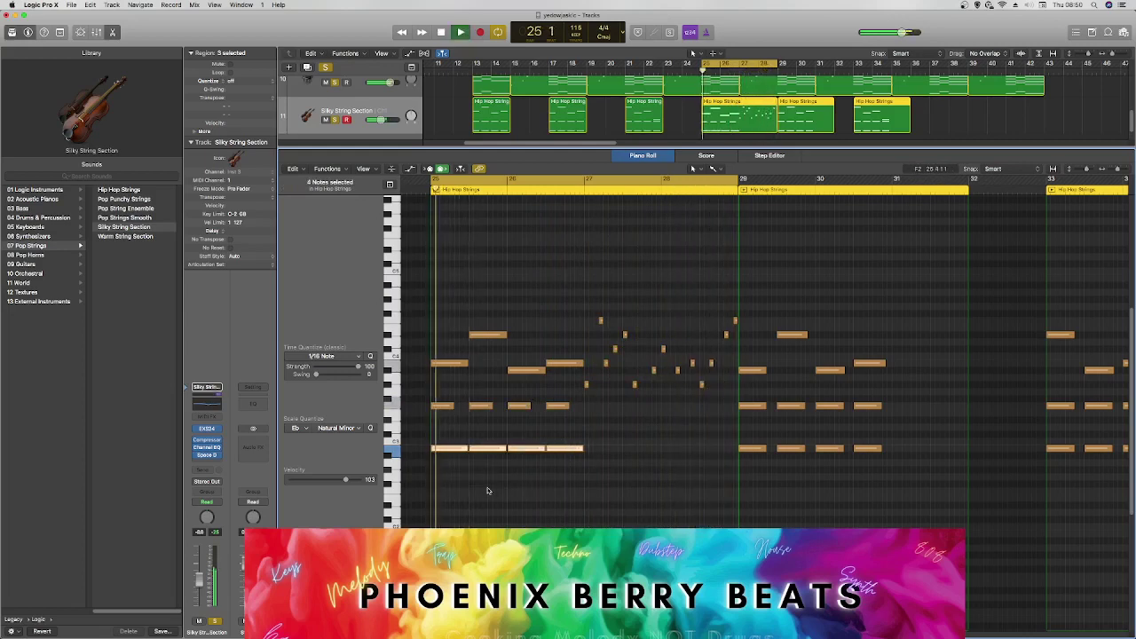
left_click(503, 454)
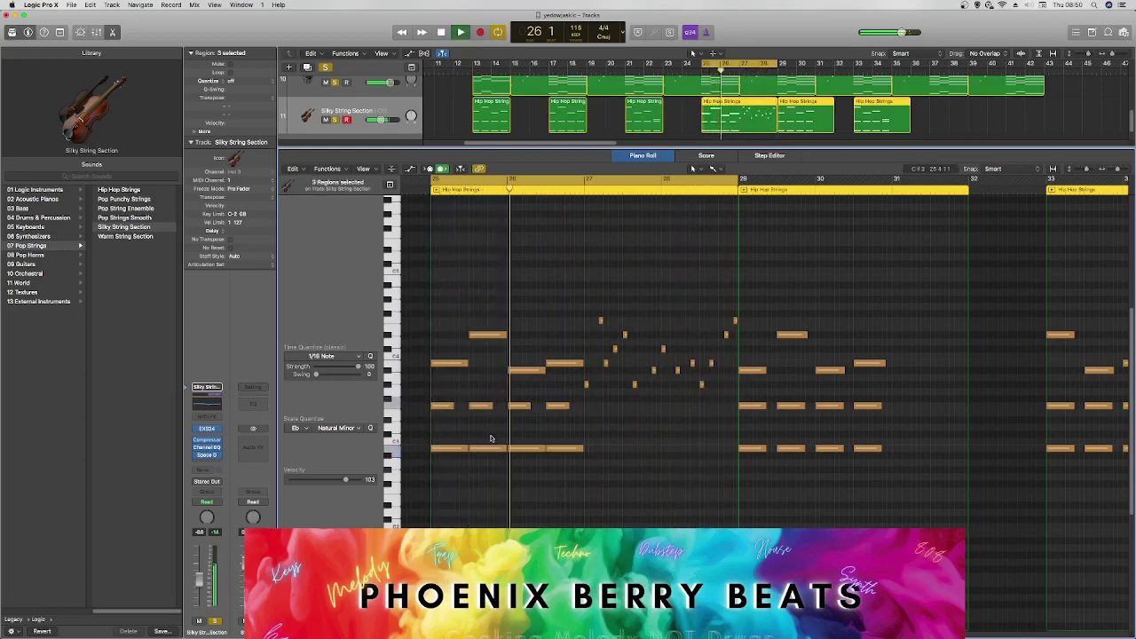
key("space")
left_click_drag(503, 449, 492, 449)
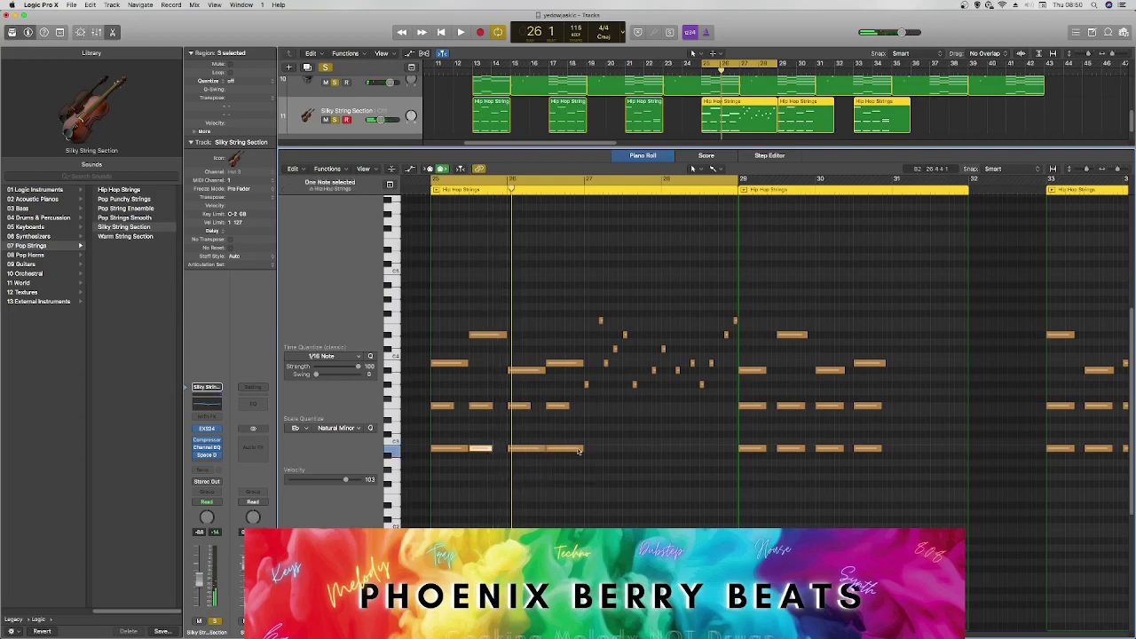
left_click_drag(583, 448, 569, 449)
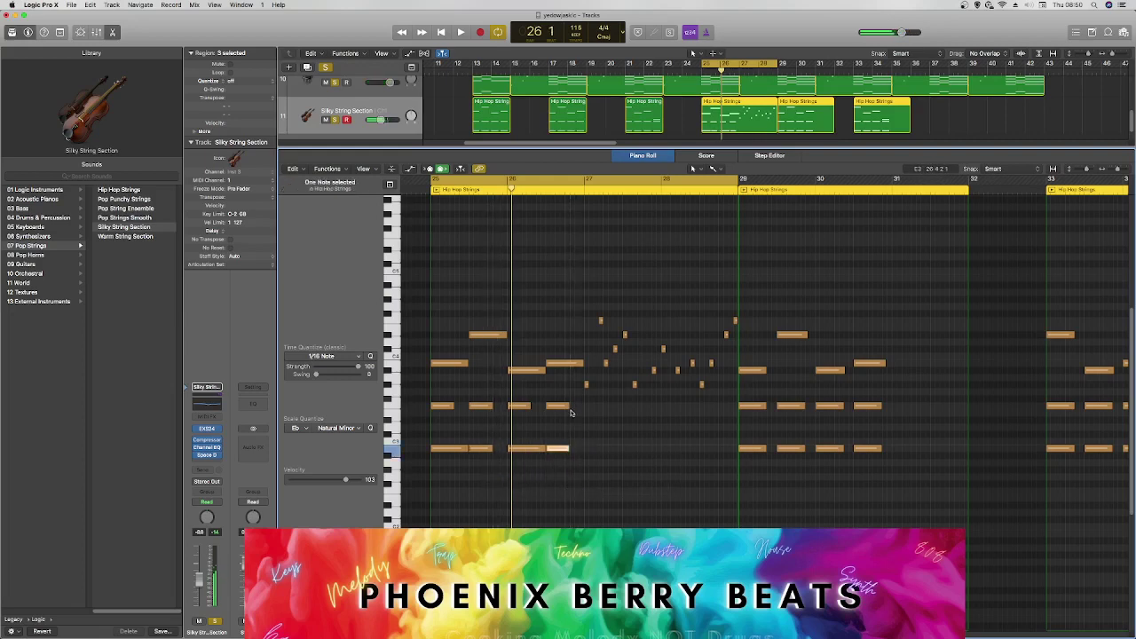
Extend the middle chord notes on beat 3 of bars 25 and 26 to the full chord length and play back.
left_click_drag(568, 407, 583, 408)
left_click_drag(491, 405, 508, 407)
key("space")
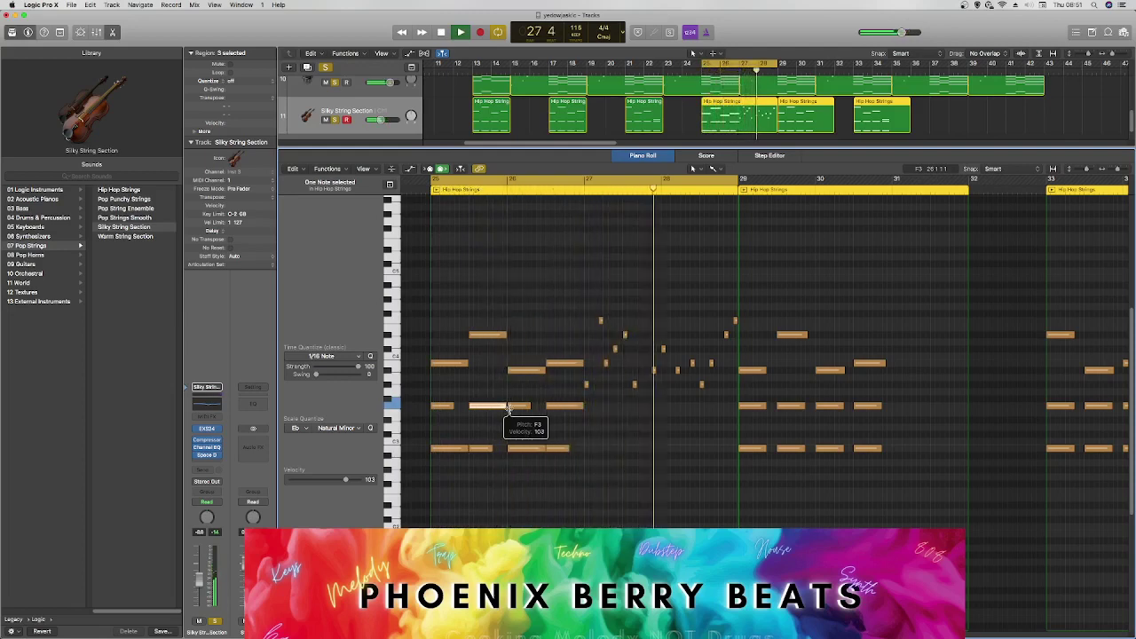
key("space")
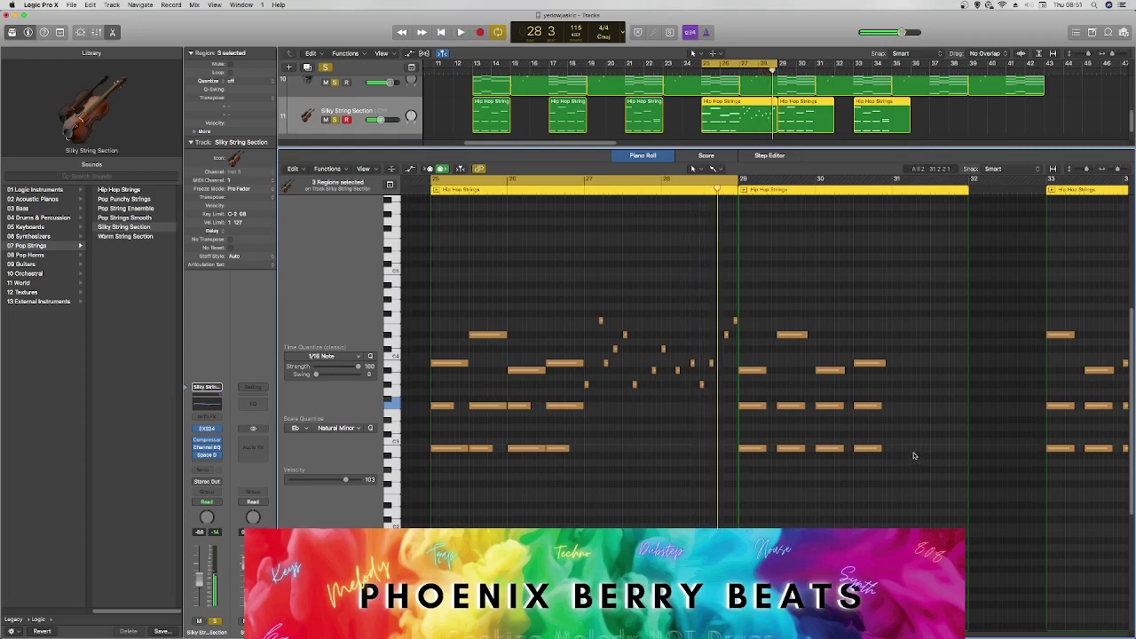
Lengthen all twelve chord notes in bars 29 and 30 until each reaches the next chord.
left_click_drag(916, 457, 740, 298)
left_click(813, 300)
left_click_drag(883, 452, 754, 324)
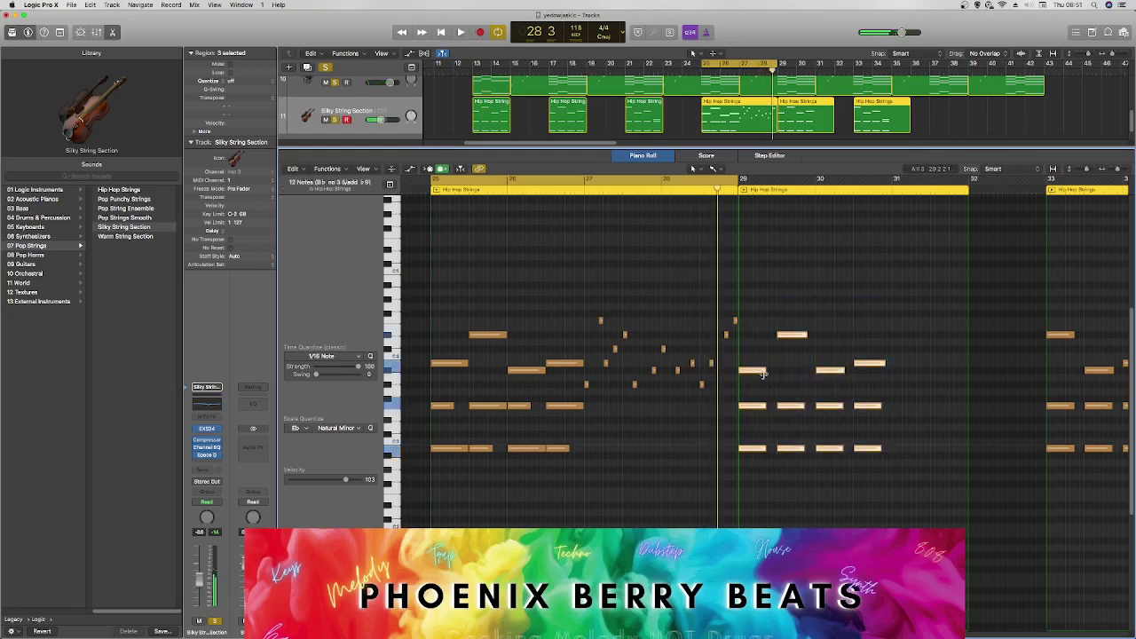
left_click_drag(763, 374, 776, 375)
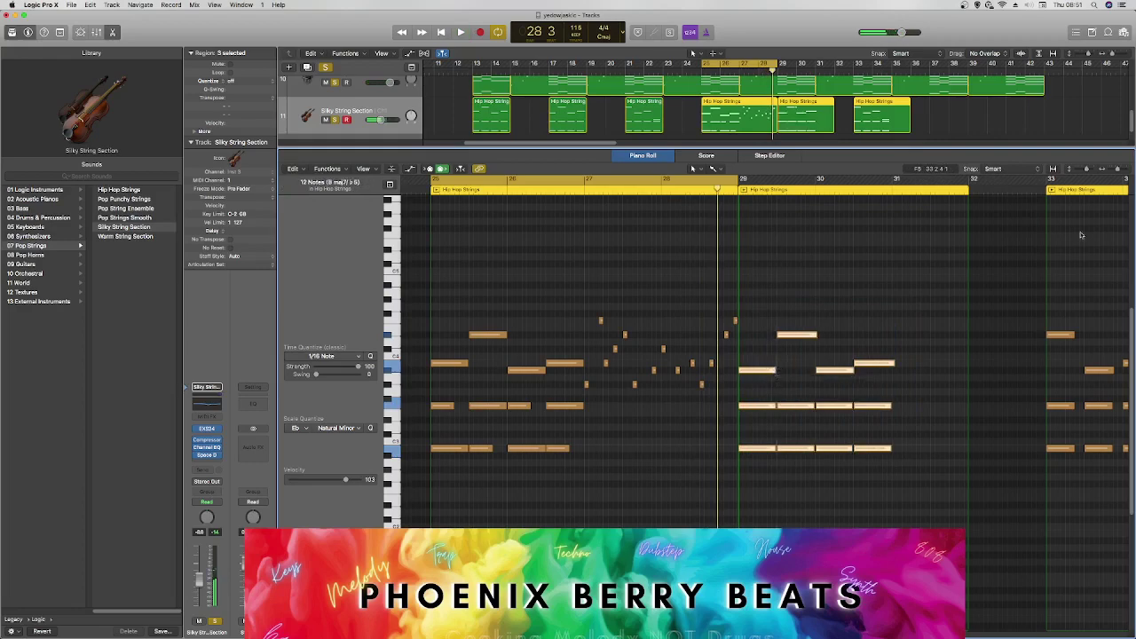
Lengthen all twelve chord notes in bars 33 and 34 until each reaches the next chord.
left_click_drag(1120, 170, 1111, 170)
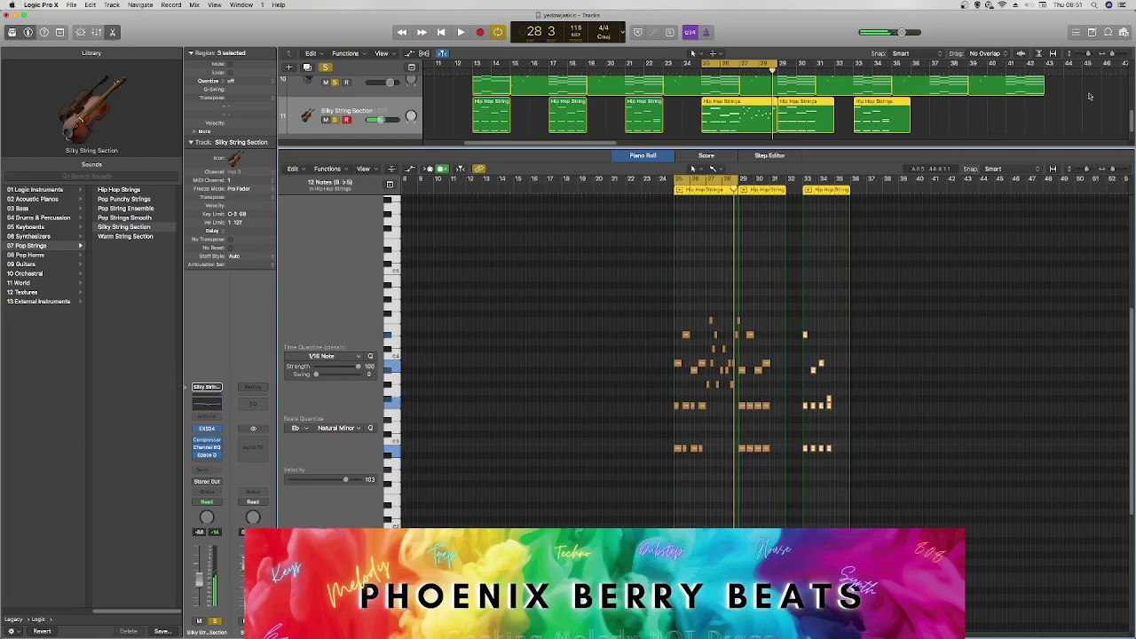
left_click_drag(1111, 170, 1118, 169)
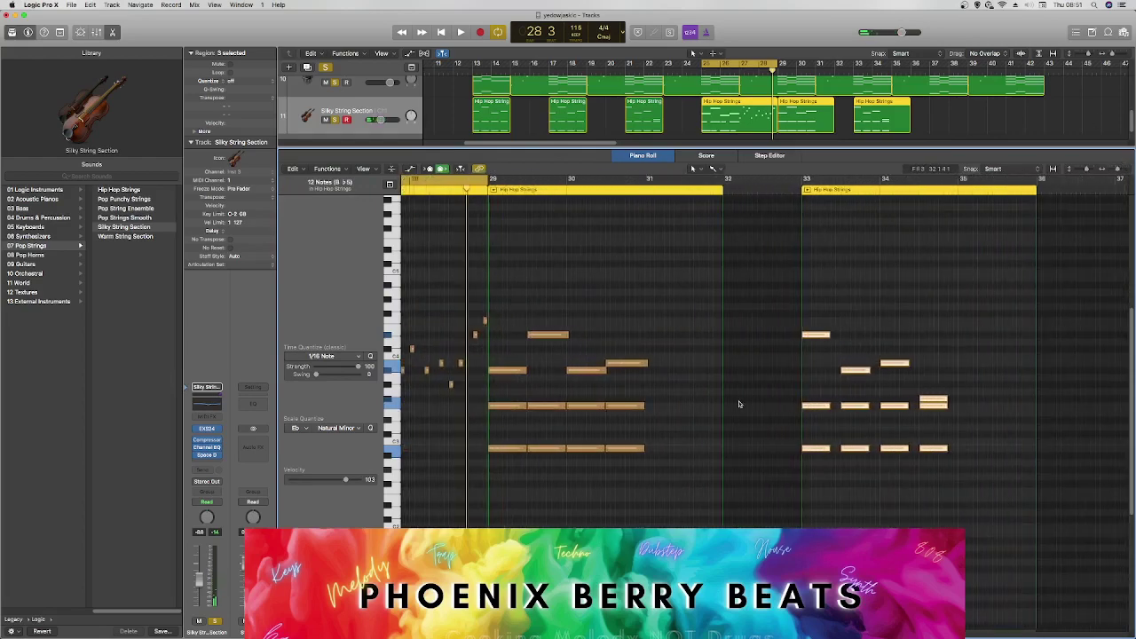
left_click_drag(830, 331, 840, 333)
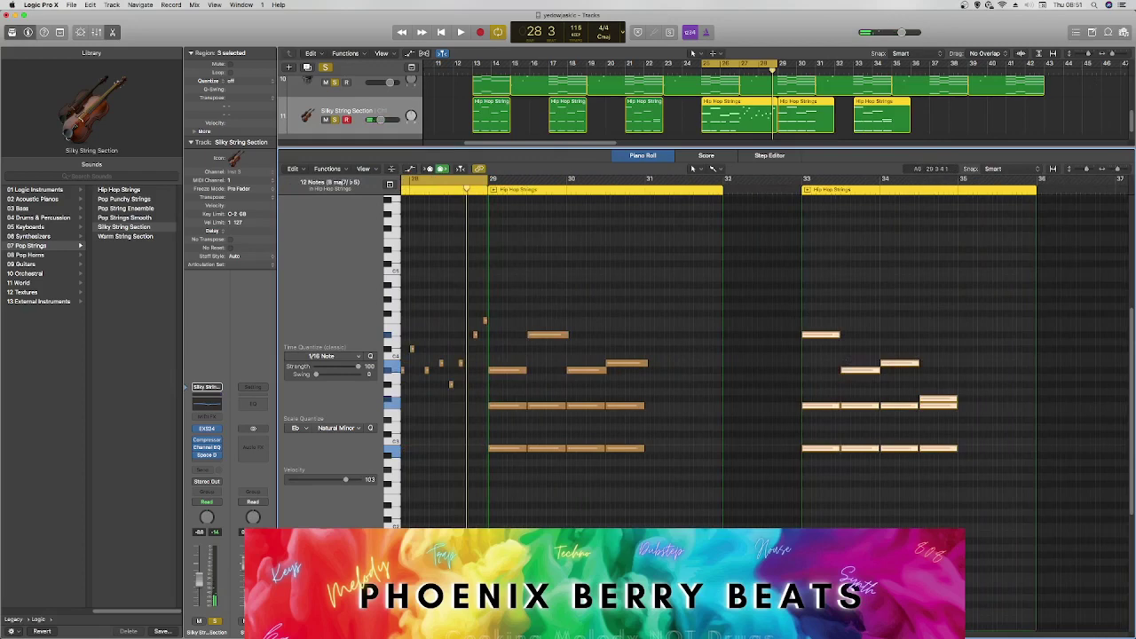
Copy the fourteen short melody notes from bars 27 and 28 to bars 31 and 32.
left_click_drag(541, 633, 532, 633)
mouse_move(504, 287)
left_mouse_down()
mouse_move(591, 375)
mouse_move(661, 400)
mouse_move(646, 403)
mouse_move(589, 302)
mouse_move(506, 299)
left_mouse_up()
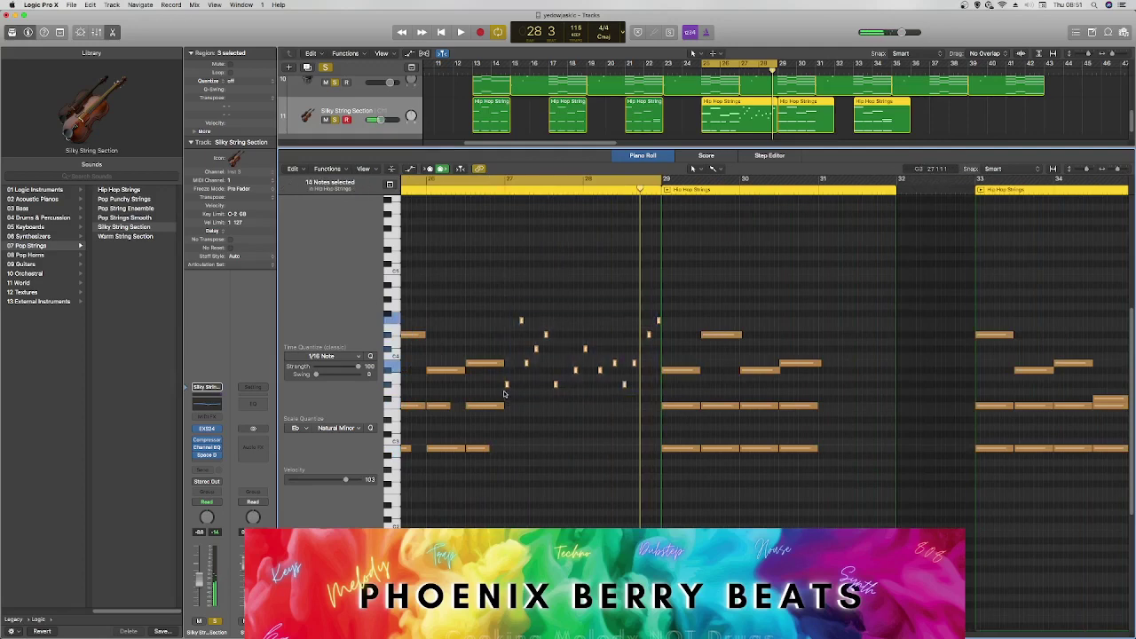
left_click_drag(507, 388, 823, 385)
left_click(819, 362)
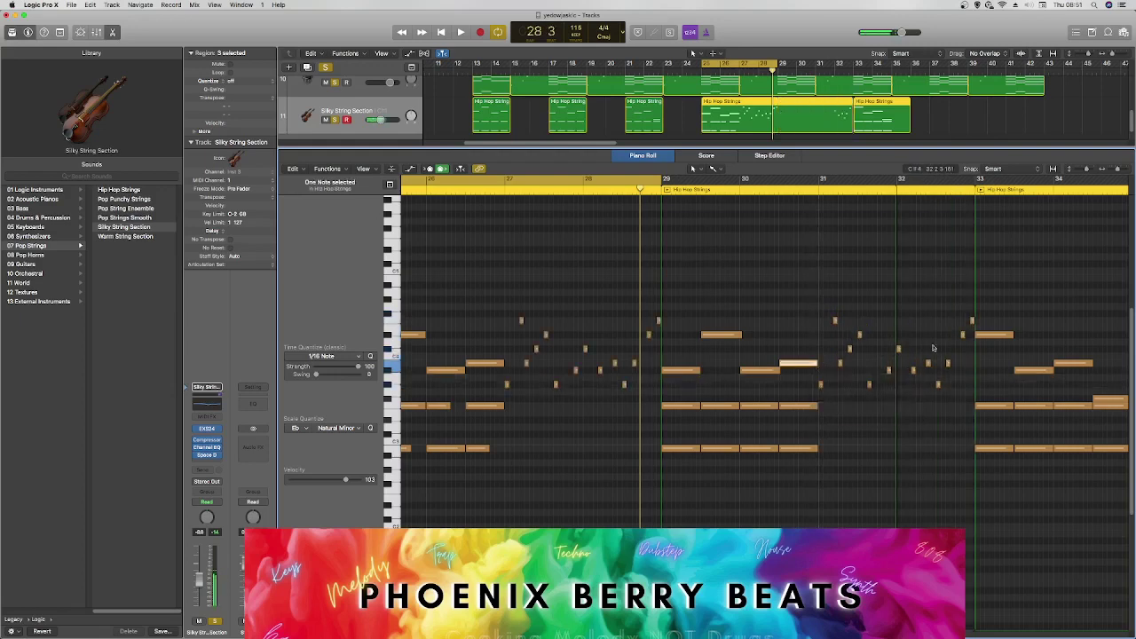
Copy the fourteen short melody notes from bars 31 and 32 to bars 35 and 36.
left_click_drag(823, 291, 978, 436)
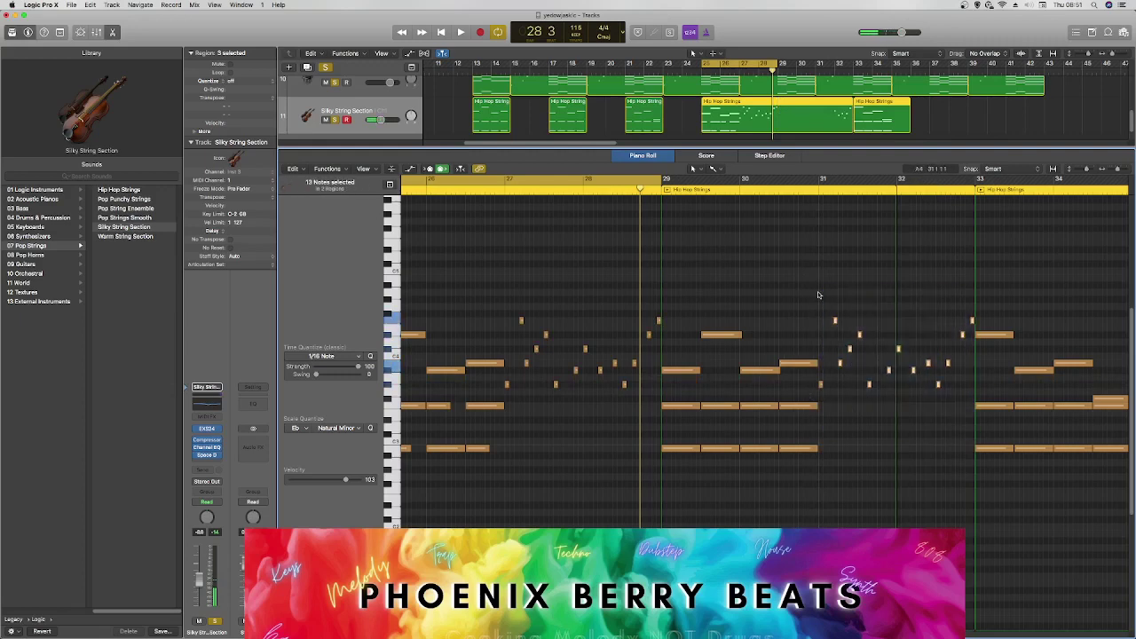
left_click_drag(817, 291, 976, 414)
left_click_drag(820, 384, 1008, 386)
Play the loop back from bar 25 and close the note editor to show the whole arrangement.
key("space")
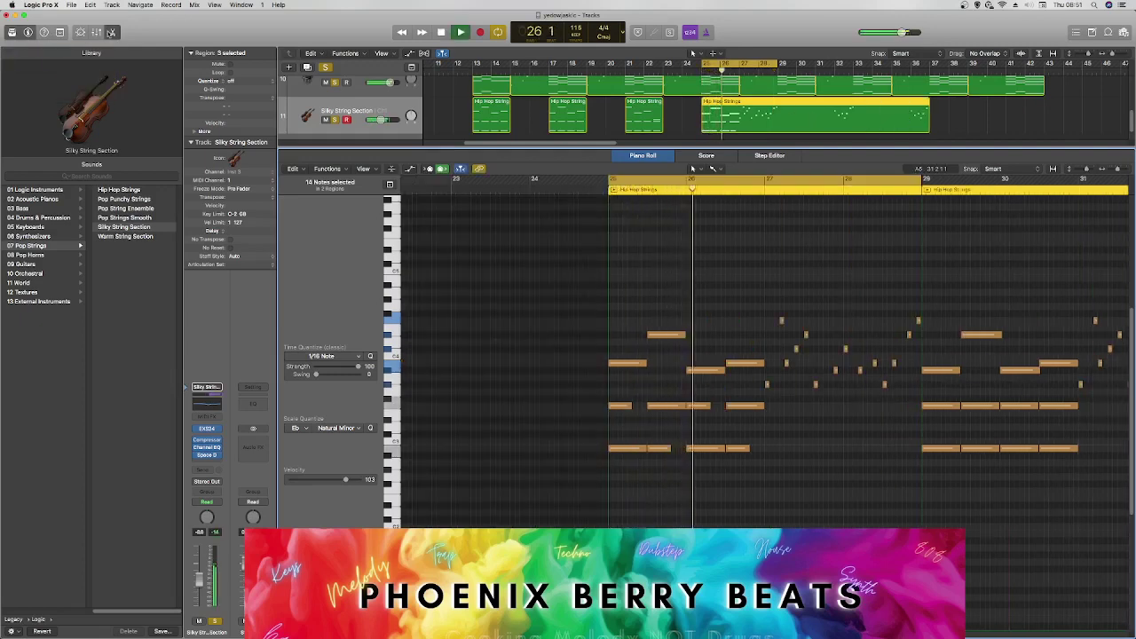
left_click(112, 32)
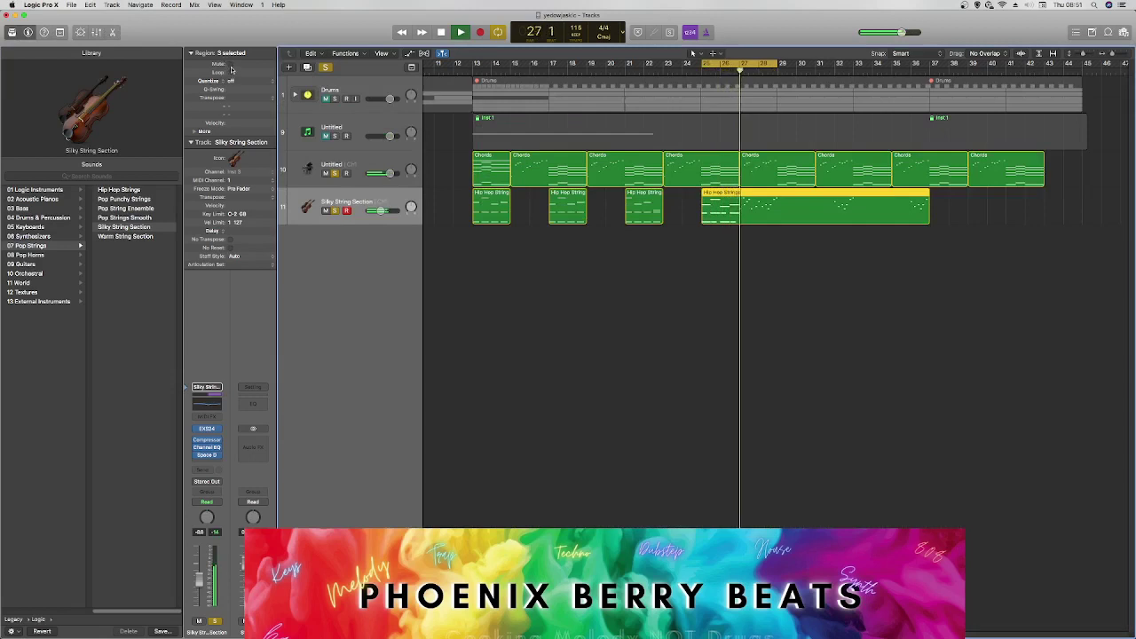
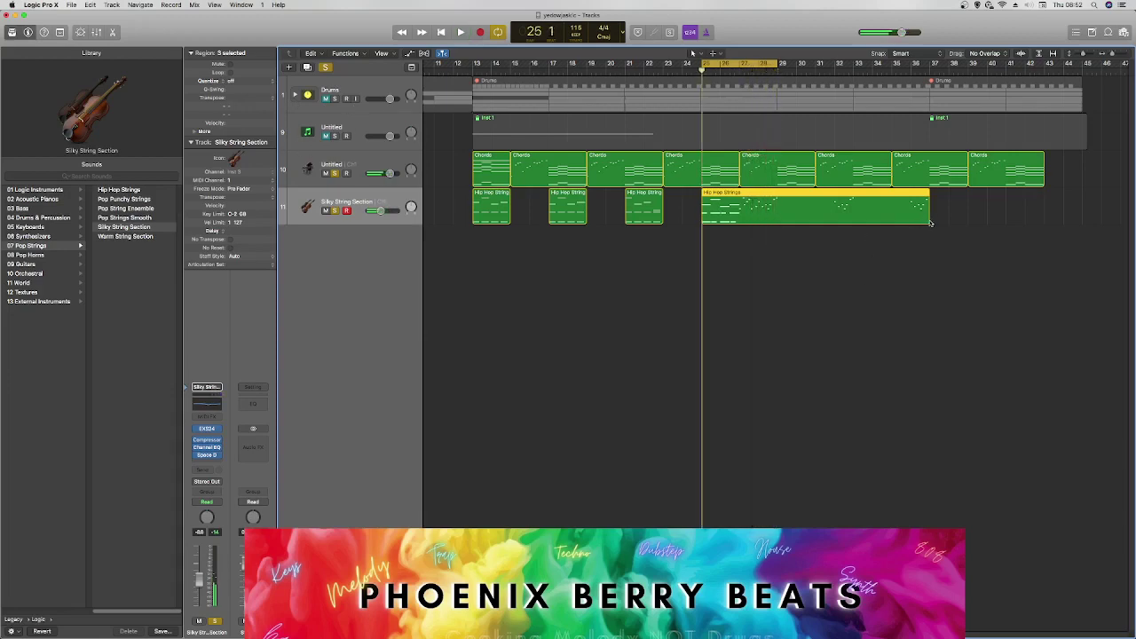
Try to trim the ends of the overlapping Hip Hop Strings regions after bar 25.
left_click_drag(927, 222, 880, 233)
left_click_drag(1064, 222, 1096, 222)
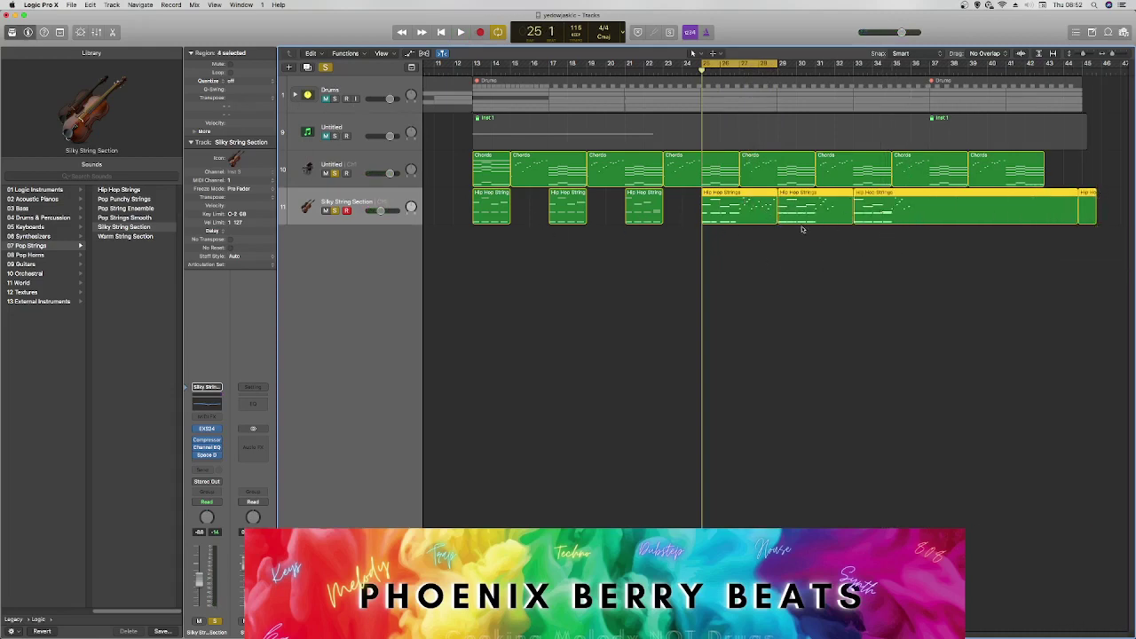
left_click(844, 244)
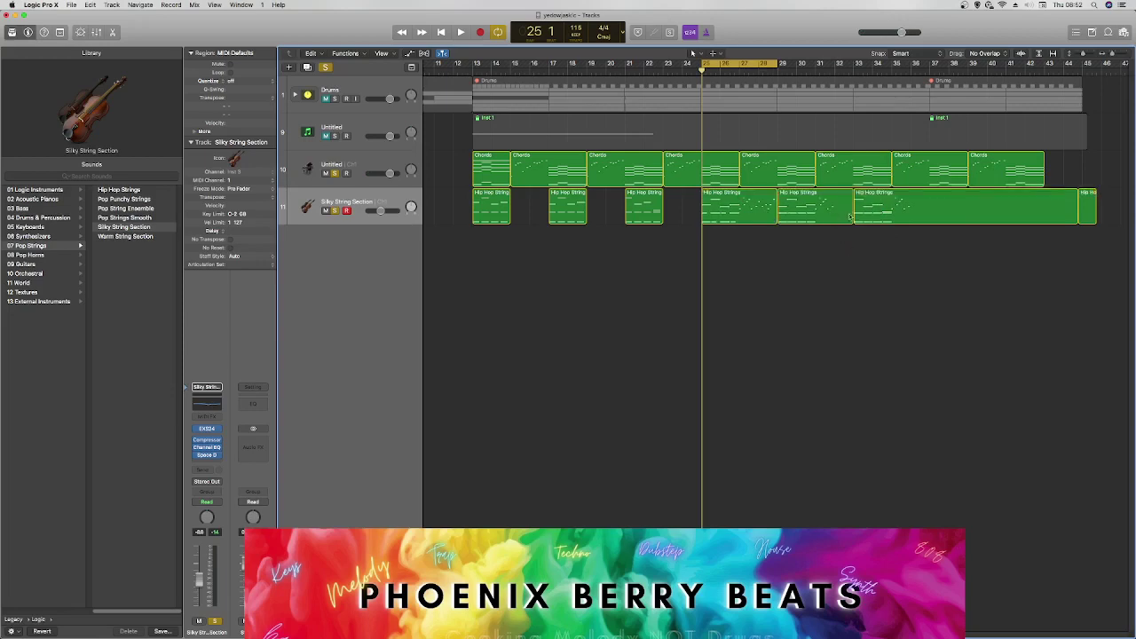
left_click_drag(849, 217, 814, 221)
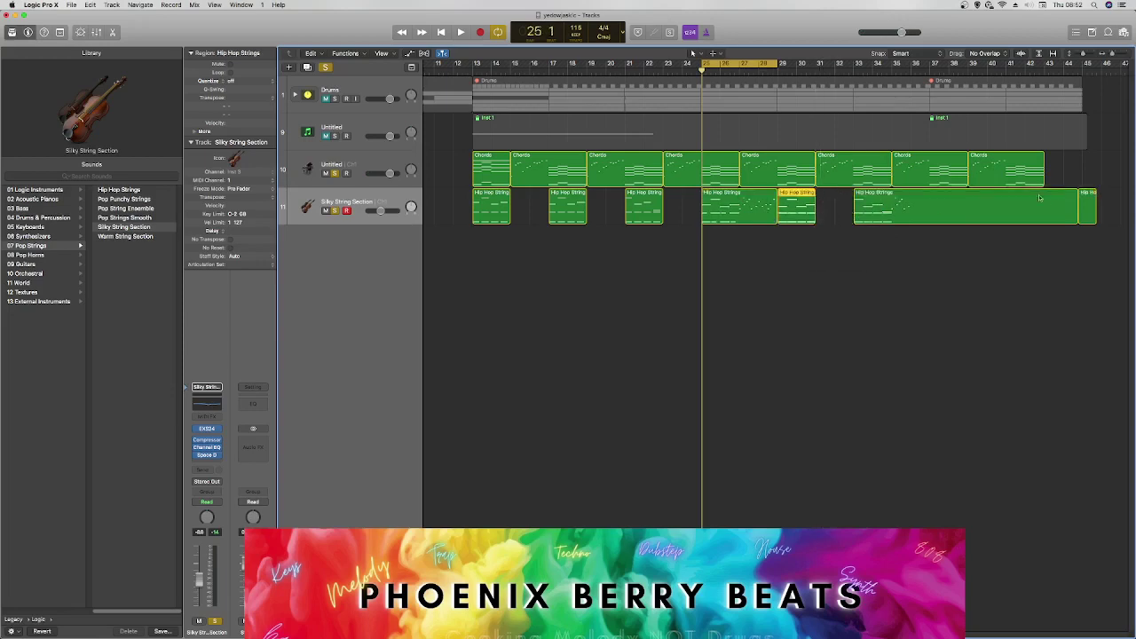
left_click_drag(1079, 217, 1071, 218)
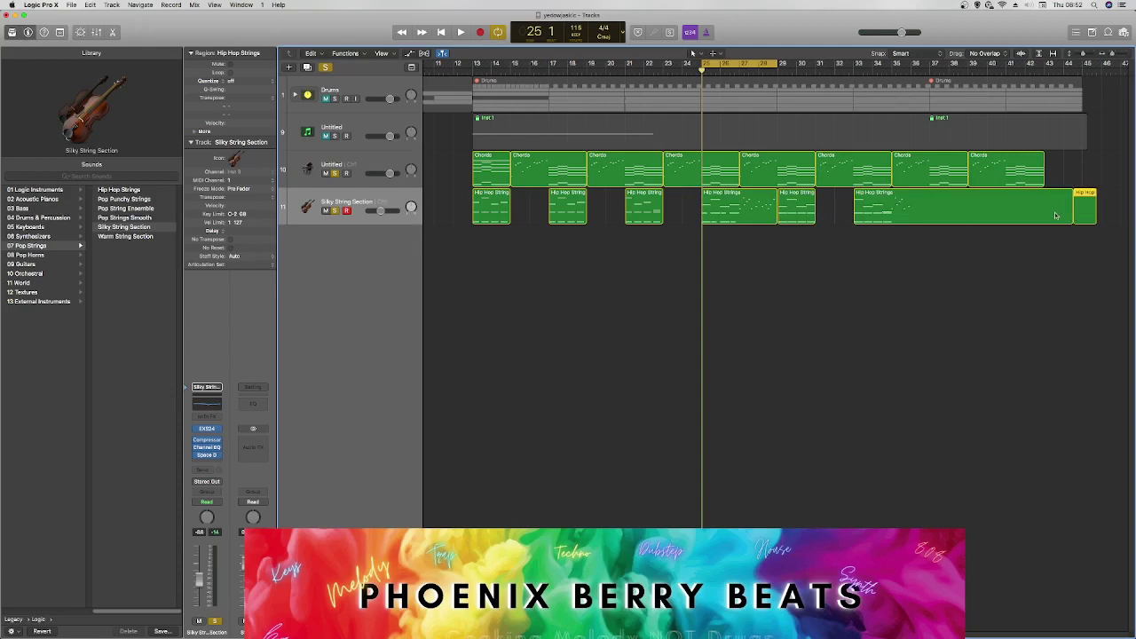
Undo the region trims and both melody copies.
key("super+z")
key("super+z")
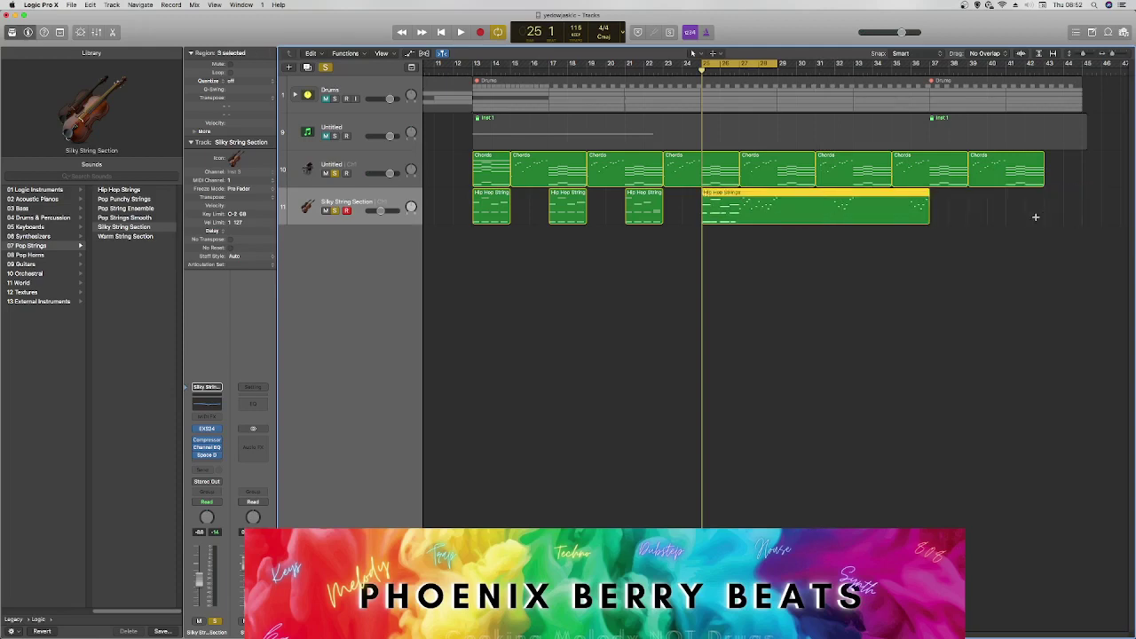
key("super+z")
key("super+z")
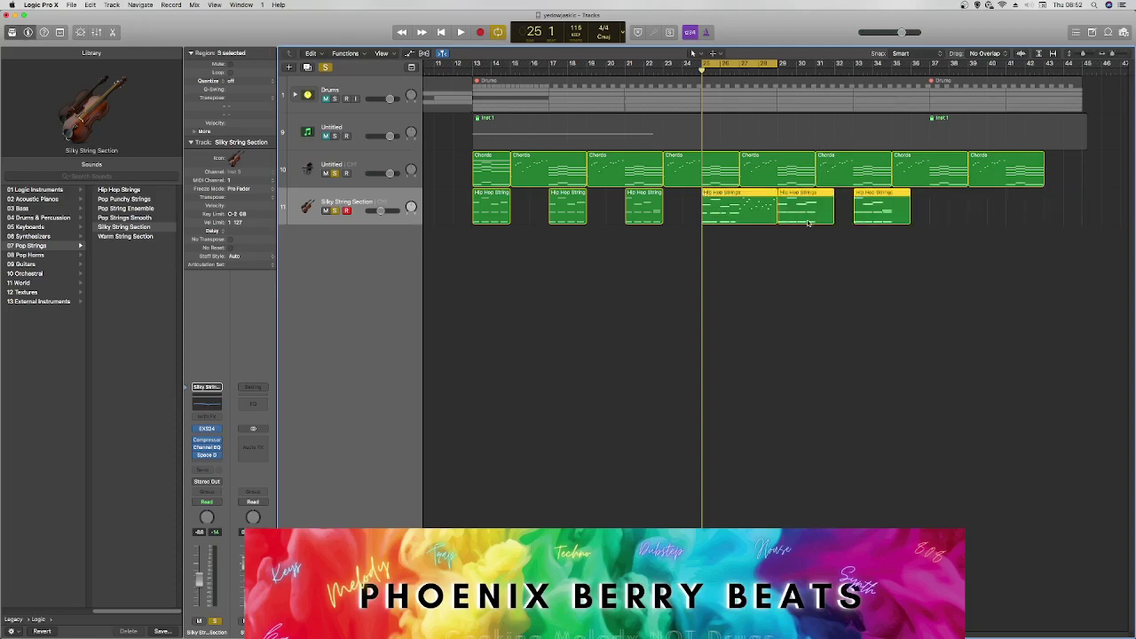
Trim the string regions at bars 29 and 33 to two bars each, and split the bar 25 region at bar 27.
left_click(782, 232)
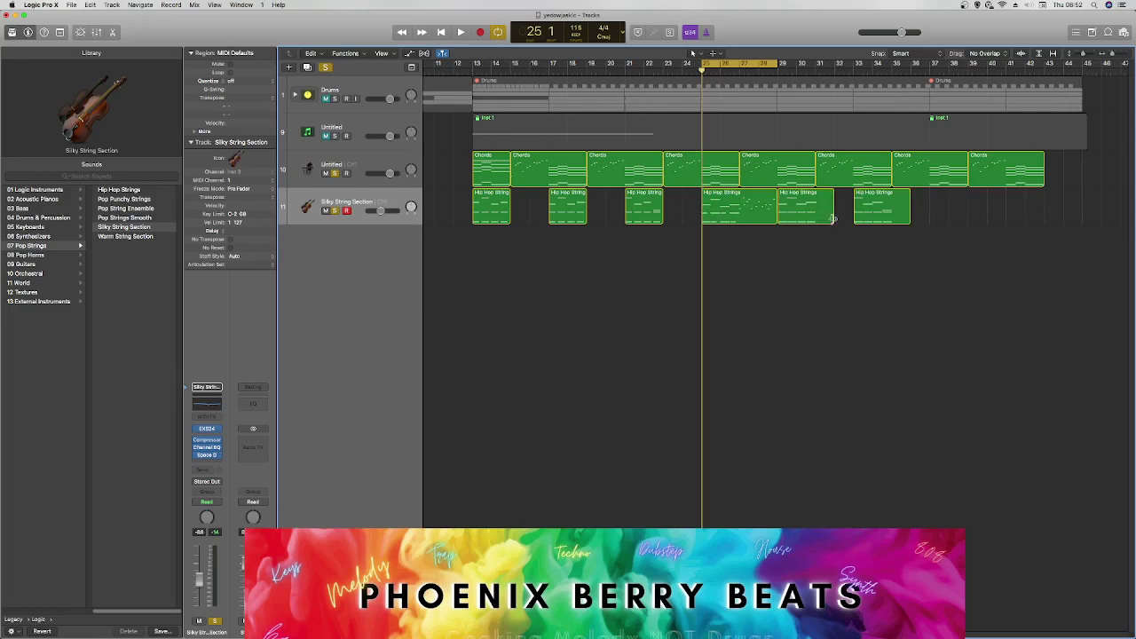
left_click_drag(834, 213, 816, 218)
left_click(739, 68)
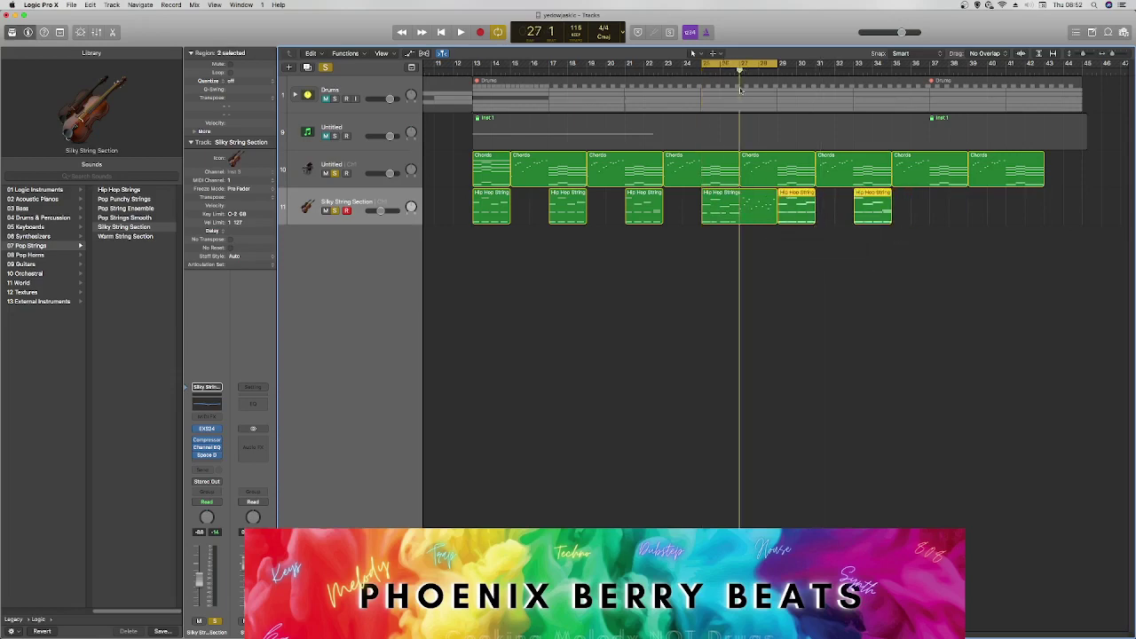
left_click(757, 220)
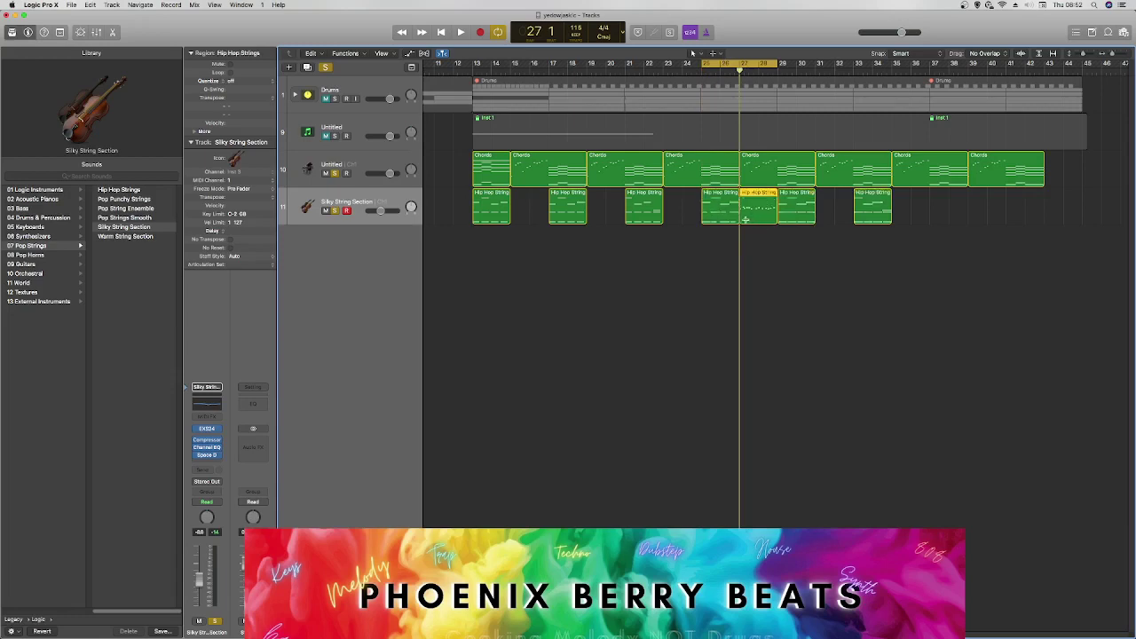
Copy the two-bar melody region at bar 27 to bars 31, 35, 15, 19 and 23 on the strings track.
left_click_drag(754, 219, 898, 206)
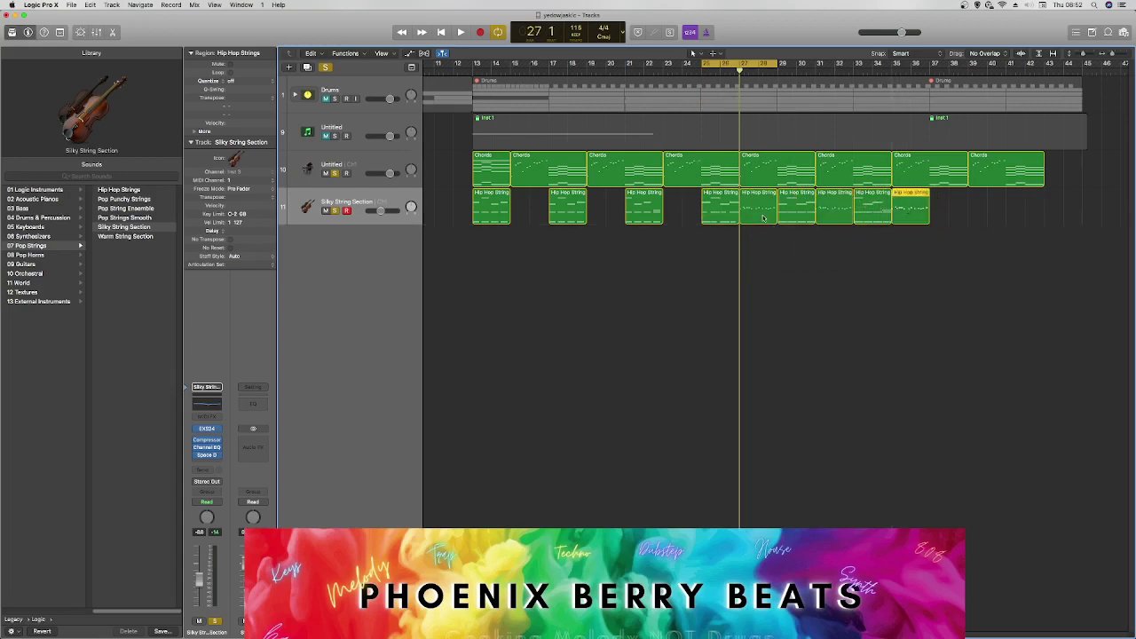
left_click_drag(762, 217, 685, 210)
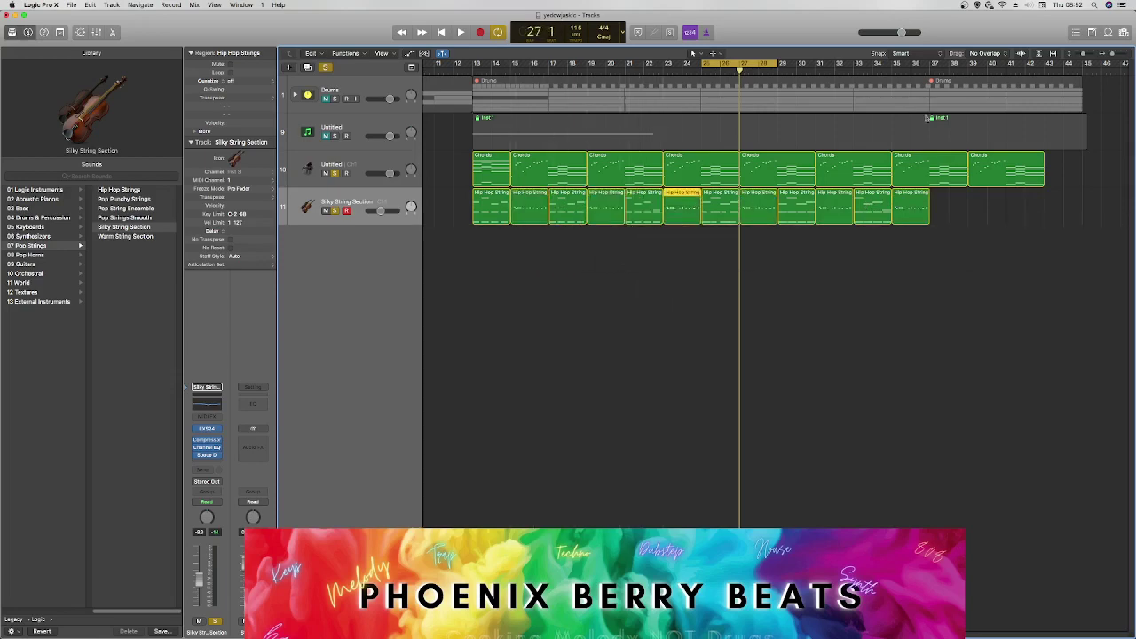
Join the six string regions between bars 13 and 25 into one region.
left_click_drag(676, 251, 529, 223)
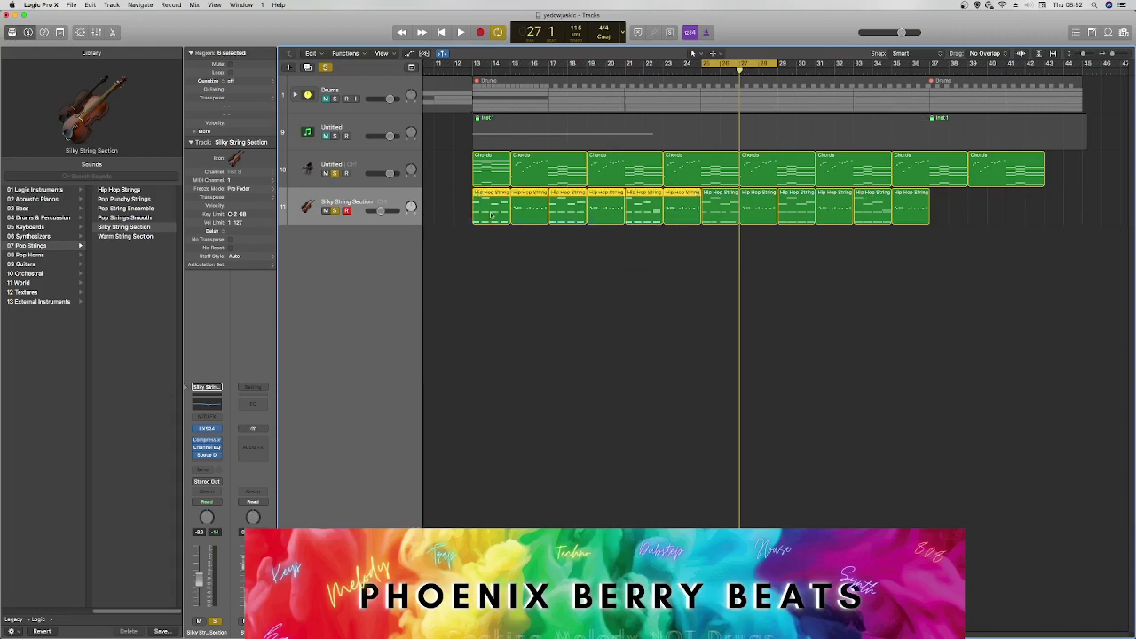
right_click(508, 212)
left_click(528, 234)
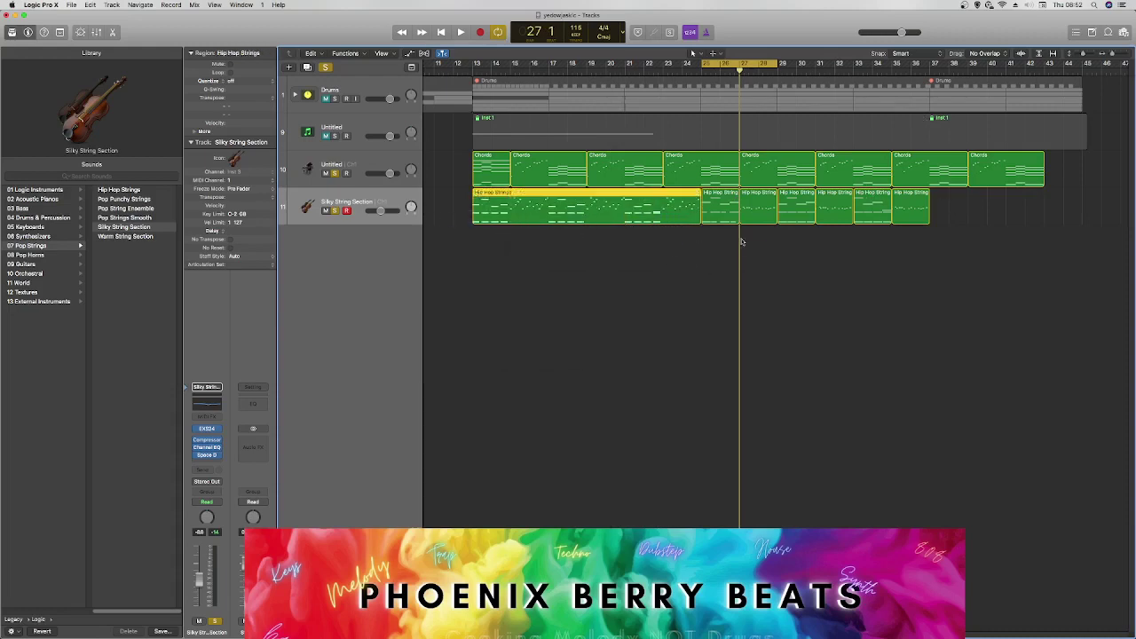
Join the six string regions between bars 25 and 37 into one region.
left_click_drag(727, 236, 910, 217)
right_click(909, 208)
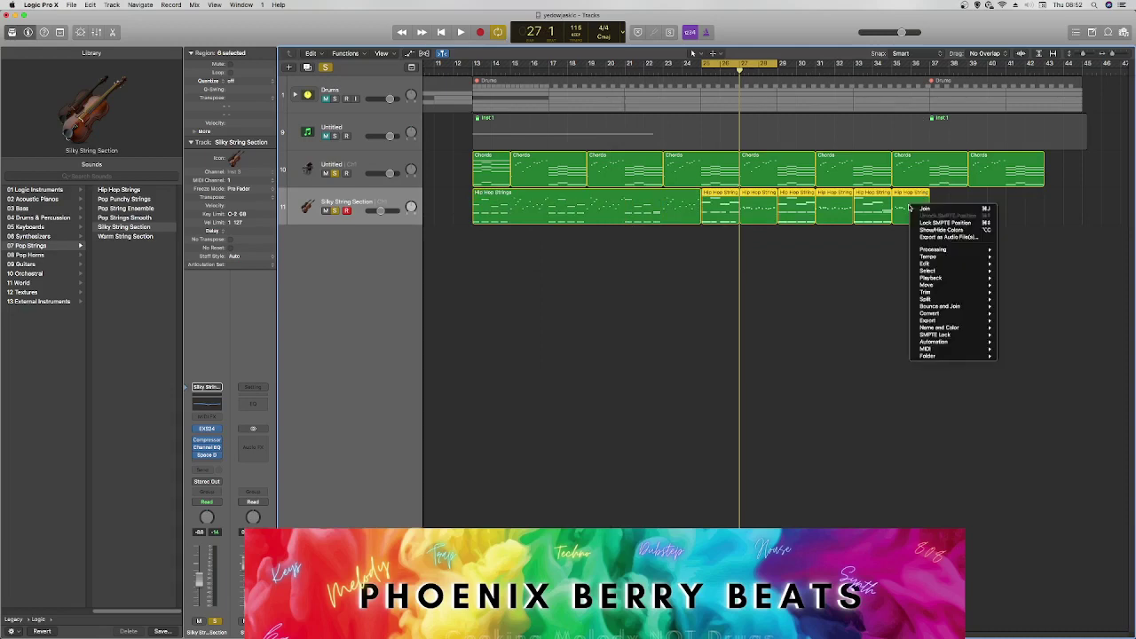
left_click(925, 209)
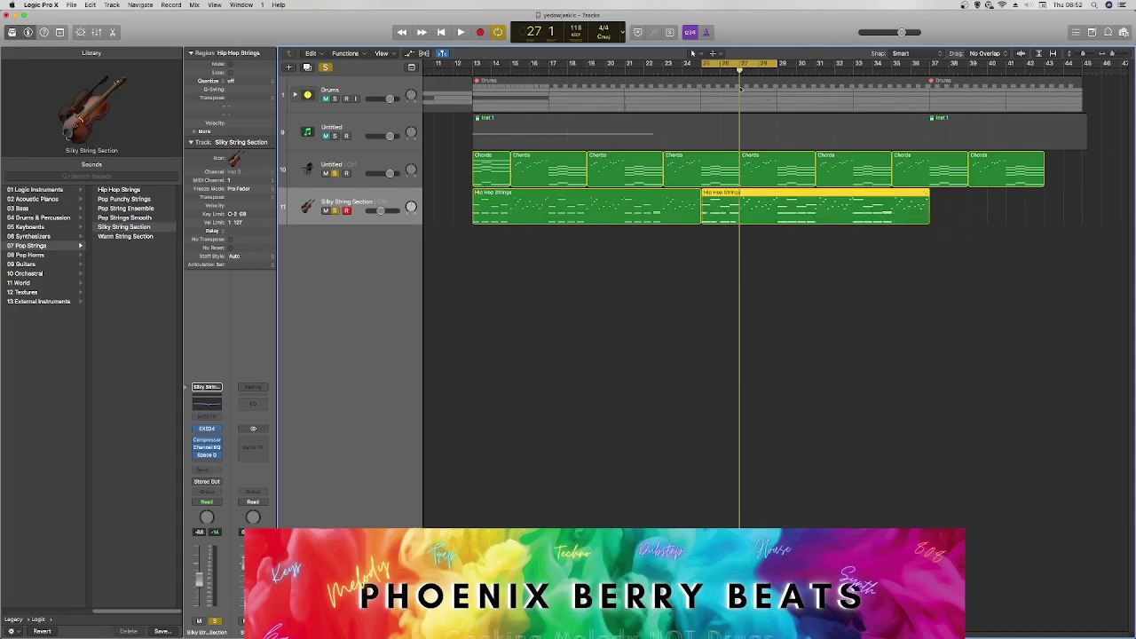
Loop bars 13 to 36, start playback, and unmute and solo the Untitled track holding the Inst 1 region.
left_click_drag(476, 67, 930, 116)
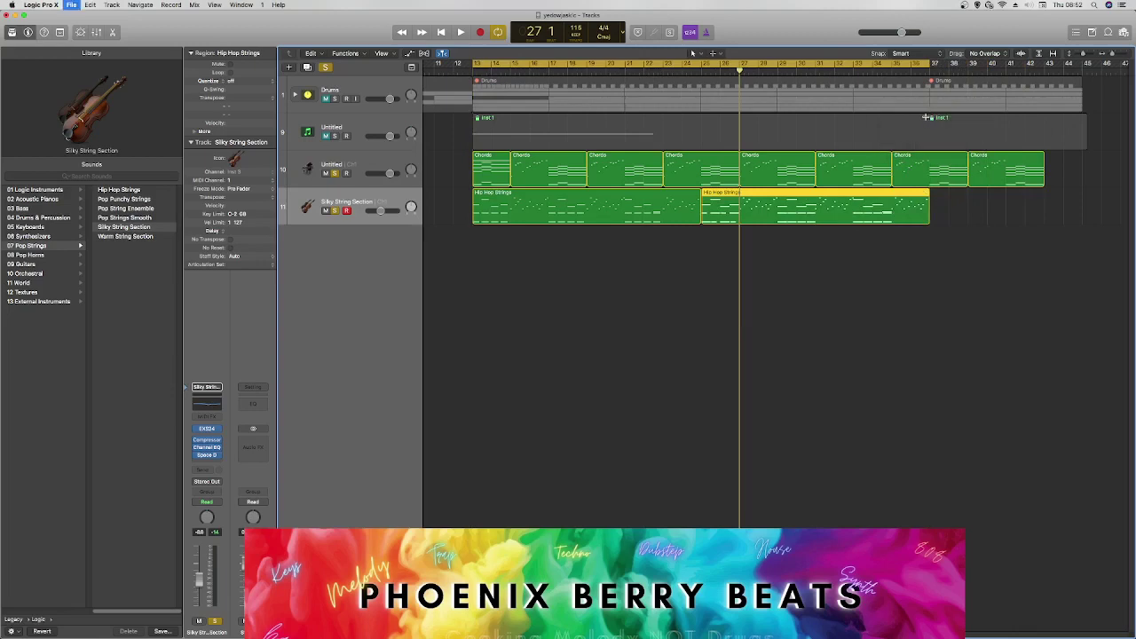
key("space")
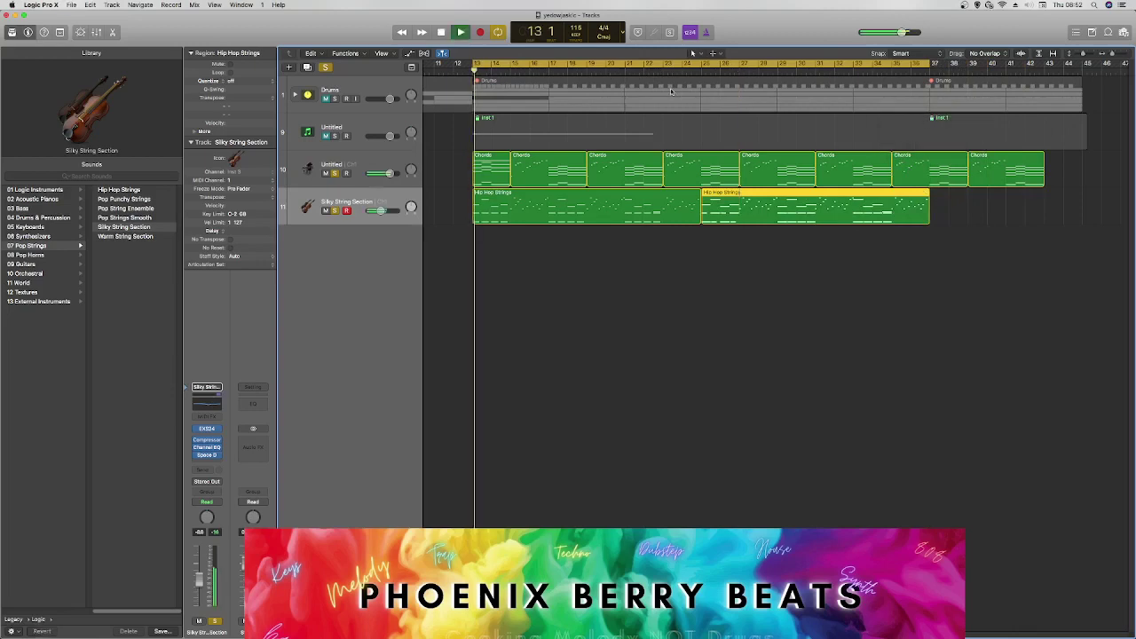
left_click(327, 136)
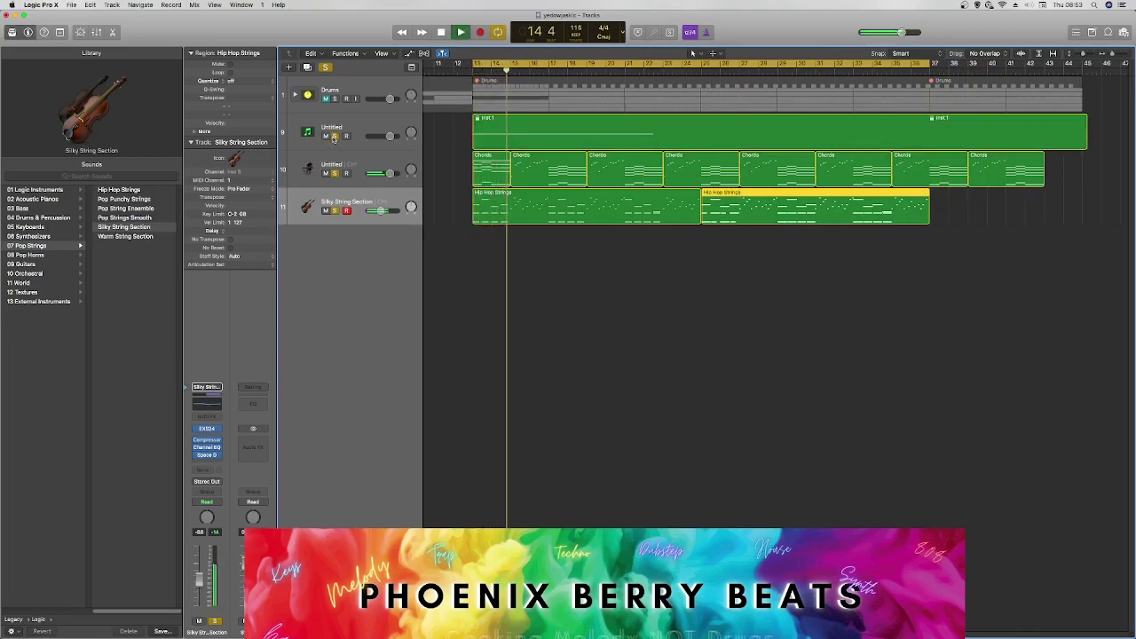
Check the ChilloutEngine instrument on the Untitled track holding the Inst 1 regions, and delete those regions along with the track.
left_click(334, 136)
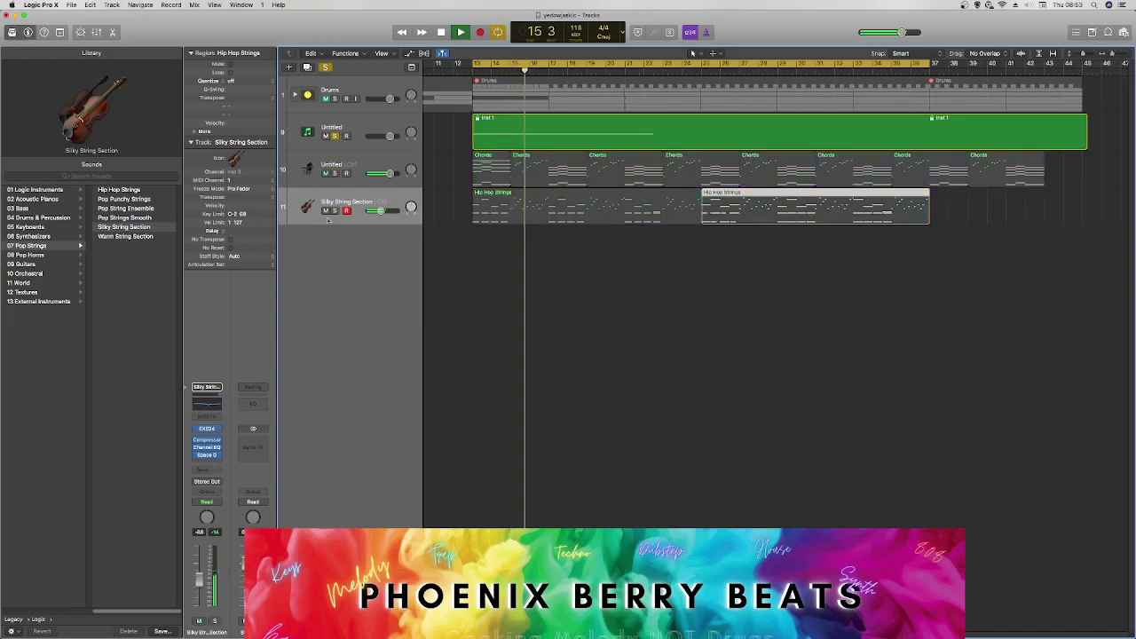
key("space")
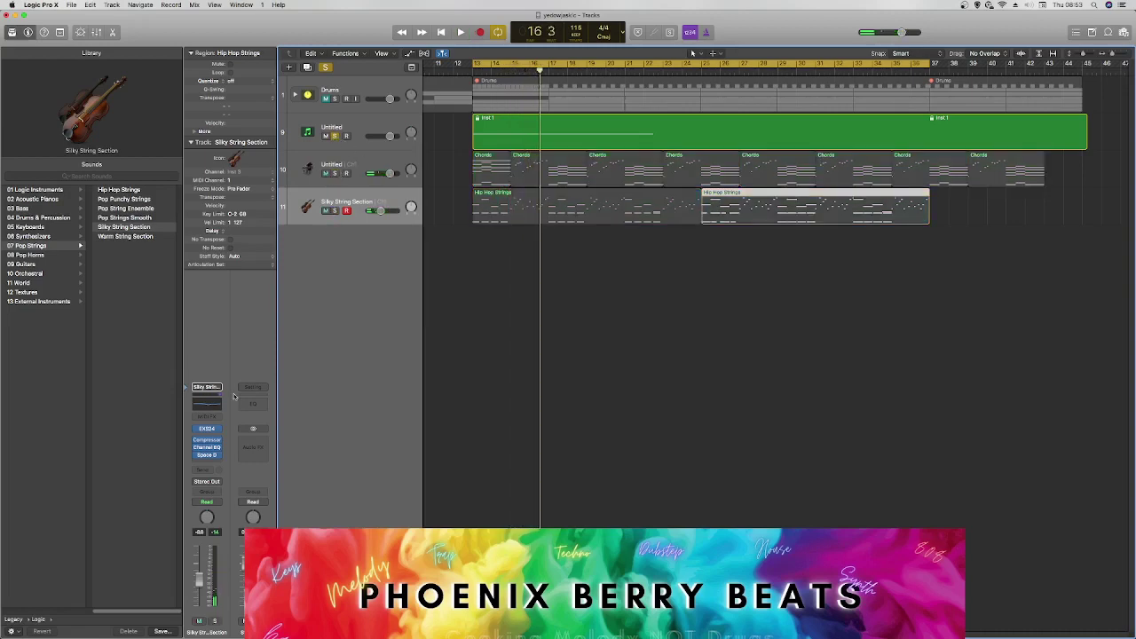
left_click(351, 125)
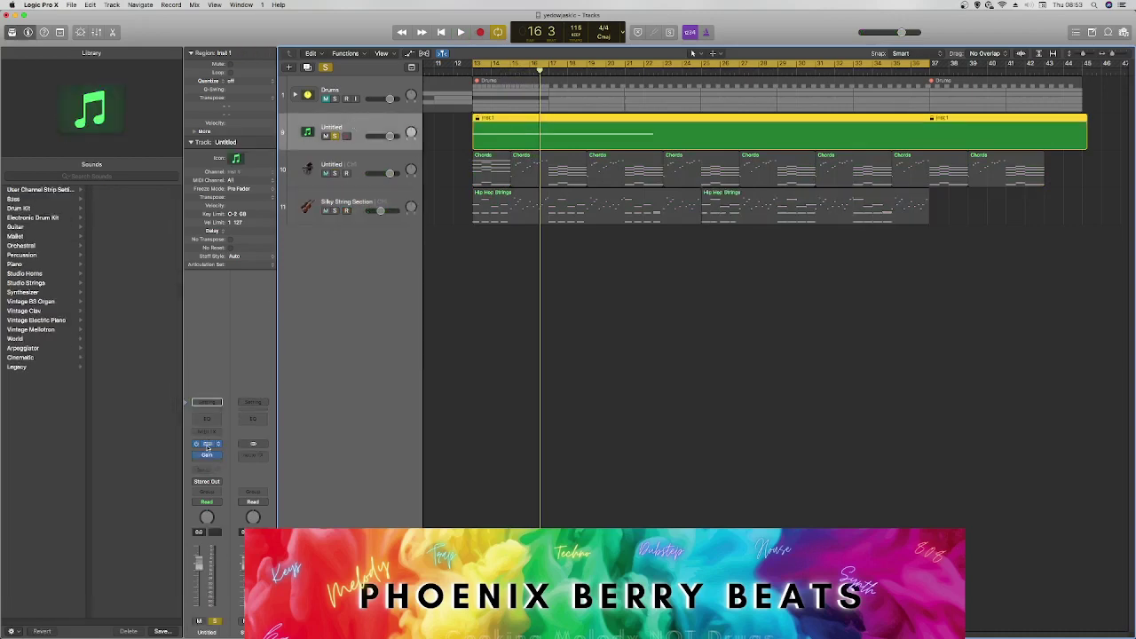
left_click(207, 445)
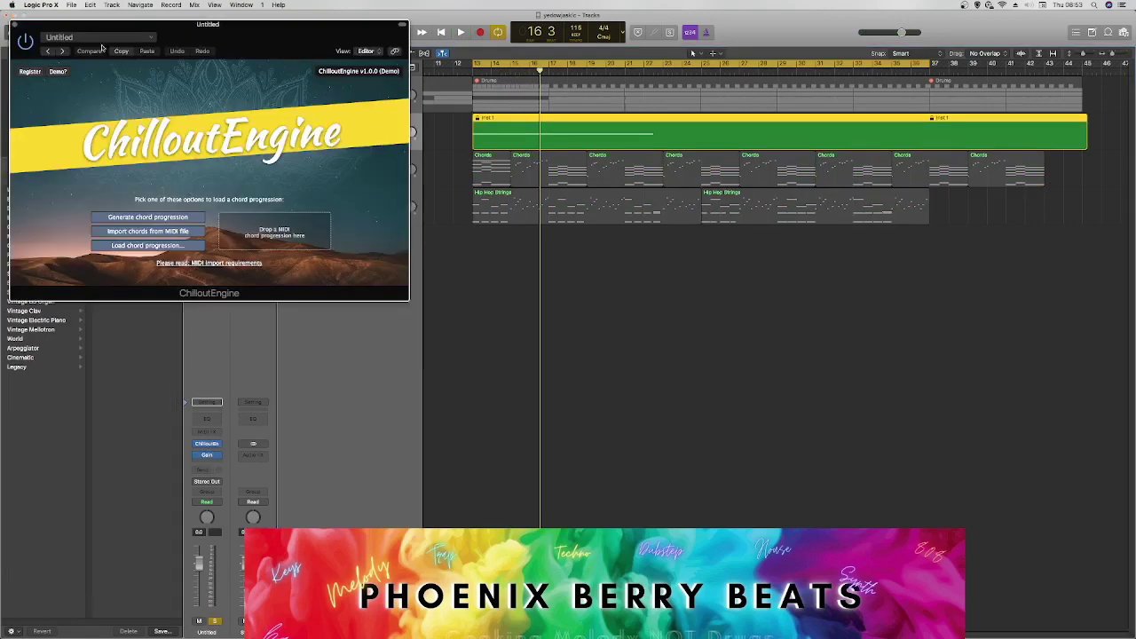
left_click(16, 24)
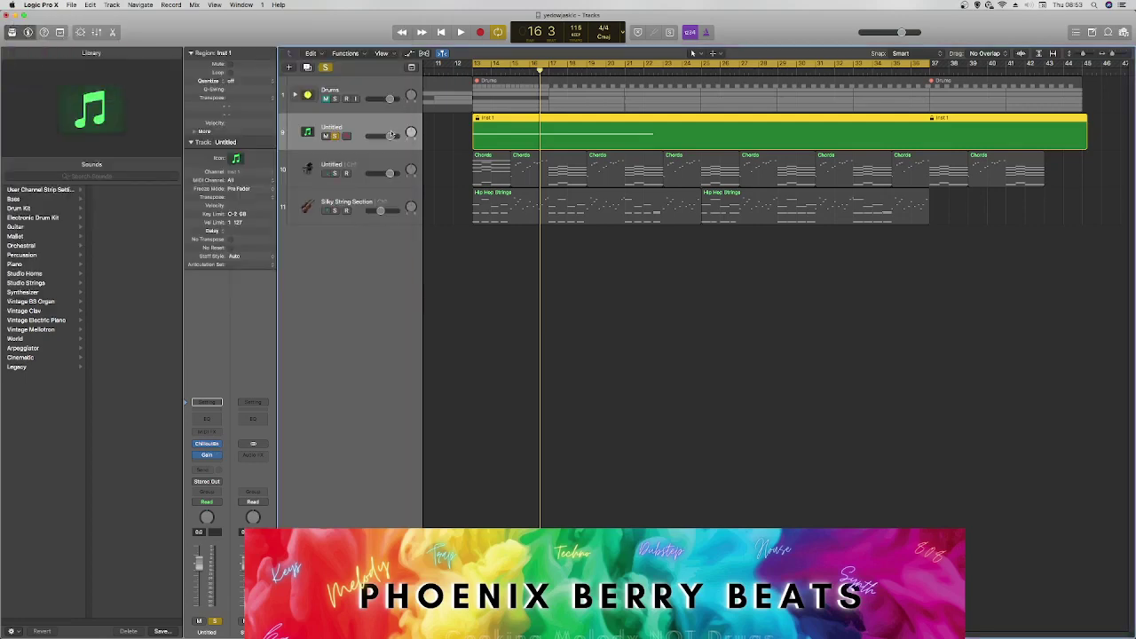
key("Delete")
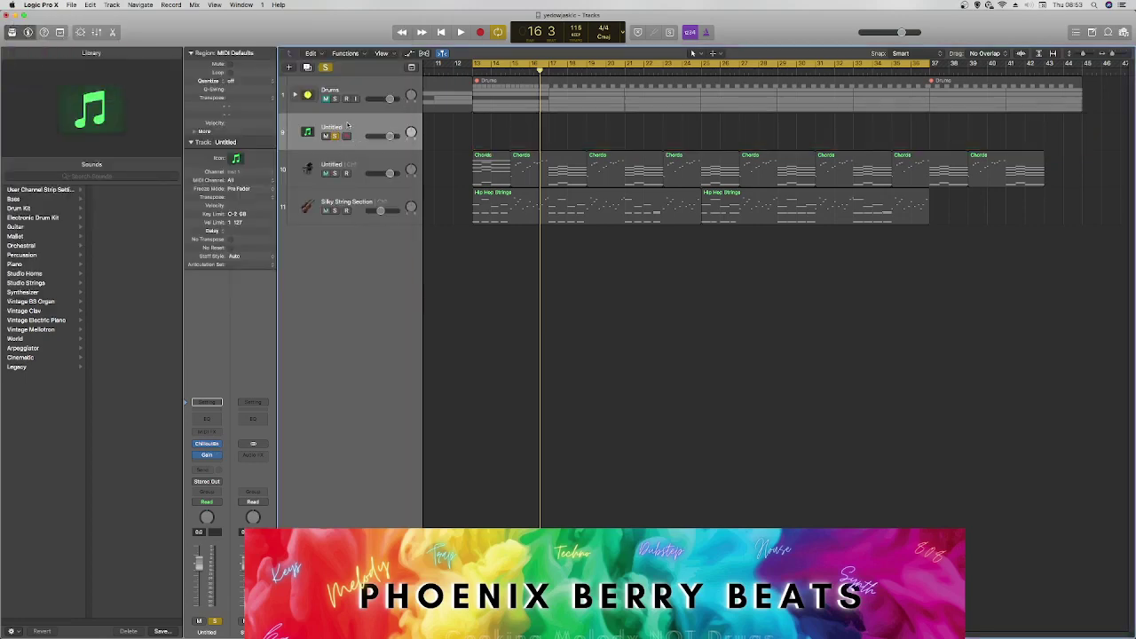
key("super+BackSpace")
Unmute the Drums stack, play the loop from bar 13, lower the stack's volume and expand it to show its individual tracks.
left_click(325, 97)
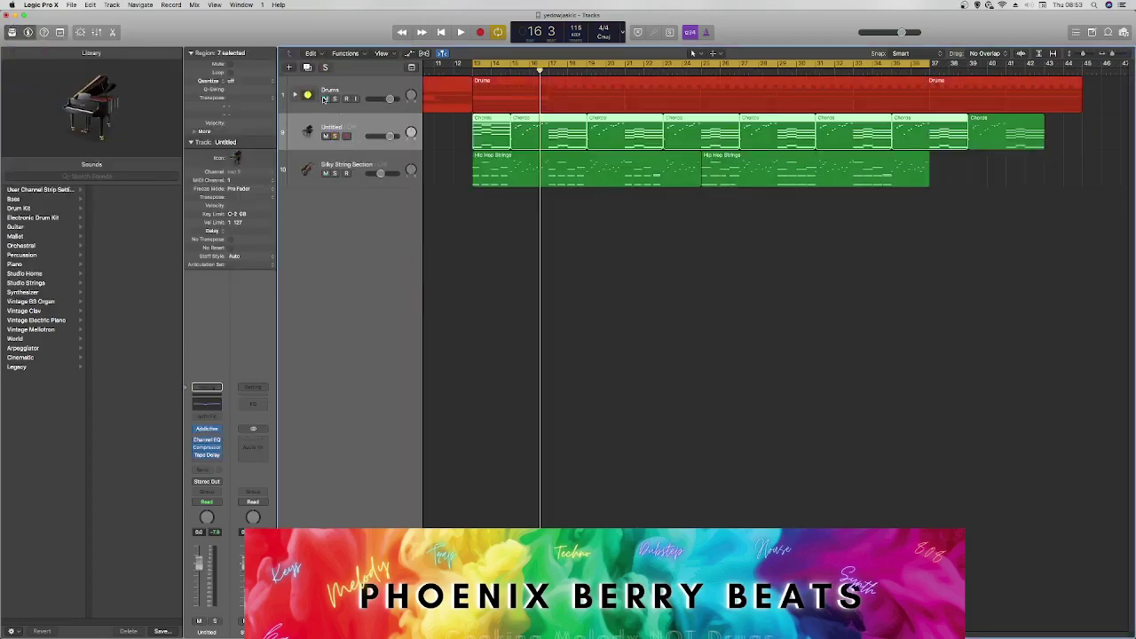
key("space")
left_click_drag(390, 98, 383, 97)
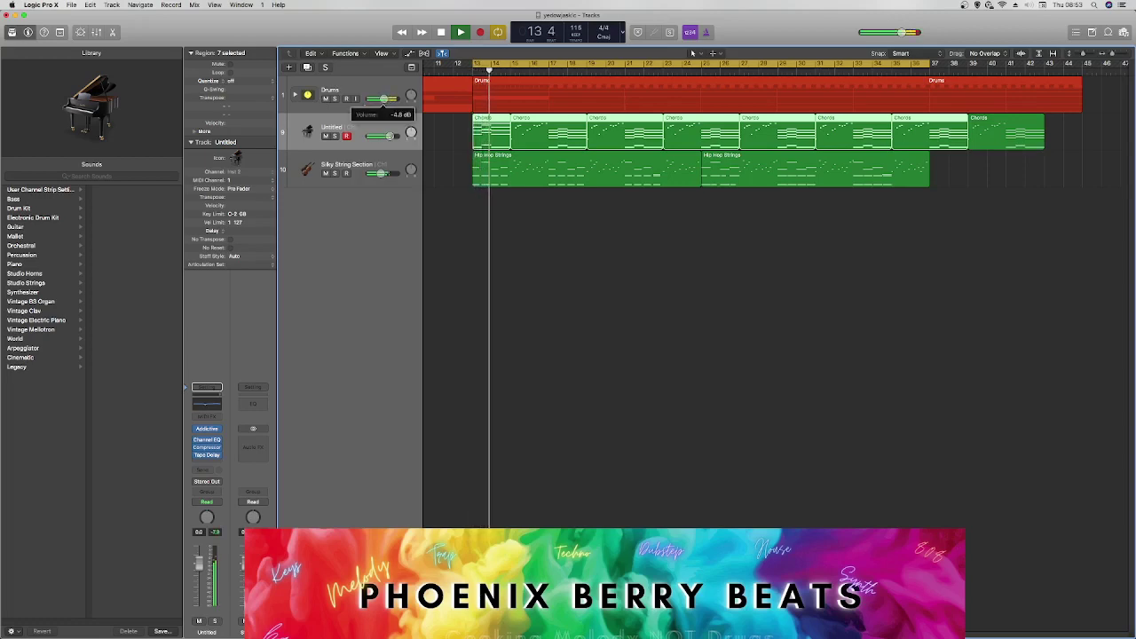
left_click(297, 95)
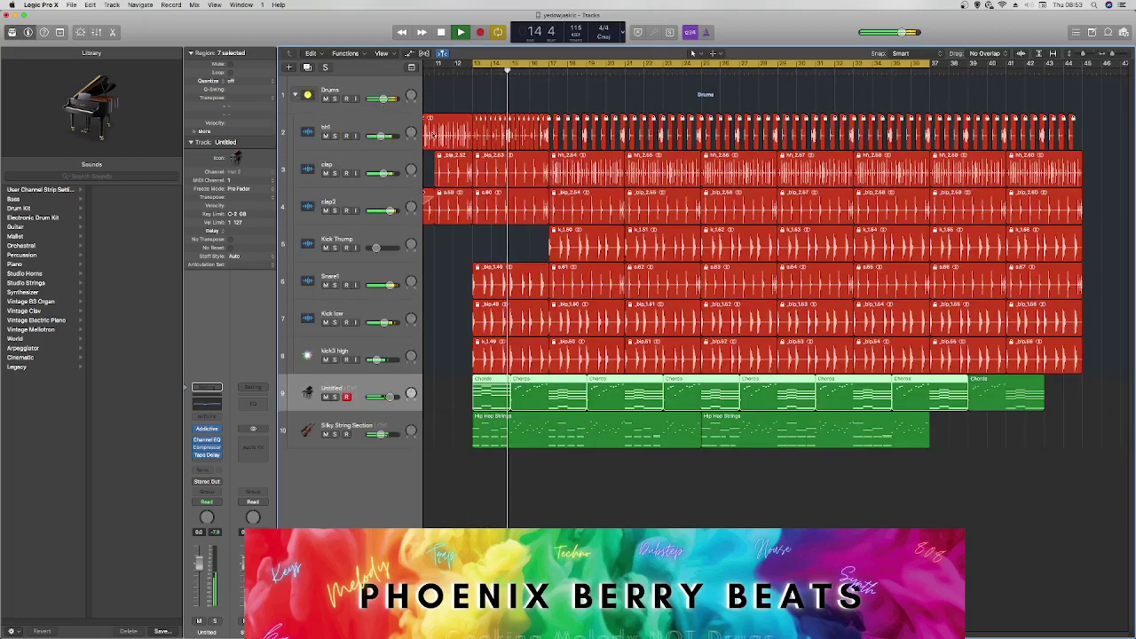
left_click_drag(384, 98, 380, 99)
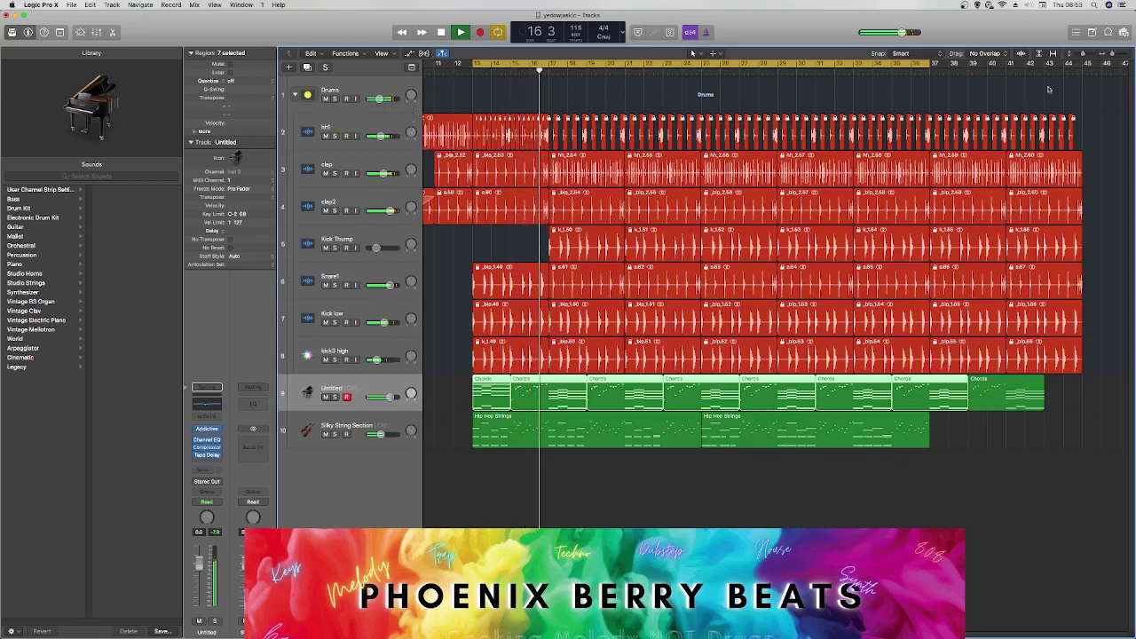
left_click(1109, 55)
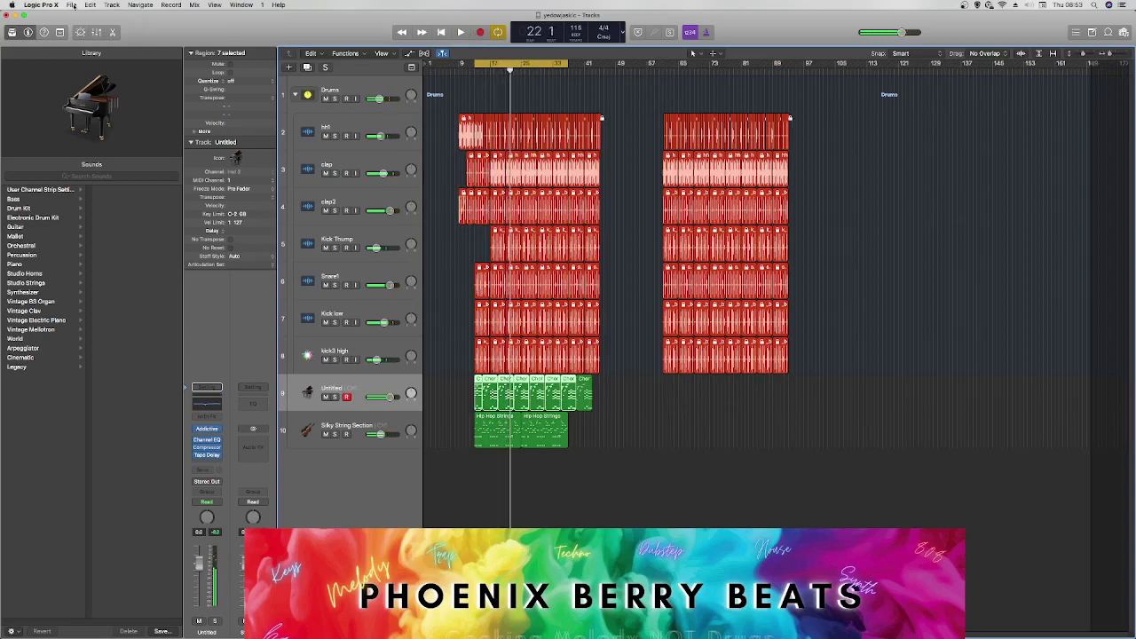
Save the current project and open the Tech House Ms Dynamite 125bpm project from the Logic folder, closing the current one.
left_click(73, 5)
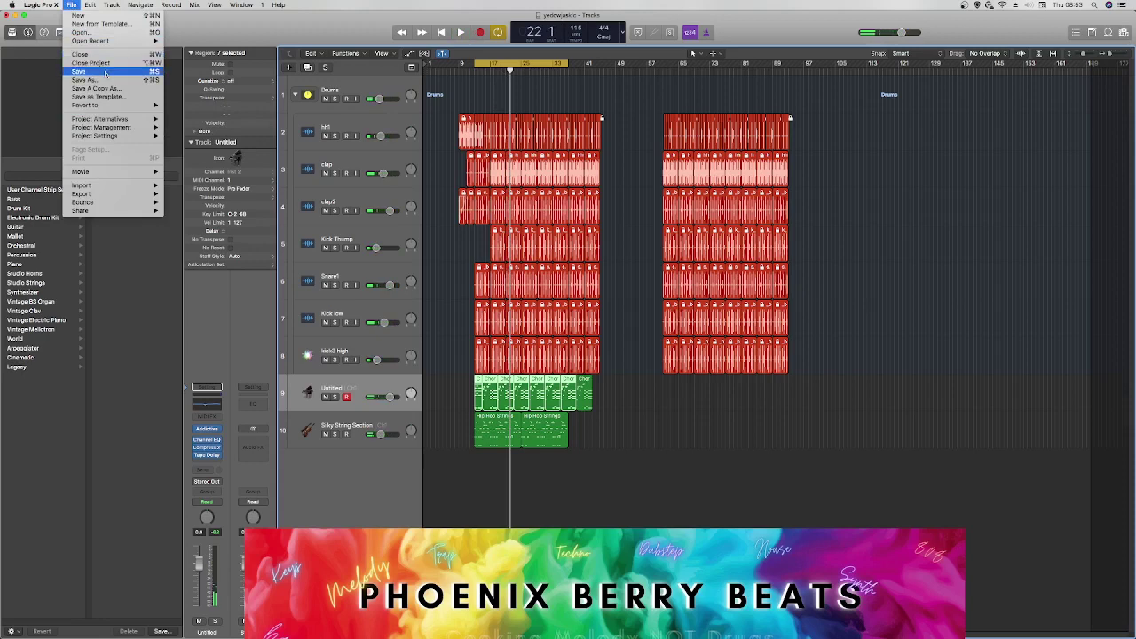
left_click(102, 72)
left_click(71, 4)
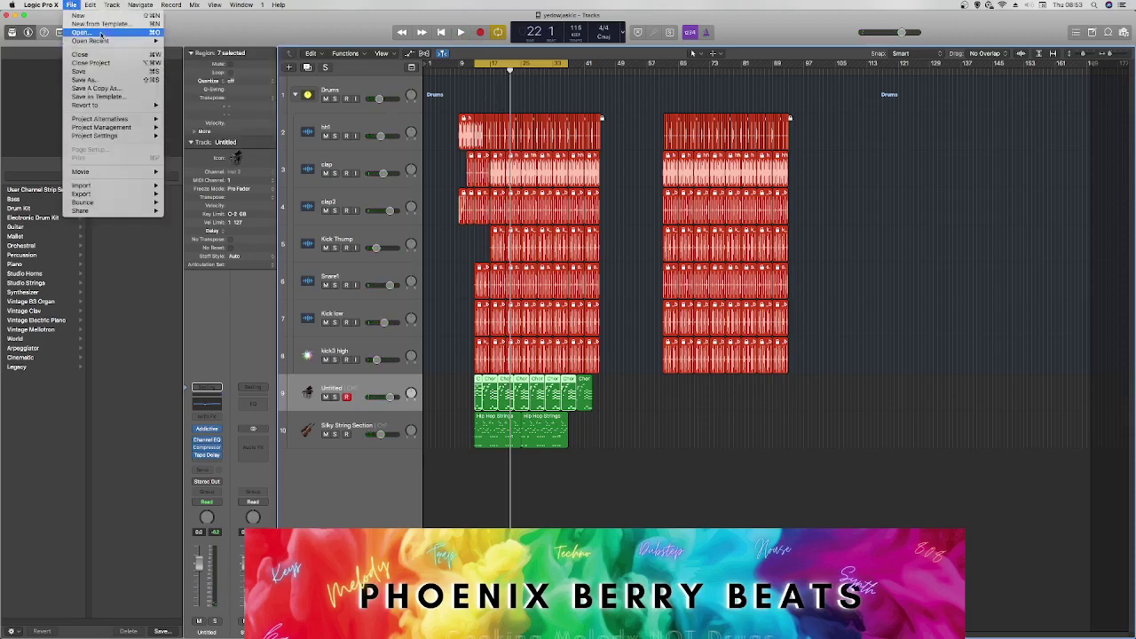
left_click(101, 23)
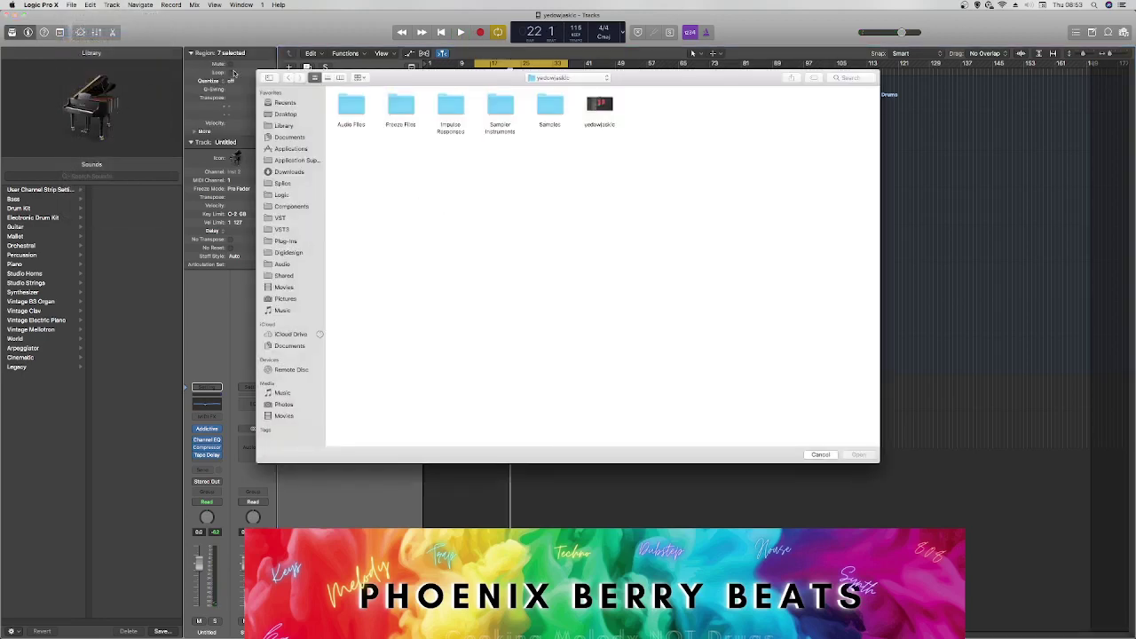
left_click(284, 195)
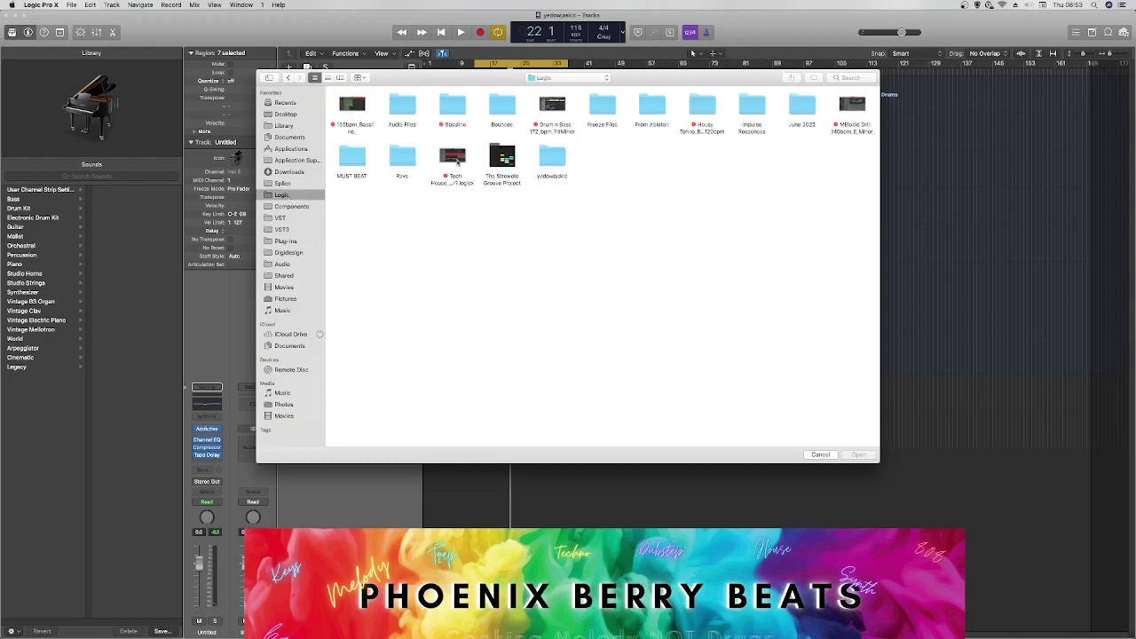
double_click(457, 160)
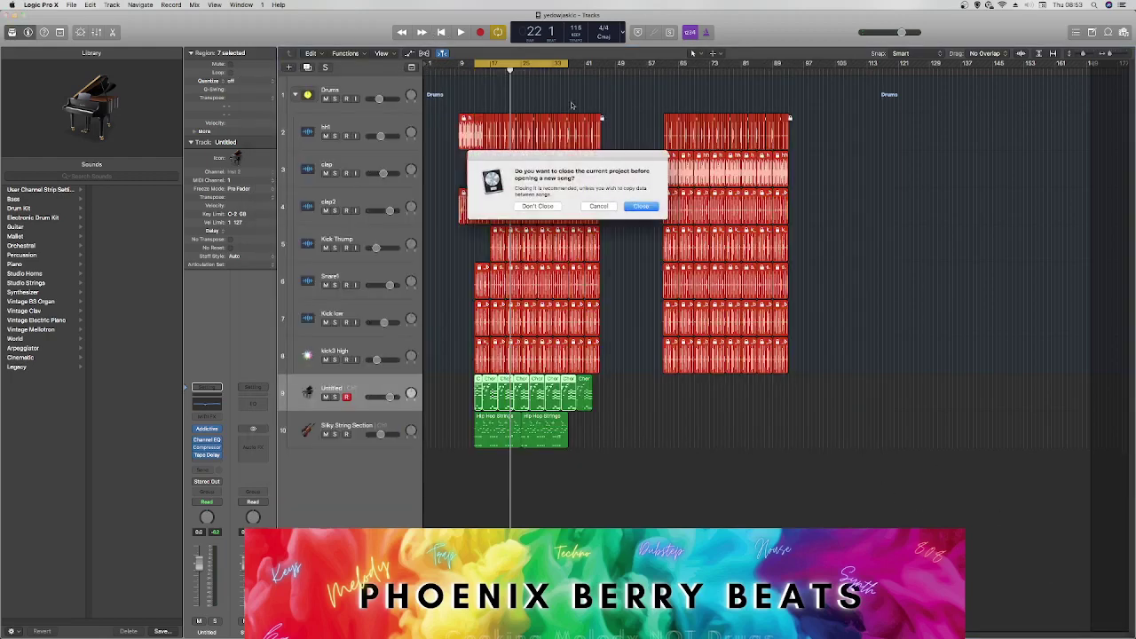
left_click(641, 207)
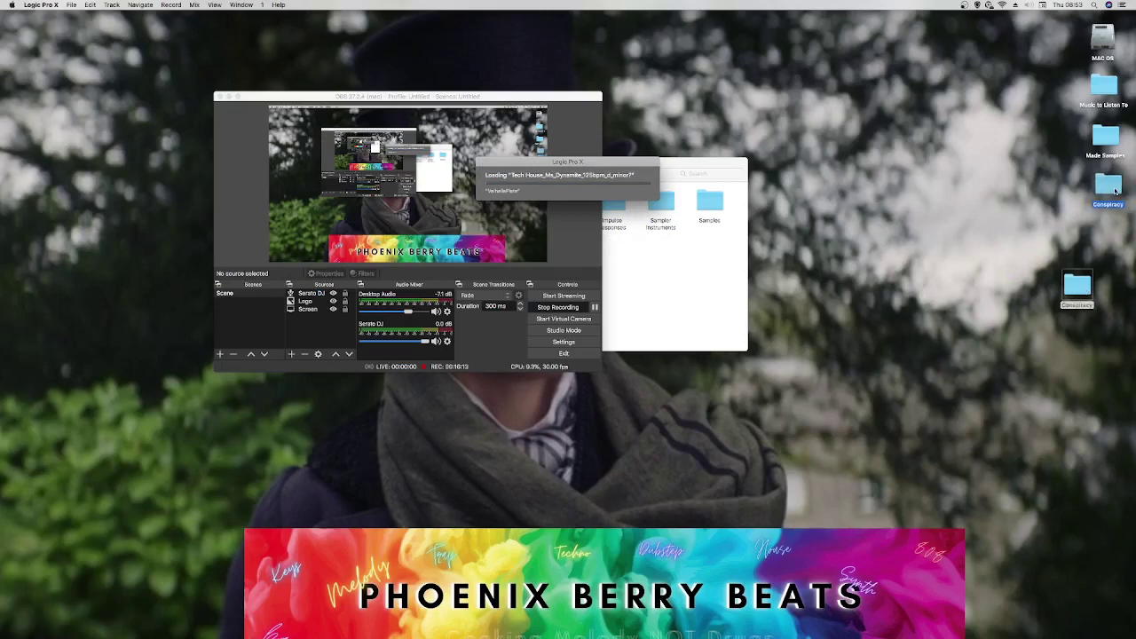
Place the Conspiracy folder in line with the other desktop folders and close the open project folder window.
left_click_drag(1115, 193, 1111, 194)
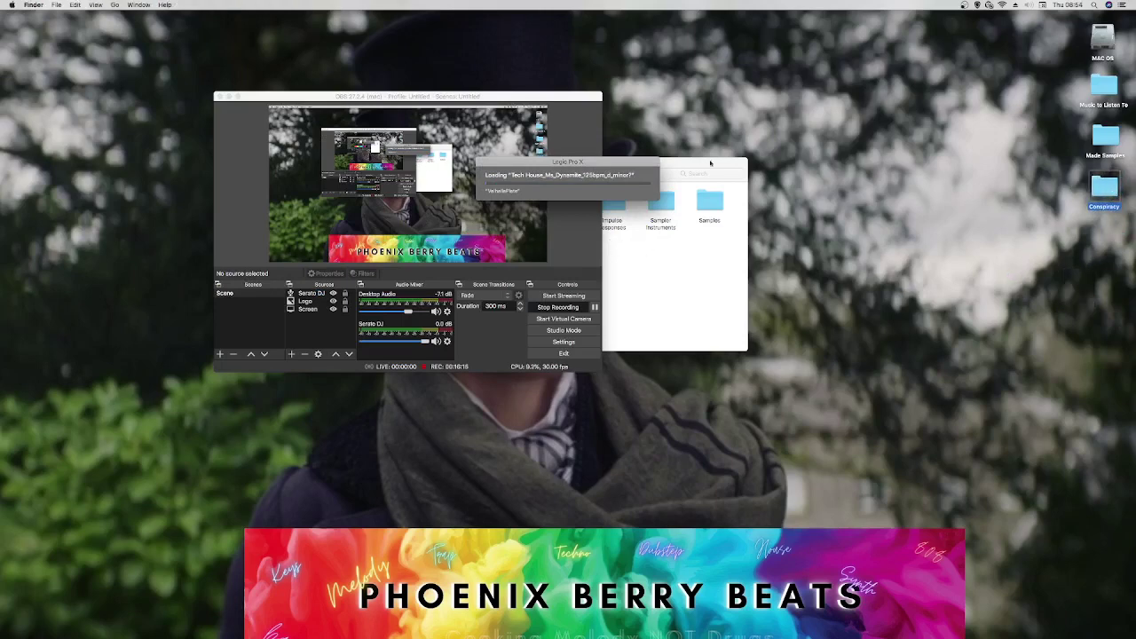
left_click(659, 229)
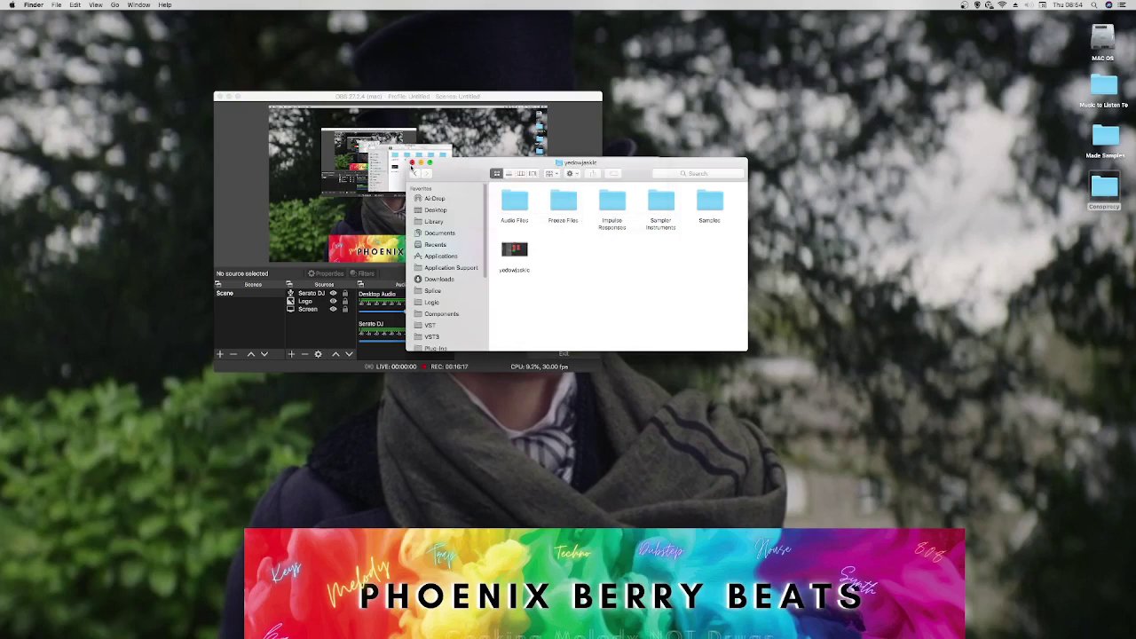
left_click(412, 164)
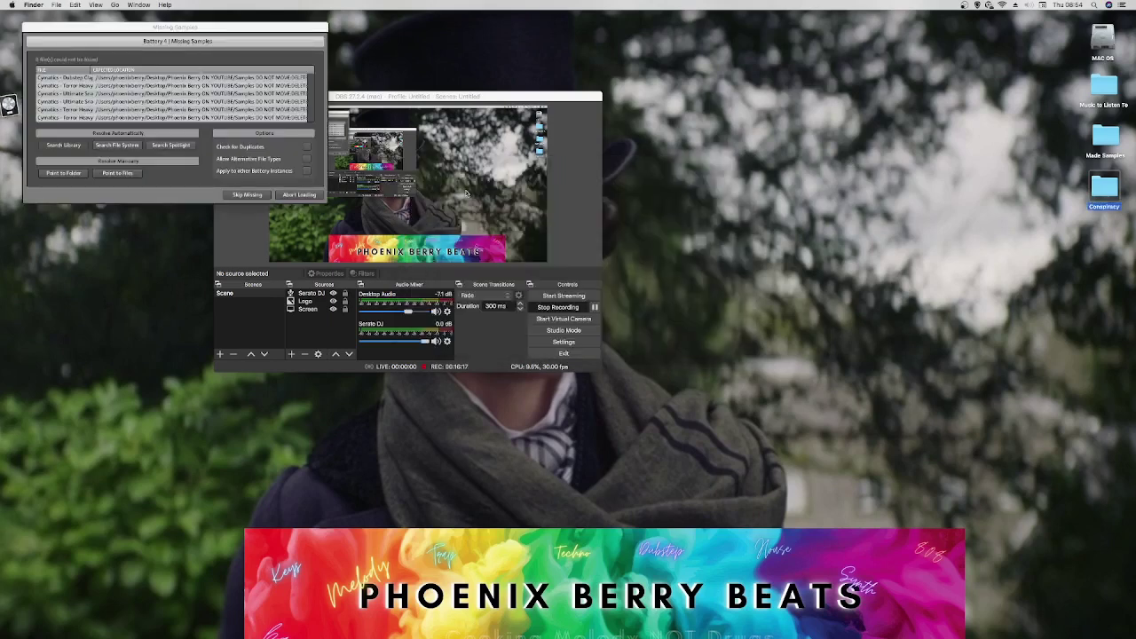
Skip Battery 4's missing samples, turn on looping and play the Tech House project from bar 1.
left_click(254, 195)
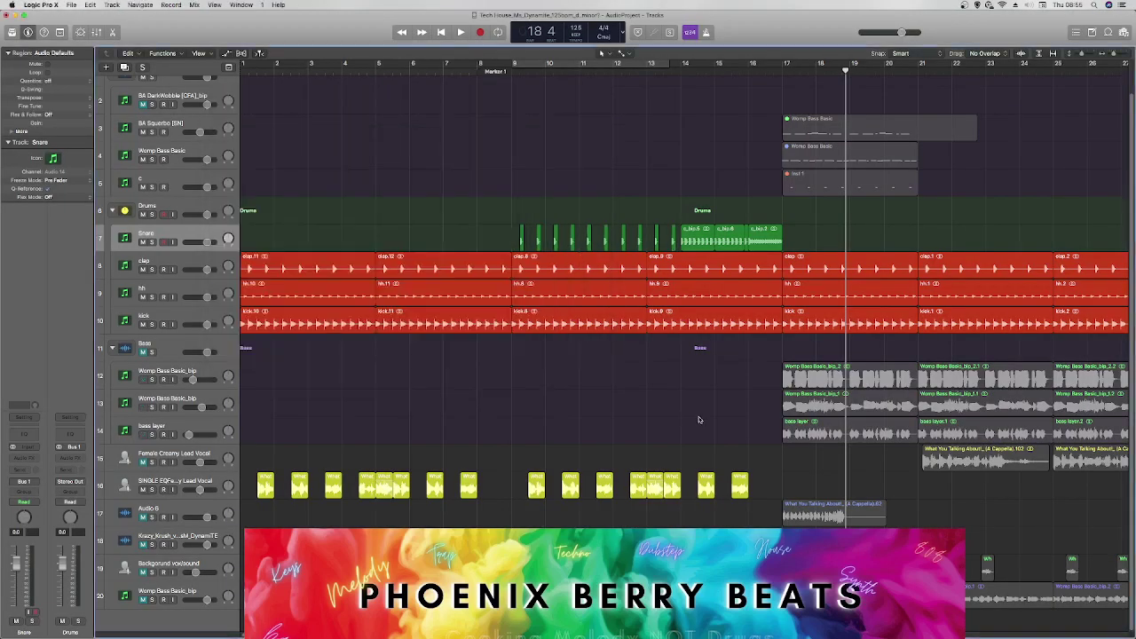
key("space")
key("space")
key("z")
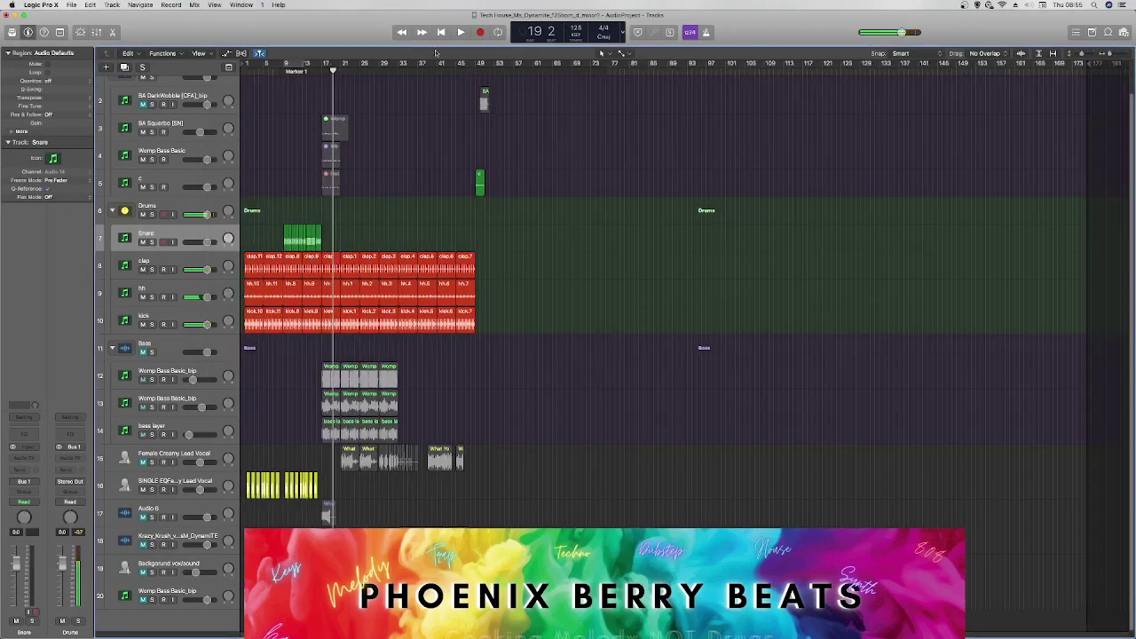
left_click(486, 65)
key("space")
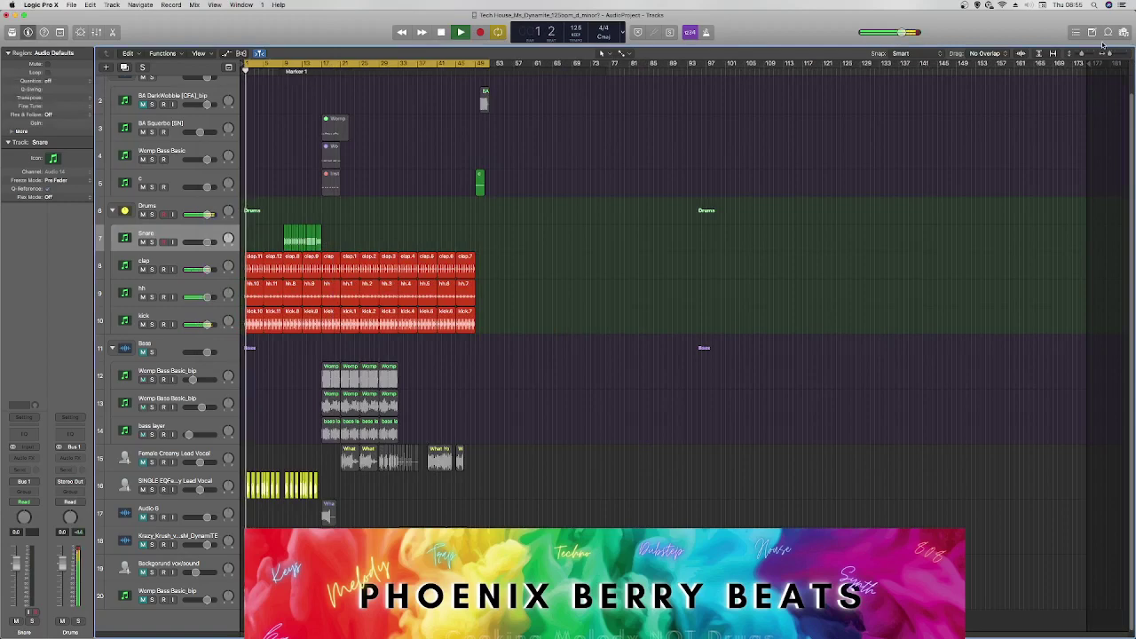
key("z")
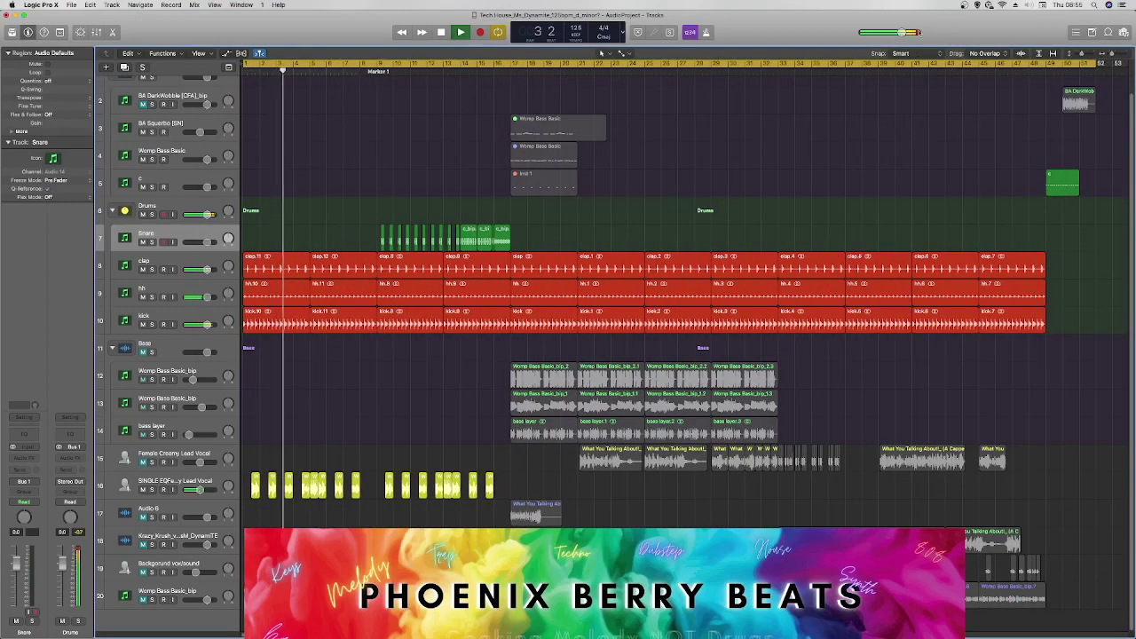
Automate the SINGLE EQ female lead vocal's volume to rise gradually from bar 1 to about -5 dB at bar 16.
key("a")
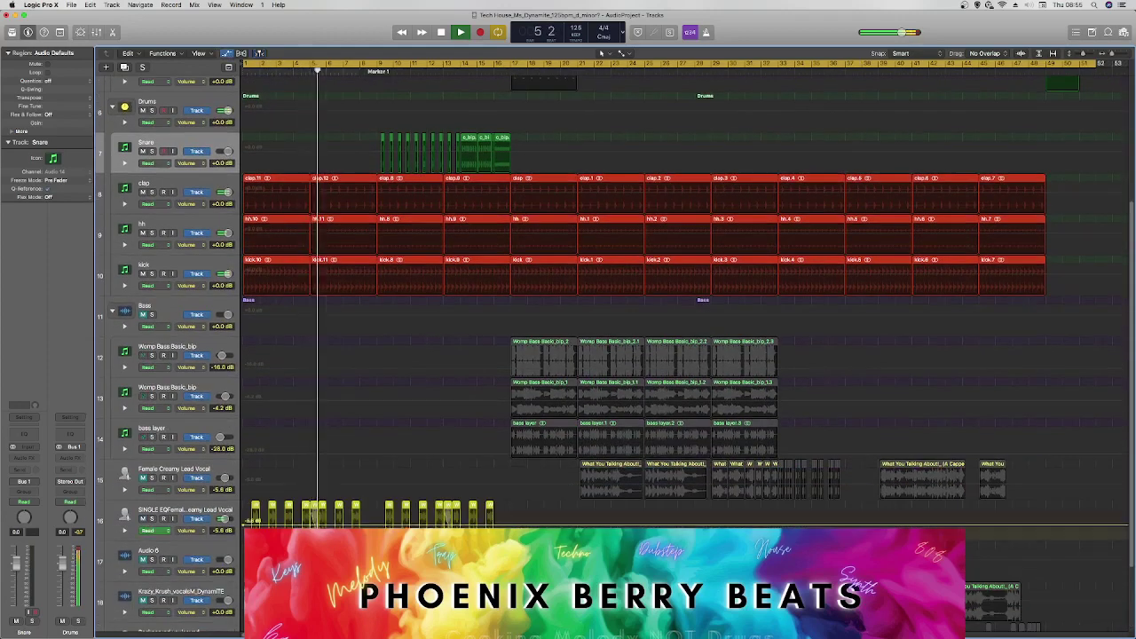
left_click(496, 524)
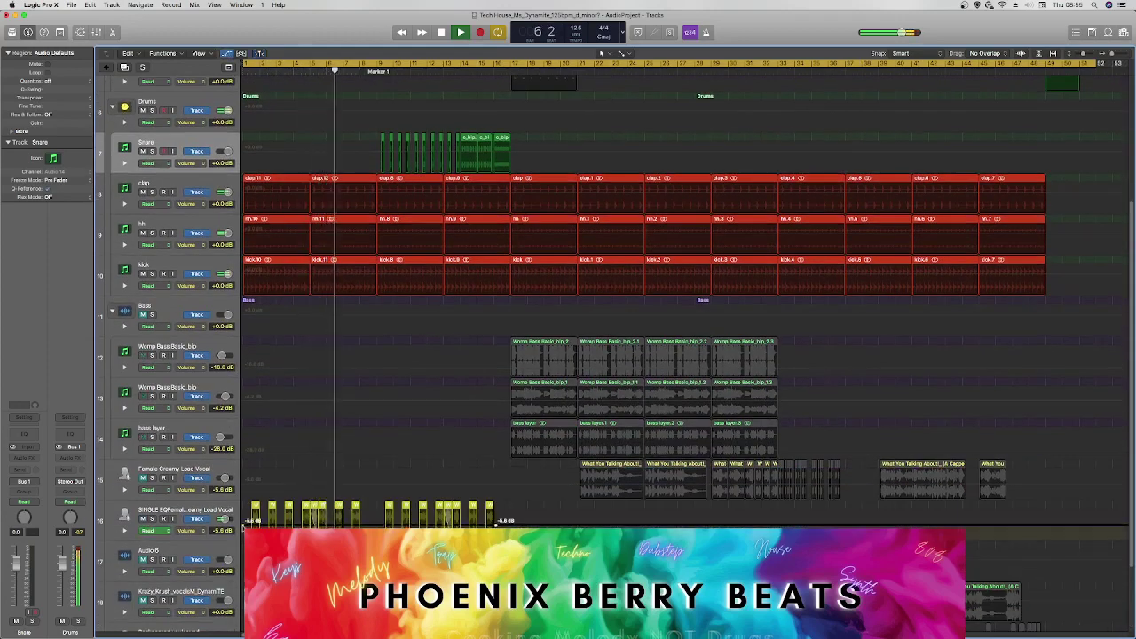
left_click_drag(243, 525, 243, 536)
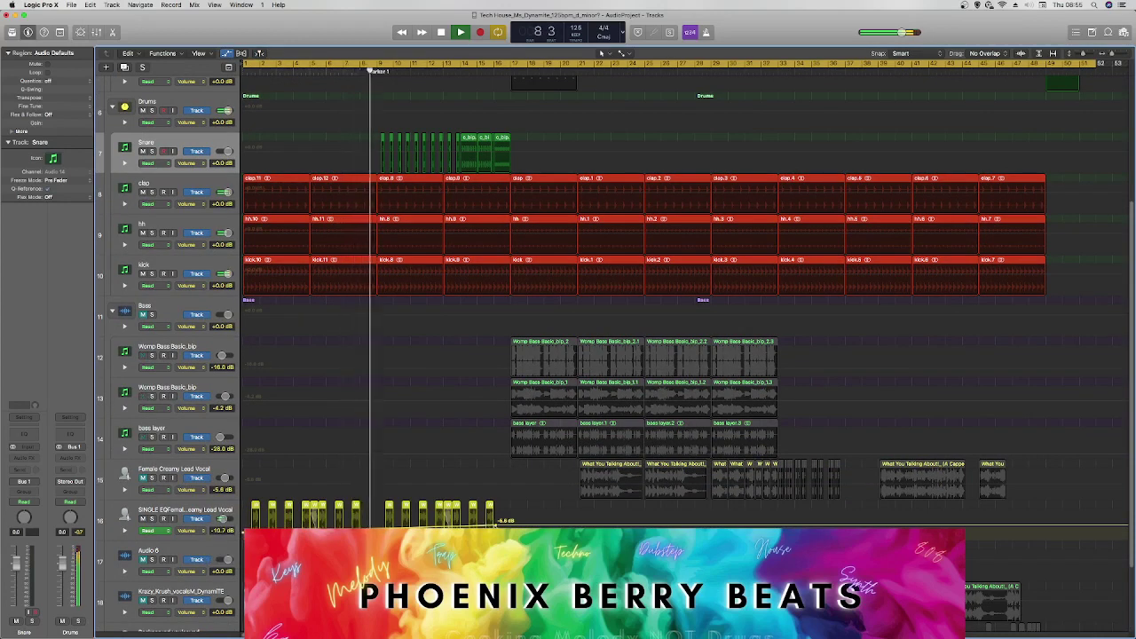
left_click_drag(495, 524, 493, 525)
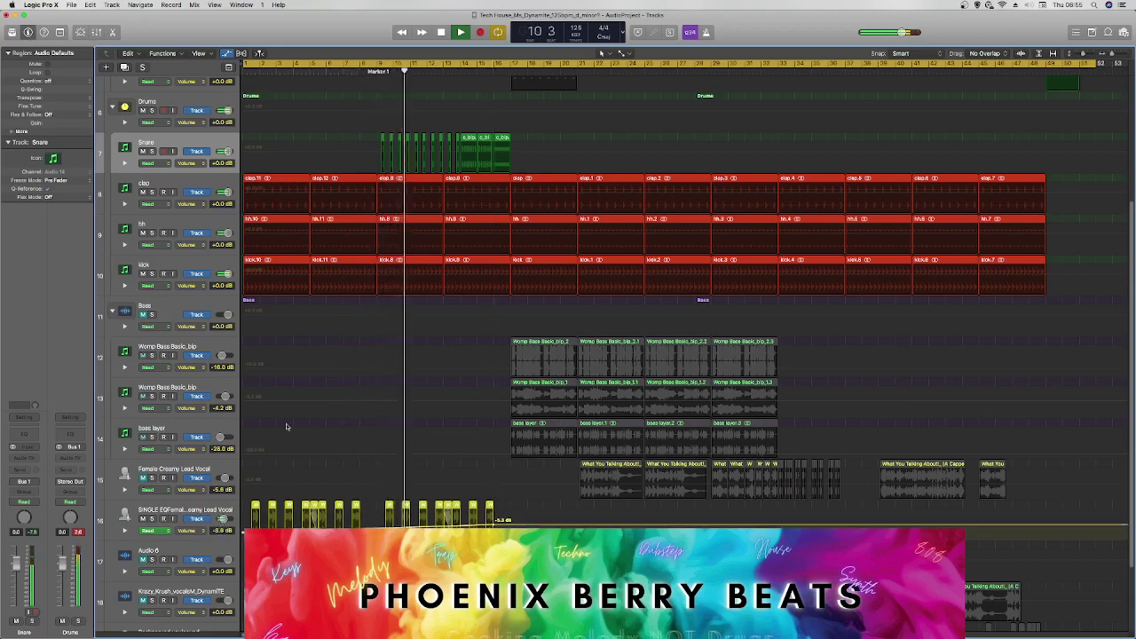
Lower the Snare track's volume to -4.8 dB and the clap track's to -2.1 dB, and hide the automation.
left_click(187, 203)
left_click(192, 139)
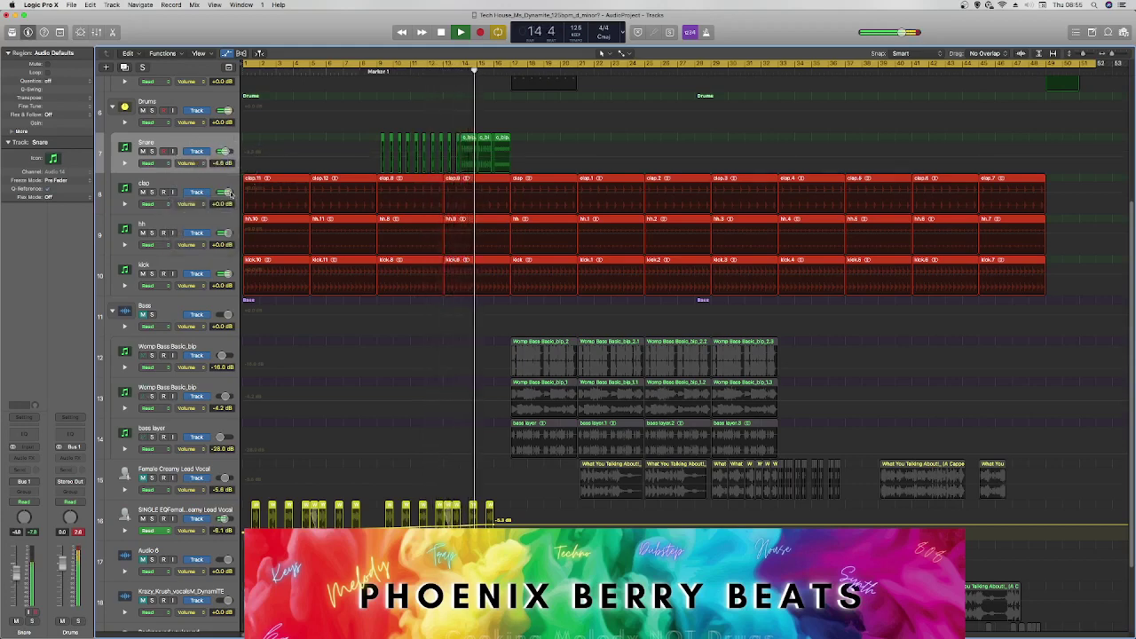
left_click_drag(228, 193, 225, 192)
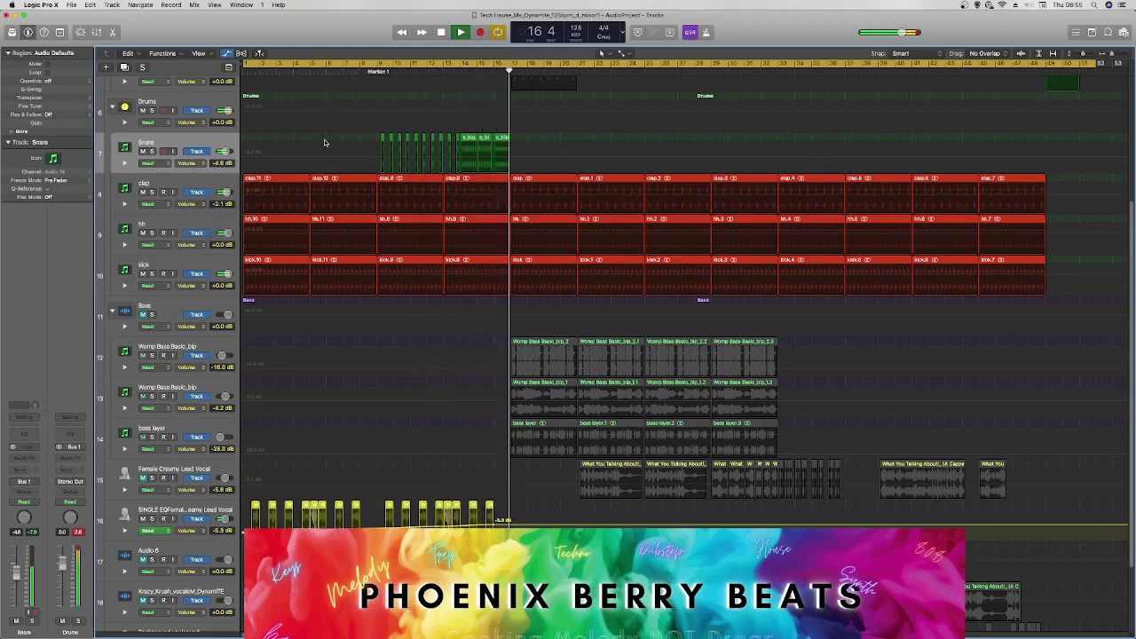
left_click(228, 54)
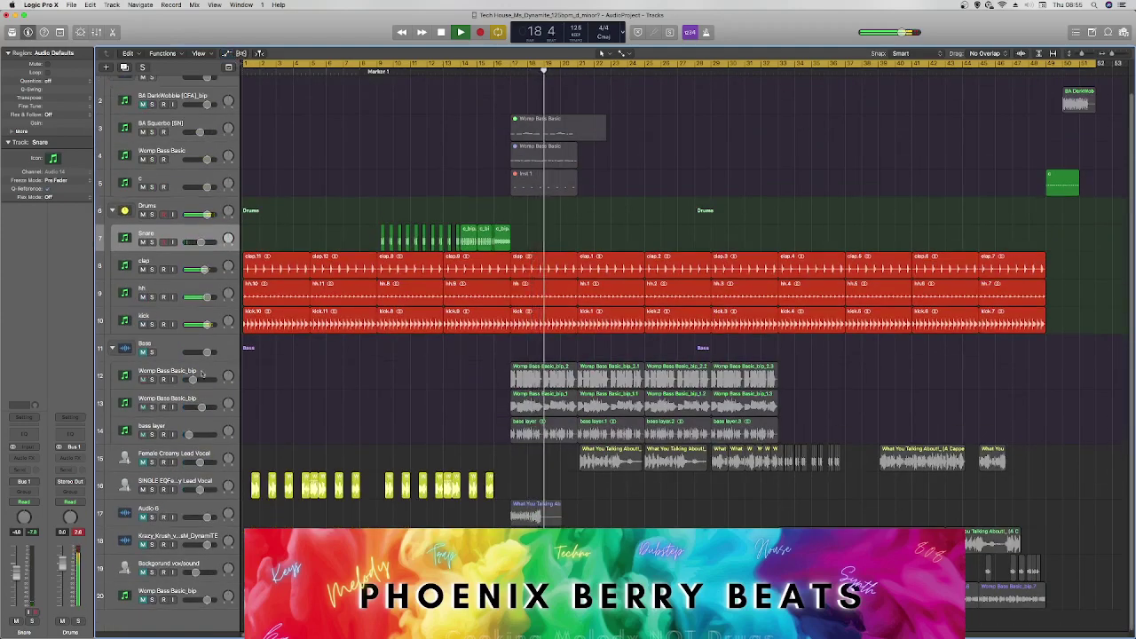
Unmute the Bass stack, play it with the drums from about bar 15, and solo the Bass stack.
left_click(145, 344)
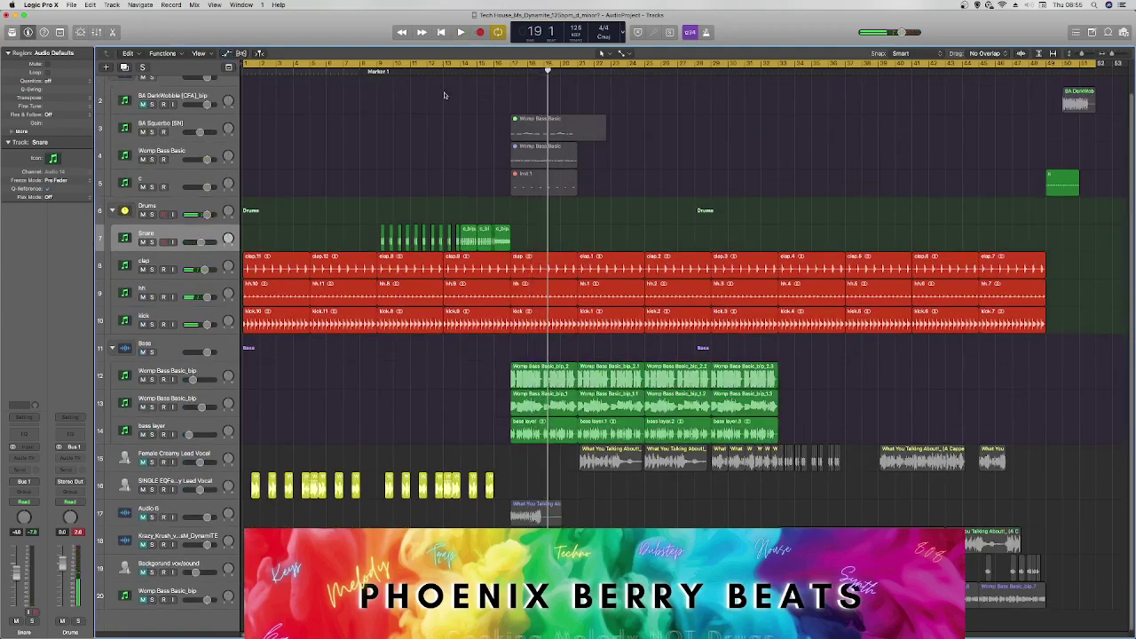
left_click(476, 70)
key("space")
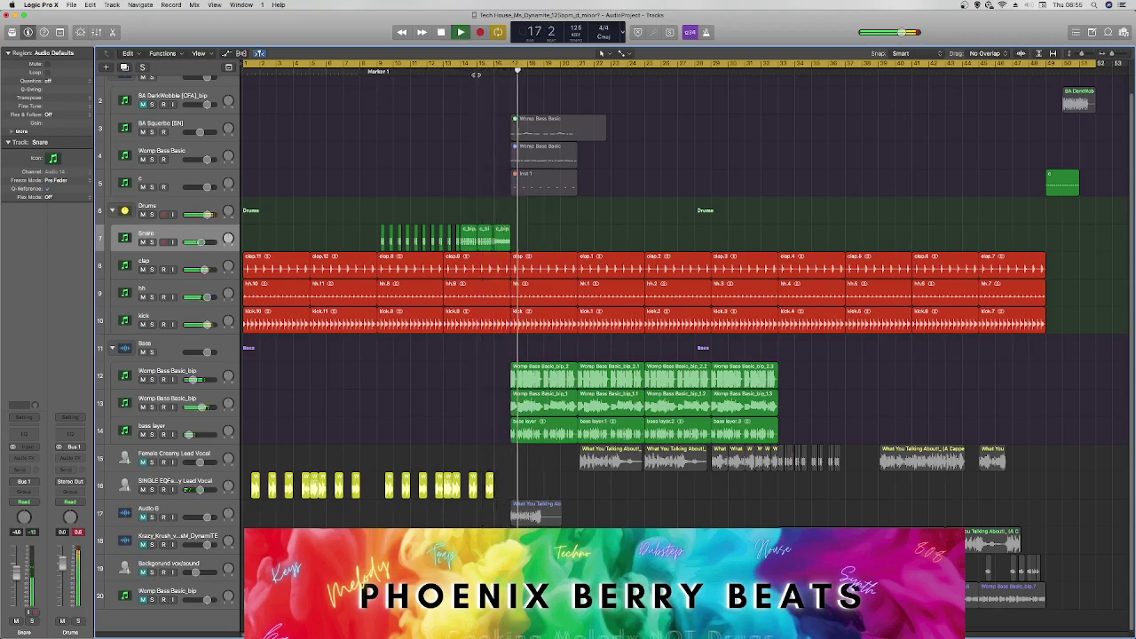
key("space")
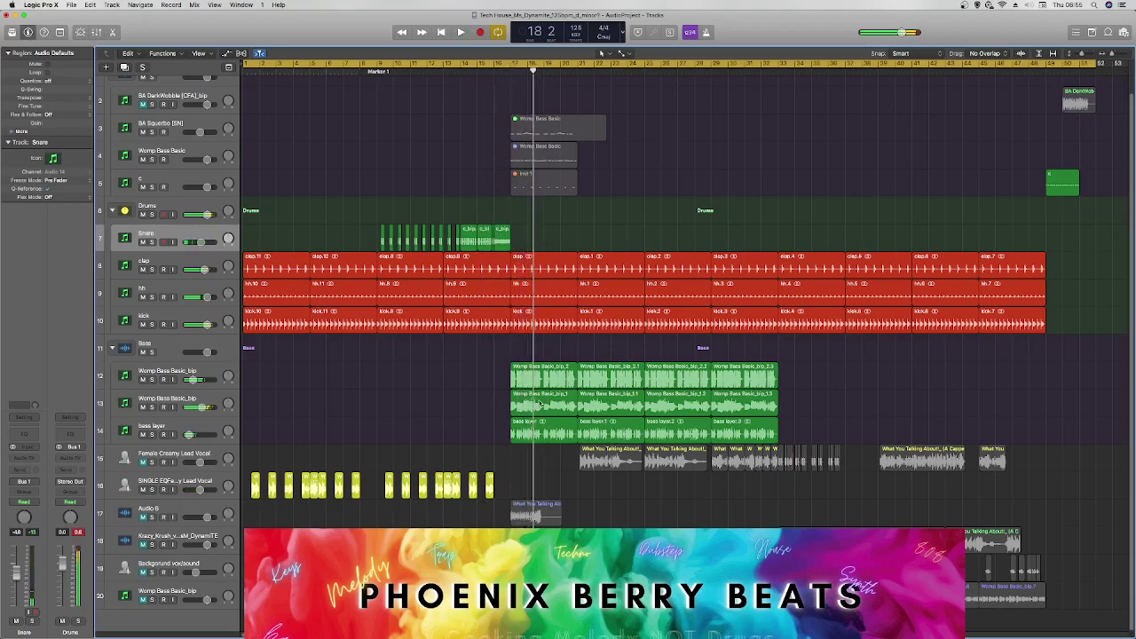
left_click(152, 352)
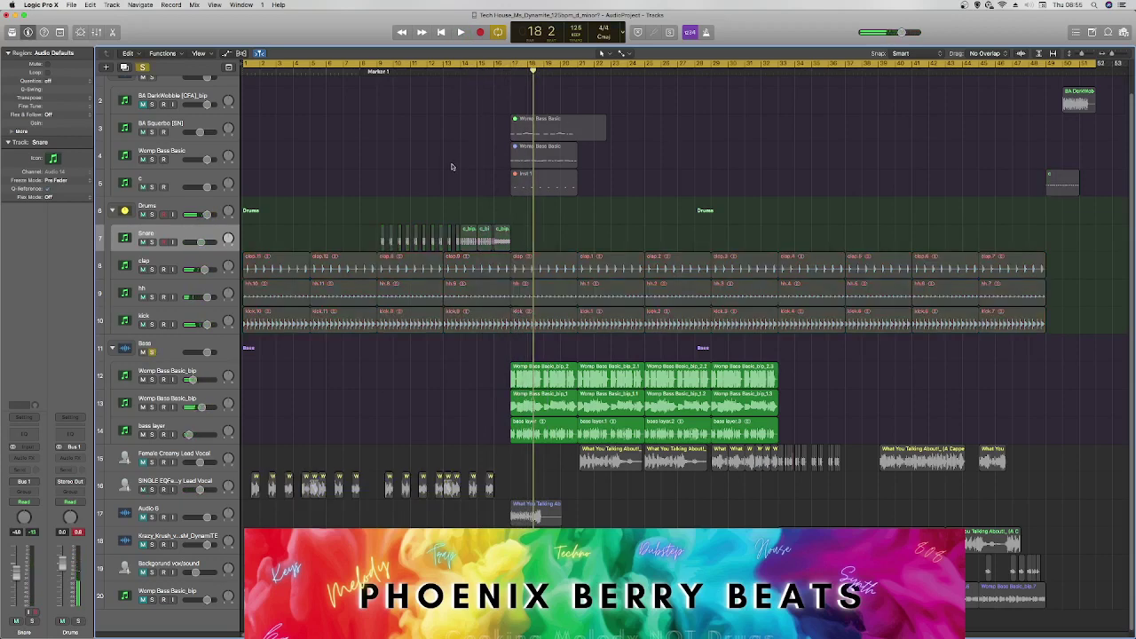
Set the cycle range to about bars 17 to 31 and play the soloed Bass stack from bar 17.
key("space")
key("space")
left_click(514, 66)
left_click_drag(515, 66, 735, 105)
key("space")
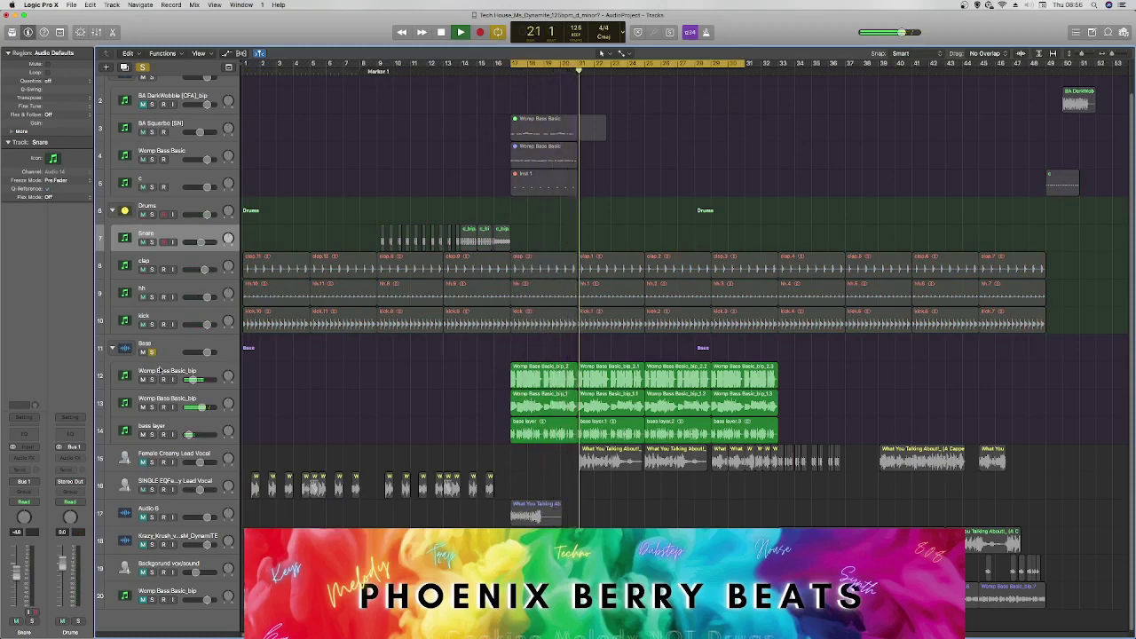
Compare the two Womp Bass Basic_bip tracks in the Bass stack by muting each during playback, leaving only the second one muted.
left_click(153, 379)
left_click(143, 379)
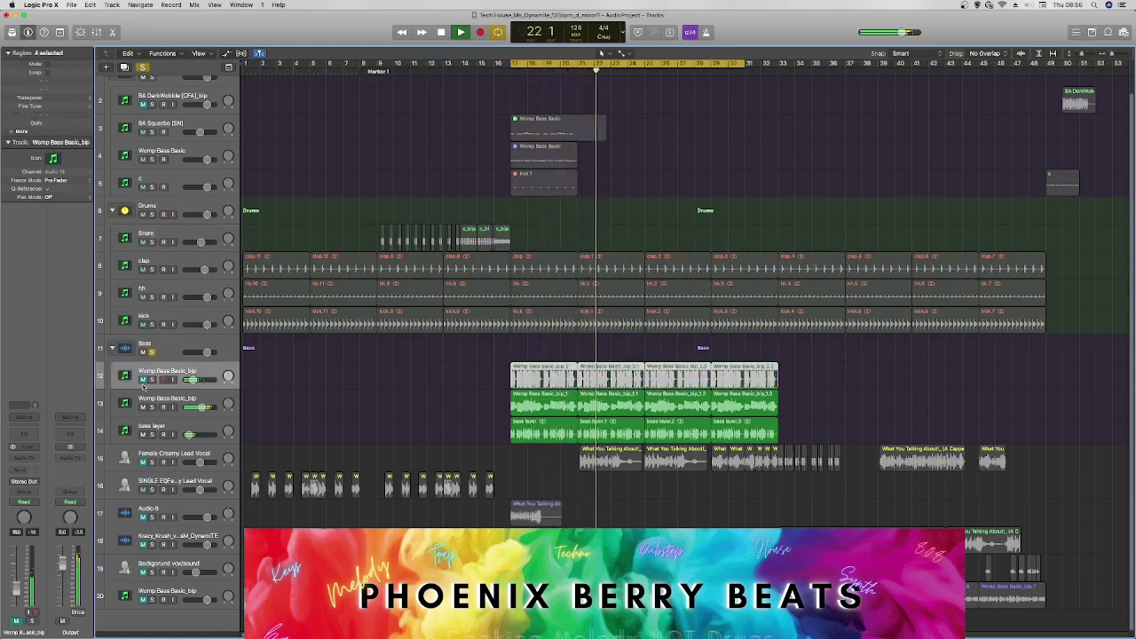
left_click(144, 407)
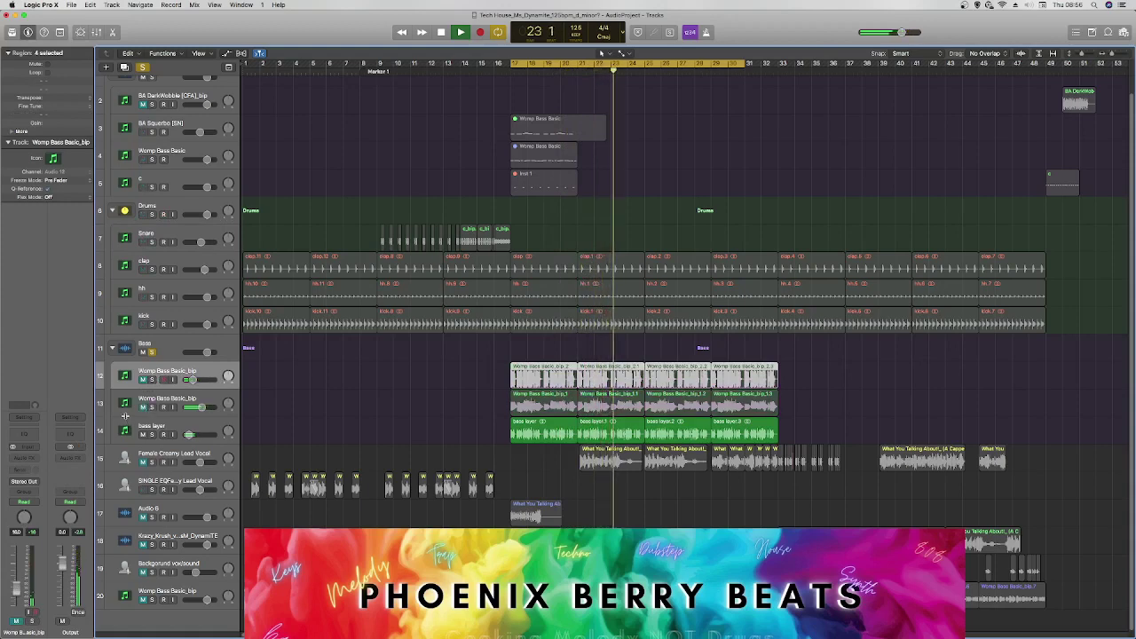
left_click(138, 409)
left_click(142, 408)
left_click(142, 408)
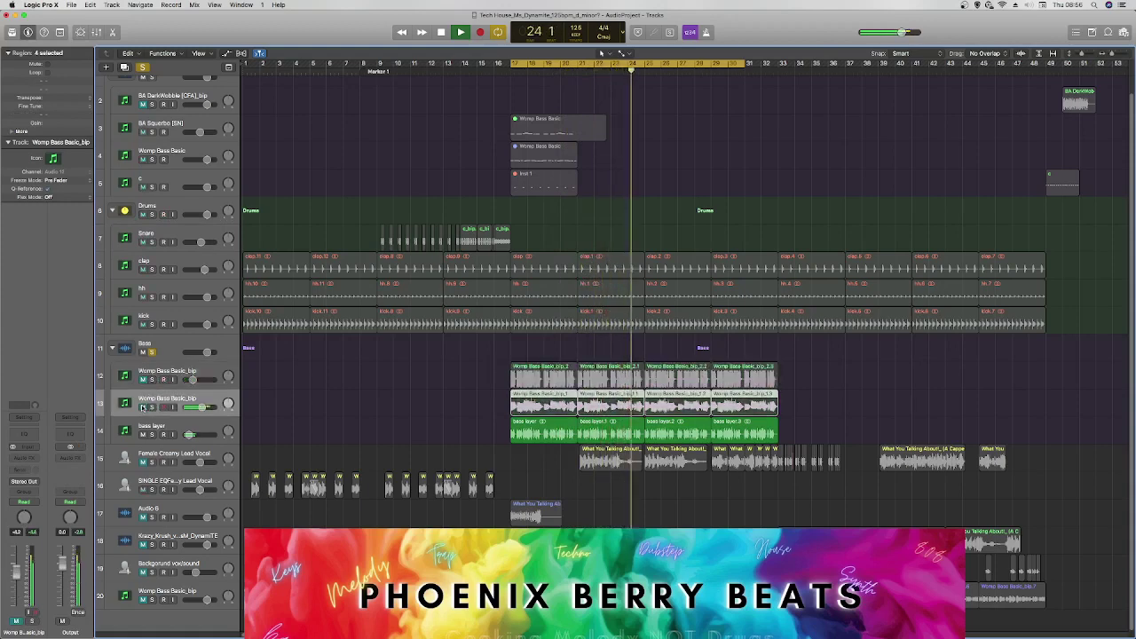
left_click(143, 379)
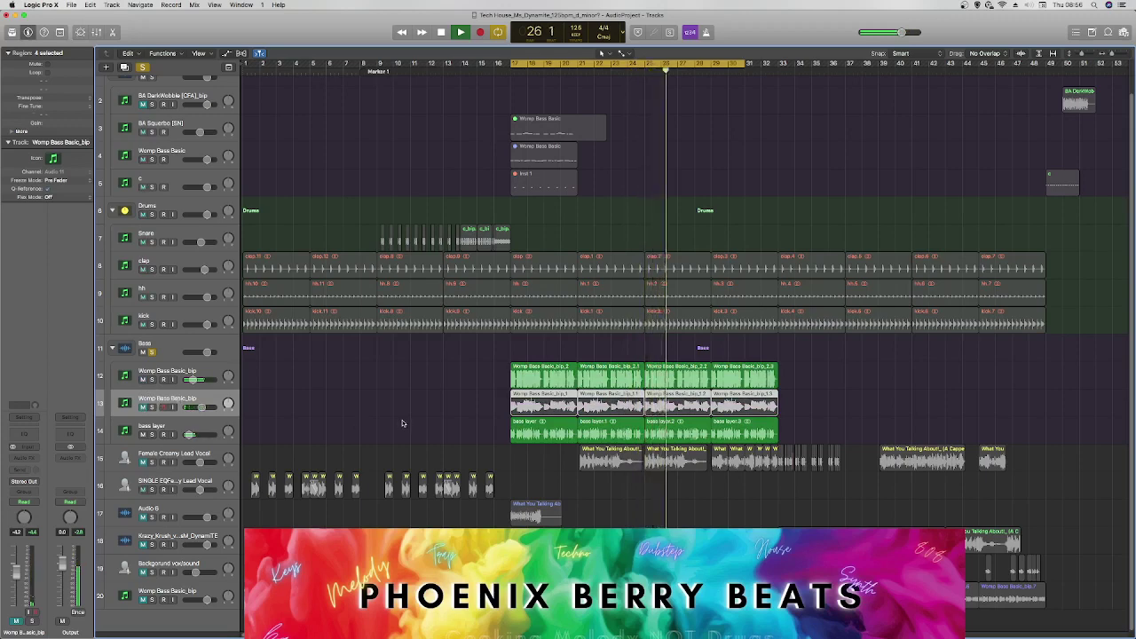
Delete the muted second Womp Bass Basic_bip track and unsolo the Bass stack.
key("super+BackSpace")
left_click(153, 369)
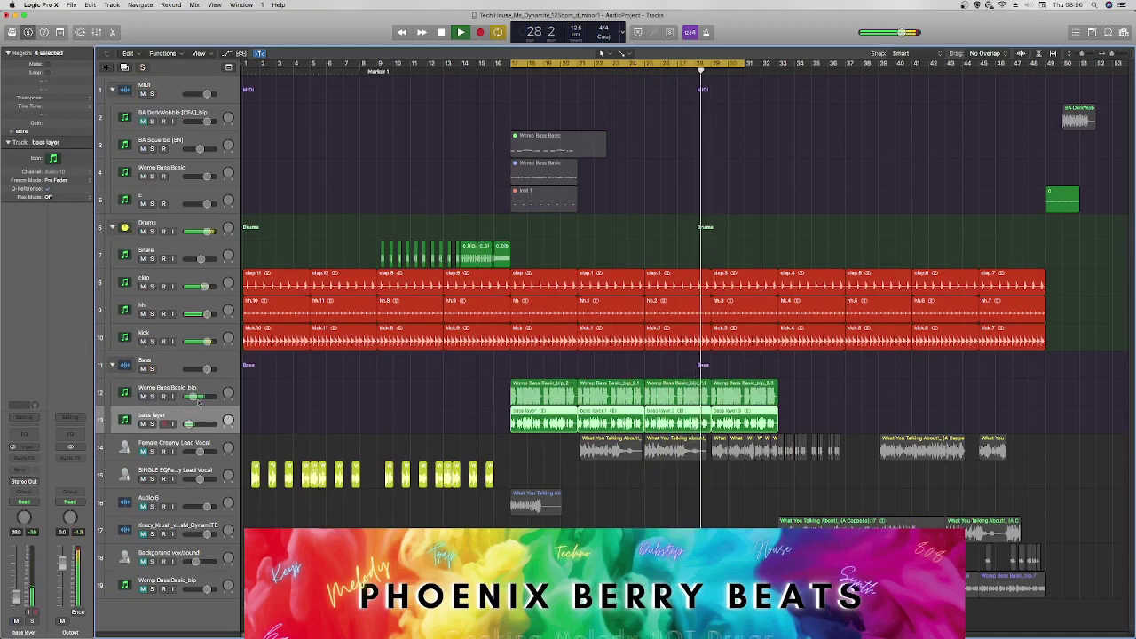
Lower the Bass stack's volume against the drums, with the cycle range shifted to start at about bar 16.
left_click_drag(206, 369, 200, 369)
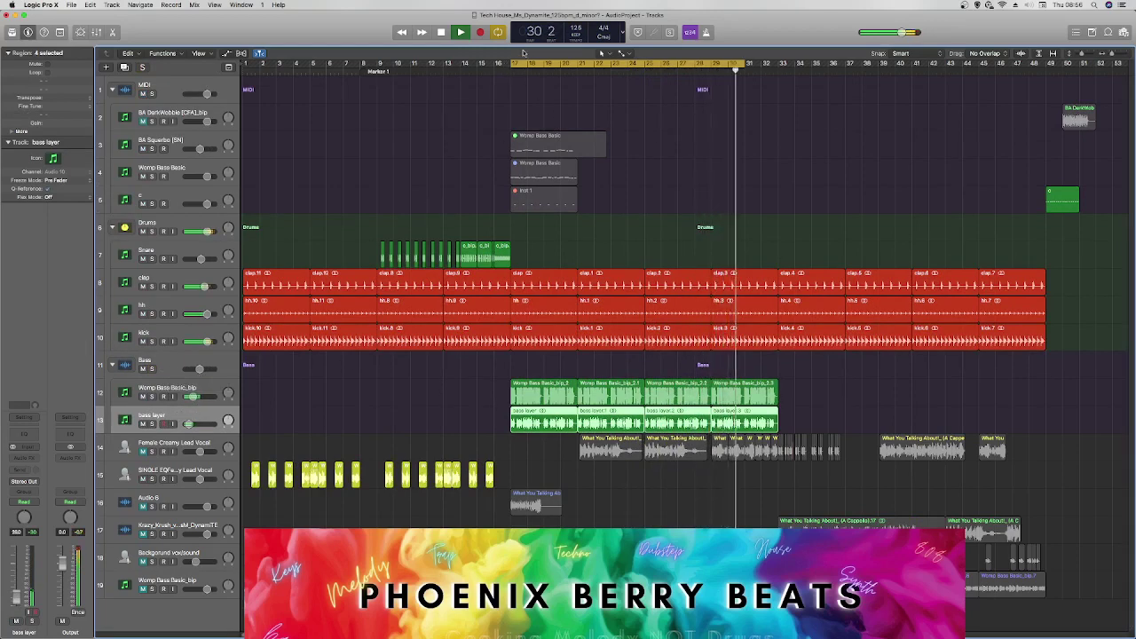
left_click(493, 64)
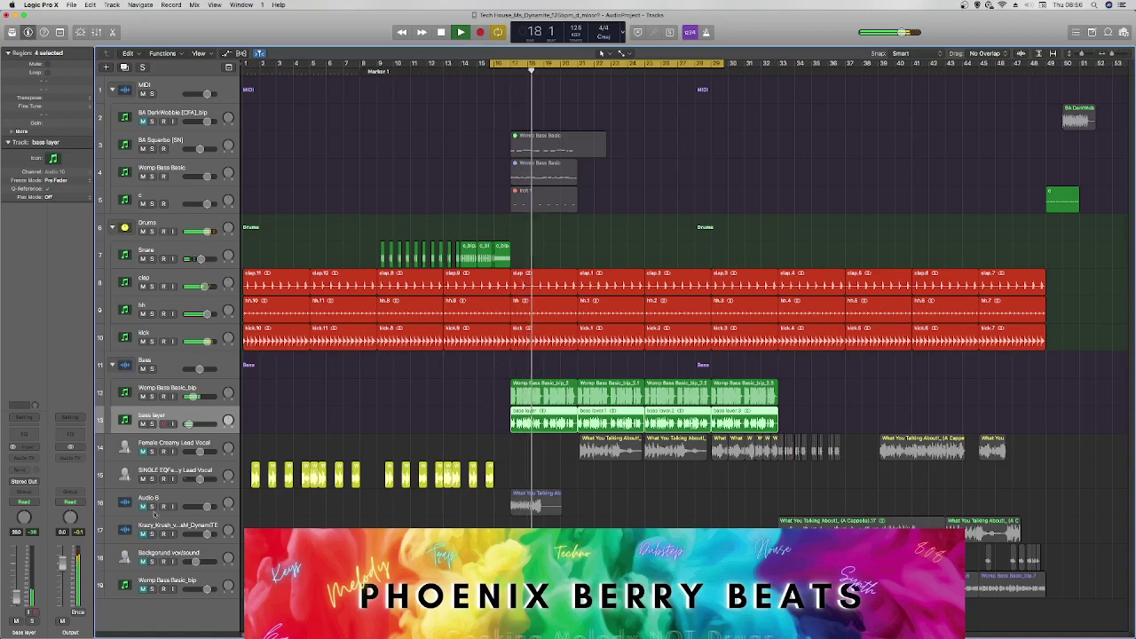
left_click_drag(199, 369, 190, 369)
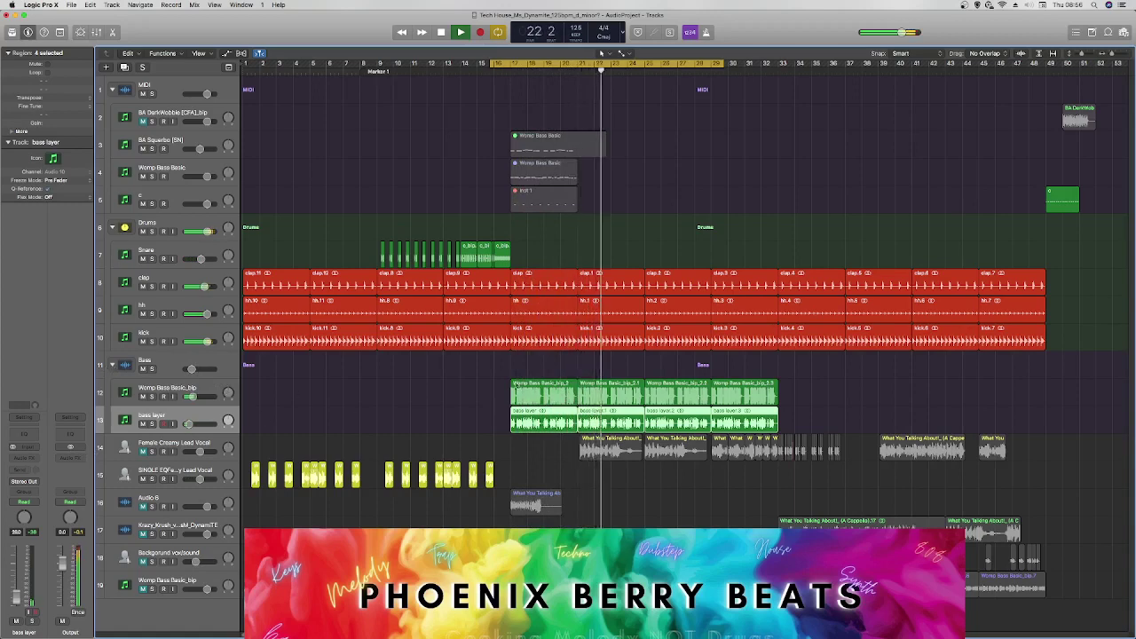
Select all regions on the two remaining bass tracks and insert a Gain plug-in on the bass layer track.
left_click_drag(470, 383, 774, 426)
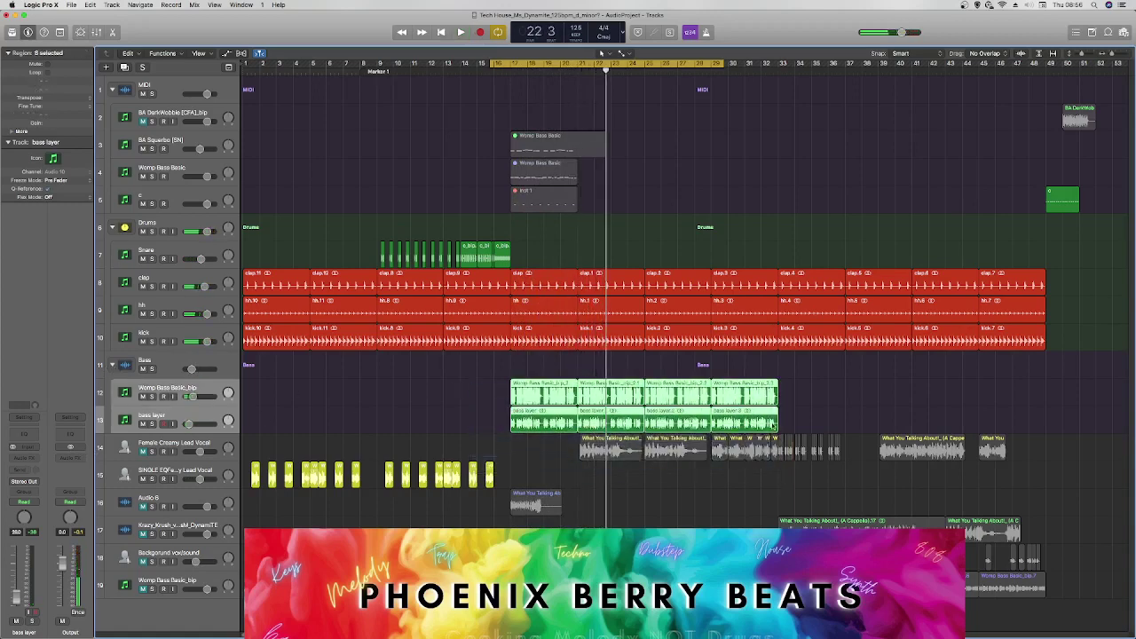
right_click(774, 426)
left_click(829, 403)
left_click(97, 33)
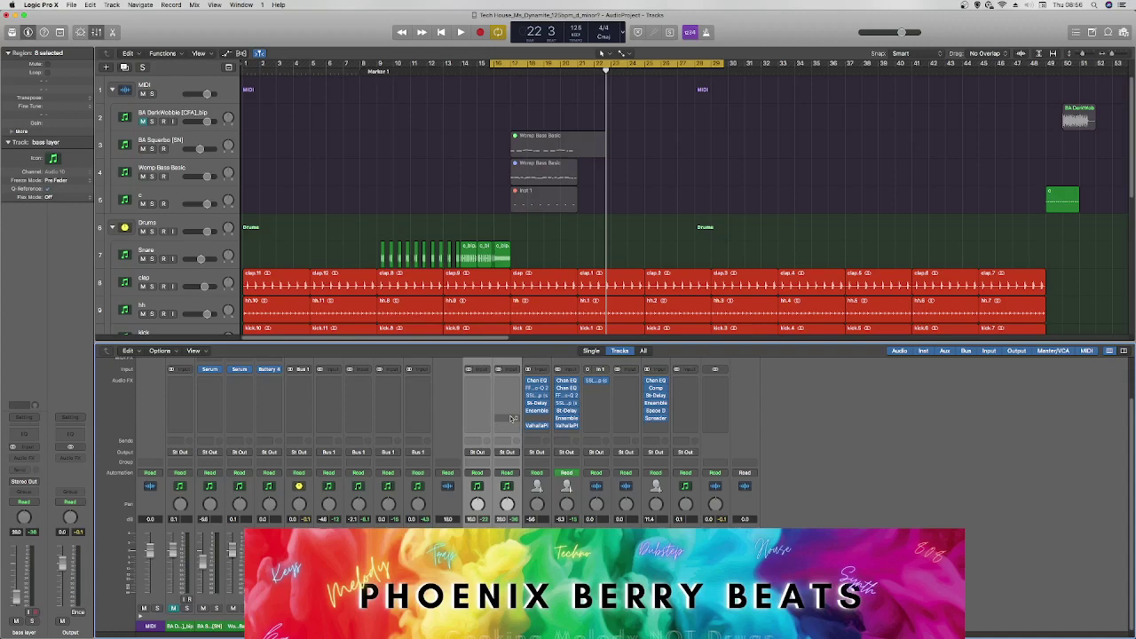
left_click(512, 418)
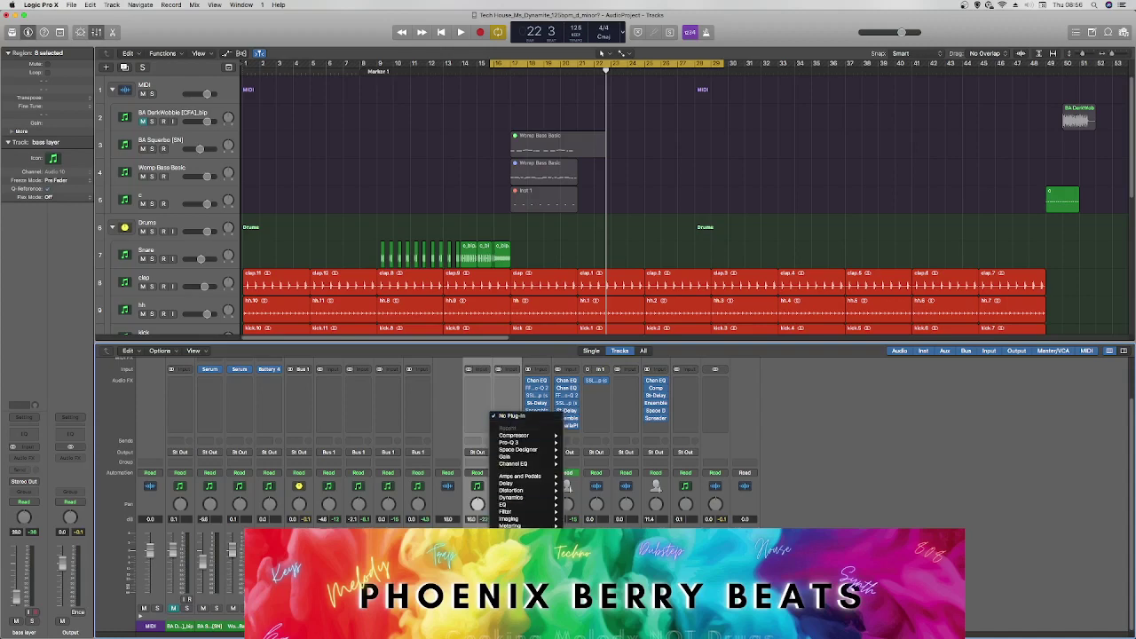
left_click(505, 457)
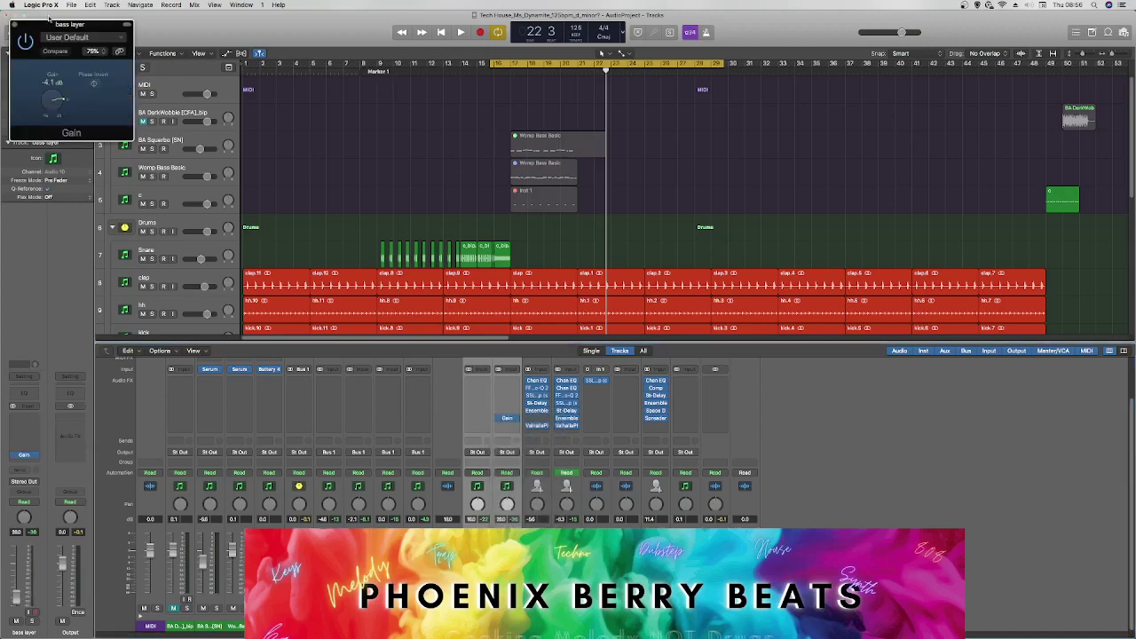
left_click(16, 26)
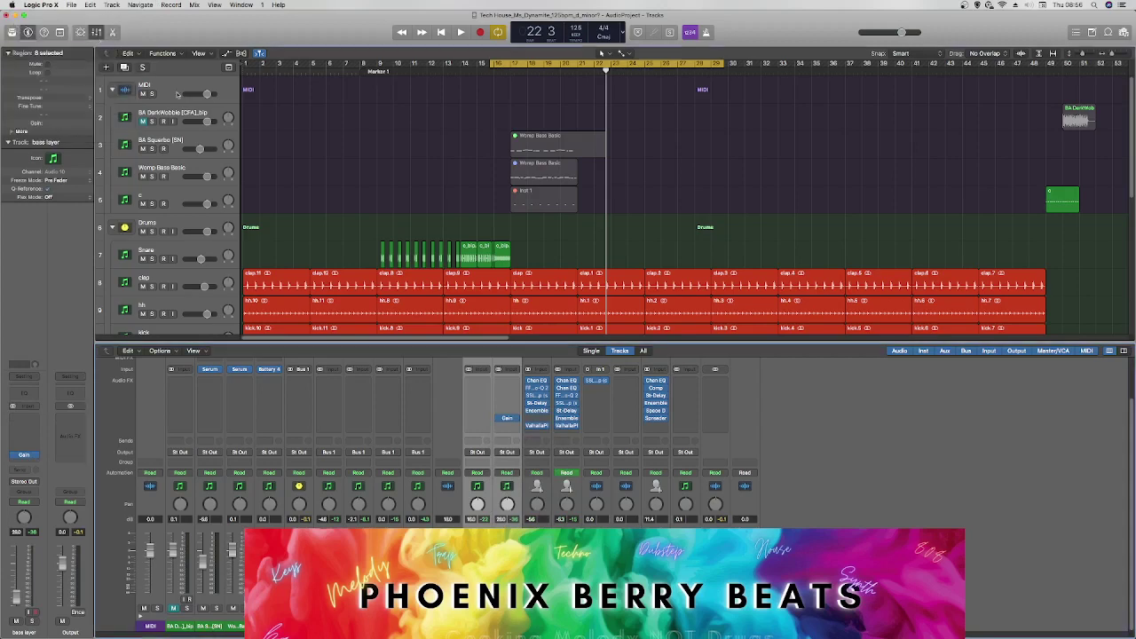
Hide the mixer and bounce the selected Womp Bass Basic_bip and bass layer regions in place.
key("x")
right_click(674, 421)
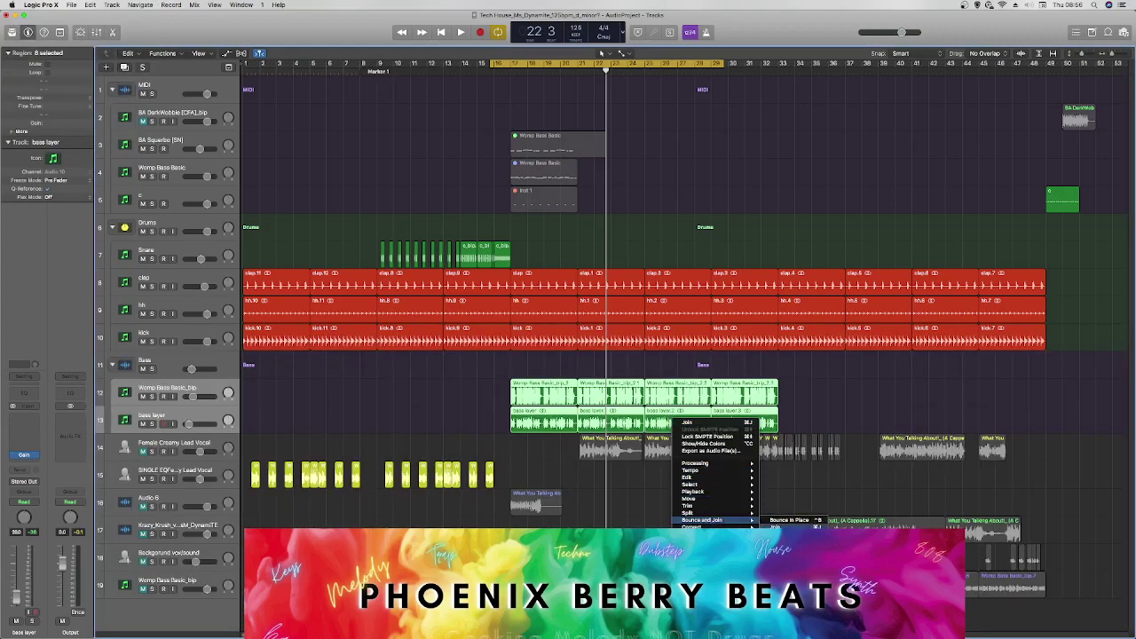
left_click(790, 520)
key("Return")
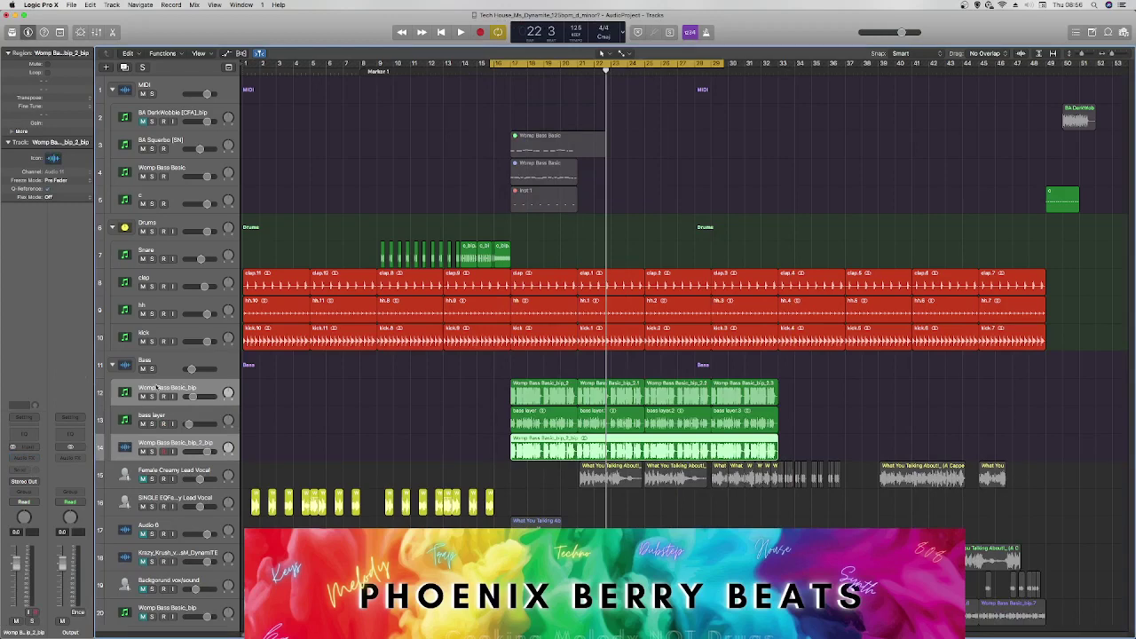
Restore the mistakenly deleted bounced bass region and delete the original Womp Bass Basic_bip and bass layer tracks with their regions.
key("Delete")
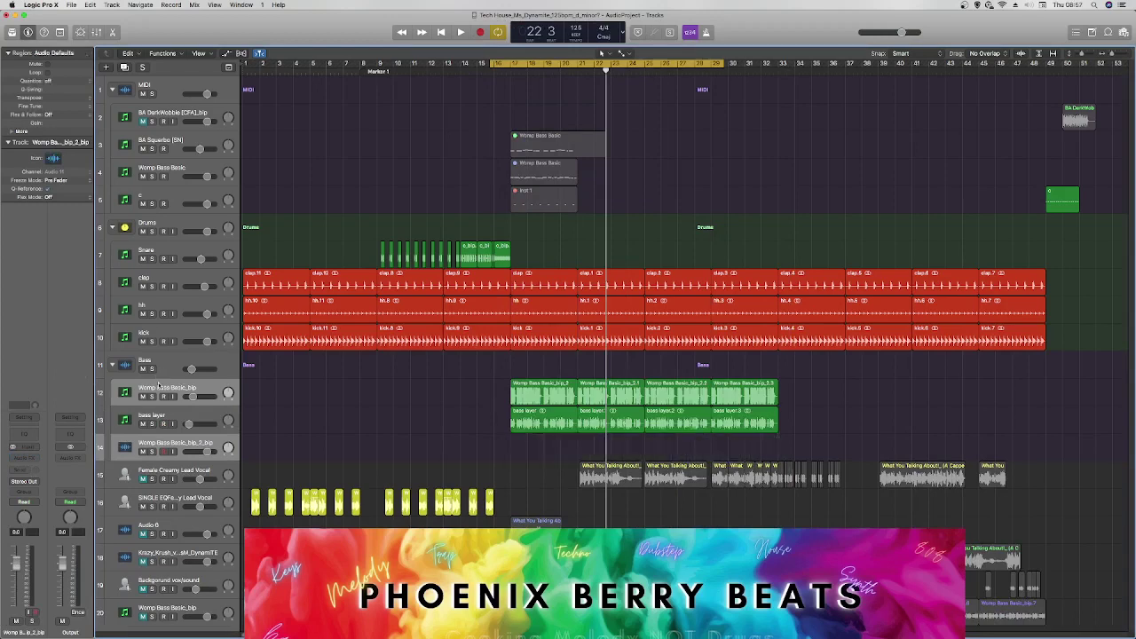
key("super+z")
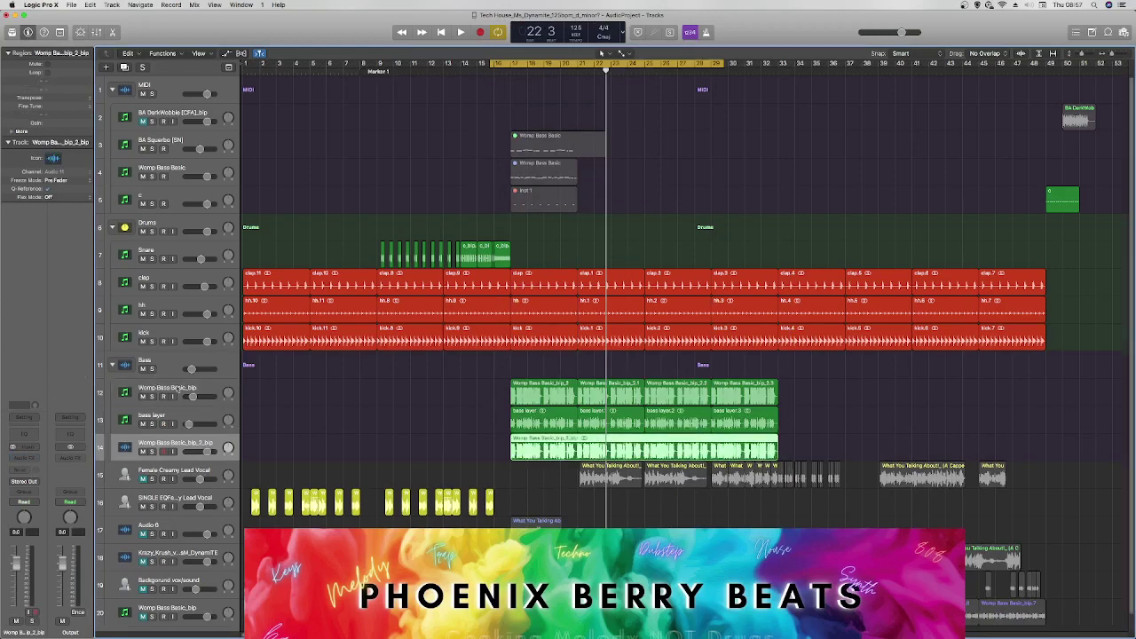
left_click(177, 388)
key("Delete")
key("Delete")
key("Delete")
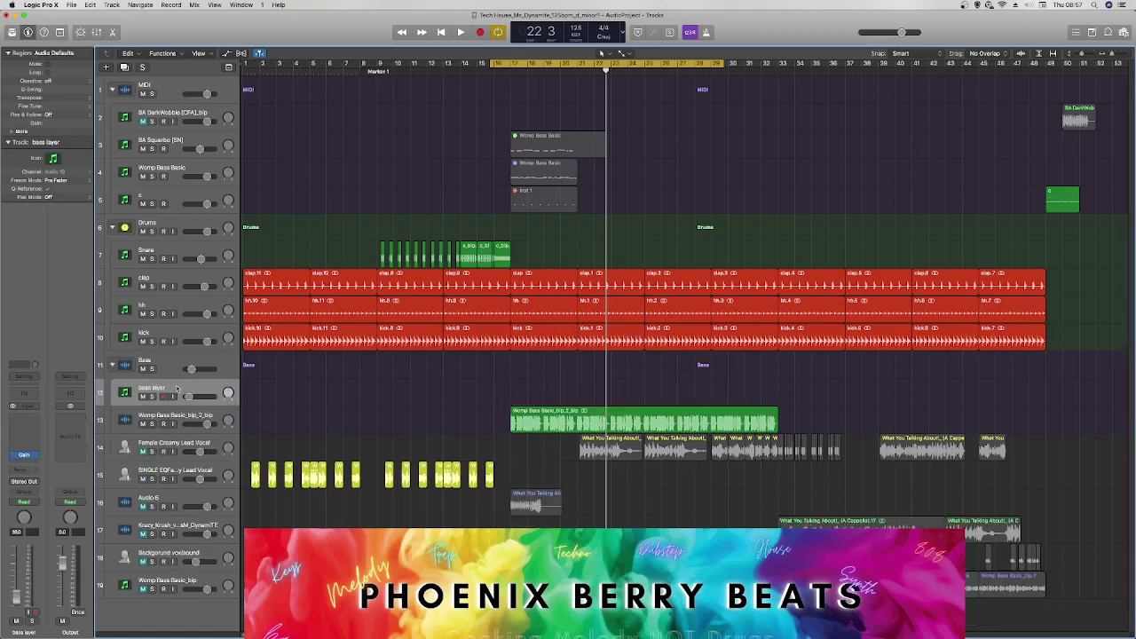
key("Delete")
Flatten the Bass stack without deleting its bounced track, and lower the Womp Bass Basic_bip_2_bip track's volume during playback.
left_click(172, 370)
key("Delete")
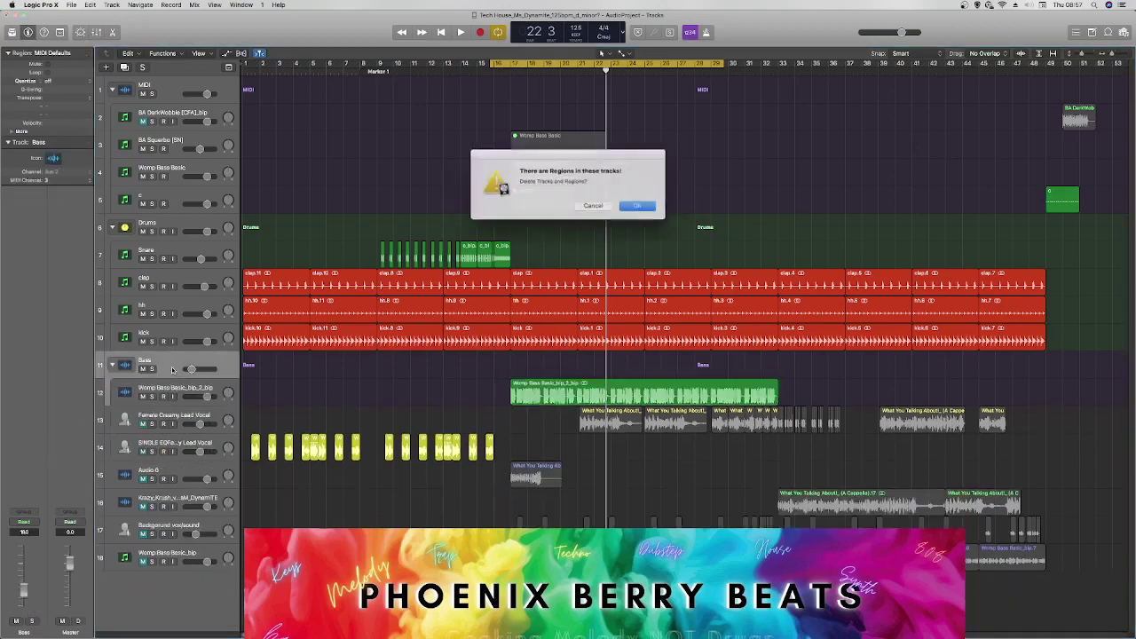
left_click(591, 205)
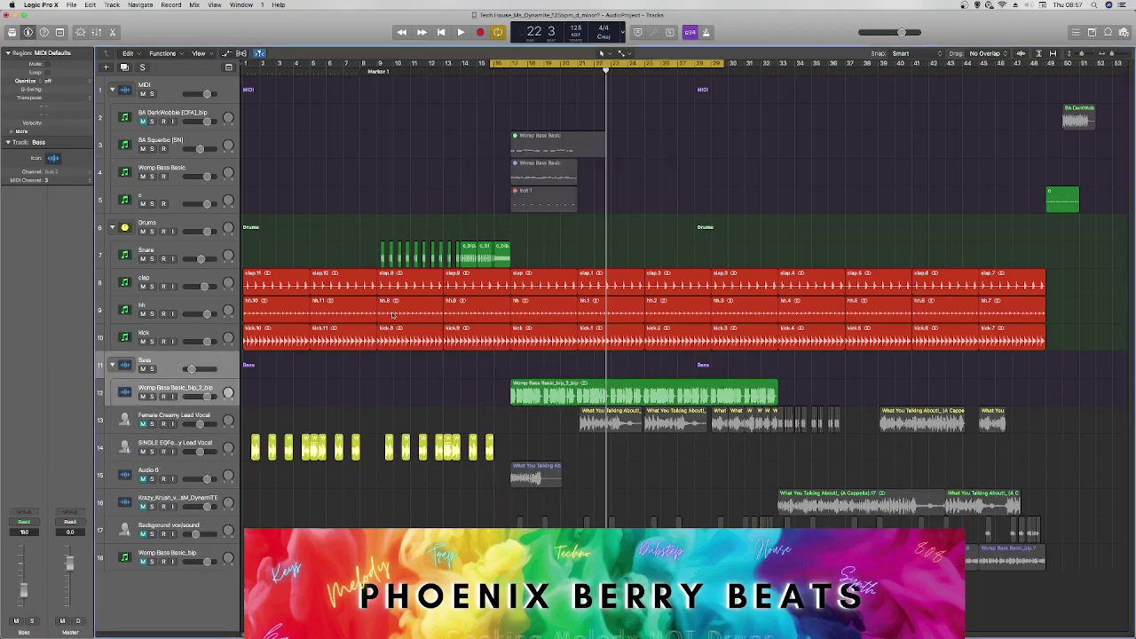
right_click(168, 390)
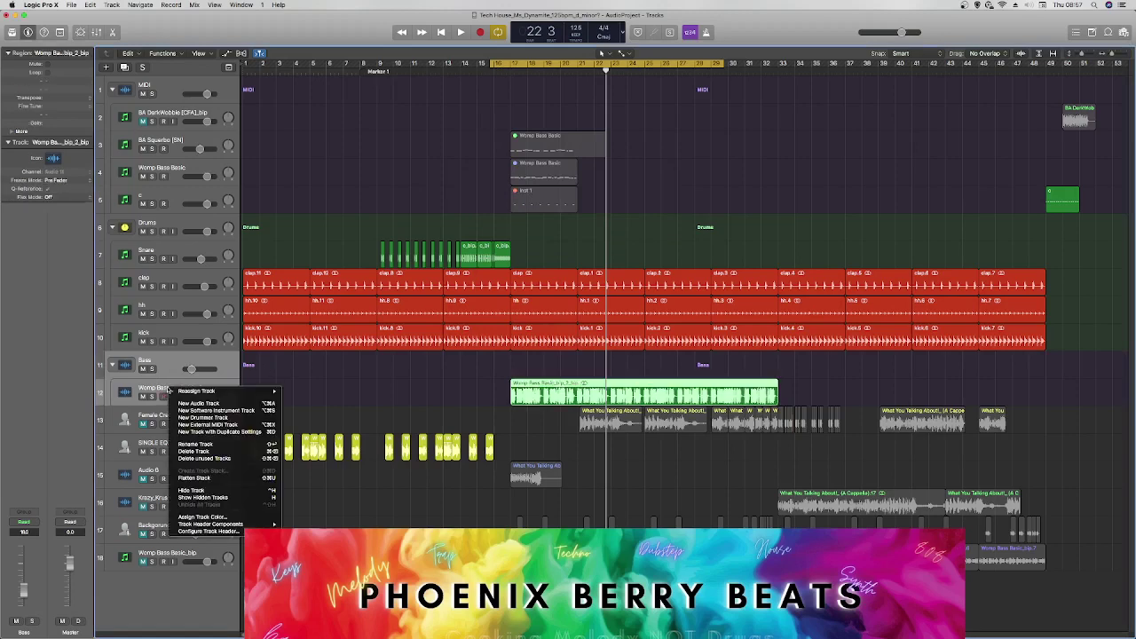
left_click(196, 479)
key("space")
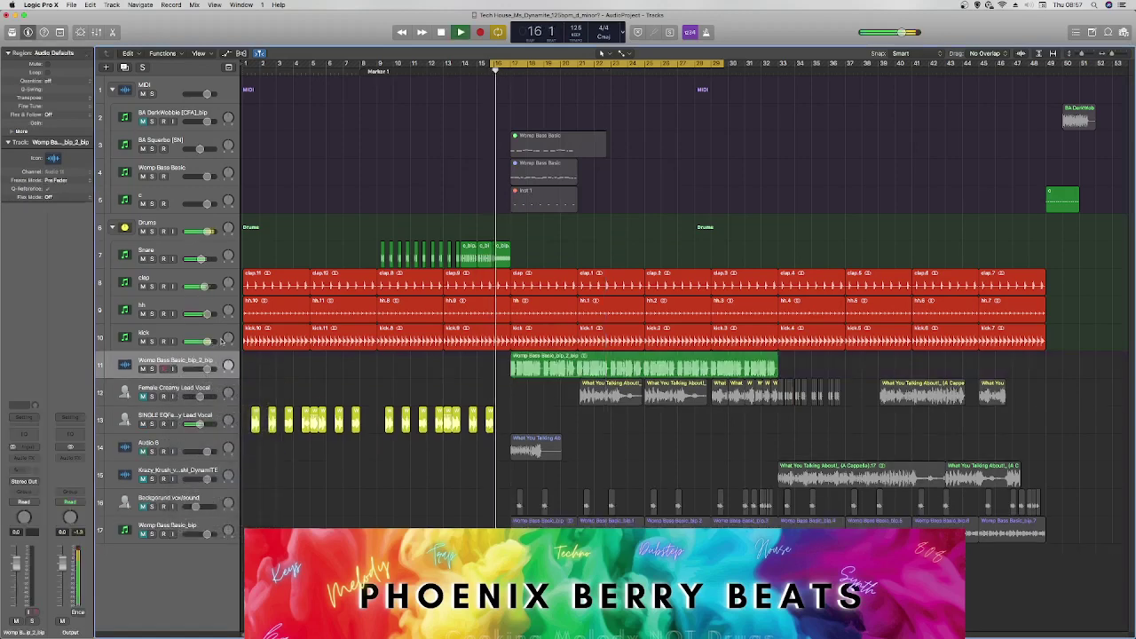
left_click_drag(206, 368, 191, 369)
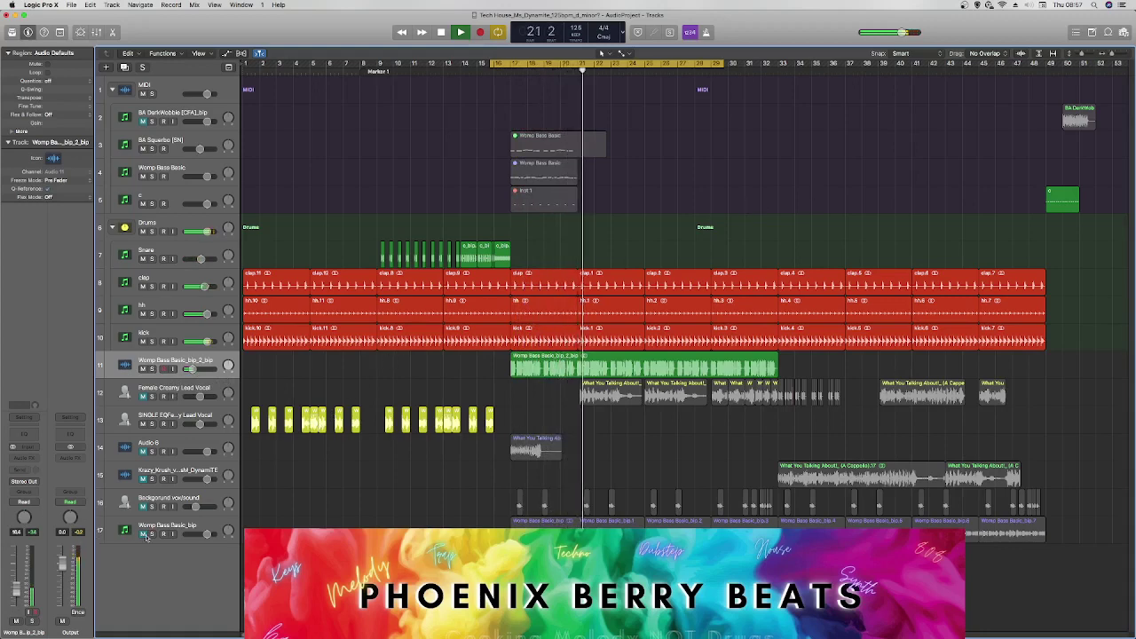
Unmute the Womp Bass Basic_bip track with the blue regions and try its volume at about -18 dB.
left_click(143, 534)
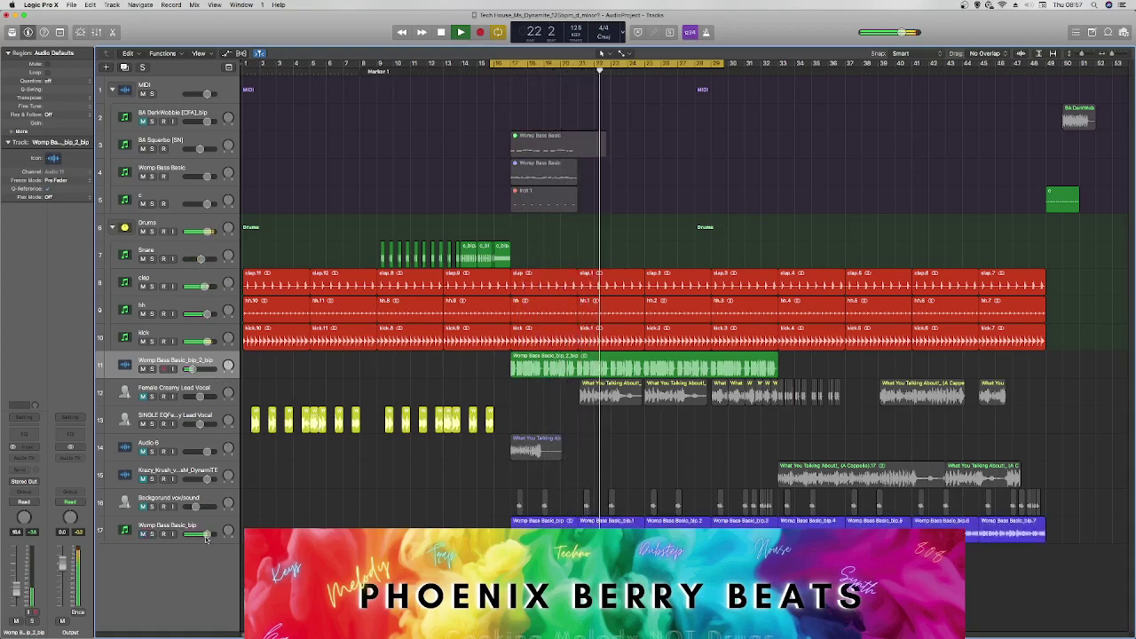
left_click_drag(207, 534, 188, 534)
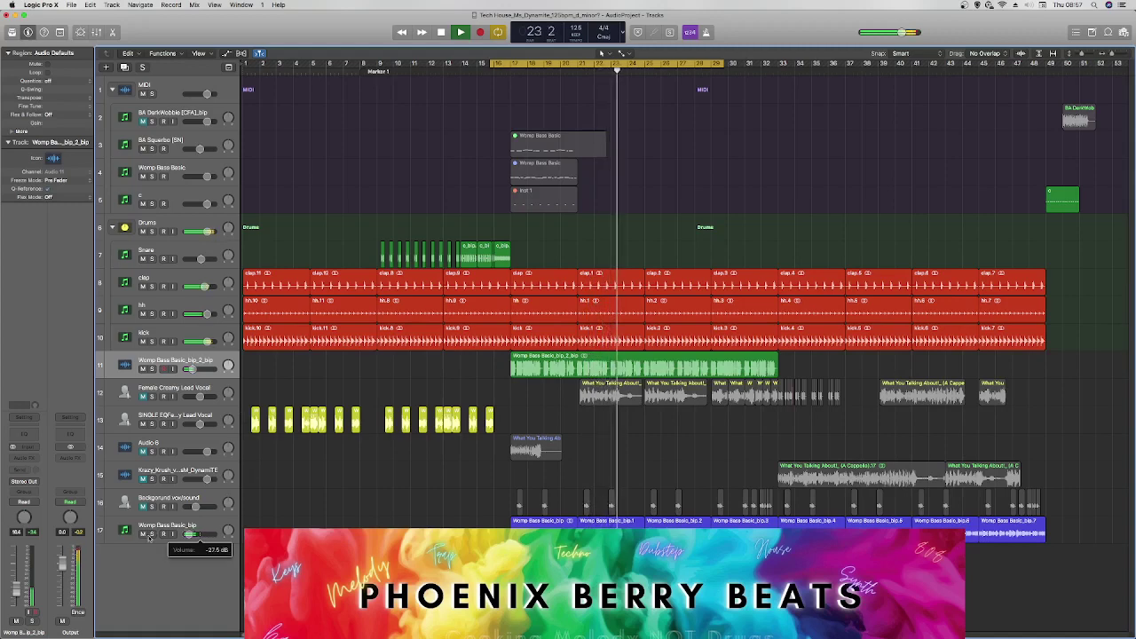
key("Return")
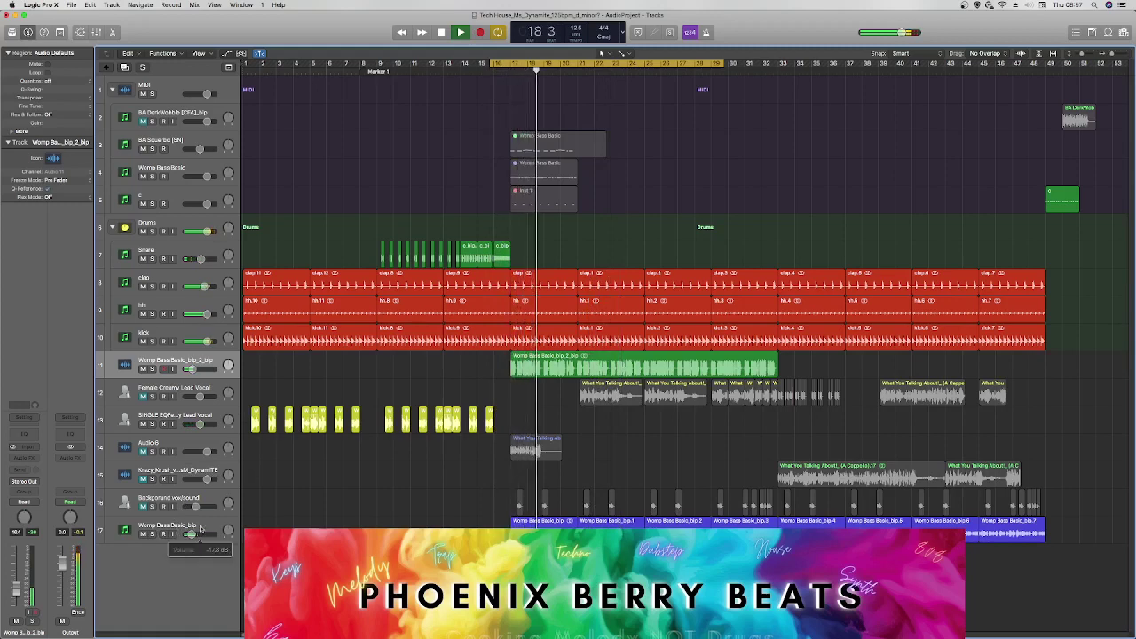
Move the bounced bass track to the end of the track list and delete the Womp Bass Basic_bip track with the blue regions.
left_click_drag(196, 360, 194, 556)
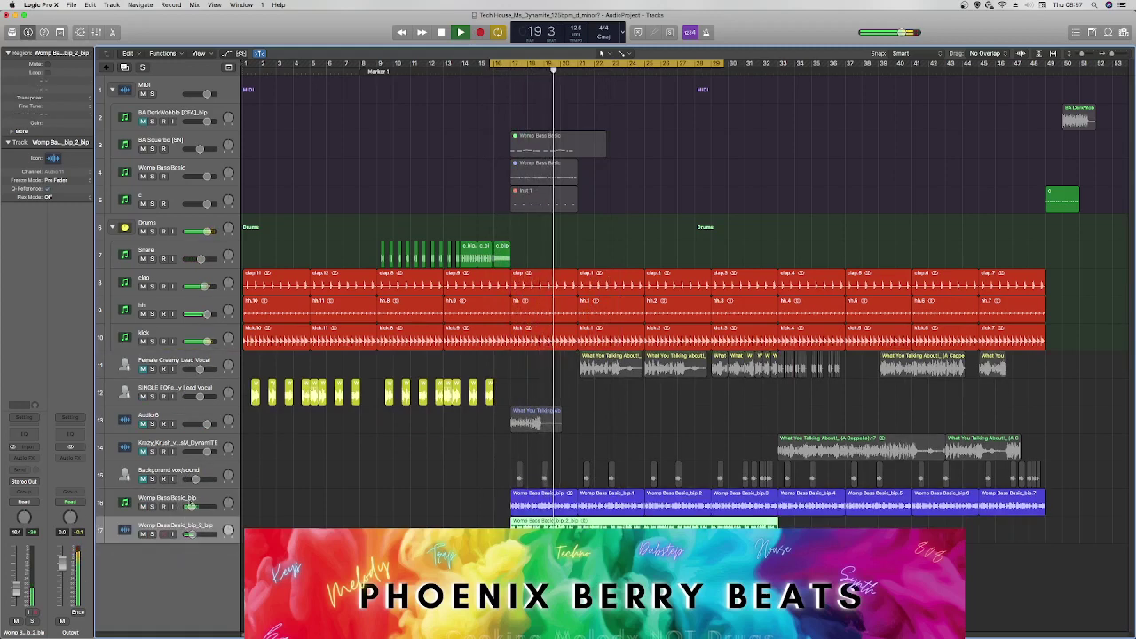
left_click(192, 499)
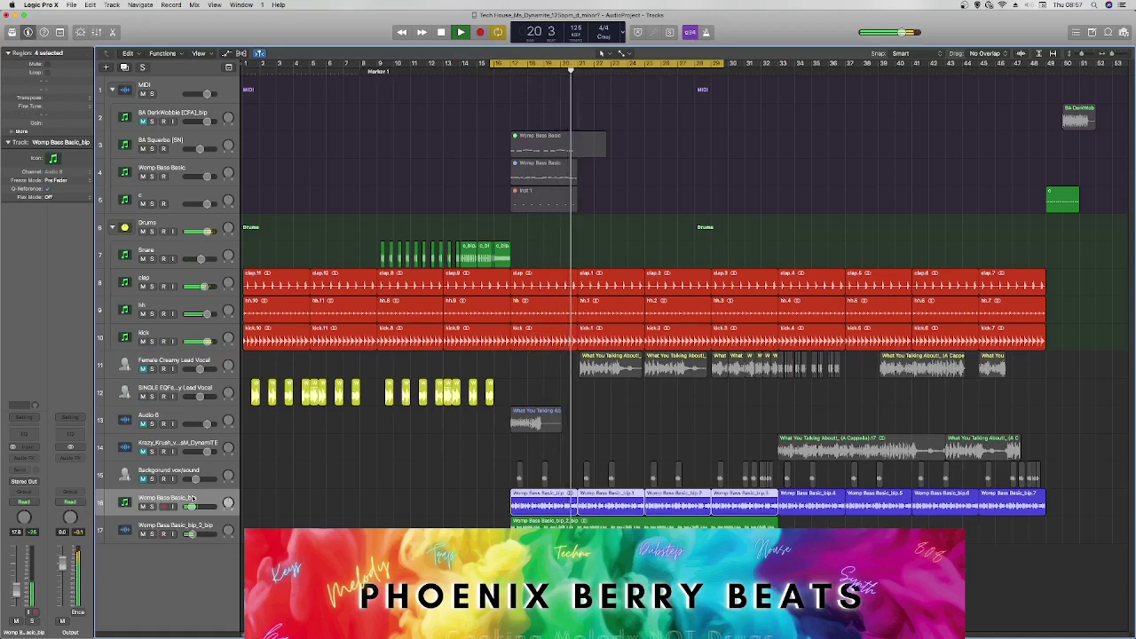
key("super+BackSpace")
key("Return")
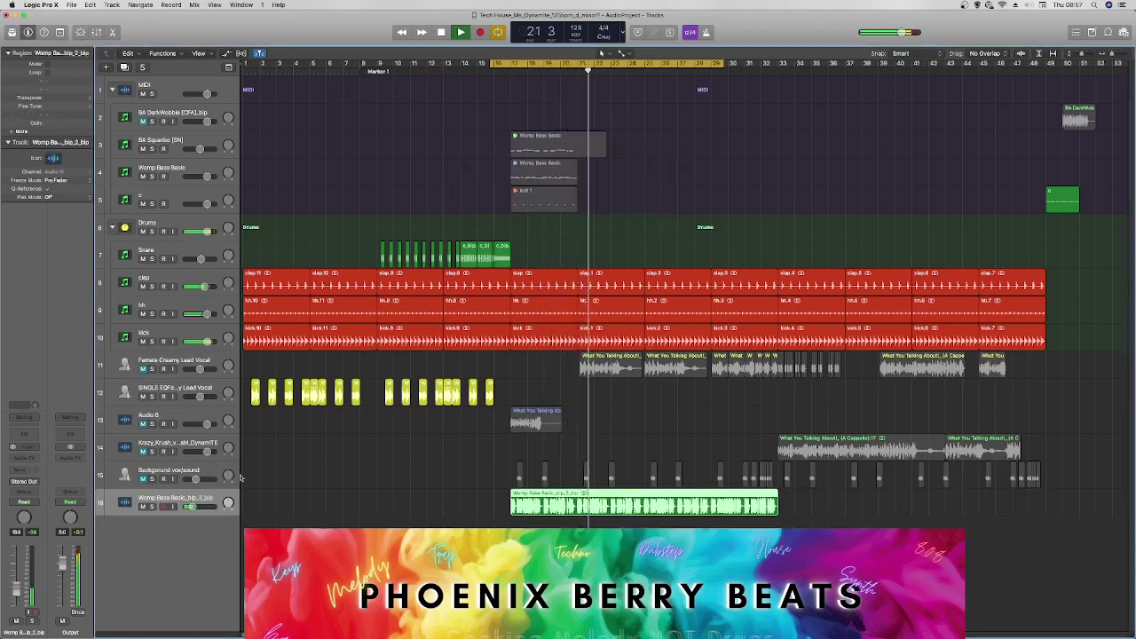
Restart playback from the cycle start, unmute Audio 6 to hear it with the bass, and delete that track.
key("space")
key("space")
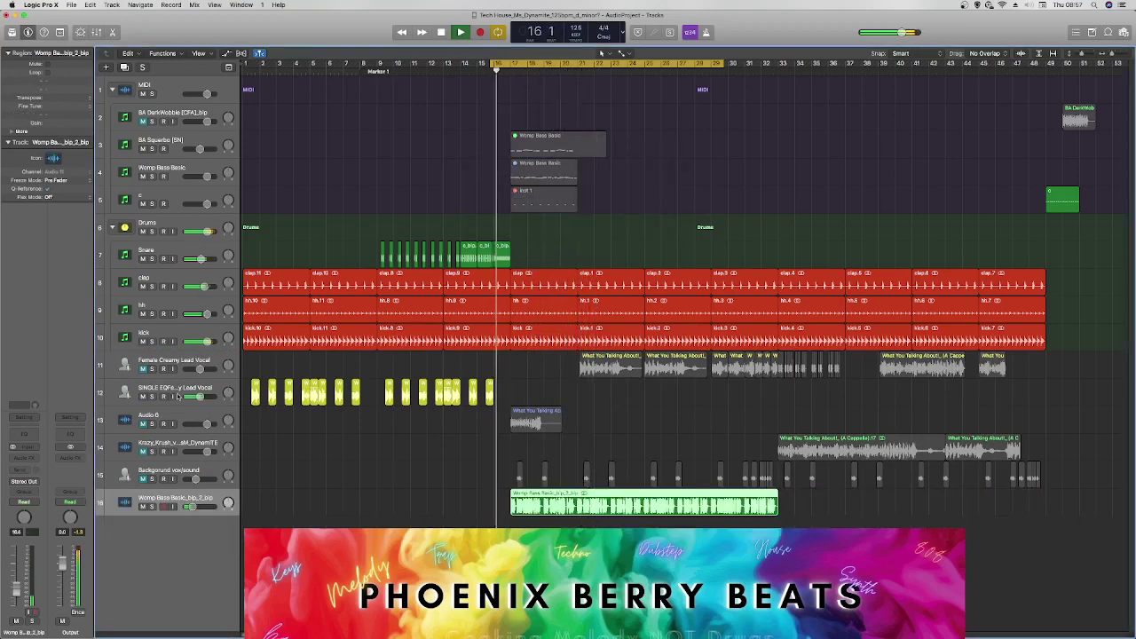
left_click(147, 426)
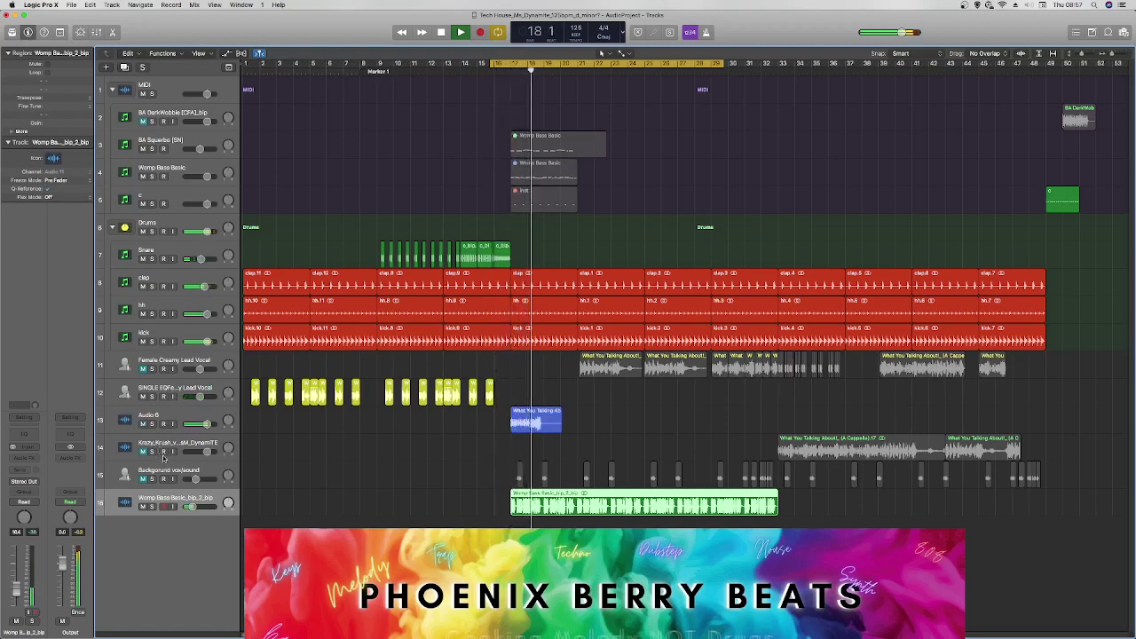
left_click(174, 417)
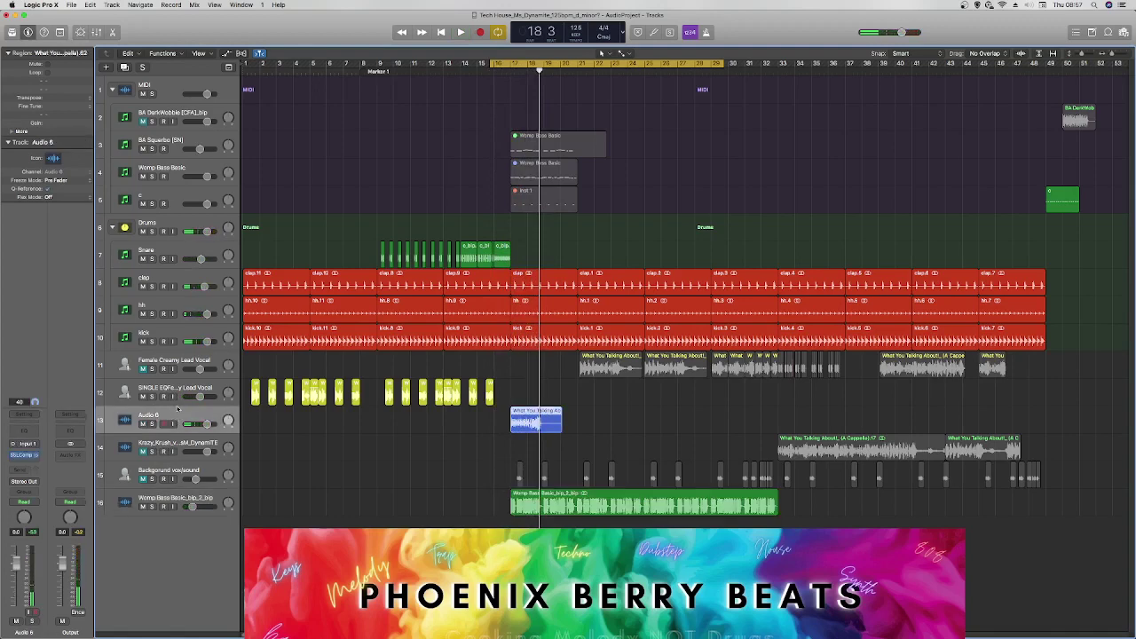
key("super+BackSpace")
Play the cycle again and unmute the Female Creamy Lead Vocal track.
key("space")
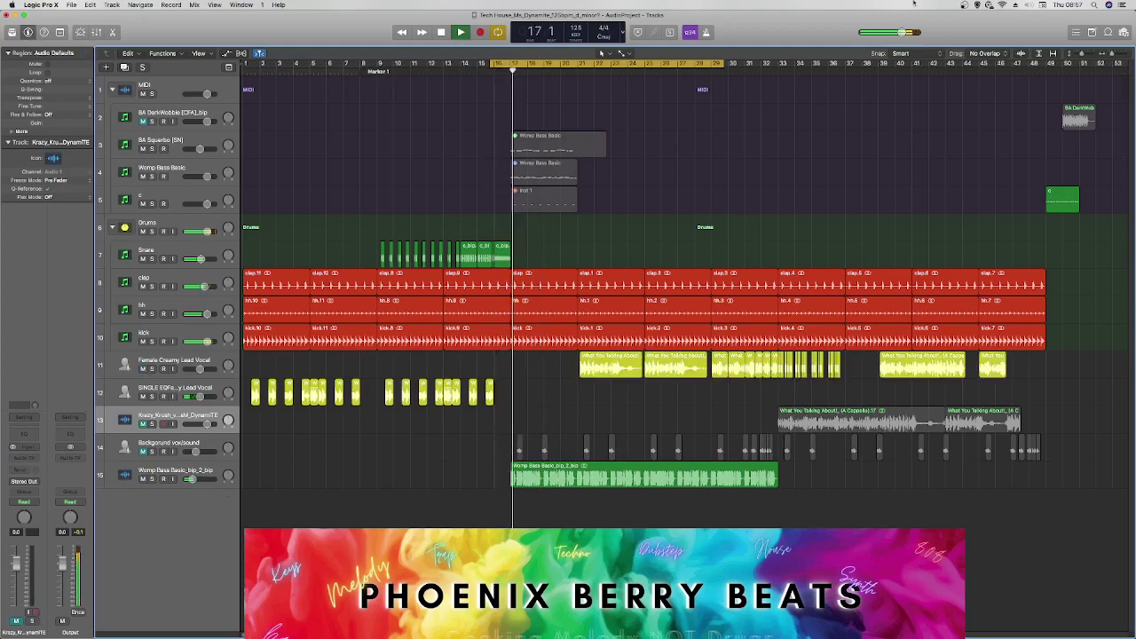
left_click(143, 369)
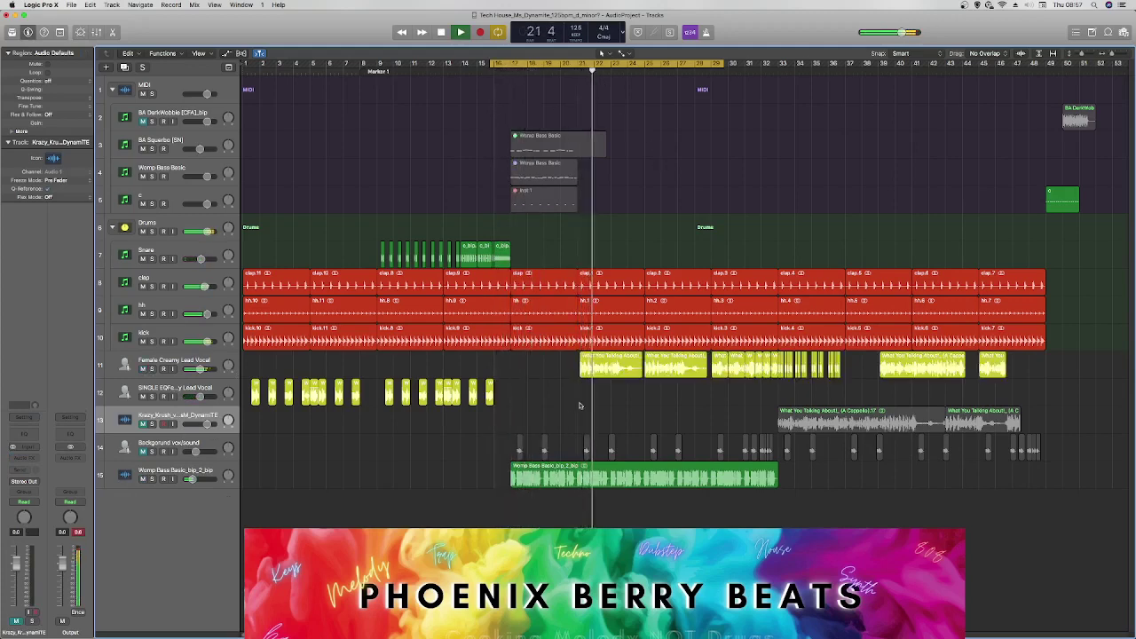
Stop playback and move the first Female Creamy Lead Vocal region back to about bar 17.
key("space")
key("space")
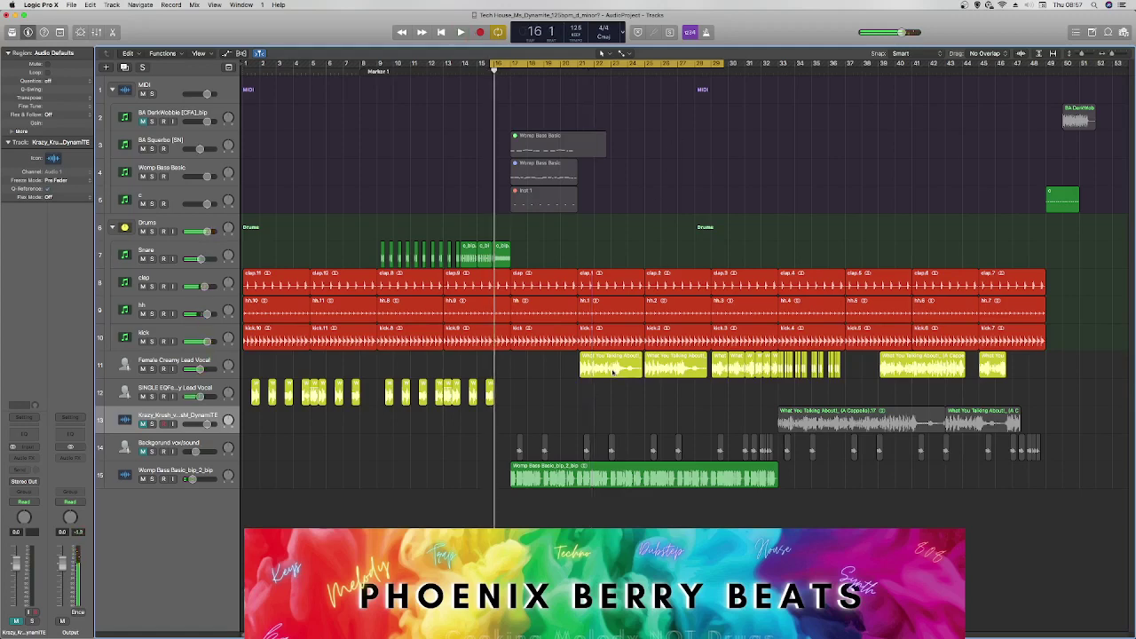
left_click(610, 372)
left_click_drag(603, 371, 532, 381)
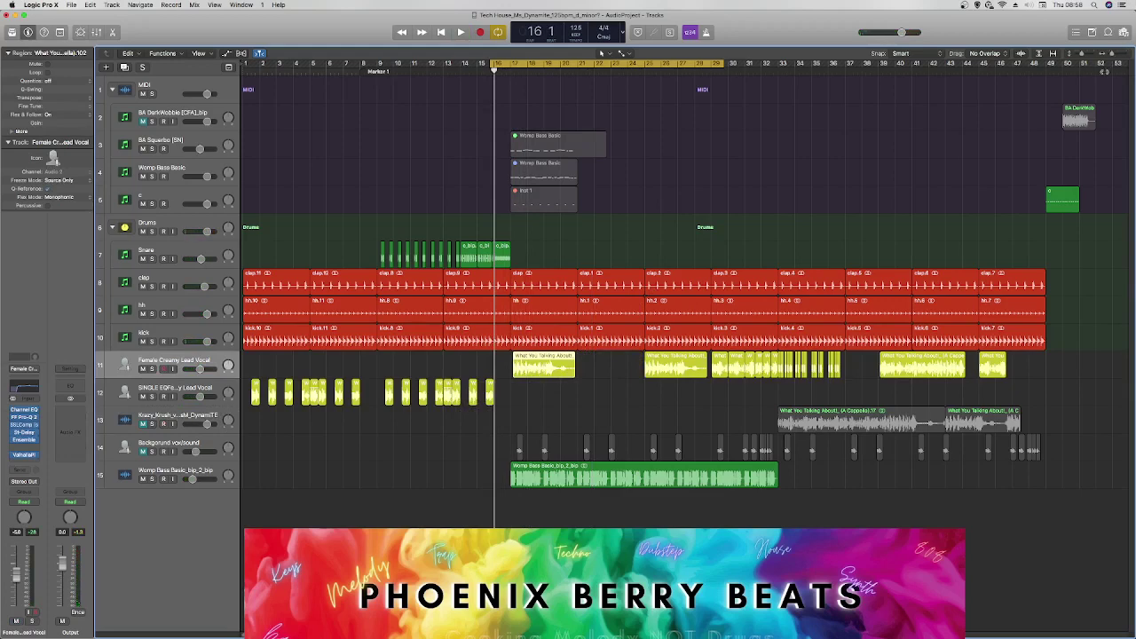
Set the cycle from bar 17 to about bar 18 beat 2 and align the vocal region's start exactly with bar 17.
left_click_drag(1112, 55, 1117, 55)
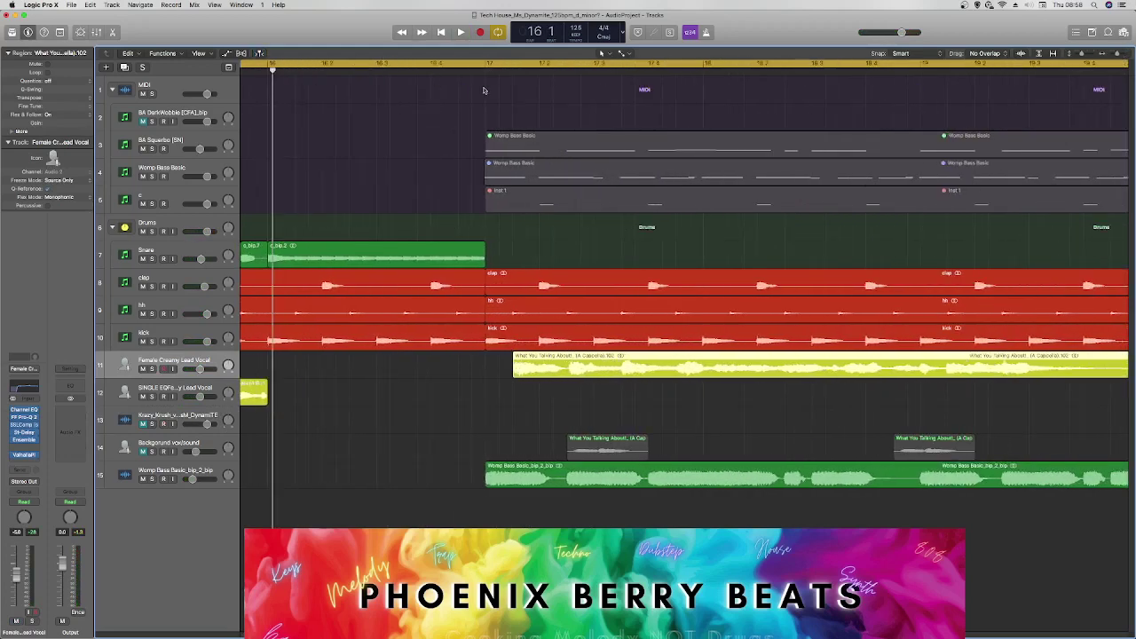
left_click_drag(483, 66, 761, 65)
key("space")
key("space")
left_click_drag(536, 371, 517, 375)
key("space")
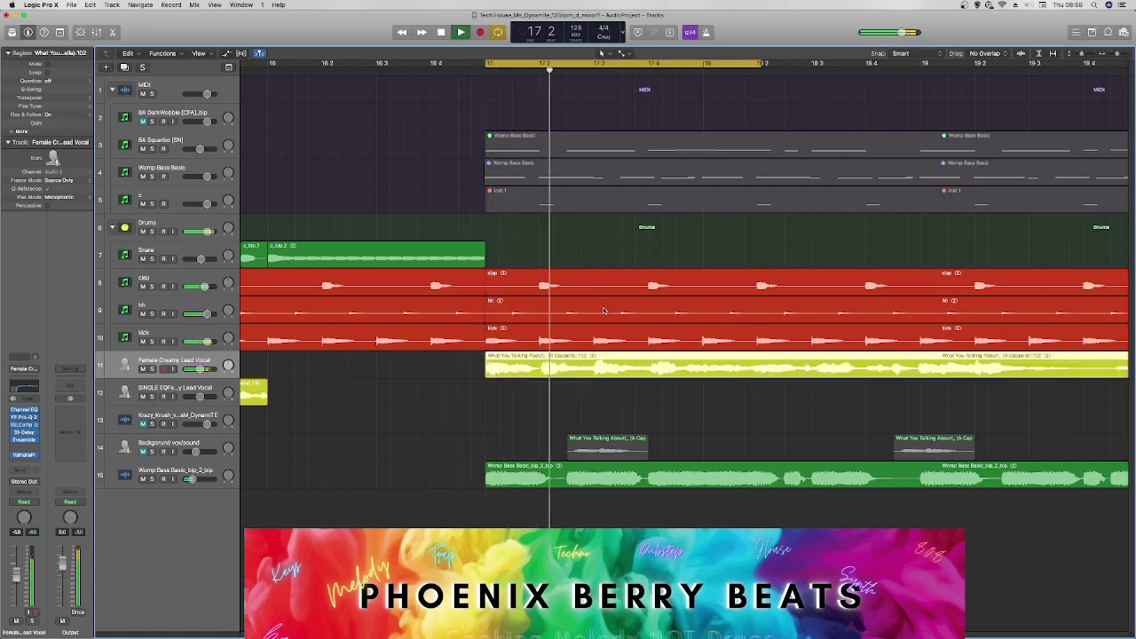
Split the lead vocal region at bar 17 beat 3, move the remainder to about bar 19 beat 2, and play the cycle.
key("space")
key("space")
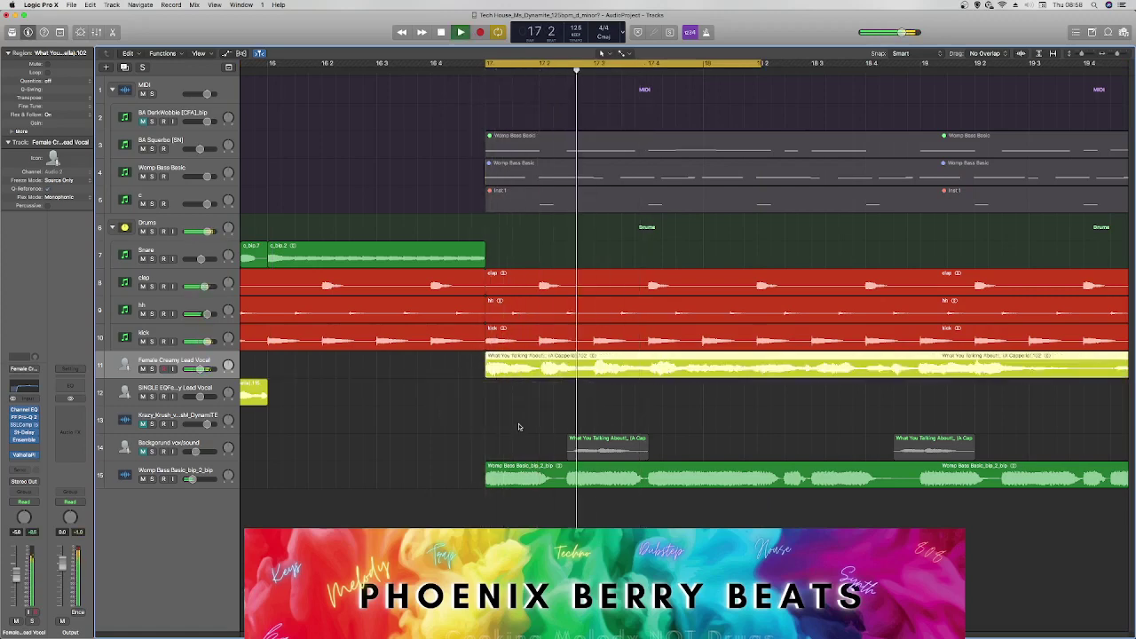
key("space")
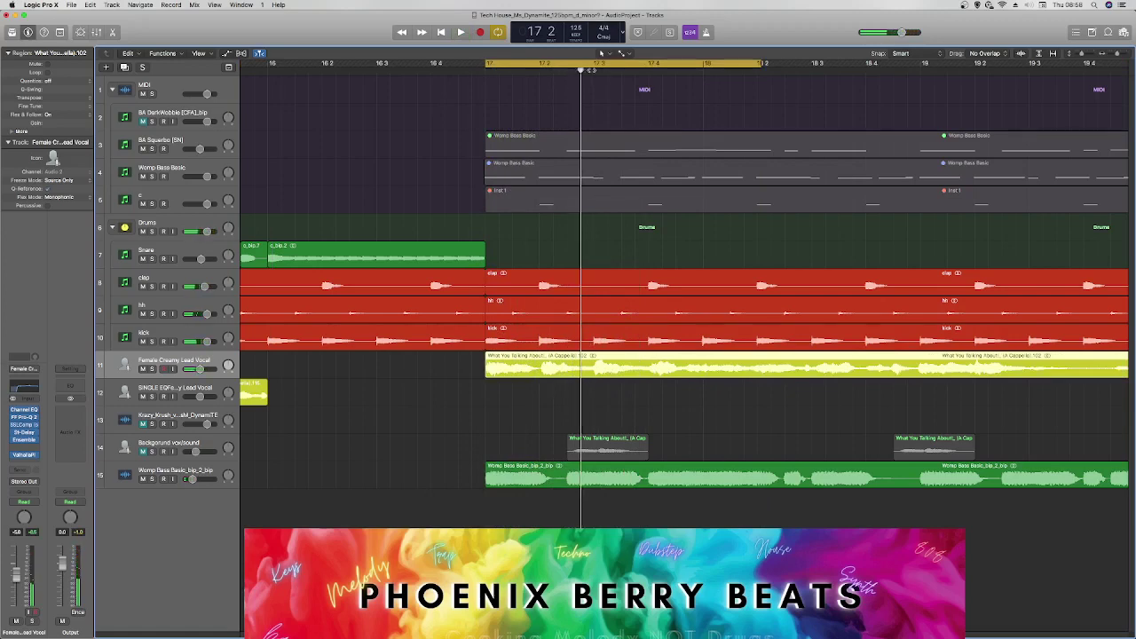
left_click(594, 70)
key("super+t")
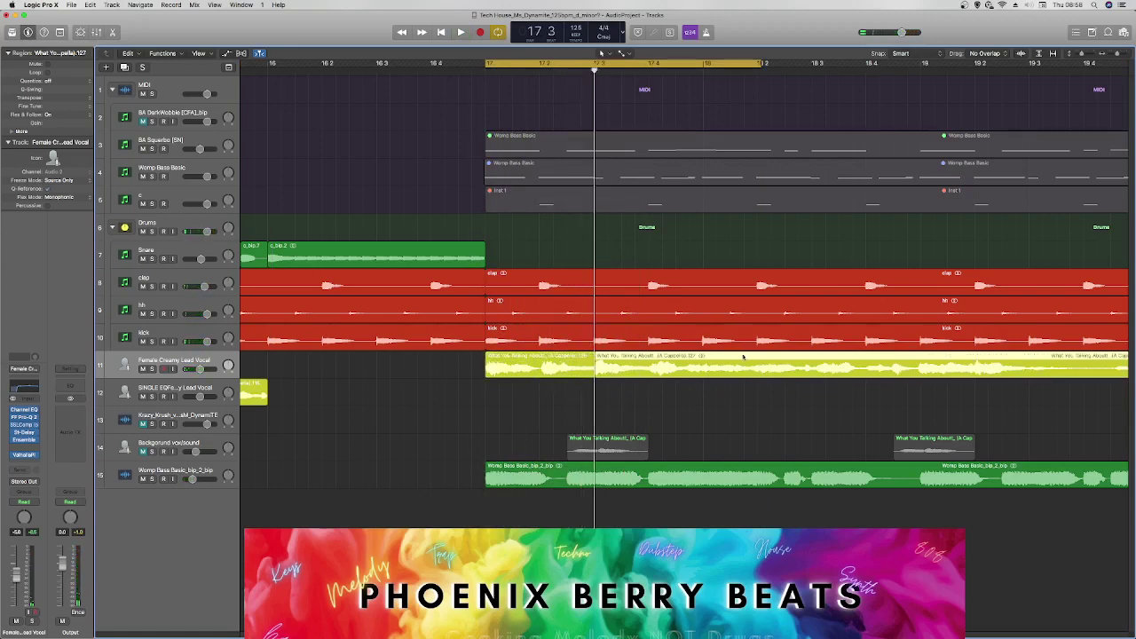
left_click_drag(633, 359, 1007, 359)
key("space")
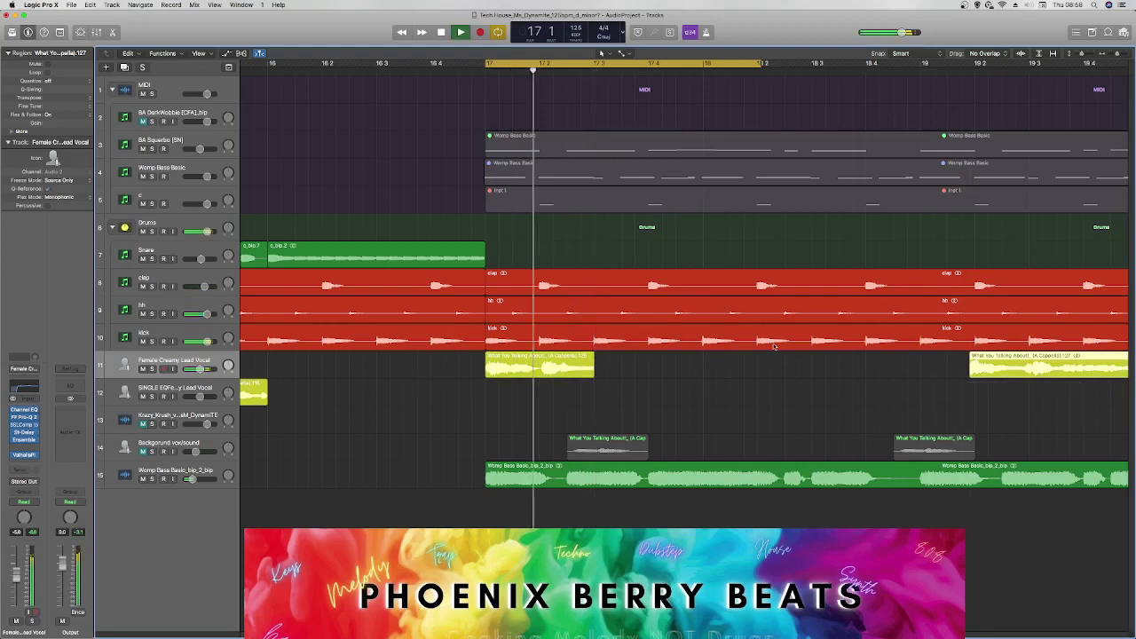
key("space")
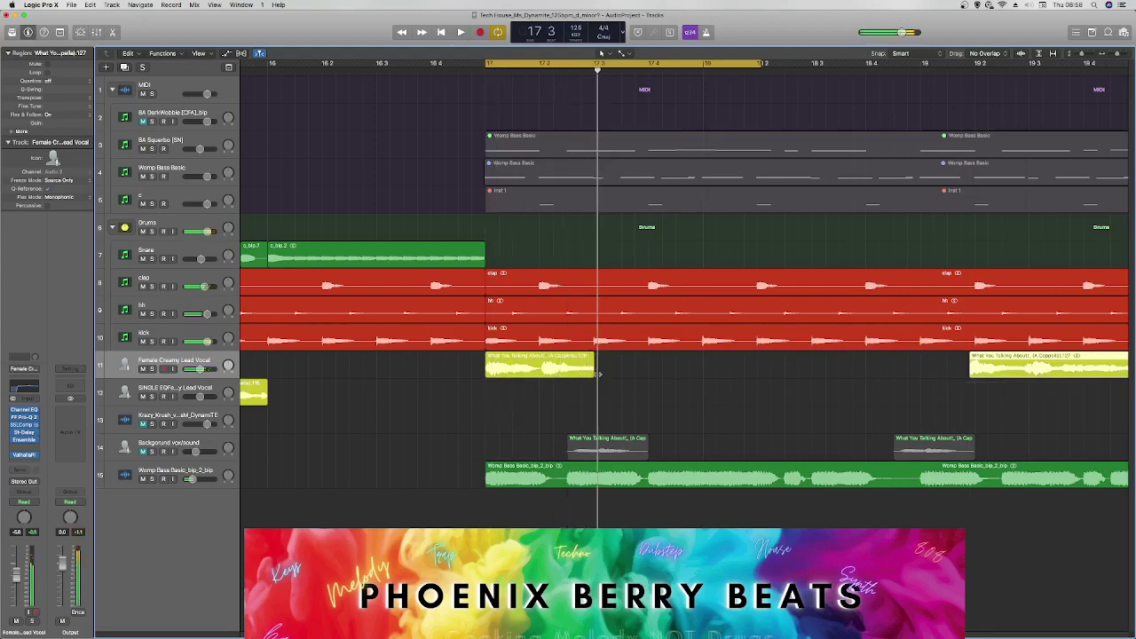
Try changing the end fade of the short vocal region at bar 17 to Slow Down and play it.
left_click(592, 372)
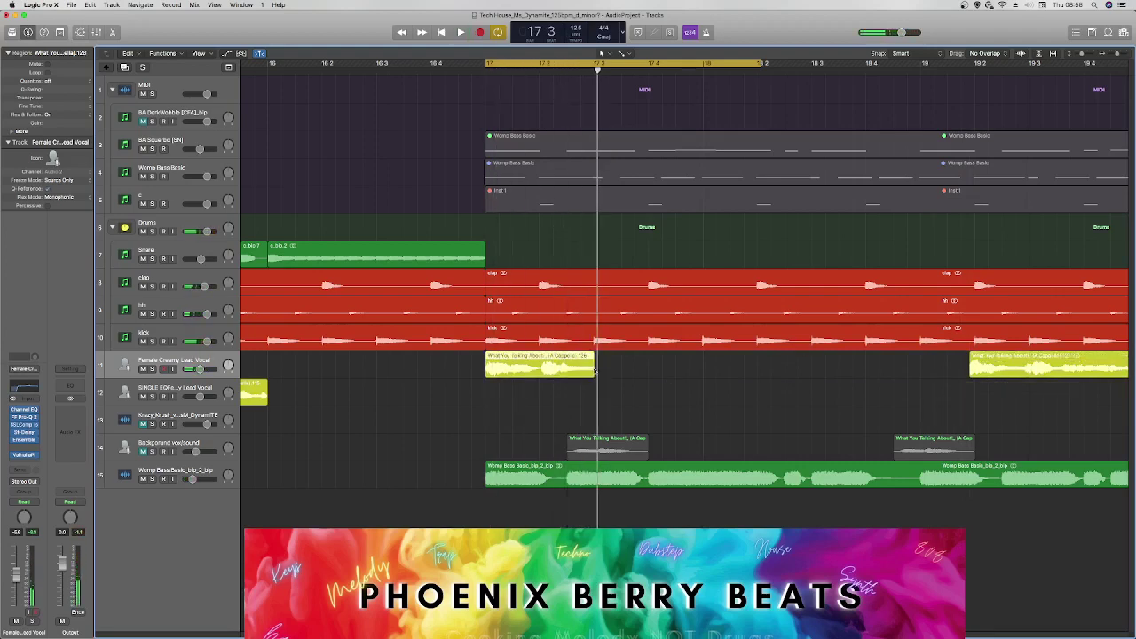
right_click(582, 369)
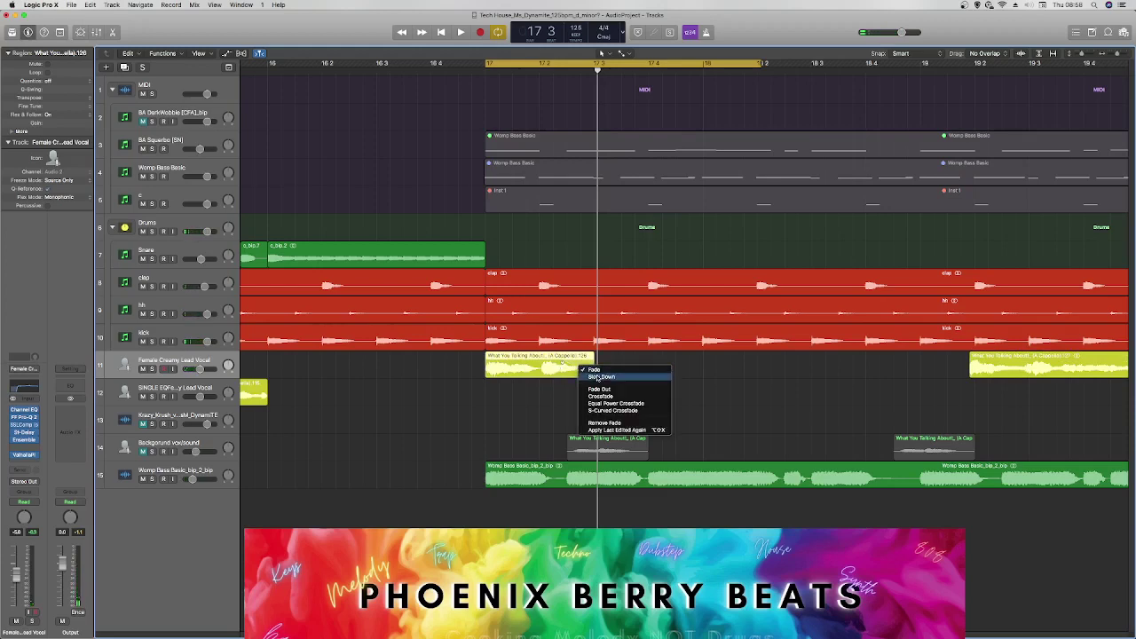
left_click(600, 377)
key("space")
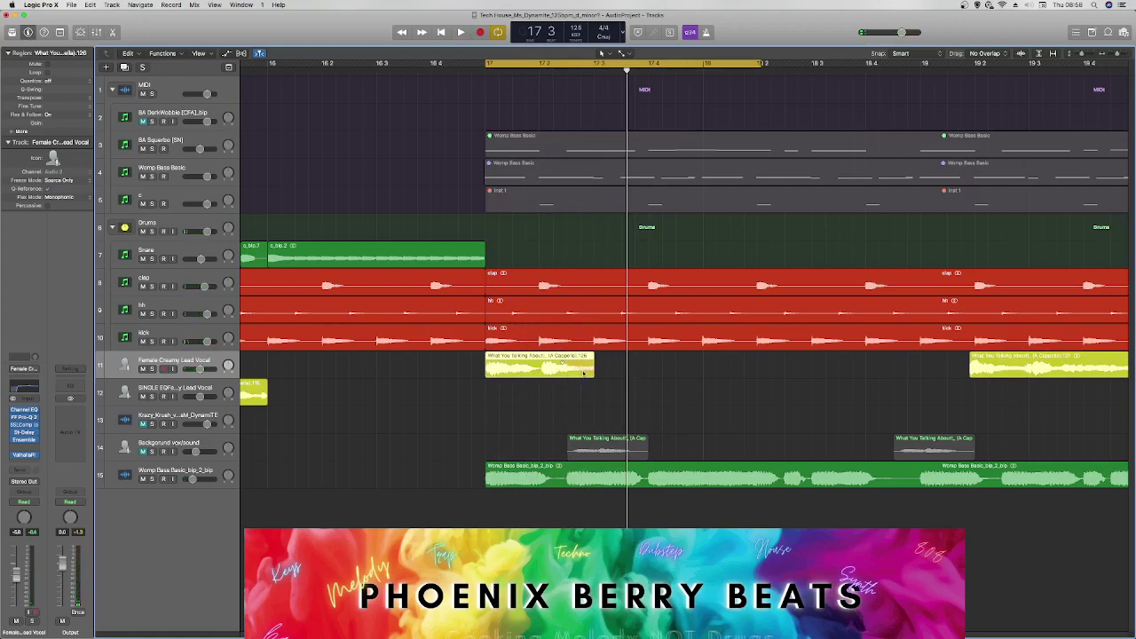
Trim the short vocal region to end between beats 2 and 3 of bar 17, apply Slow Down to its end fade, and audition it.
left_click_drag(591, 371, 576, 372)
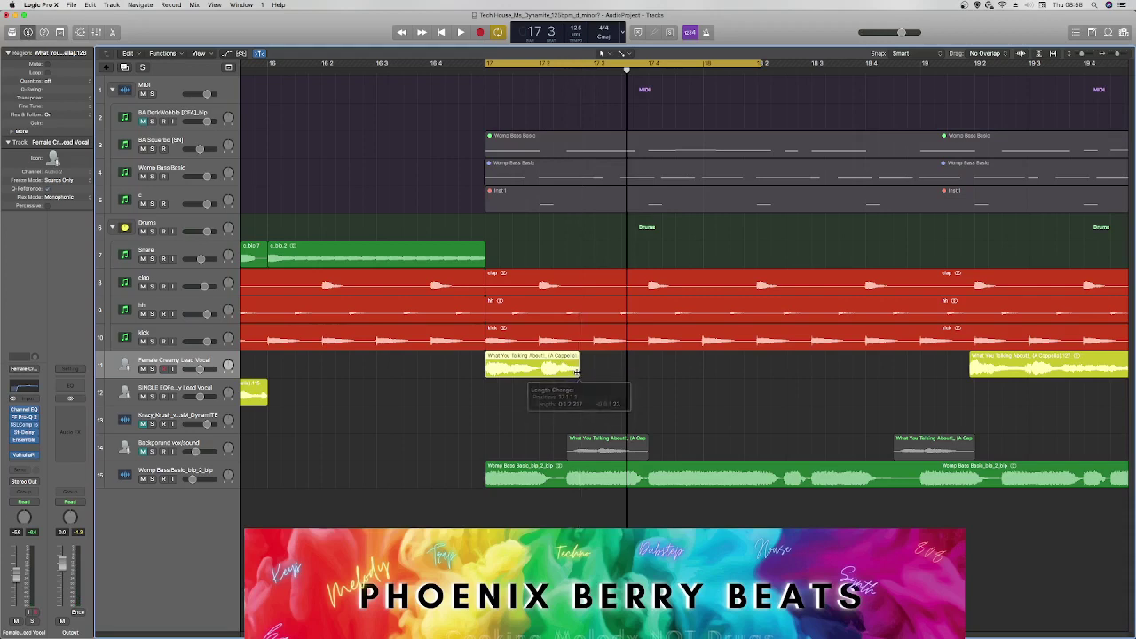
right_click(576, 365)
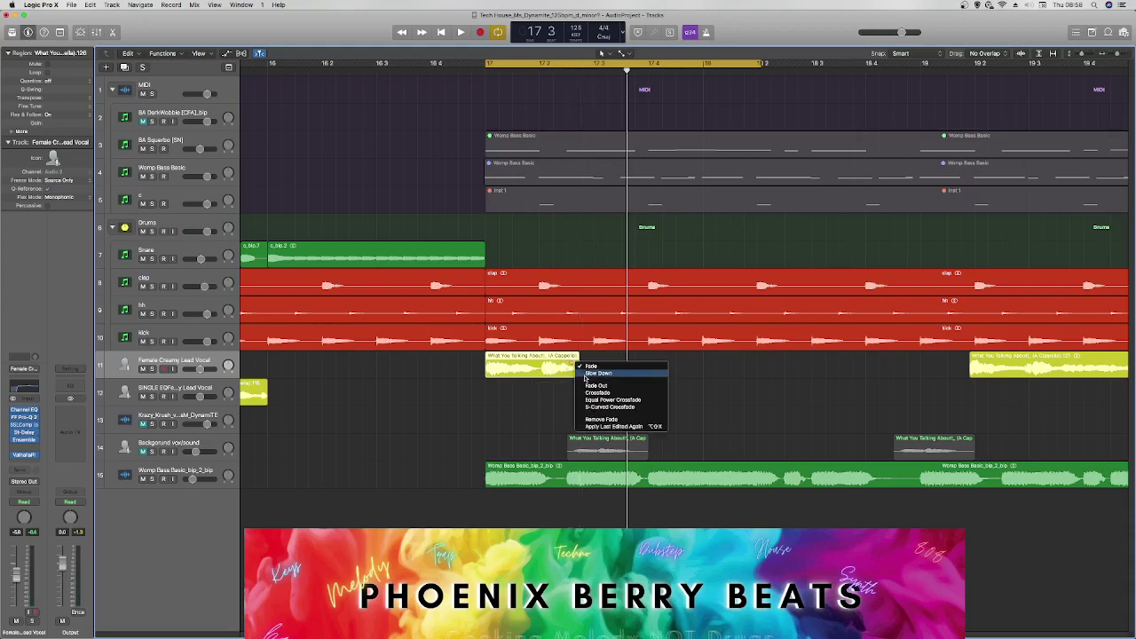
left_click(588, 374)
key("space")
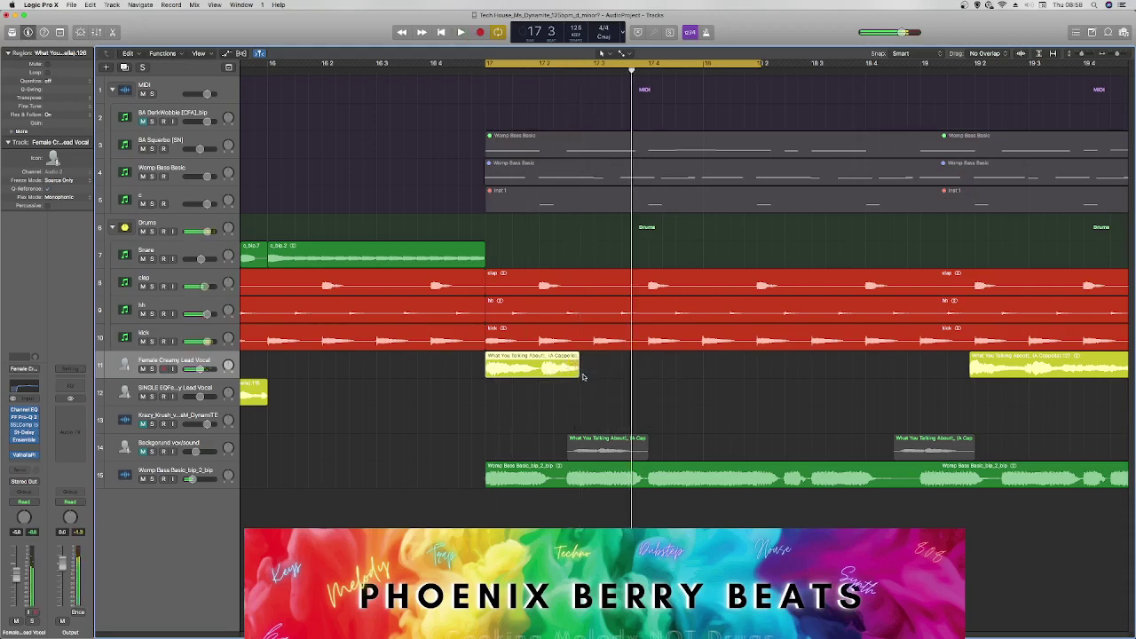
key("space")
key("space")
key("space")
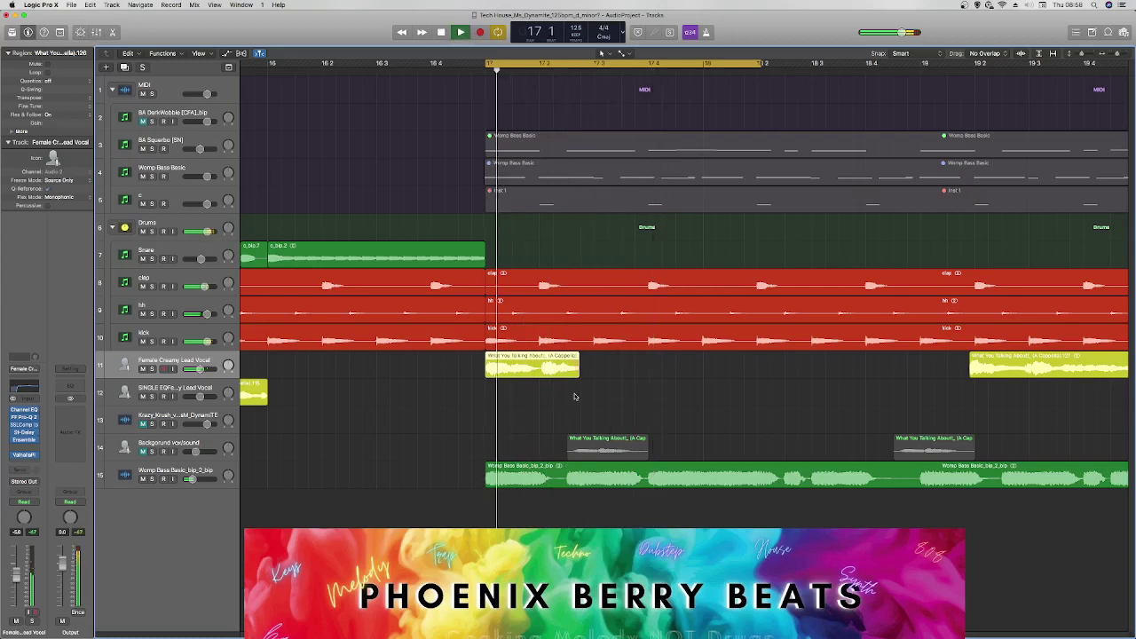
key("space")
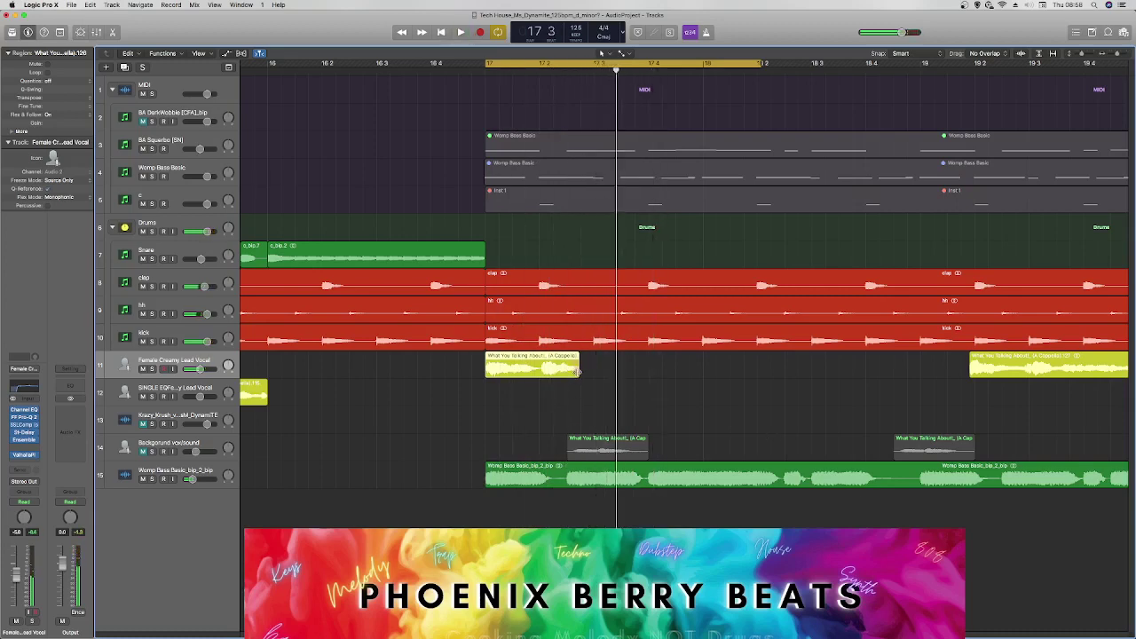
Adjust the end of the trimmed vocal region and replay the cycle to check it.
left_click_drag(577, 370, 589, 370)
key("space")
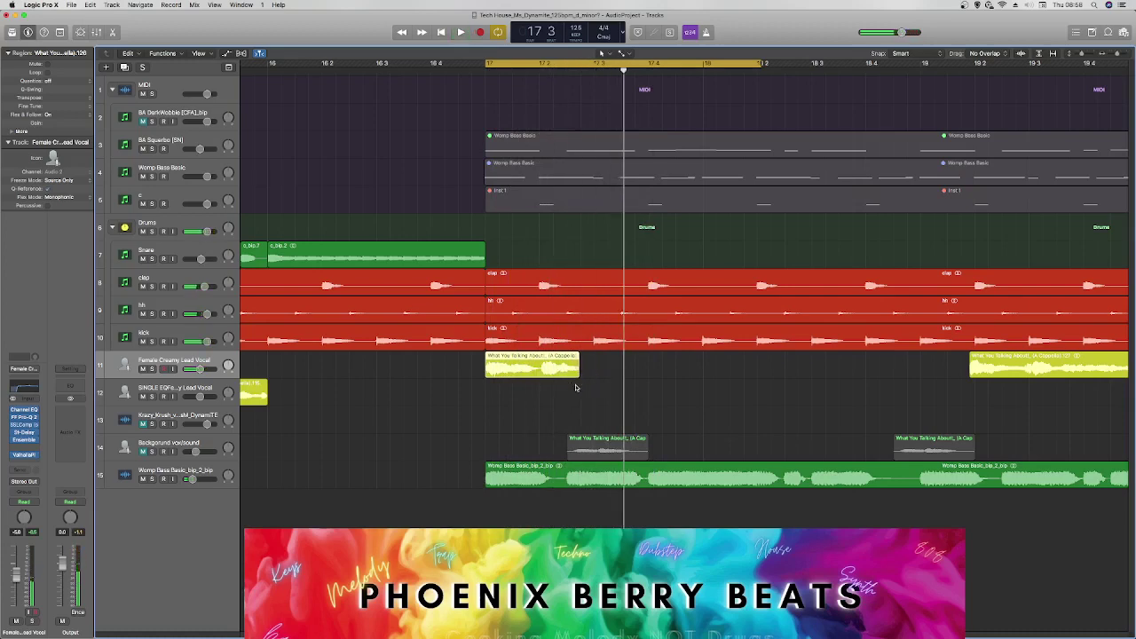
key("space")
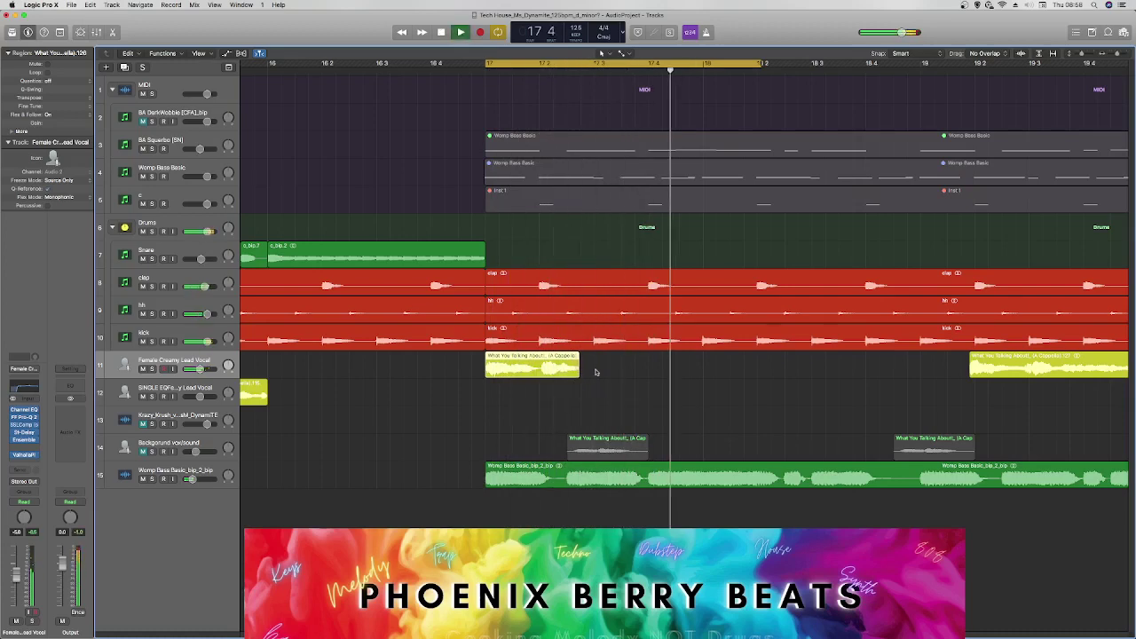
key("space")
key("space")
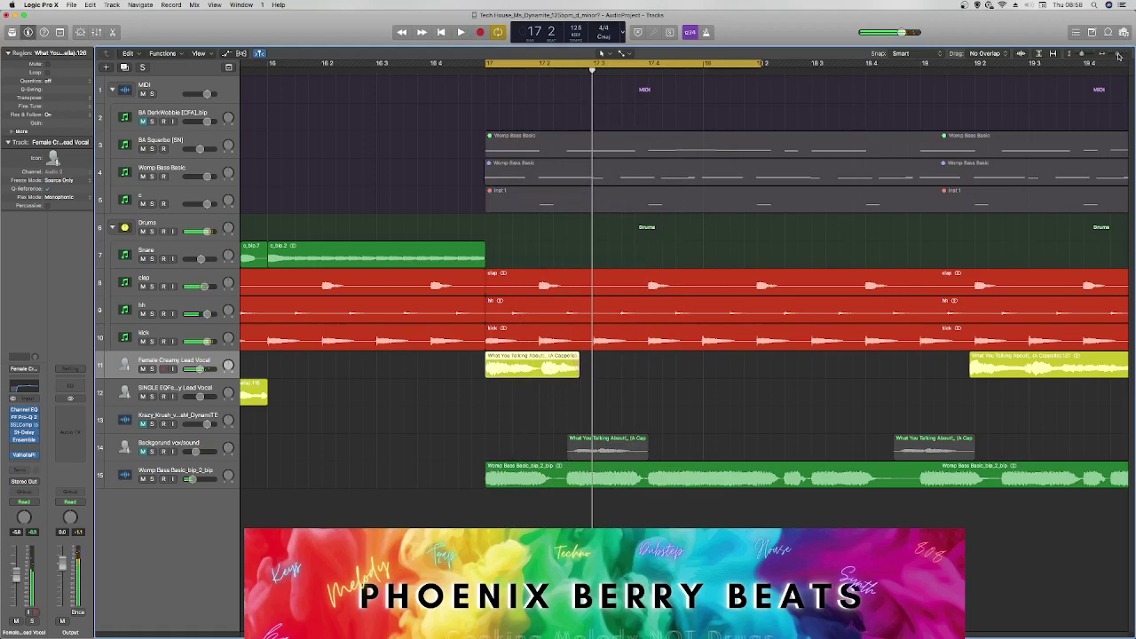
left_click_drag(1119, 57, 1117, 58)
key("space")
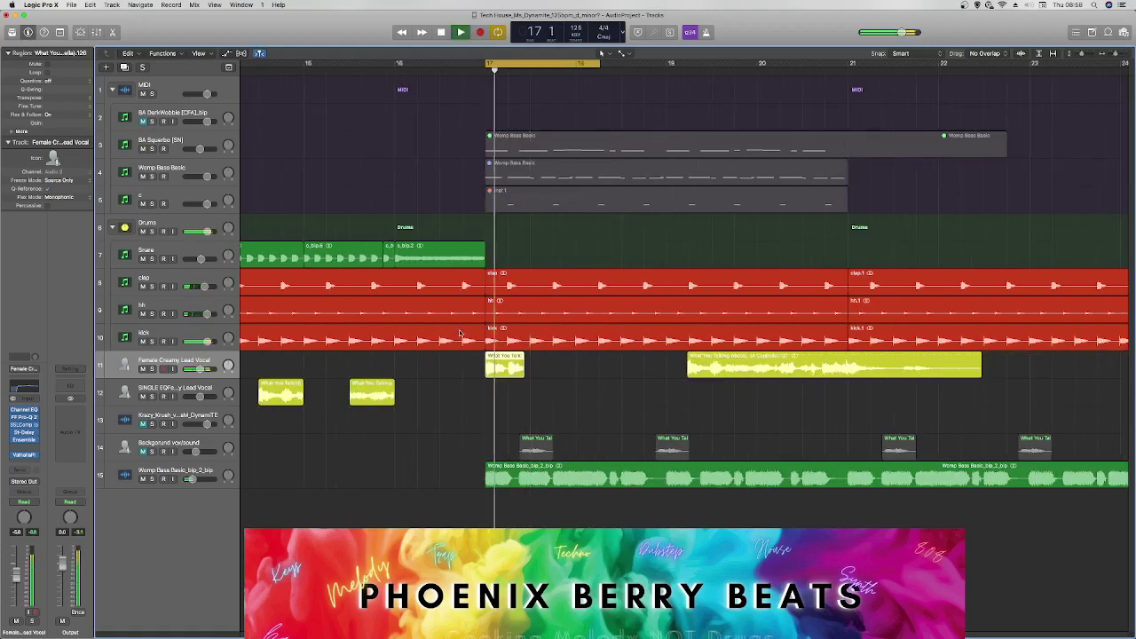
key("space")
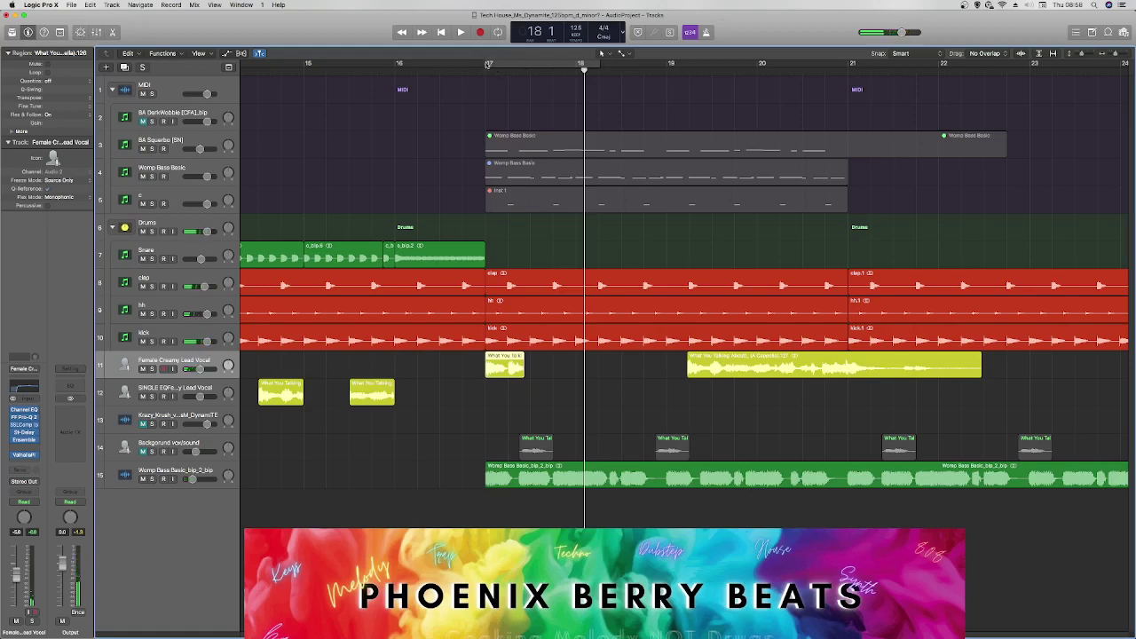
Extend the cycle from bar 17 to about bar 23 and move the long lead vocal region to between beats 3 and 4 of bar 21.
left_click_drag(488, 64, 1033, 63)
left_click_drag(696, 380, 916, 380)
Copy the short vocal region to bar 17 beat 4 and bar 18 beat 3, and play the cycle from bar 17.
left_click_drag(502, 369, 635, 375)
key("space")
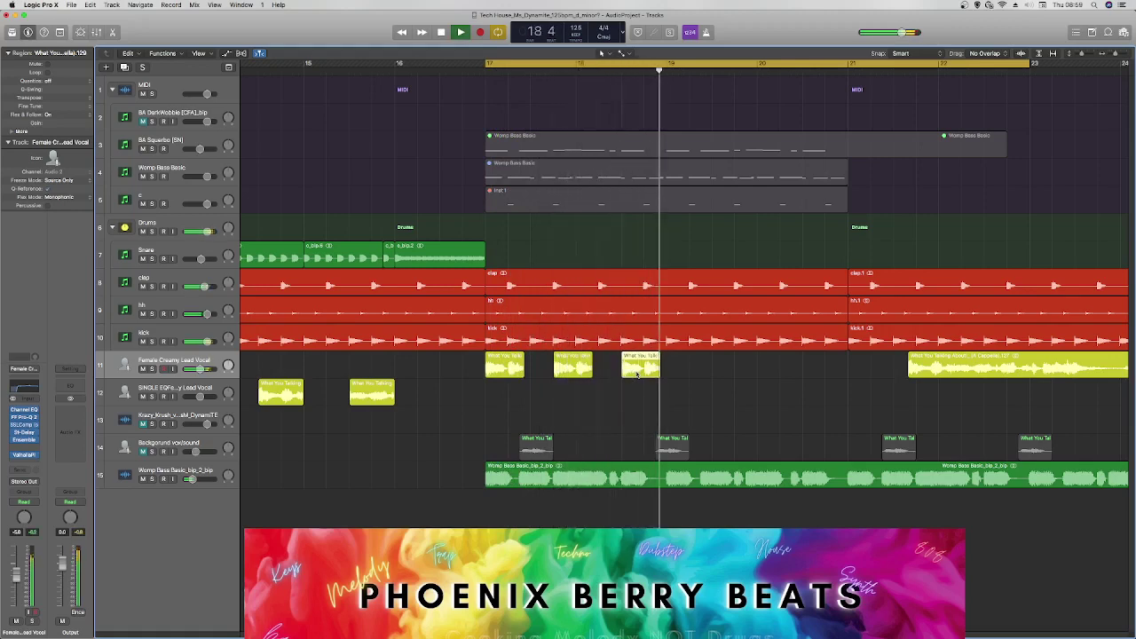
key("space")
key("space")
key("space")
key("space")
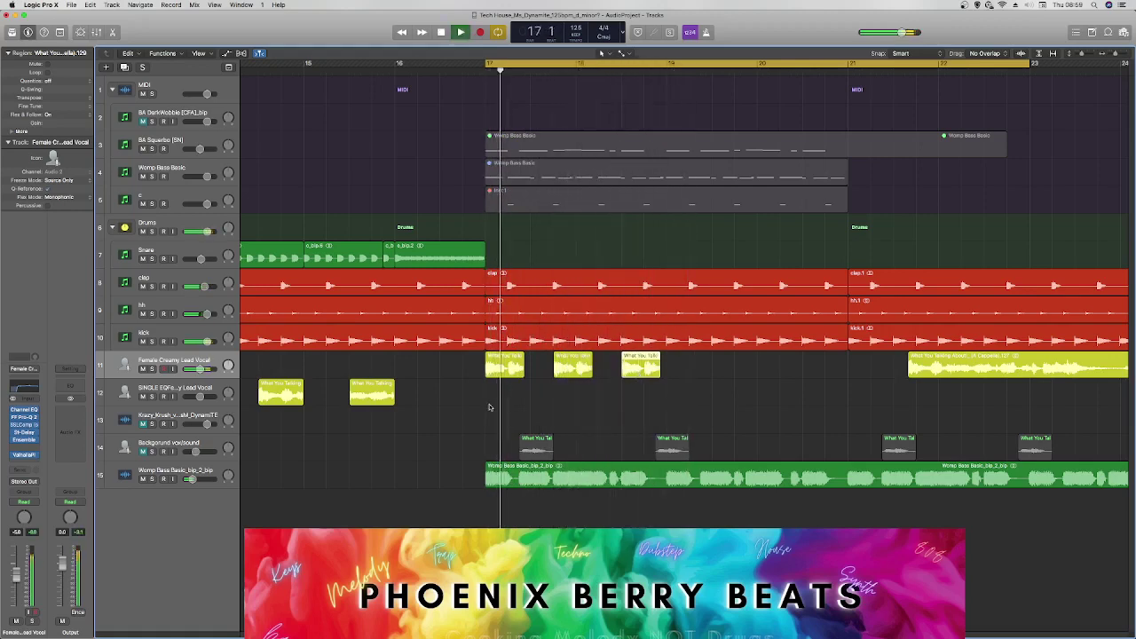
Move the two vocal copies to start at bar 20 beat 2 and split the original short region at bar 17 beat 2.
key("space")
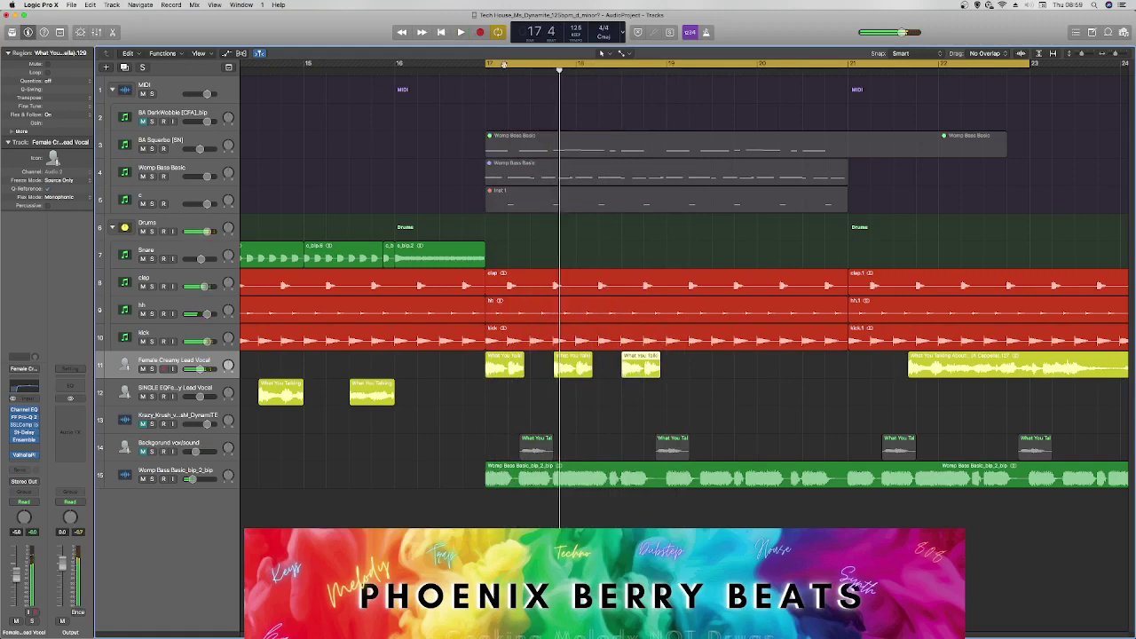
left_click_drag(532, 73, 505, 73)
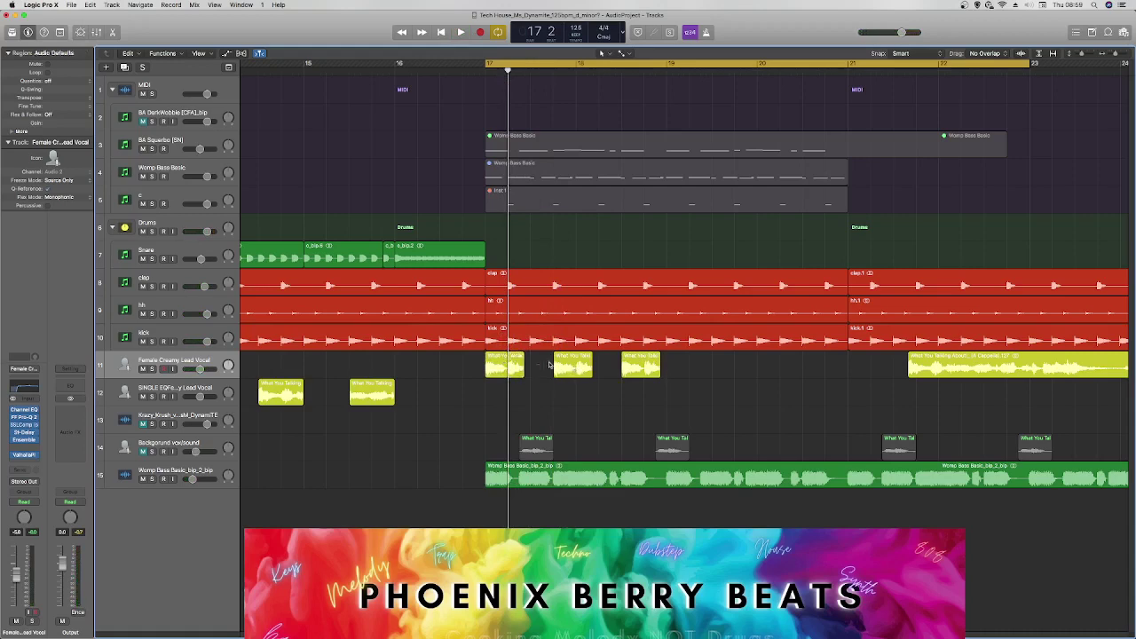
left_click_drag(562, 368, 790, 367)
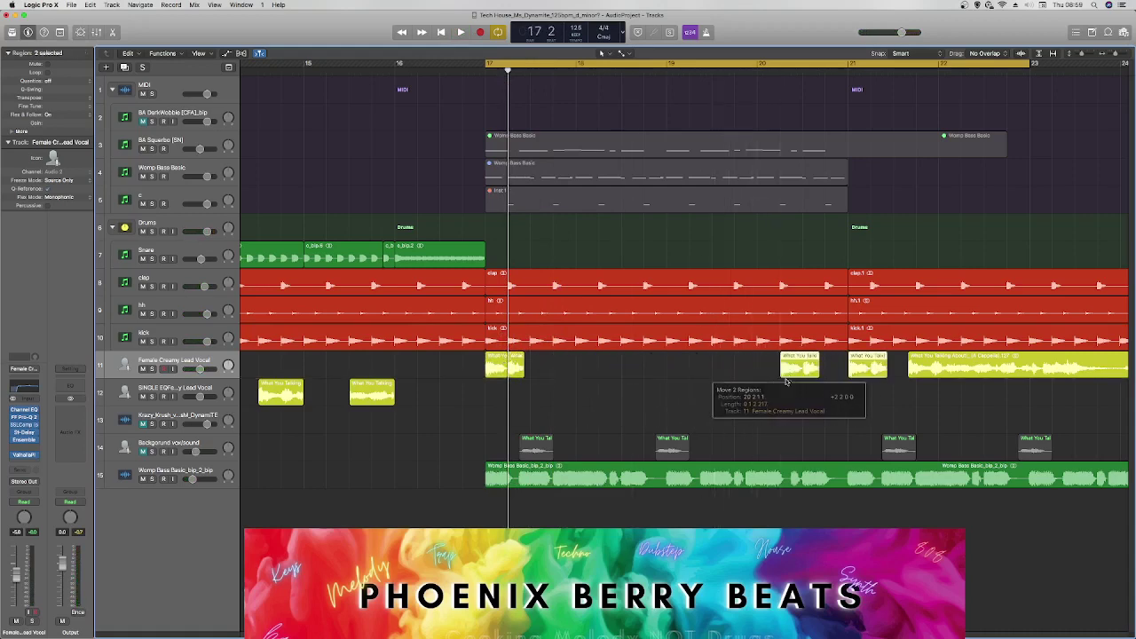
key("space")
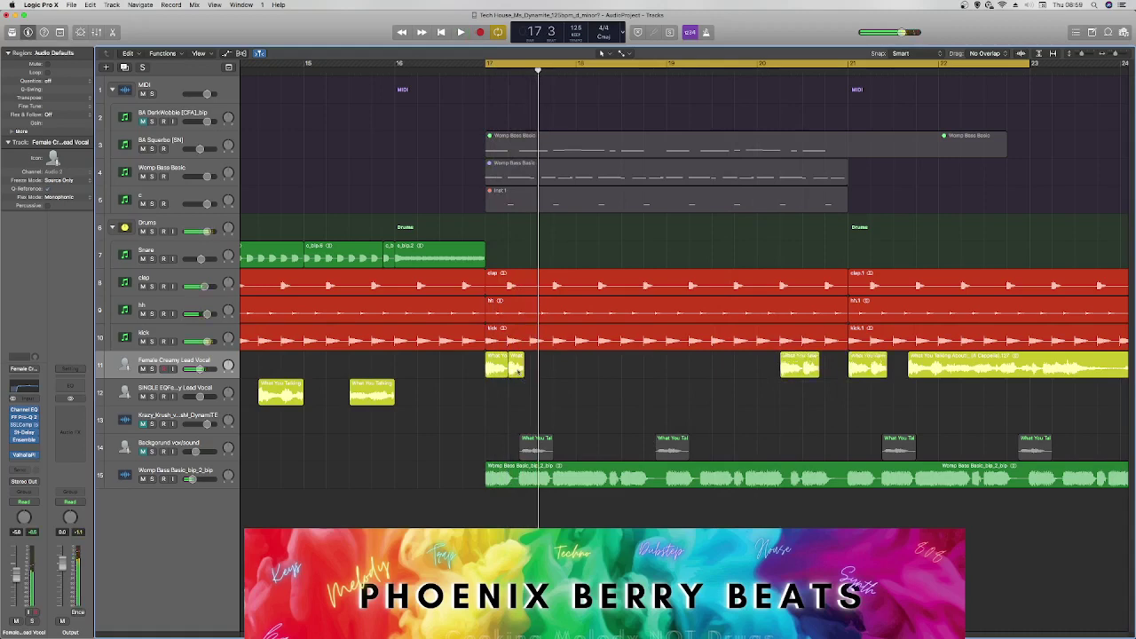
Copy the second vocal slice to just after bar 17 beat 3 and just after bar 18, and audition the copies.
left_click_drag(516, 369, 589, 370)
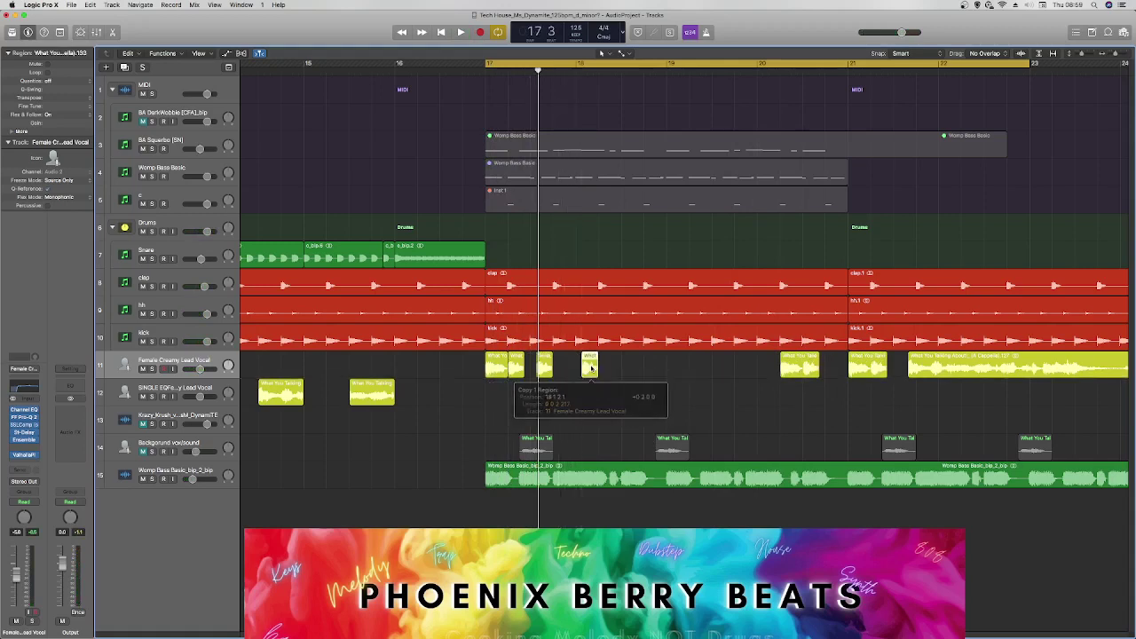
key("space")
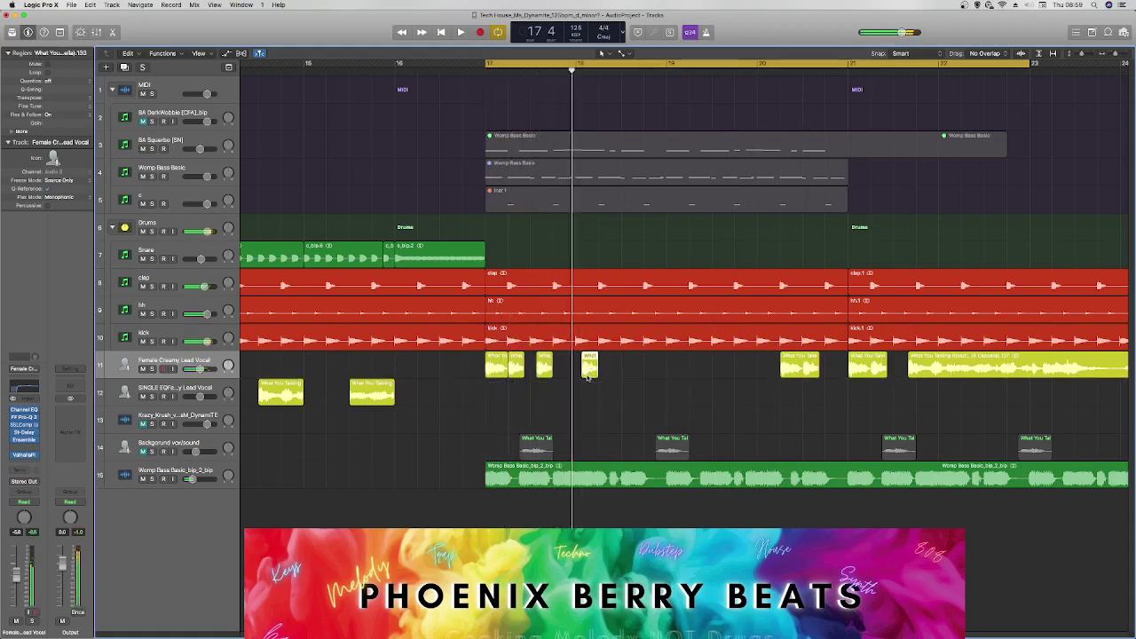
key("space")
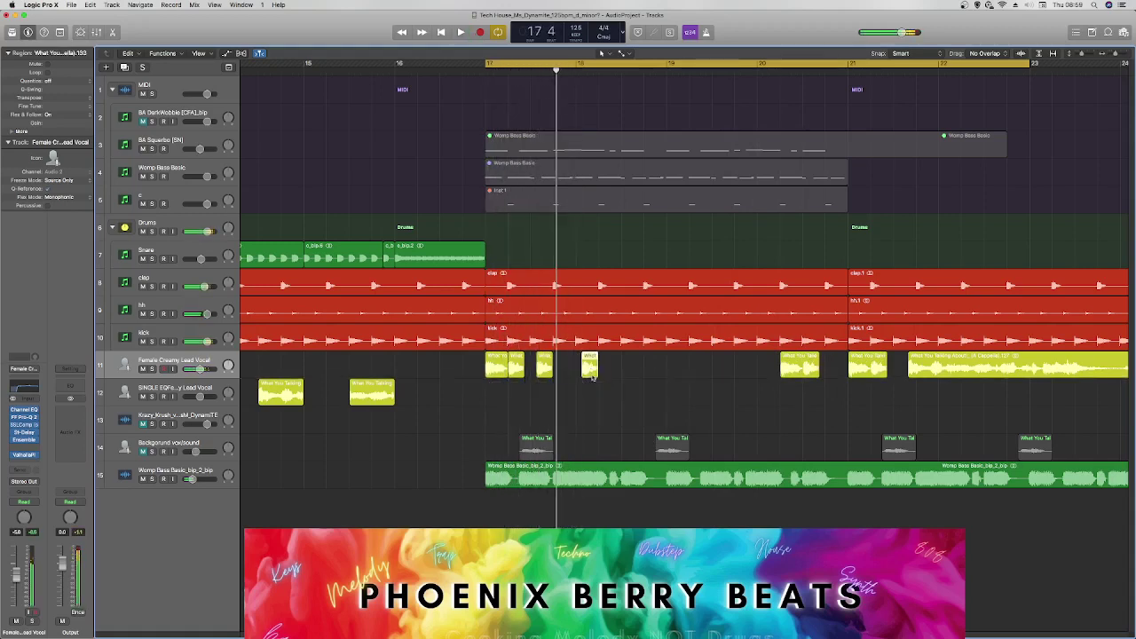
Shift the first copied slice earlier to bar 17 beat 3 and the second slightly later after bar 18, and replay from bar 17.
left_click(592, 367)
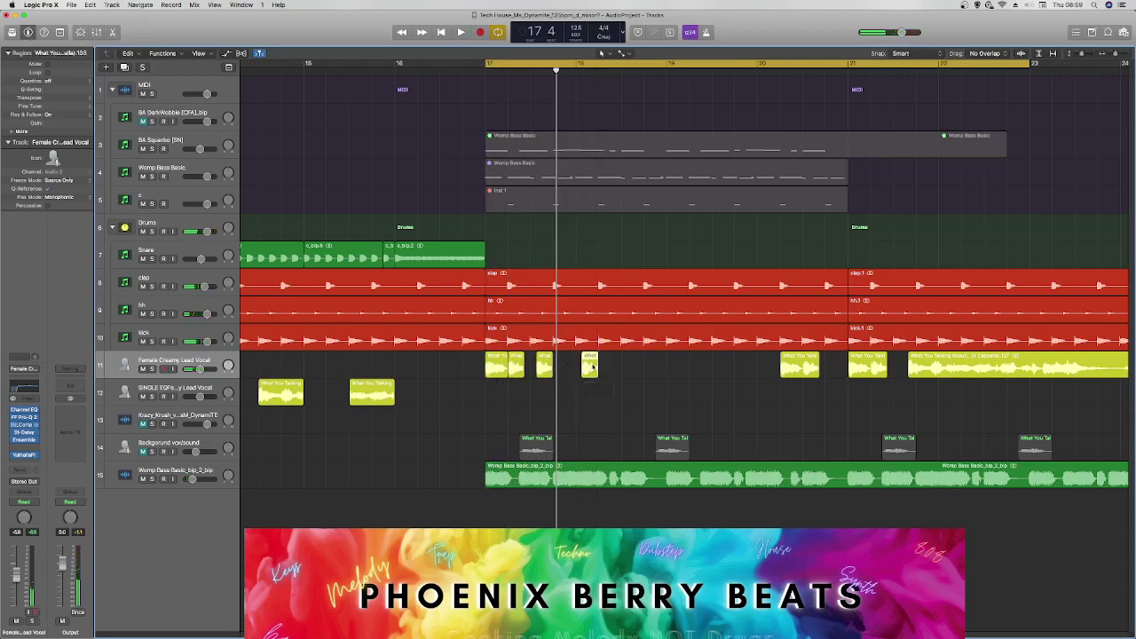
left_click_drag(593, 367, 538, 370)
key("space")
key("space")
key("space")
key("space")
key("space")
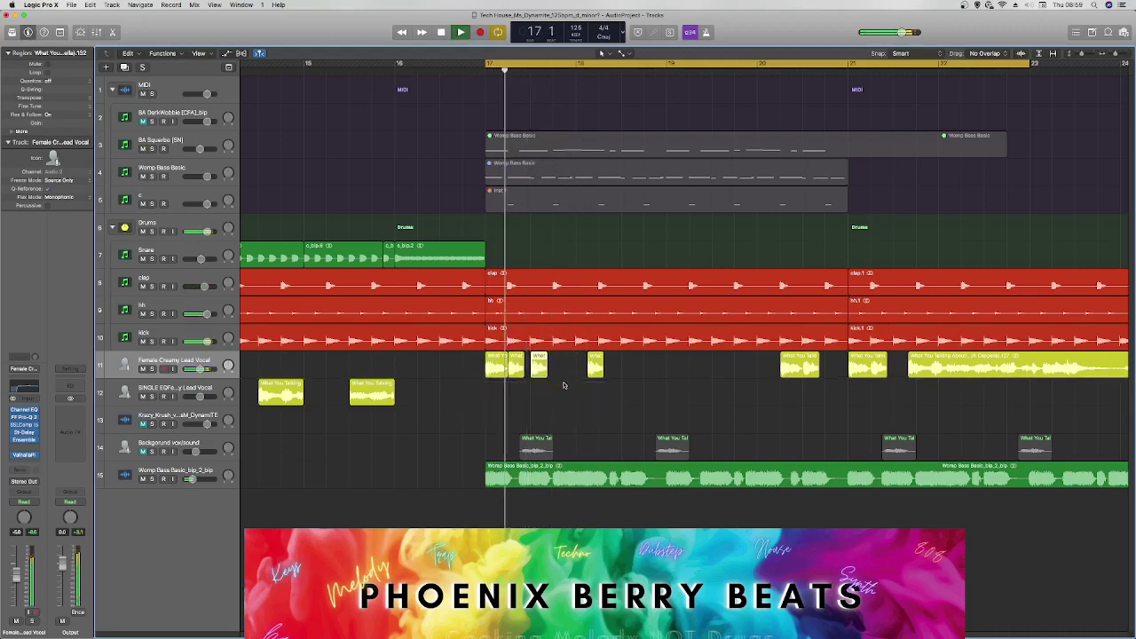
Replay the vocal slices from bar 17 and delete the copy just after bar 18.
key("space")
key("space")
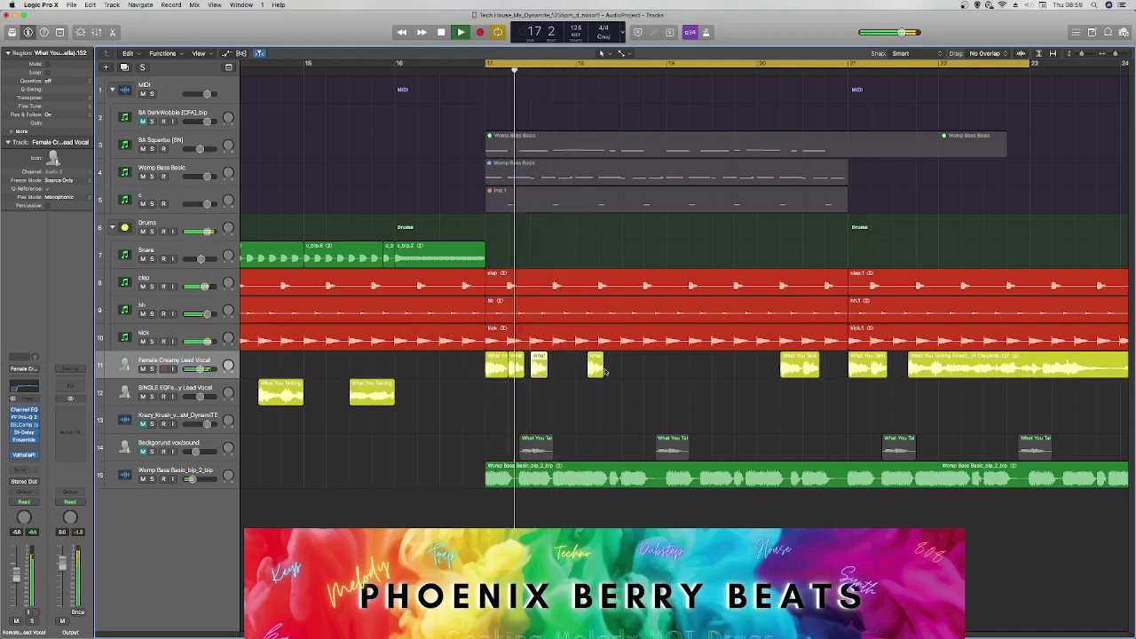
key("space")
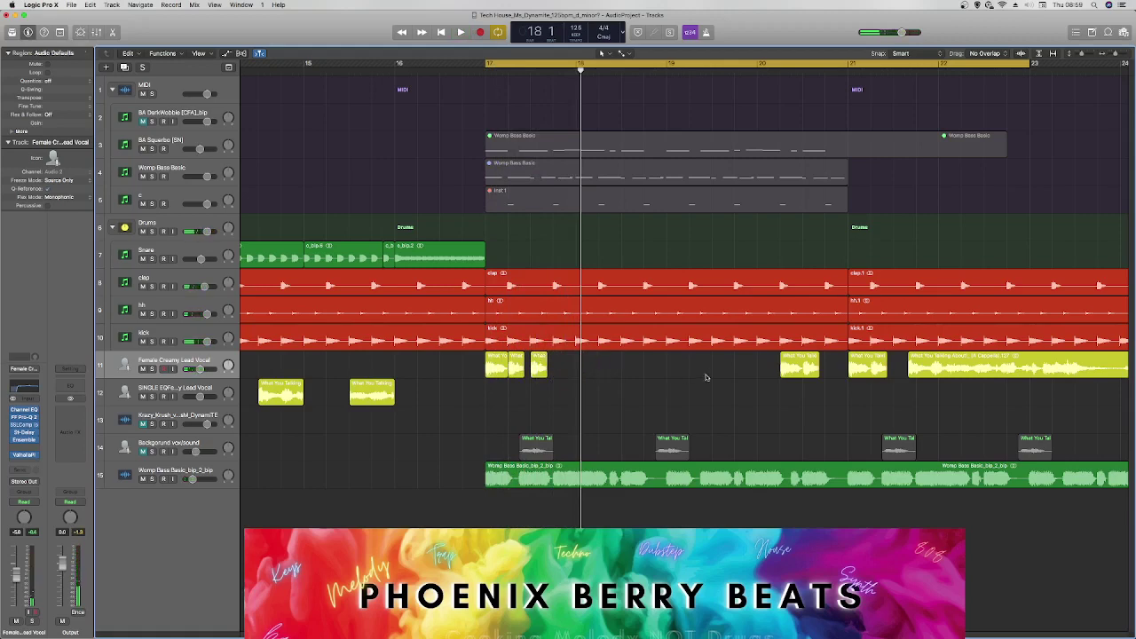
Delete the two lead vocal copies around bars 20 and 21, and move the long vocal region to start just before bar 18.
key("Delete")
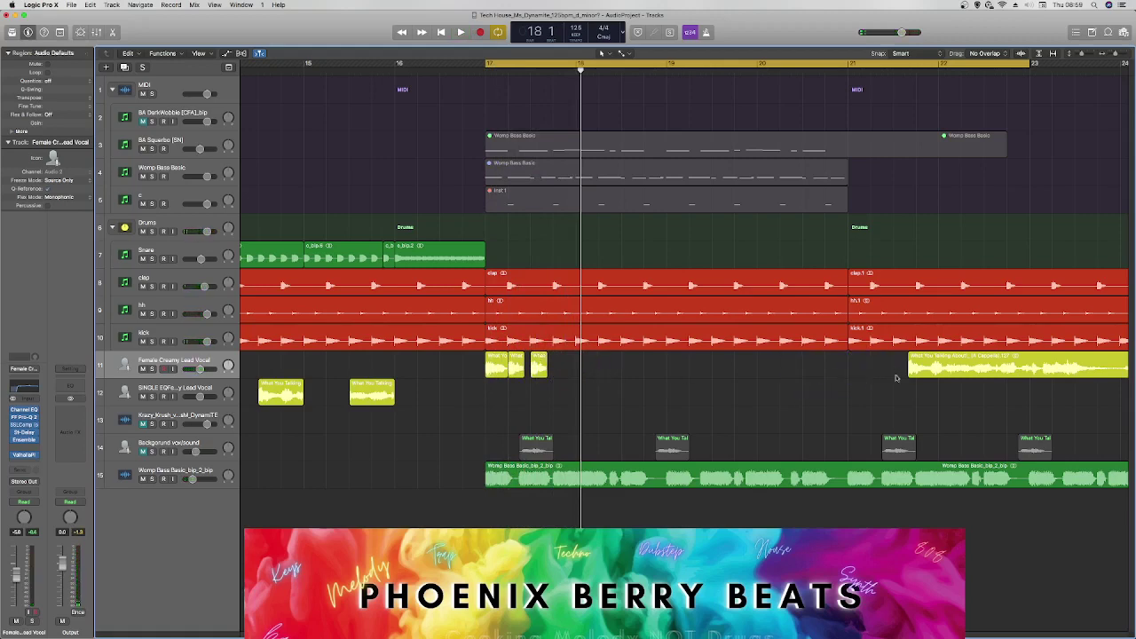
left_click_drag(953, 353, 612, 371)
key("space")
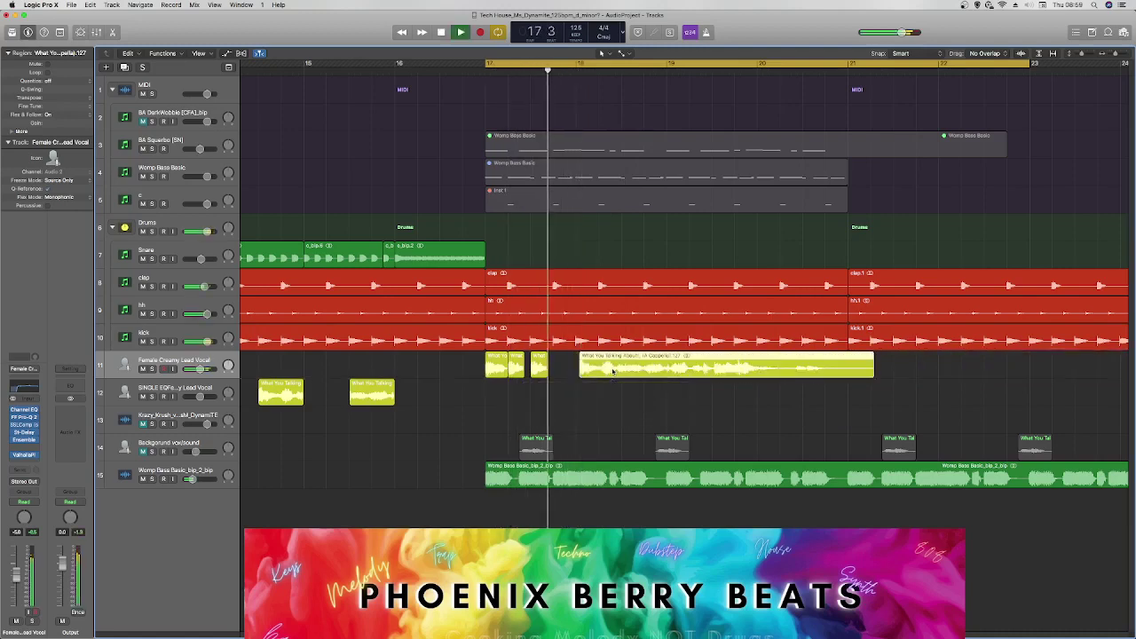
key("space")
left_click_drag(611, 372, 592, 371)
key("space")
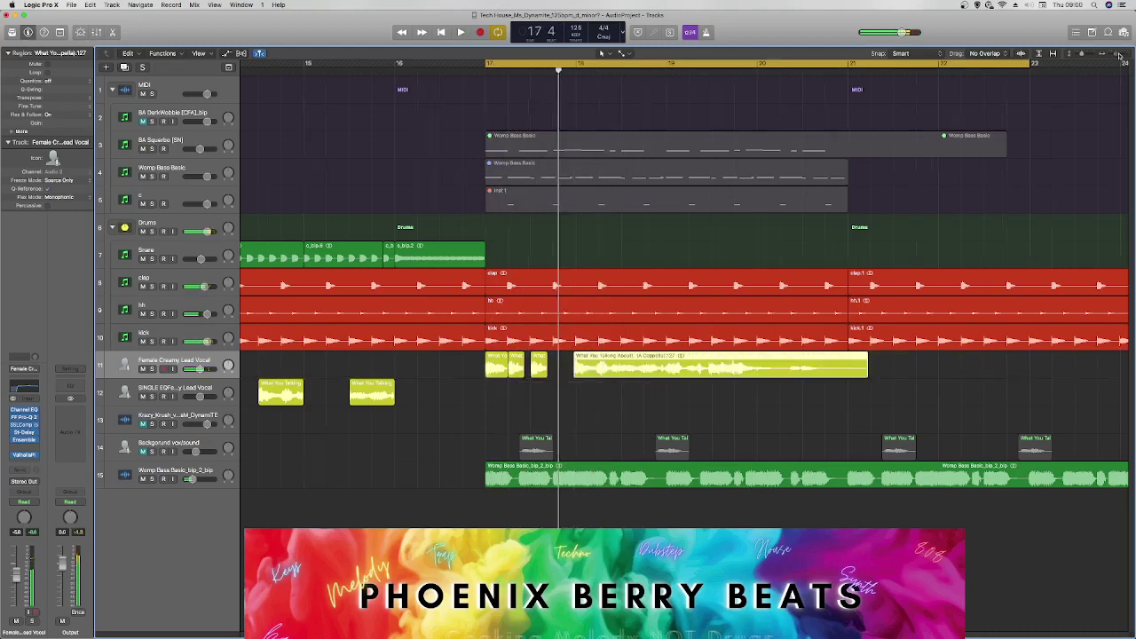
Shift the long vocal region earlier to start just after bar 17 beat 4 and replay it from bar 17.
left_click_drag(1118, 55, 1121, 55)
key("space")
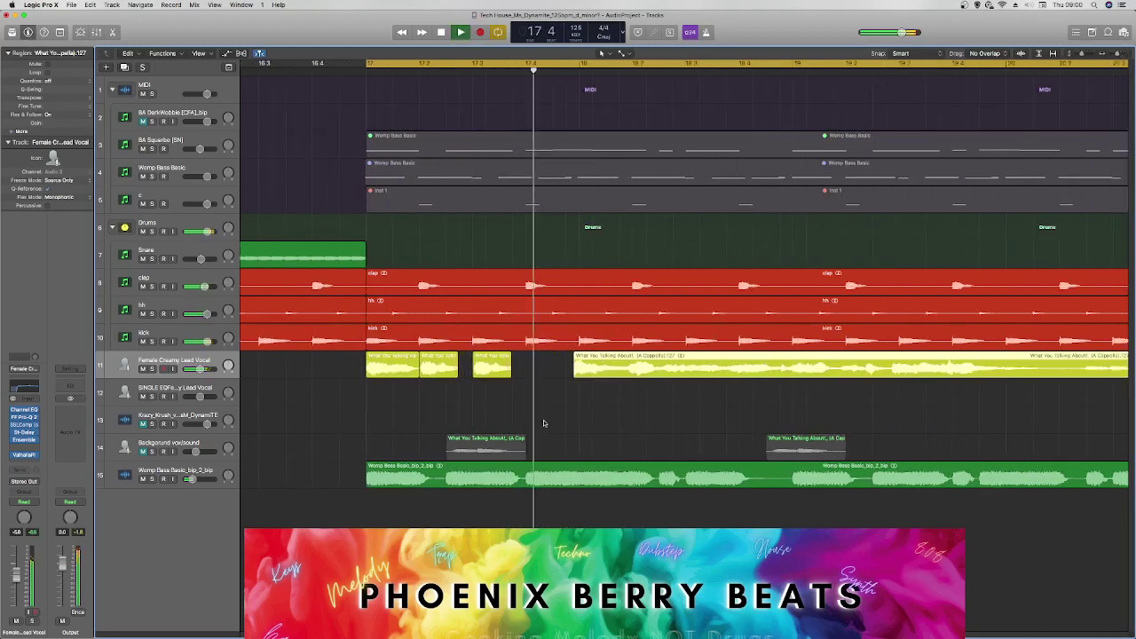
key("space")
left_click_drag(589, 368, 549, 376)
key("space")
key("space")
key("space")
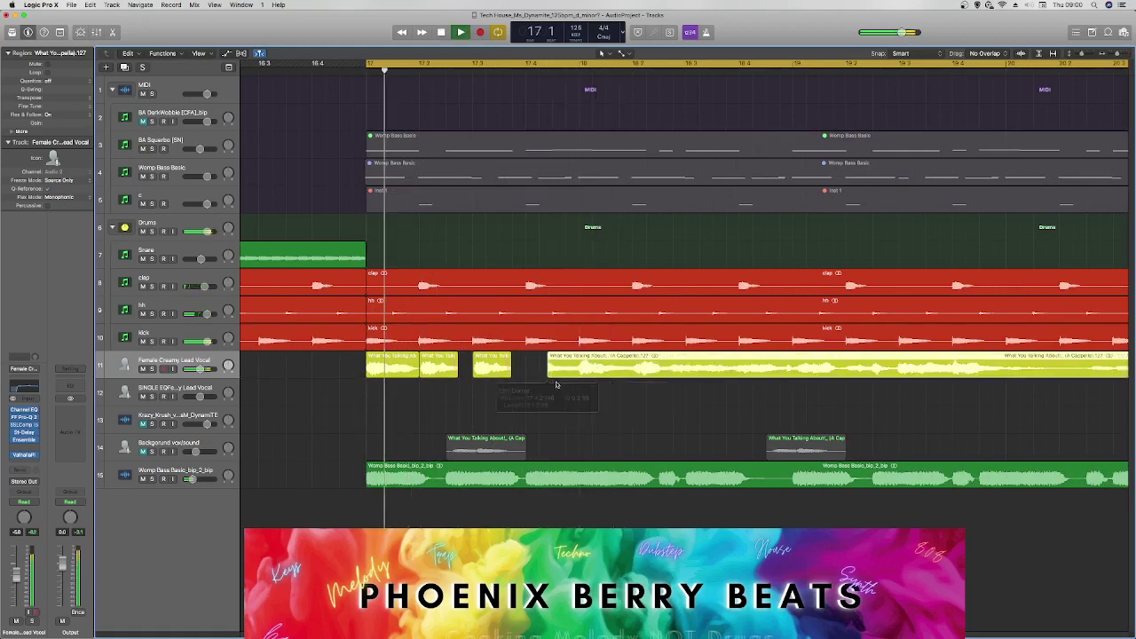
key("space")
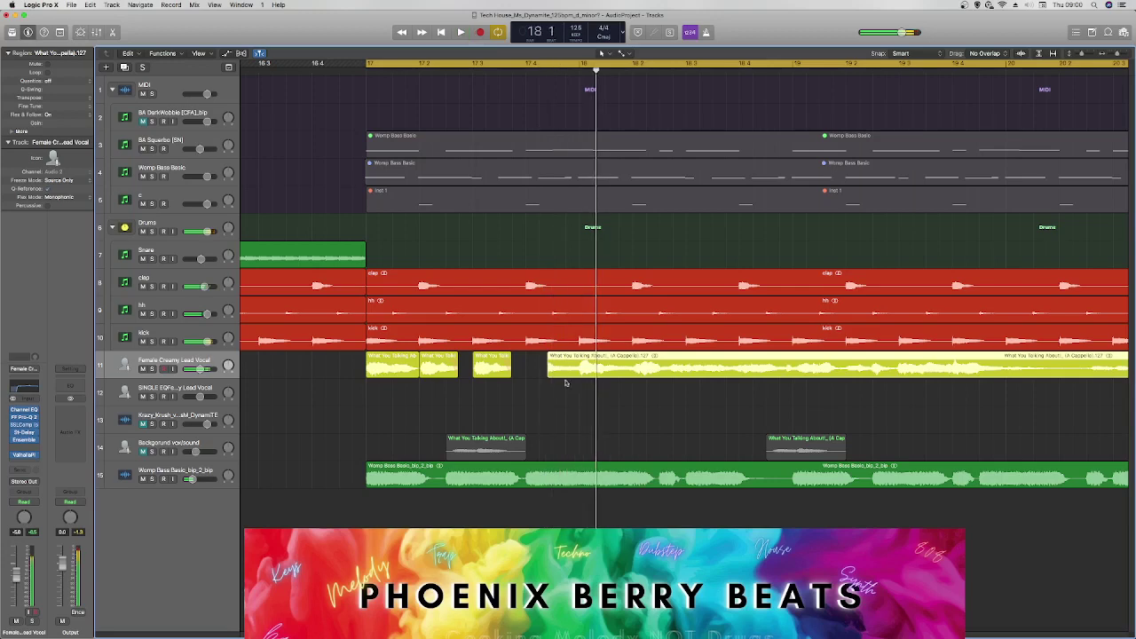
Trim the start of the long vocal region to position 17 4 4 26 and audition the phrase.
left_click_drag(547, 373, 567, 374)
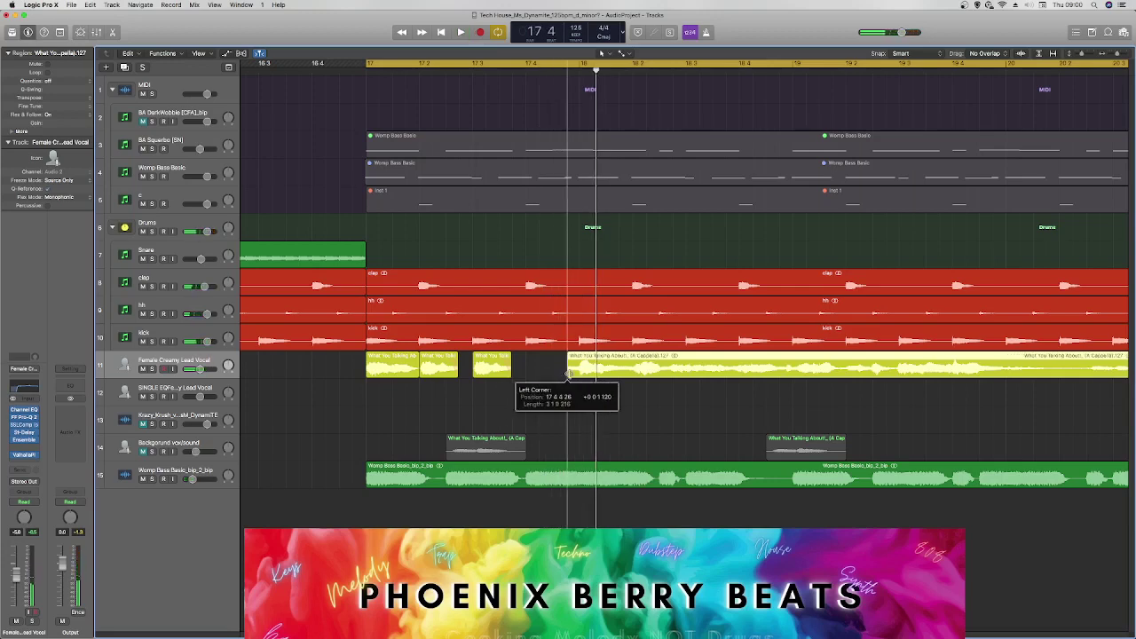
key("space")
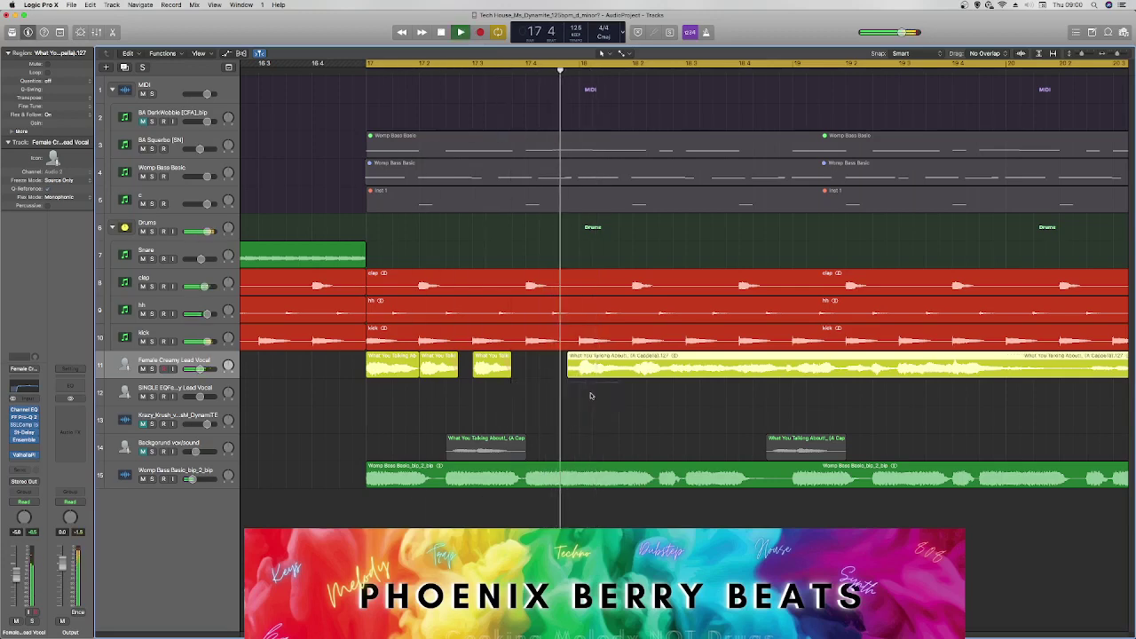
key("space")
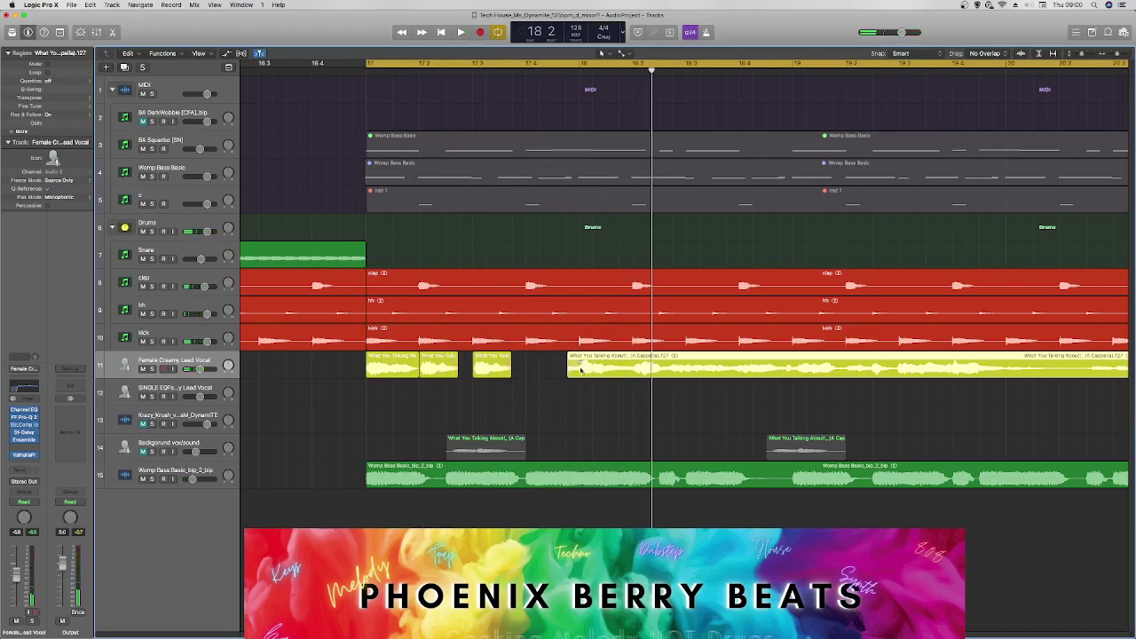
key("space")
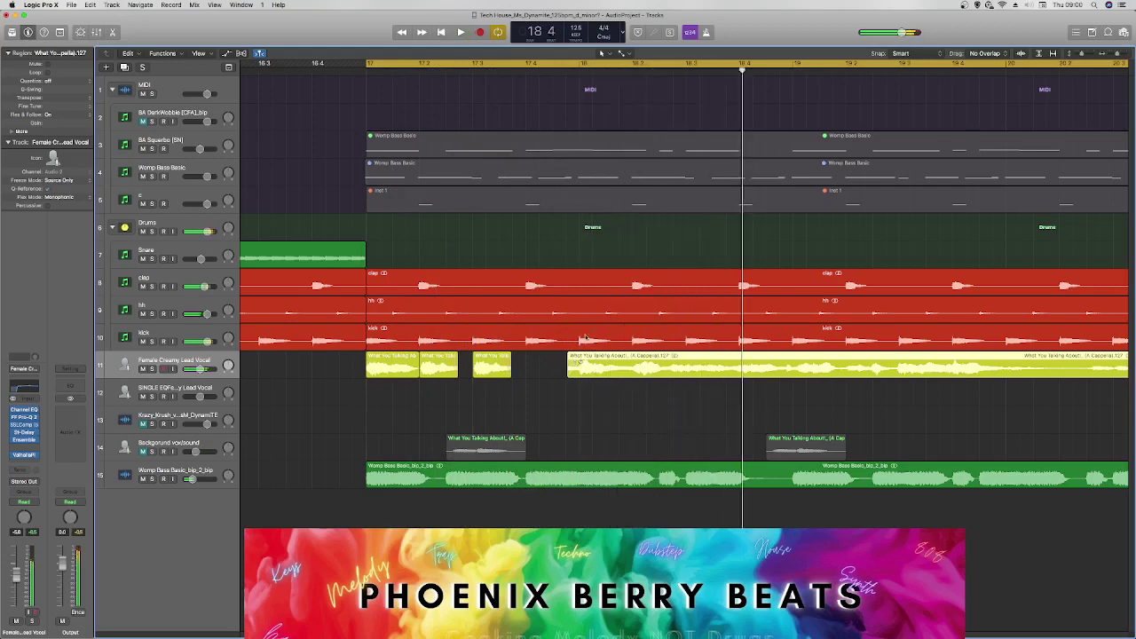
key("space")
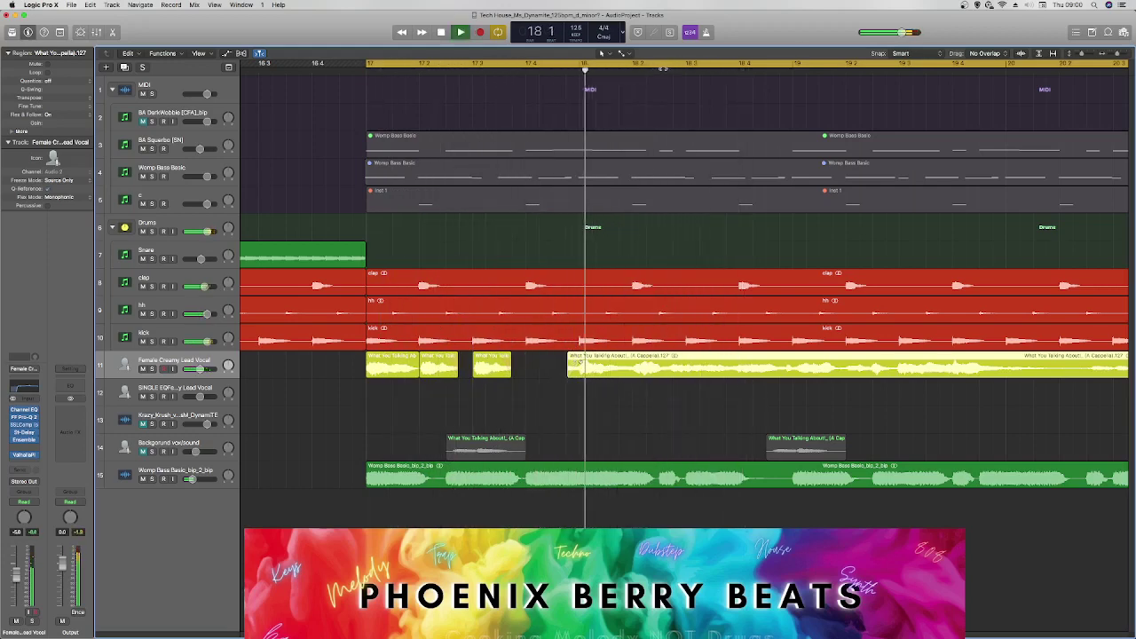
key("space")
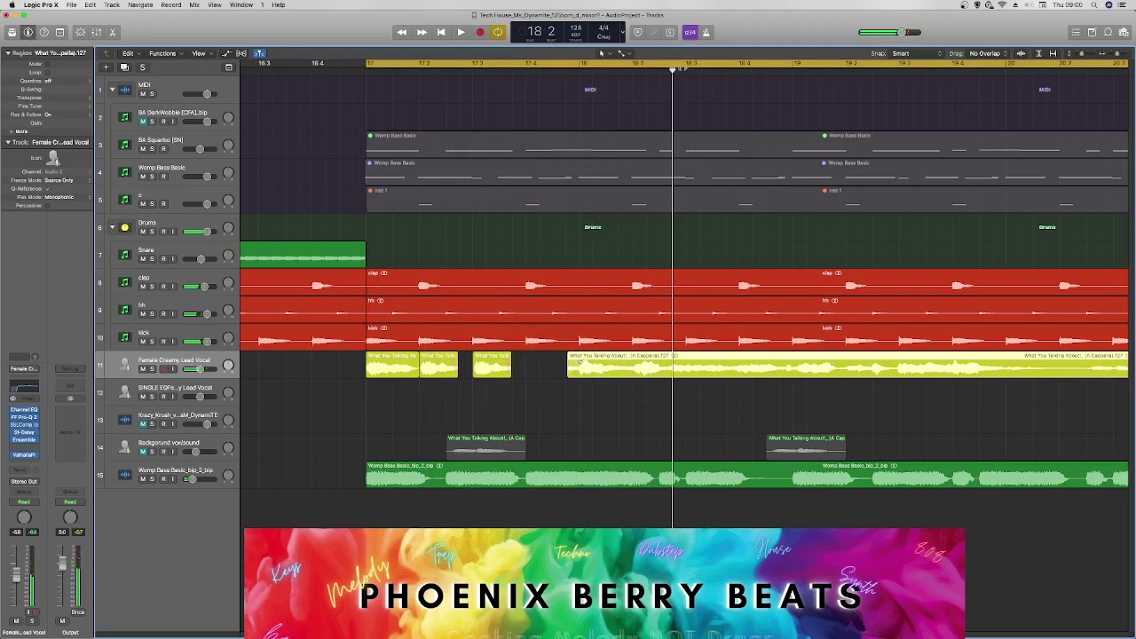
Split the long vocal region just before bar 18 beat 3, move the remainder to just after bar 19 beat 3, and replay.
mouse_move(676, 71)
left_mouse_down()
mouse_move(712, 71)
mouse_move(673, 90)
left_mouse_up()
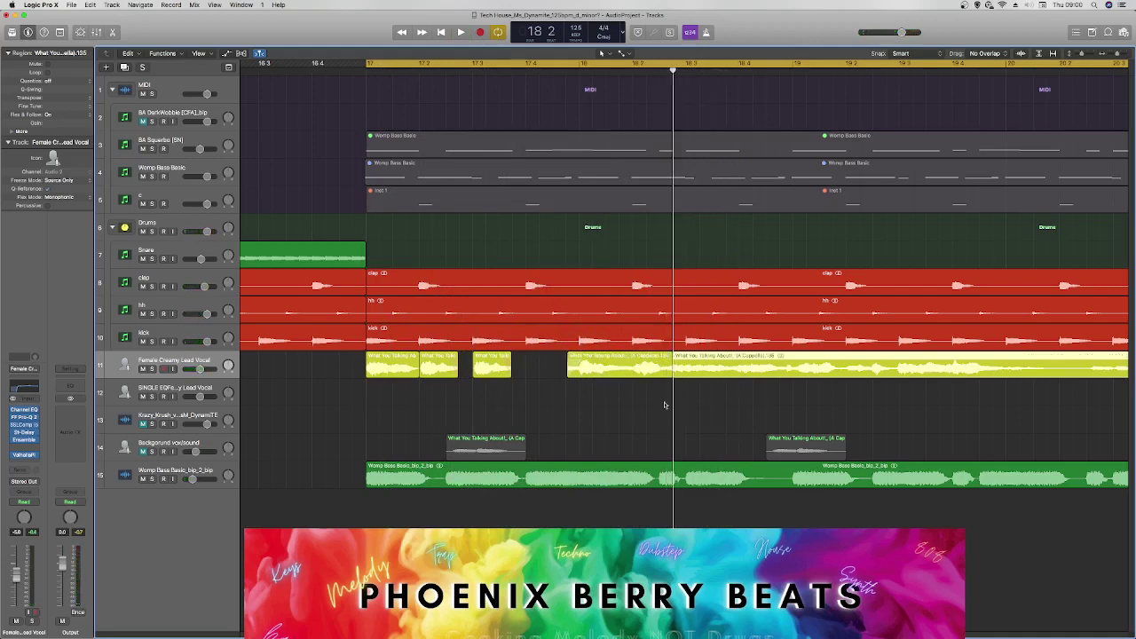
left_click_drag(686, 377, 923, 380)
key("space")
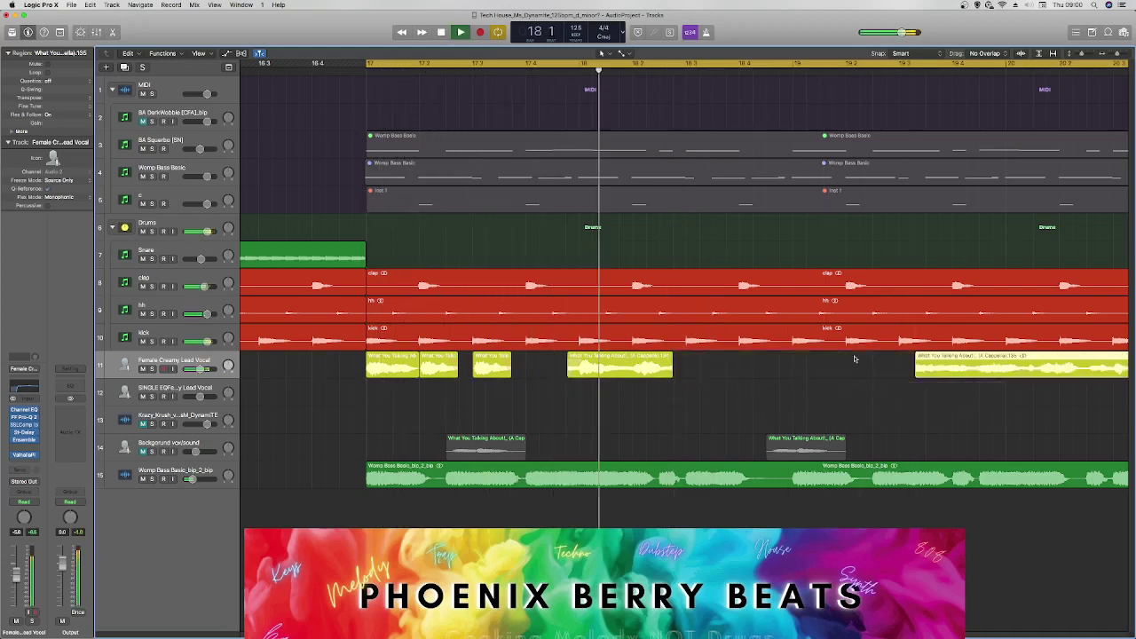
key("space")
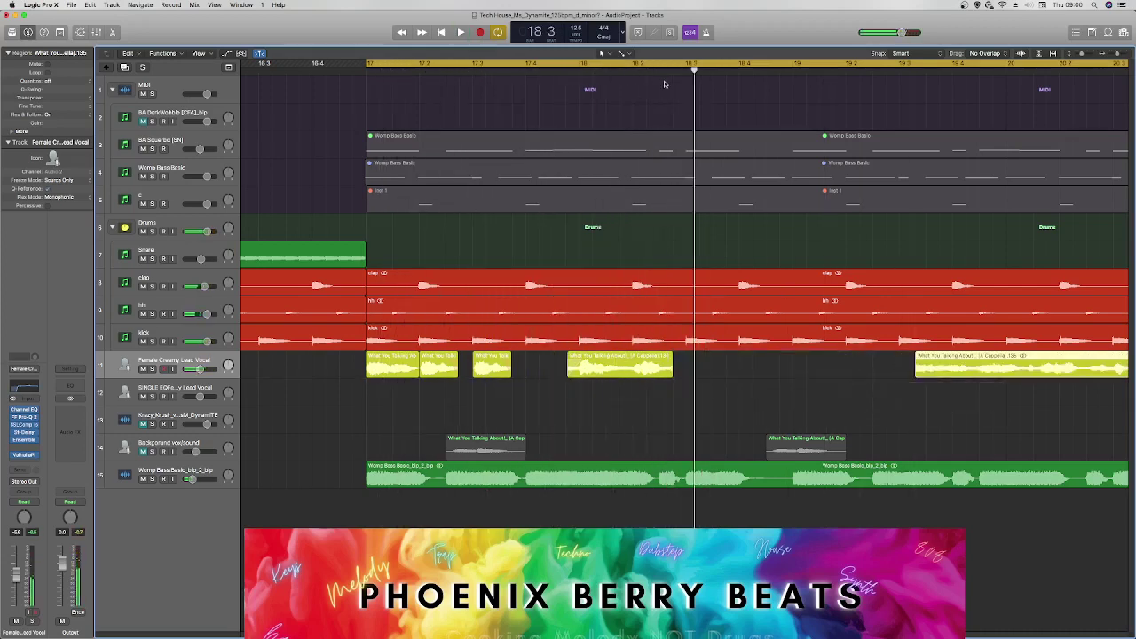
Copy the new vocal slice to just after bar 18 beat 3, split the copy just after beat 4, and delete its first part.
left_click_drag(662, 71, 637, 73)
left_click_drag(607, 362, 719, 376)
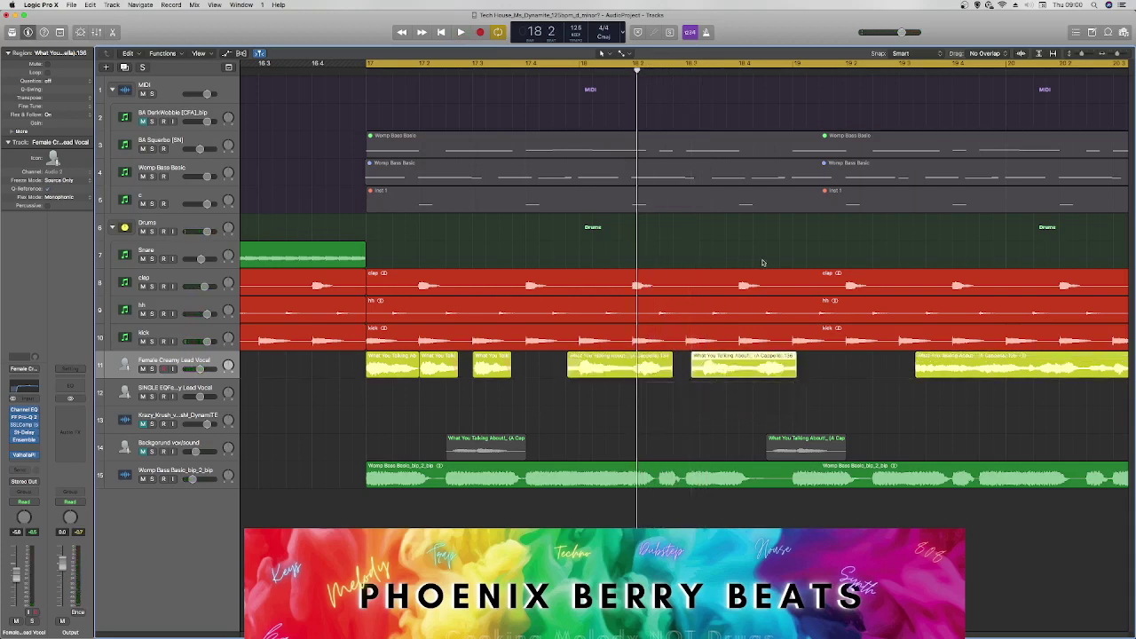
left_click(765, 77)
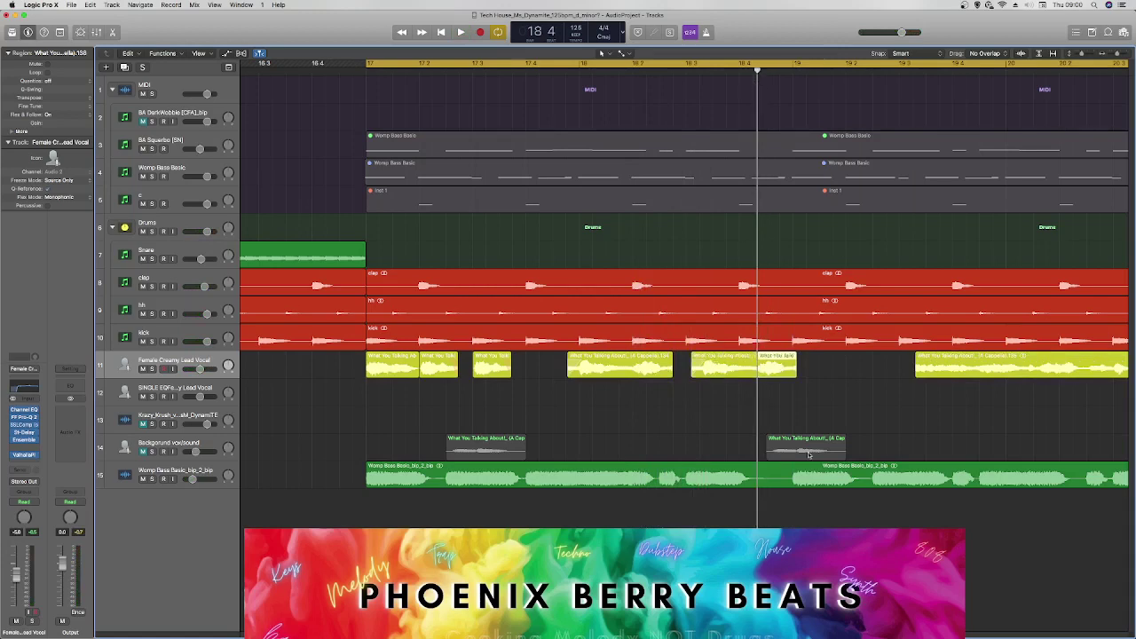
key("Delete")
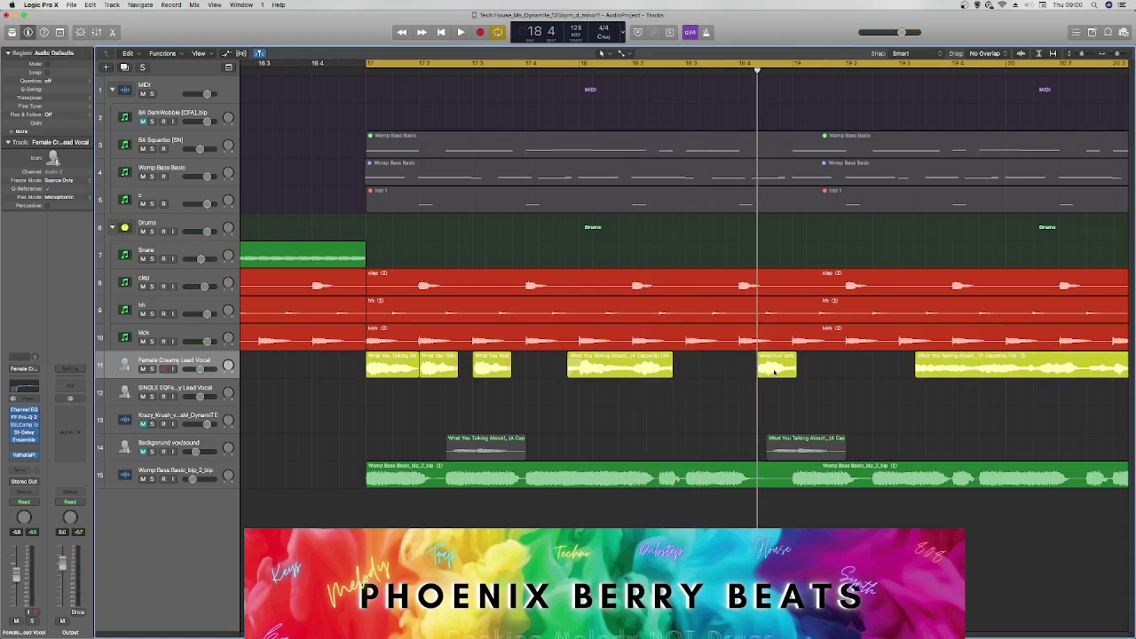
Move the remaining short vocal slice to start at bar 18 beat 3 and replay the chops.
left_click_drag(772, 372, 703, 377)
key("space")
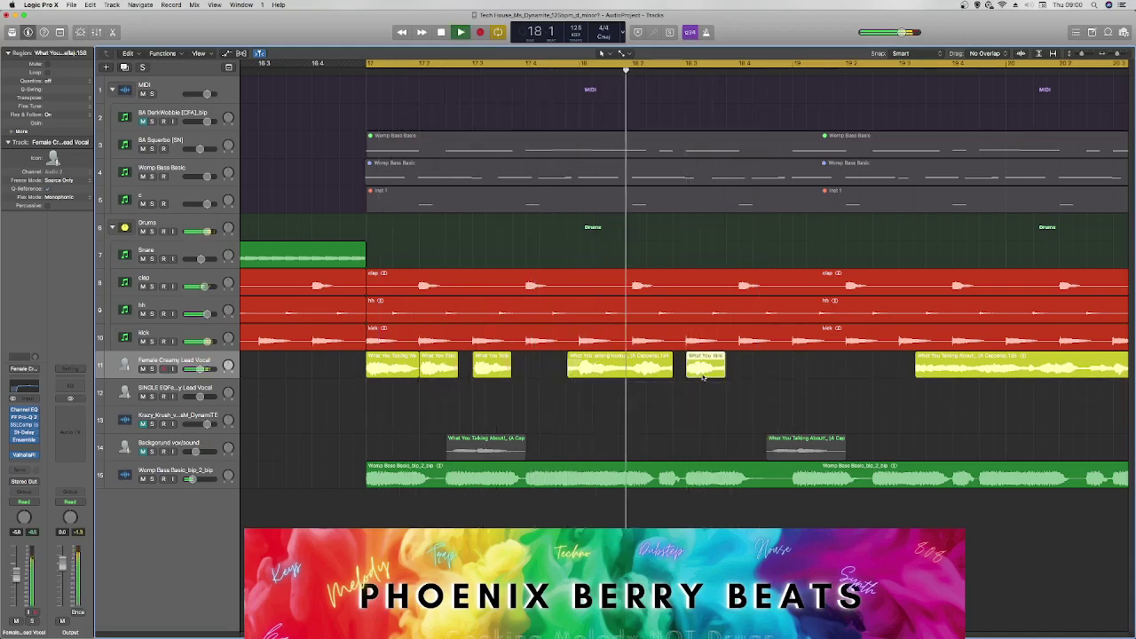
key("space")
key("space")
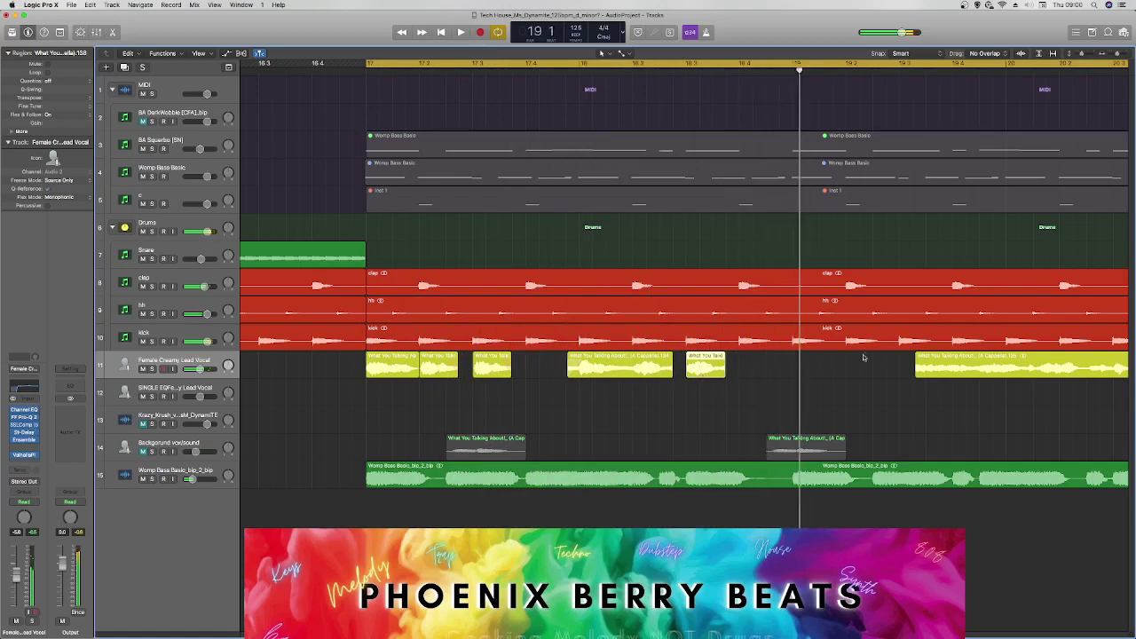
Move the long leftover vocal region to start at bar 19 and audition it with the preceding chops.
left_click_drag(939, 371, 822, 373)
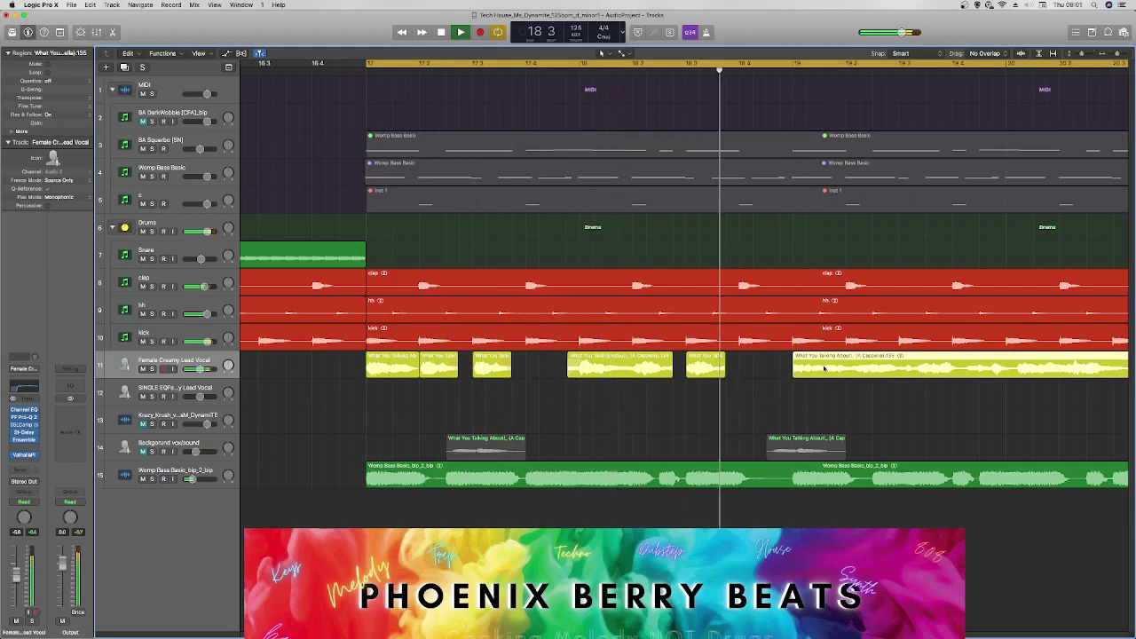
key("space")
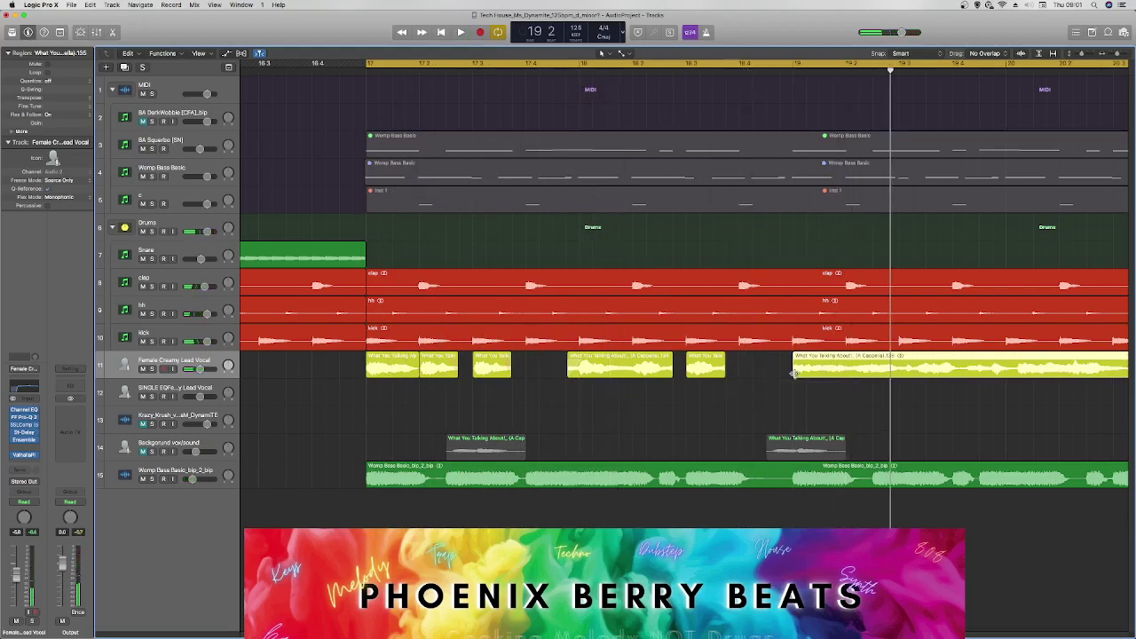
Extend the start of the long lead vocal region to just before bar 19 and play it back.
mouse_move(795, 371)
left_mouse_down()
mouse_move(748, 376)
mouse_move(782, 376)
left_mouse_up()
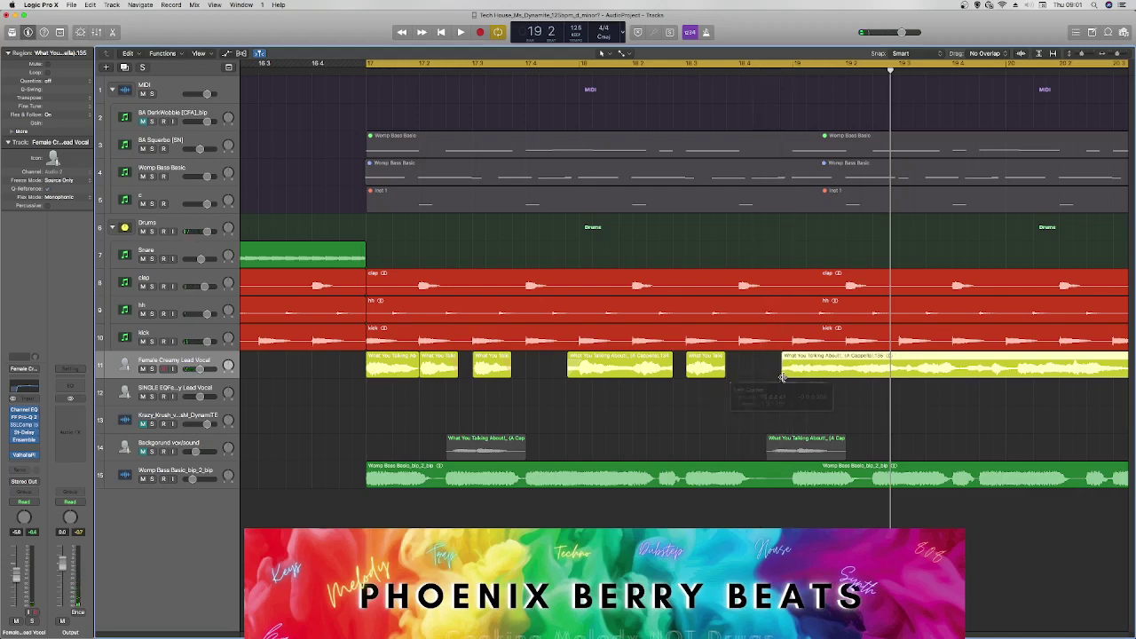
key("space")
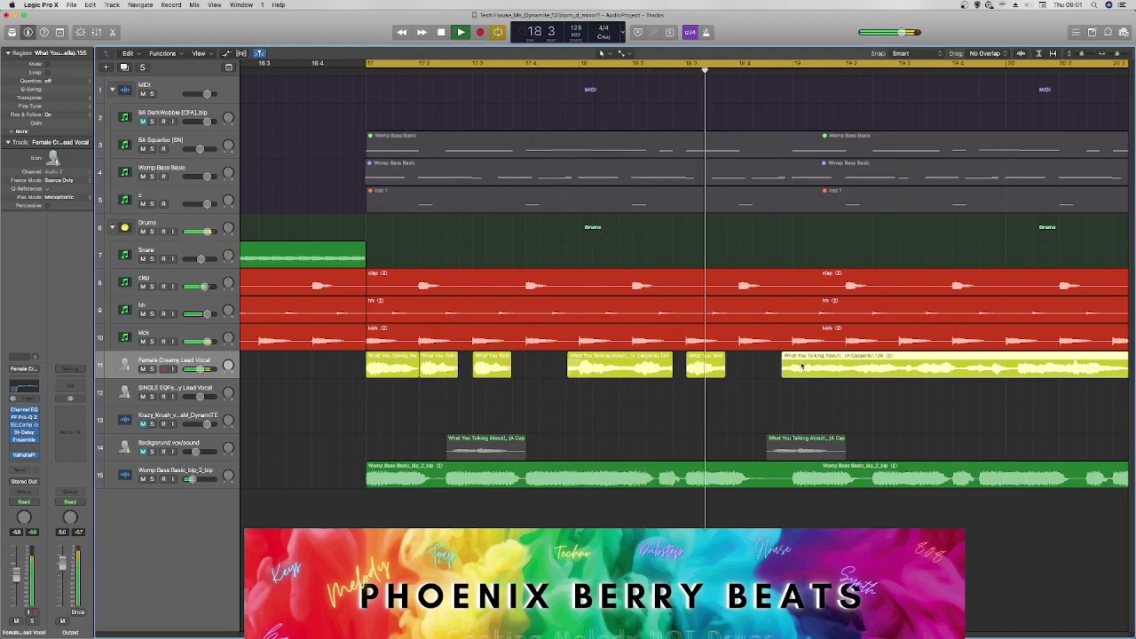
key("space")
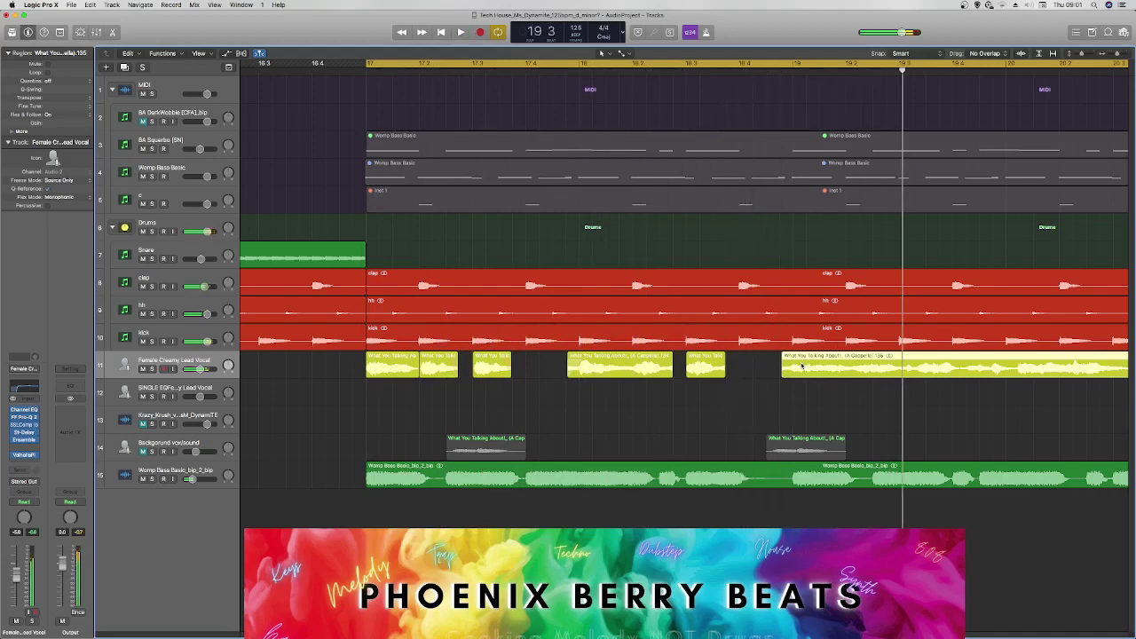
Loop playback from bar 19 to about 19.3 to hear the opening of the long vocal phrase.
left_click(796, 66)
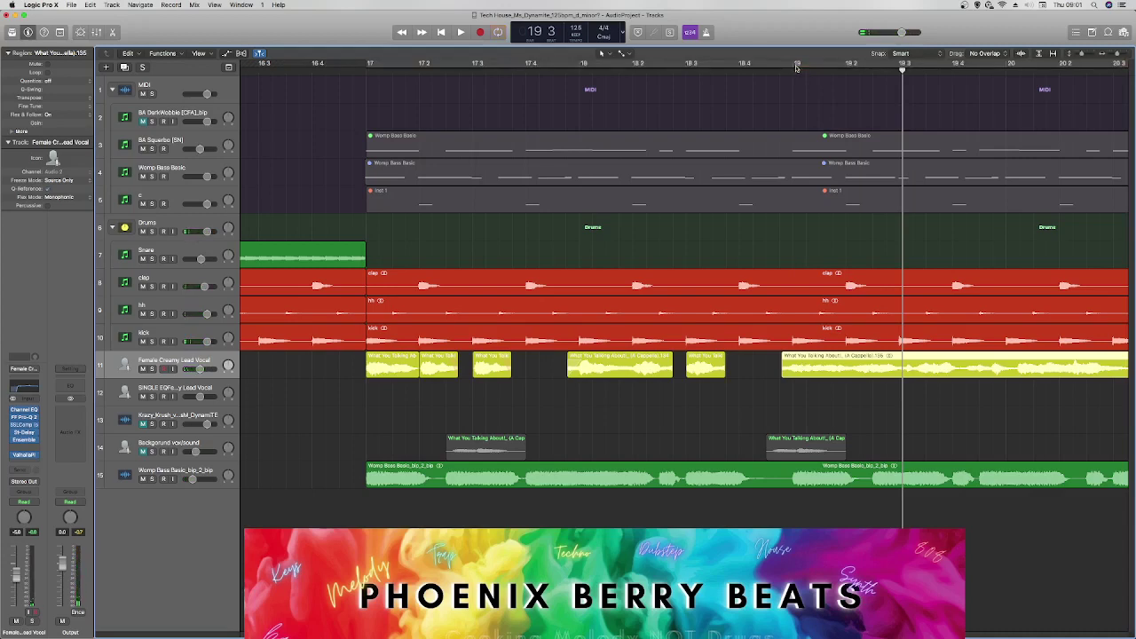
left_click_drag(796, 66, 886, 74)
key("space")
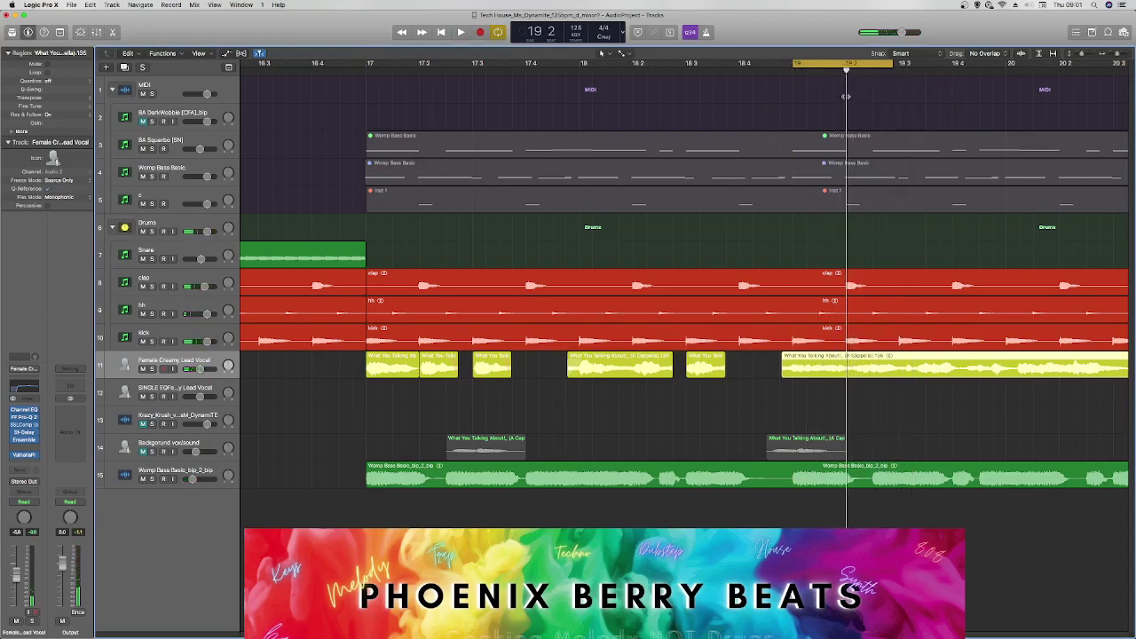
Move the following lead vocal regions about 14 bars later and copy the long vocal phrase to about bar 22.
left_click_drag(1117, 55, 1107, 56)
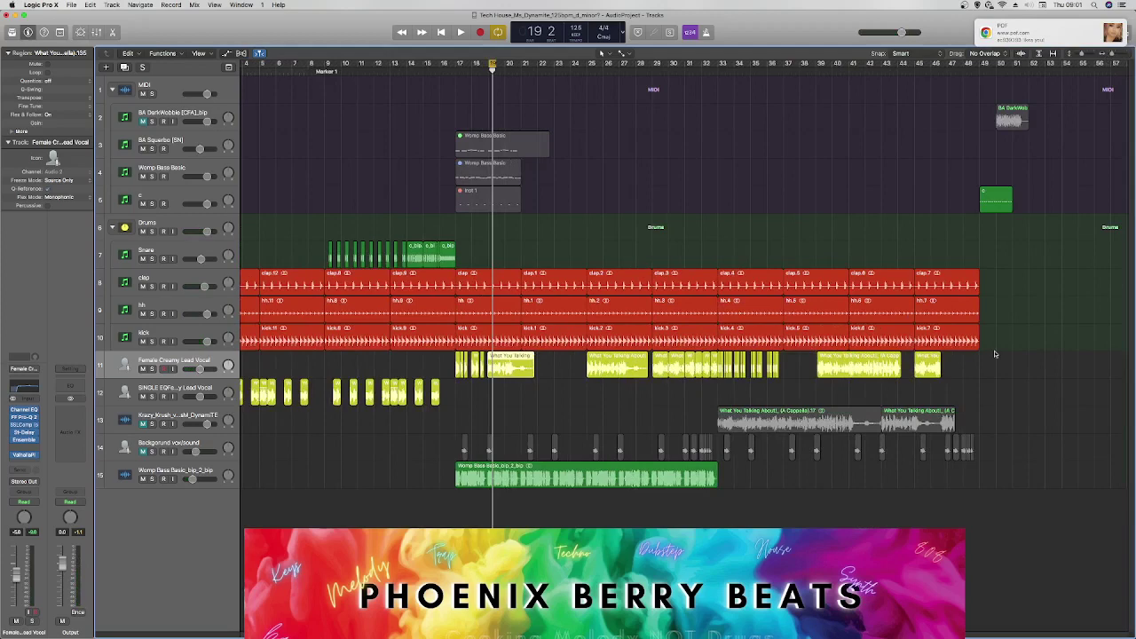
left_click_drag(929, 361, 750, 372)
left_click_drag(511, 366, 563, 364)
Try splitting the long vocal phrase at 19.2 and moving its remainder to 20.3 together with the copied phrase.
left_click(509, 372)
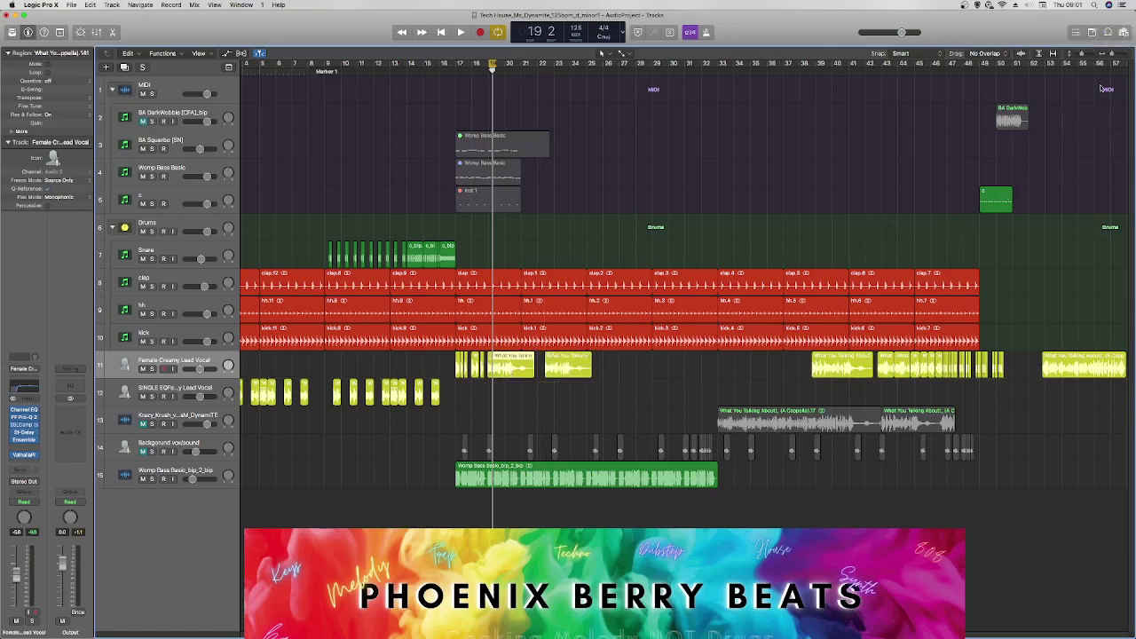
left_click_drag(1115, 55, 1121, 56)
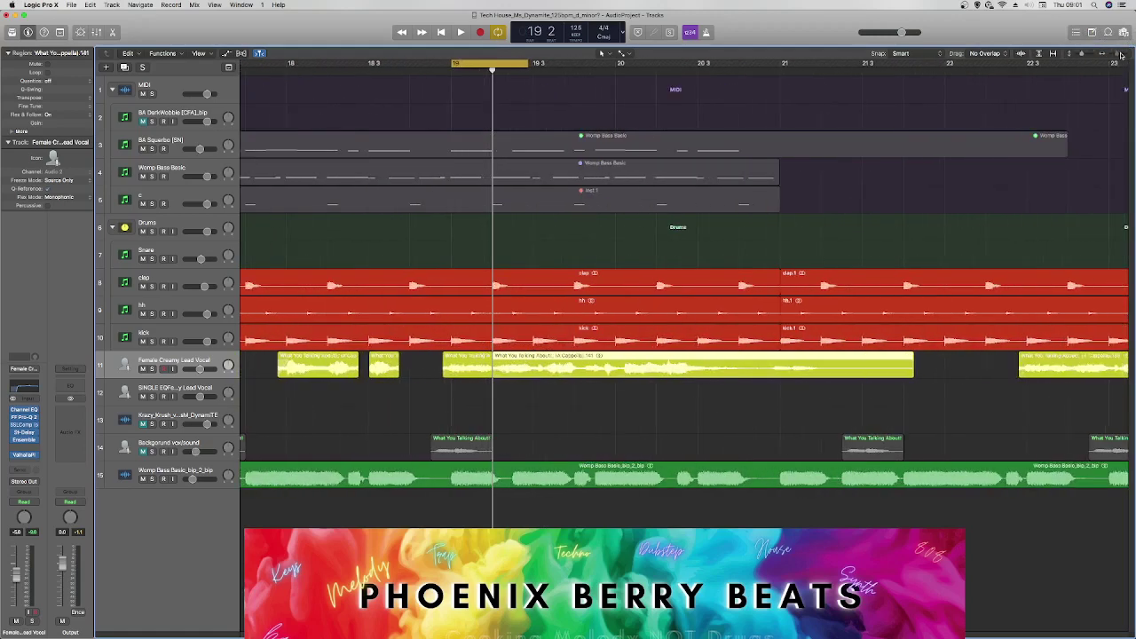
left_click_drag(1067, 394, 785, 371)
left_click_drag(509, 368, 715, 367)
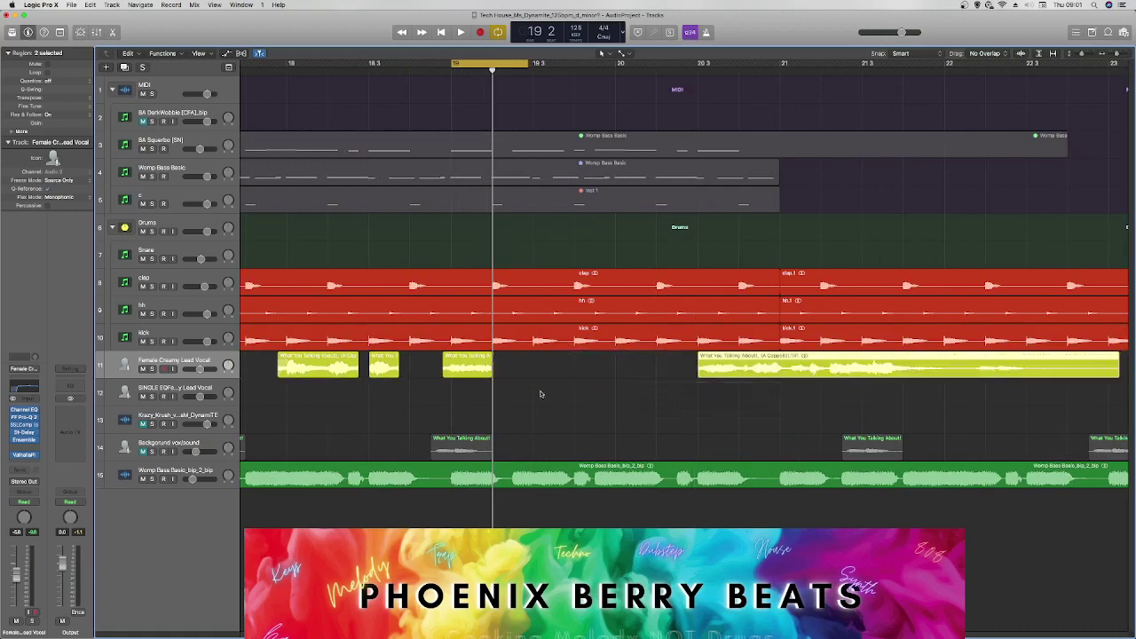
Try copying the short lead vocal chop before 19.2 to 19.3 and play it back.
left_click_drag(474, 367, 517, 366)
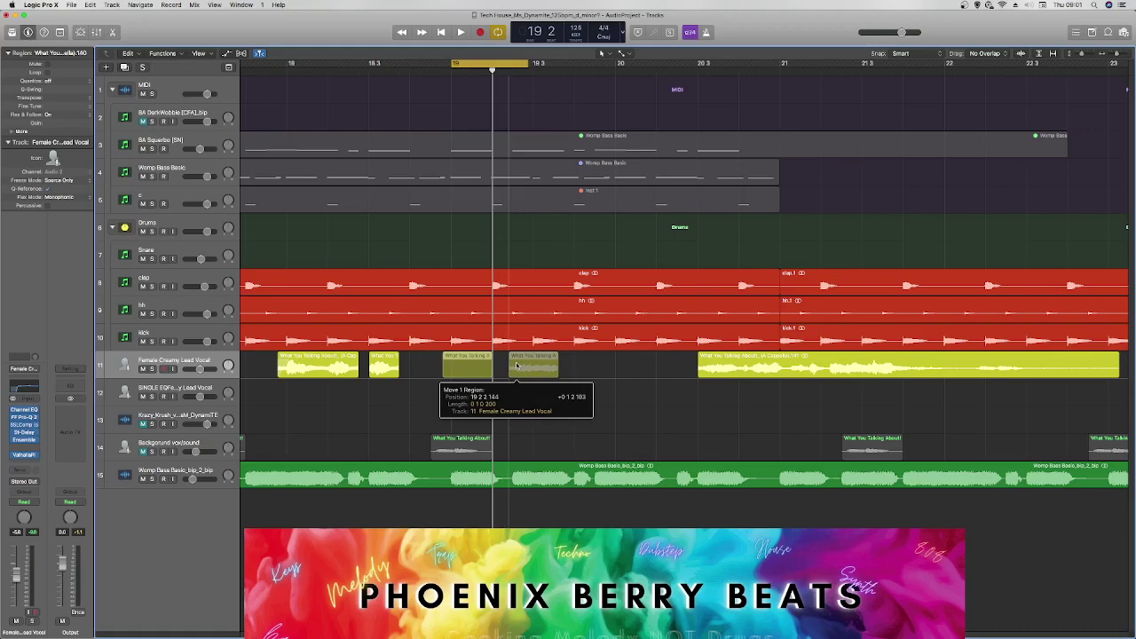
left_click_drag(516, 365, 540, 367)
key("space")
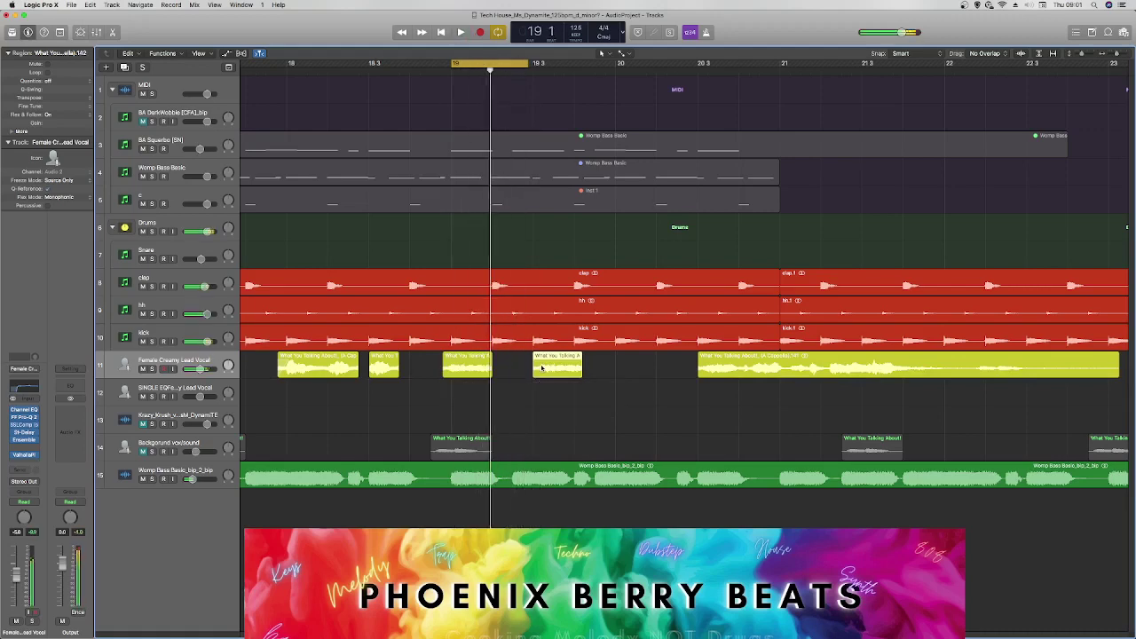
Try placing the shortened vocal chop copy directly against the end of the original chop at 19.2.
left_click_drag(541, 367, 489, 375)
key("space")
key("space")
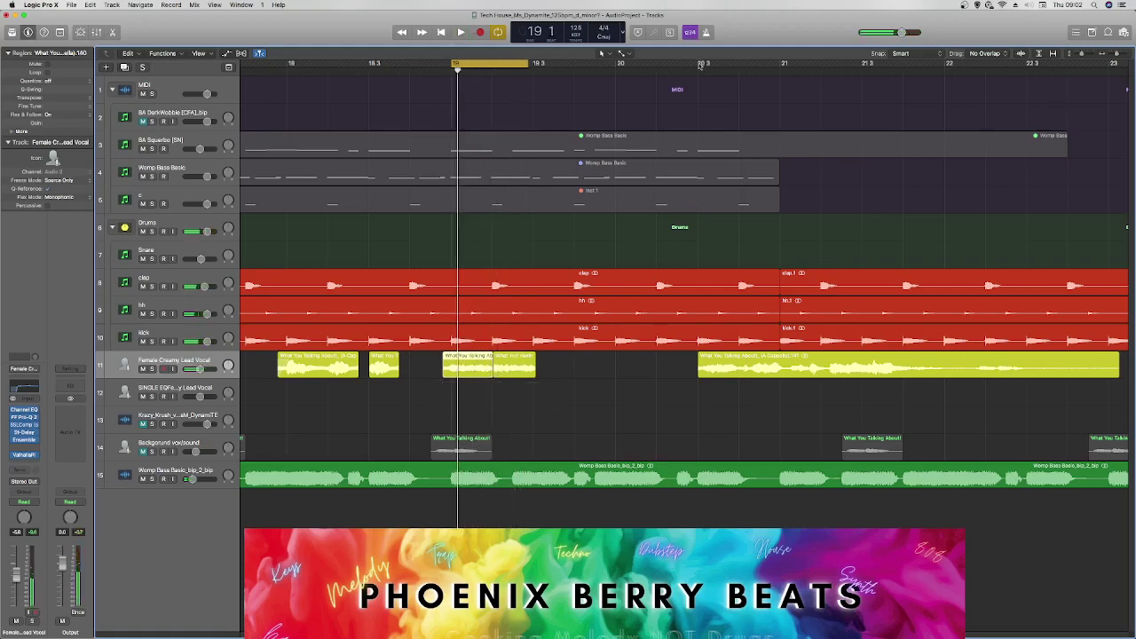
Set the cycle range from about 16.2 to 20.3 and play back the vocal chops in context.
left_click_drag(699, 64, 0, 101)
key("space")
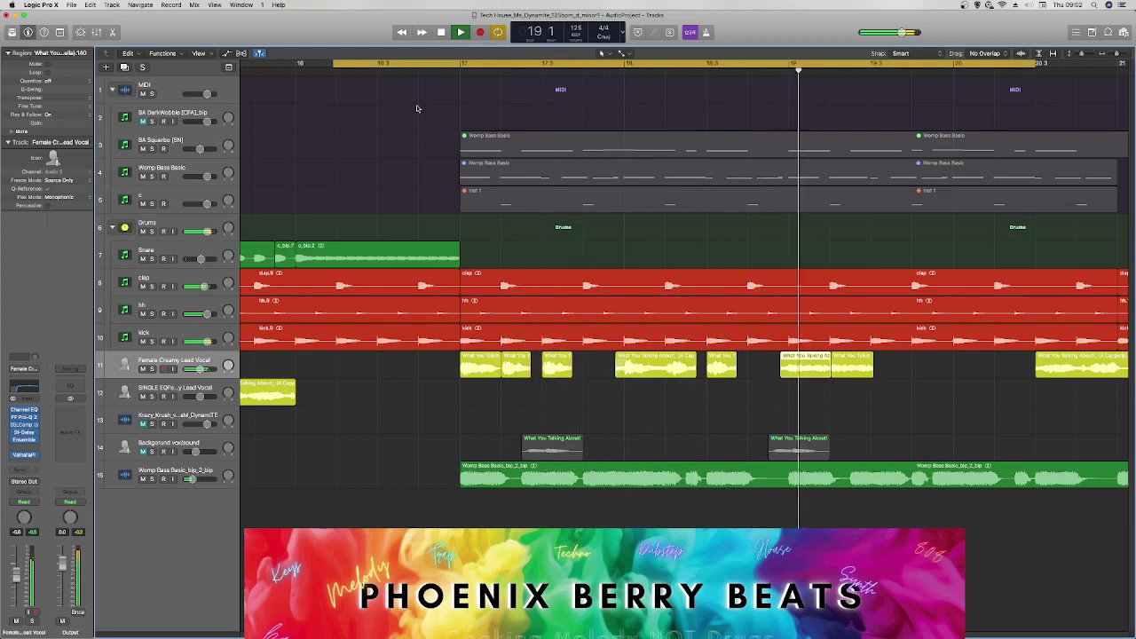
key("space")
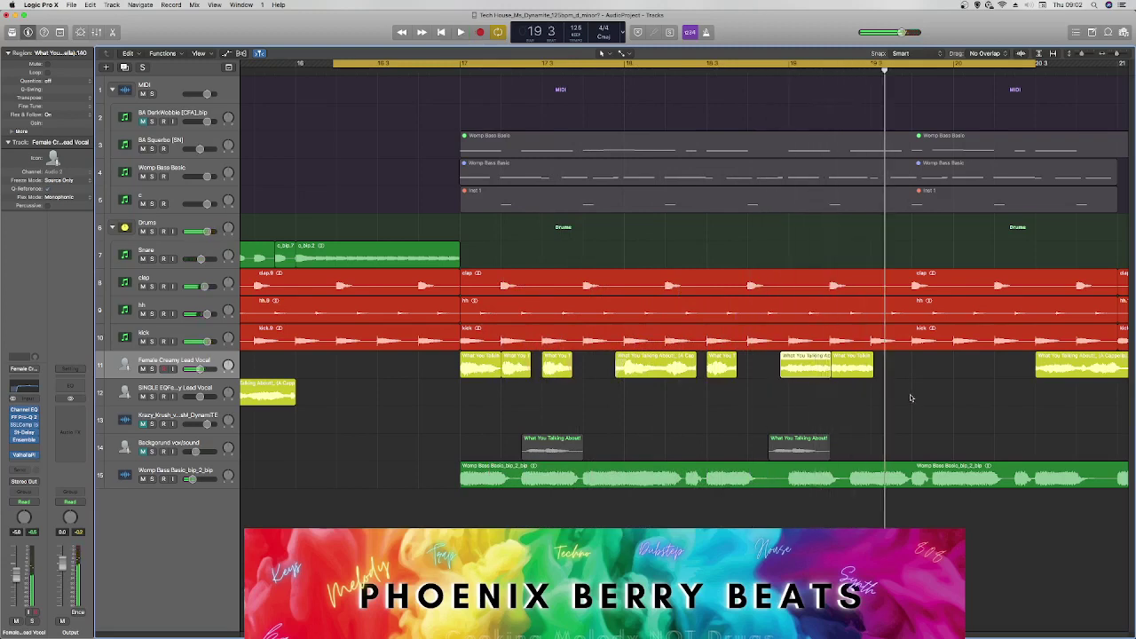
Try shifting the copied vocal chop later to 19.3 and play it back.
left_click_drag(845, 366, 861, 365)
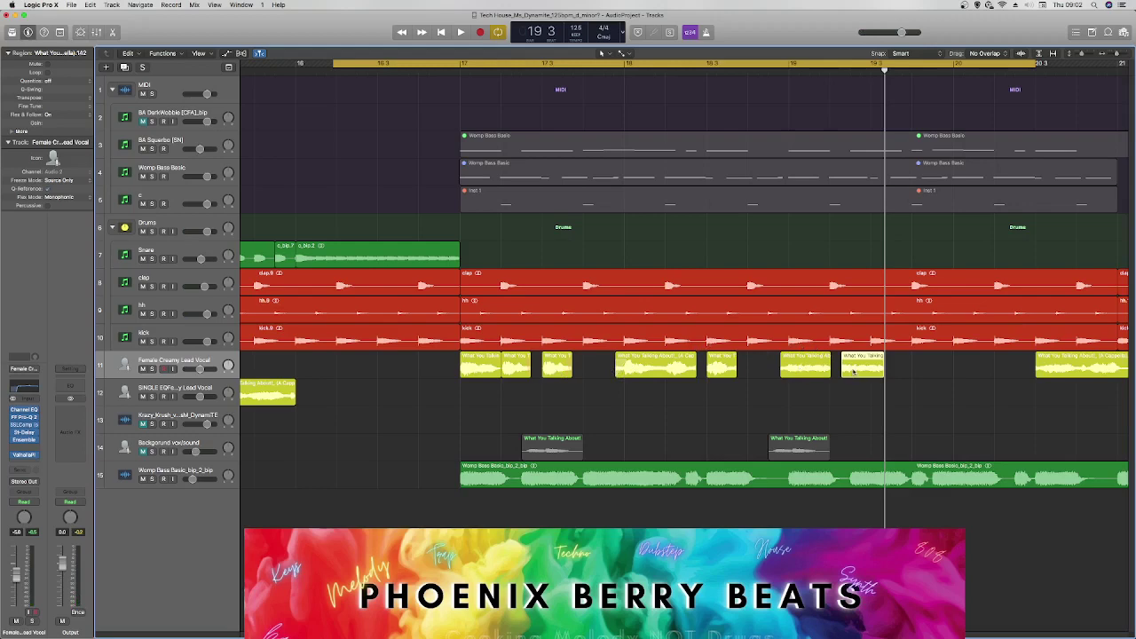
left_click_drag(854, 371, 881, 365)
key("space")
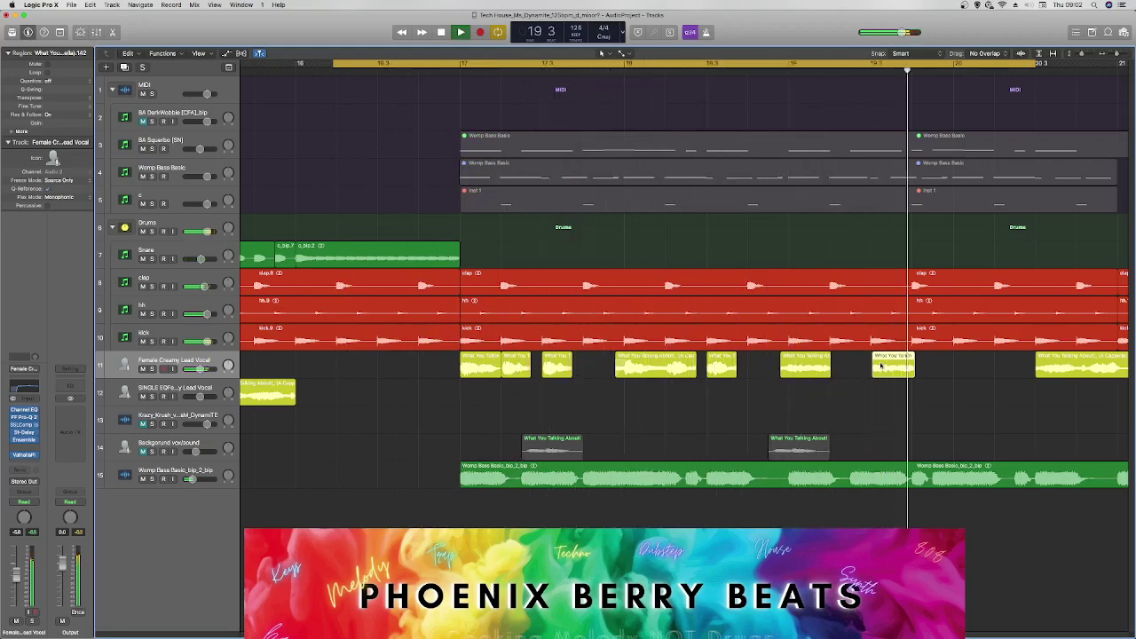
Delete the copied vocal chop and undo the edits back to before the long phrase was split.
key("Delete")
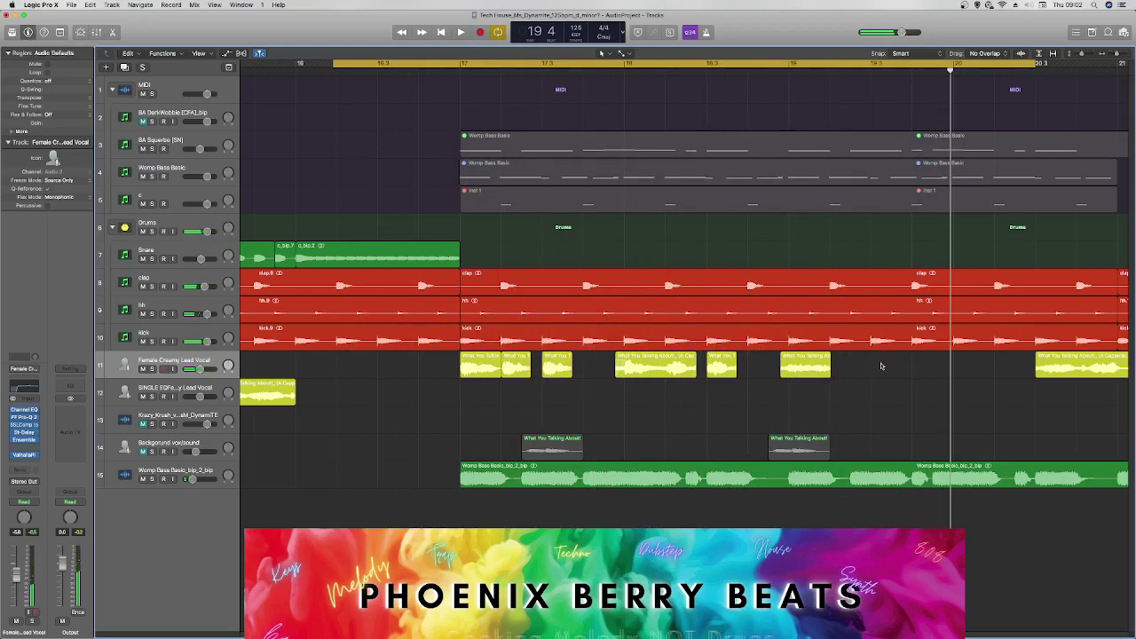
key("super+z")
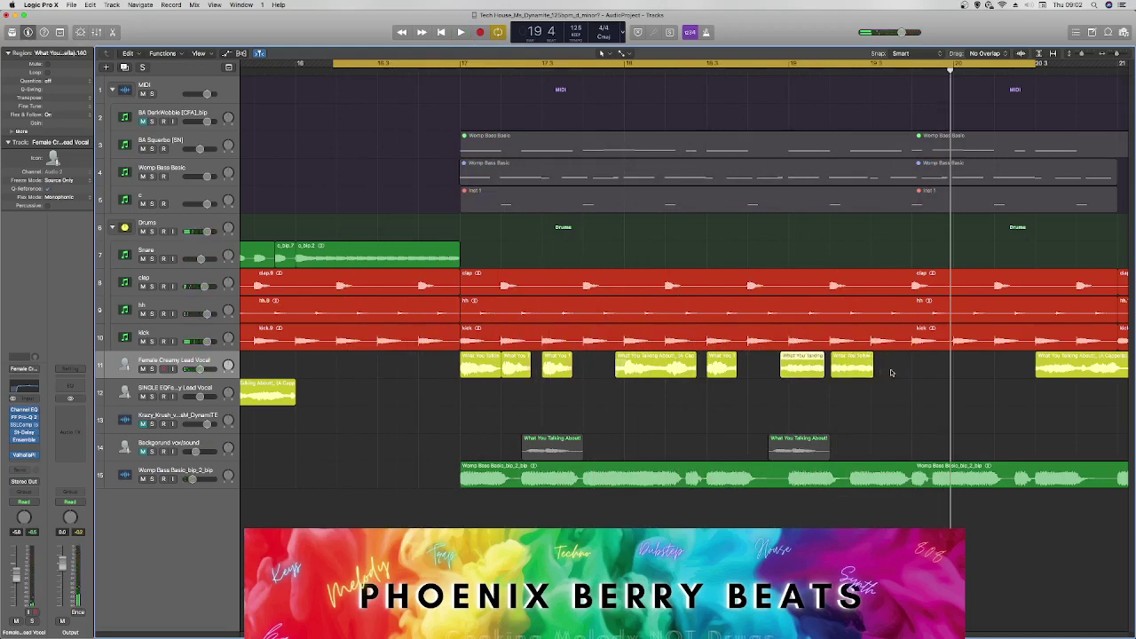
key("super+z")
key("super+z")
key("super+z")
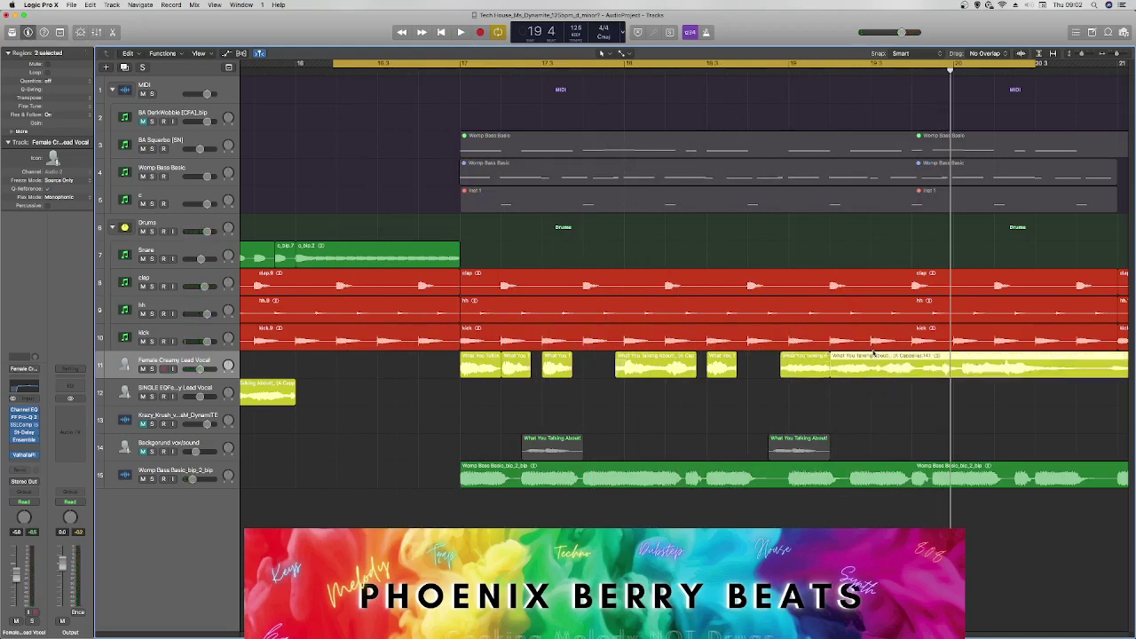
Loop playback from just before bar 19 to about 20.3 to find the cut point in the long vocal phrase.
left_click_drag(774, 64, 1021, 63)
key("space")
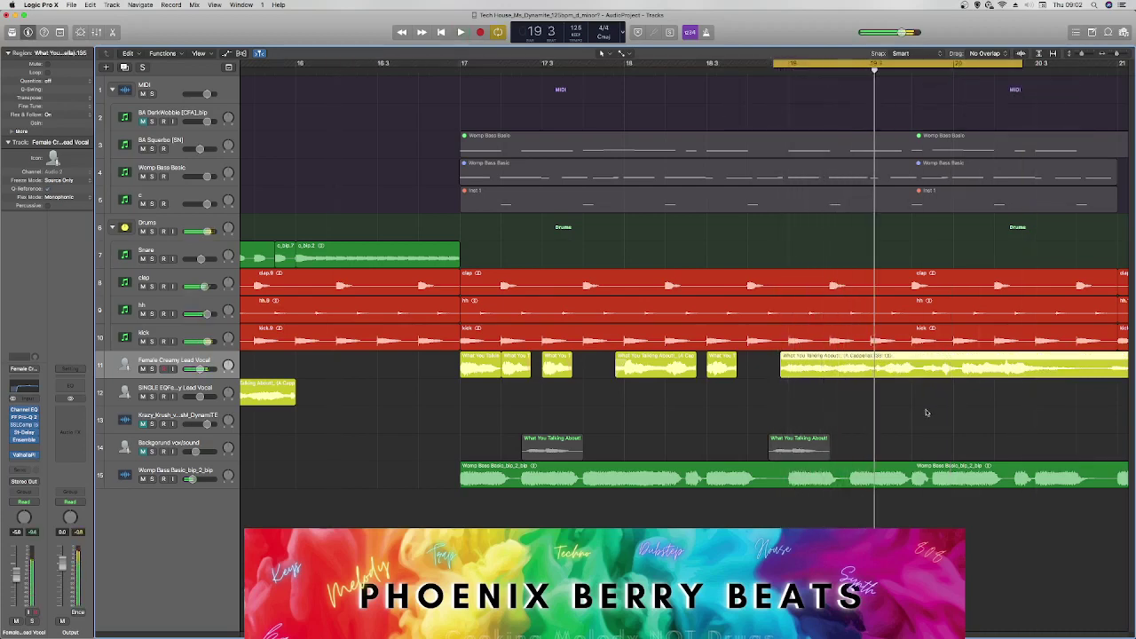
key("space")
key("space")
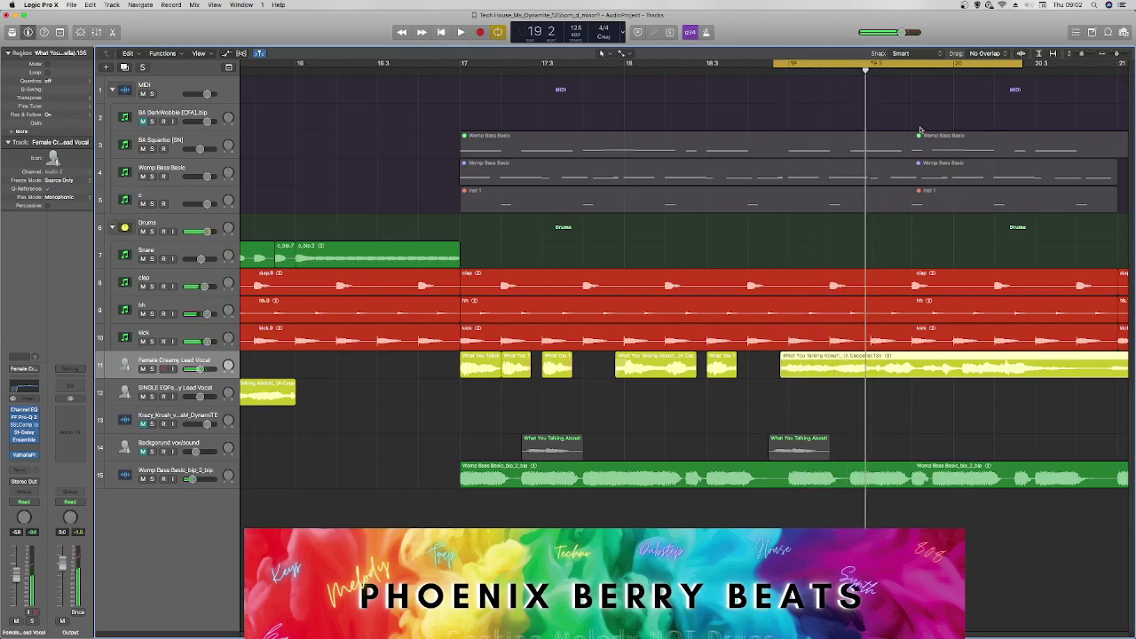
Split the long lead vocal phrase at 19.3, move the remainder to about 20.4, and play back the result.
left_click_drag(867, 71, 872, 71)
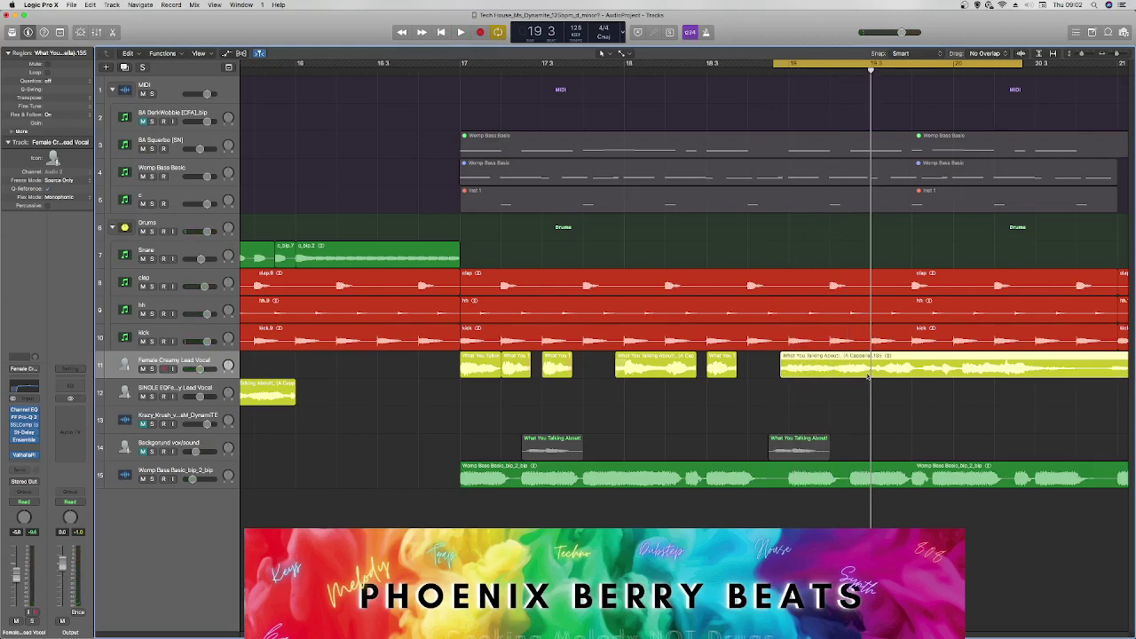
key("super+t")
left_click_drag(887, 369, 1110, 367)
key("space")
key("space")
key("space")
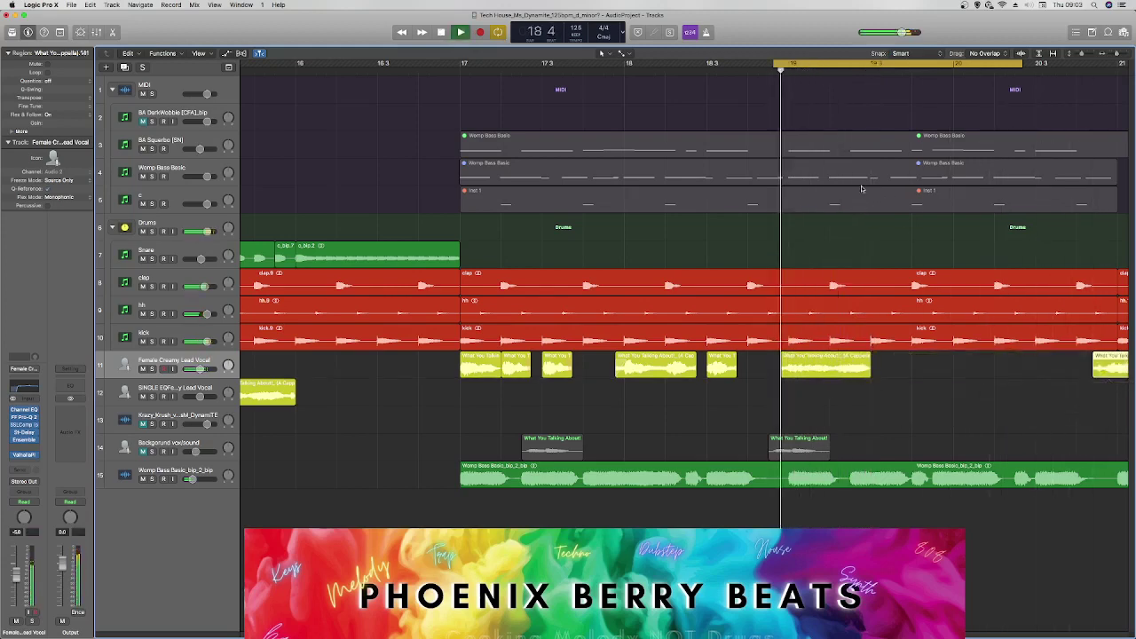
key("space")
Split the shortened vocal phrase at 19.2 and copy the chop after the cut to 19.3.
mouse_move(825, 71)
left_mouse_down()
mouse_move(840, 70)
mouse_move(831, 70)
left_mouse_up()
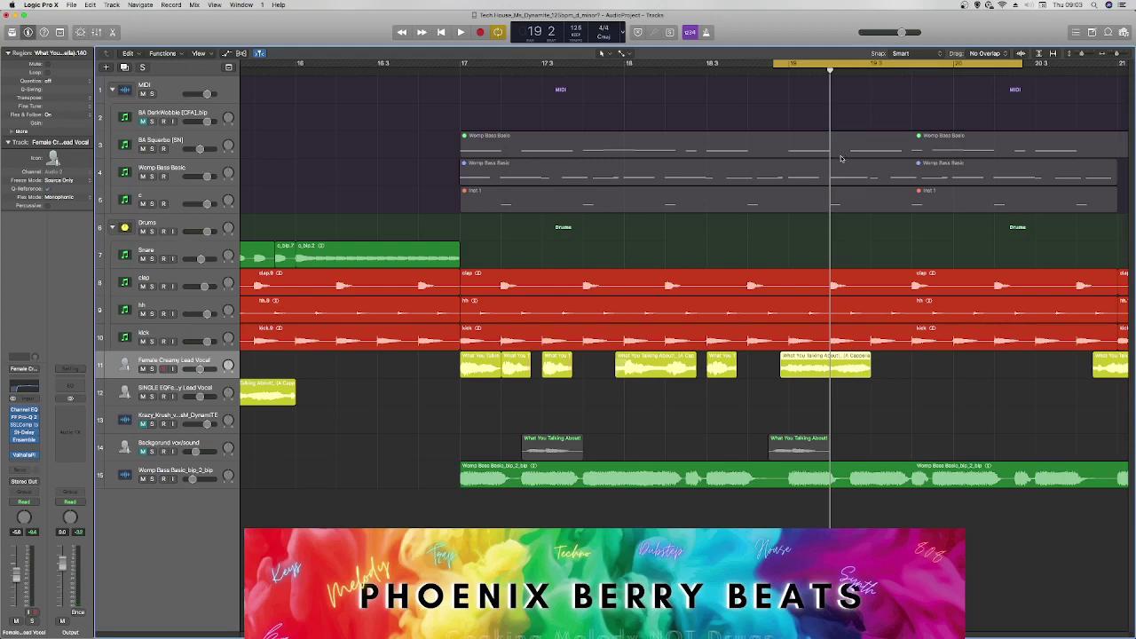
left_click_drag(830, 69, 861, 67)
key("space")
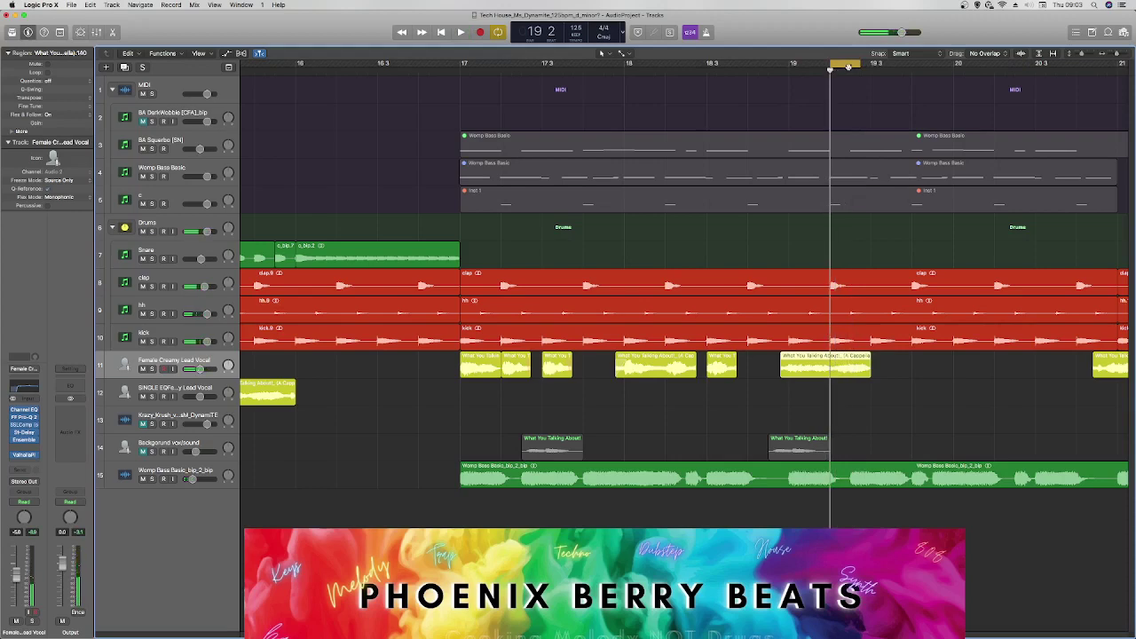
left_click_drag(793, 64, 911, 69)
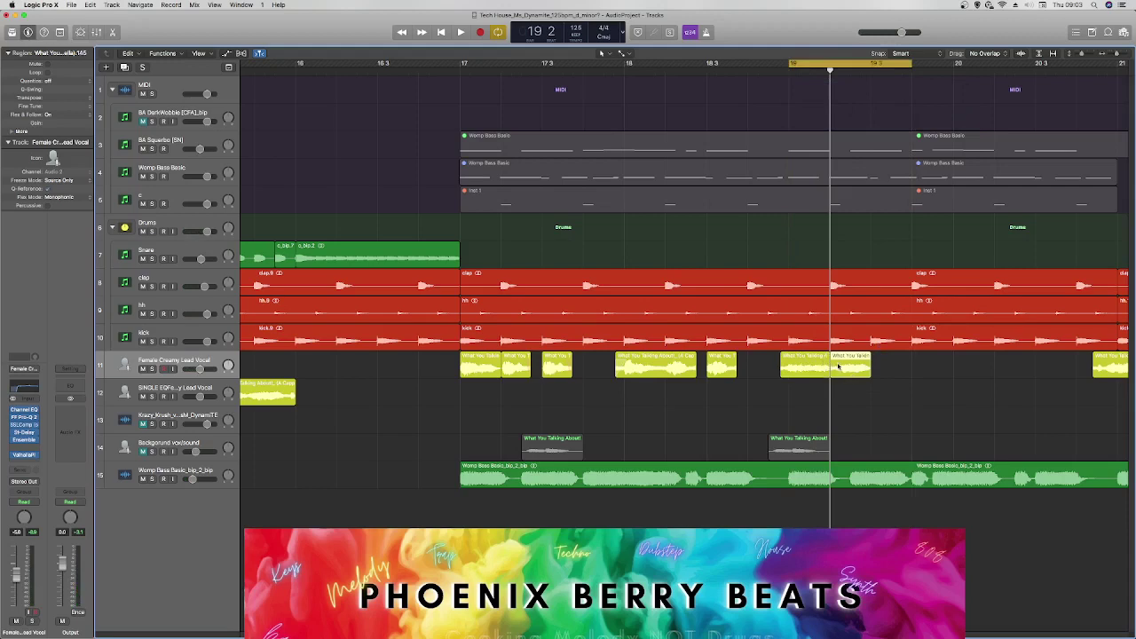
left_click_drag(838, 367, 877, 372)
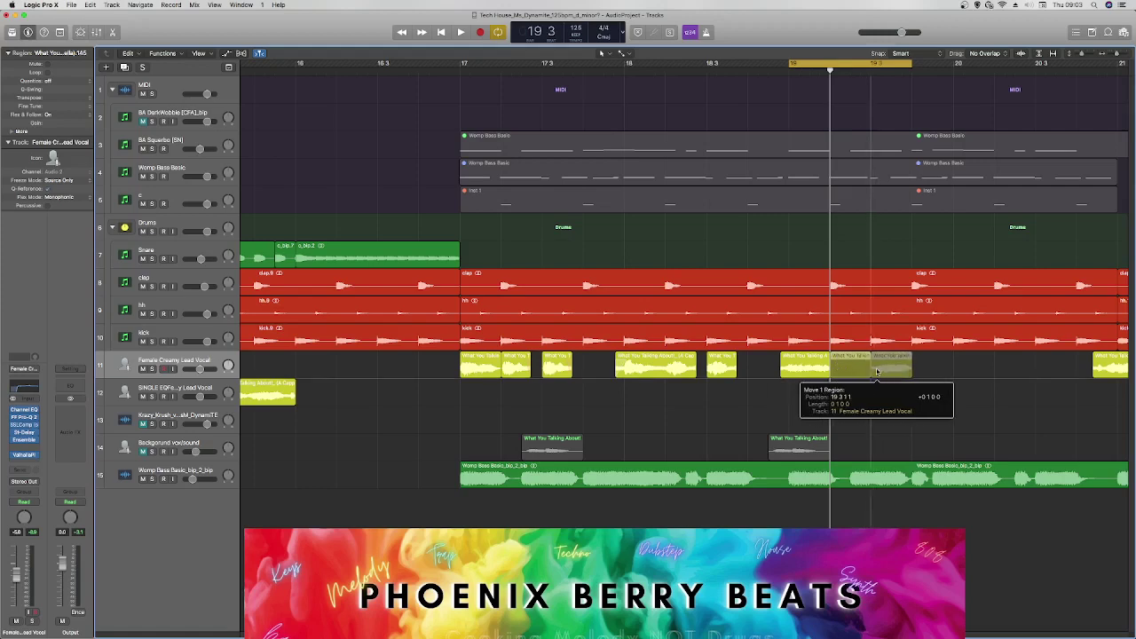
Shorten the end of the vocal chop at 19.2 and loop playback from bar 19 to about 20.2.
left_click_drag(876, 371, 859, 380)
key("space")
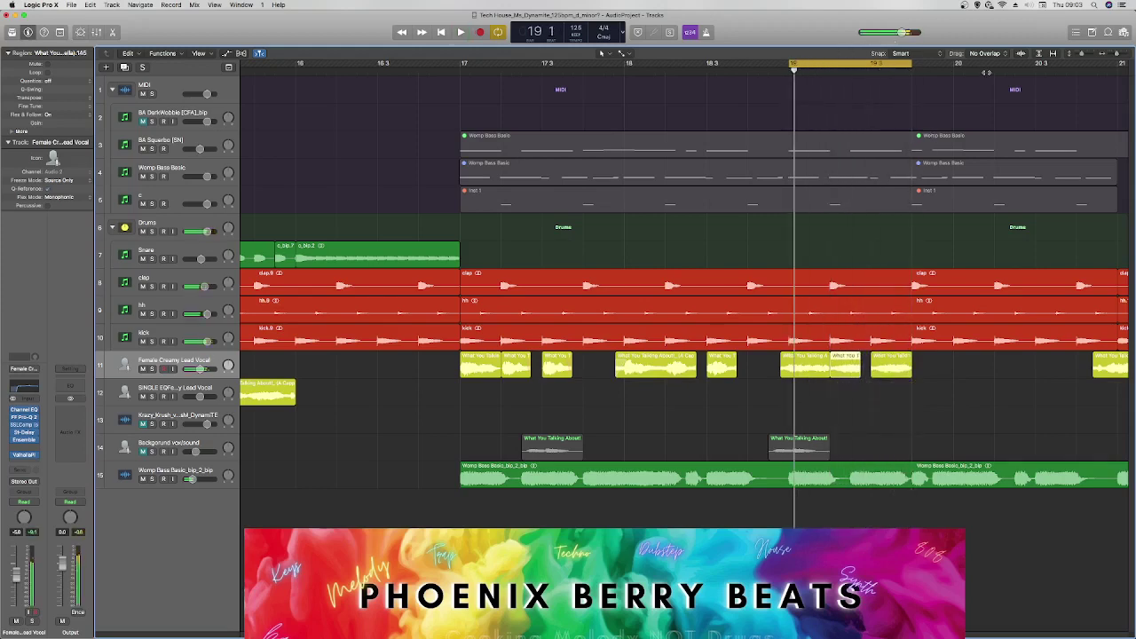
left_click_drag(1000, 64, 791, 66)
key("space")
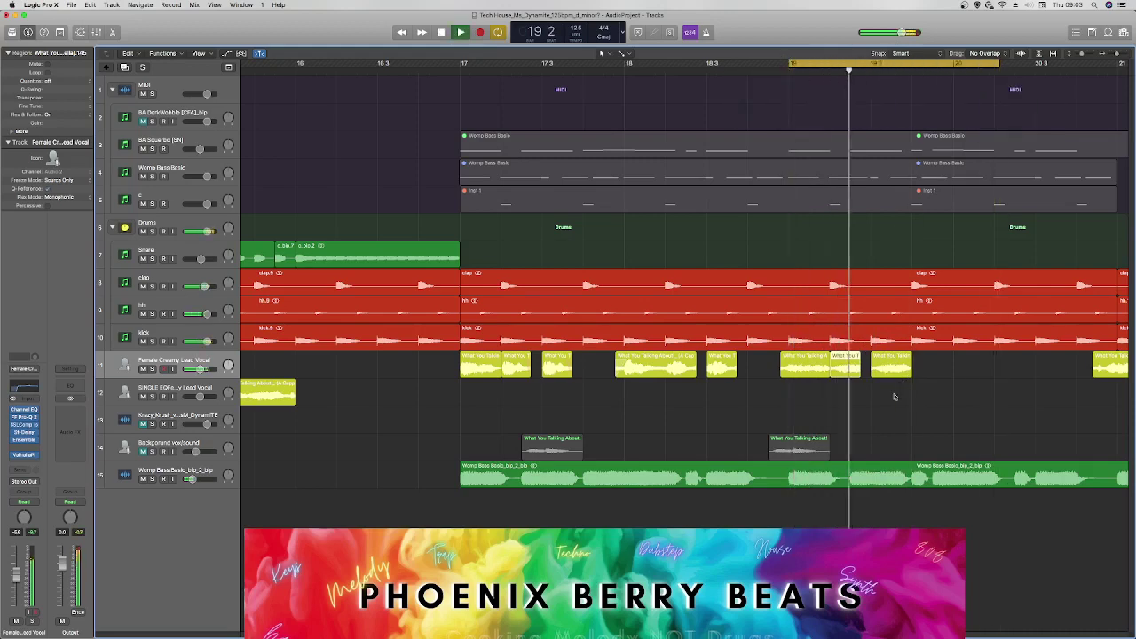
key("space")
Try extending the end of the vocal chop at 19.2 back to the next chop at 19.3 and play it back.
left_click_drag(857, 374, 868, 371)
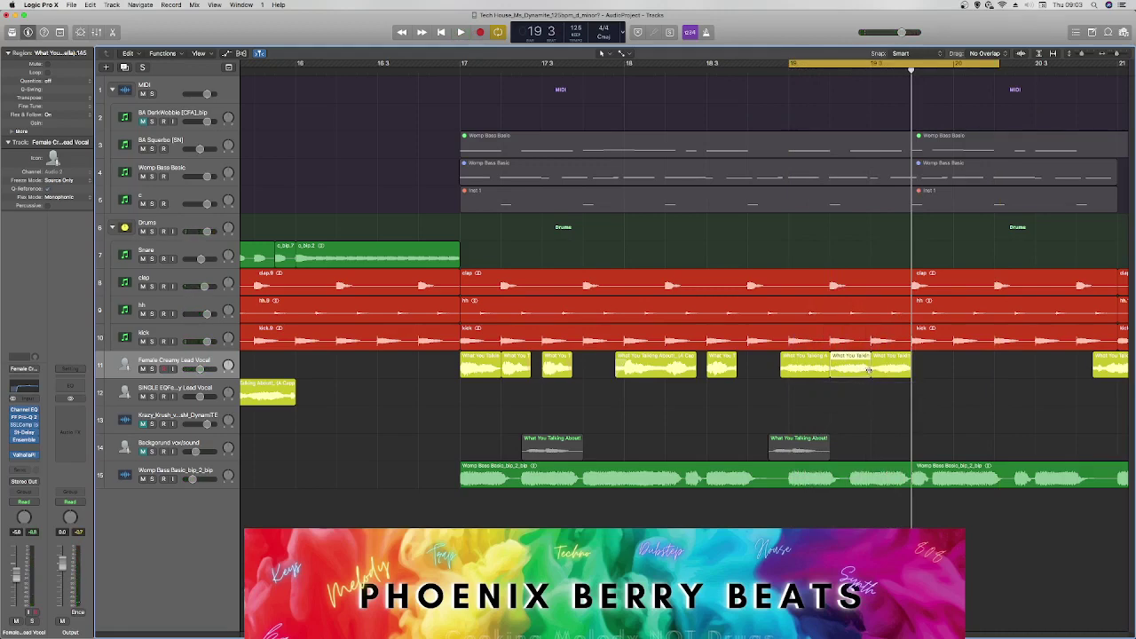
key("space")
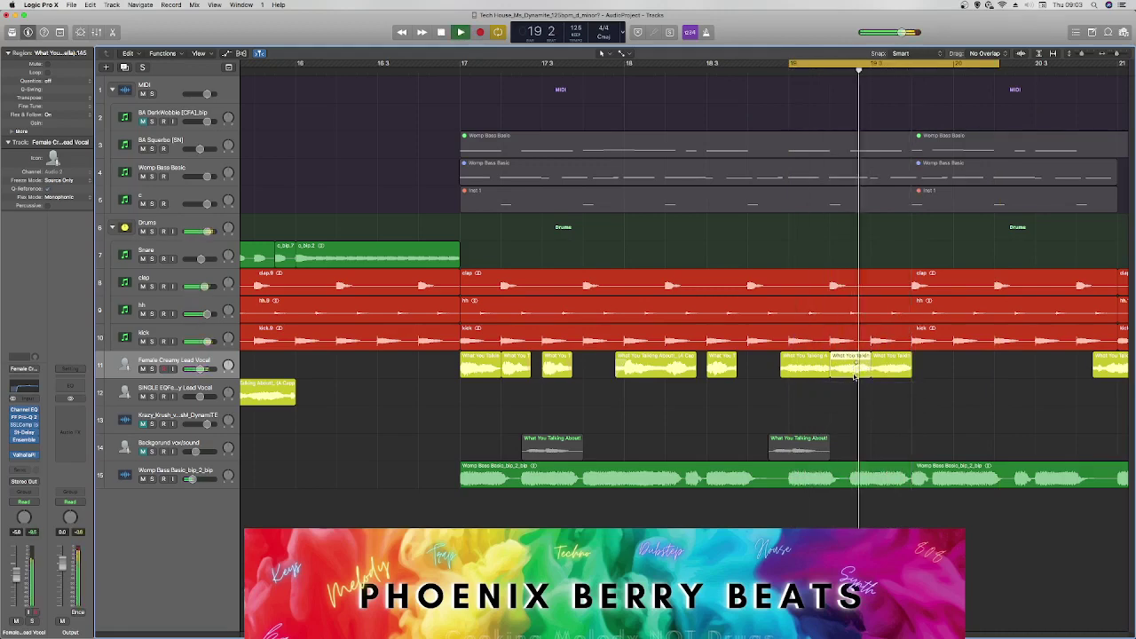
key("space")
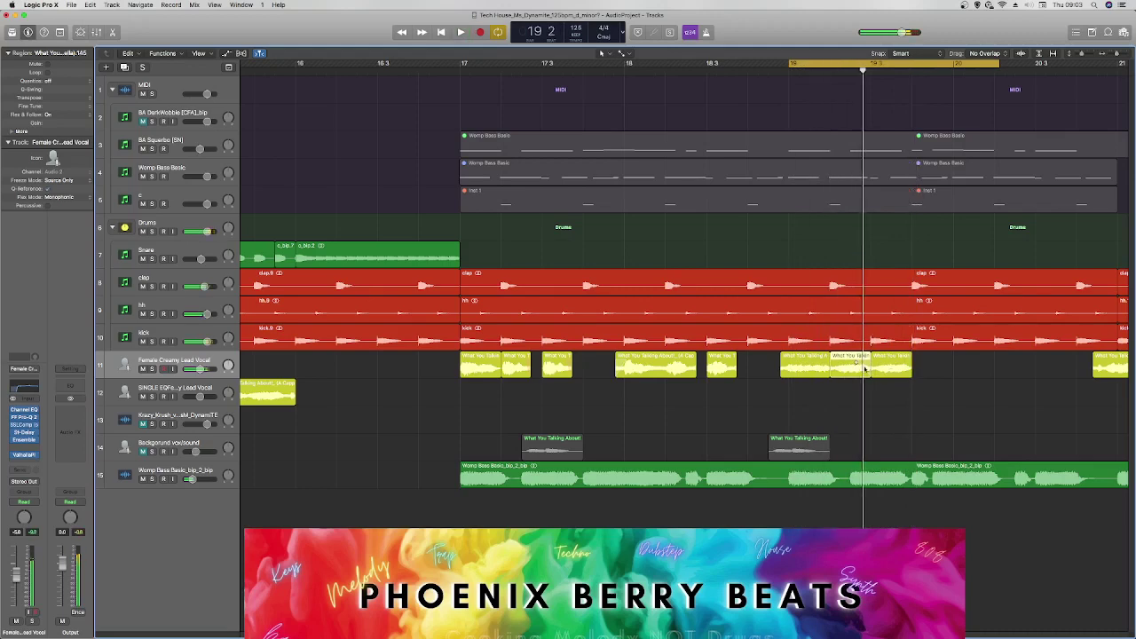
right_click(865, 368)
key("Escape")
key("space")
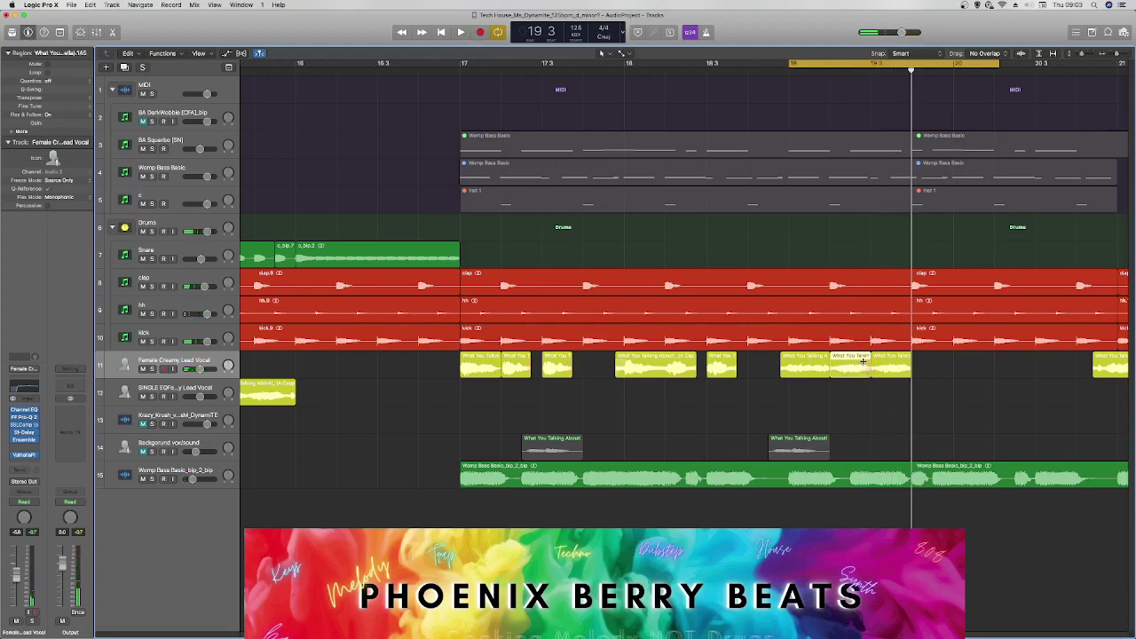
Trim the end of the vocal chop at 19.2 to leave a gap before 19.3, and audition it.
left_click_drag(866, 365, 860, 376)
key("space")
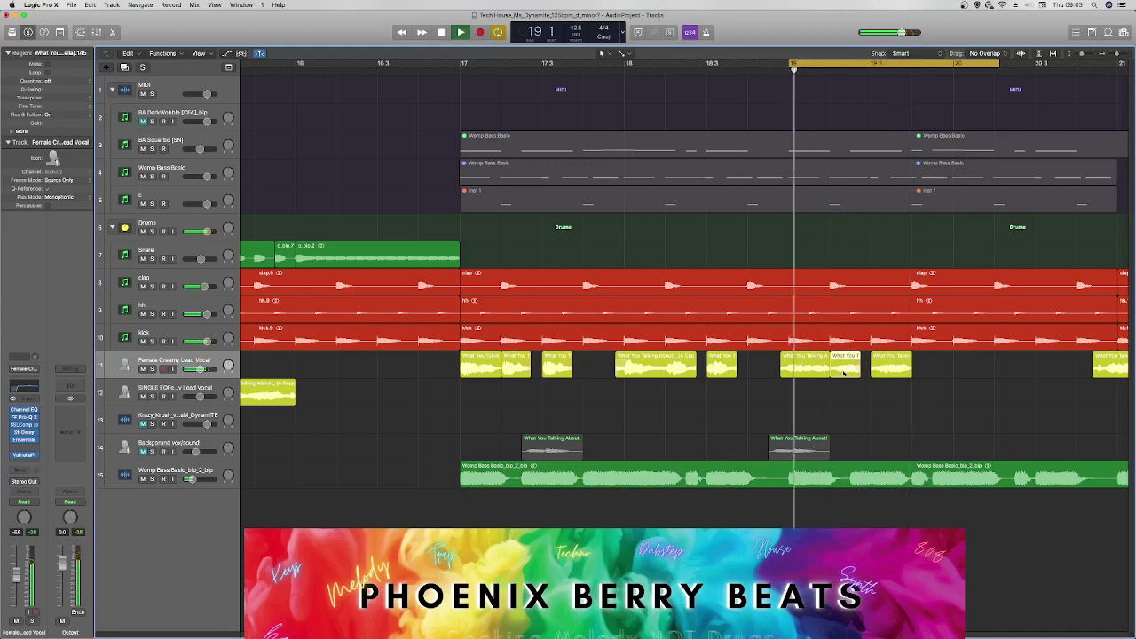
key("space")
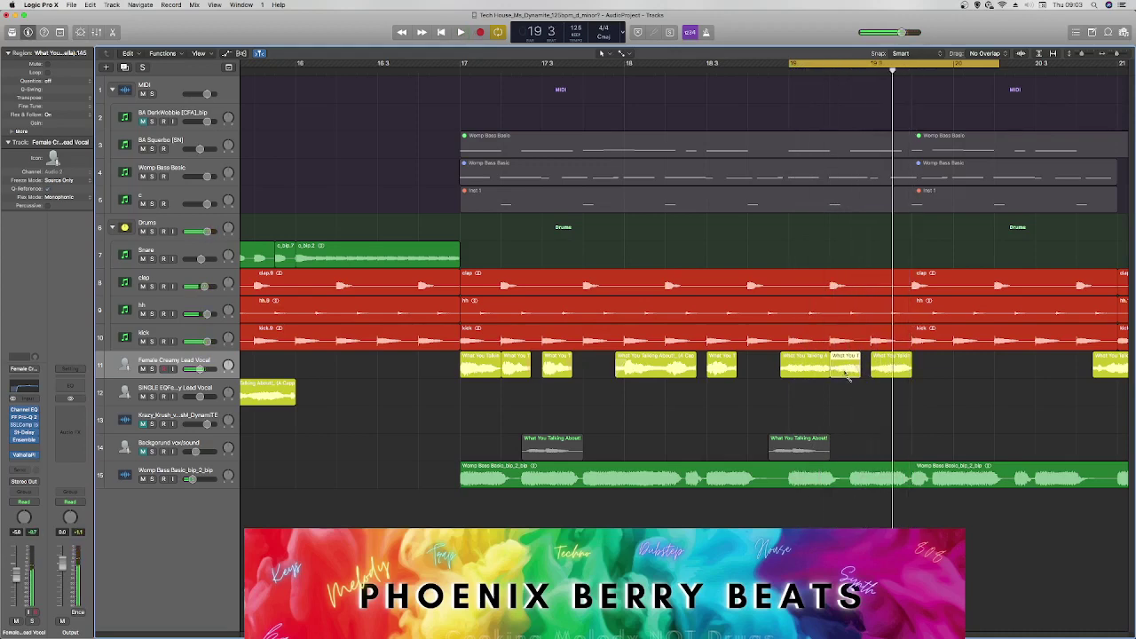
Move the next long vocal phrase to bar 20 and loop playback from bar 16 to bar 30.
key("space")
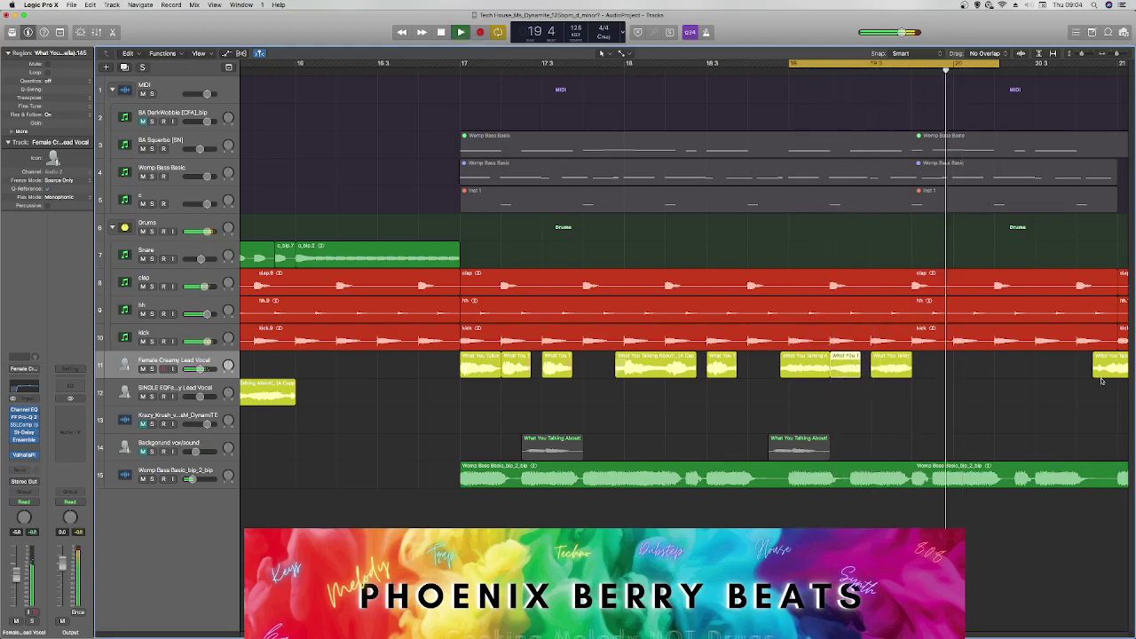
left_click_drag(1109, 367, 970, 366)
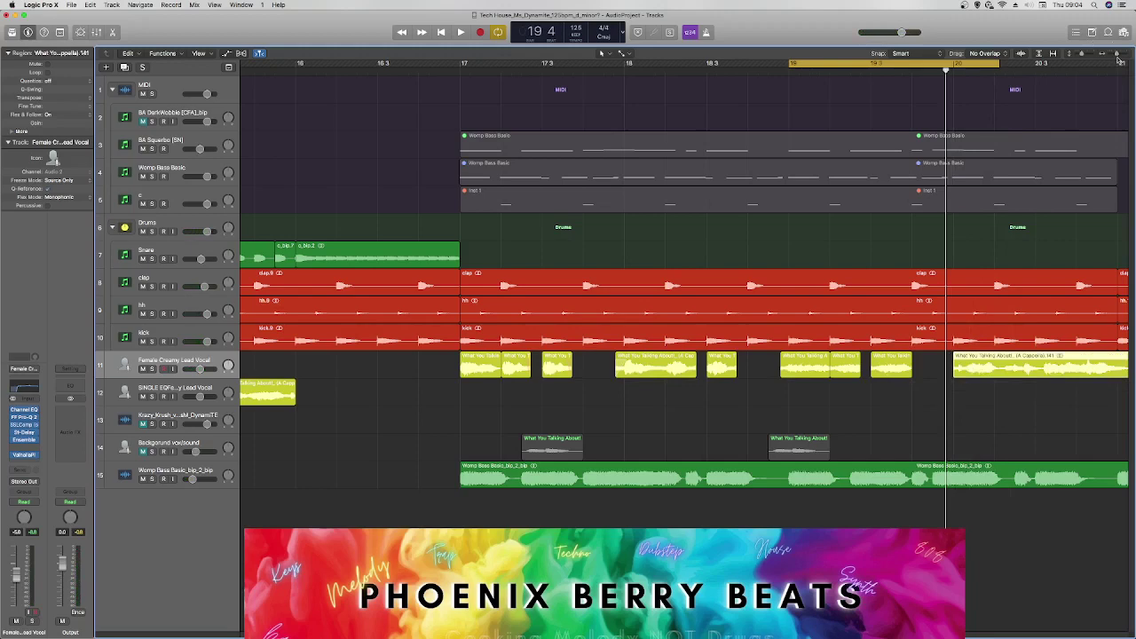
left_click_drag(1118, 55, 1112, 56)
left_click_drag(607, 64, 943, 101)
key("space")
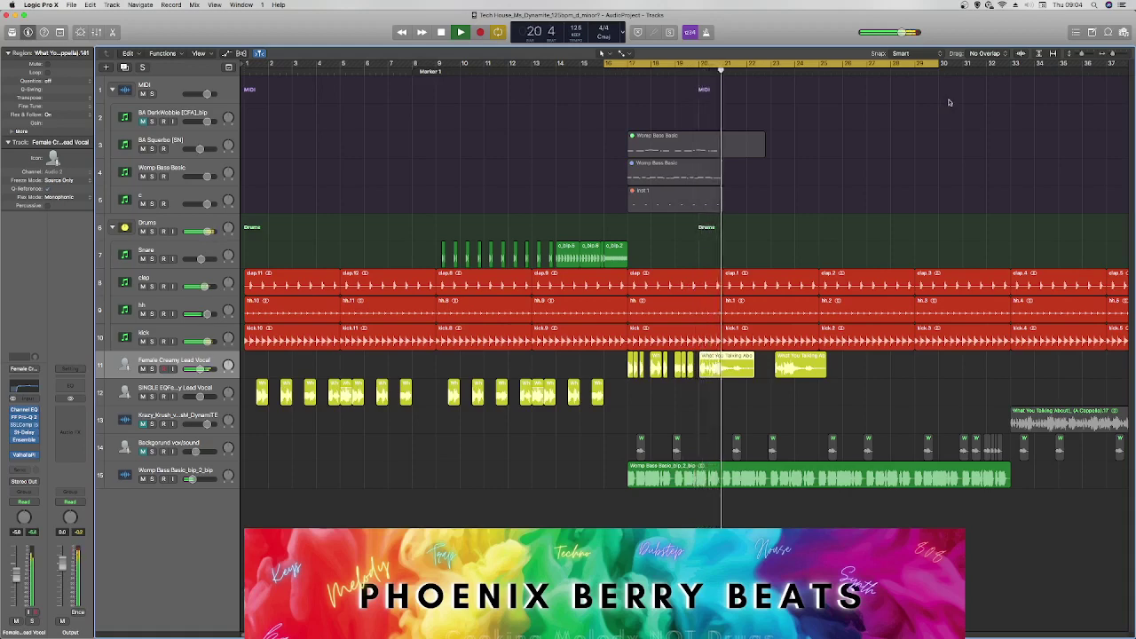
Move the ten lead vocal chops to start at bar 21, and shift the long region near bar 53 to about bar 62, extending it to bar 87.
left_click_drag(843, 408, 727, 365)
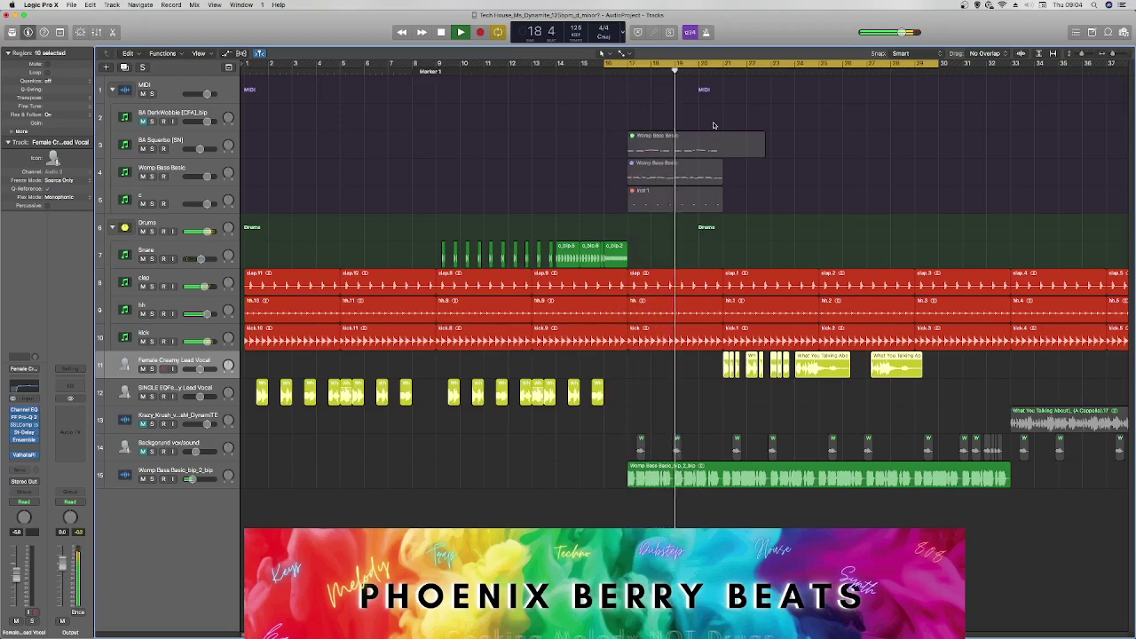
key("space")
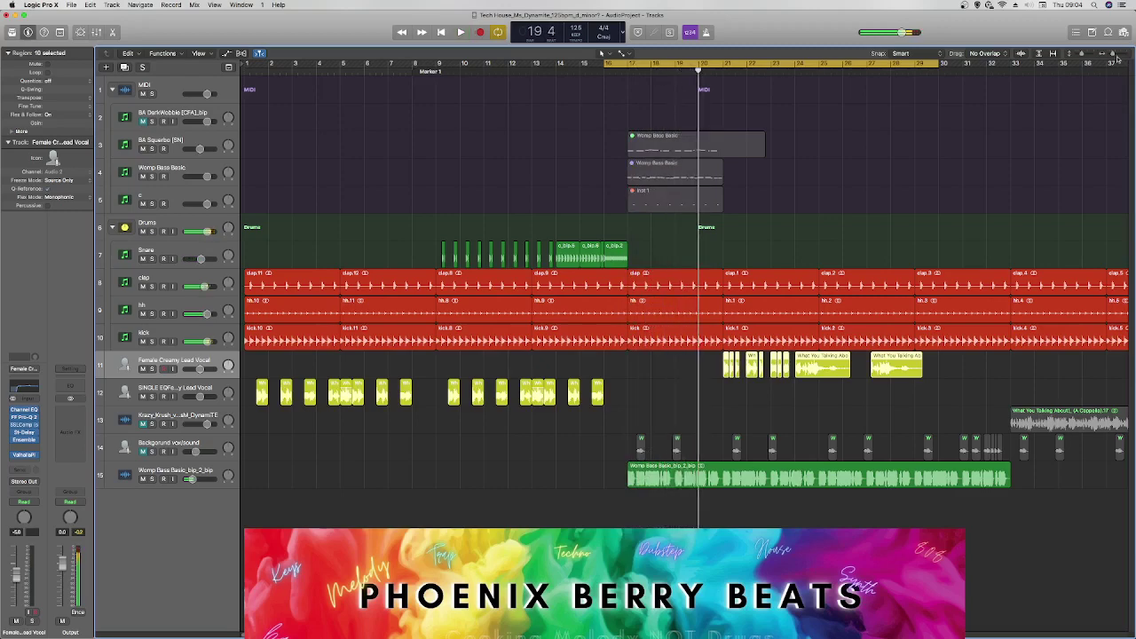
left_click(1111, 56)
left_click_drag(1111, 55, 1109, 55)
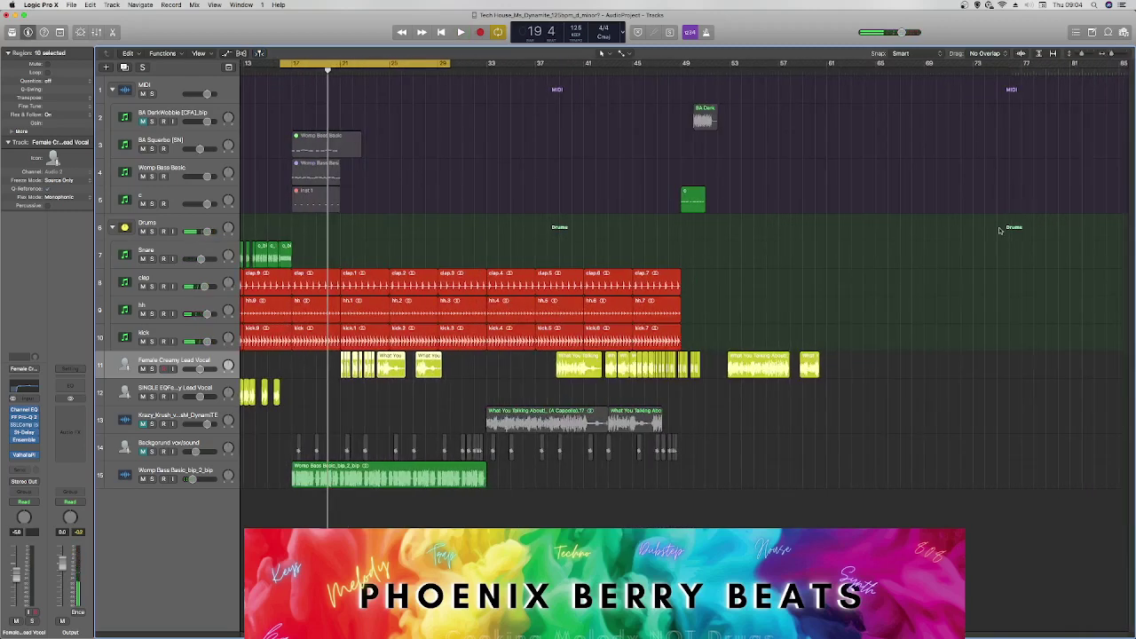
left_click_drag(740, 371, 1129, 368)
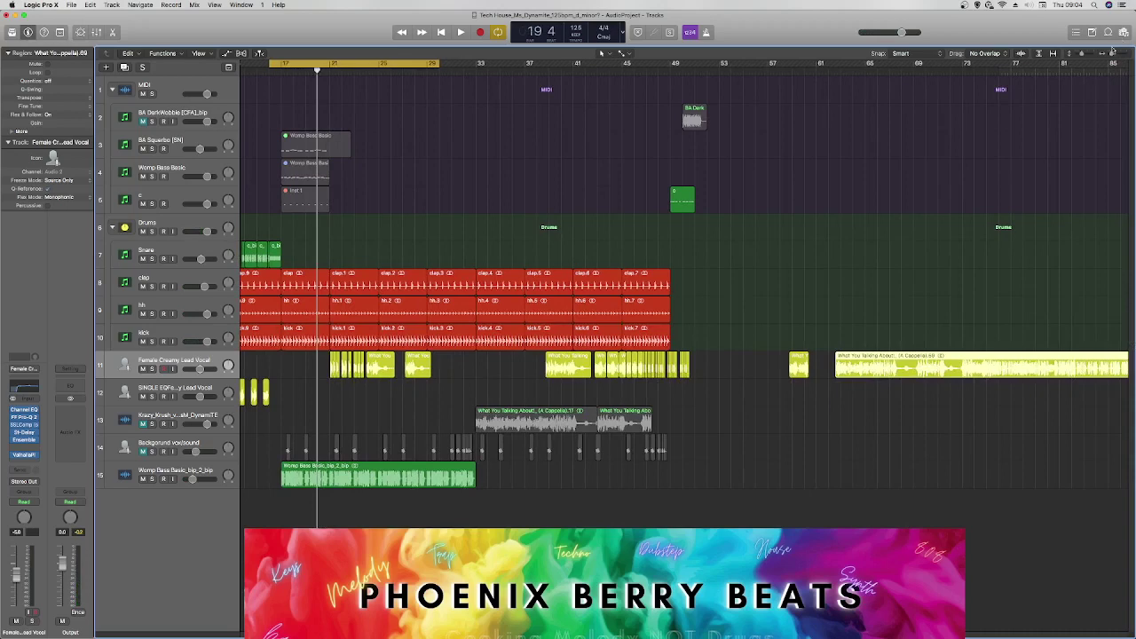
left_click_drag(1112, 57, 1106, 56)
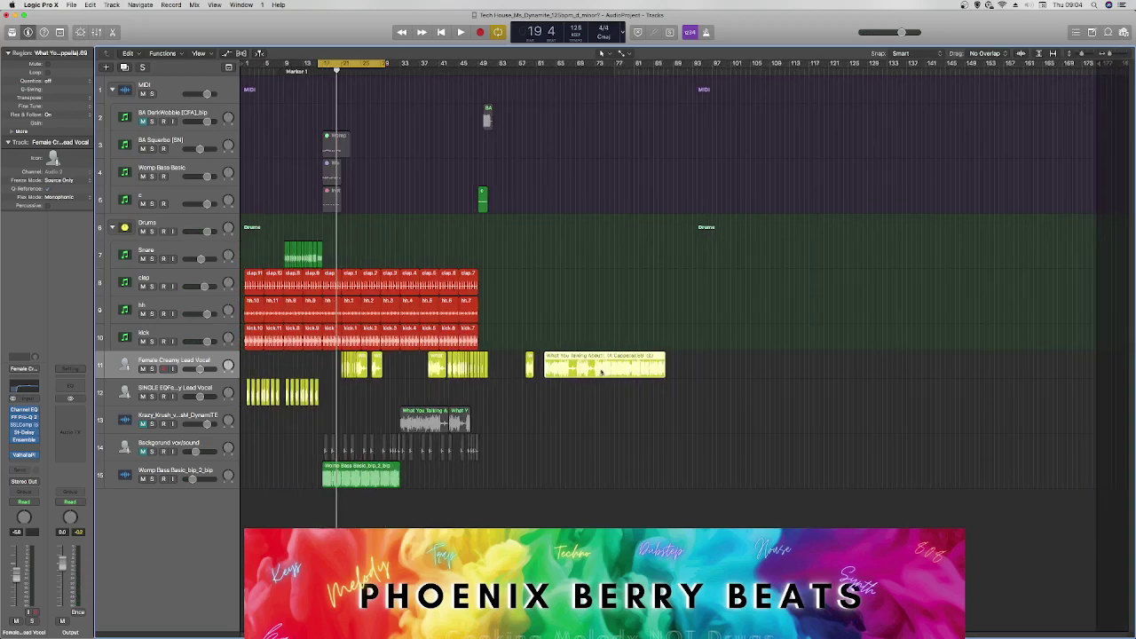
Audition the extended a cappella region from about bar 66 and split it at 67.2, about 69.2, about 71.2 and 74.2.
left_click(564, 67)
key("space")
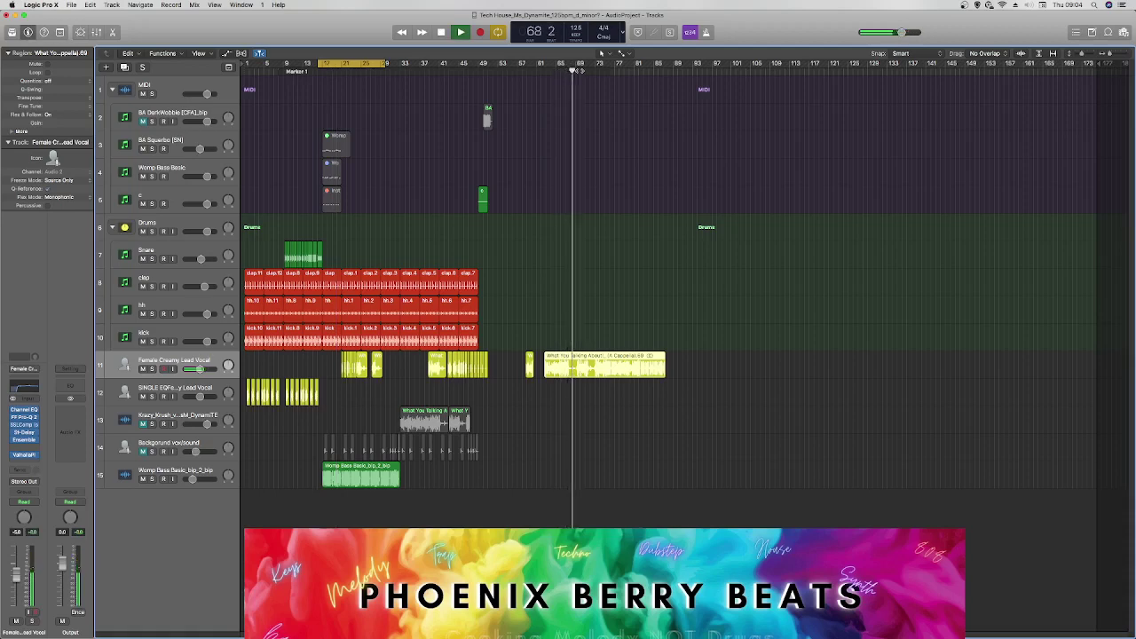
key("space")
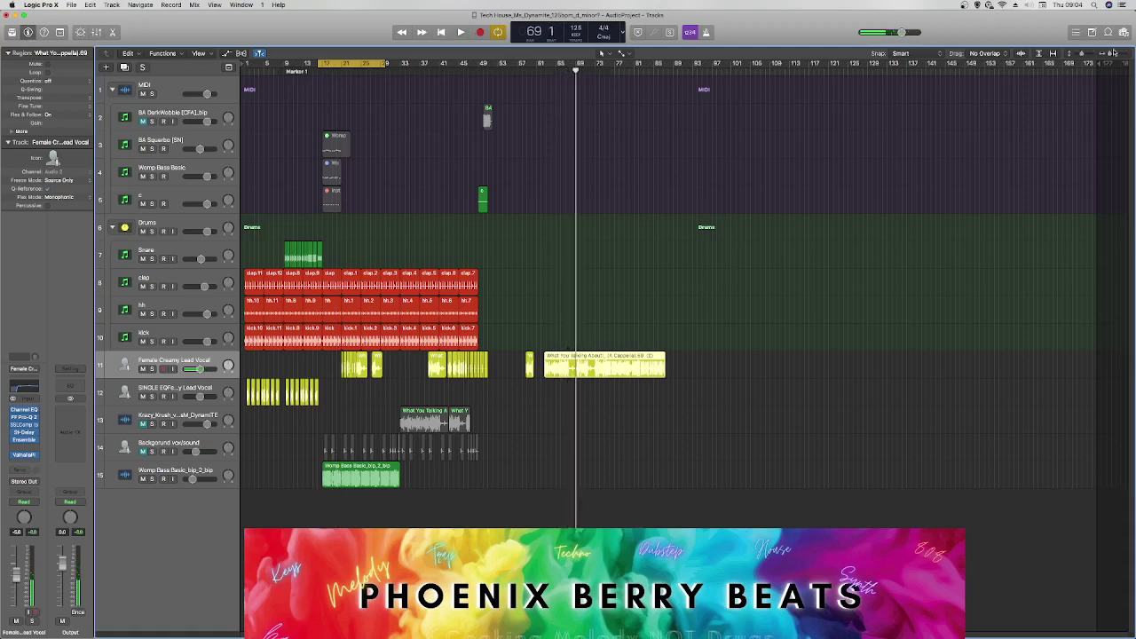
left_click_drag(1108, 55, 1113, 55)
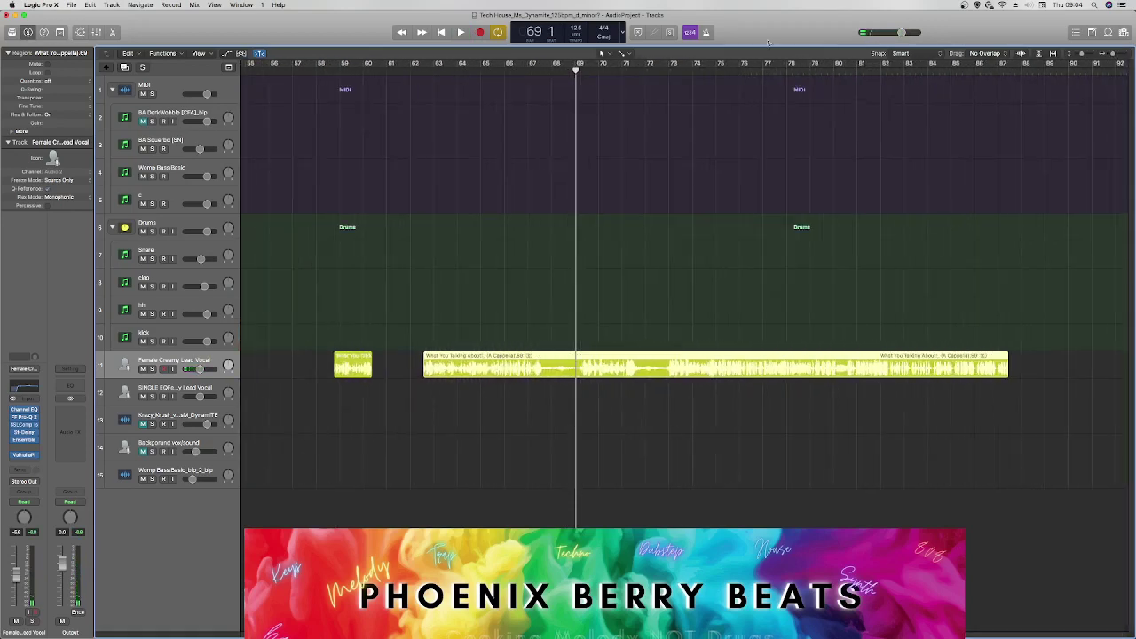
left_click_drag(556, 70, 533, 71)
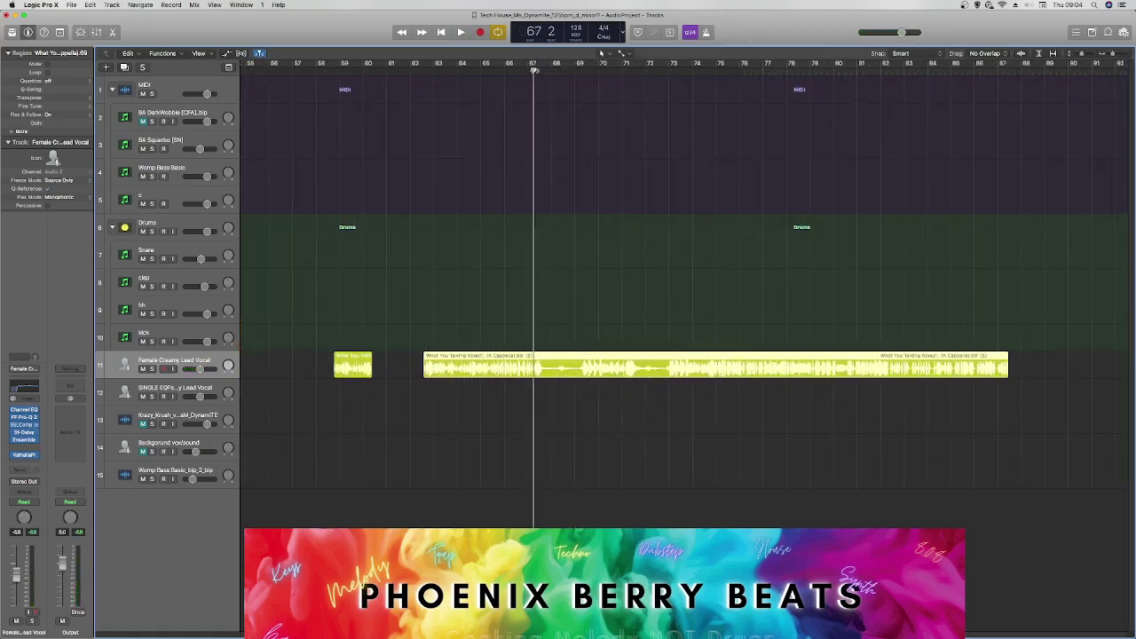
key("super+t")
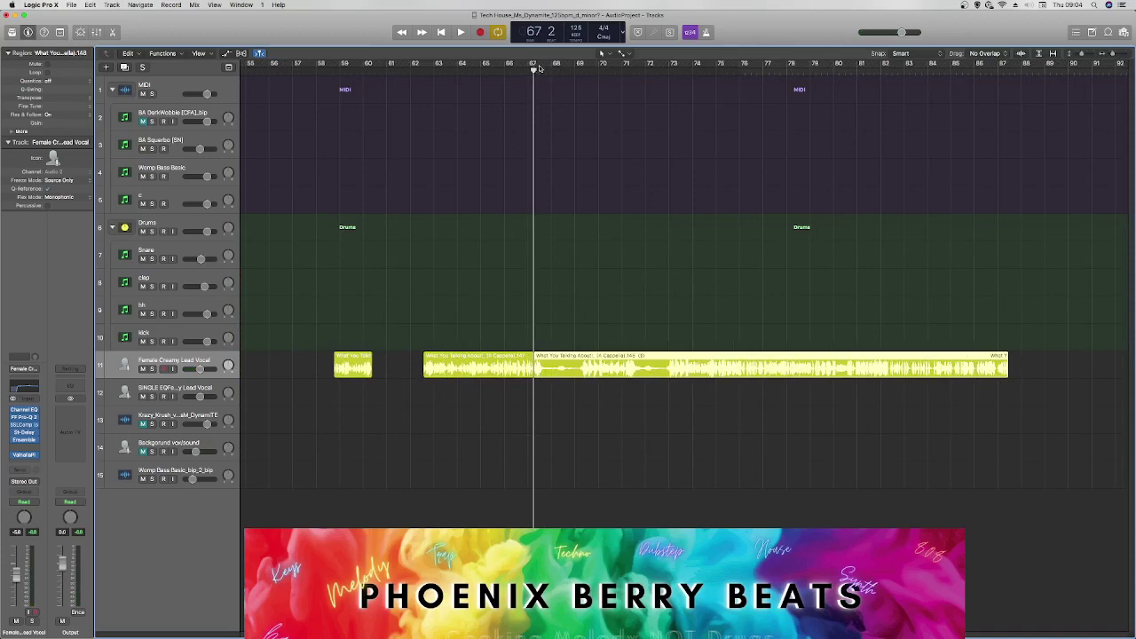
left_click_drag(533, 71, 697, 71)
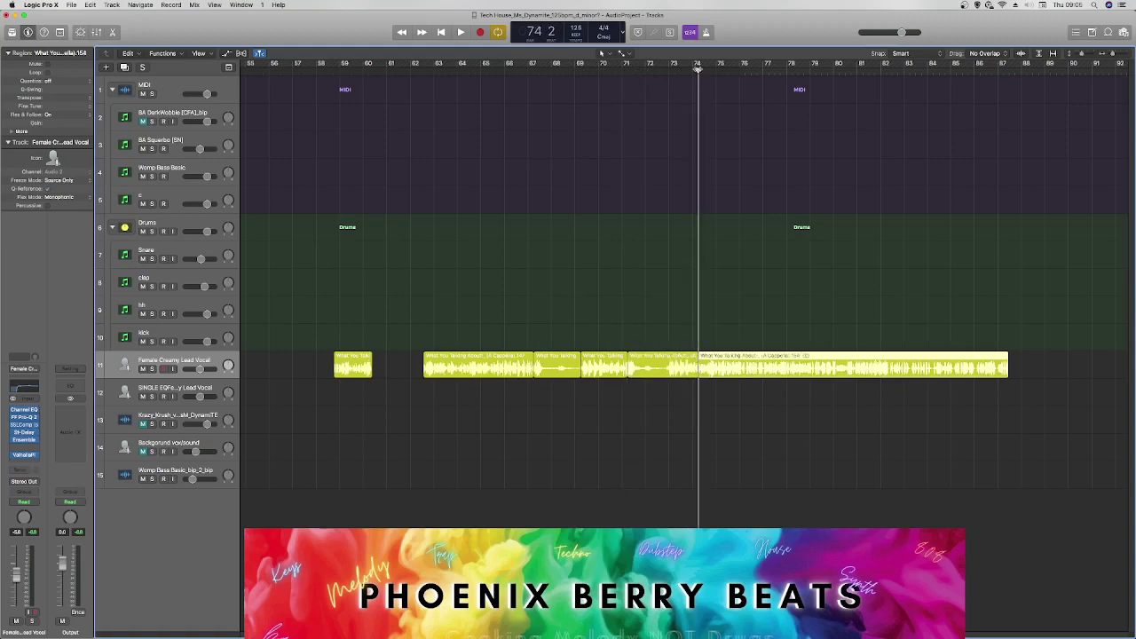
Move the pieces starting at 67.2 and 71.2 onto the SINGLE EQ lead vocal track, near bars 19 and 24.
left_click_drag(548, 380, 536, 392)
left_click_drag(645, 366, 277, 397)
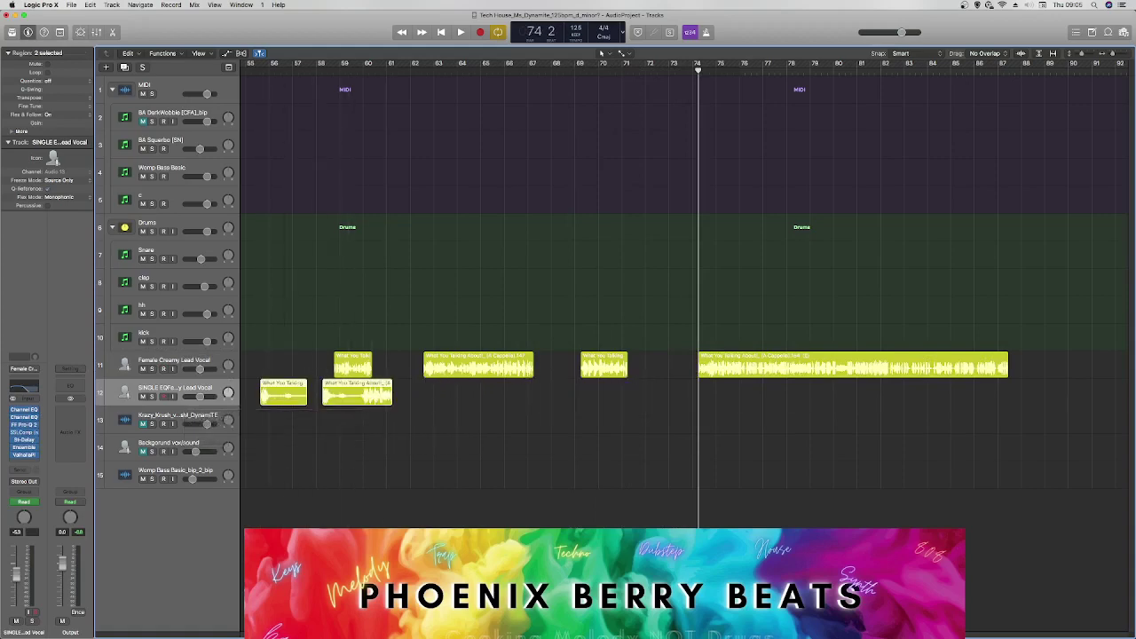
scroll(683, 275, "left", 15)
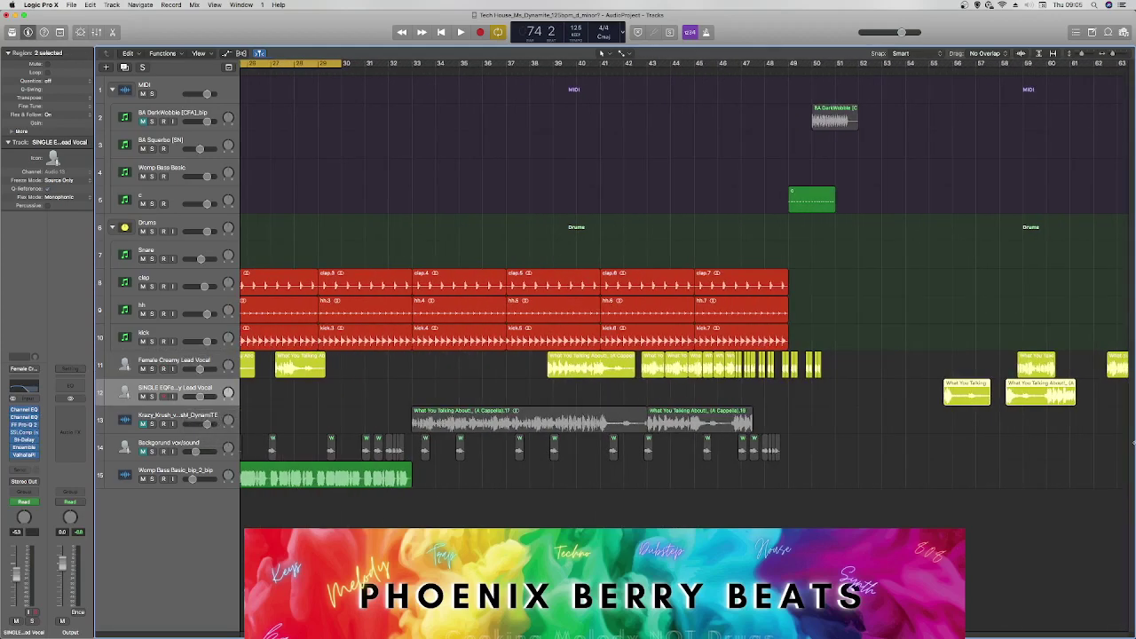
left_click_drag(1025, 423, 623, 391)
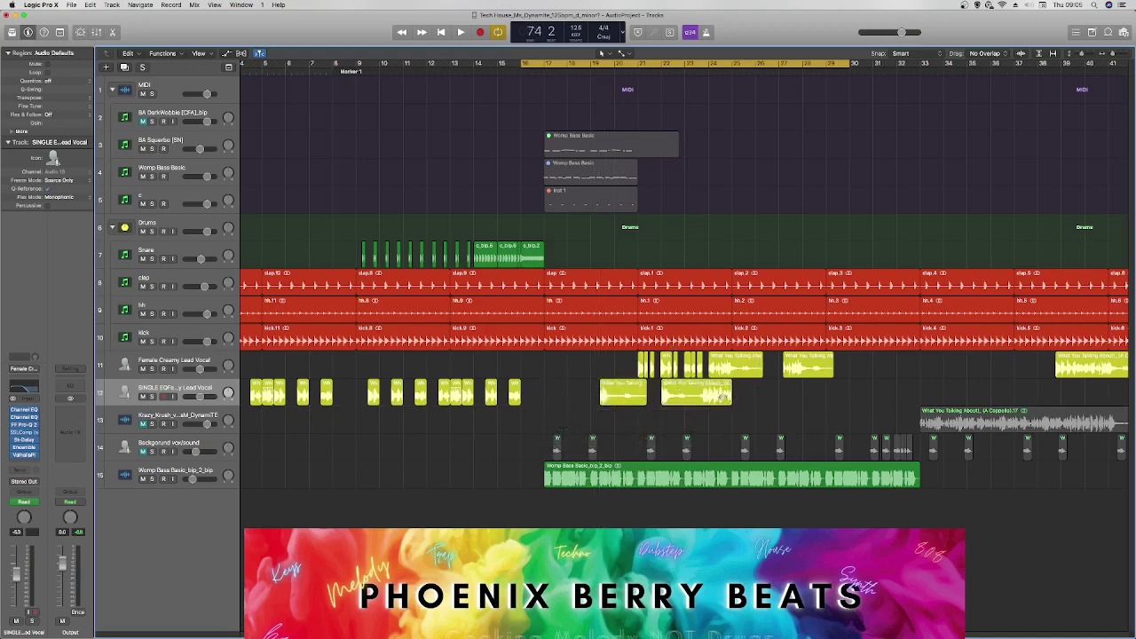
mouse_move(720, 396)
left_mouse_down()
mouse_move(941, 410)
mouse_move(956, 391)
mouse_move(734, 390)
left_mouse_up()
Move the ten female lead vocal chops to start at bar 25 and lock their SMPTE position.
left_click_drag(853, 363, 724, 378)
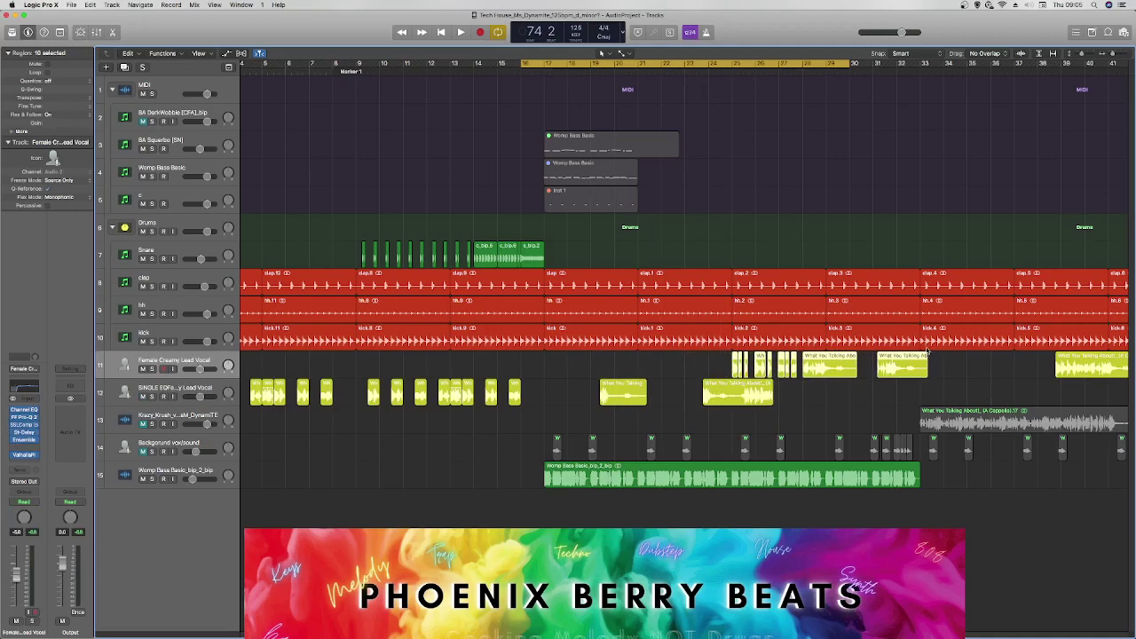
right_click(903, 366)
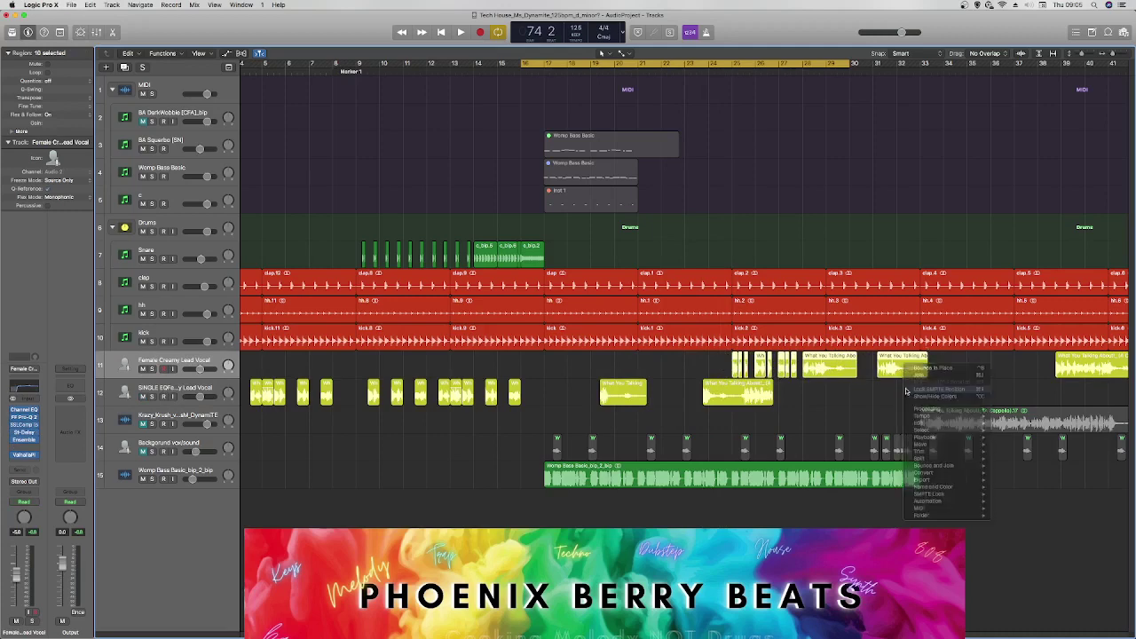
left_click(925, 389)
Move the sparse vocal chop near bar 19 to the Female Creamy Lead Vocal track, audition it, and start it at bar 17.
left_click_drag(607, 383, 582, 374)
key("space")
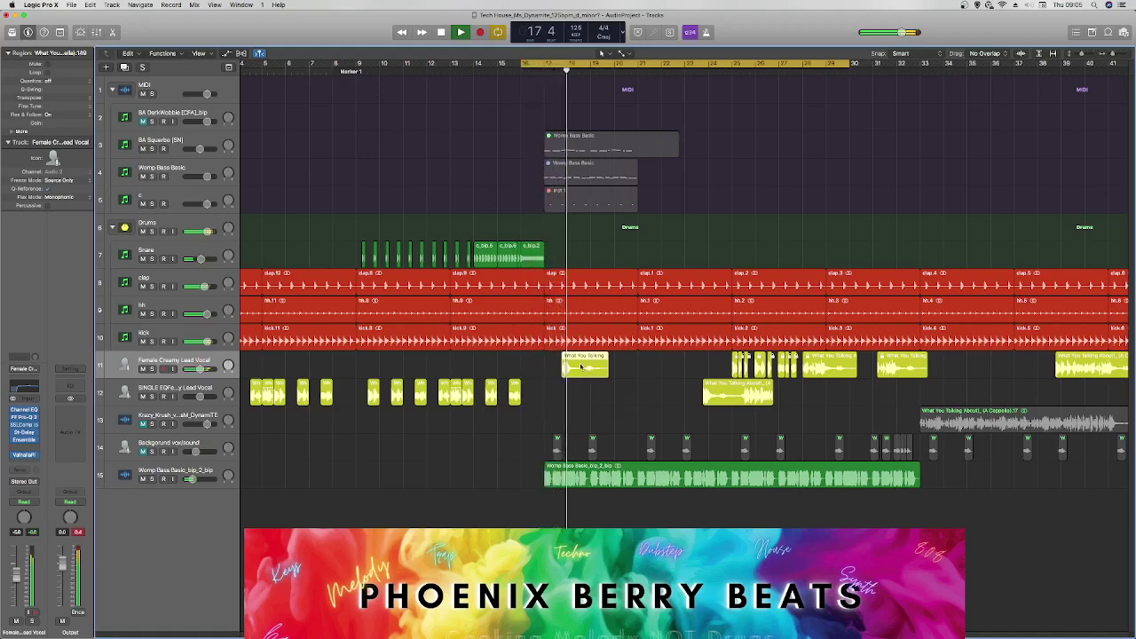
key("space")
left_click_drag(582, 366, 550, 369)
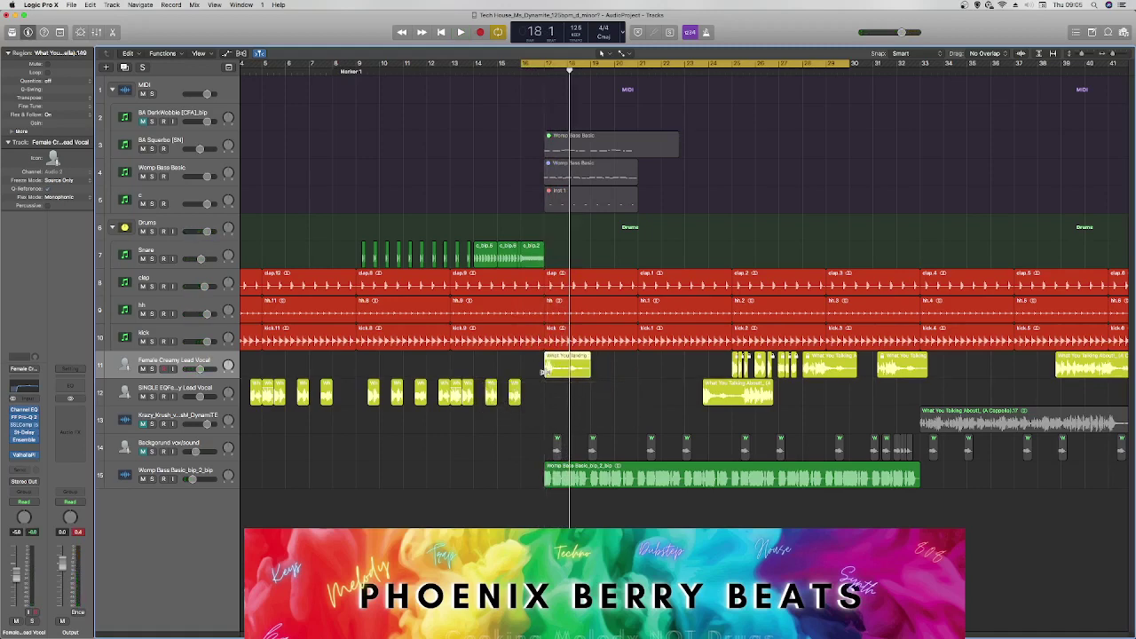
Try the Speed Up fade option at the start of the bar 17 vocal chop and audition it.
right_click(551, 370)
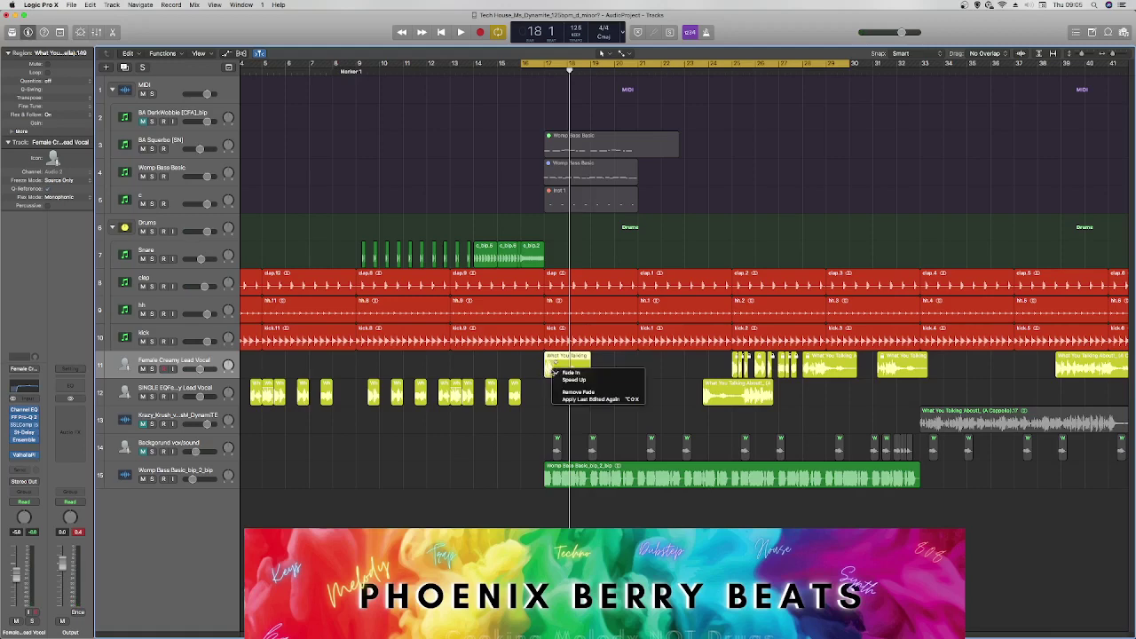
left_click(557, 380)
key("space")
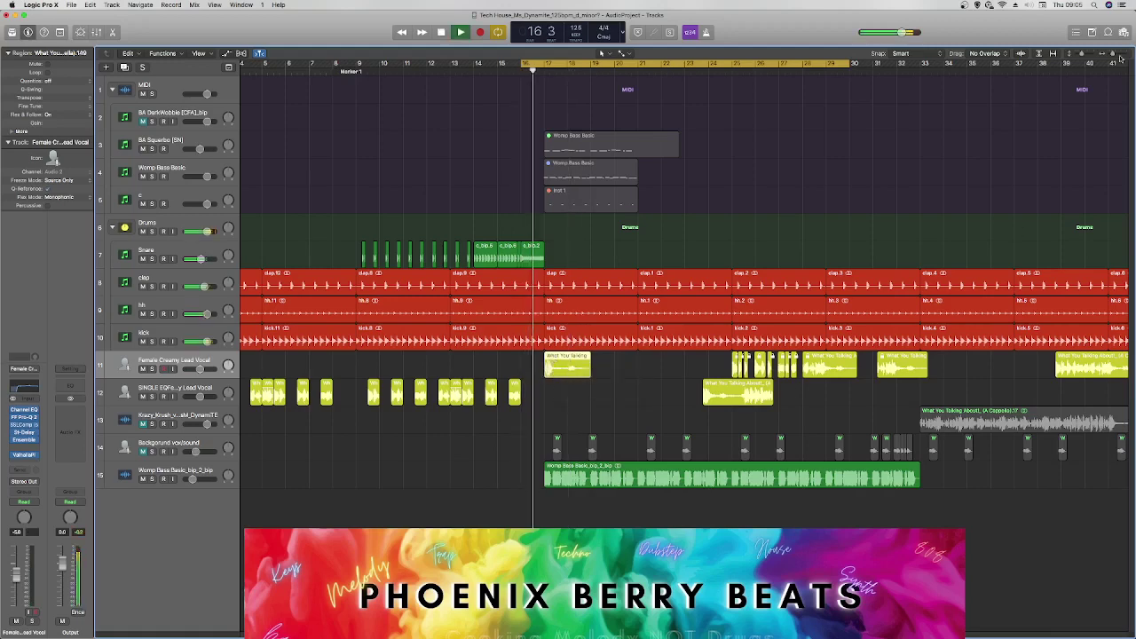
left_click_drag(1112, 55, 1116, 55)
key("space")
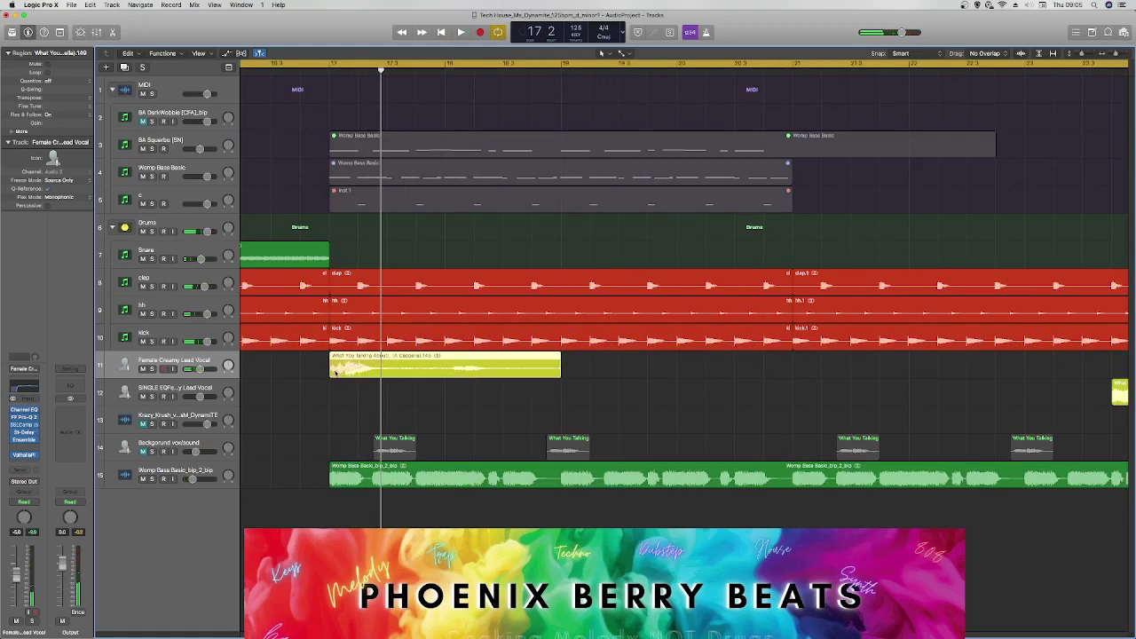
Trim about half a beat off the start of the bar 17 vocal chop, audition it, and realign it to bar 17.
left_click_drag(329, 372, 344, 371)
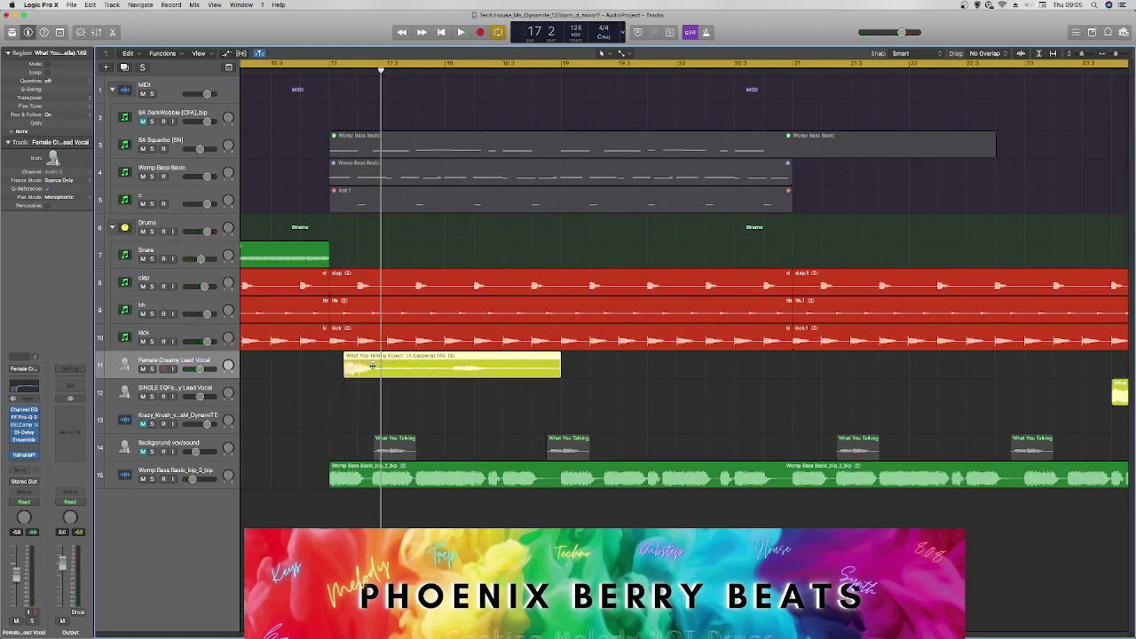
key("space")
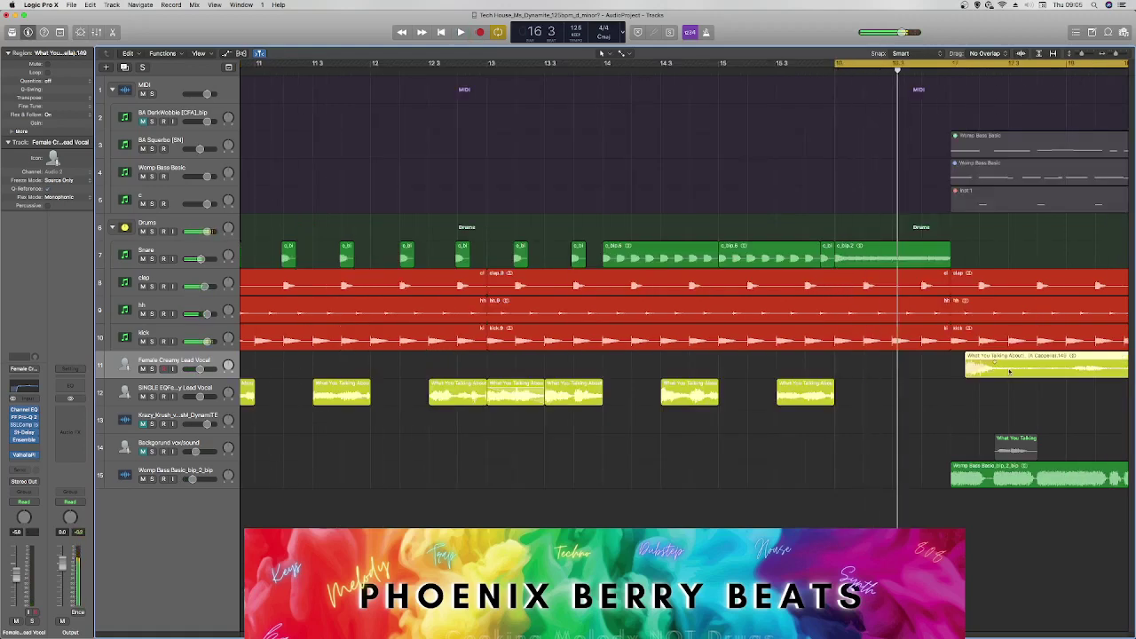
left_click_drag(1009, 372, 995, 372)
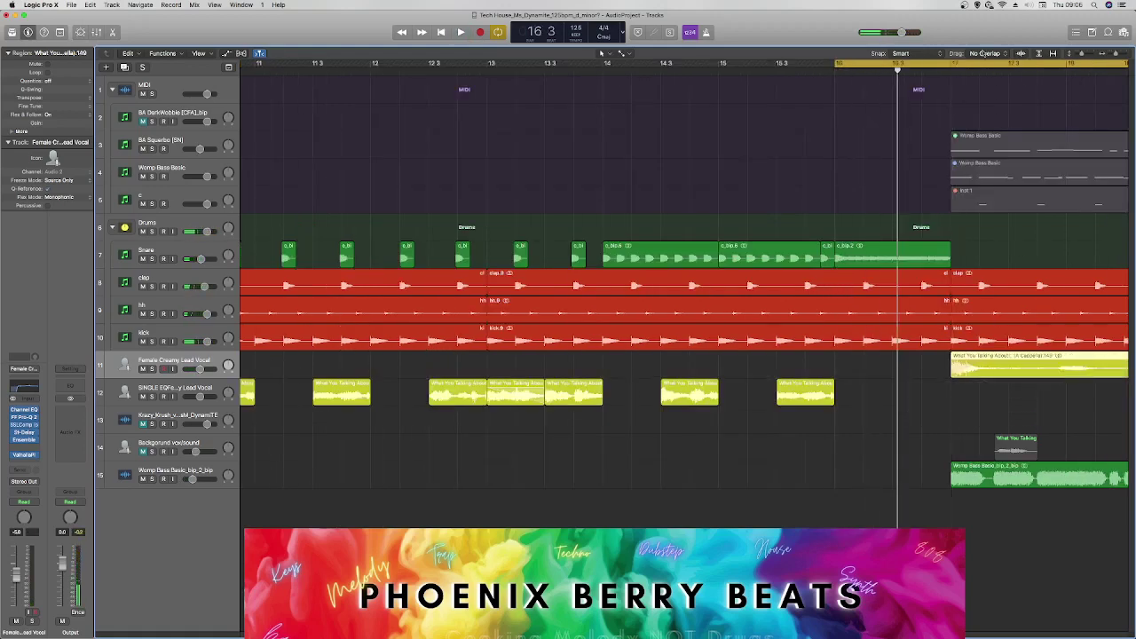
Set the cycle range from bar 17 to 18.3 and audition the vocal chop within it.
left_click_drag(951, 63, 1056, 64)
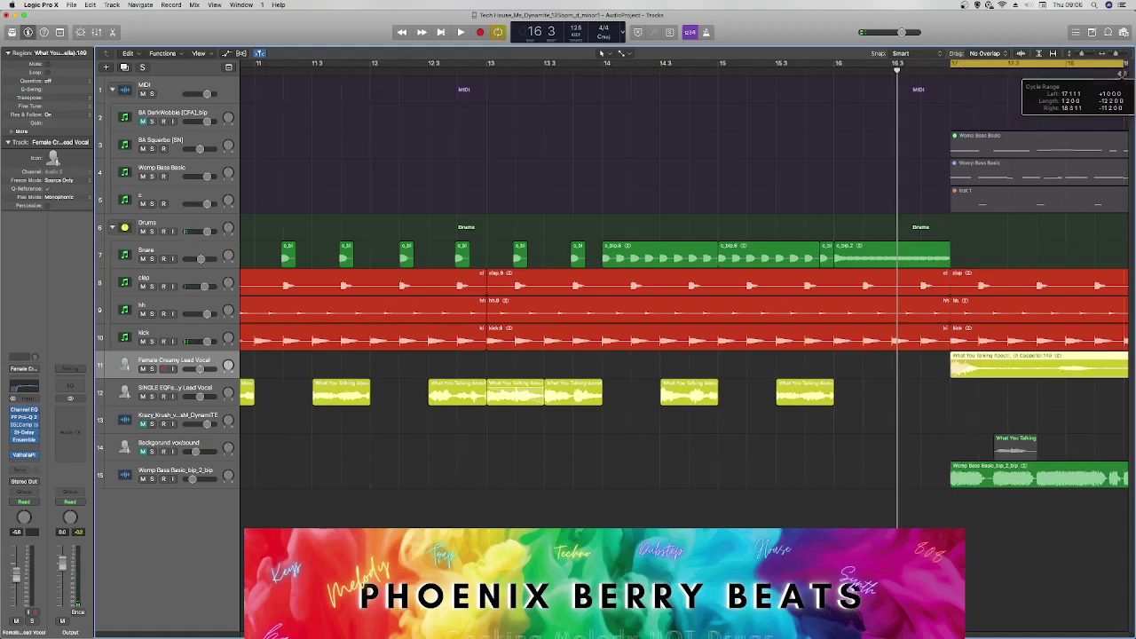
key("space")
key("space")
key("space")
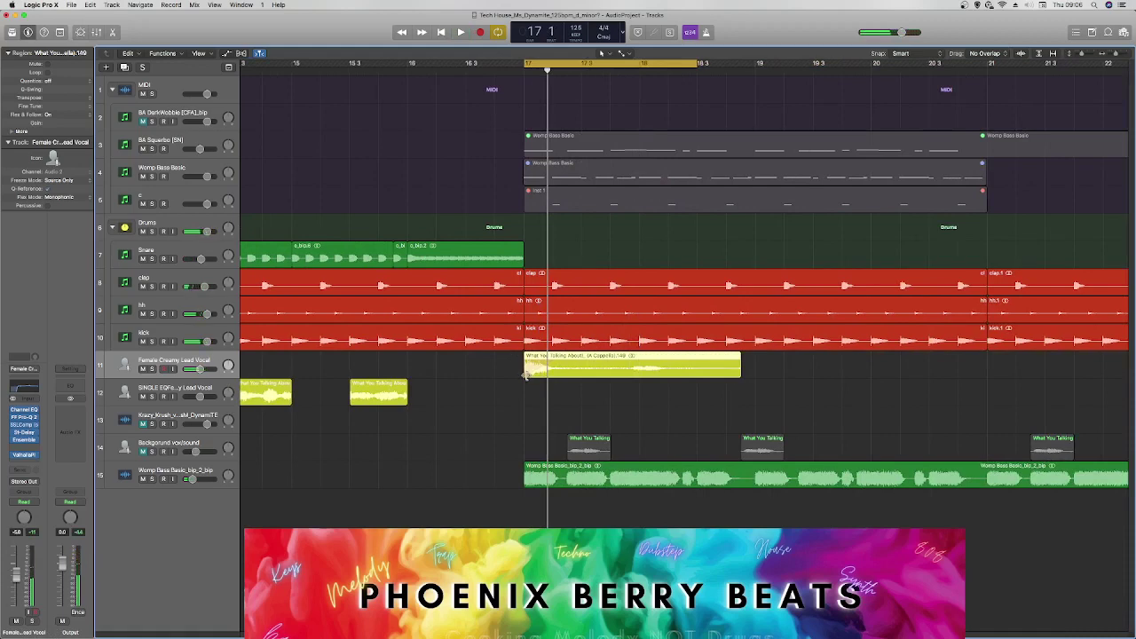
Trim the start of the vocal chop to 17.2 to remove its opening phrase, and audition the remaining part.
left_click_drag(525, 374, 554, 376)
key("space")
key("space")
key("space")
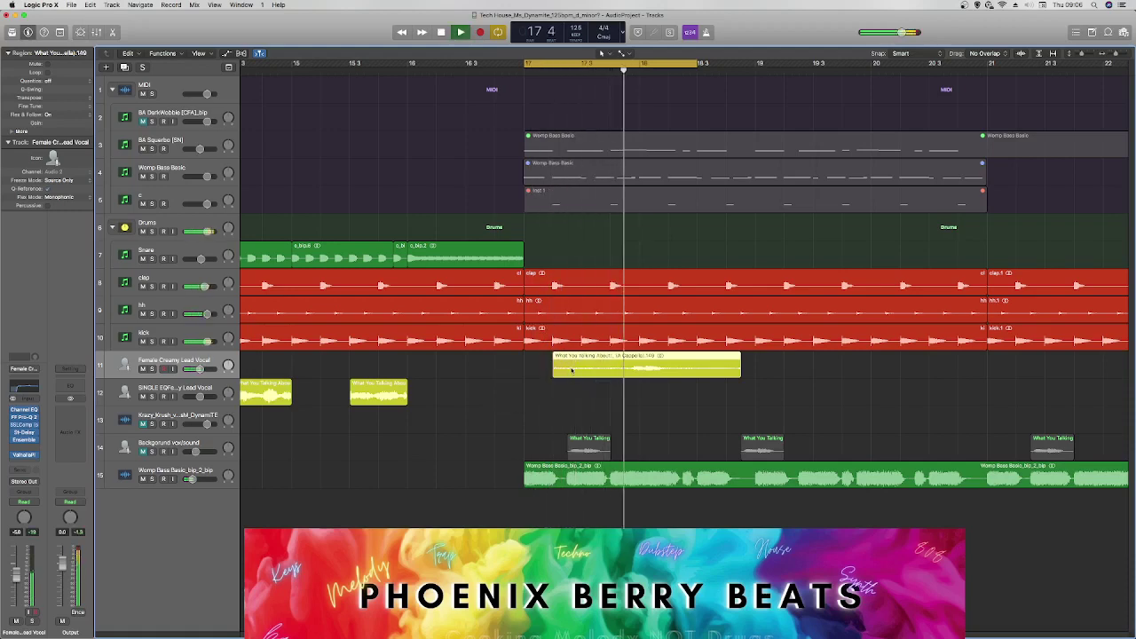
key("space")
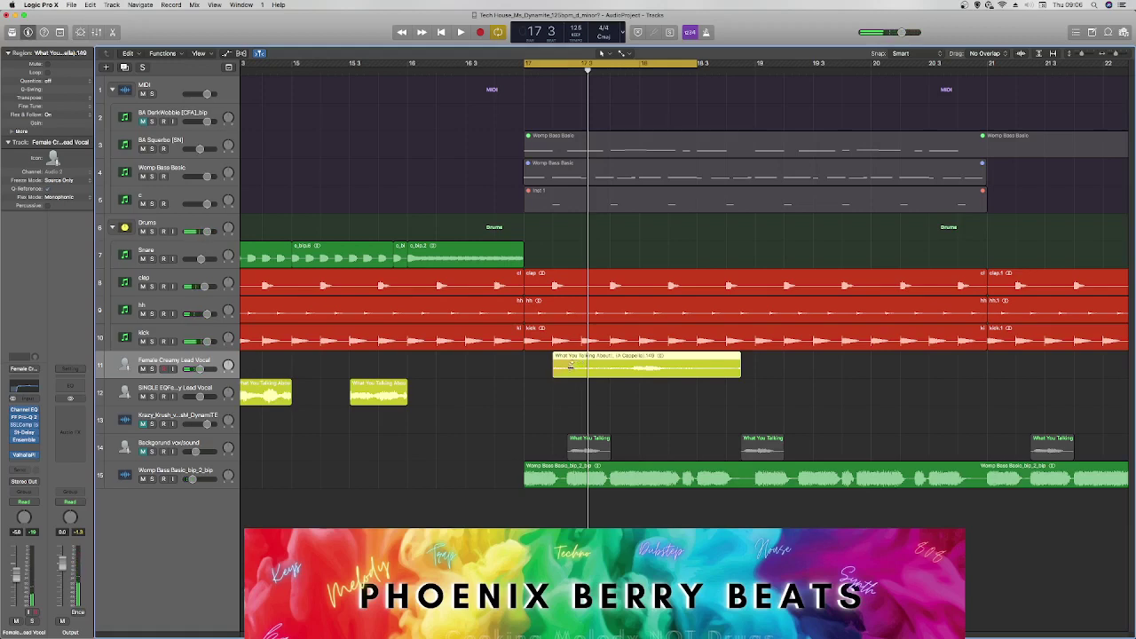
Move the trimmed vocal chop to start at bar 17 and shorten its end to 18.3.
key("space")
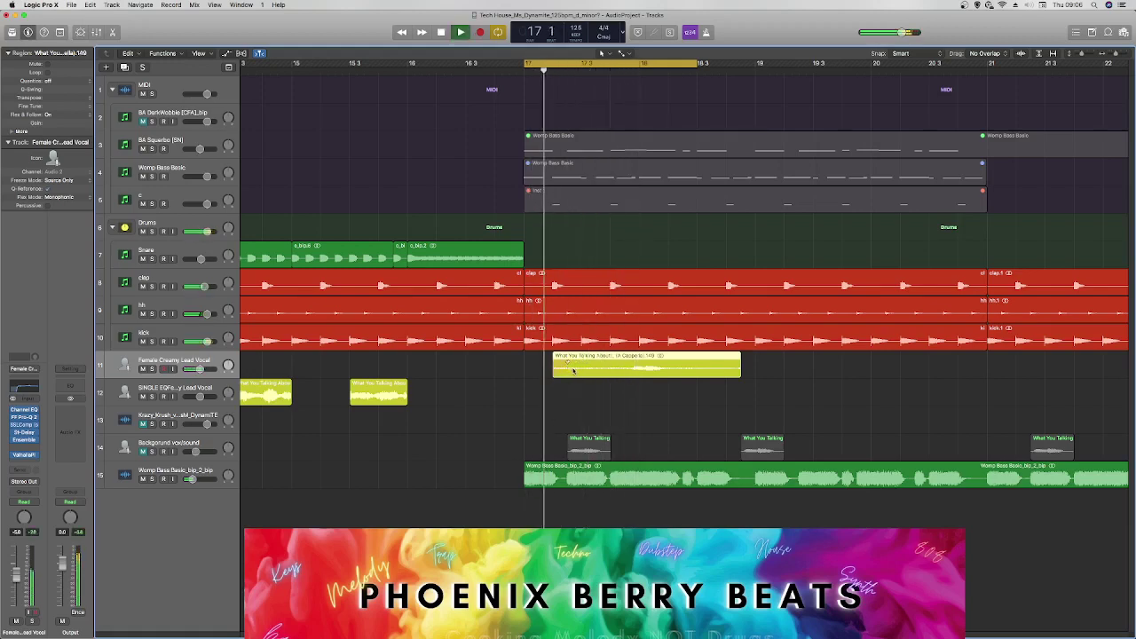
left_click_drag(572, 370, 545, 380)
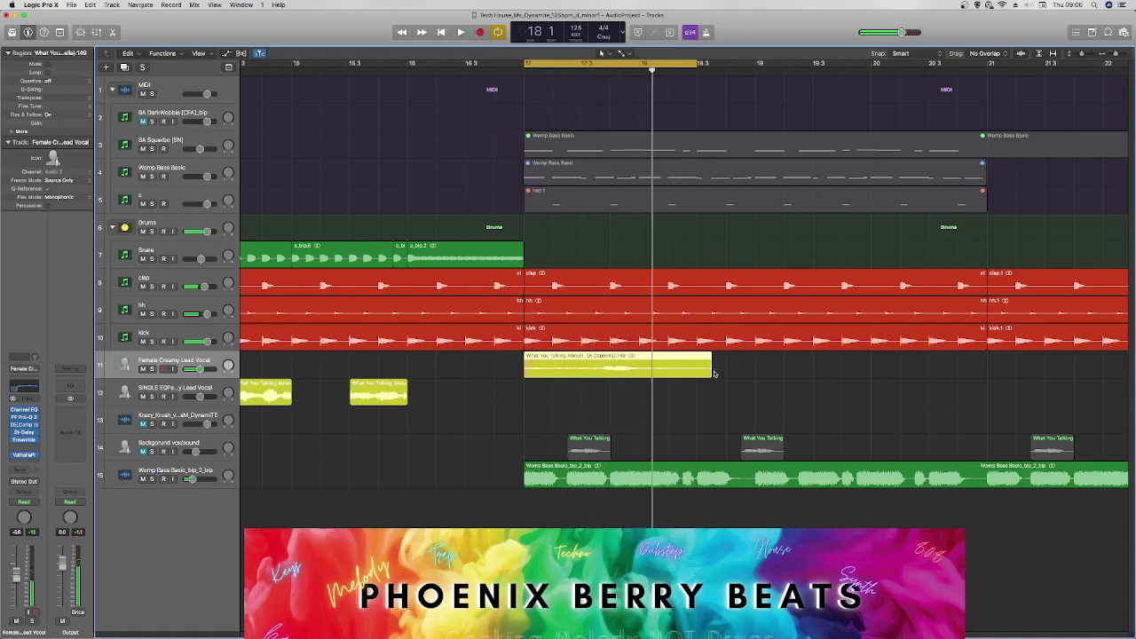
mouse_move(711, 372)
left_mouse_down()
mouse_move(729, 371)
mouse_move(697, 382)
left_mouse_up()
Copy the vocal chop to 18.3, directly after the original, and loop playback from bar 17 to bar 21.
left_click_drag(559, 369, 724, 367)
key("space")
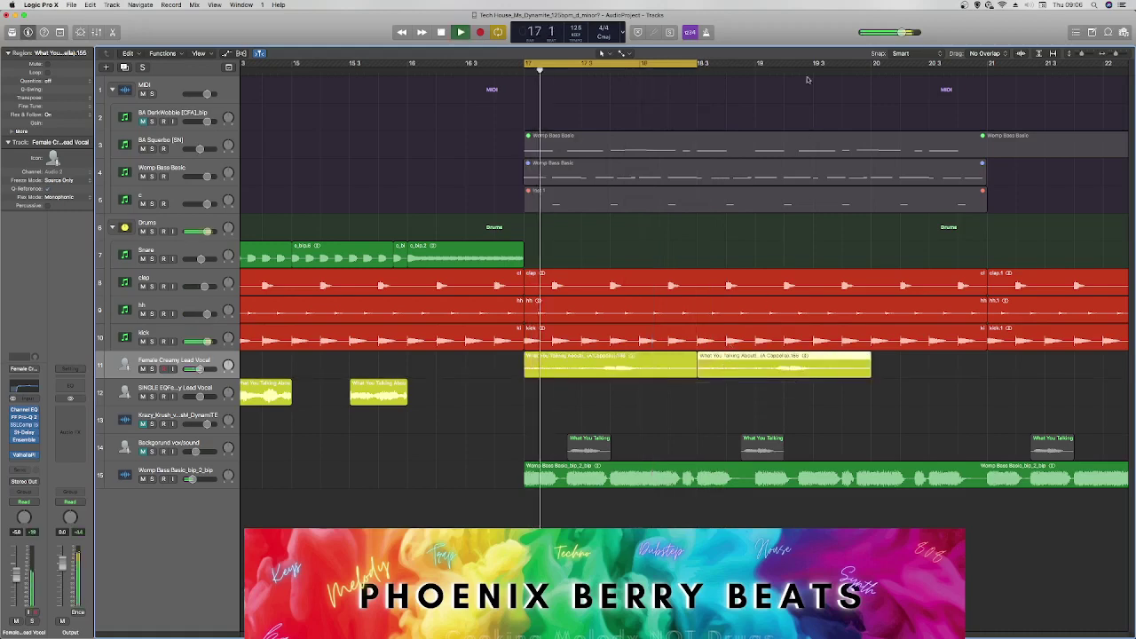
left_click_drag(703, 67, 983, 88)
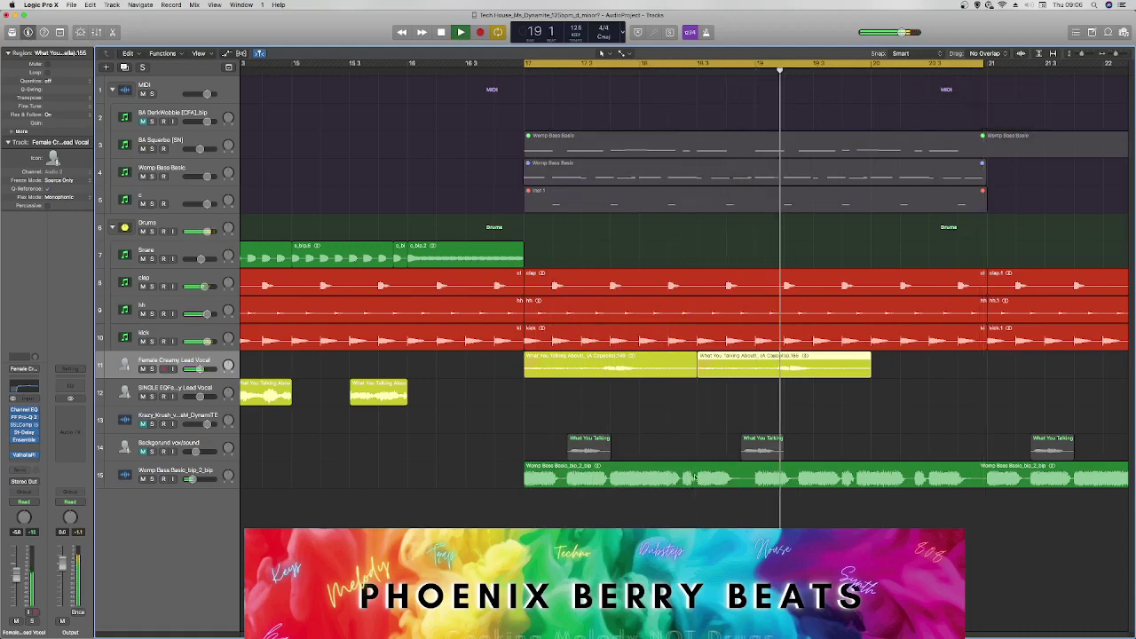
Move the second vocal chop to start at 19.3 and audition the loop.
key("space")
left_click_drag(815, 366, 920, 357)
key("space")
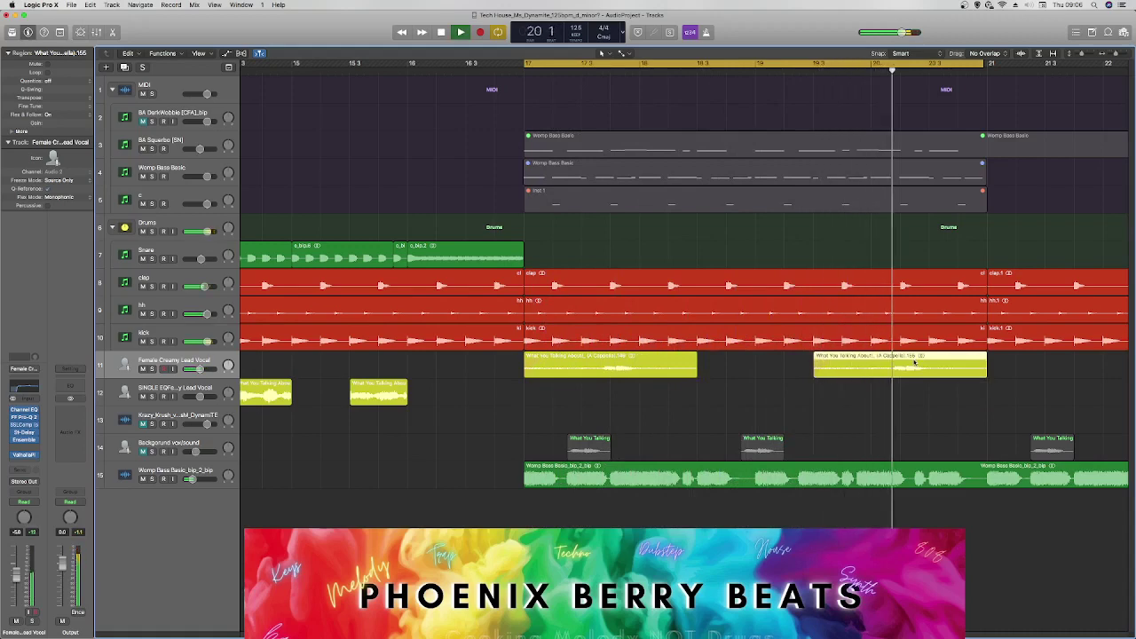
key("space")
key("space")
key("space")
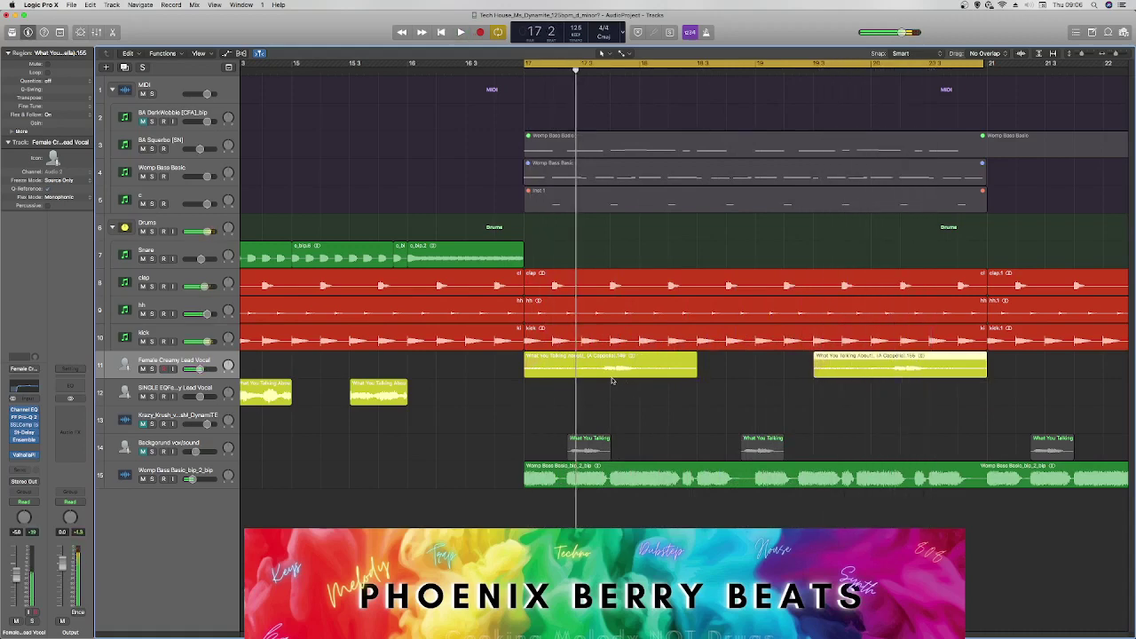
Move the first vocal chop to 17.2 and the second one to 19.2, and audition their timing against the beat.
left_click_drag(610, 374, 639, 373)
left_click_drag(937, 367, 907, 368)
key("space")
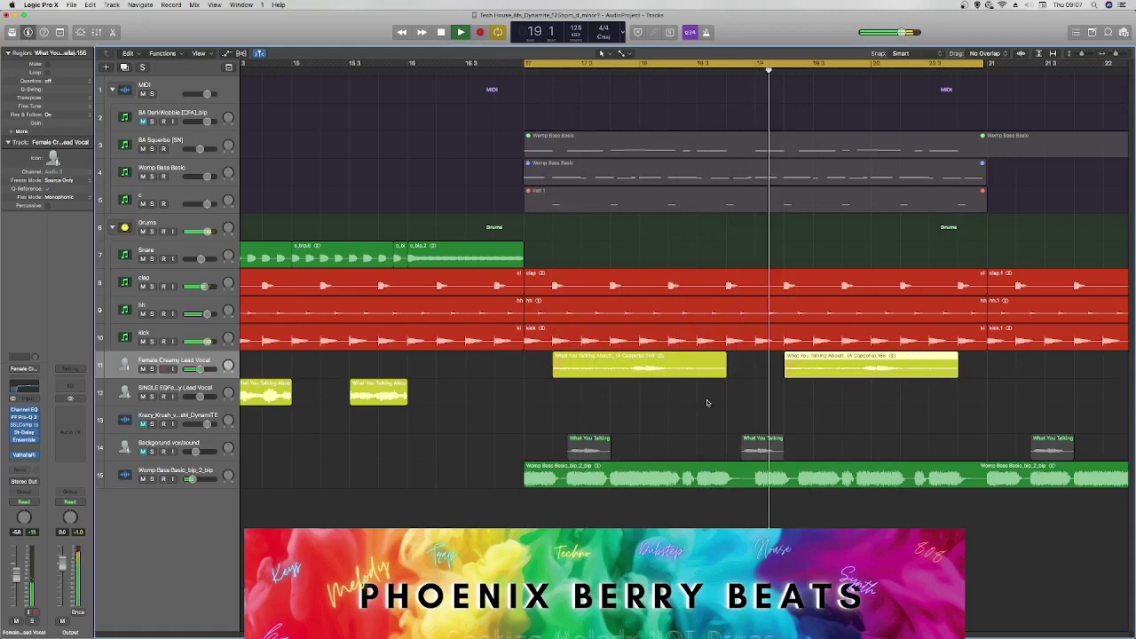
key("space")
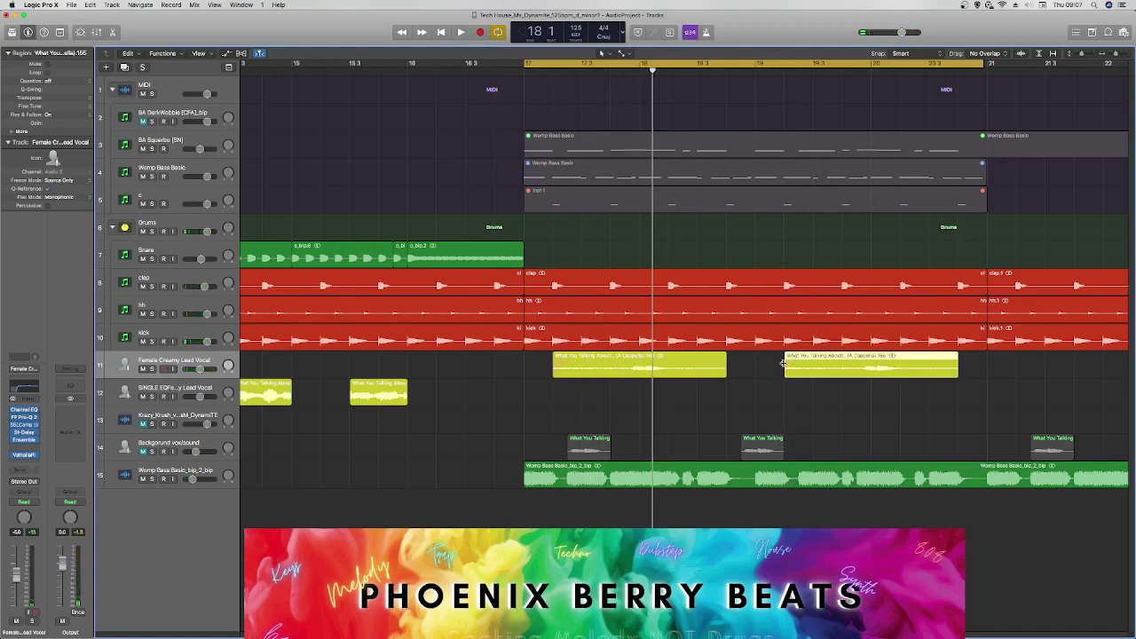
Move the second vocal chop one beat earlier to bar 19 and audition the loop.
left_click_drag(829, 371, 799, 371)
key("space")
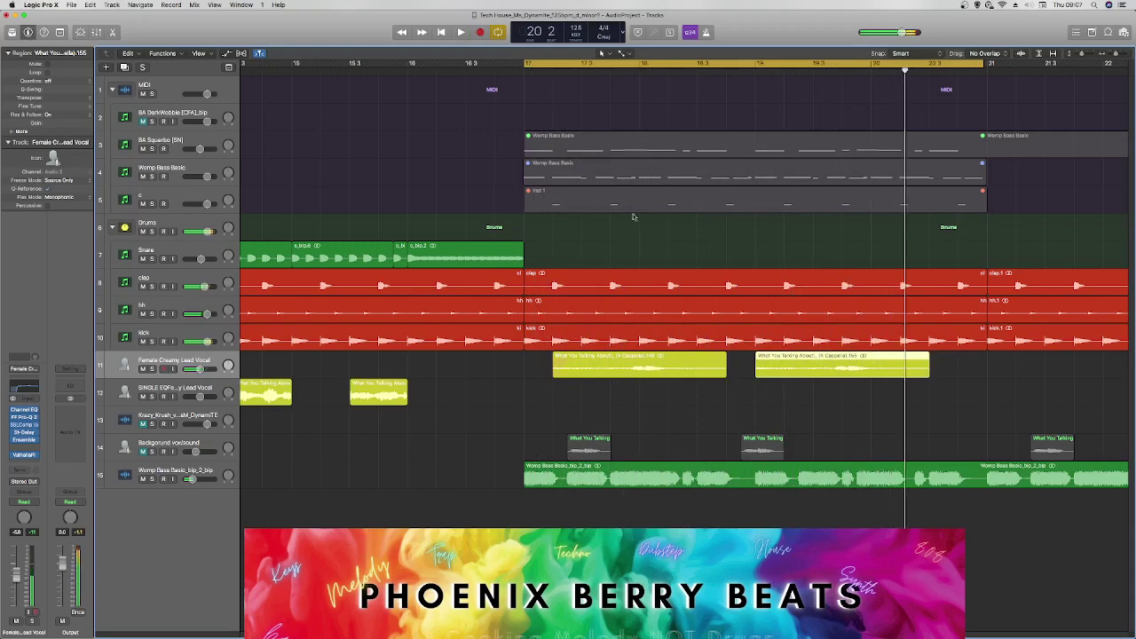
key("space")
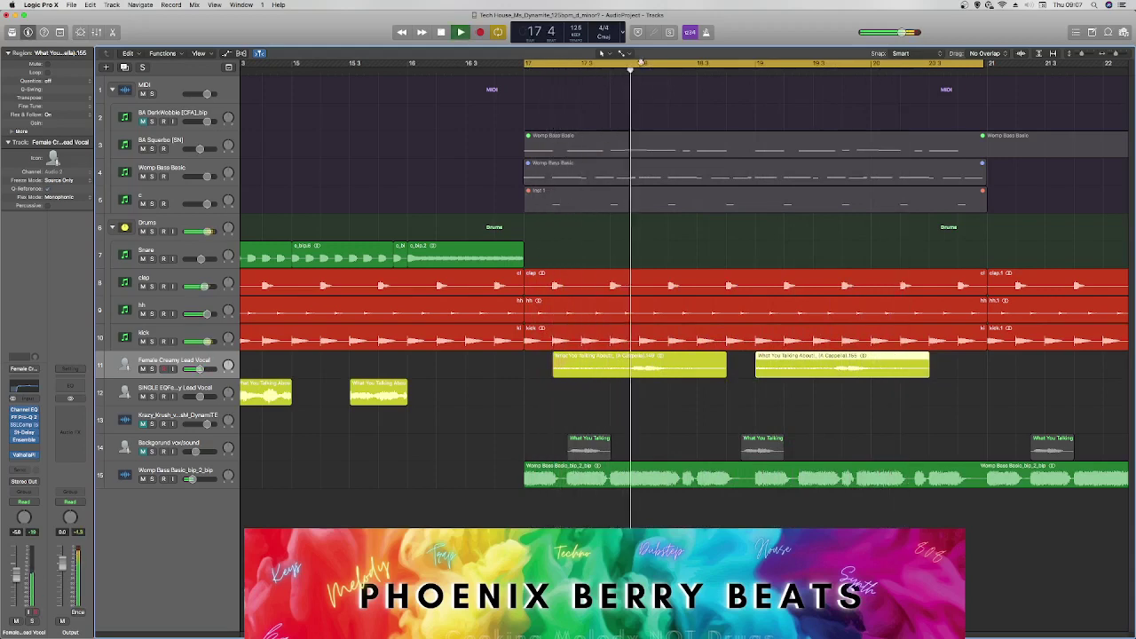
Split the first vocal chop at 17.4.4, shorten the end of the new second piece to 18.3, and audition the result.
mouse_move(644, 68)
left_mouse_down()
mouse_move(610, 71)
mouse_move(631, 70)
left_mouse_up()
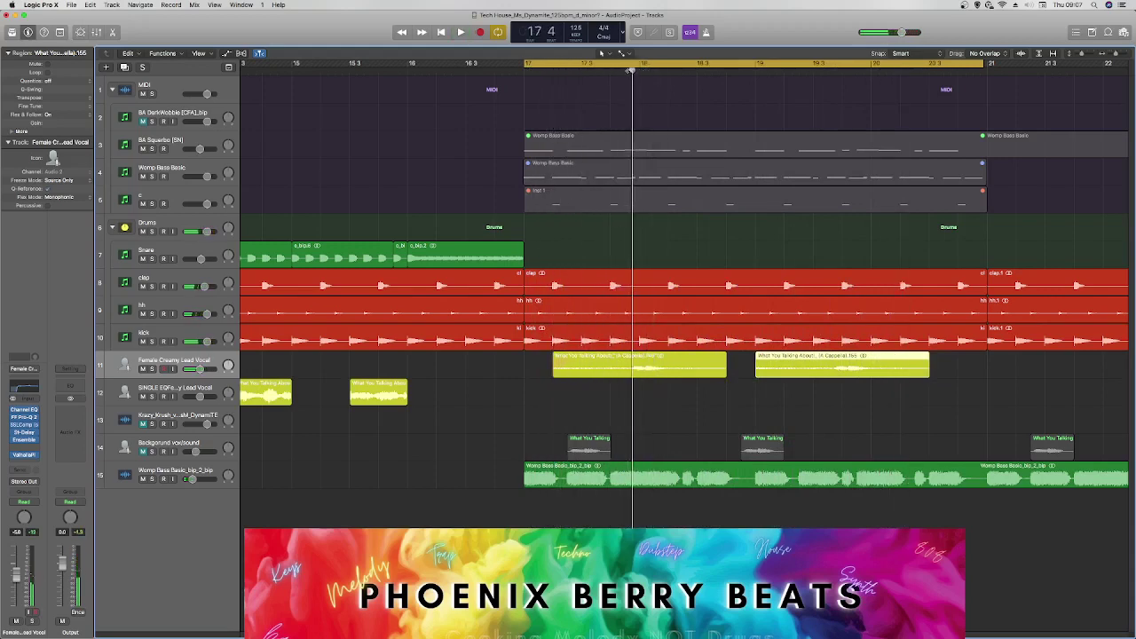
left_click(646, 366)
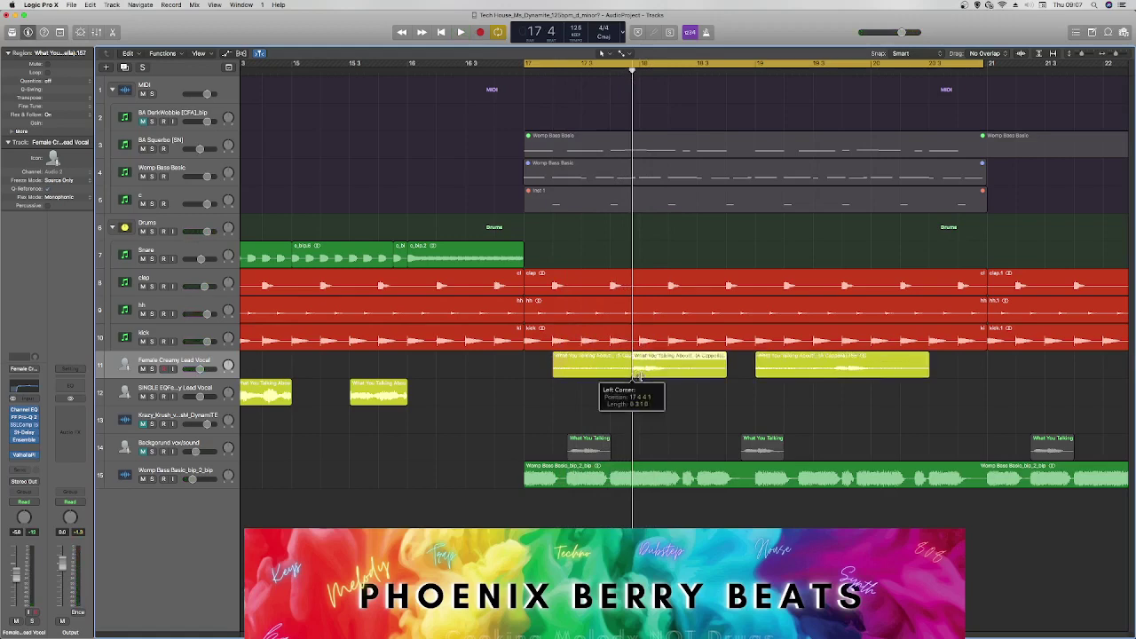
mouse_move(637, 376)
left_mouse_down()
mouse_move(667, 376)
mouse_move(648, 372)
left_mouse_up()
key("space")
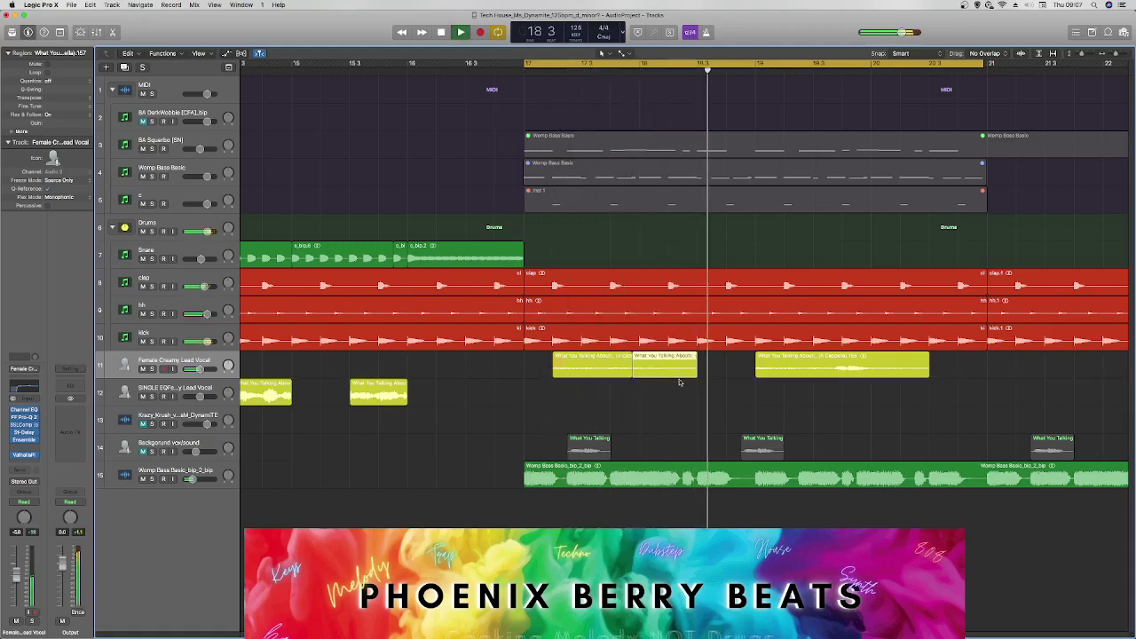
key("space")
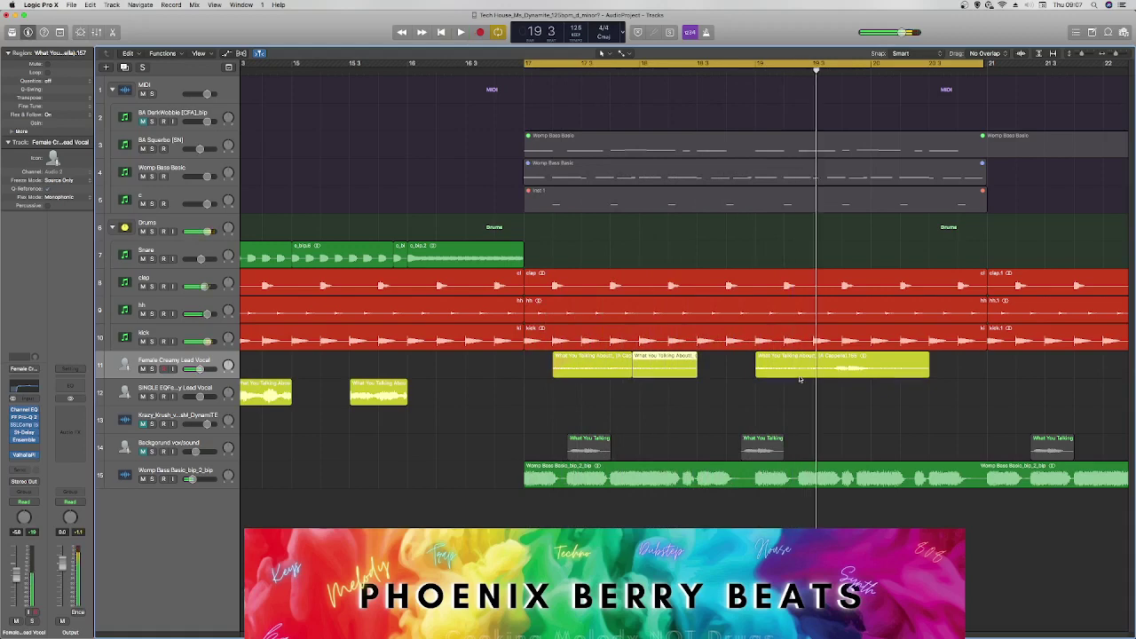
Delete the long vocal chop at bar 19 and copy the two split pieces to 18.4, then play the loop.
left_click(788, 375)
key("Delete")
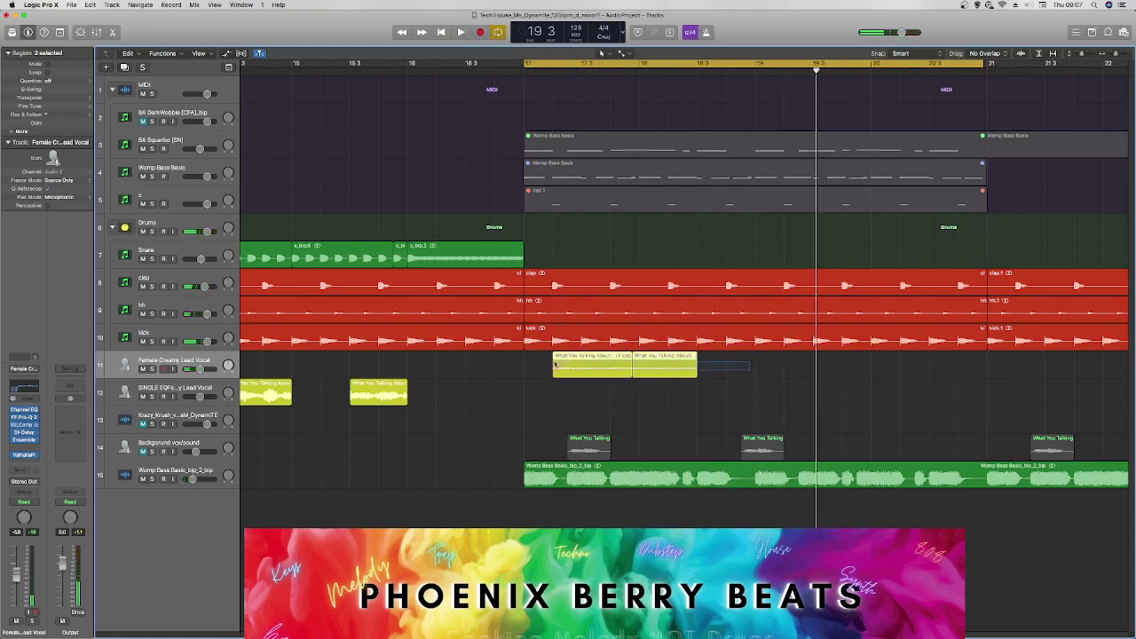
right_click(565, 366)
left_click(650, 376)
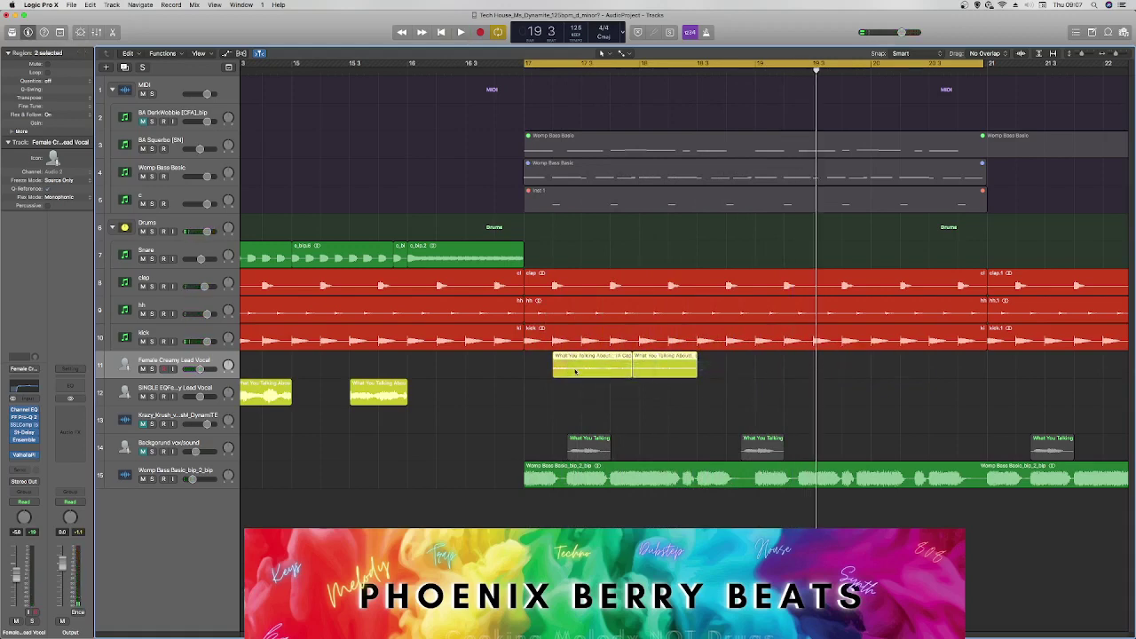
left_click_drag(575, 372, 745, 367)
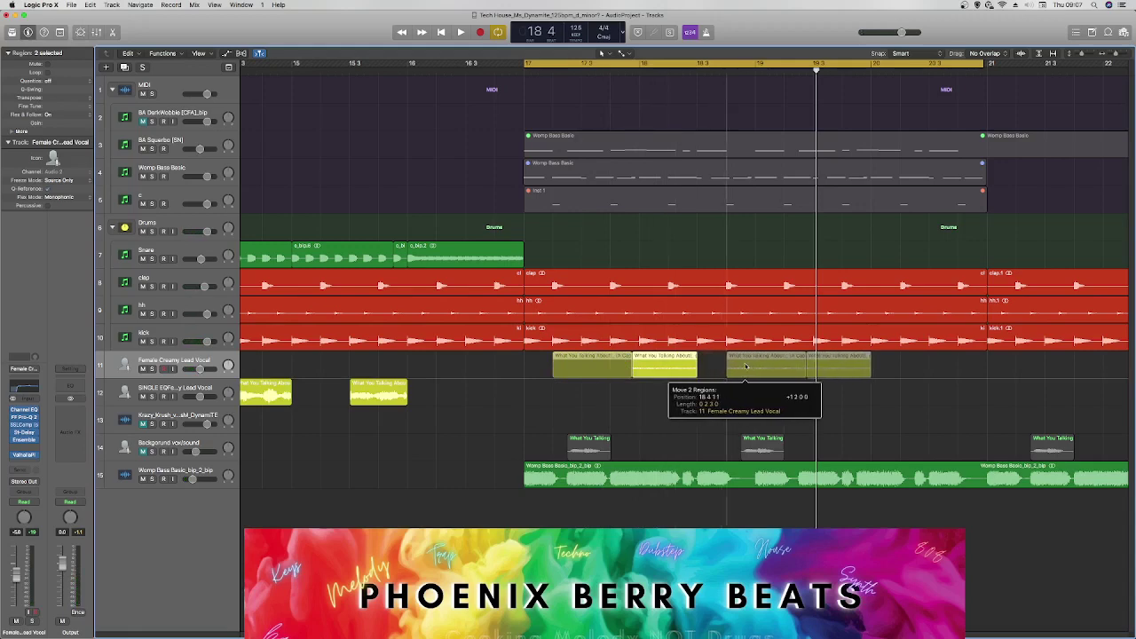
left_click_drag(747, 368, 745, 366)
key("space")
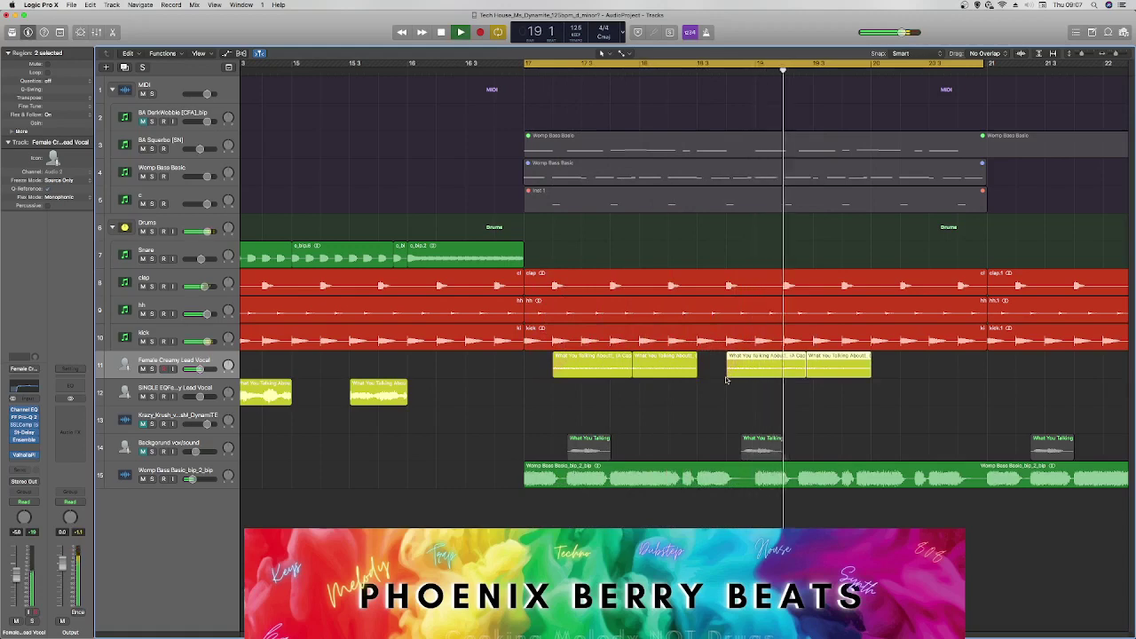
Move the copied pair of vocal pieces to 18.3, directly after the originals, and audition the loop.
key("space")
left_click_drag(755, 372, 735, 377)
key("space")
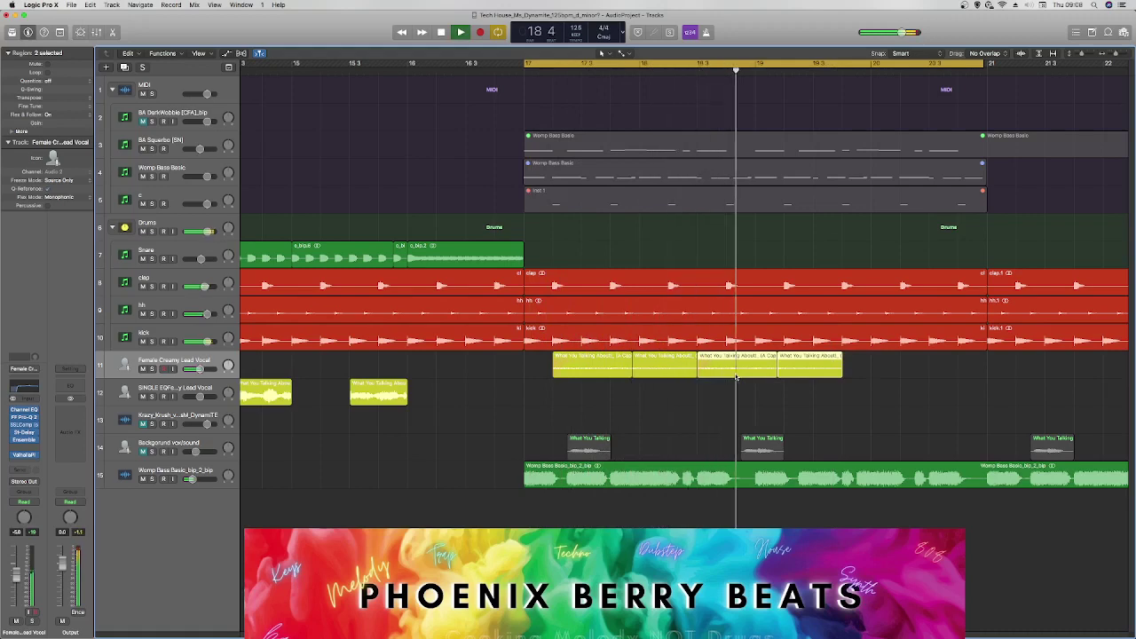
key("space")
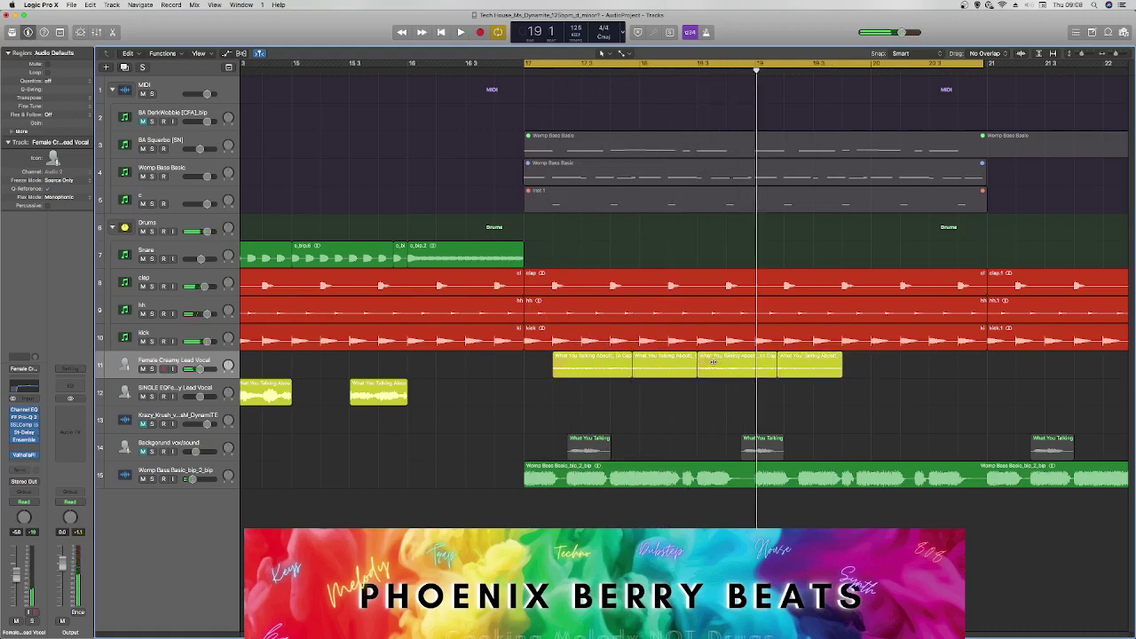
key("space")
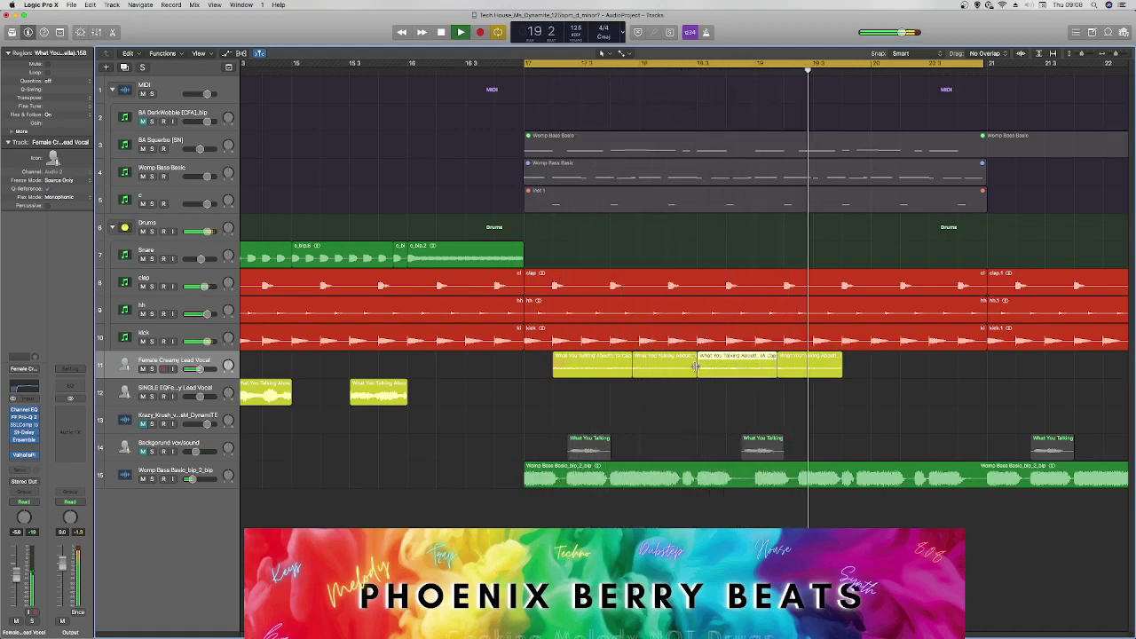
key("space")
key("space")
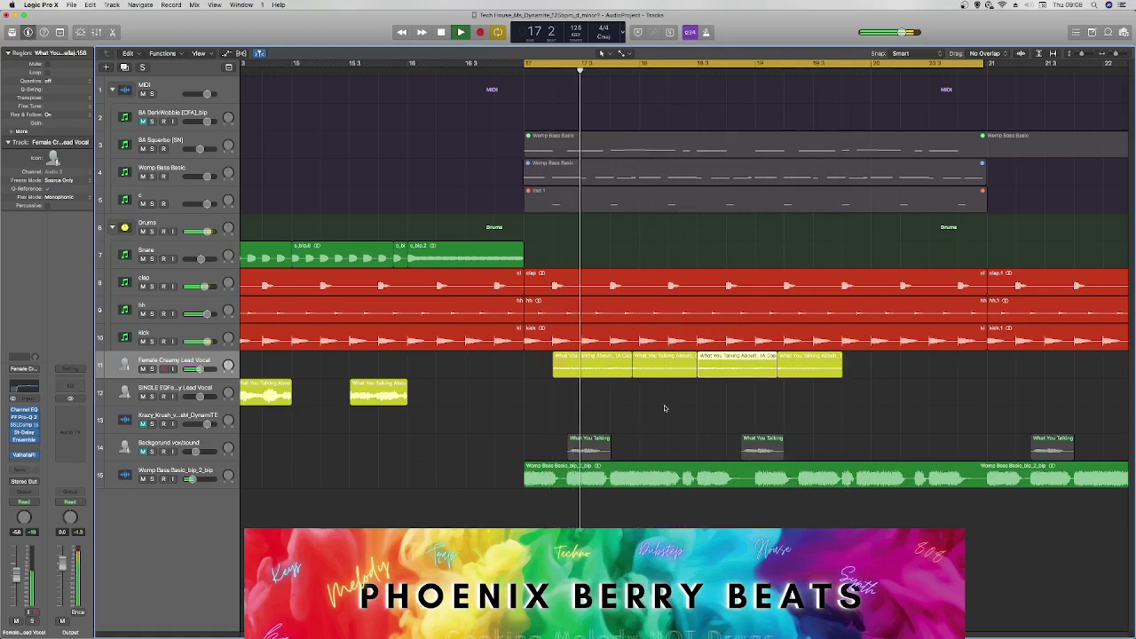
key("space")
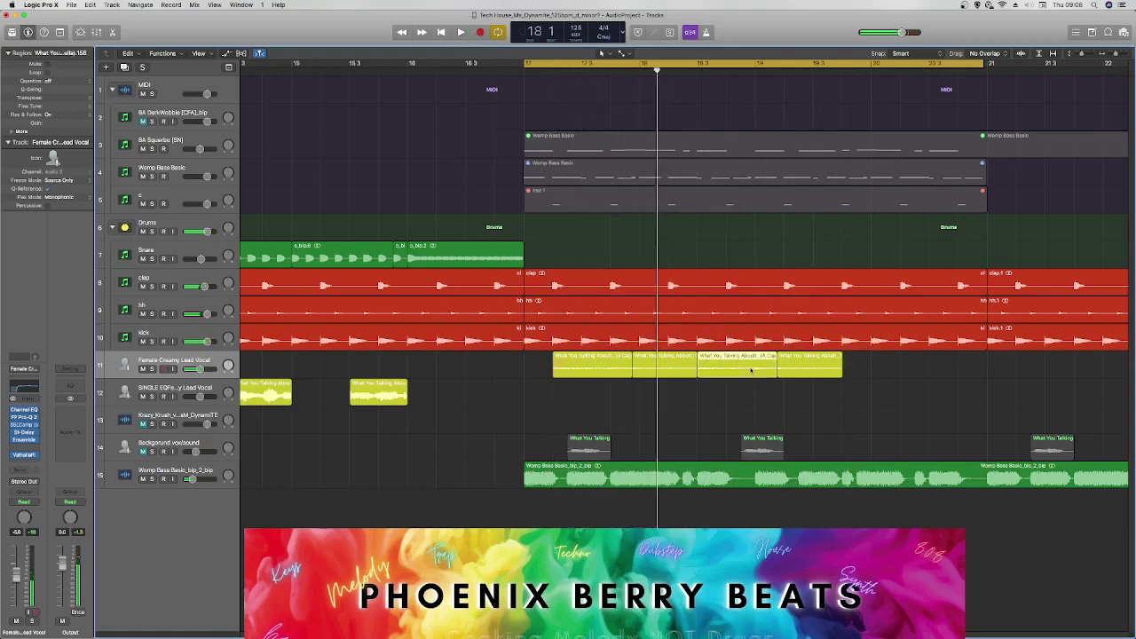
Delete the copied opening piece and move the remaining short piece to 18.3, then audition the repeated phrase.
key("Delete")
left_click_drag(793, 373, 729, 380)
key("space")
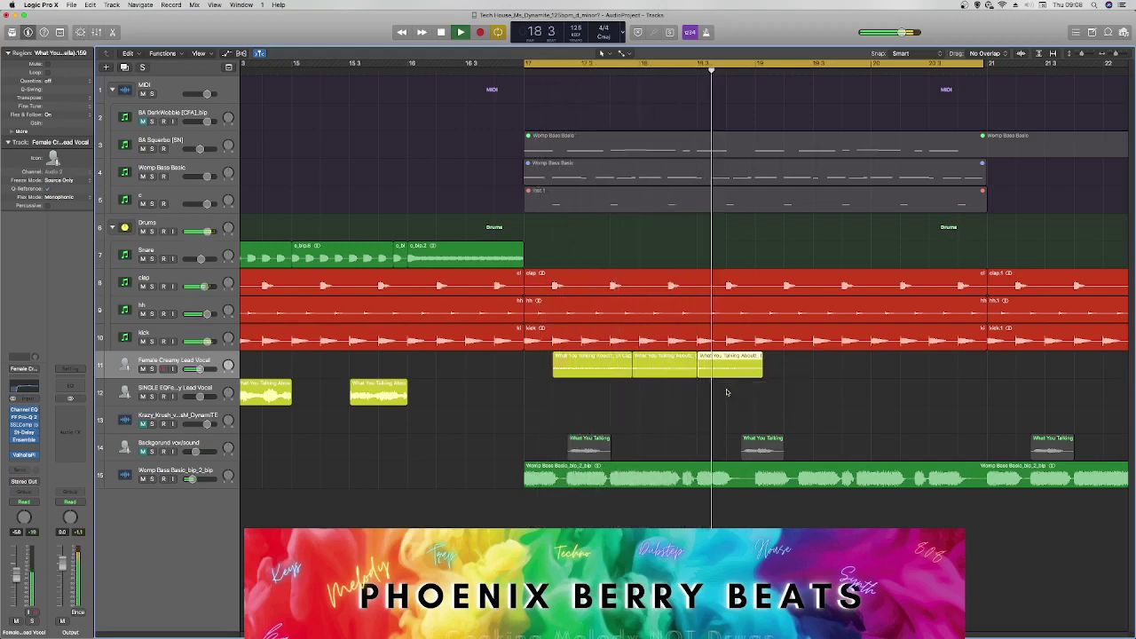
key("space")
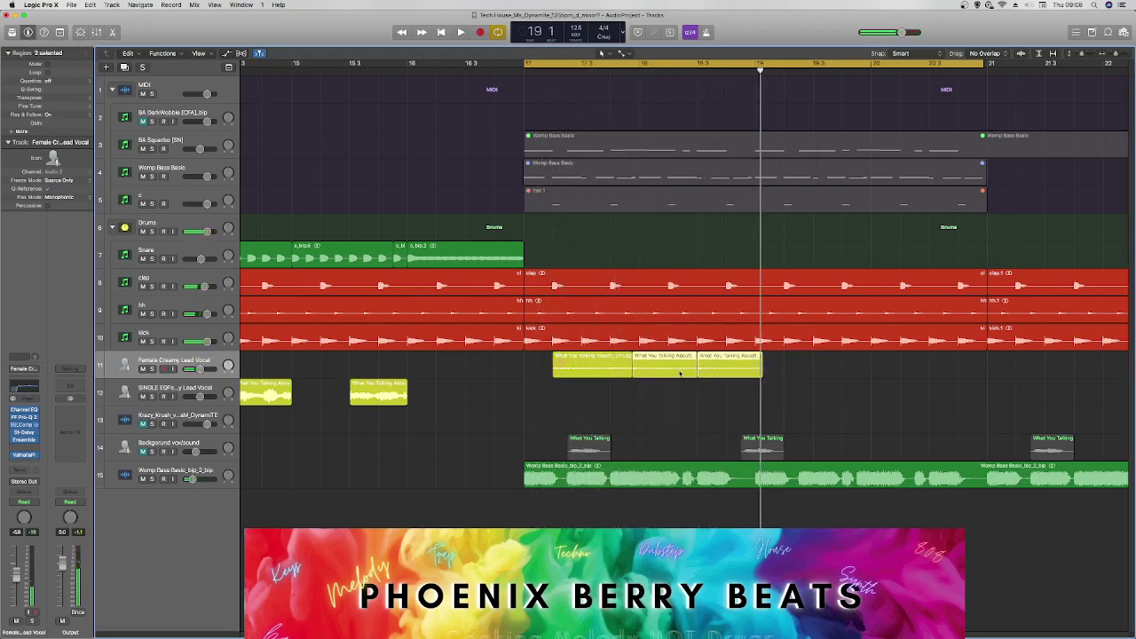
Copy the two short vocal pieces directly after the third piece and audition the five-piece sequence.
left_click_drag(680, 374, 809, 357)
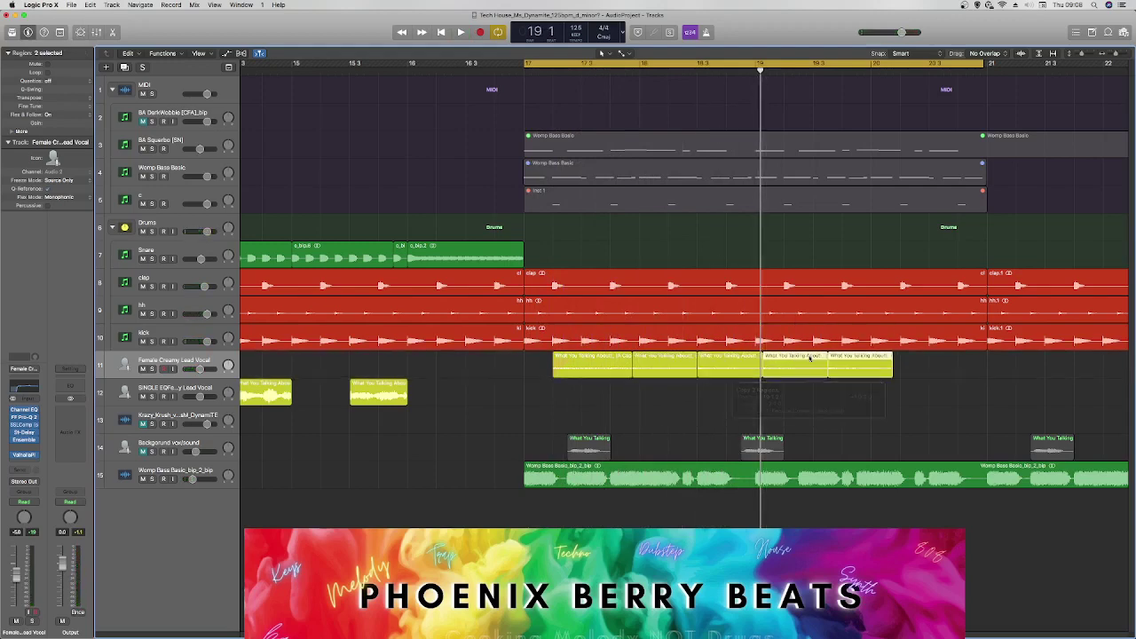
key("space")
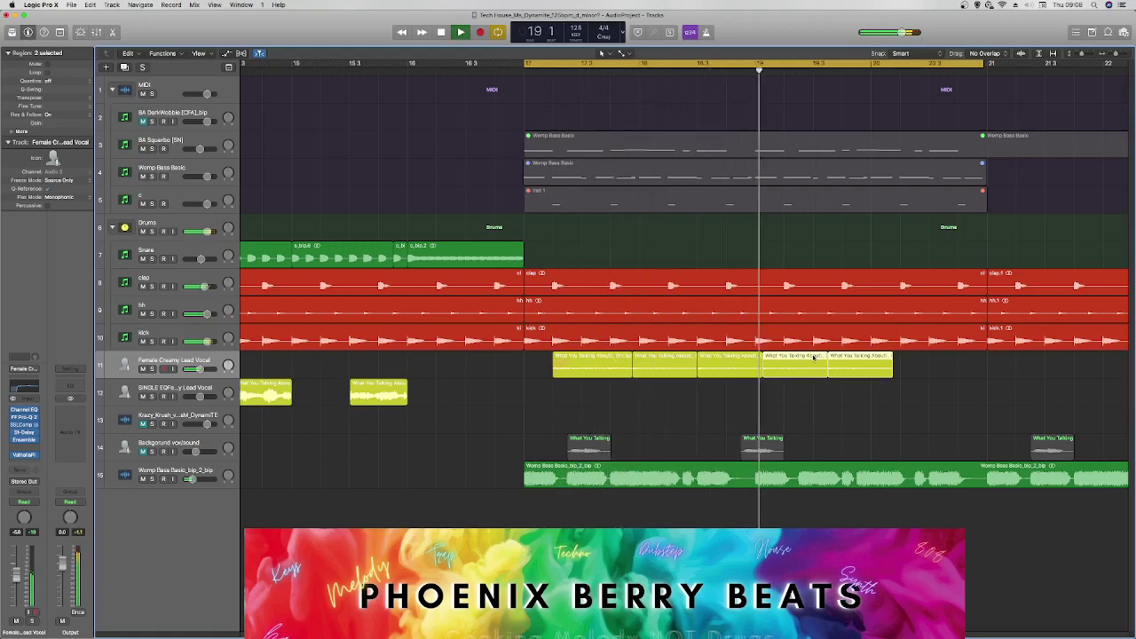
key("space")
key("space")
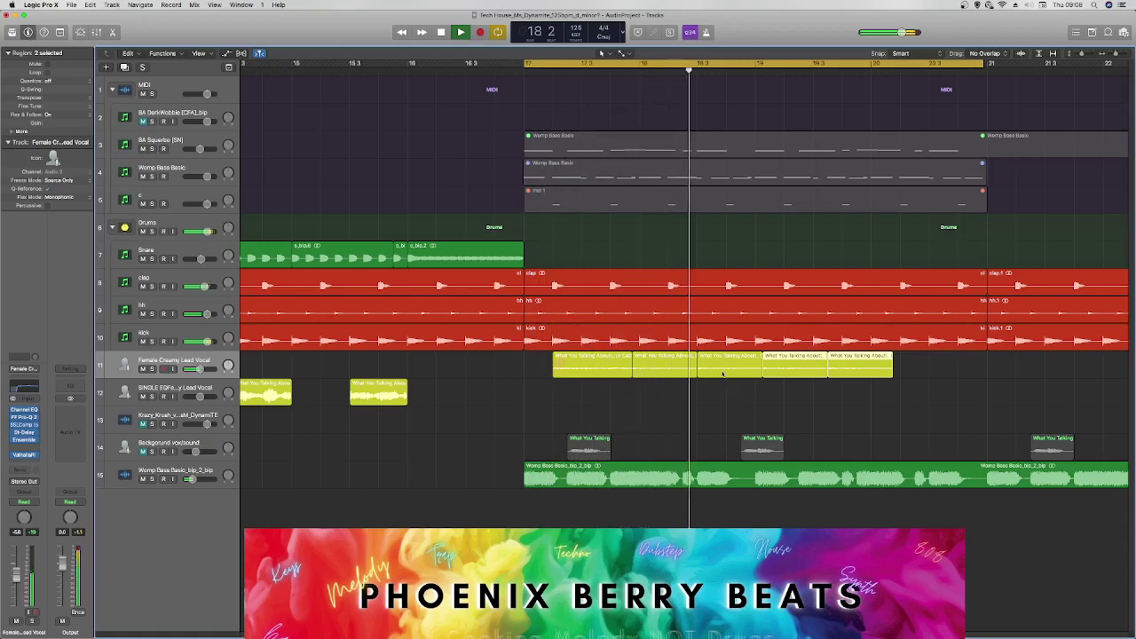
key("space")
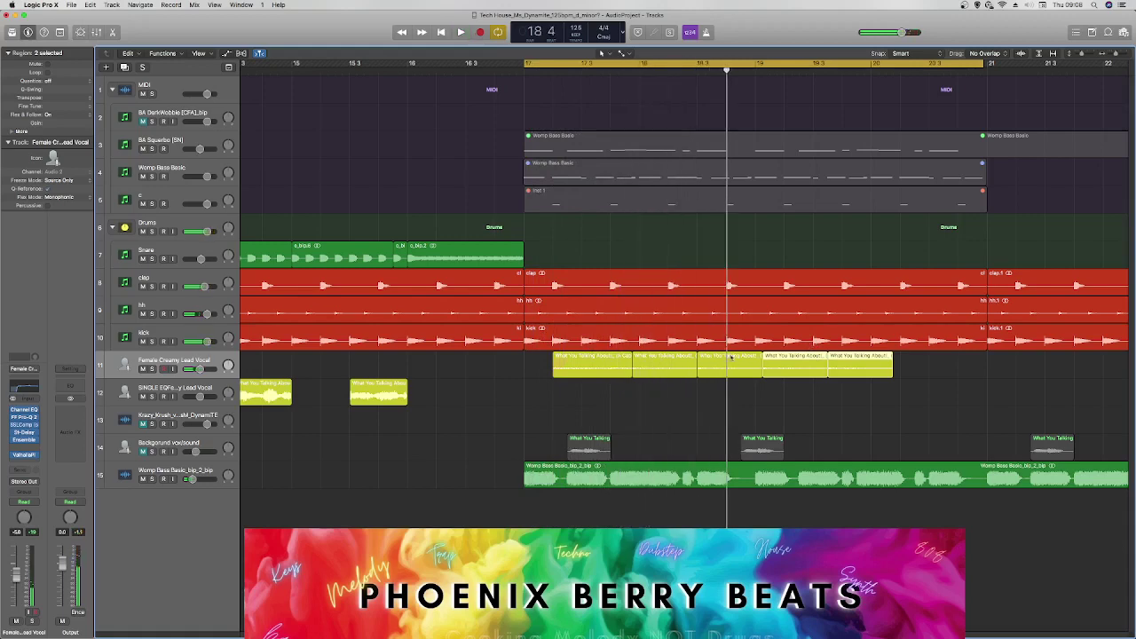
Move the last two vocal pieces slightly later, aligning their start with the playhead just after bar 19, and audition the gap.
left_click_drag(790, 371, 769, 372)
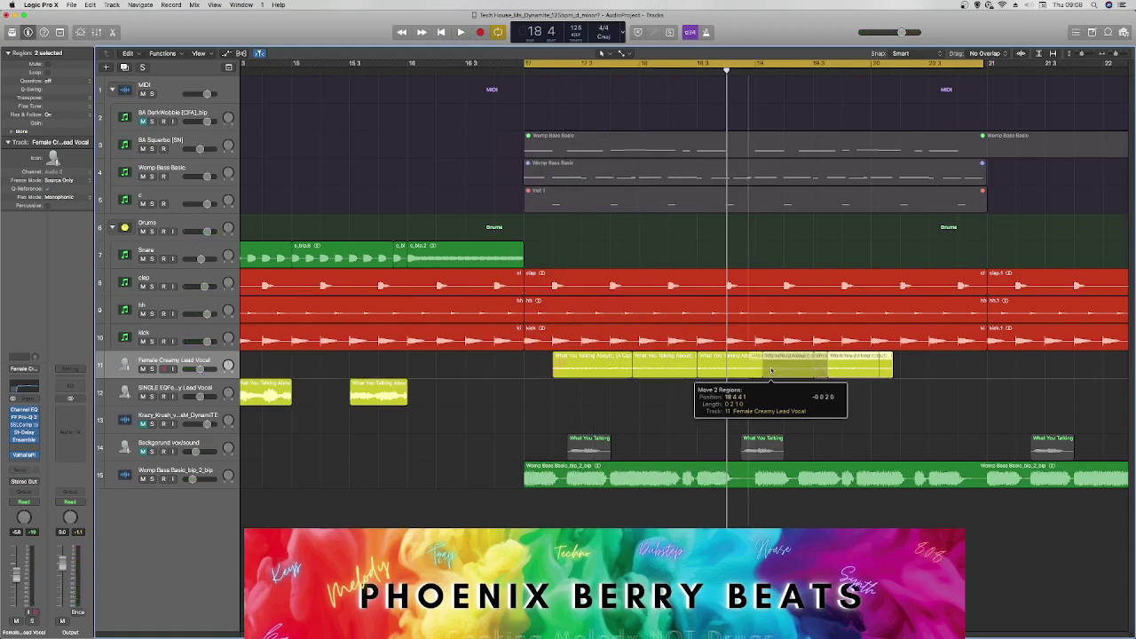
left_click_drag(771, 371, 800, 371)
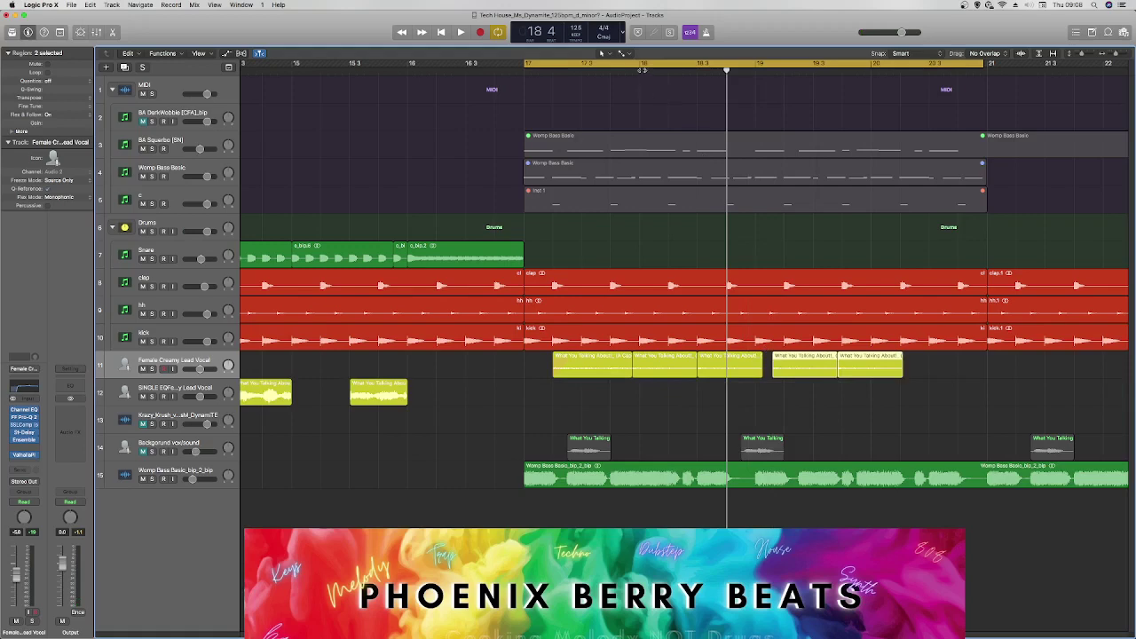
left_click(630, 71)
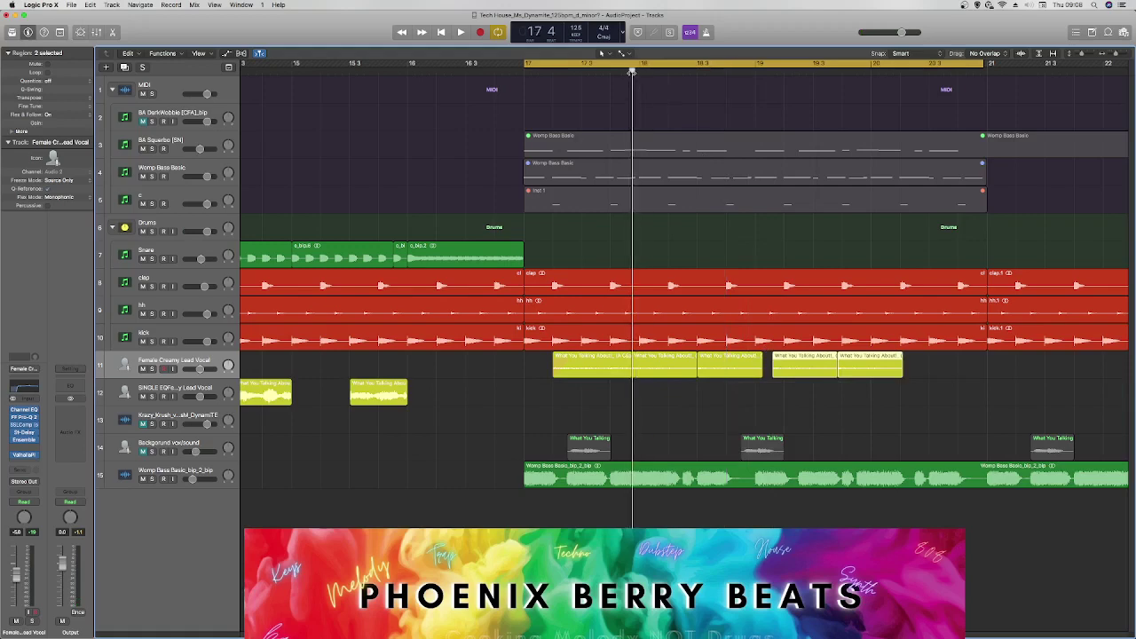
left_click_drag(630, 71, 777, 82)
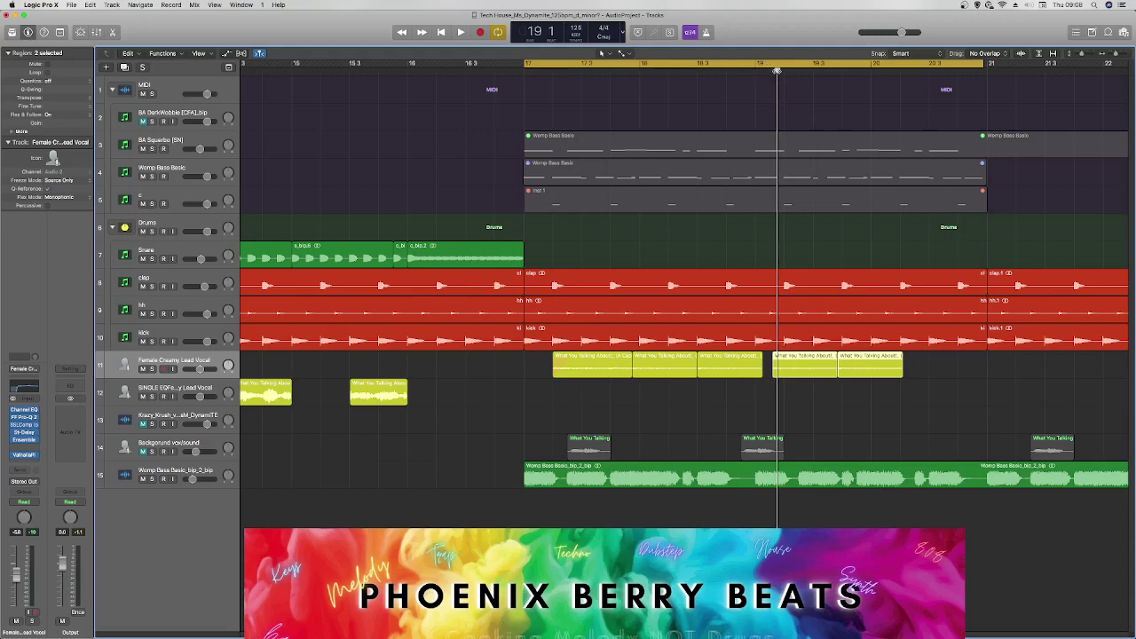
left_click_drag(789, 373, 792, 373)
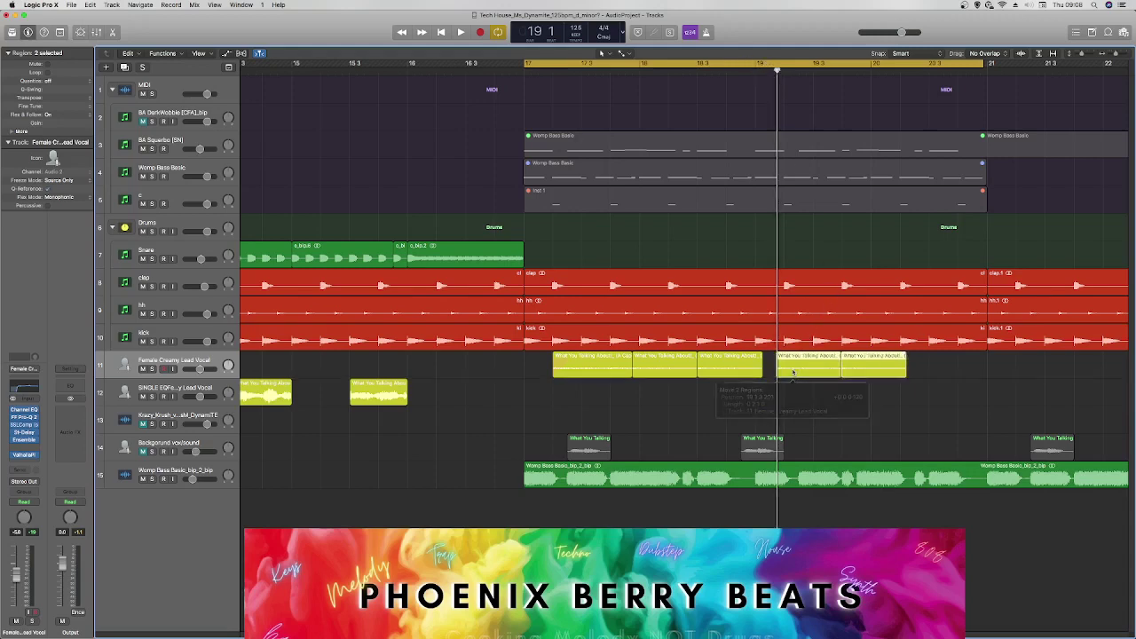
key("space")
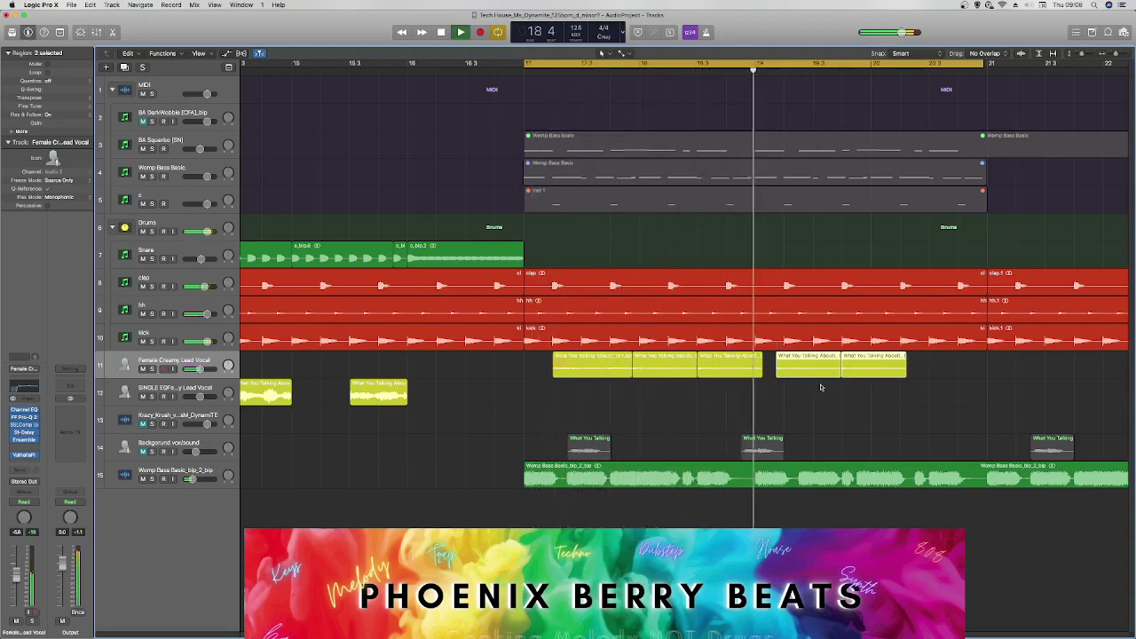
key("space")
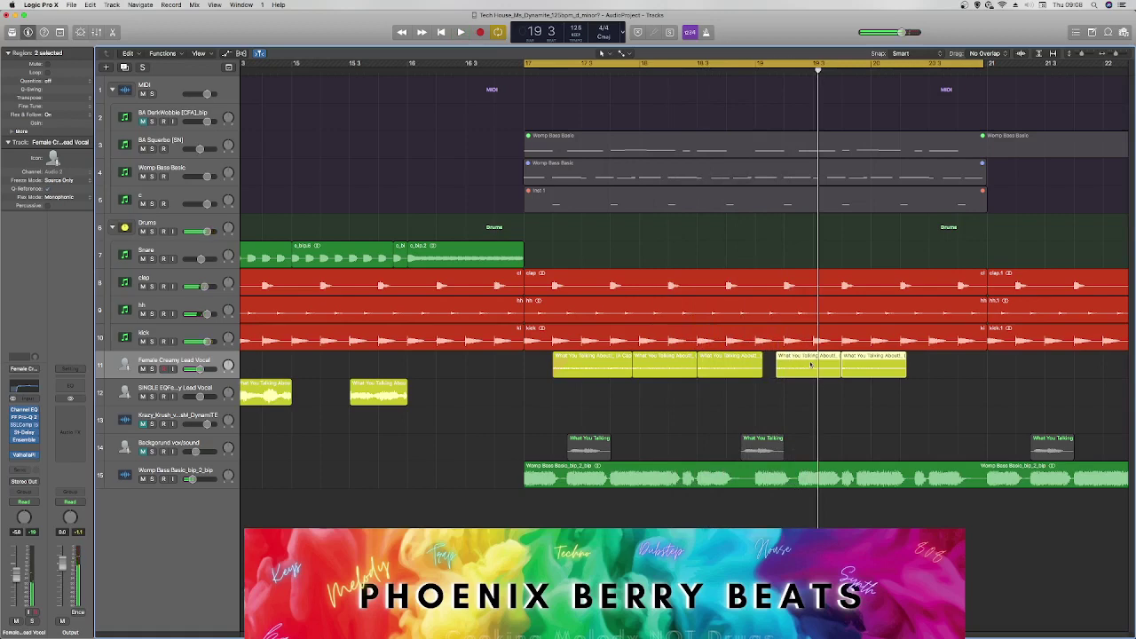
Move the last two vocal pieces earlier to 18.4.4, cutting into the third piece, and audition the loop from its start.
left_click_drag(810, 363, 785, 373)
key("space")
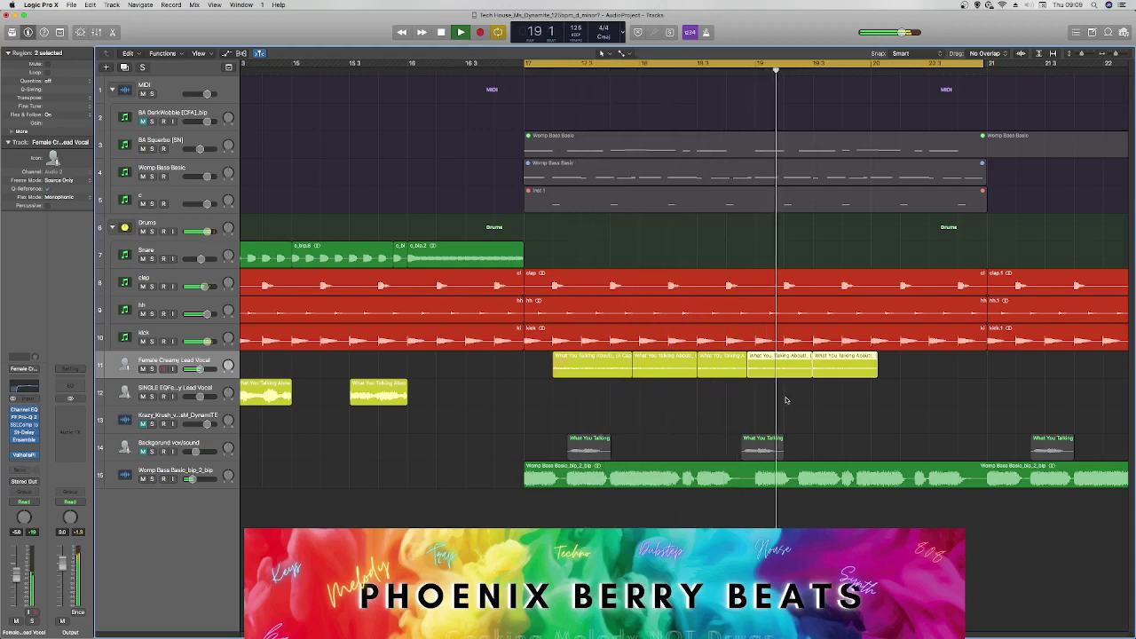
key("space")
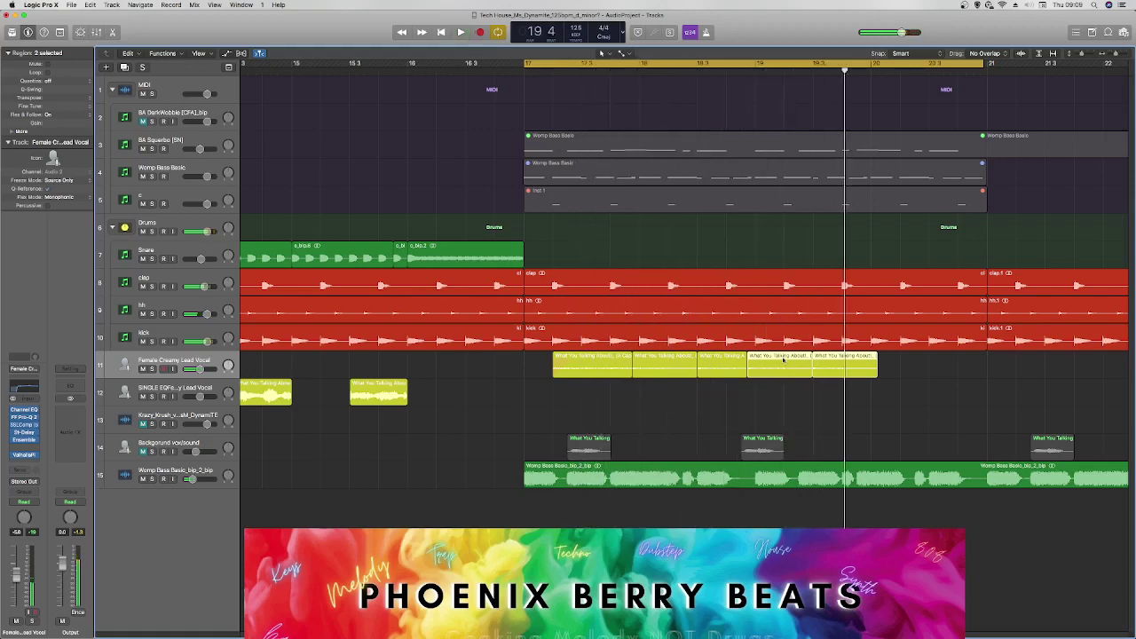
key("Return")
key("space")
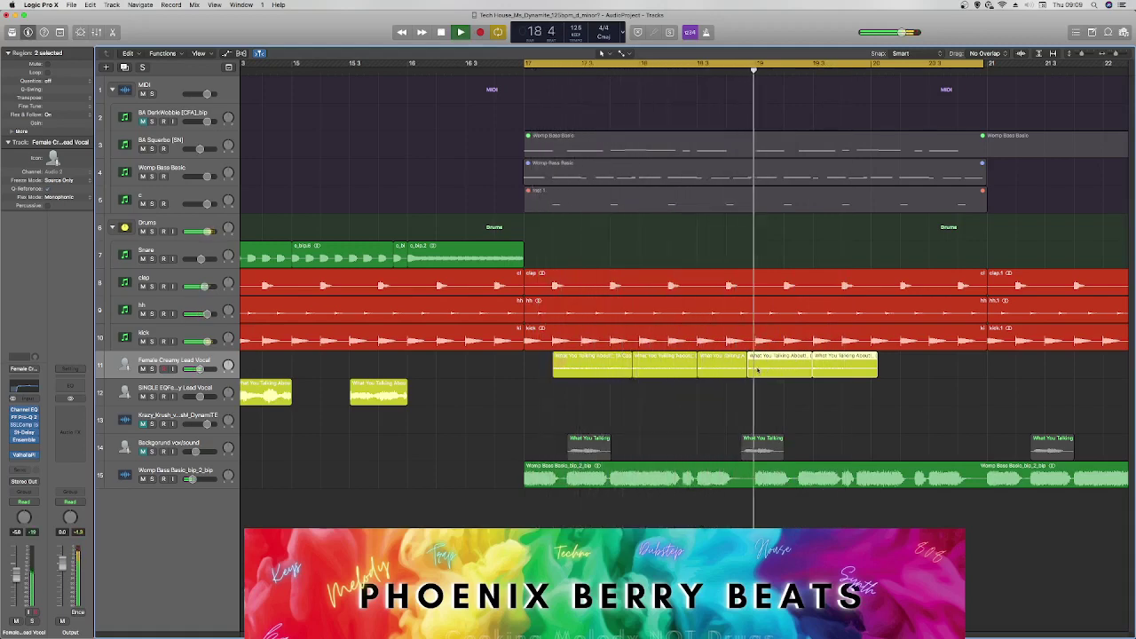
Move the last two vocal pieces to sit directly against the end of the third piece, and audition the sequence.
key("Return")
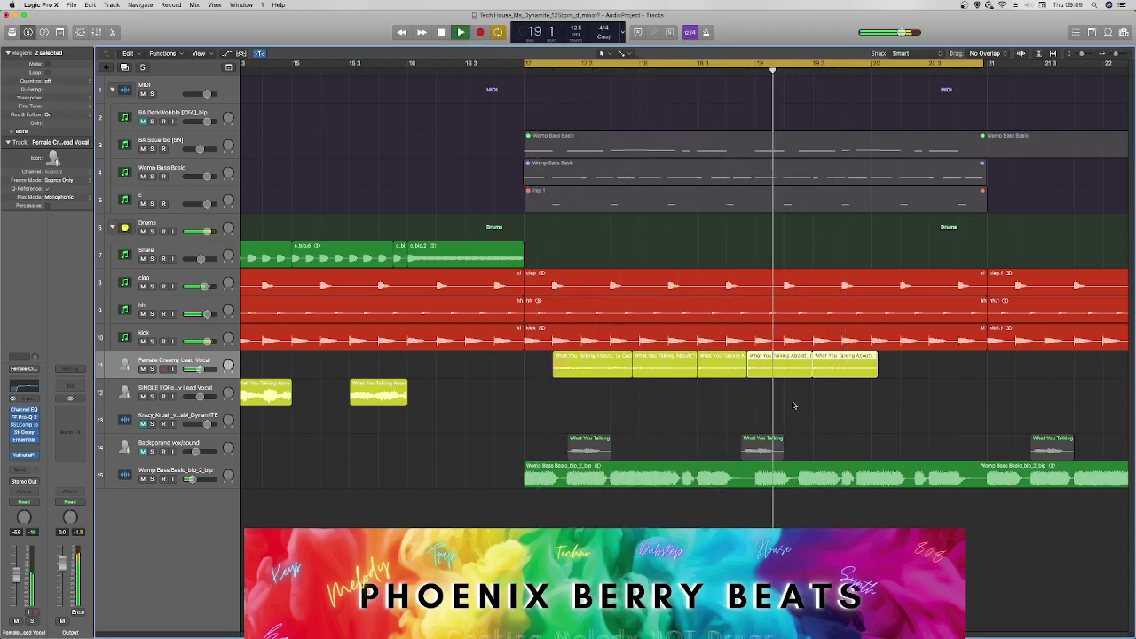
key("space")
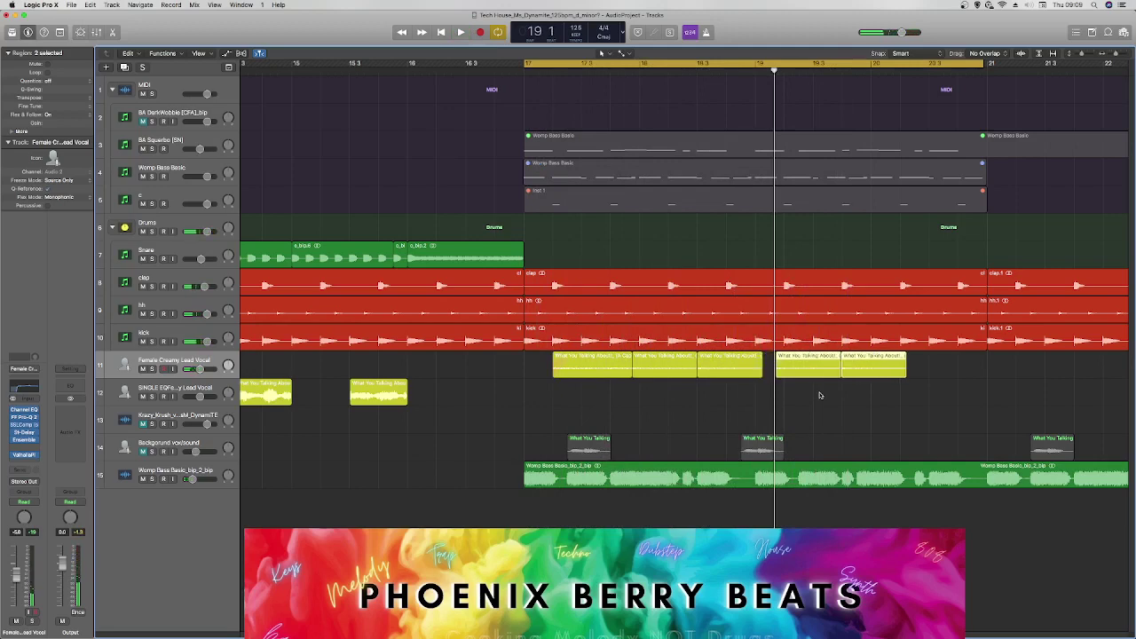
left_click_drag(826, 371, 815, 377)
key("space")
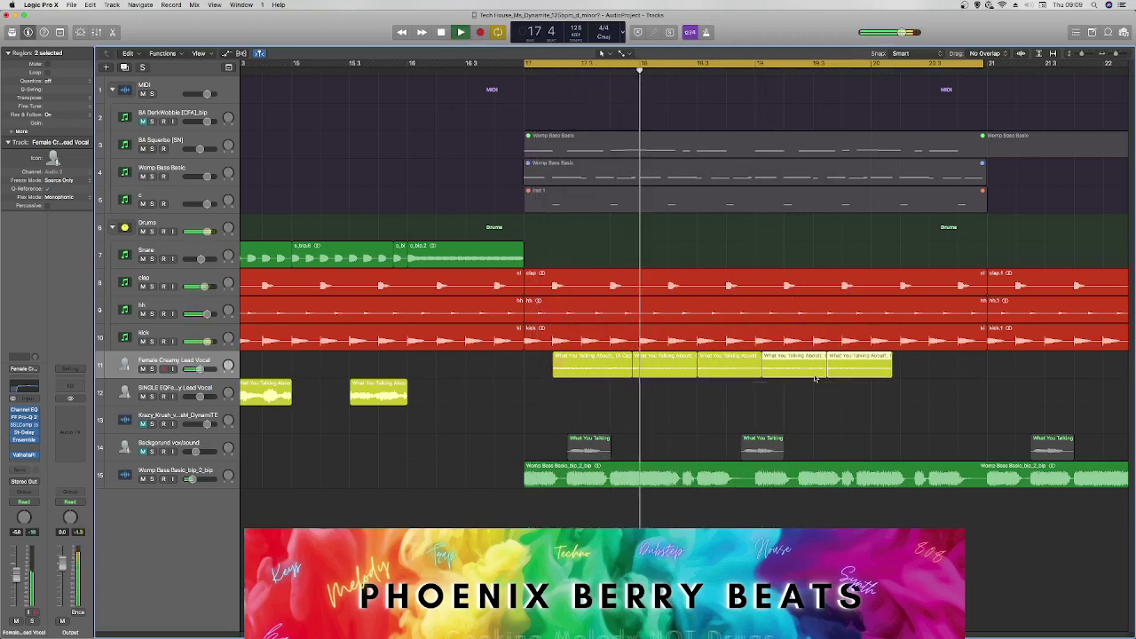
key("space")
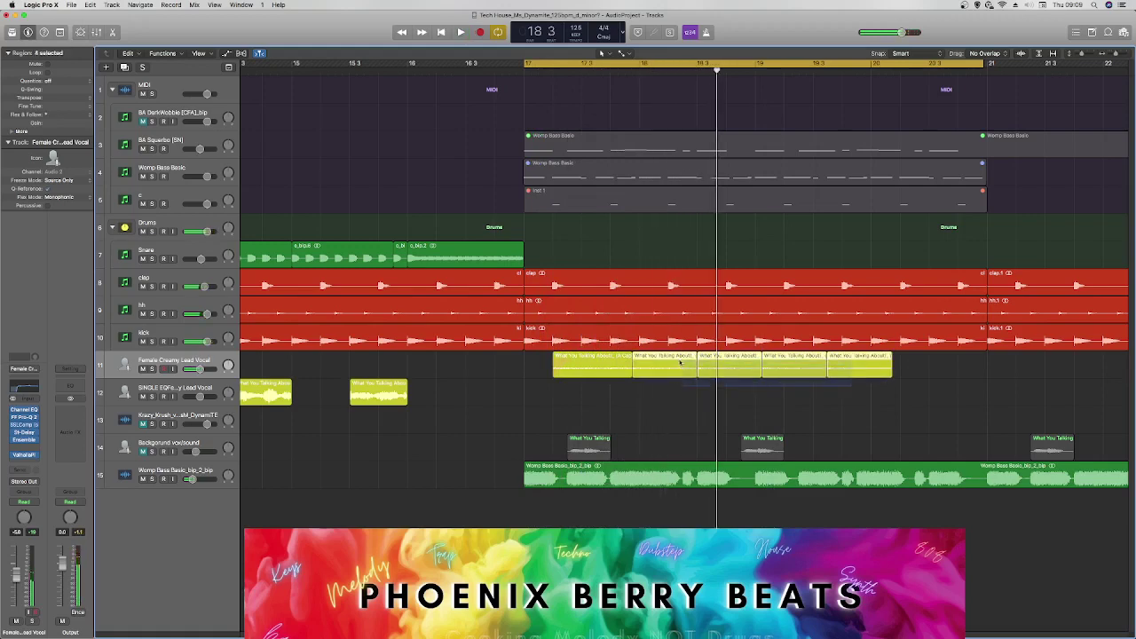
Split the second vocal piece at bar 18, move the remainder and the three pieces after it to just before bar 20, and audition the gap.
left_click(650, 383)
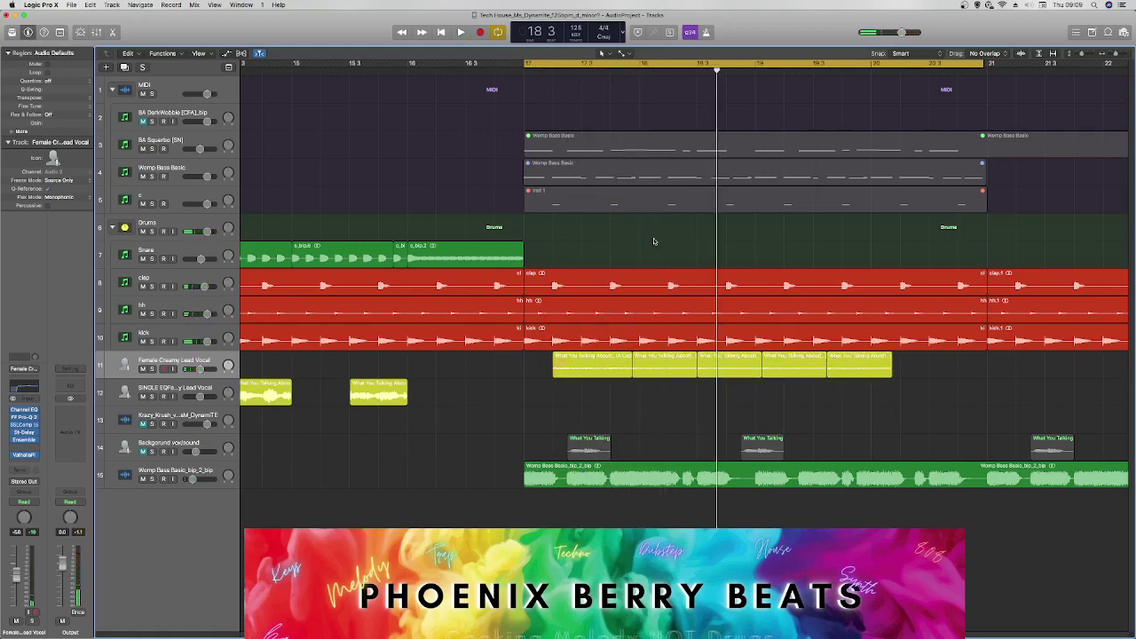
left_click_drag(600, 71, 638, 70)
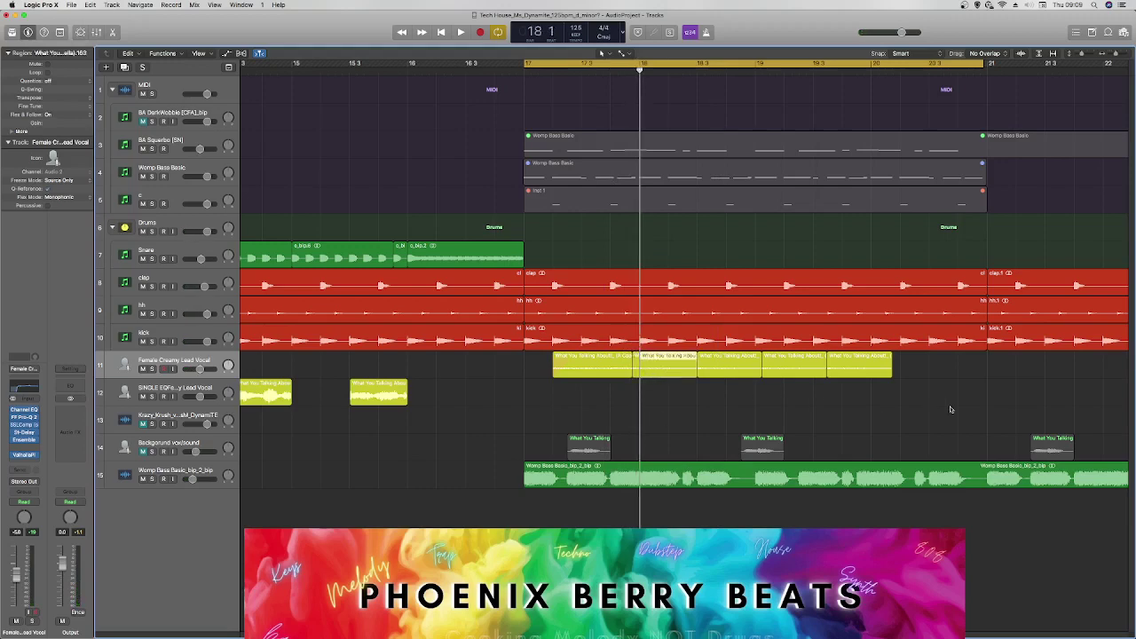
left_click_drag(733, 383, 885, 370)
key("space")
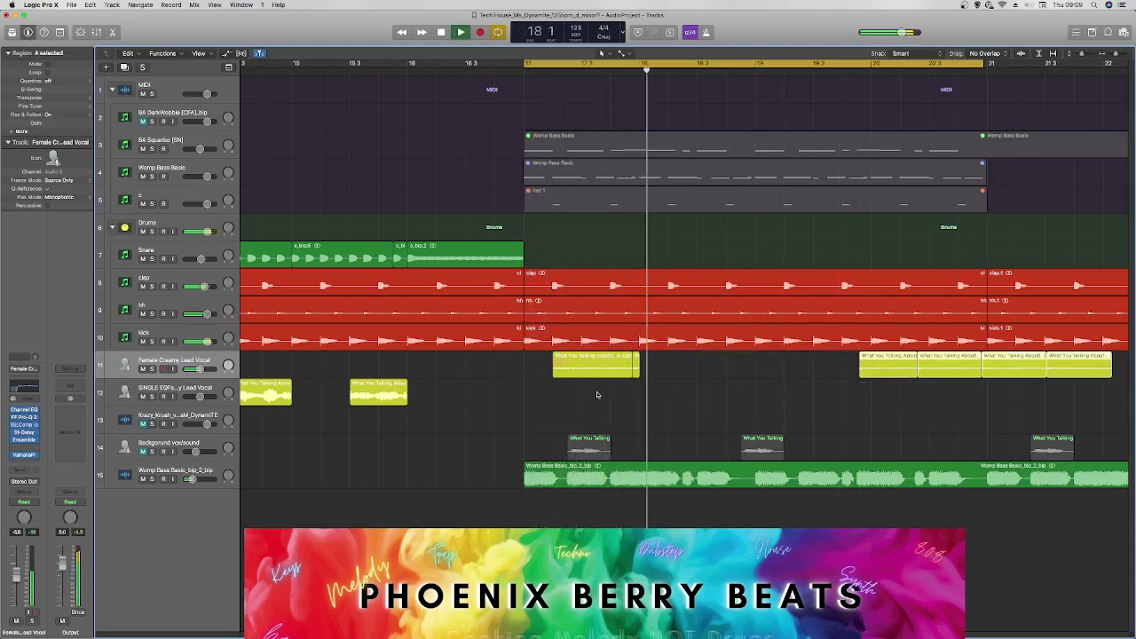
key("space")
Delete the split remainder, move the three full pieces back to start at bar 18, and audition the phrase.
left_click(825, 374)
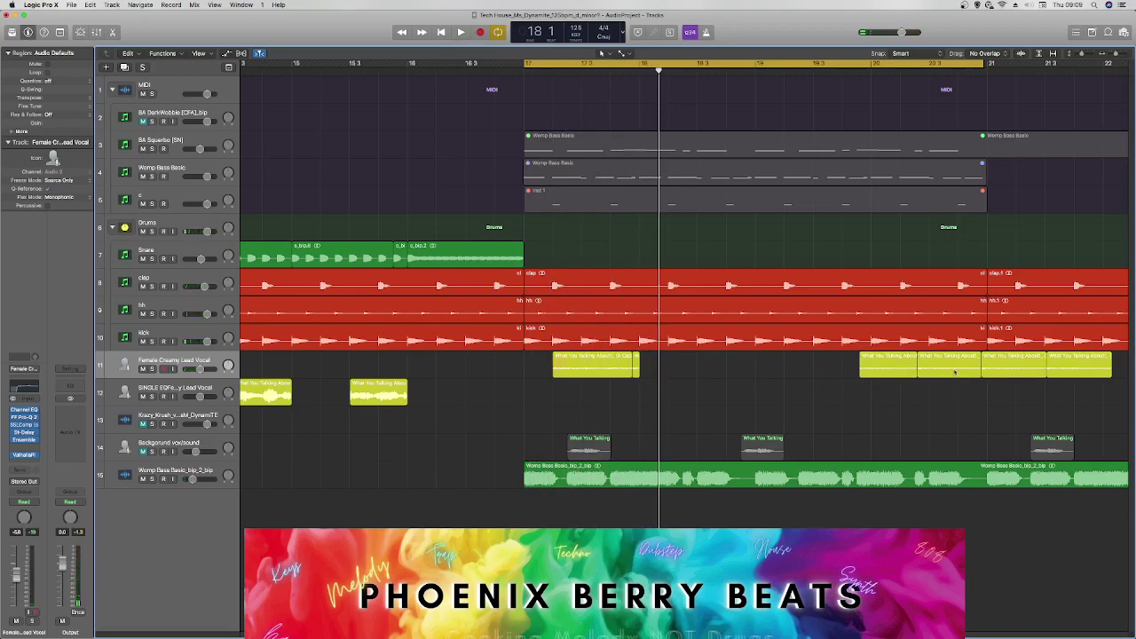
left_click_drag(954, 372, 849, 376)
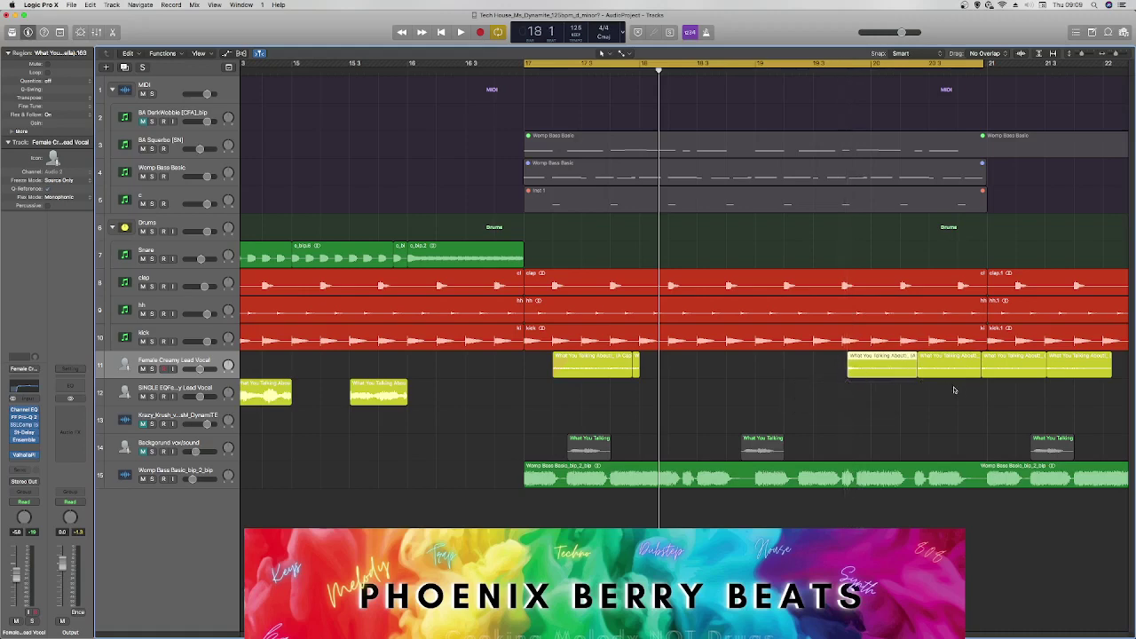
key("Delete")
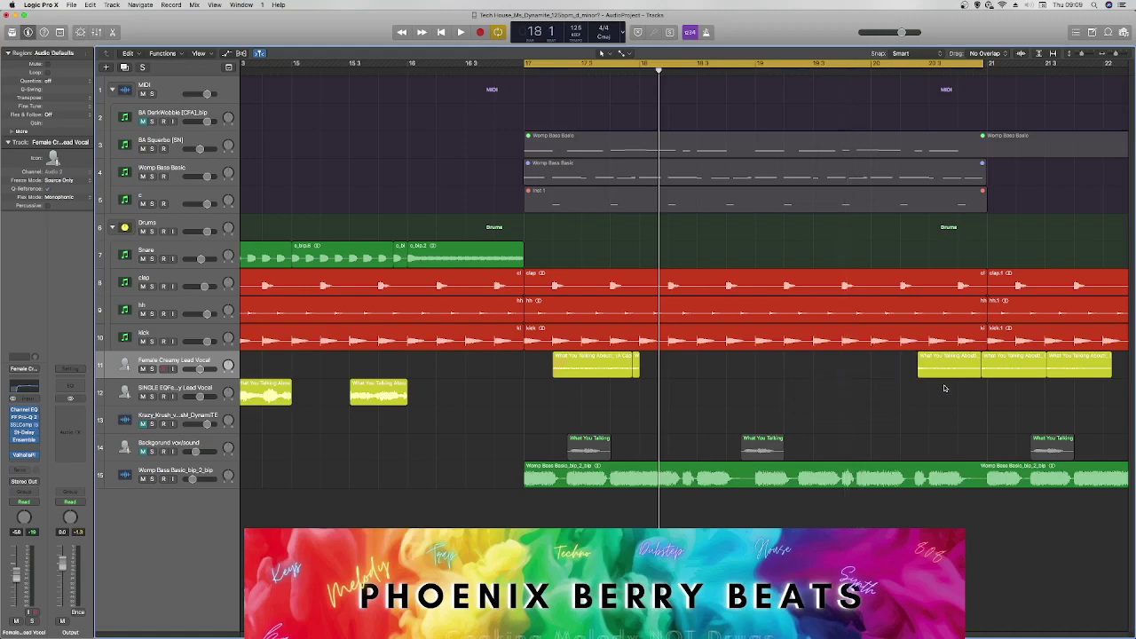
left_click_drag(1069, 373, 790, 364)
key("space")
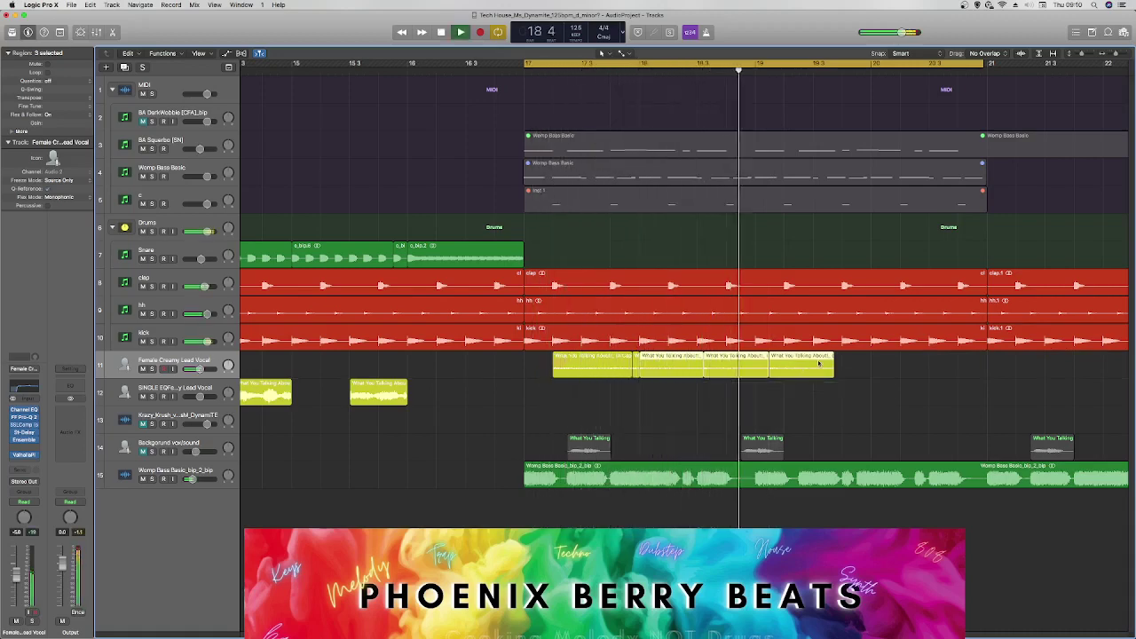
key("space")
key("space")
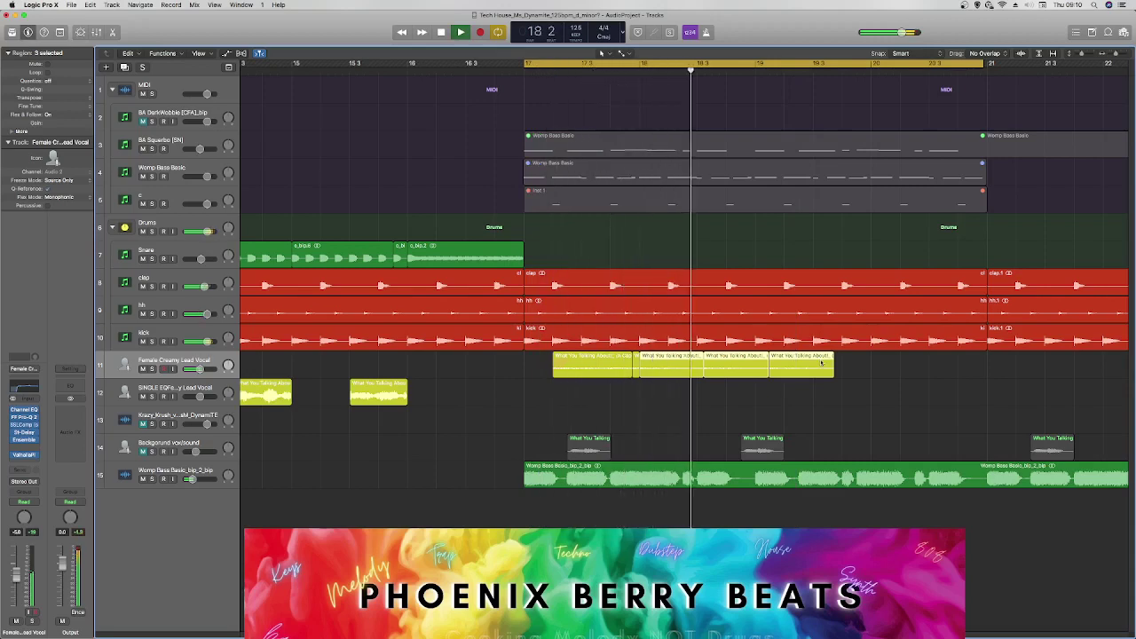
key("space")
Reposition the last two vocal pieces to start at 18.3 and bar 19, auditioning the placements.
left_click(791, 382)
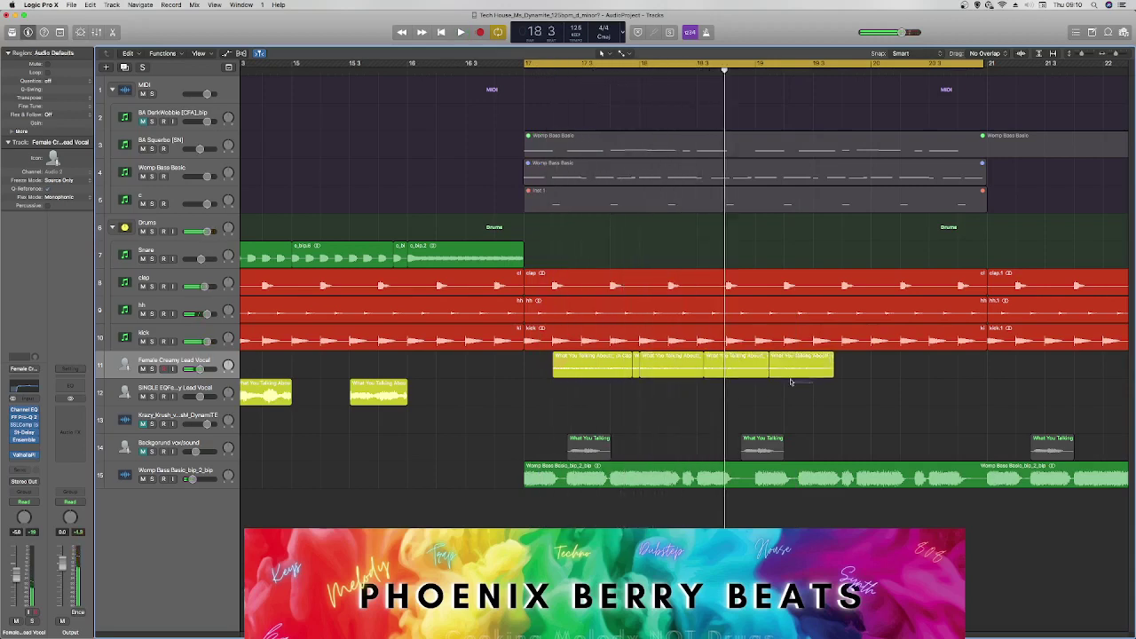
left_click_drag(757, 372, 778, 369)
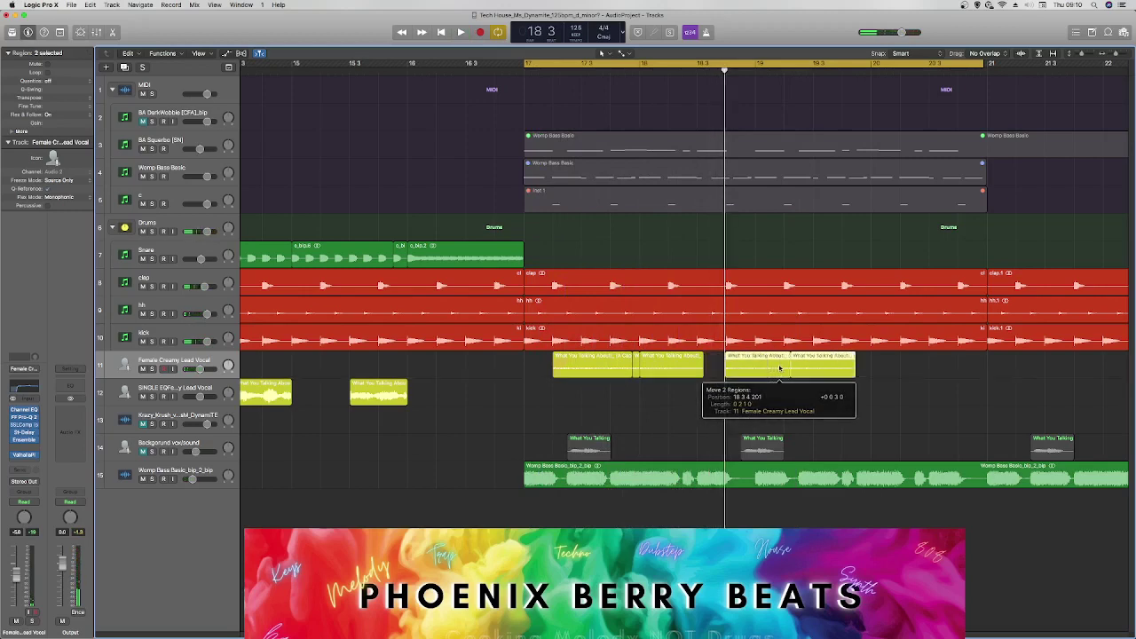
key("space")
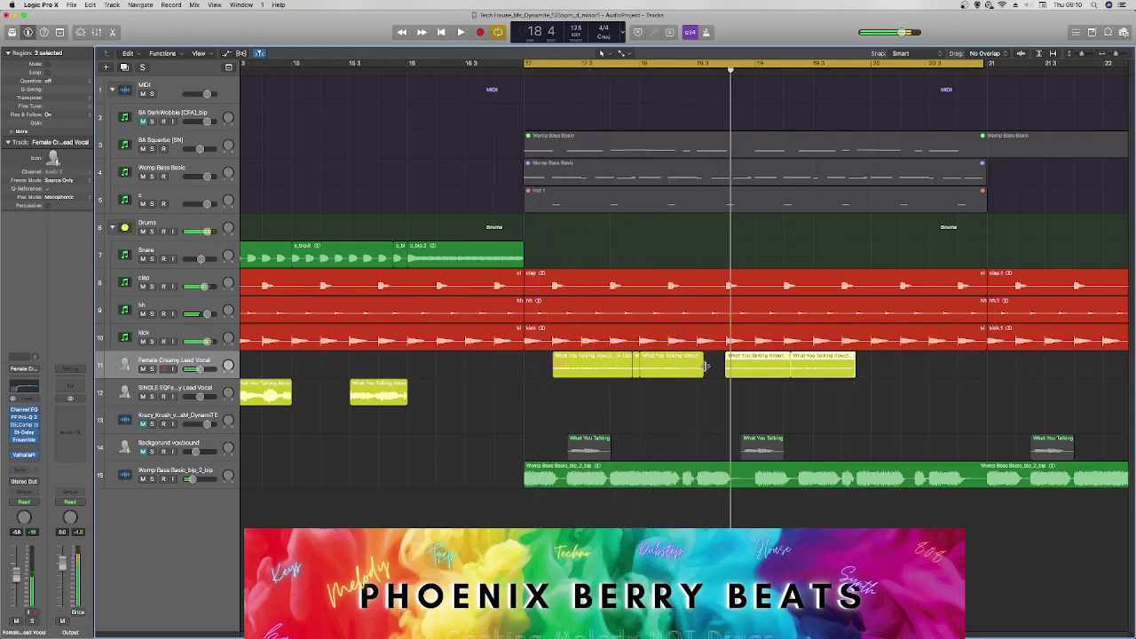
left_click_drag(746, 368, 721, 369)
key("space")
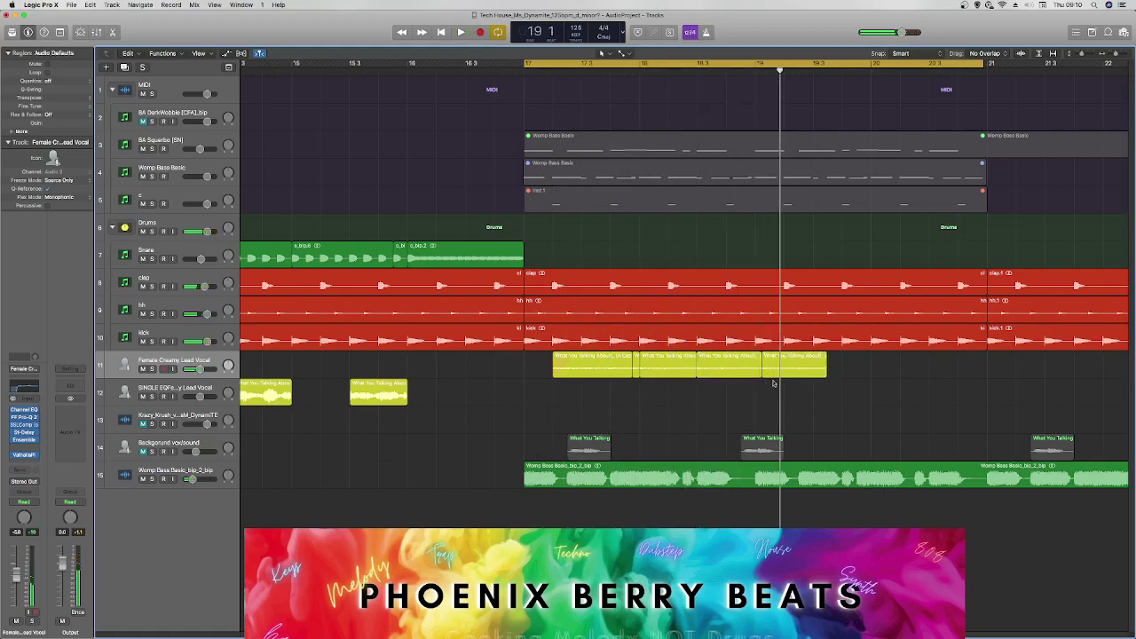
left_click_drag(783, 376, 775, 375)
key("space")
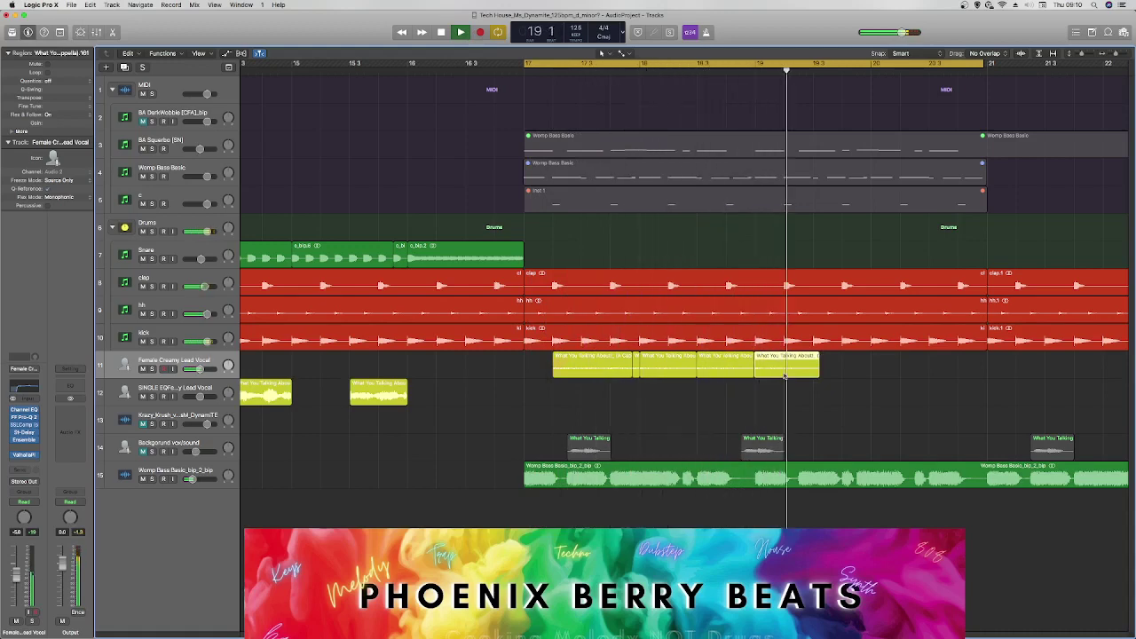
key("space")
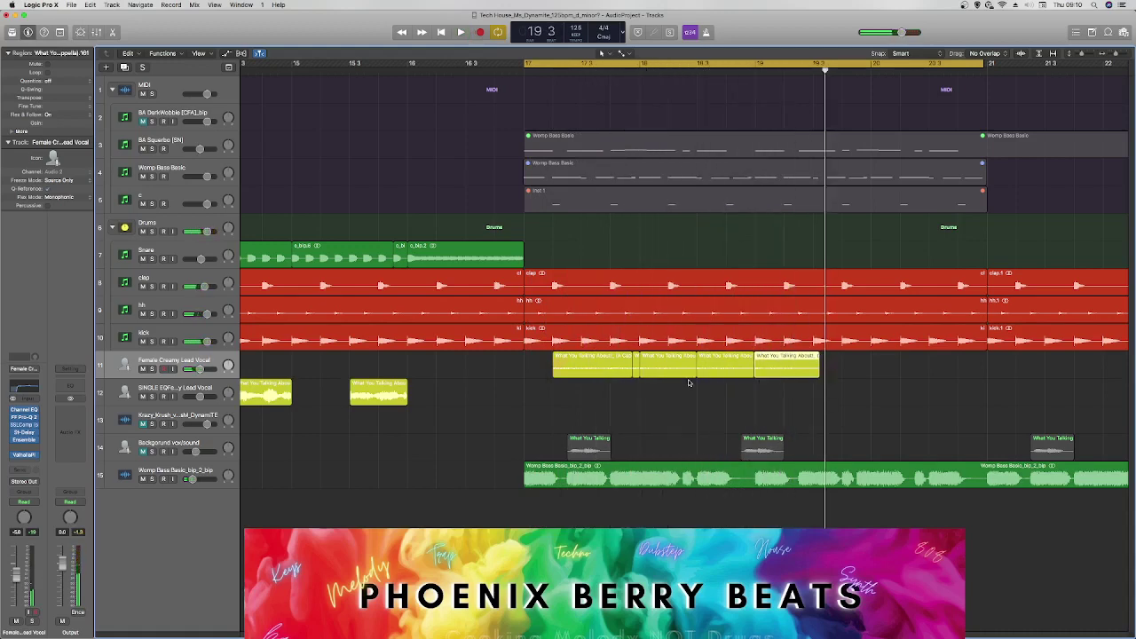
Copy two of the short vocal pieces to 19.3, directly after the last piece, and audition the extended sequence.
left_click_drag(685, 373, 685, 370)
left_click_drag(685, 371, 841, 364)
key("space")
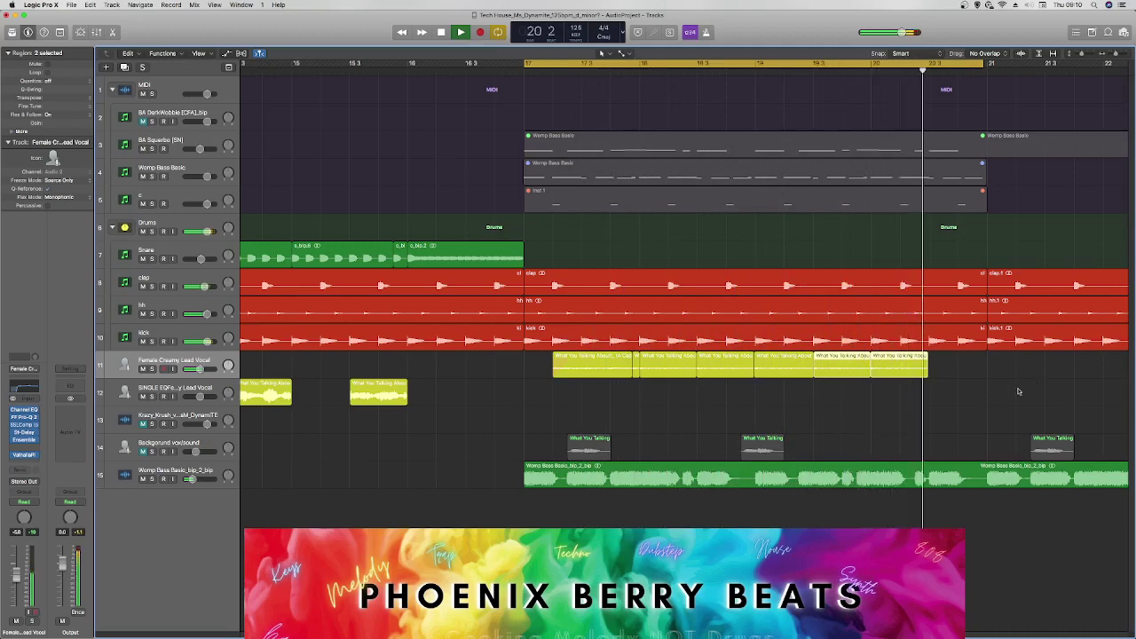
key("space")
key("space")
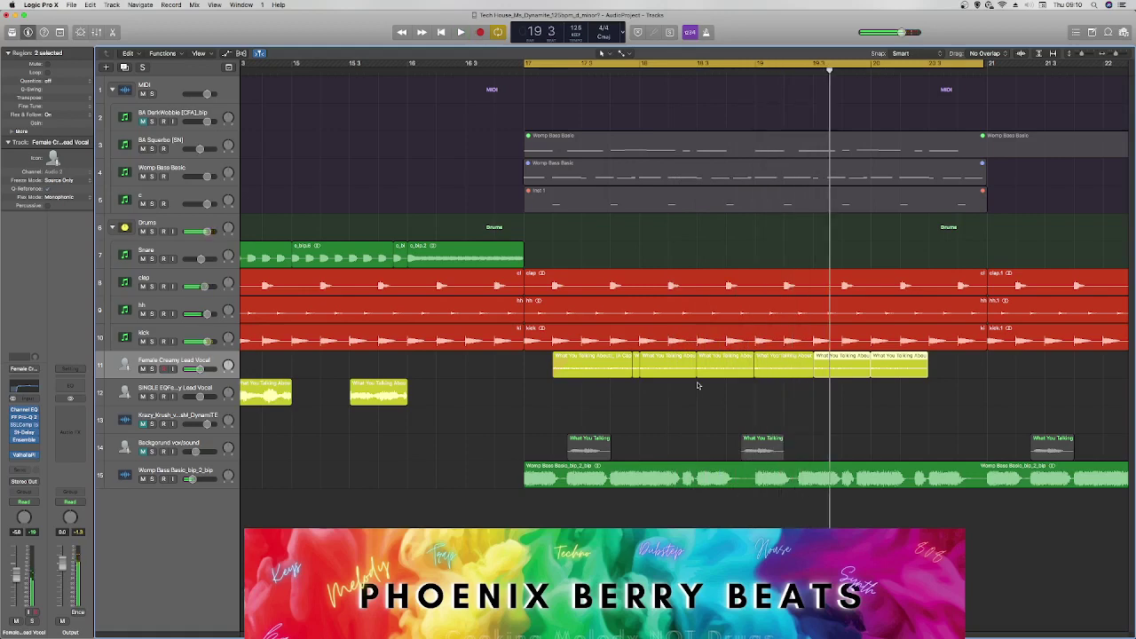
Delete the last copied piece, copy the remaining six-piece vocal sequence to 20.1.1.1, and start auditioning it.
left_click(881, 362)
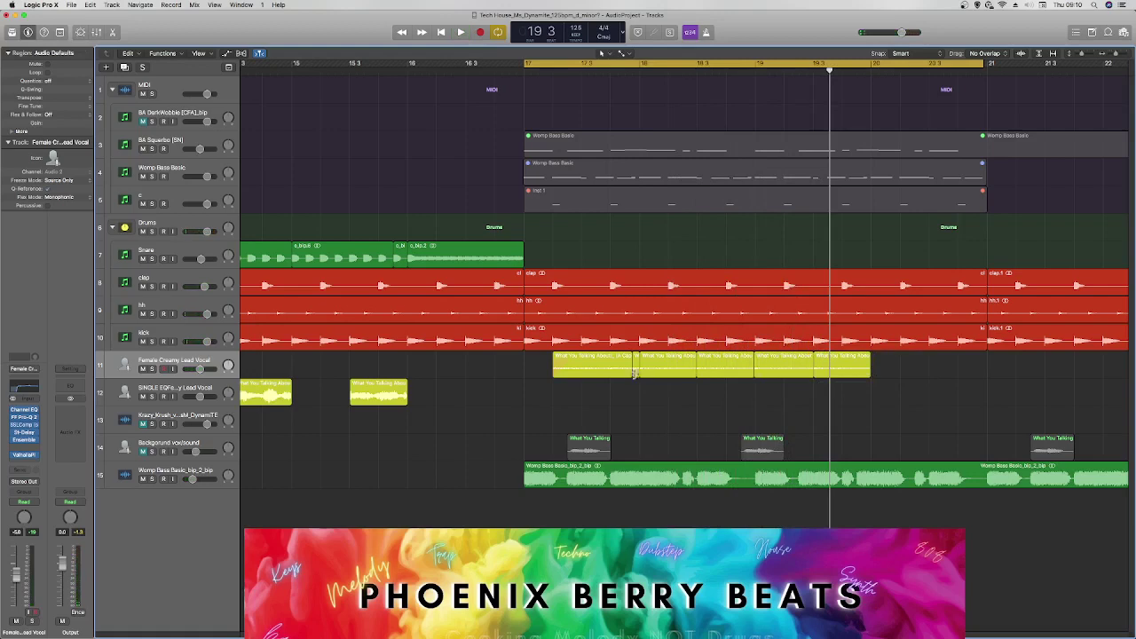
left_click_drag(634, 372, 877, 373)
left_click_drag(614, 385, 837, 366)
left_click_drag(560, 370, 879, 364)
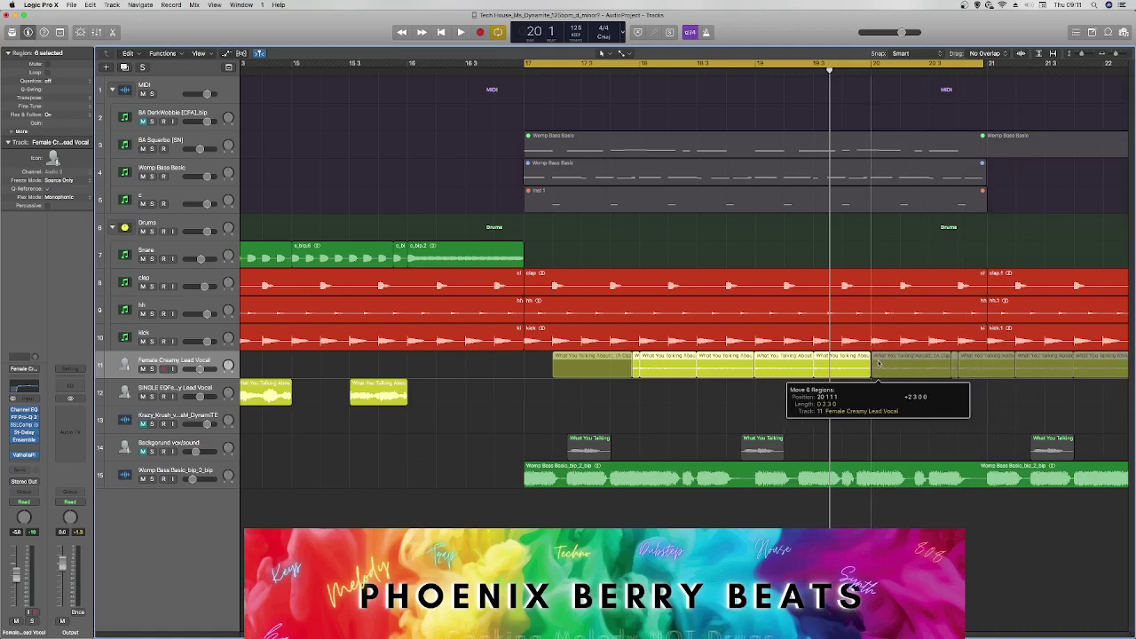
left_click_drag(879, 364, 881, 365)
key("space")
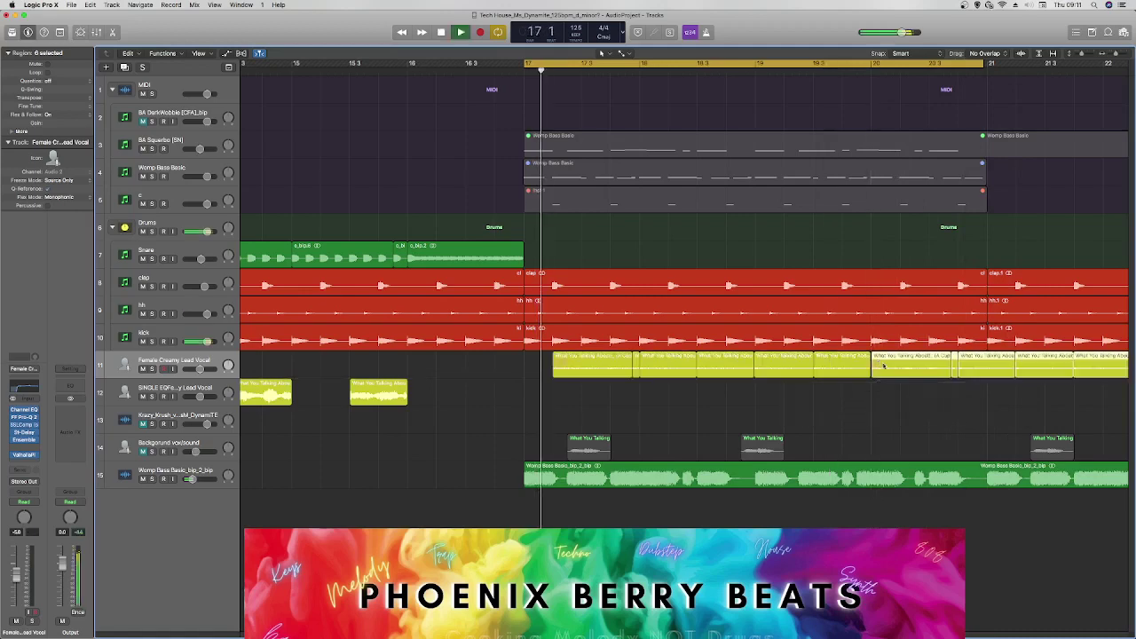
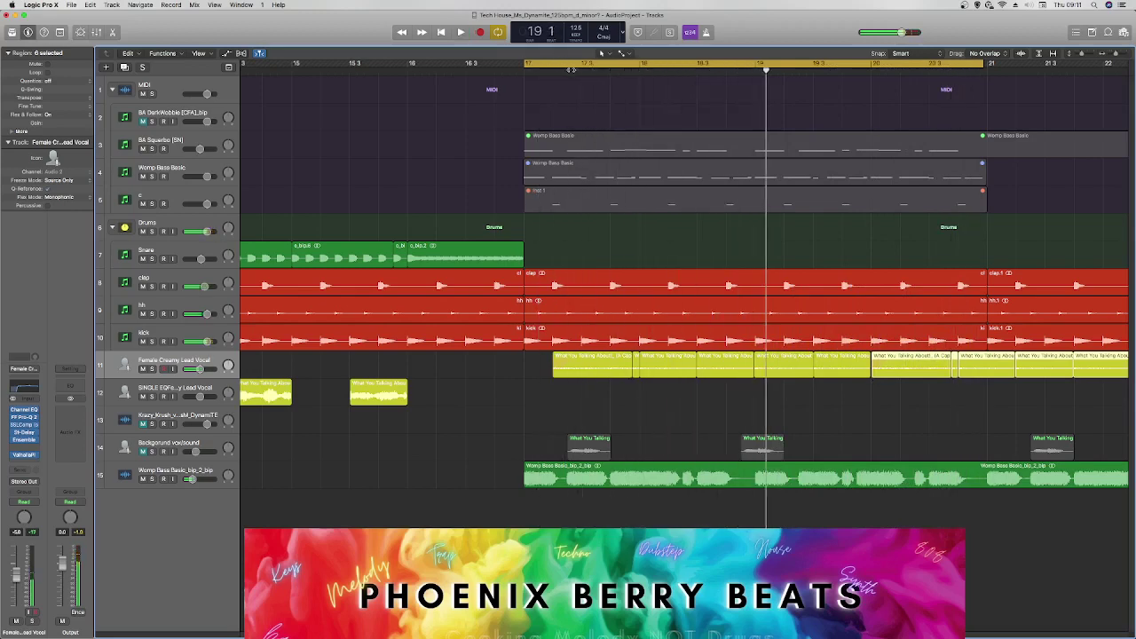
Extend the end of the vocal piece before bar 20 to close the small gap to the copied sequence.
left_click(550, 73)
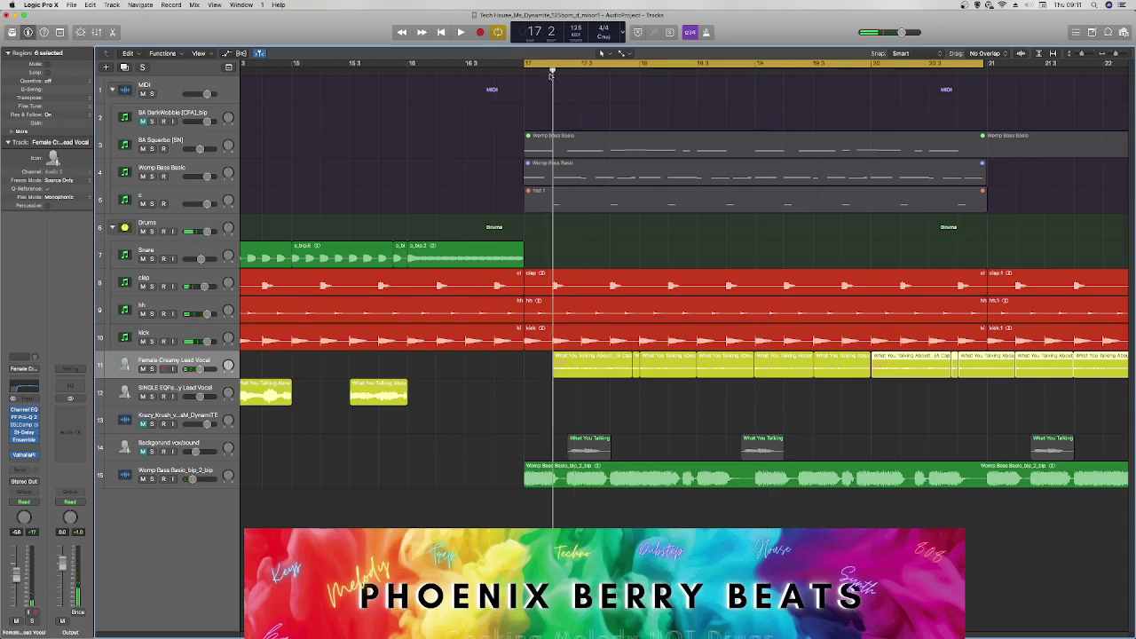
left_click_drag(1116, 55, 1121, 55)
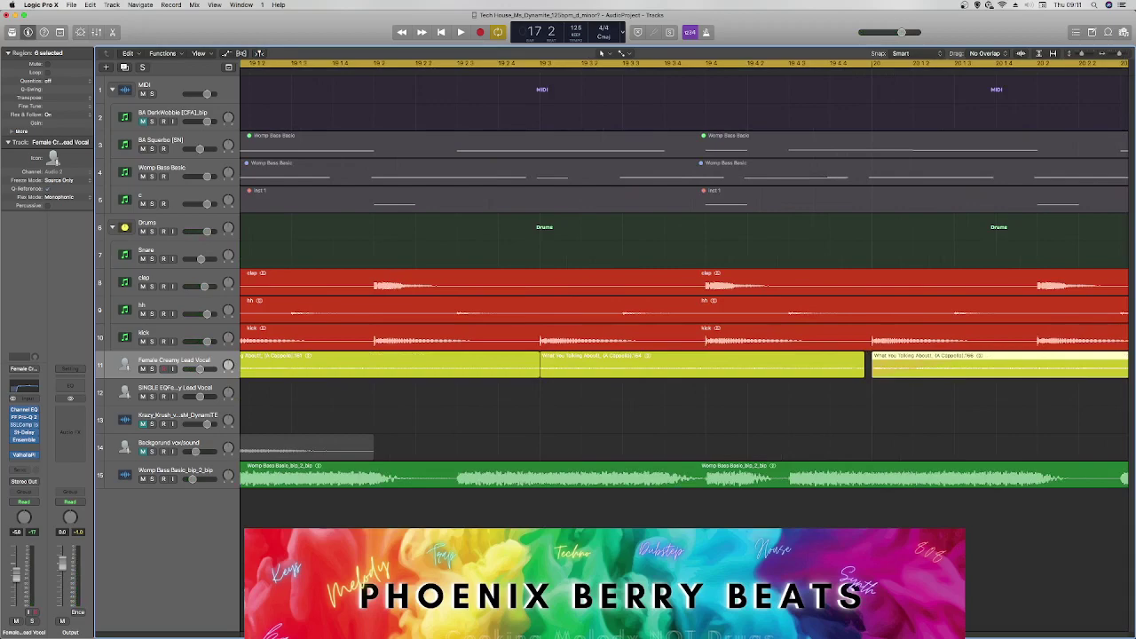
scroll(684, 284, "left", 18)
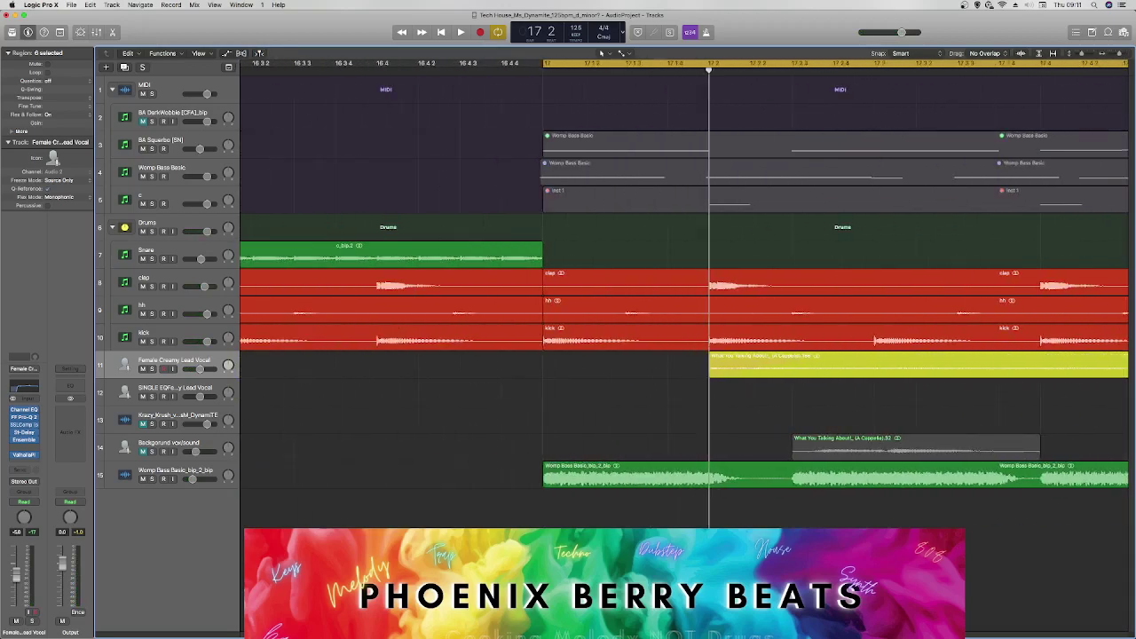
scroll(683, 284, "right", 18)
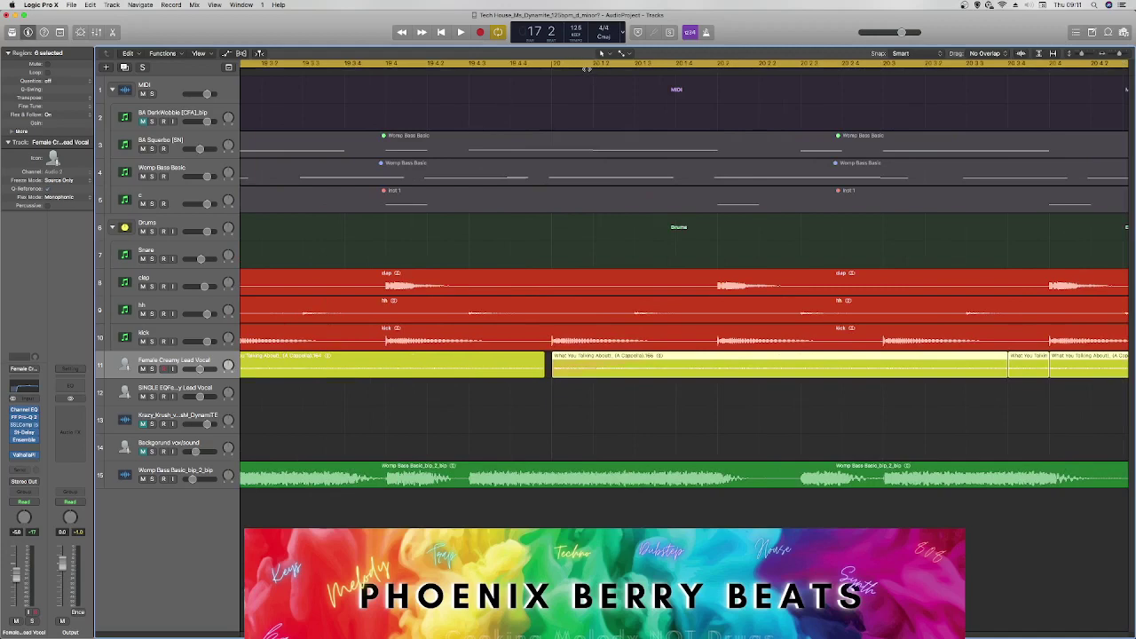
left_click_drag(586, 69, 550, 77)
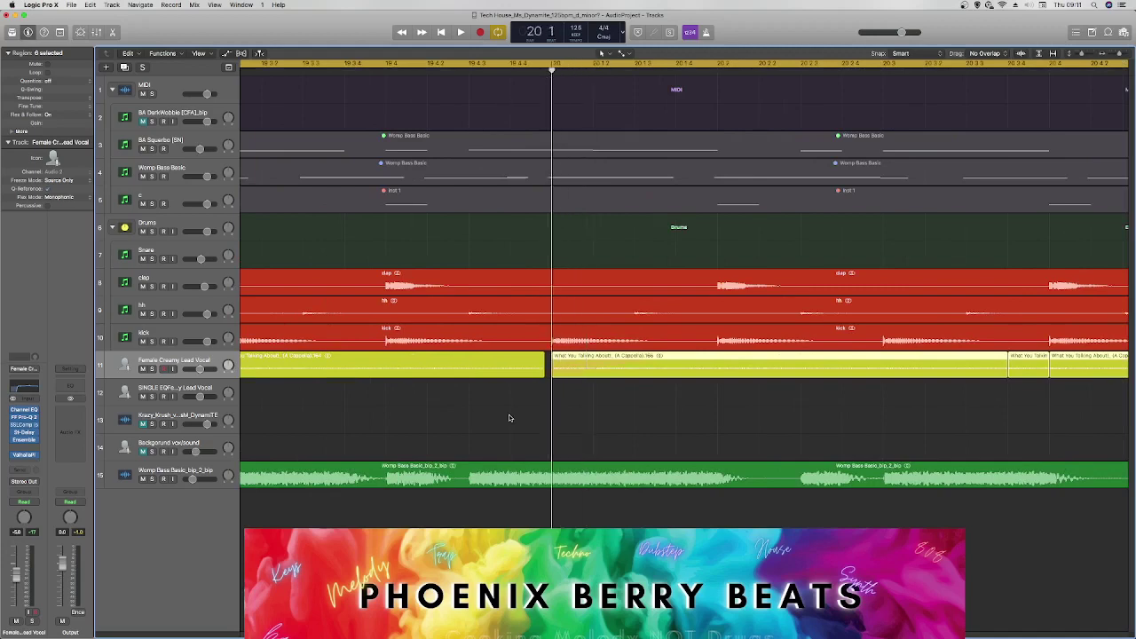
left_click(541, 392)
left_click_drag(540, 376, 545, 376)
Audition the looped vocal sequence from bar 17 to check the closed join and the overall groove.
key("space")
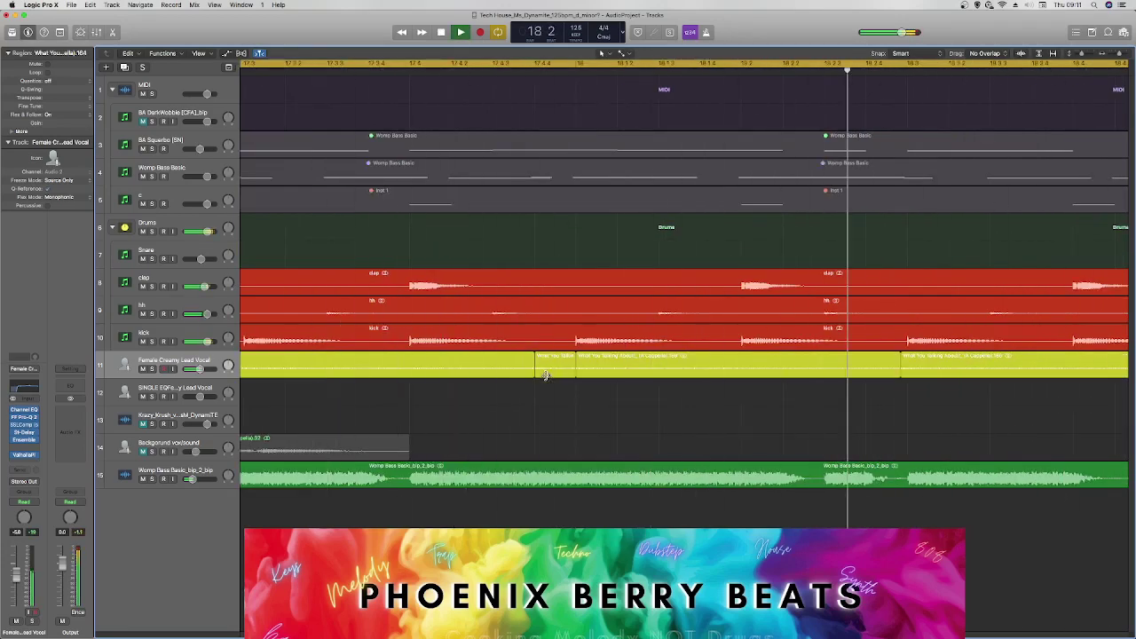
key("f")
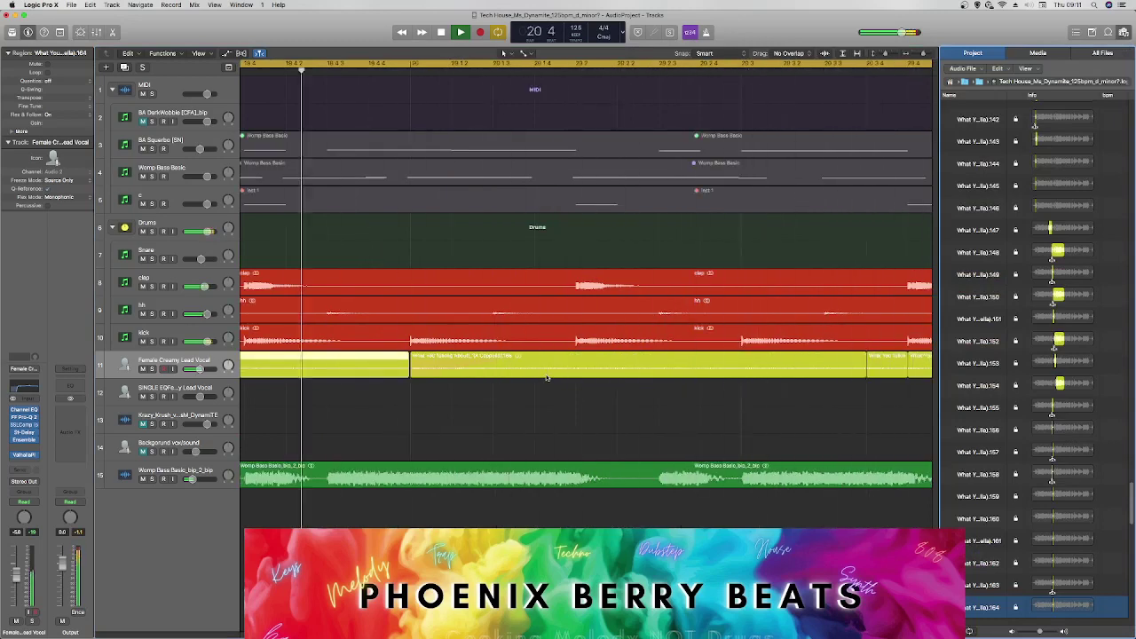
key("space")
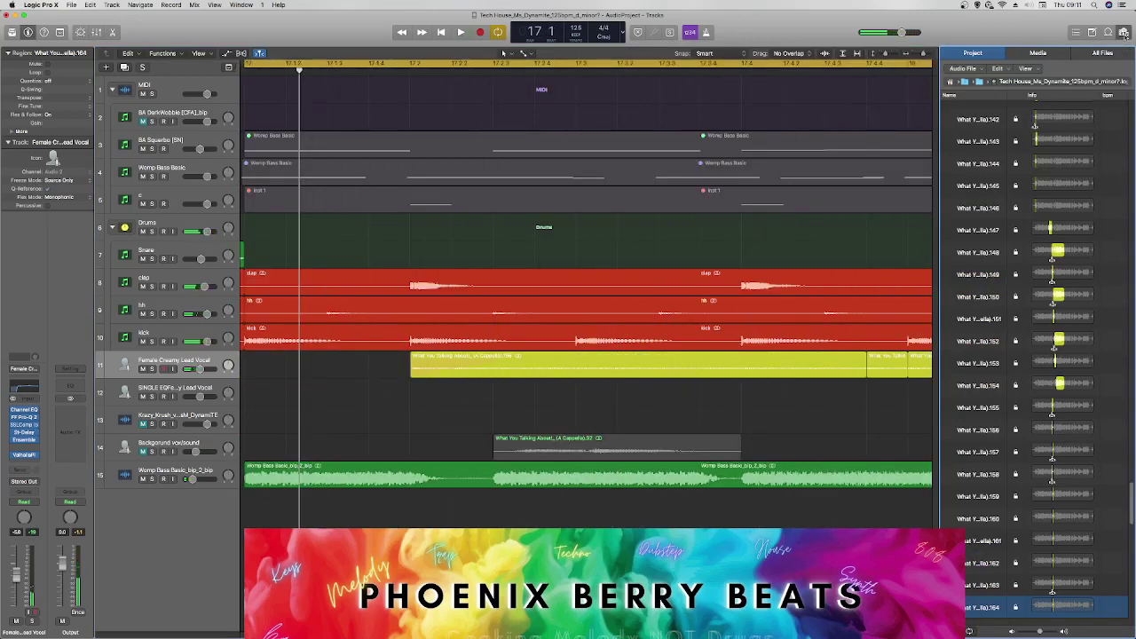
left_click(1124, 33)
key("space")
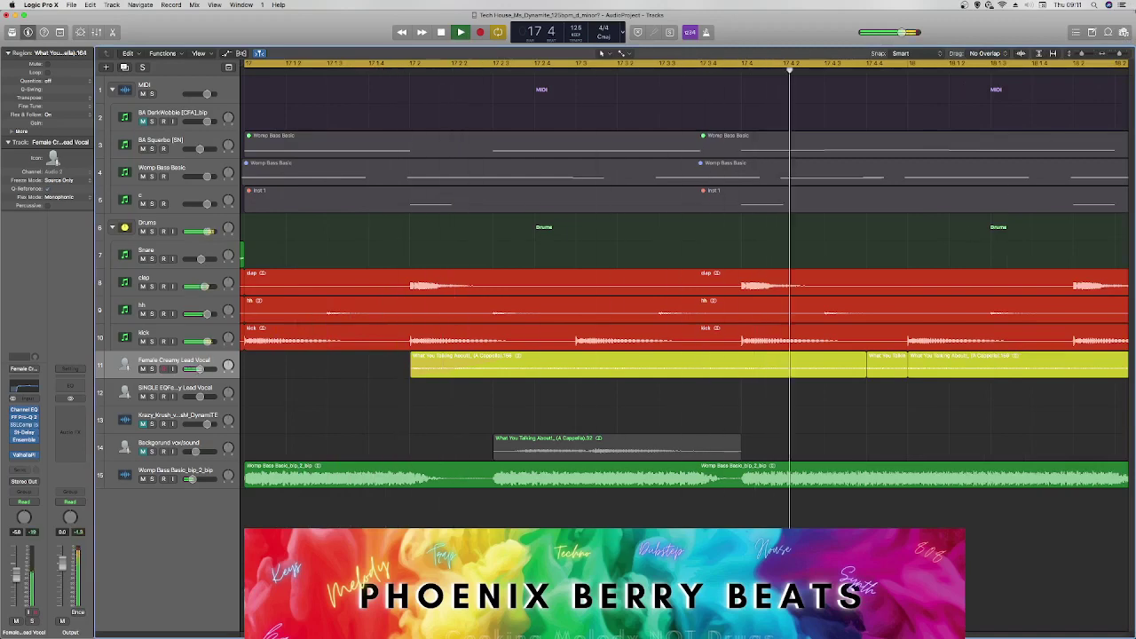
key("space")
left_click_drag(1120, 55, 1115, 58)
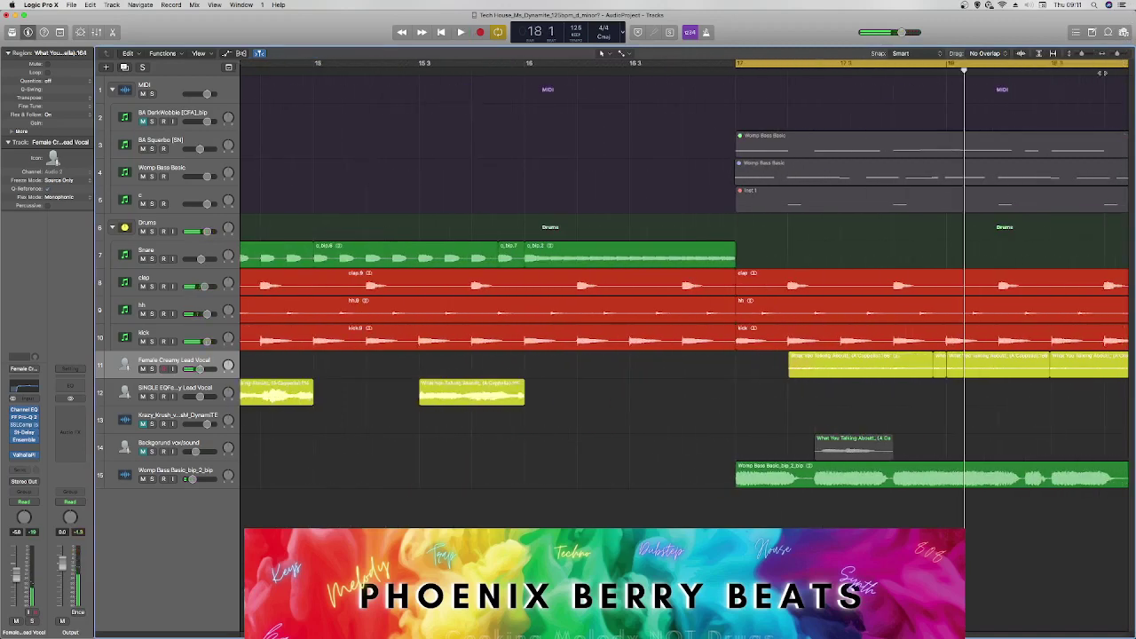
key("space")
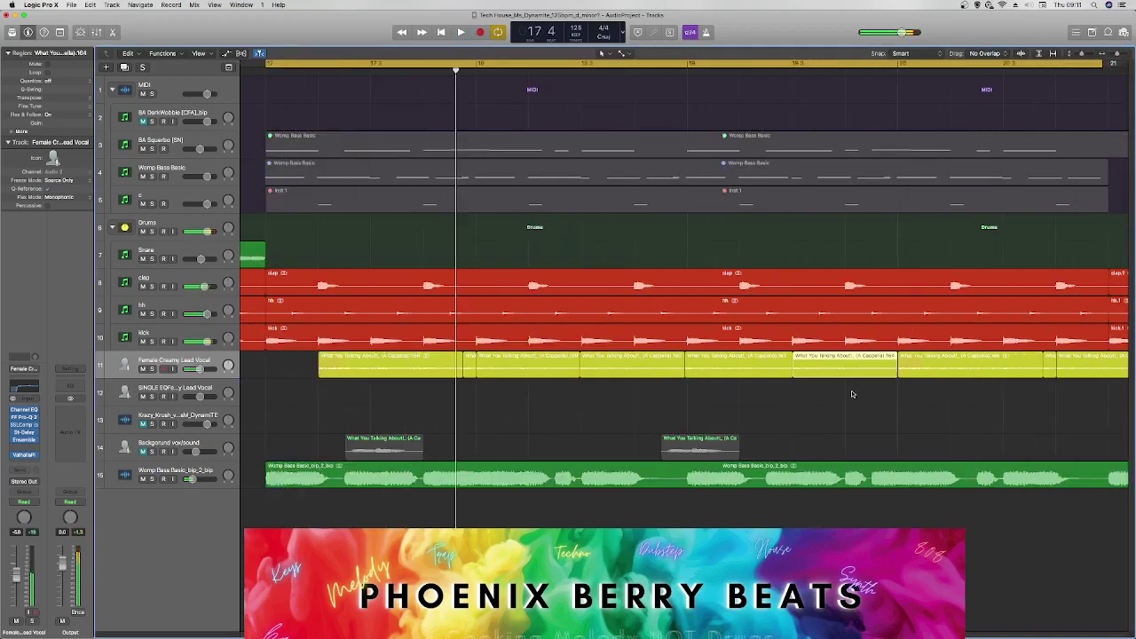
left_click_drag(851, 394, 1125, 387)
key("Delete")
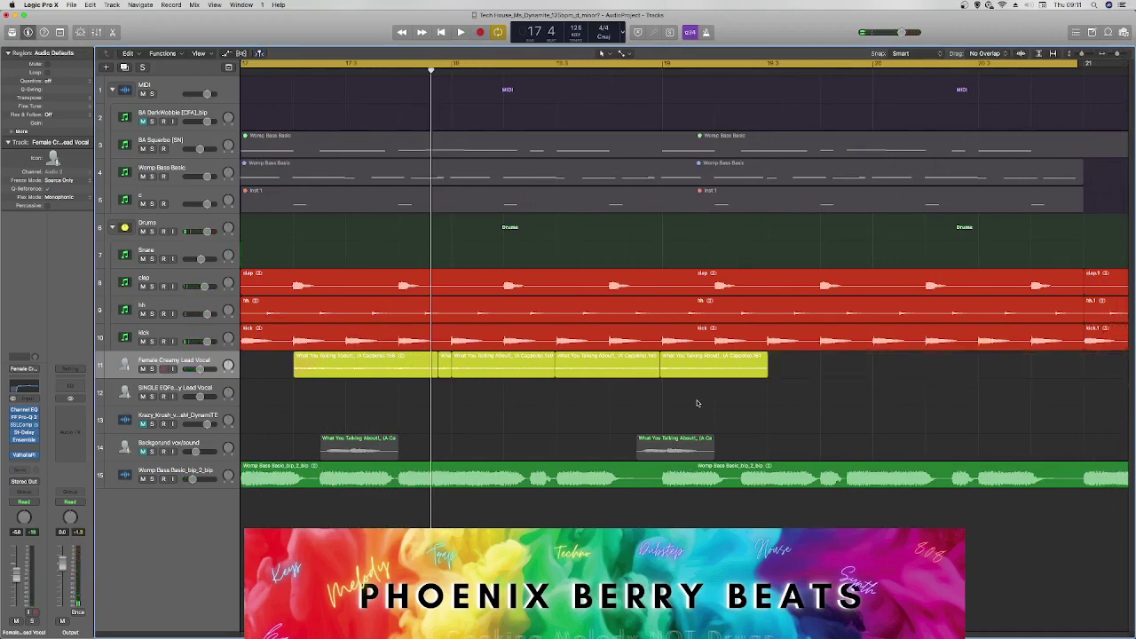
key("super+z")
Delete all copied vocal pieces from bar 20 onward, keeping the first six-piece sequence.
left_click(893, 430)
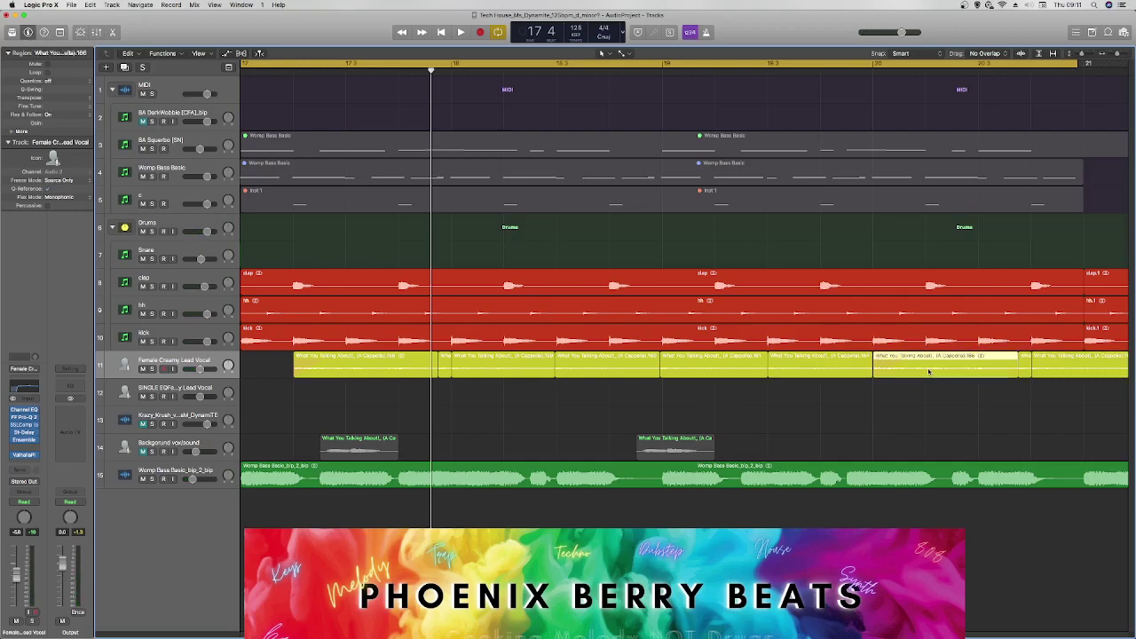
key("Delete")
left_click_drag(995, 374, 1133, 377)
key("Delete")
Copy the six-piece vocal sequence to 21.2 and extend the cycle range past bar 23 while playing.
left_click_drag(1116, 54, 1117, 55)
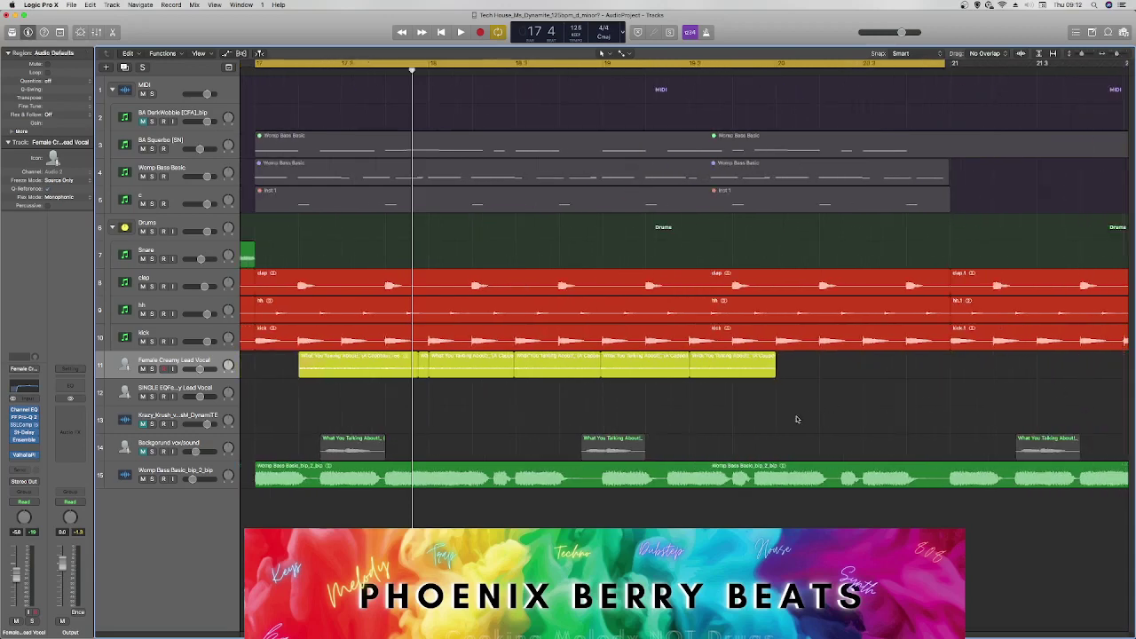
left_click_drag(770, 408, 1012, 374)
key("space")
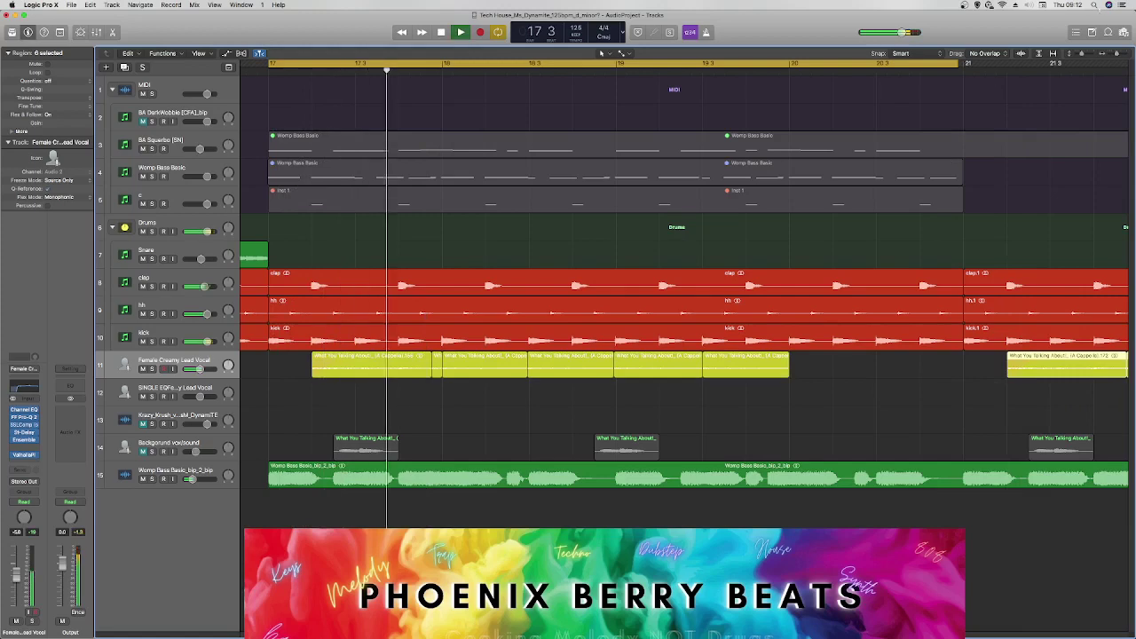
left_click_drag(1117, 54, 1076, 62)
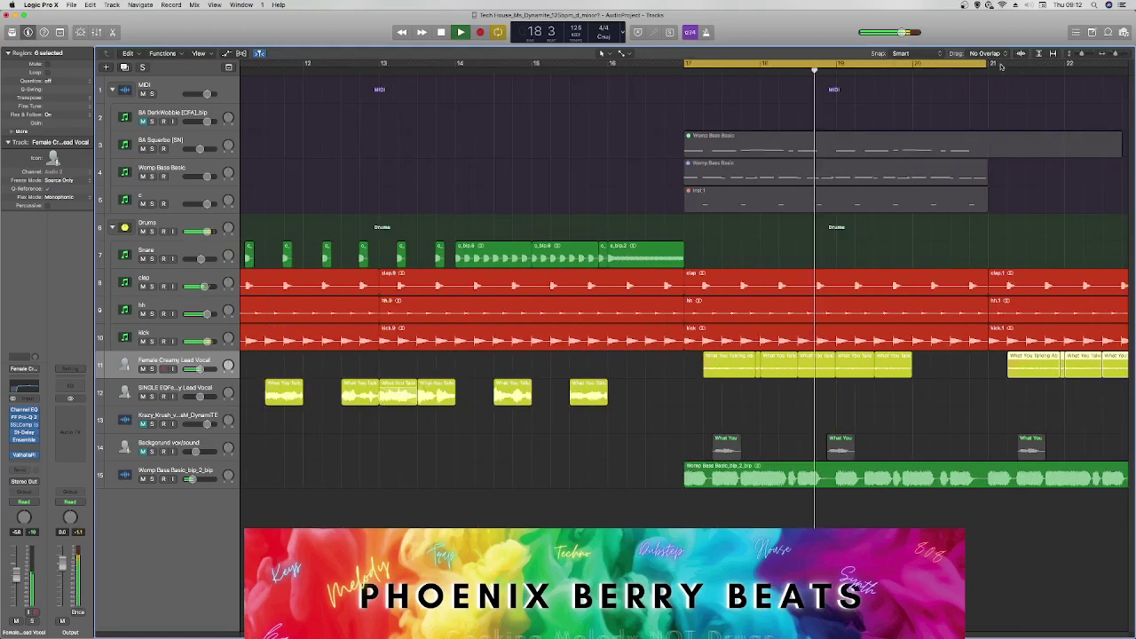
left_click_drag(985, 63, 1056, 63)
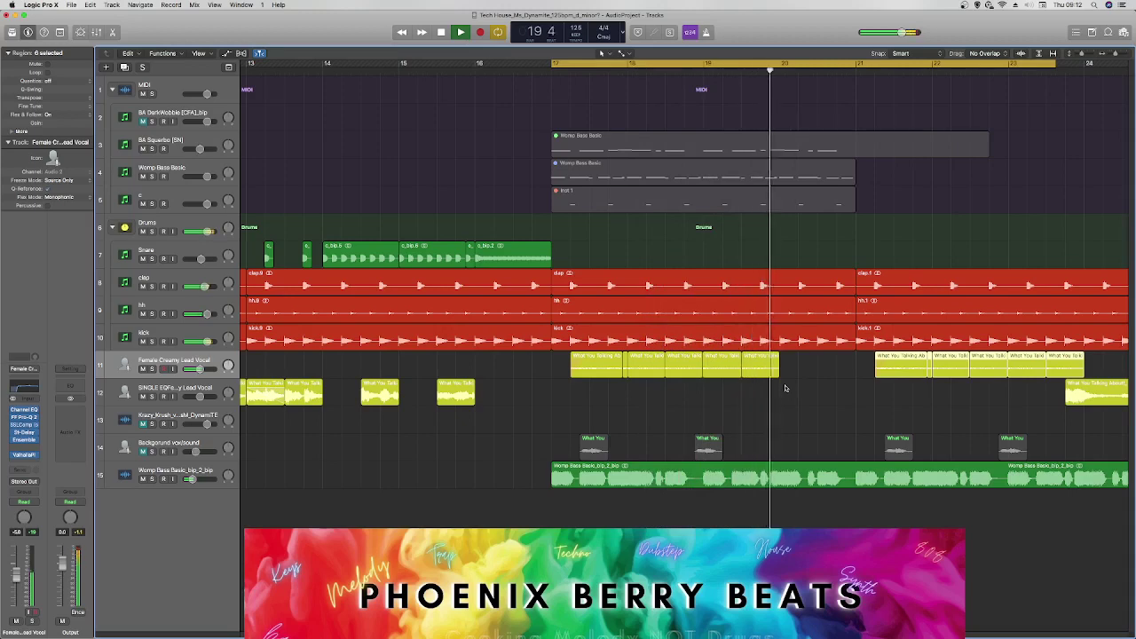
Move the copied six-piece sequence one bar earlier to 20.2 and audition both sequences together.
key("space")
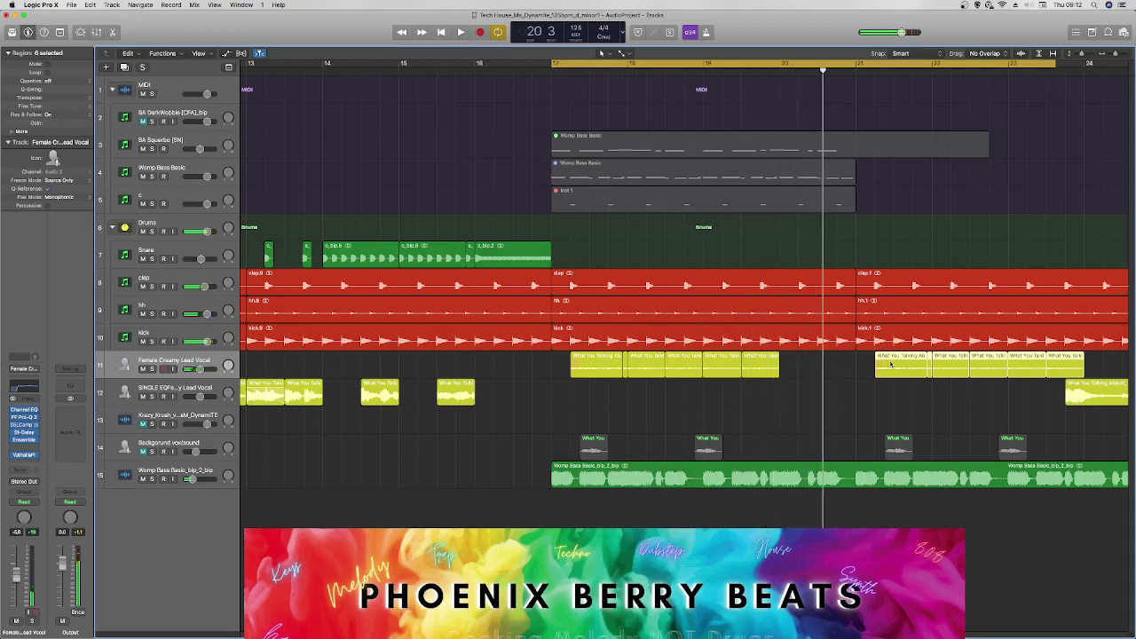
left_click_drag(891, 364, 813, 369)
key("space")
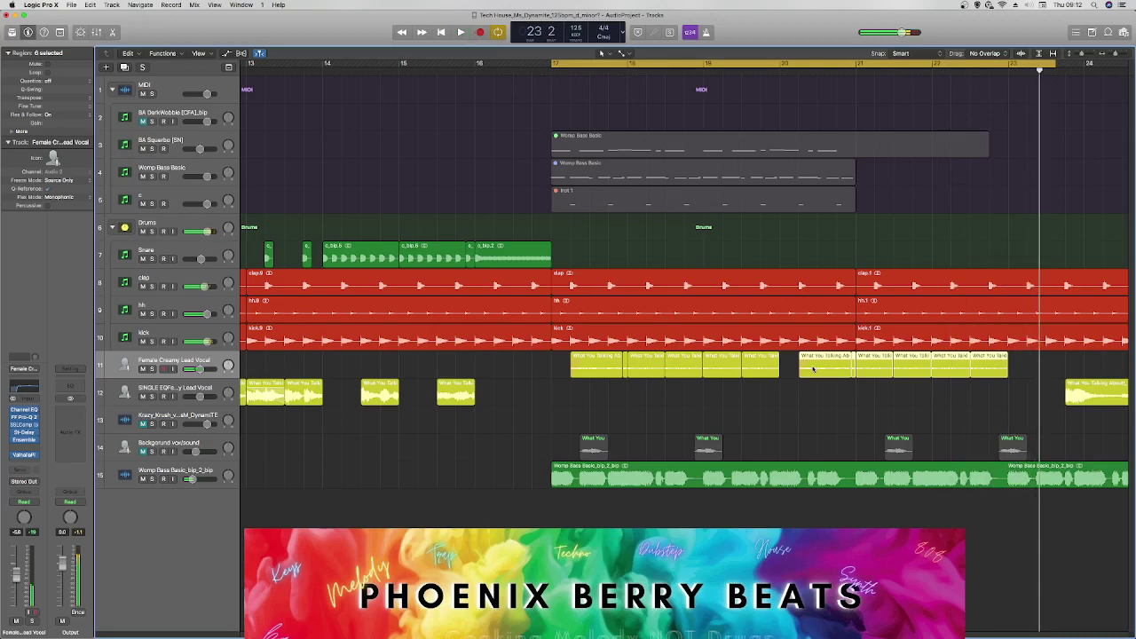
Create a duplicate Female Creamy Lead Vocal track and lock the SMPTE position of the twelve vocal pieces from bar 17.
left_click_drag(1114, 57, 1110, 61)
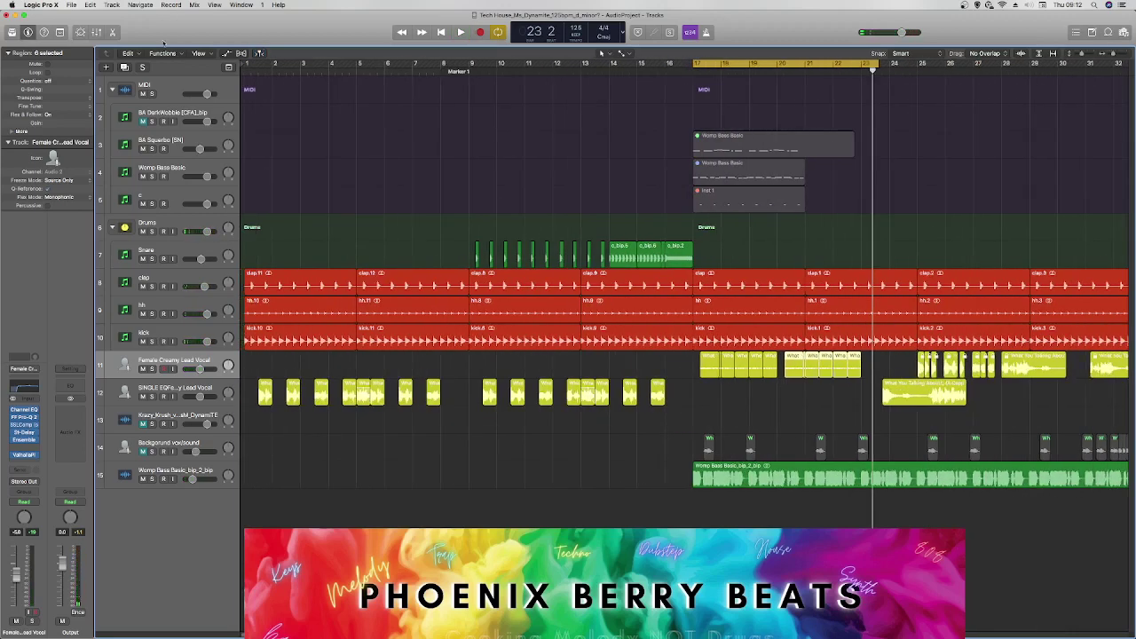
left_click(123, 68)
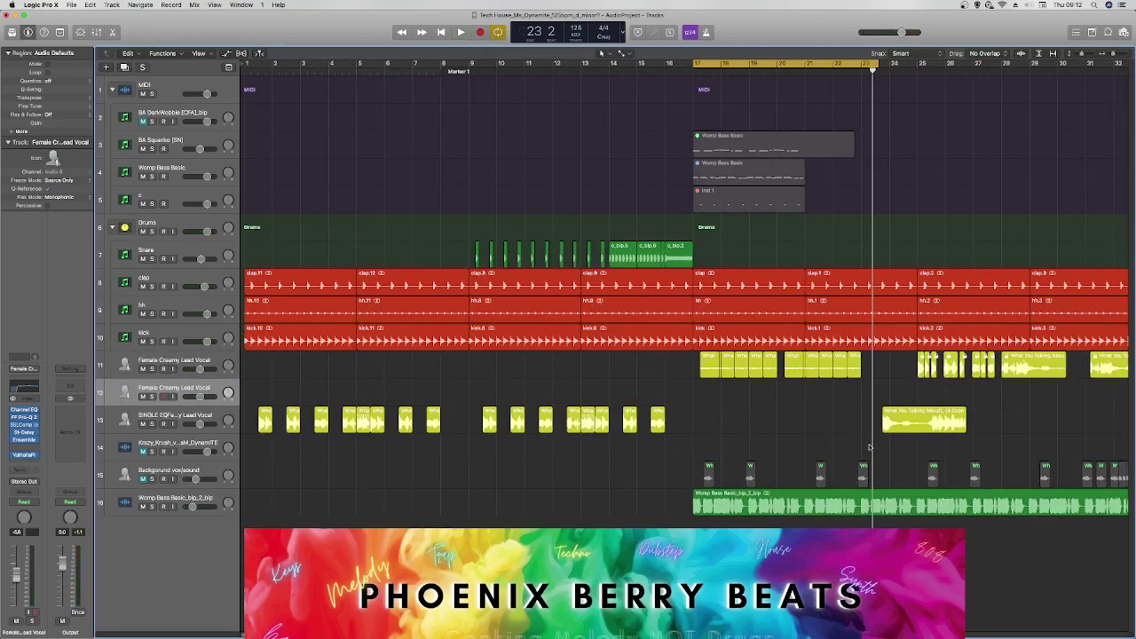
right_click(708, 366)
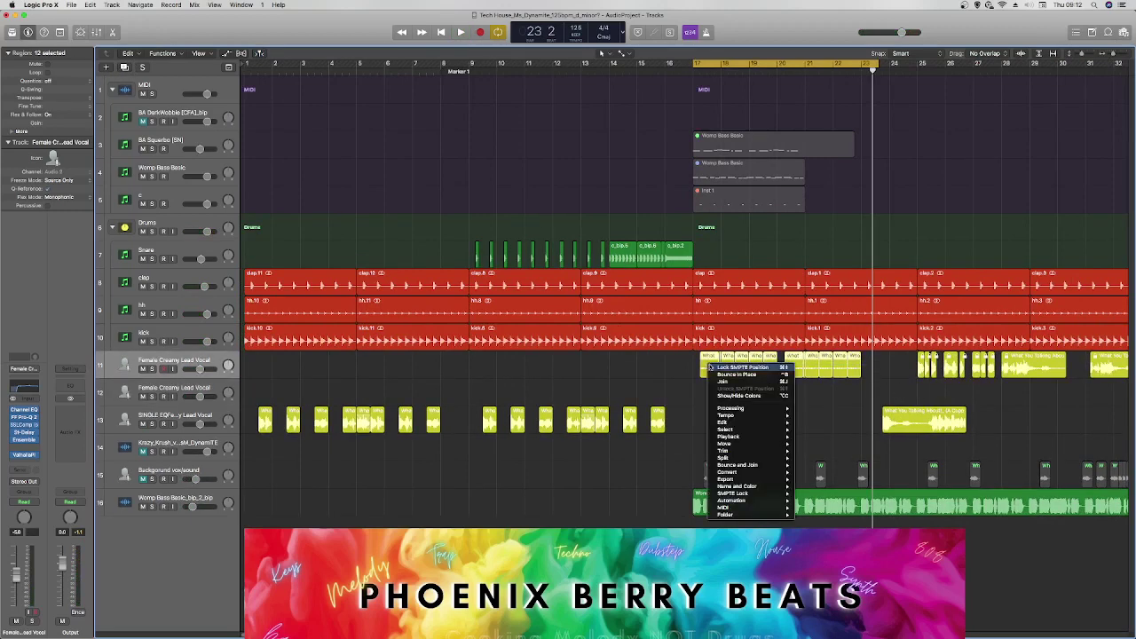
left_click(714, 367)
Move the twelve vocal pieces onto the duplicate track and repeat them twice up to about bar 35.
left_click_drag(711, 373, 1031, 403)
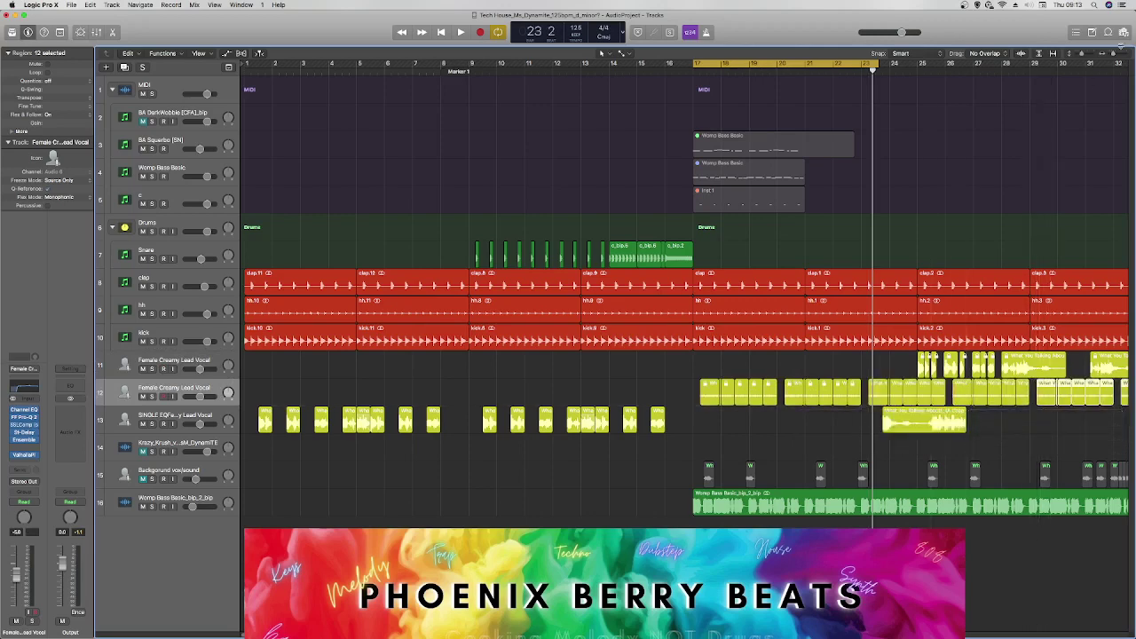
left_click_drag(1114, 54, 1112, 53)
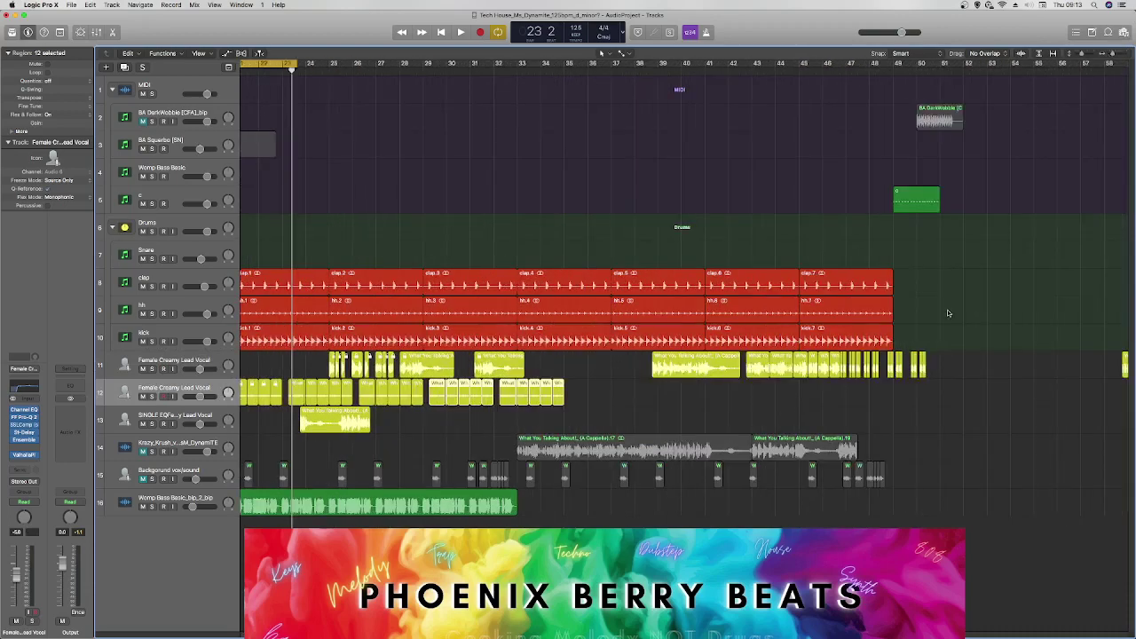
scroll(460, 496, "left", 10)
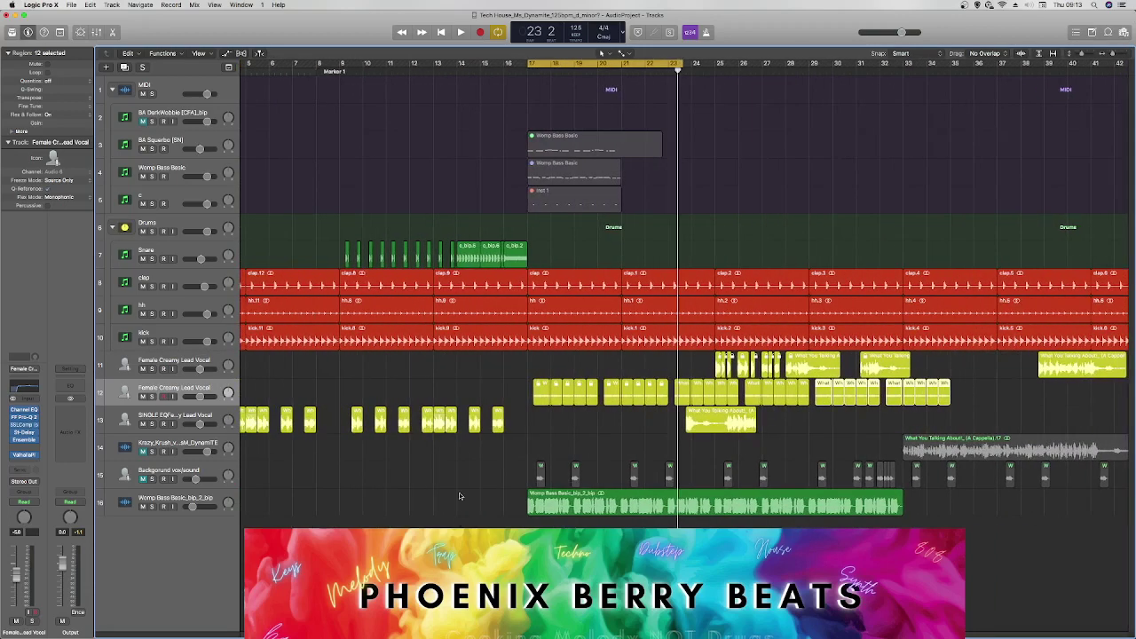
left_click(504, 392)
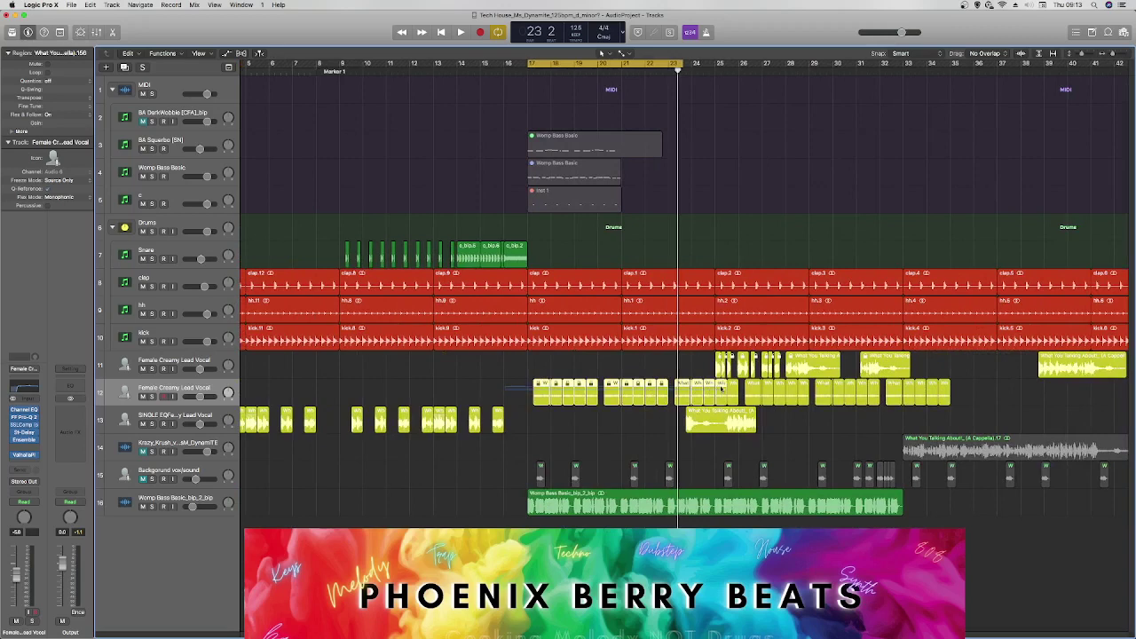
left_click_drag(747, 388, 904, 388)
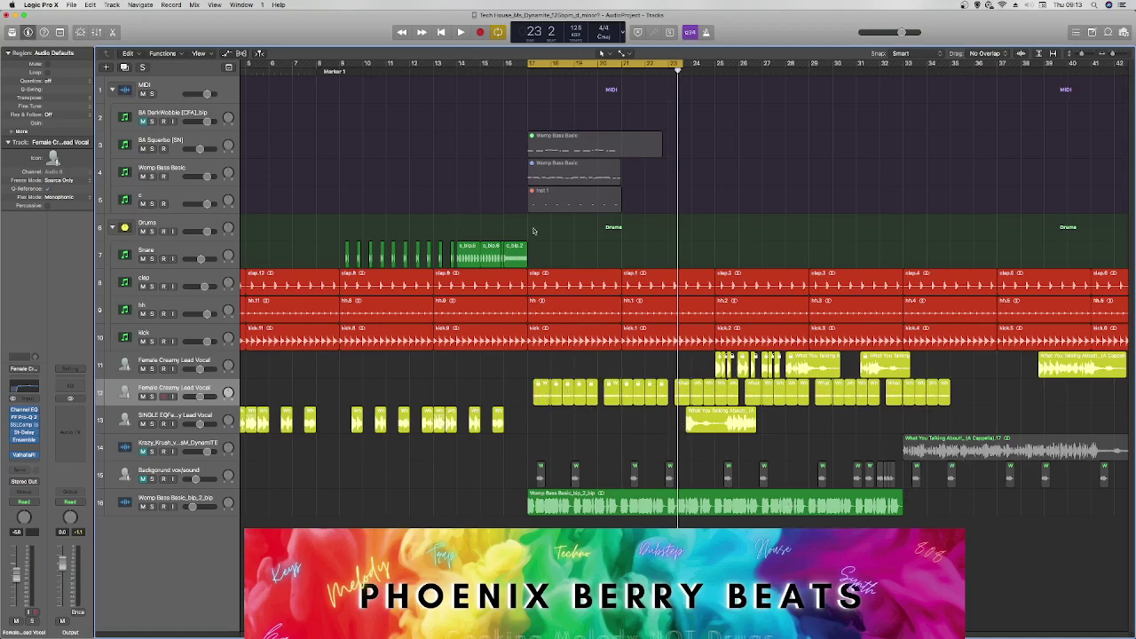
Split the muted BA Squerbo region at bar 22 and move its end piece to bar 17 on the duplicate vocal track.
left_click(651, 71)
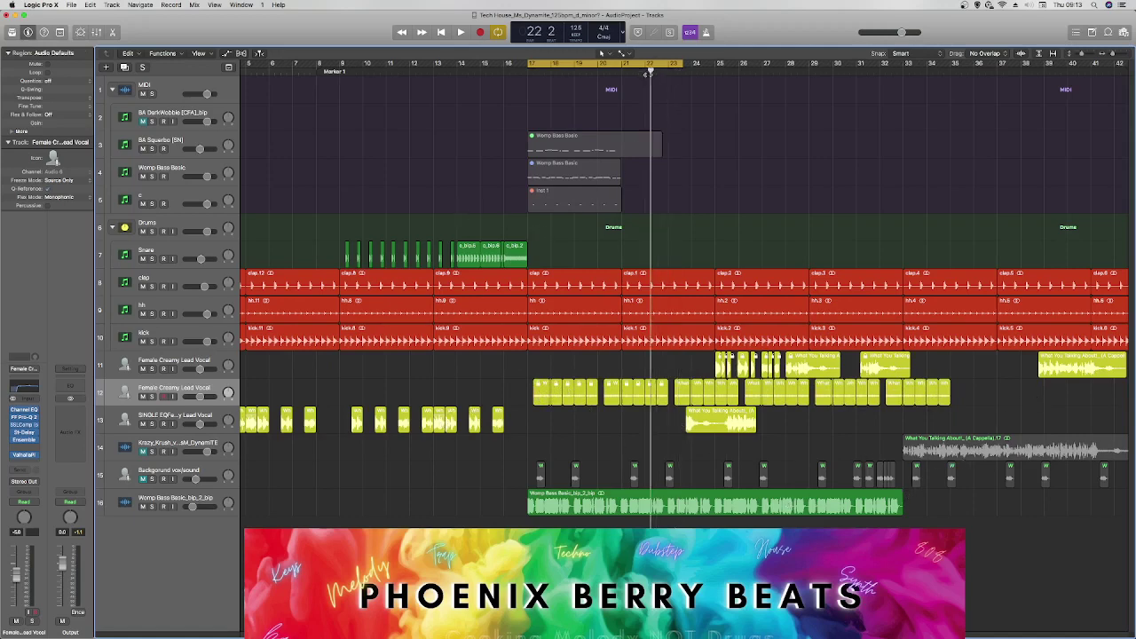
left_click(651, 149)
key("super+t")
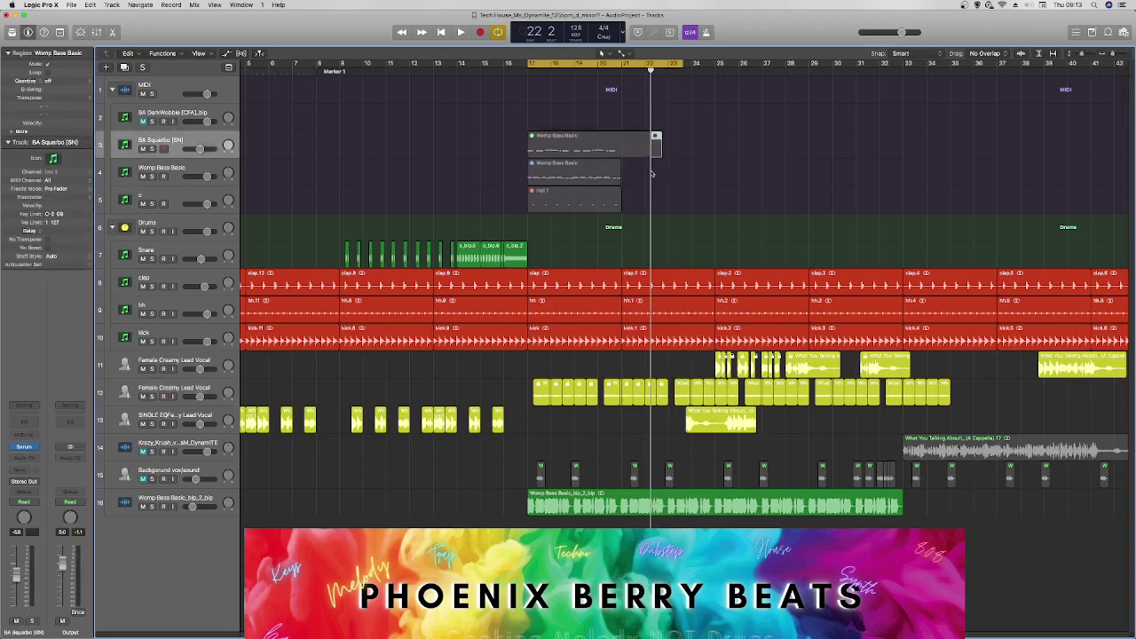
left_click_drag(655, 152, 954, 404)
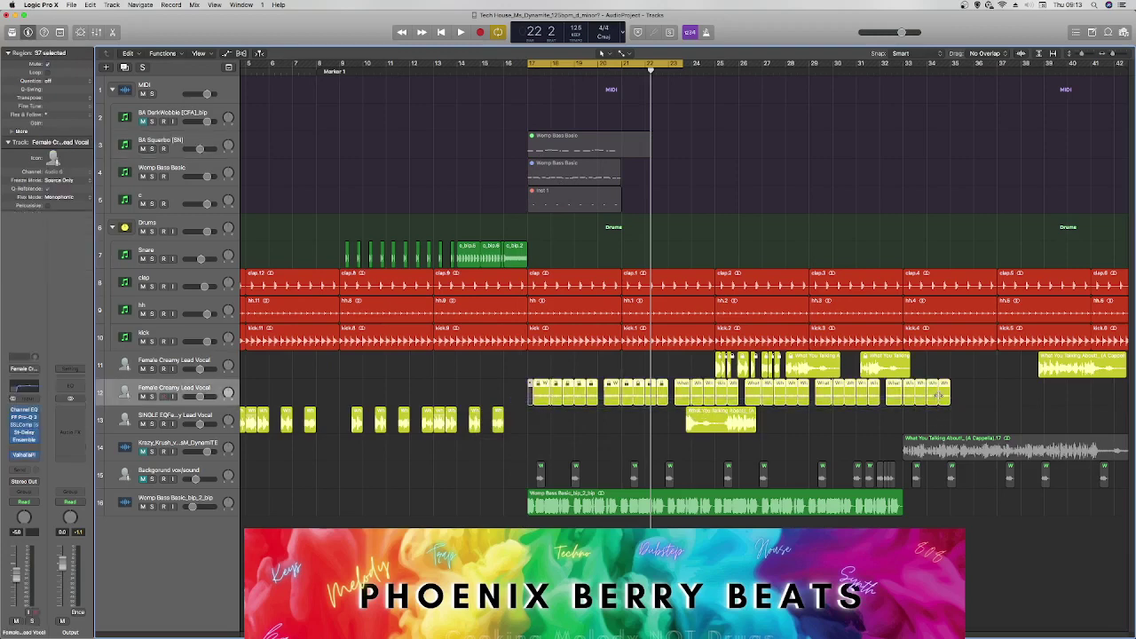
Try to join the muted filler region and all vocal pieces into a new audio file, including muted regions.
right_click(942, 395)
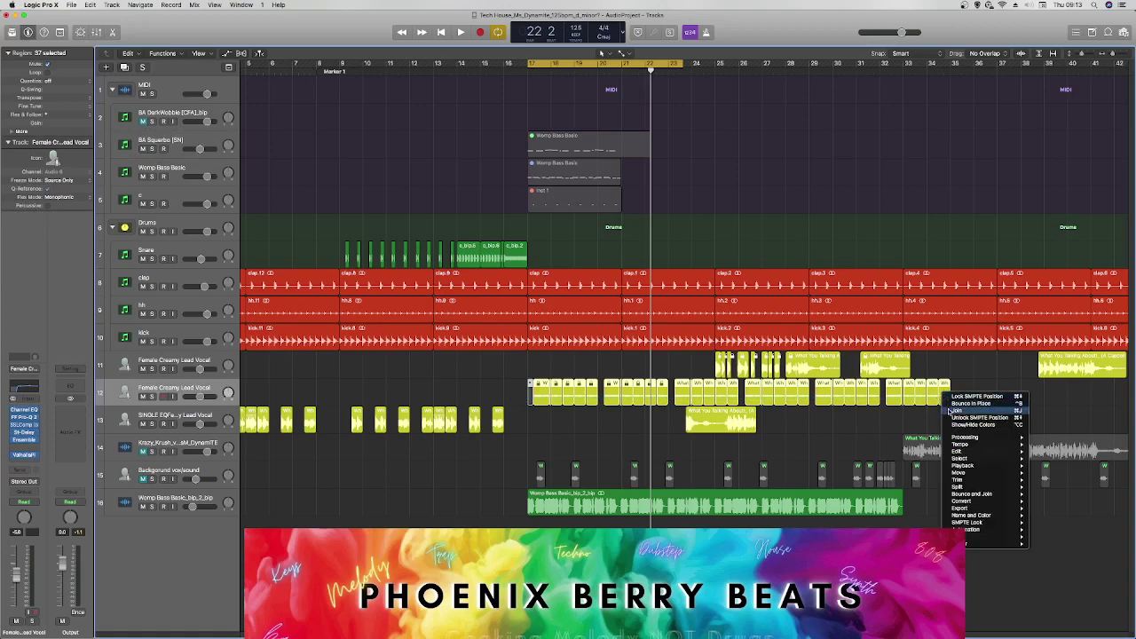
left_click(947, 410)
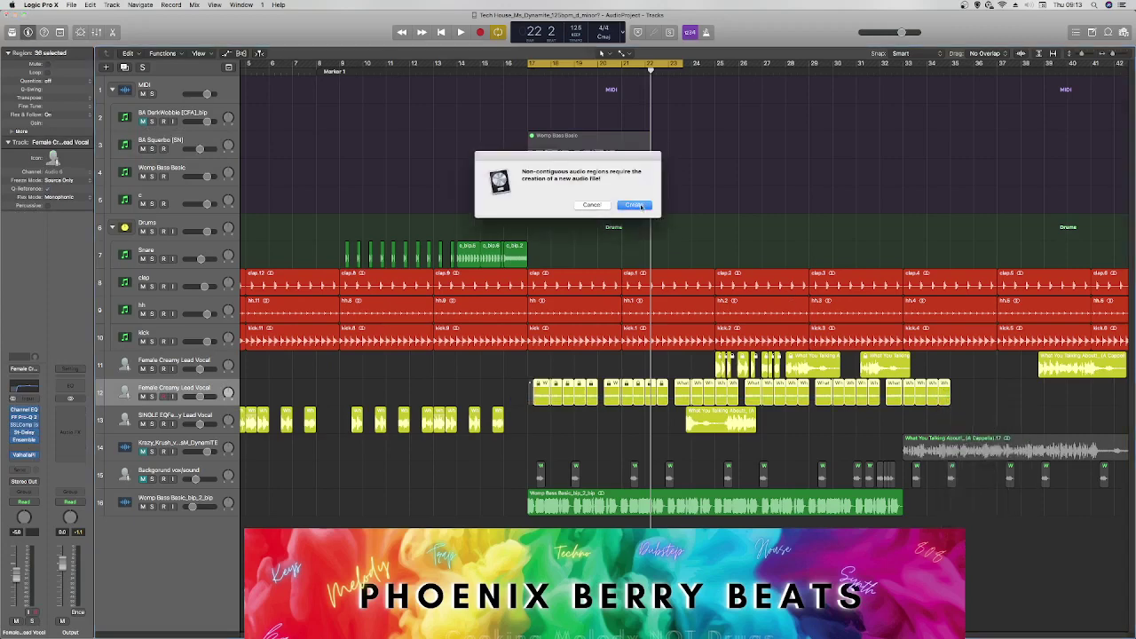
left_click(641, 205)
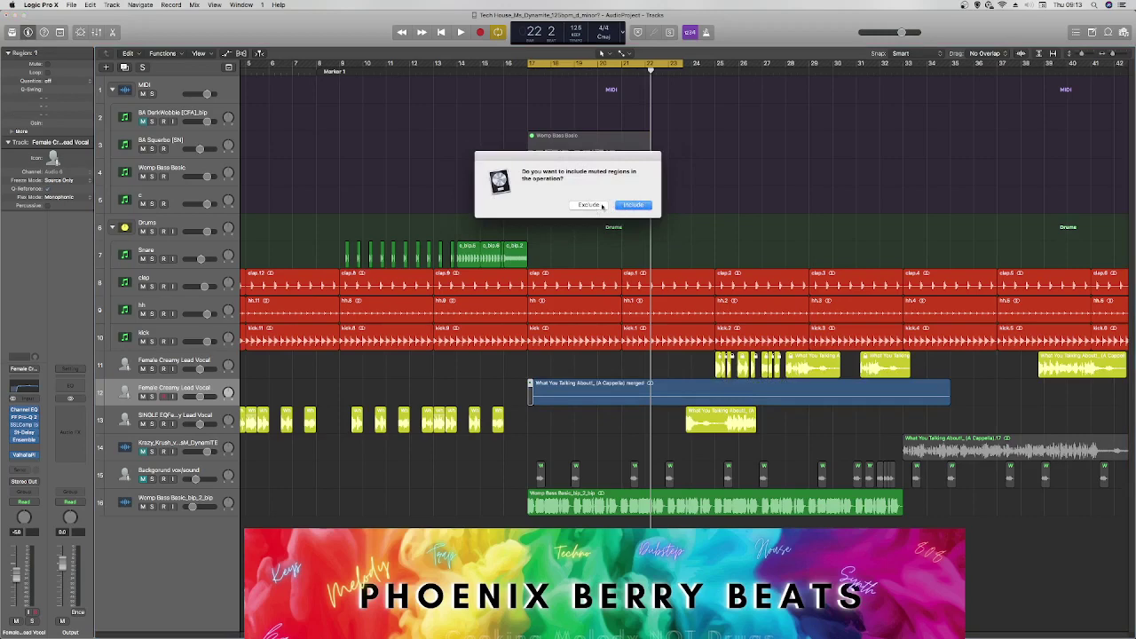
left_click(635, 205)
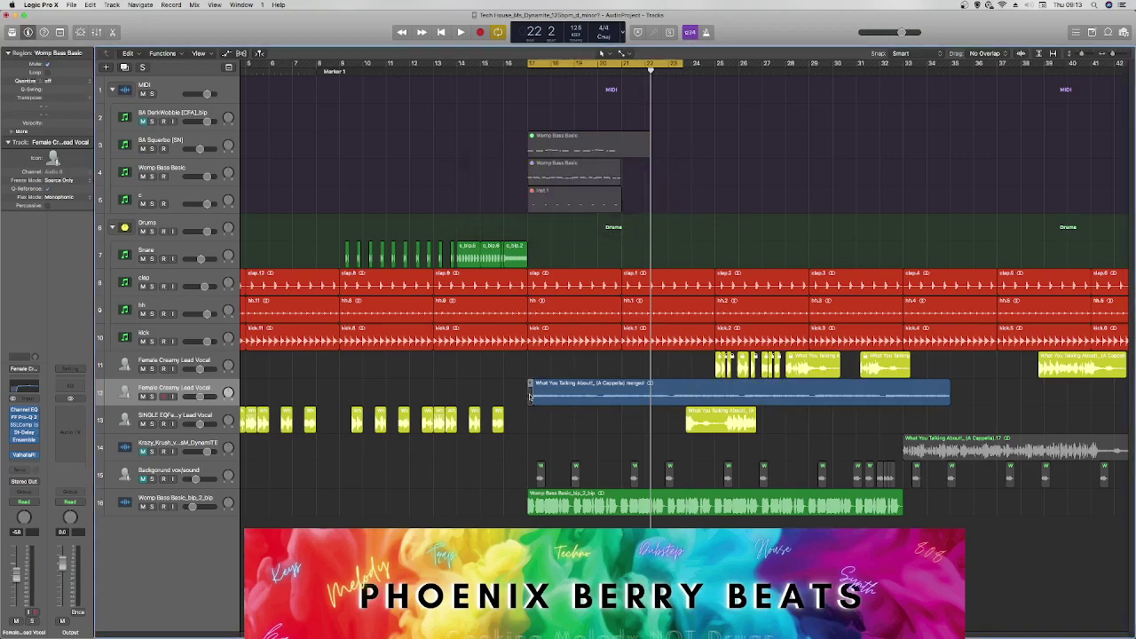
left_click(507, 394)
key("super+z")
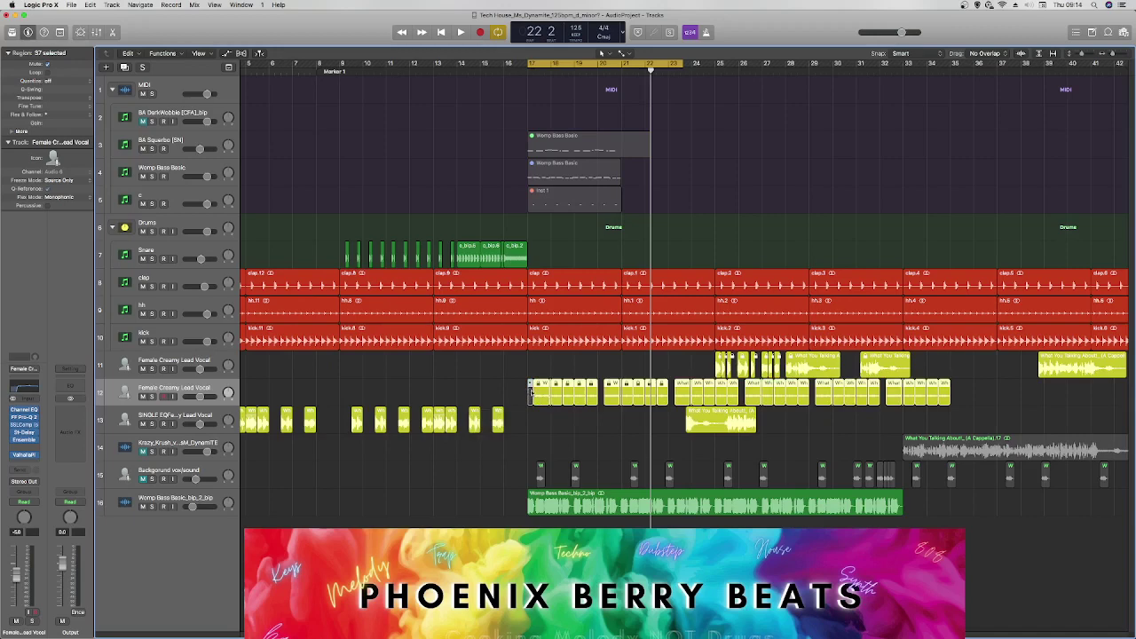
Unmute the short filler region at bar 17 on the duplicate vocal track.
right_click(532, 393)
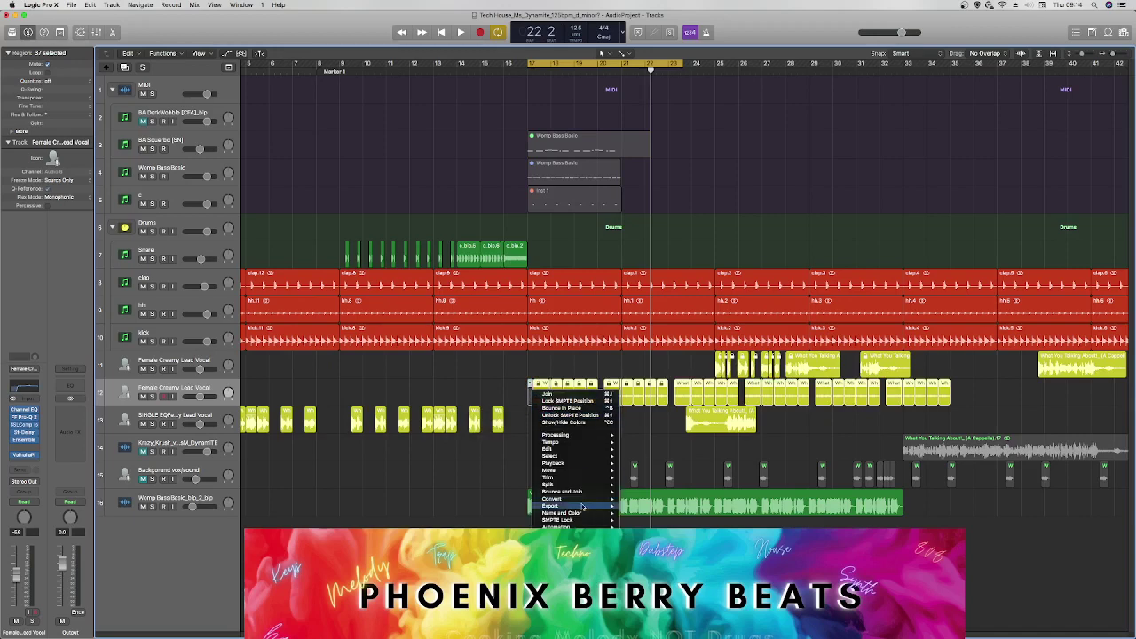
mouse_move(579, 465)
left_click(637, 464)
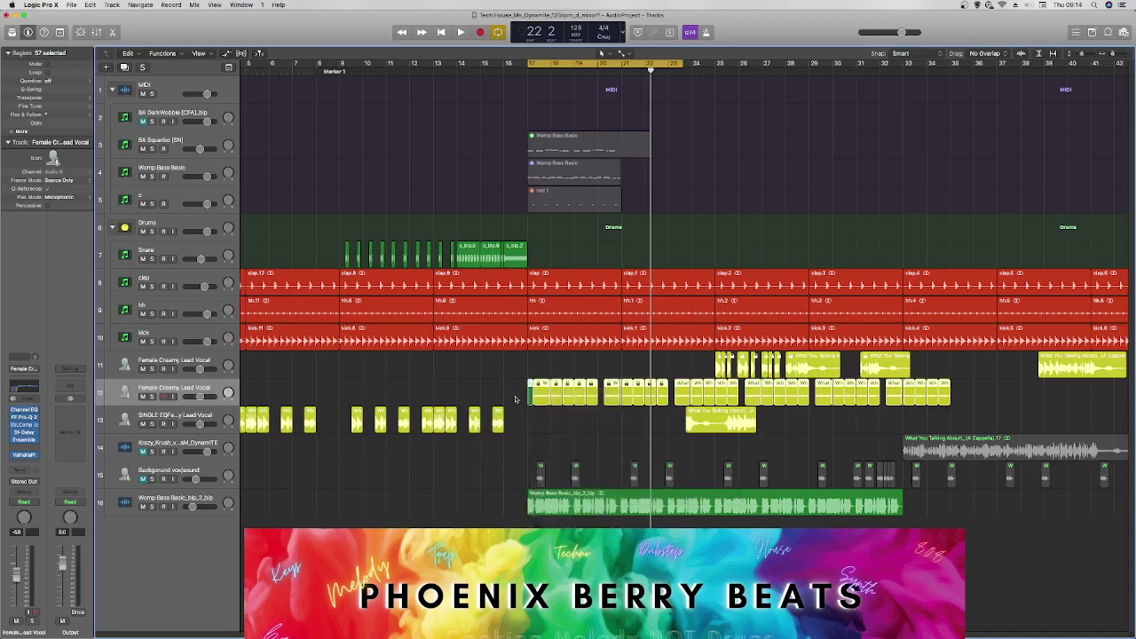
Join all vocal pieces on the duplicate track into a new audio file and delete the leftover filler region at bar 17.
left_click_drag(514, 398, 904, 390)
right_click(924, 399)
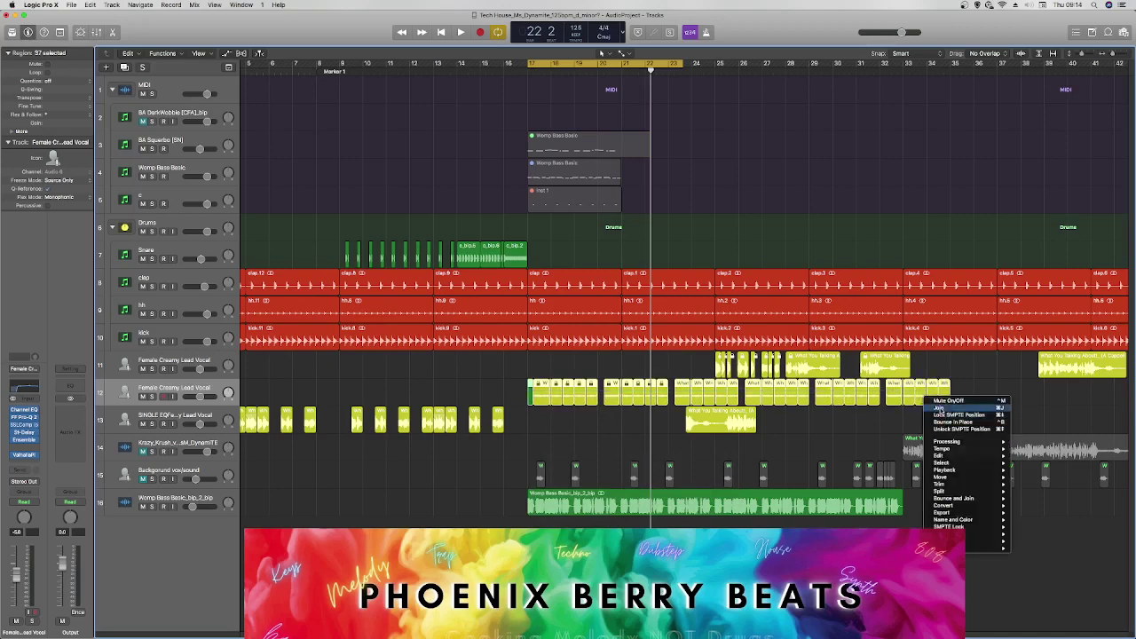
left_click(937, 408)
key("Return")
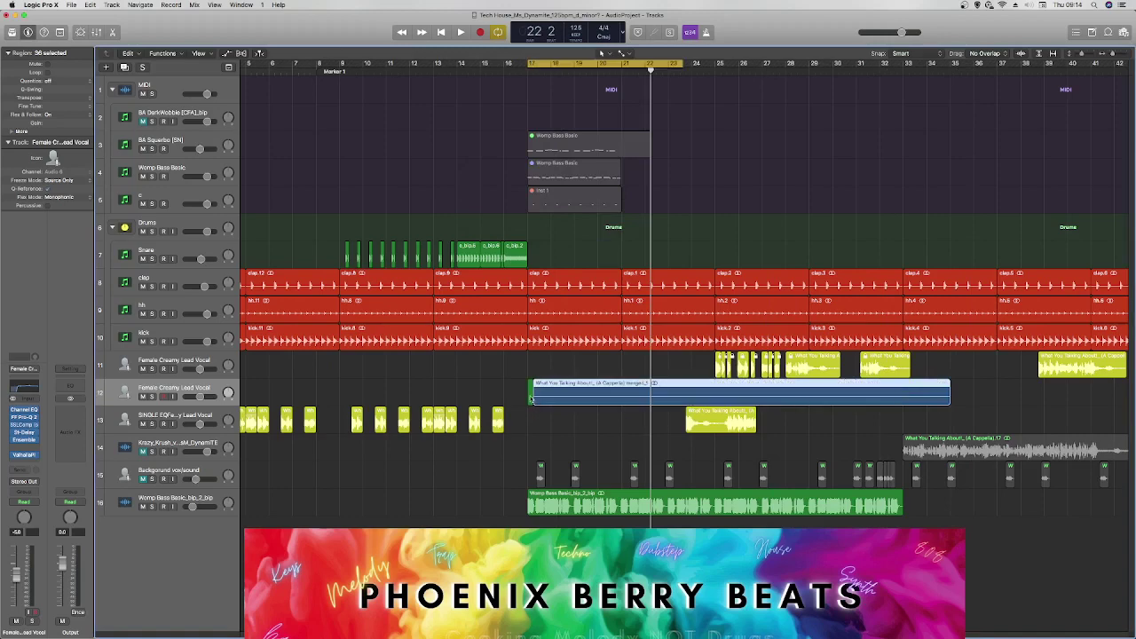
left_click(531, 396)
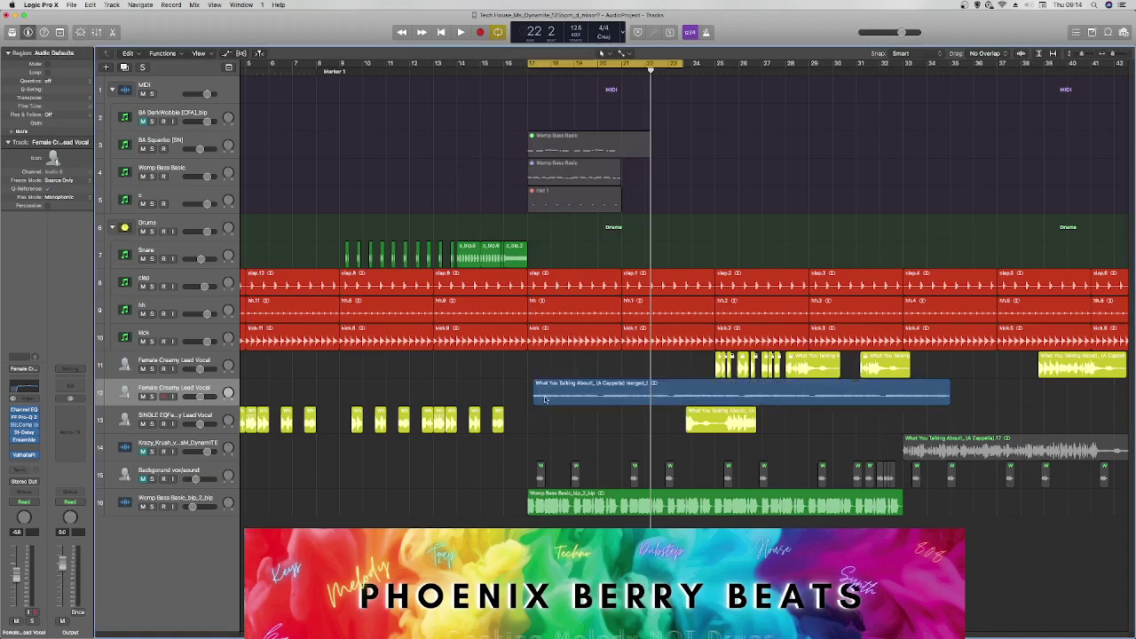
Lock the SMPTE position of the merged vocal region.
left_click(545, 400)
right_click(557, 396)
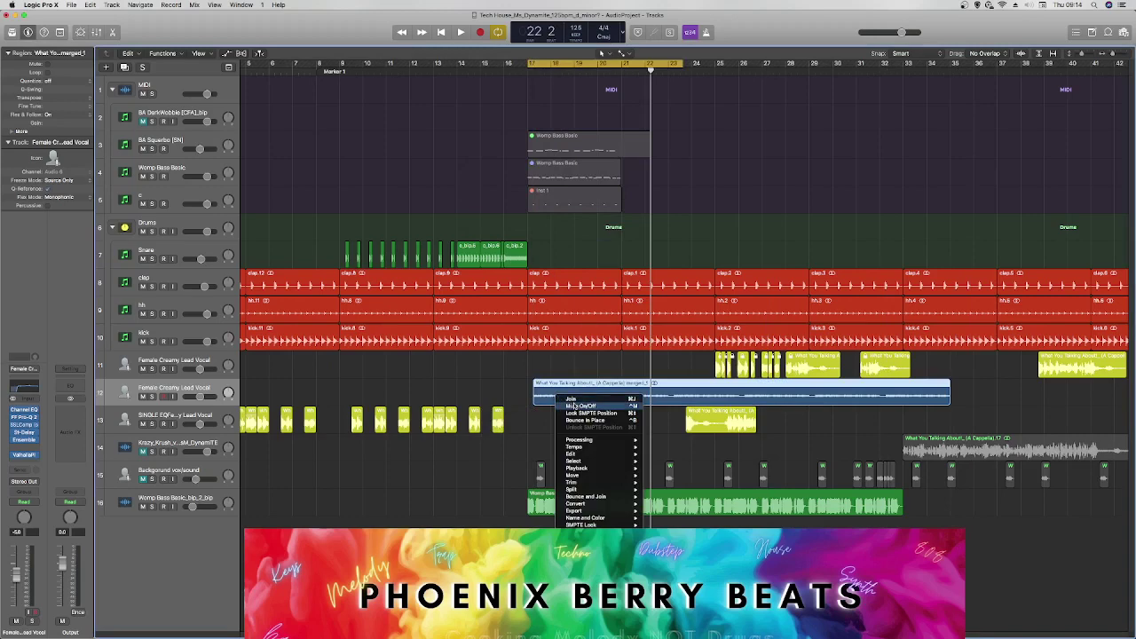
left_click(583, 413)
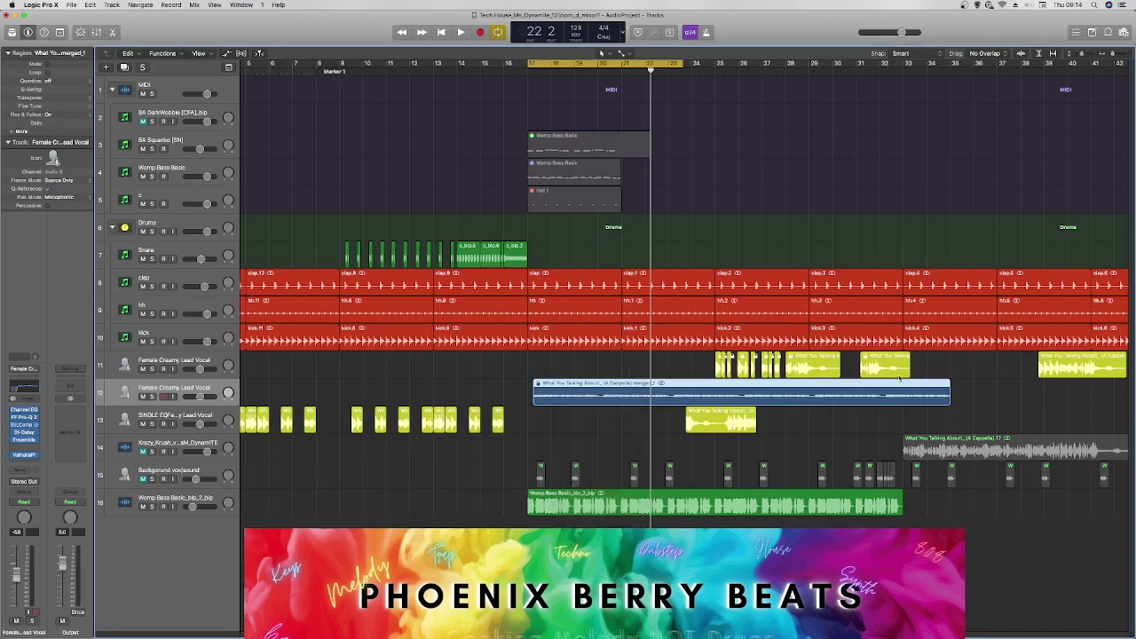
left_click(1012, 395)
Colour the merged vocal region yellow like the other vocals and start auditioning it.
right_click(608, 396)
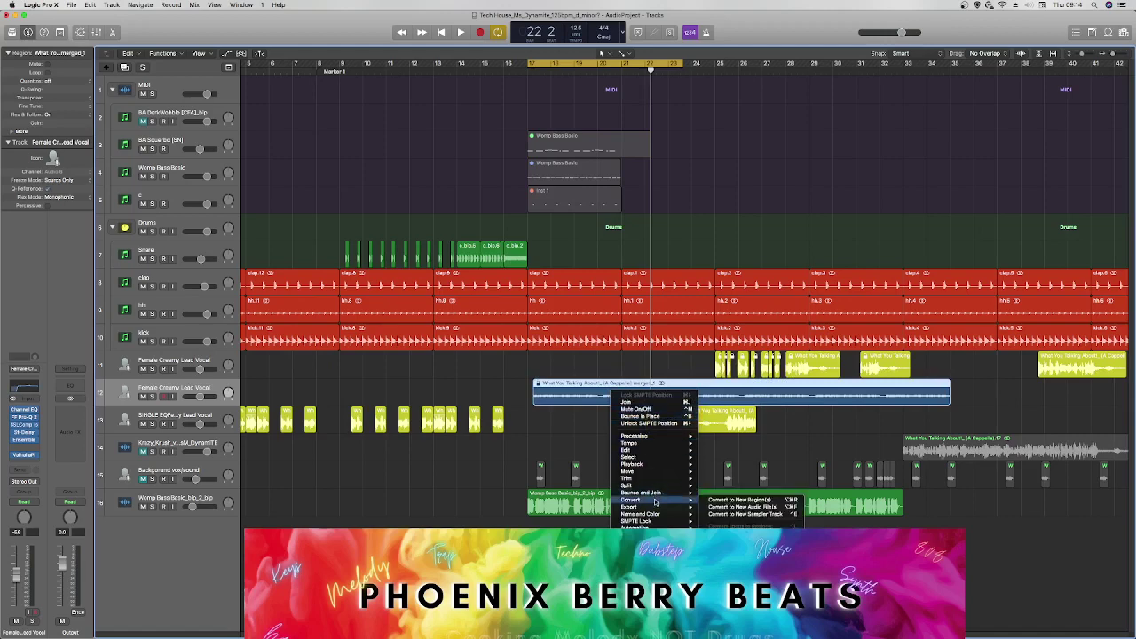
mouse_move(689, 514)
left_click(730, 536)
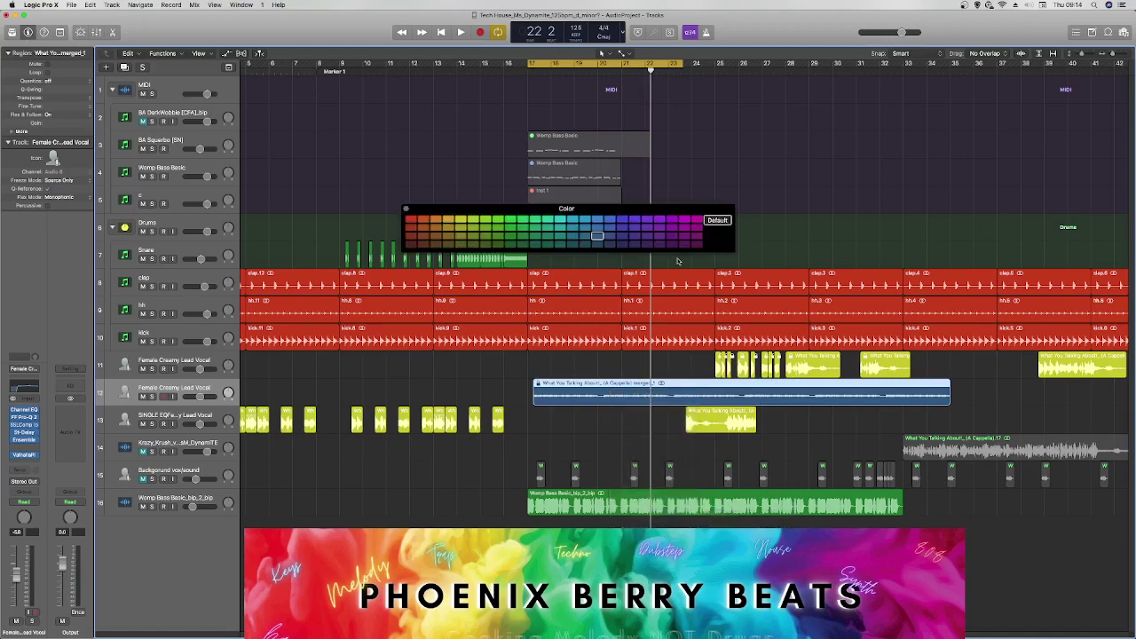
left_click(461, 219)
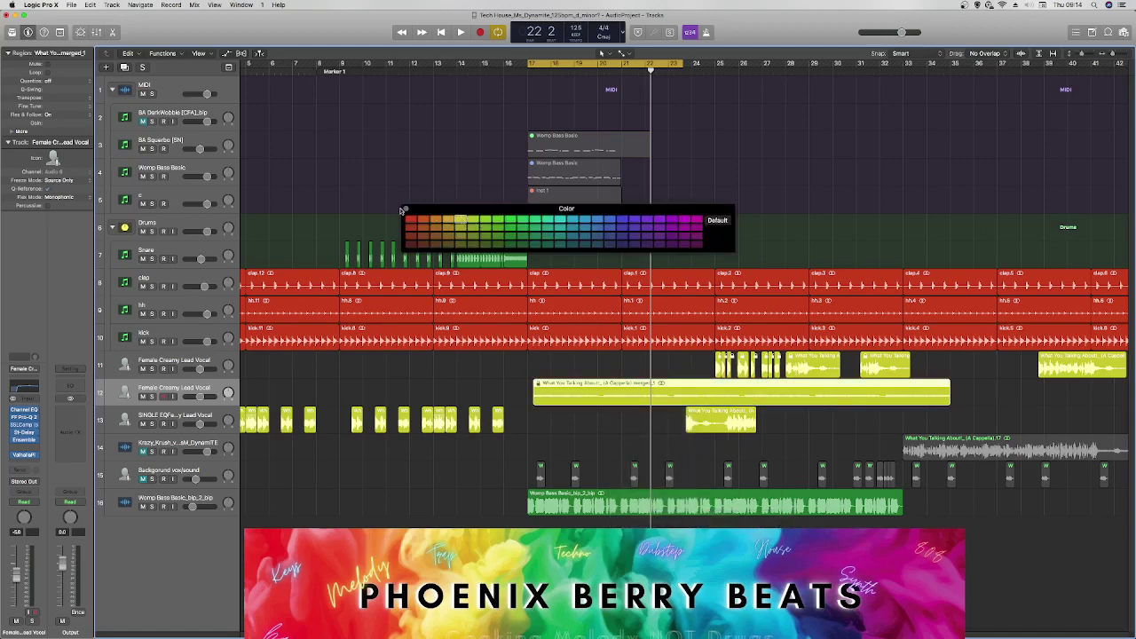
left_click(404, 210)
key("space")
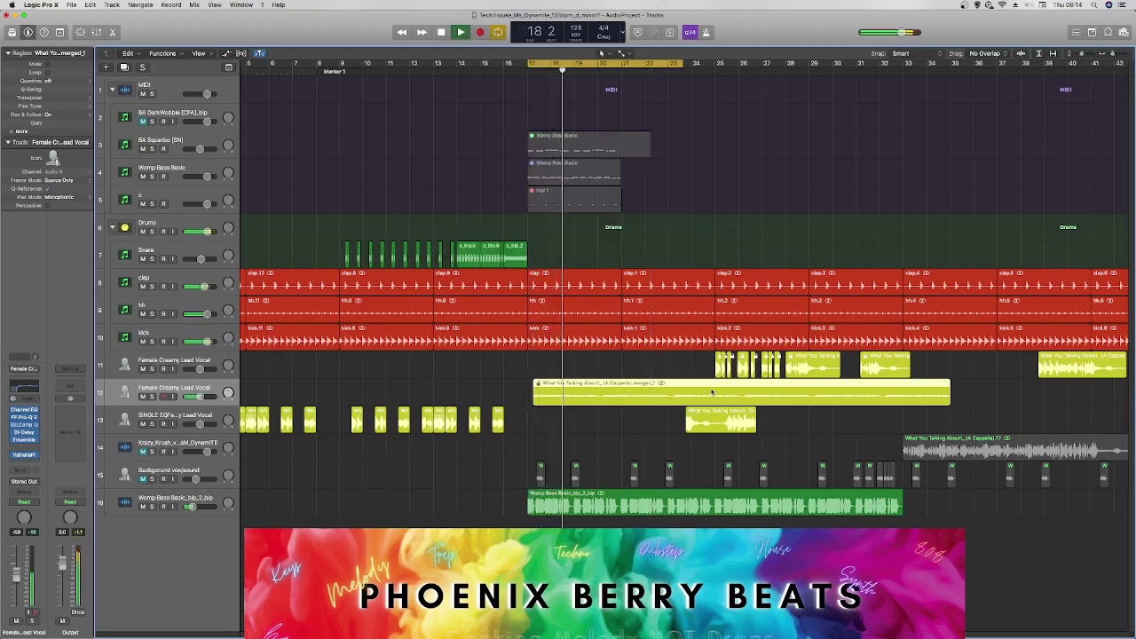
Stop the audition and set the cycle range from about bar 12 to bar 25.
key("space")
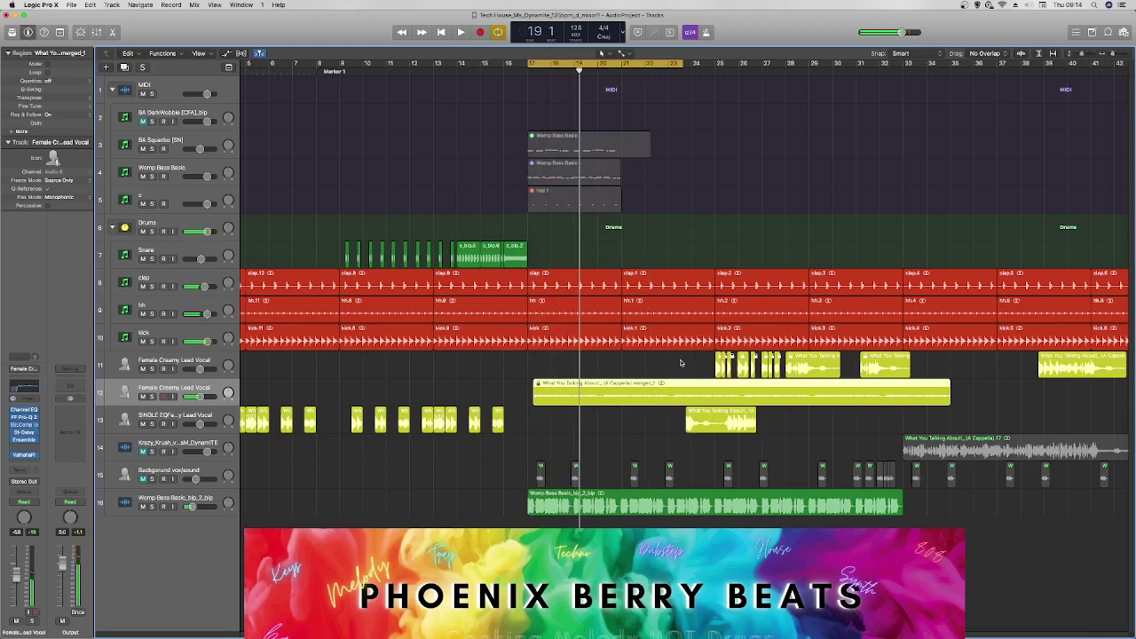
left_click_drag(681, 363, 913, 354)
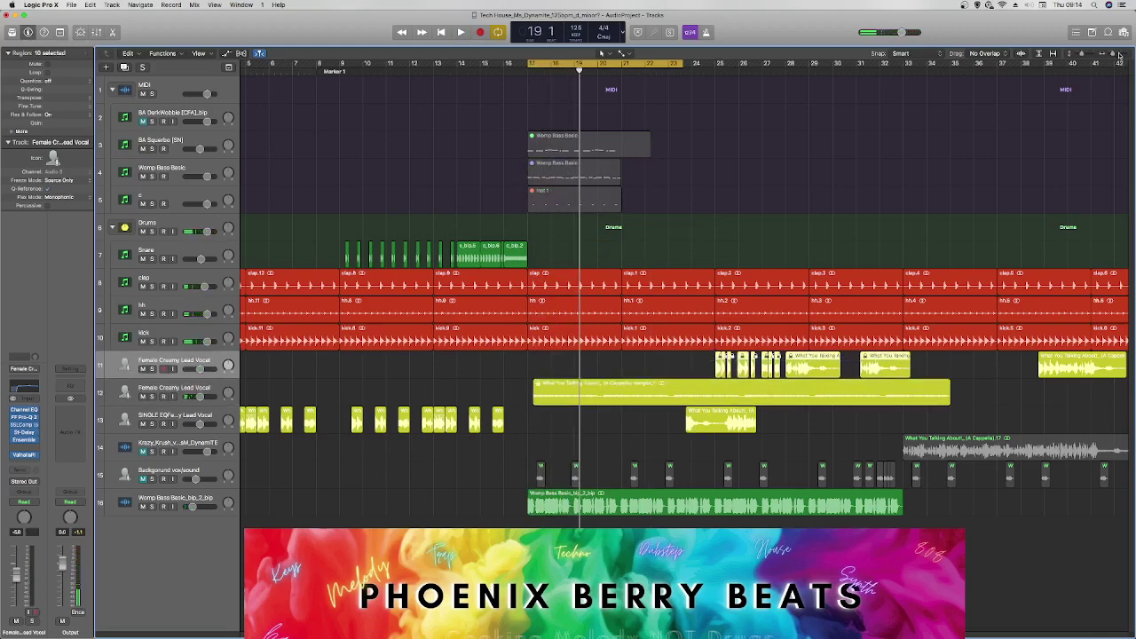
left_click_drag(1112, 56, 1108, 58)
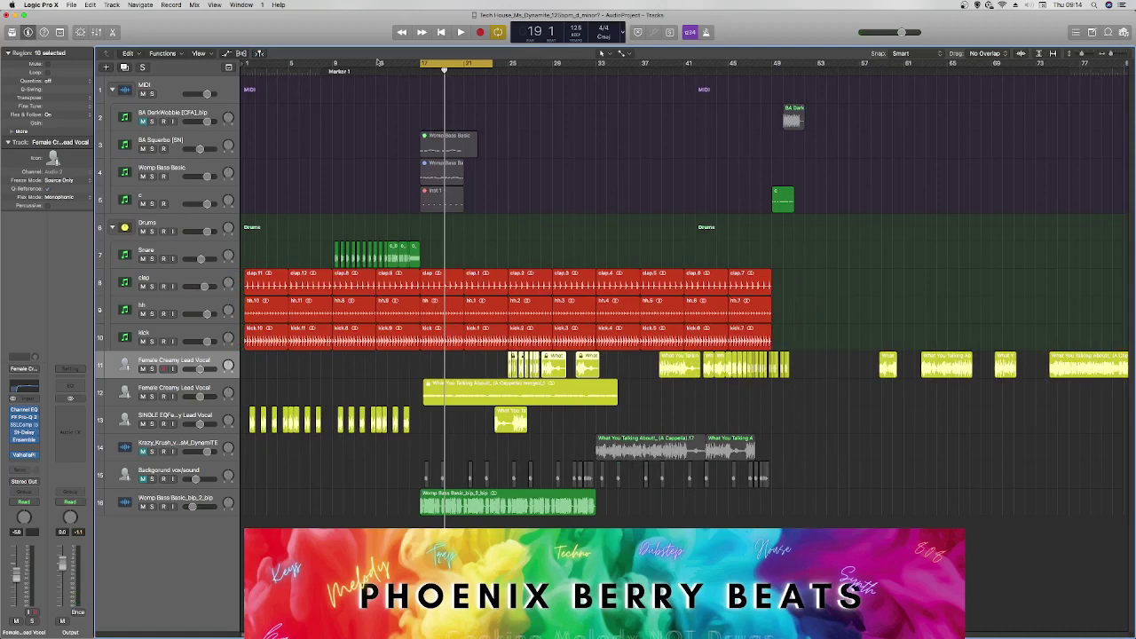
left_click_drag(370, 67, 512, 71)
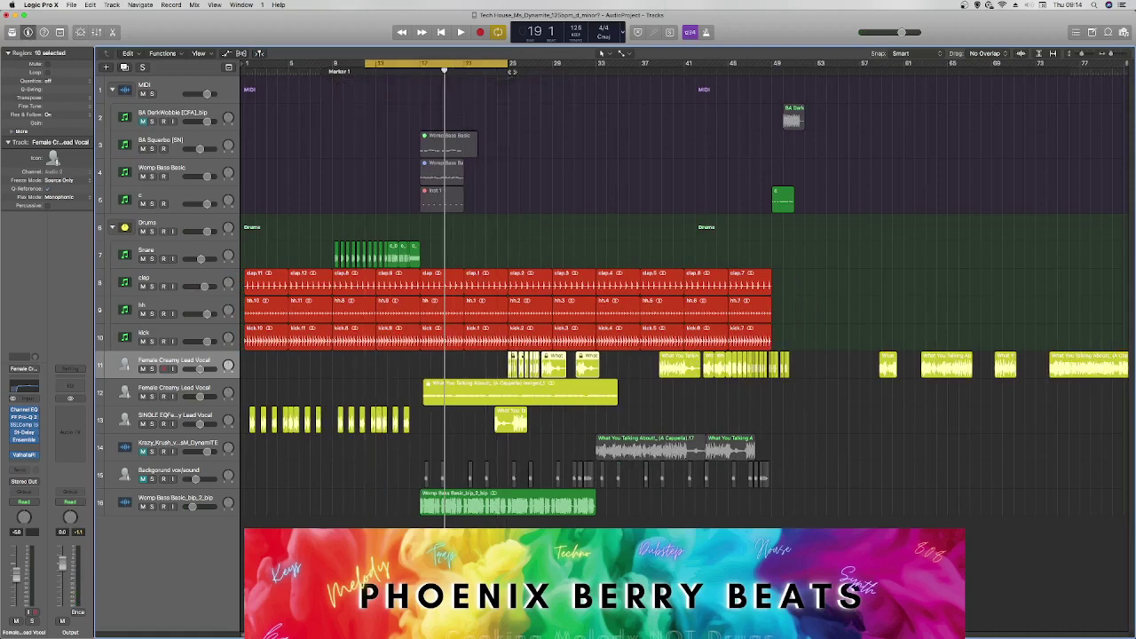
Audition the cycled section and lower the duplicate lead vocal track's volume to -11.8 dB.
key("space")
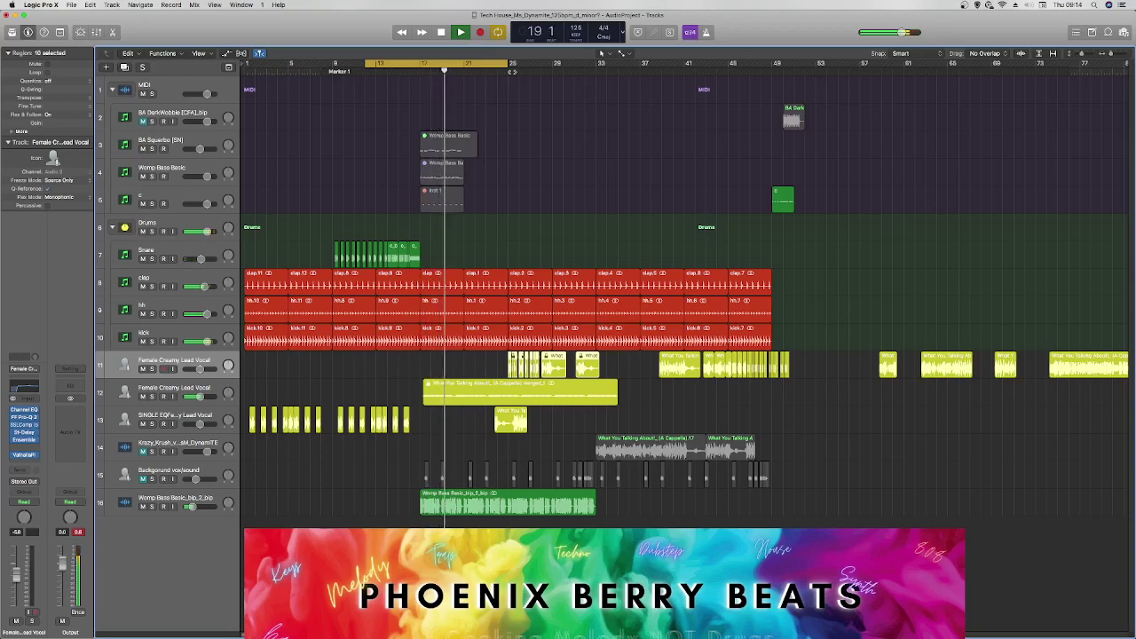
left_click_drag(199, 396, 195, 397)
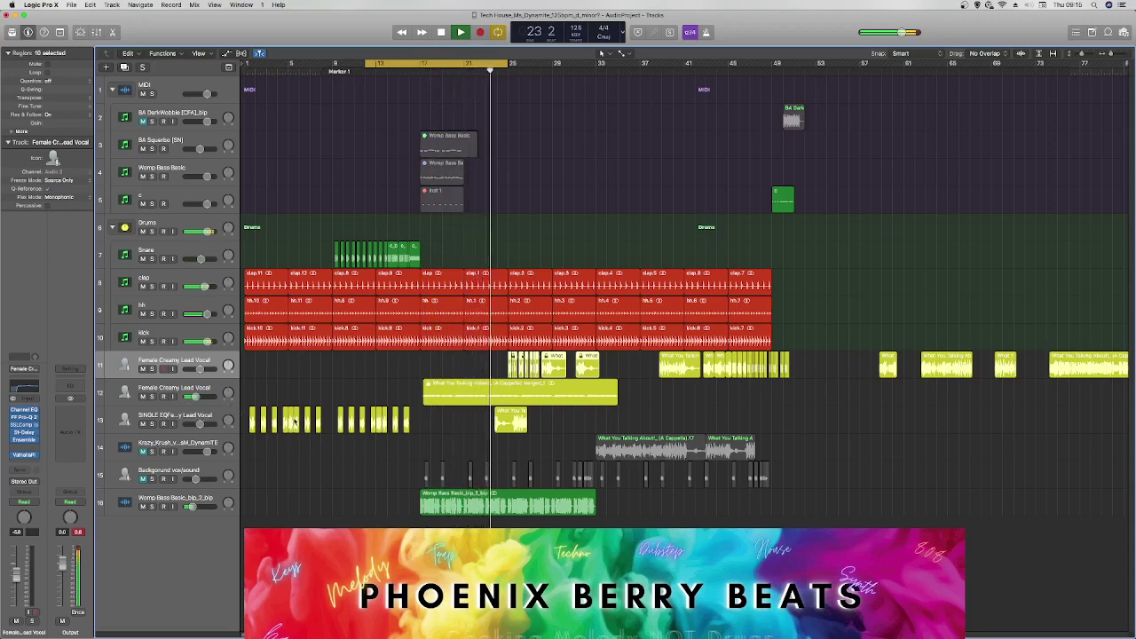
key("space")
Undo the colouring, SMPTE locking and joining of the merged vocal region on the duplicate track.
key("Down")
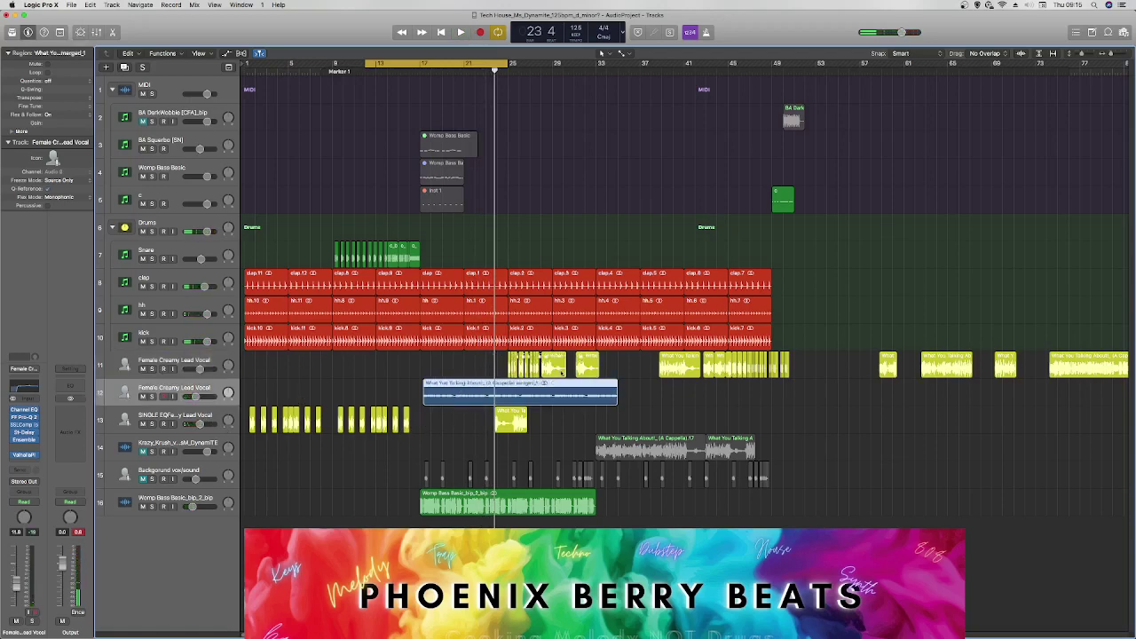
left_click(650, 403)
key("super+z")
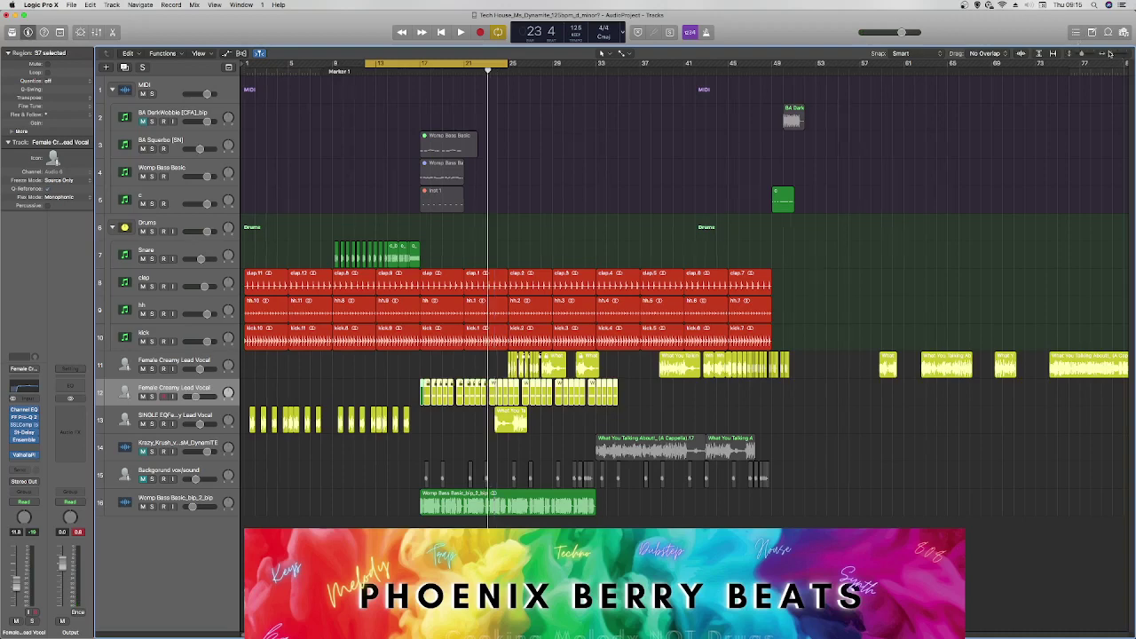
Set the cycle range from bar 17 to bar 26 and audition the separate vocal pieces.
left_click_drag(1113, 55, 1118, 55)
key("space")
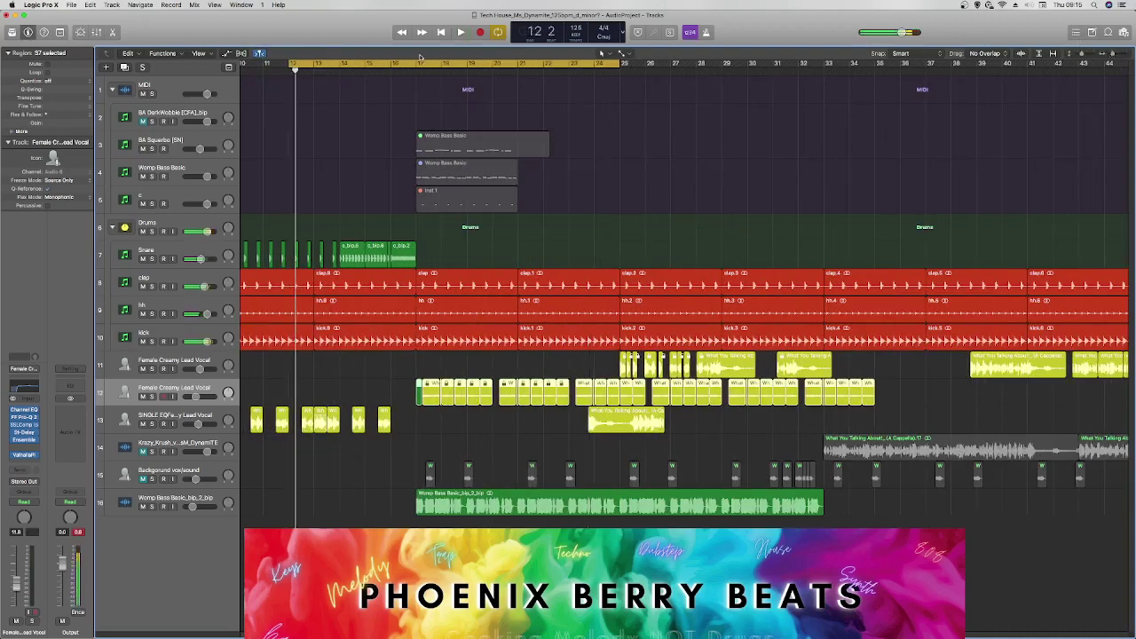
left_click(416, 63)
left_click_drag(416, 63, 645, 63)
key("space")
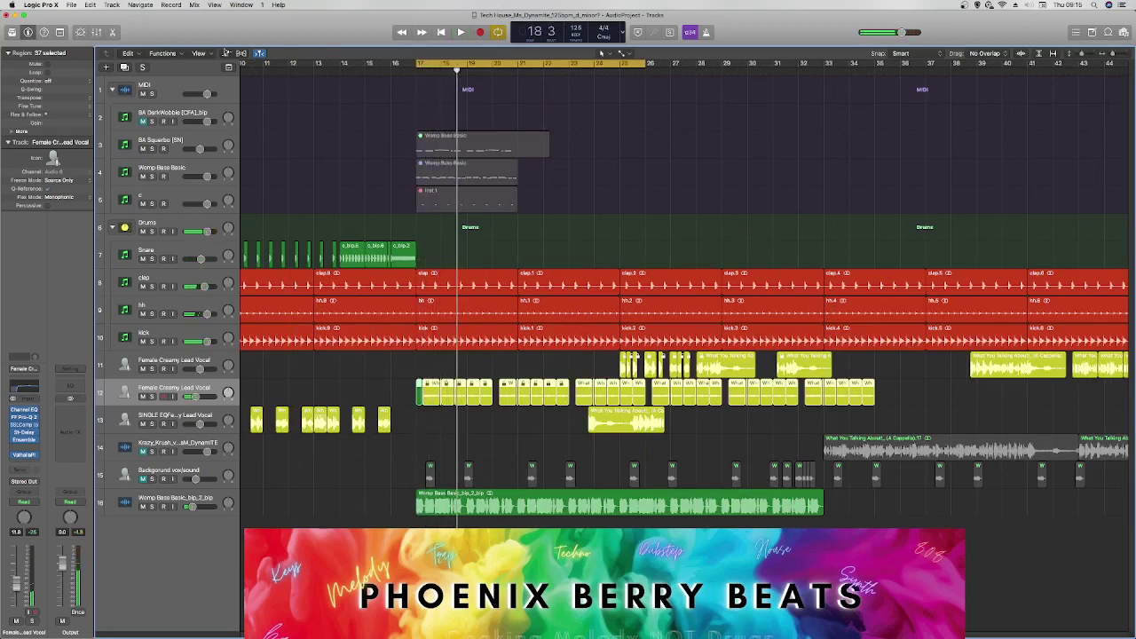
Show automation and shape the duplicate vocal's first phrase from bar 17, dropping the volume to -28.2 dB and ramping back to -11.8 dB.
left_click(225, 52)
left_click(463, 462)
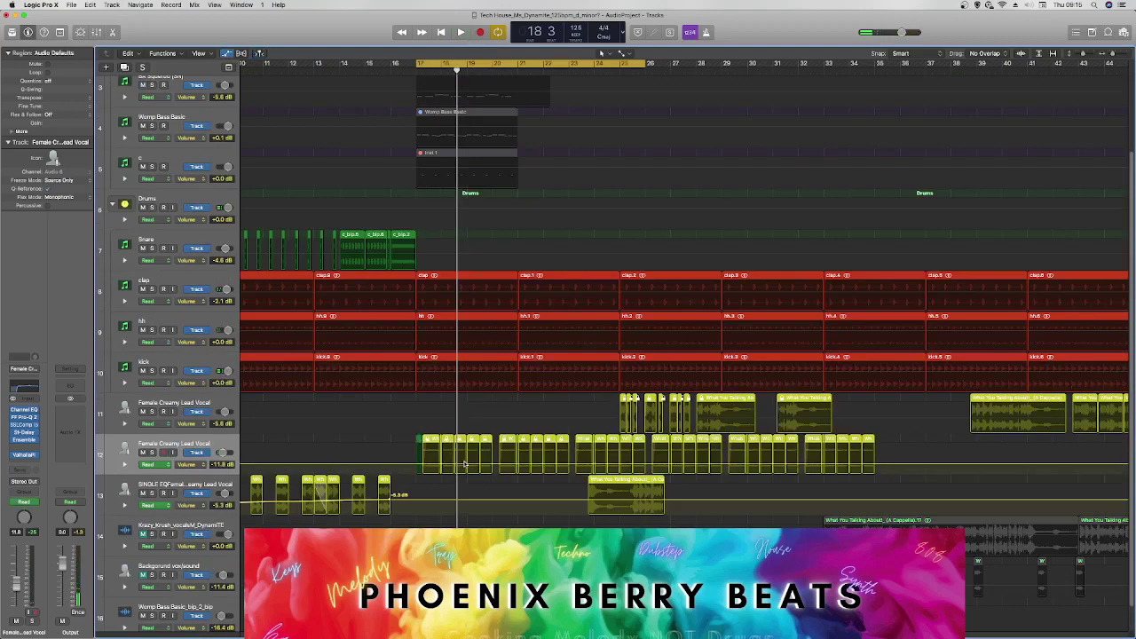
key("space")
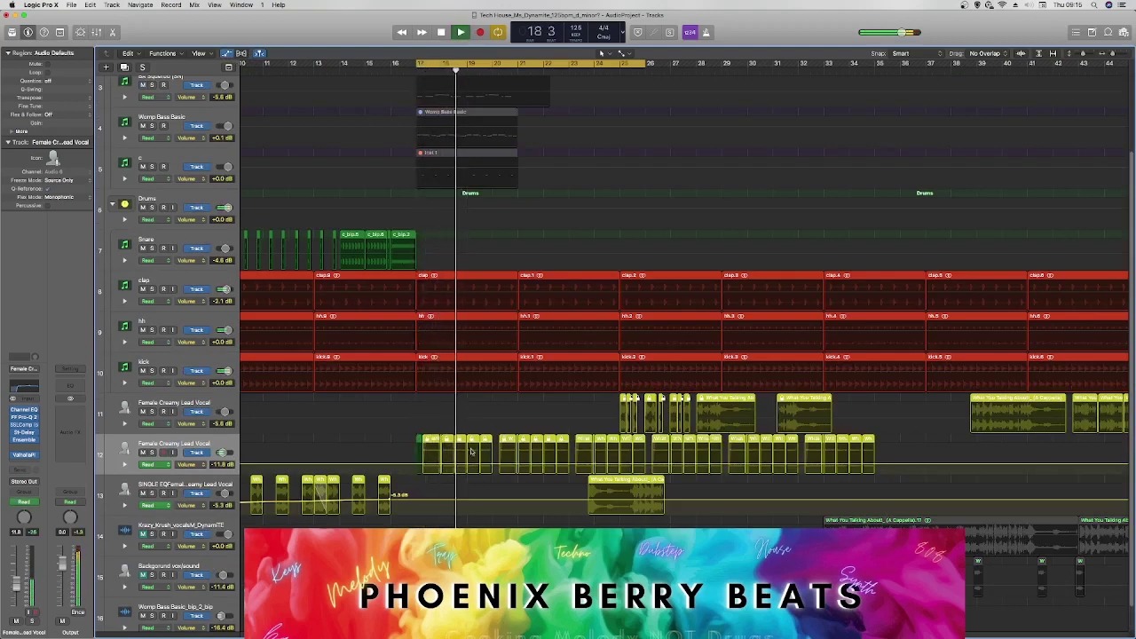
key("space")
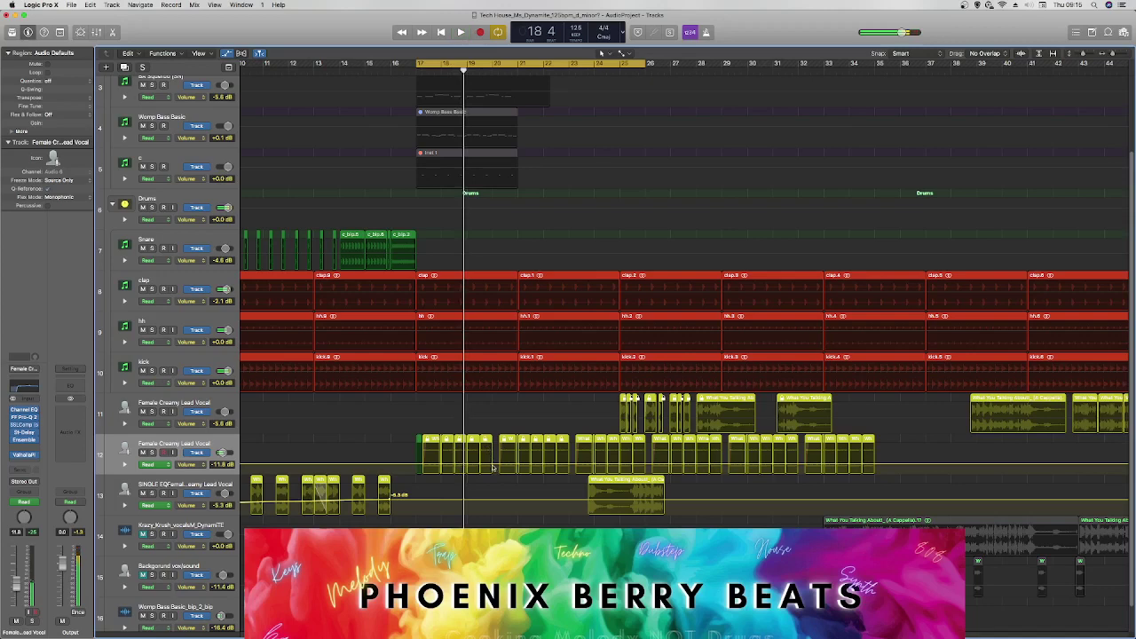
left_click(417, 465)
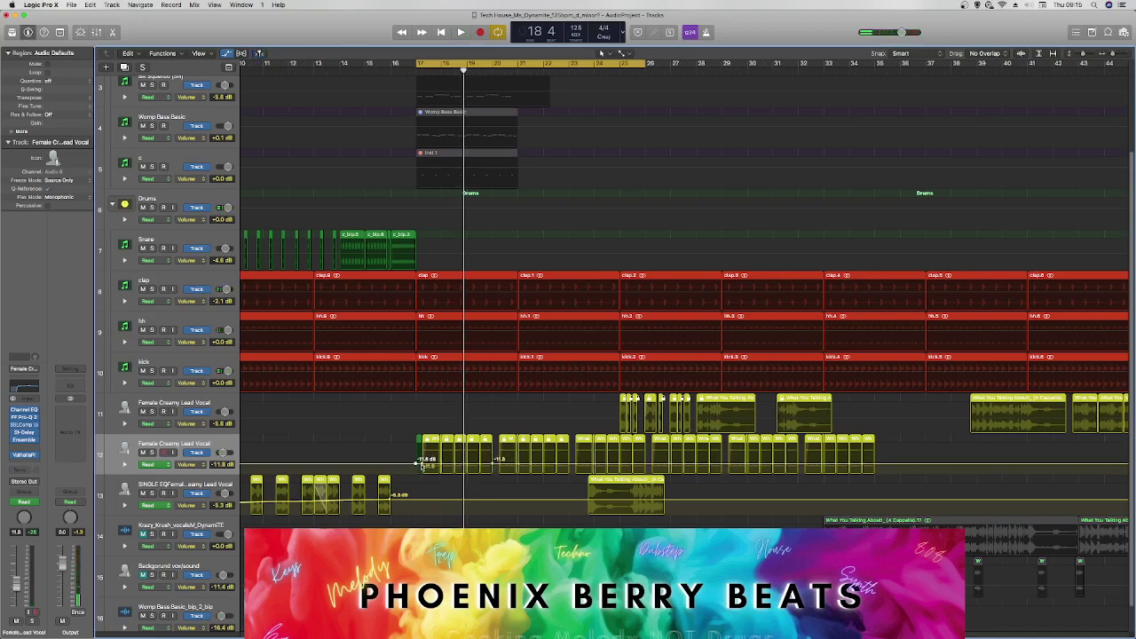
left_click_drag(423, 464, 423, 473)
key("space")
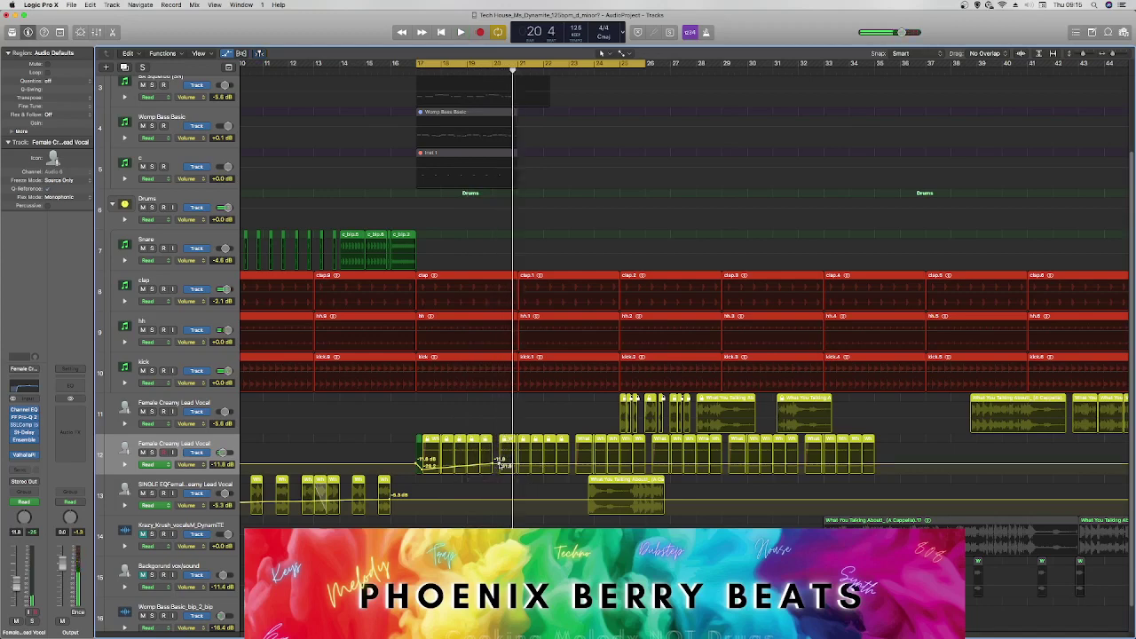
Automate the duplicate vocal's second phrase from bar 20, dropping the volume to -28.2 dB and ramping up to -11.8 dB by bar 23.
left_click_drag(501, 465, 499, 466)
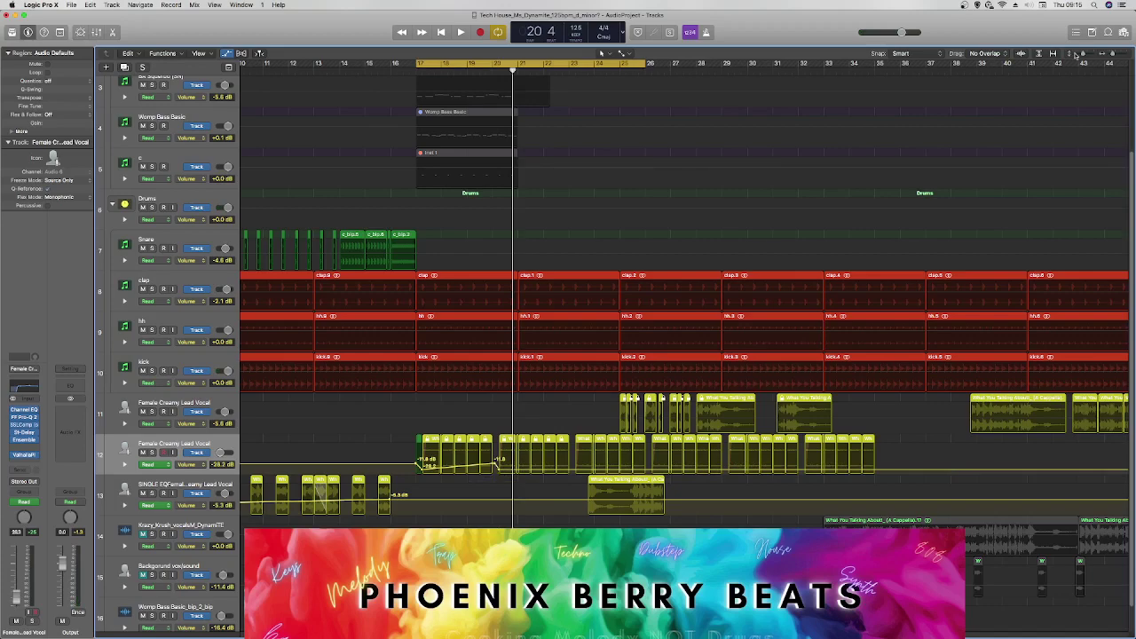
left_click_drag(1081, 54, 1084, 54)
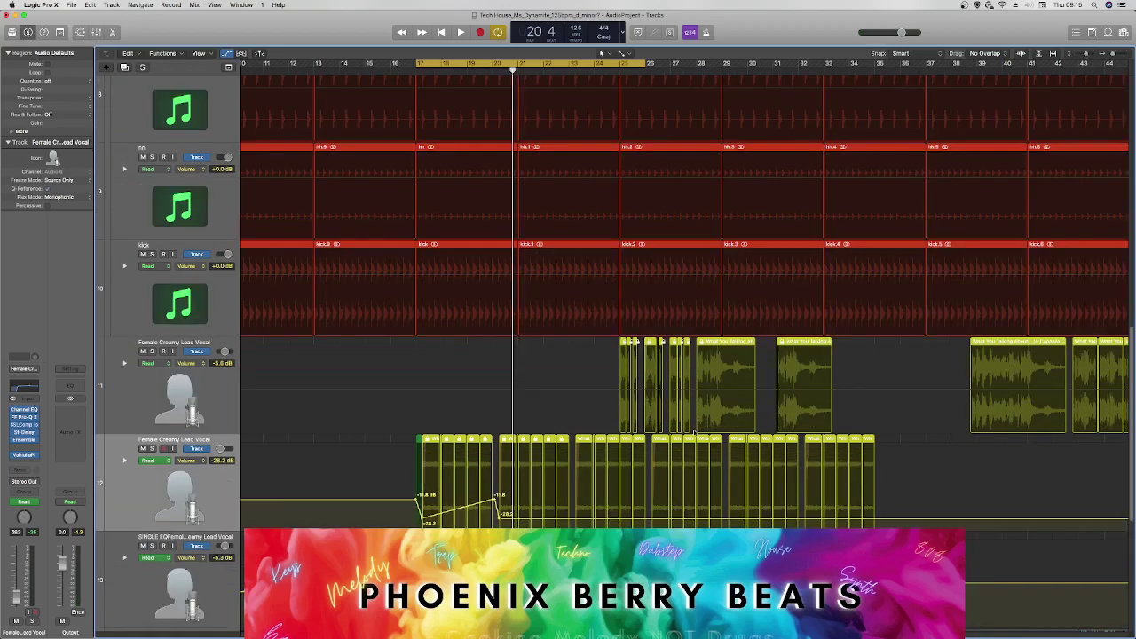
key("space")
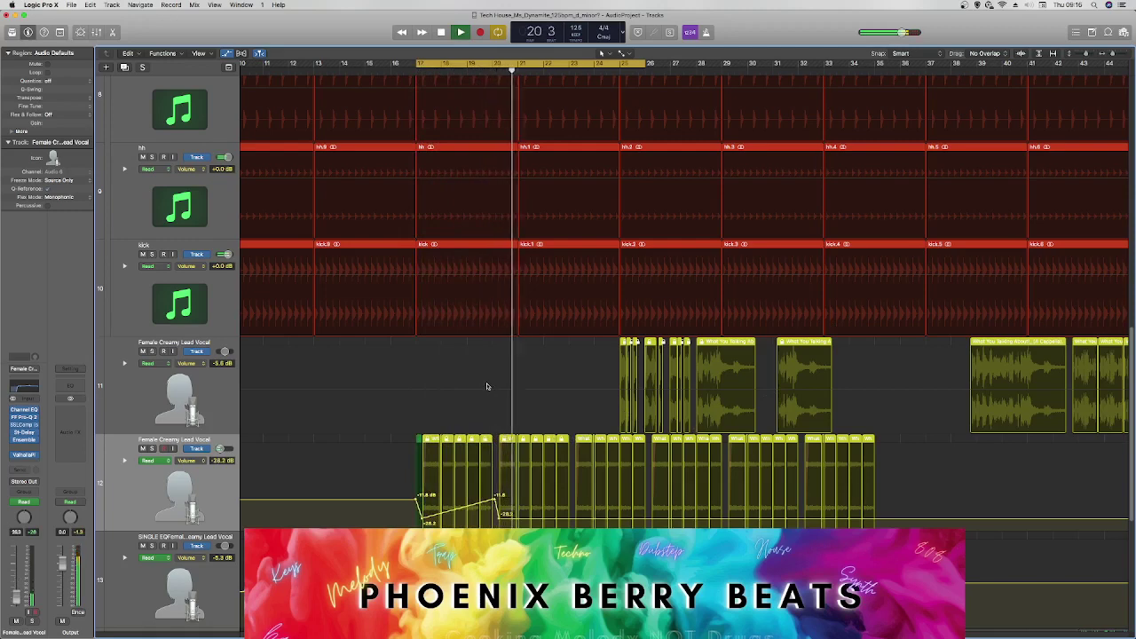
key("space")
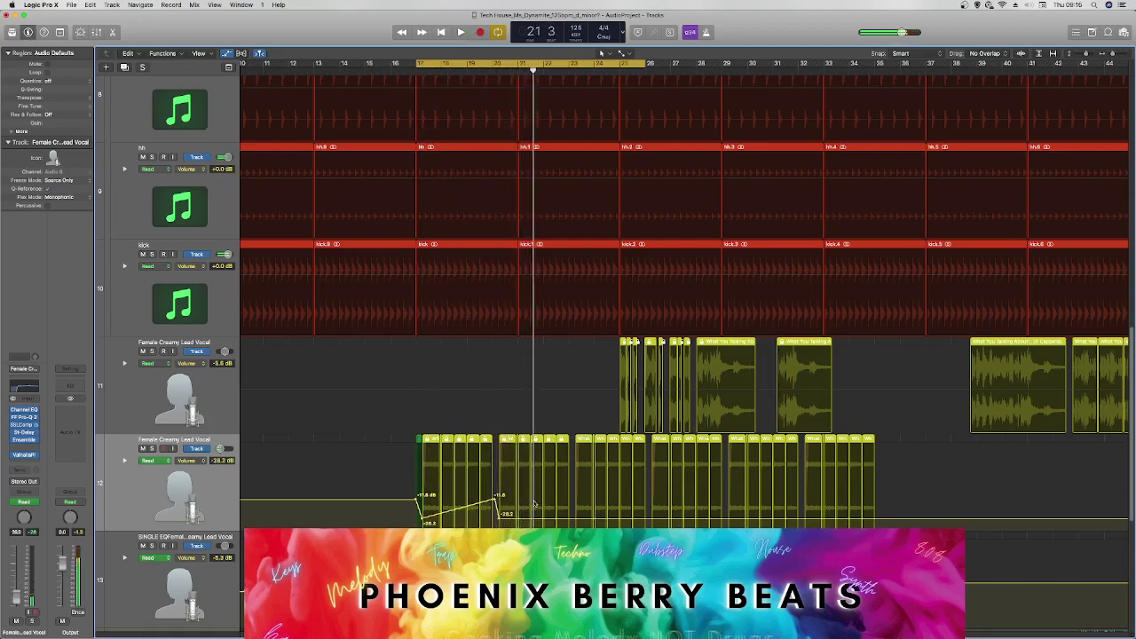
left_click_drag(569, 522, 574, 498)
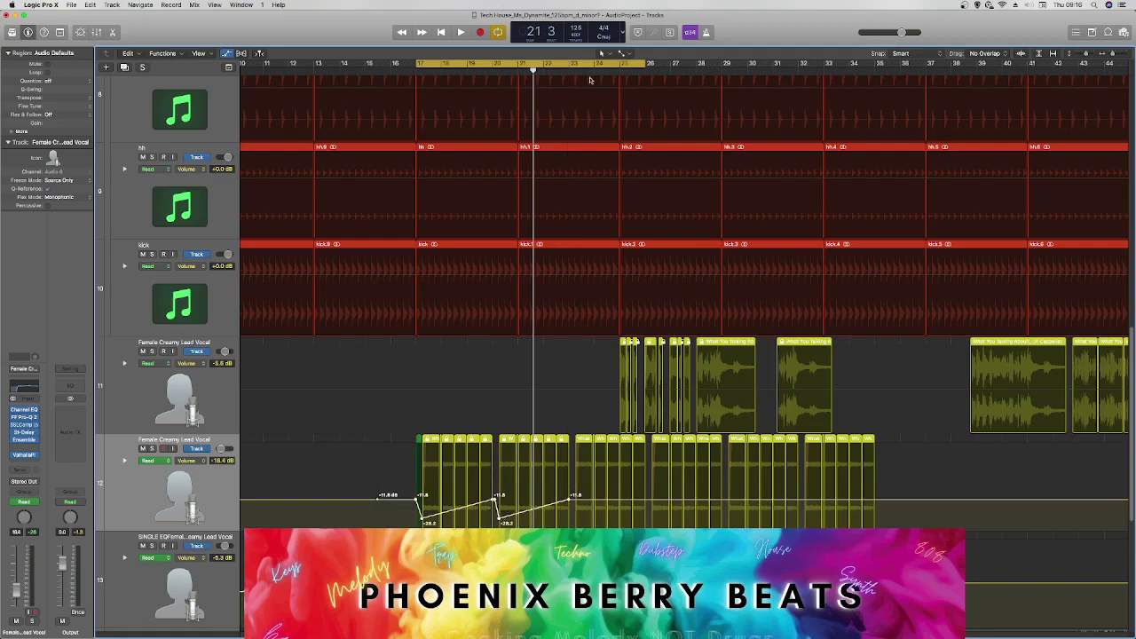
Paste the two-phrase volume ramps twice over the remaining vocal phrases up to about bar 35, and hide the automation.
left_click_drag(582, 71, 574, 74)
key("super+v")
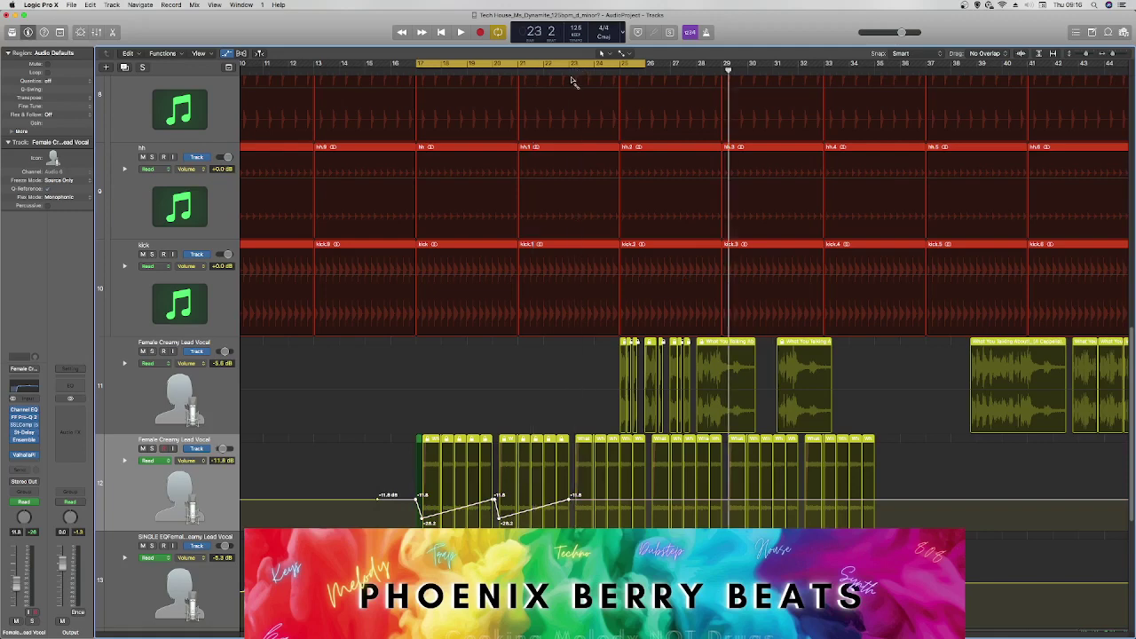
key("super+v")
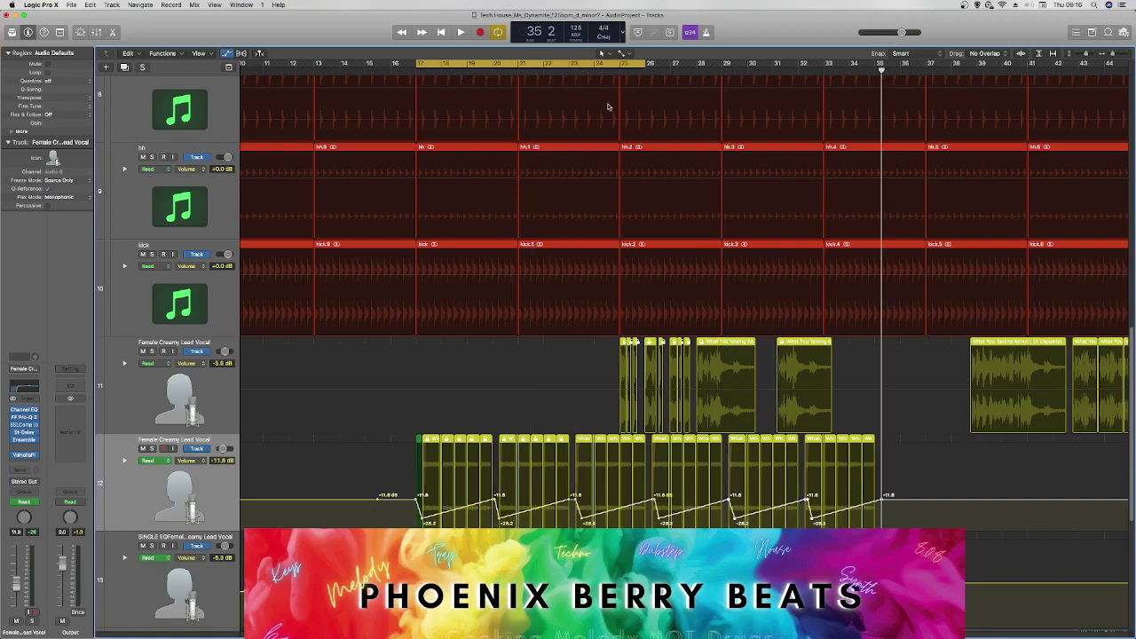
left_click(229, 54)
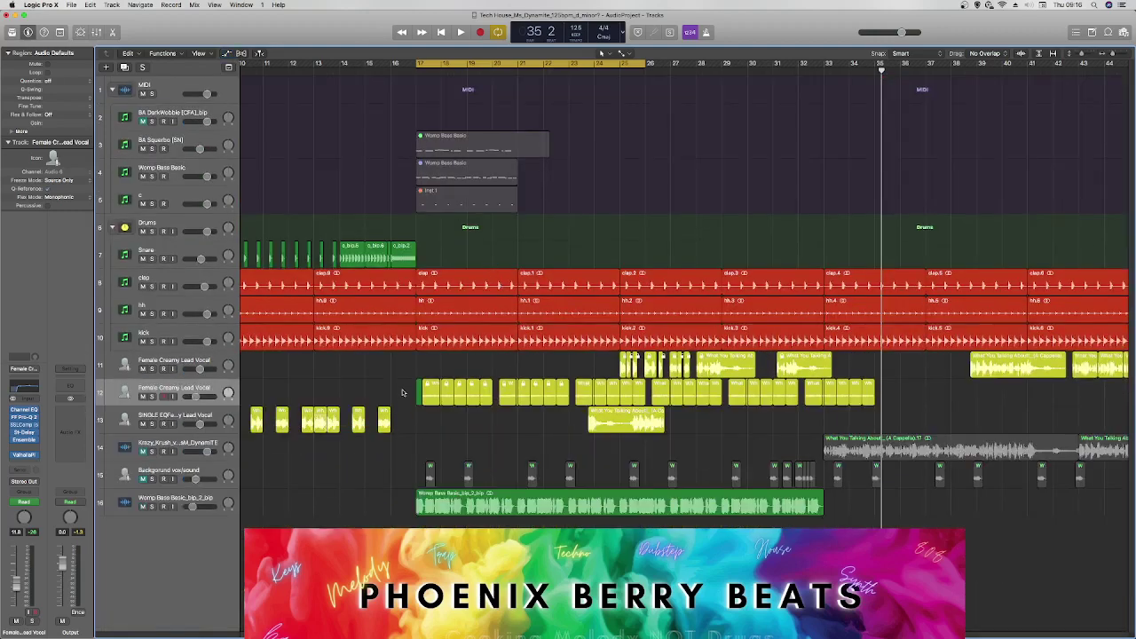
Select all vocal pieces on the duplicate track and insert a Gain plug-in on its channel.
left_click_drag(403, 392, 898, 407)
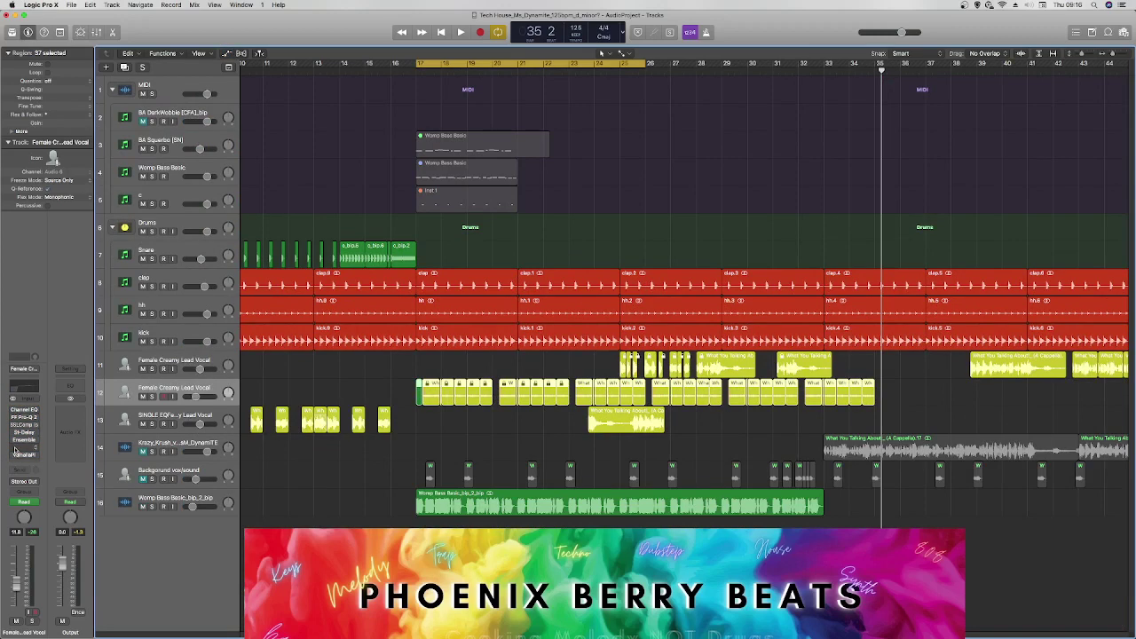
left_click(15, 450)
mouse_move(67, 598)
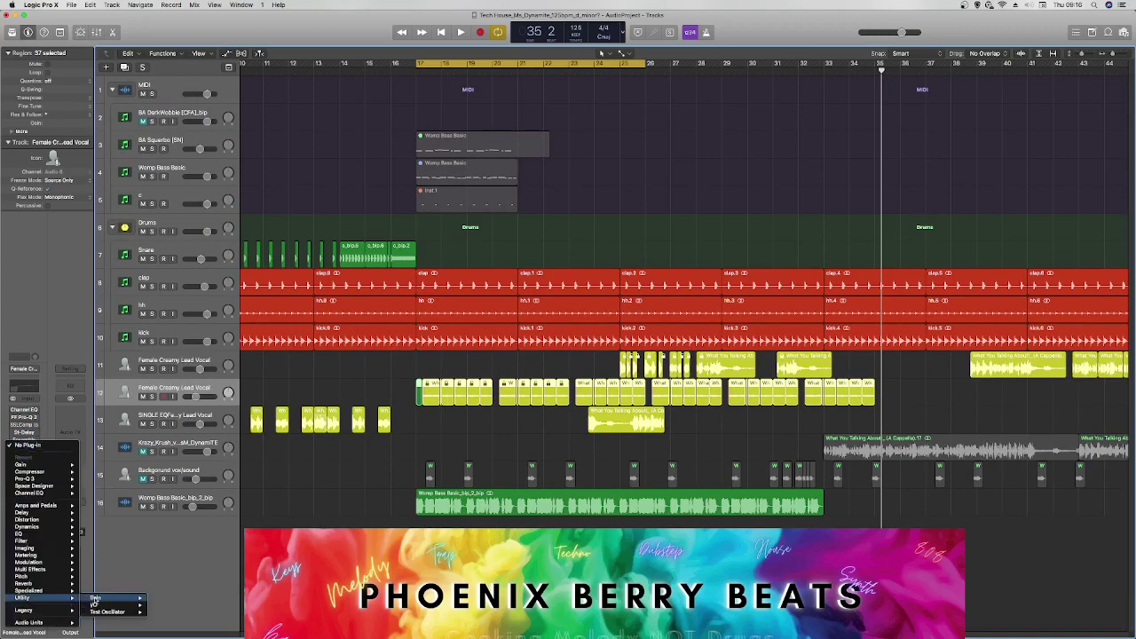
left_click(114, 600)
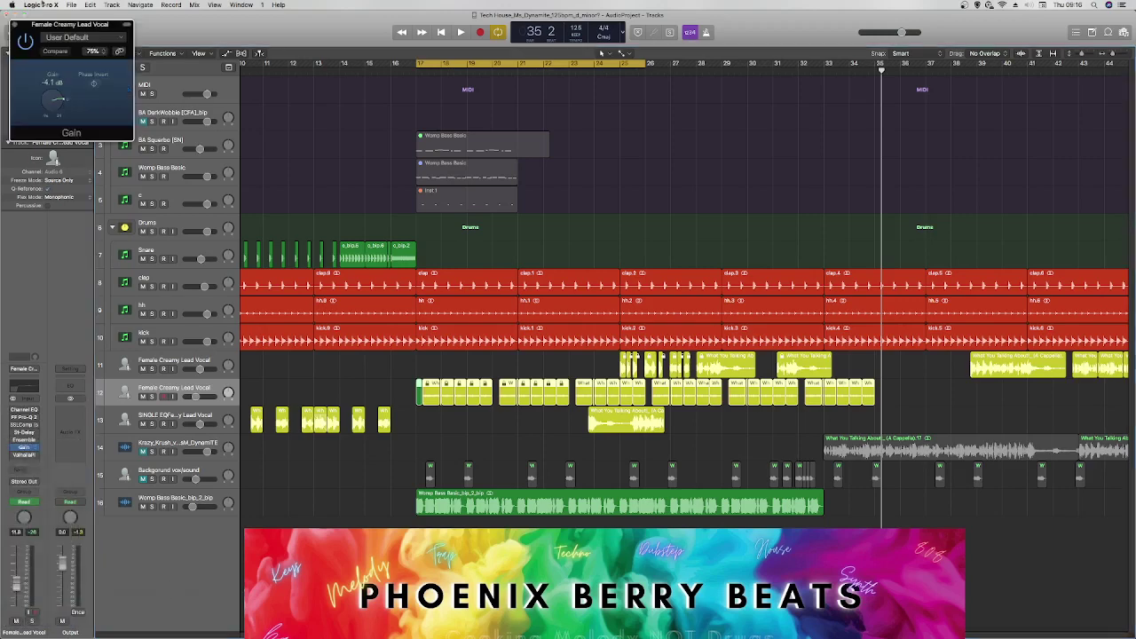
left_click(15, 25)
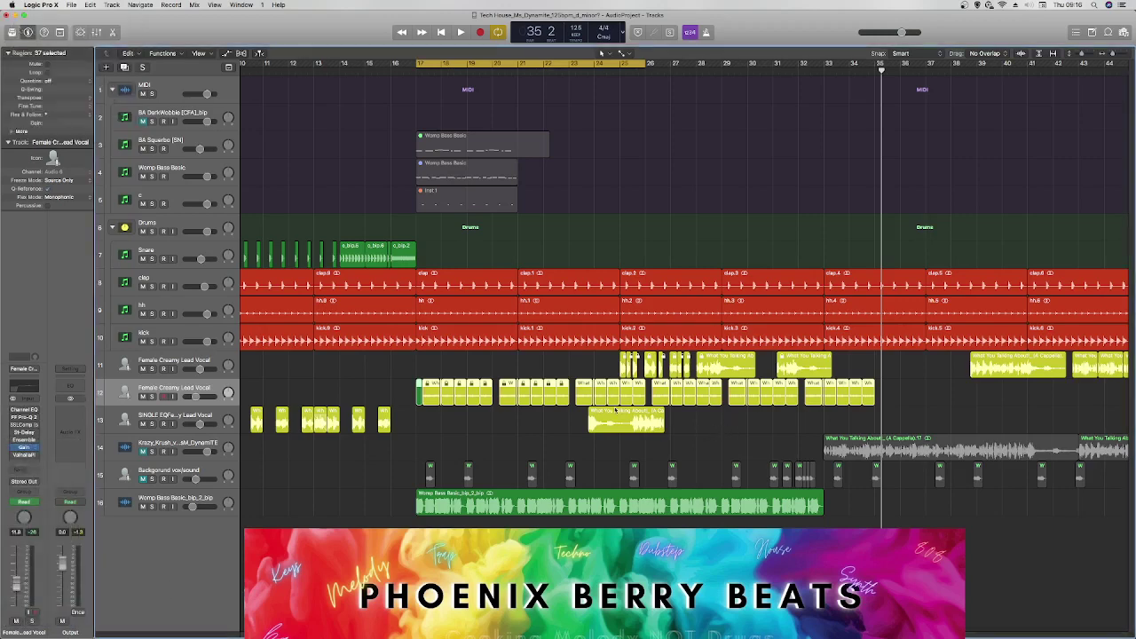
Bounce the selected vocal pieces in place to a new track, leaving the source and normalizing with overload protection only.
right_click(817, 394)
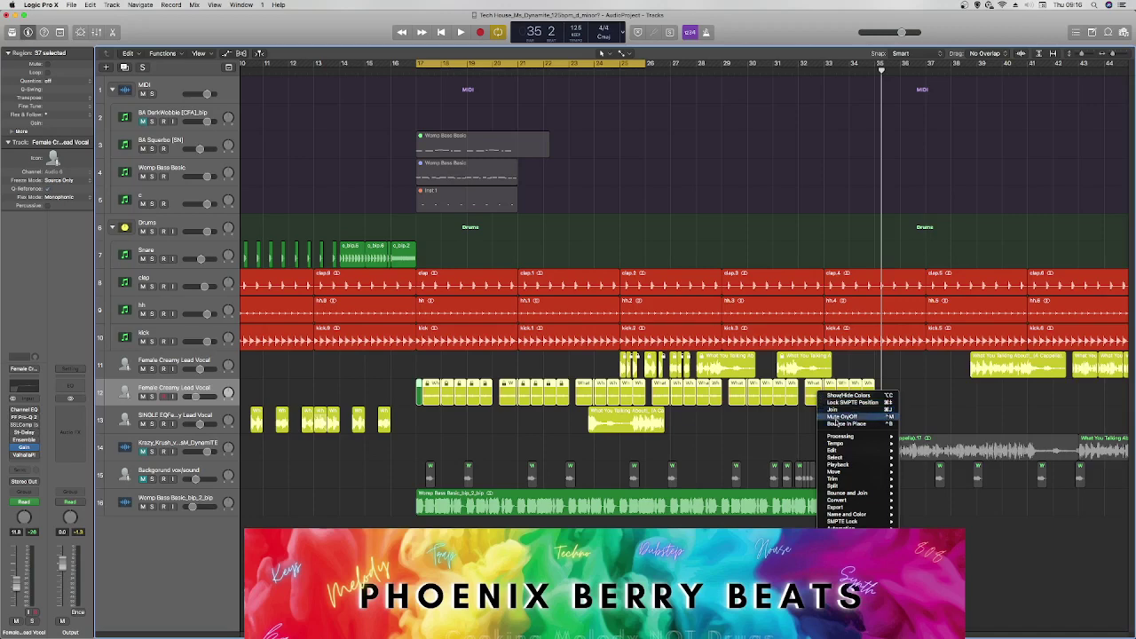
left_click(838, 424)
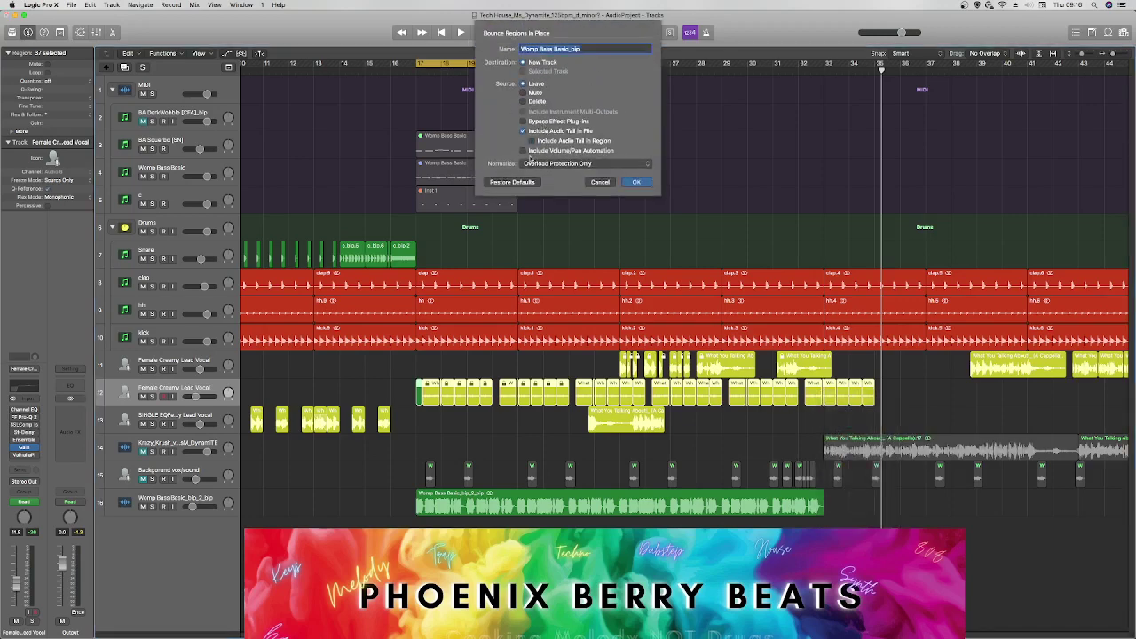
left_click(636, 181)
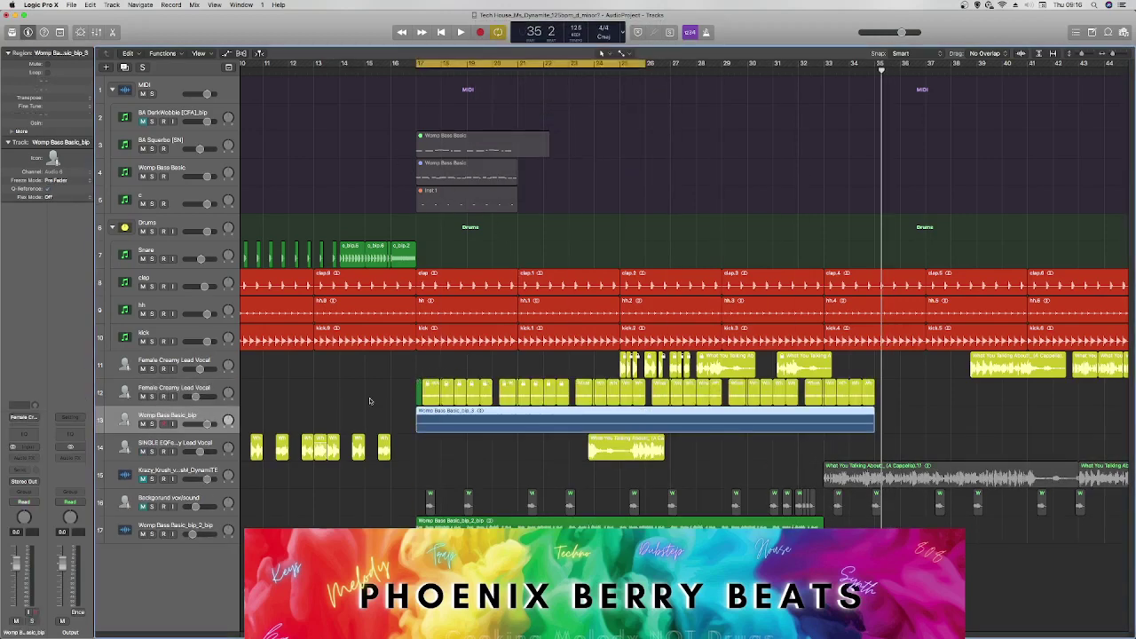
Colour the bounced vocal region yellow like the other vocals.
right_click(531, 431)
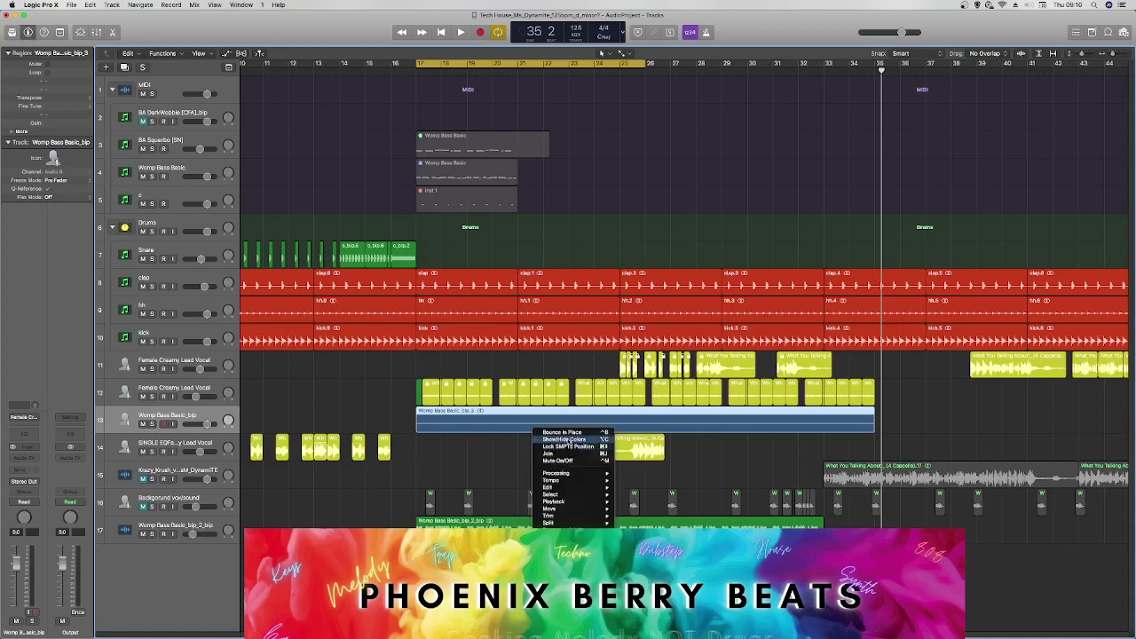
left_click(564, 440)
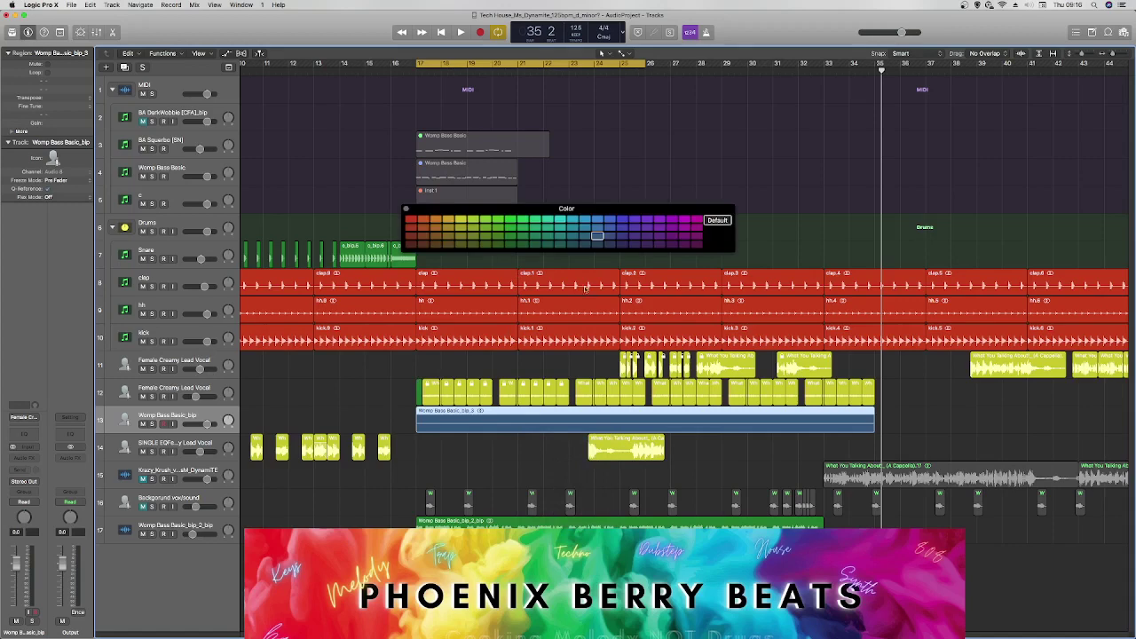
left_click(460, 221)
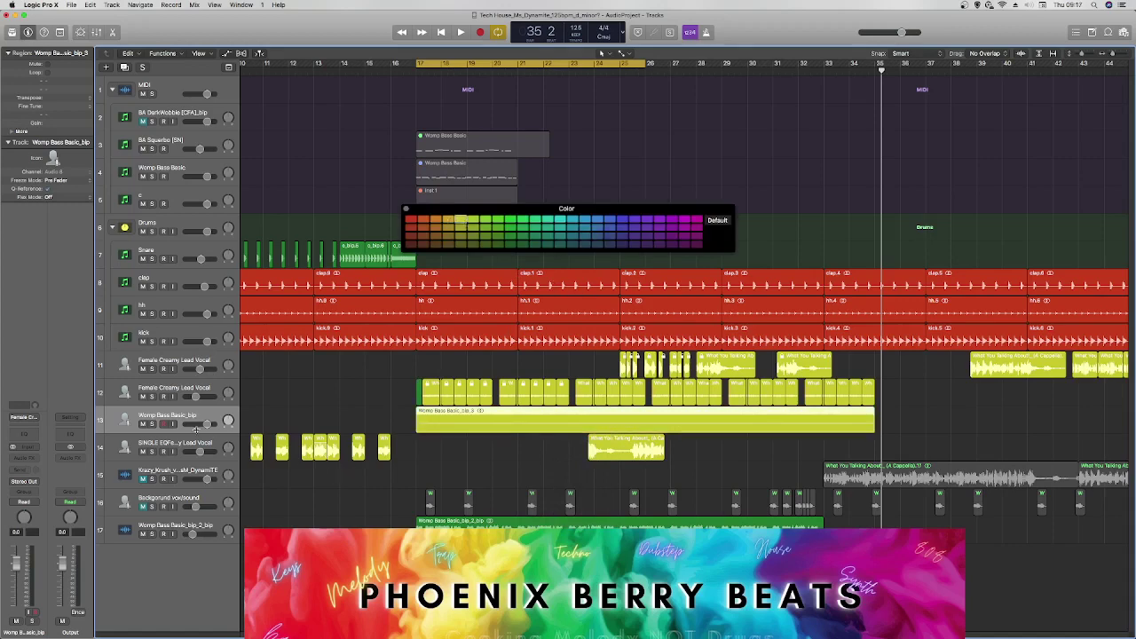
Solo and audition the bounced vocal track, and undo the region's yellow colouring.
left_click(151, 424)
key("space")
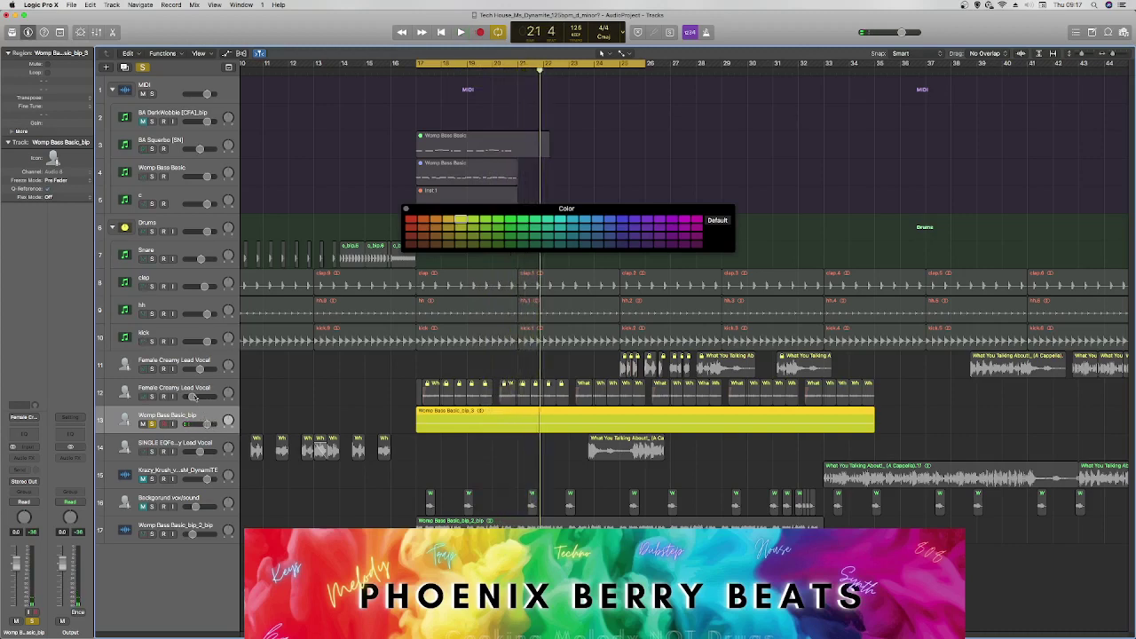
key("super+z")
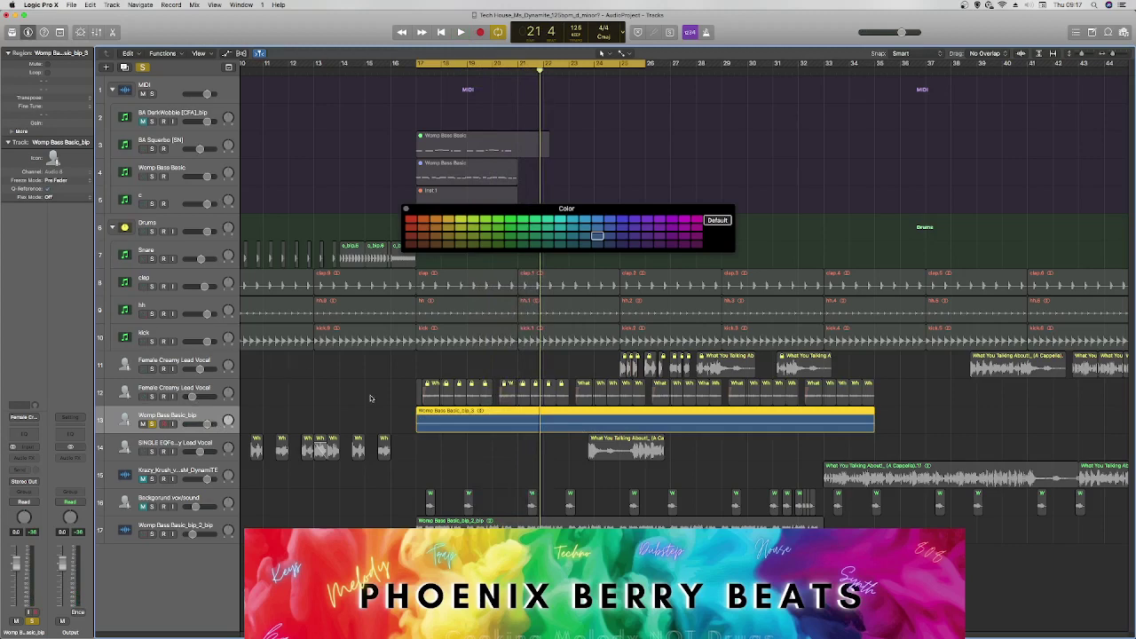
Undo the bounce in place of the chopped lead vocal, restoring the original vocal pieces.
key("super+z")
key("super+z")
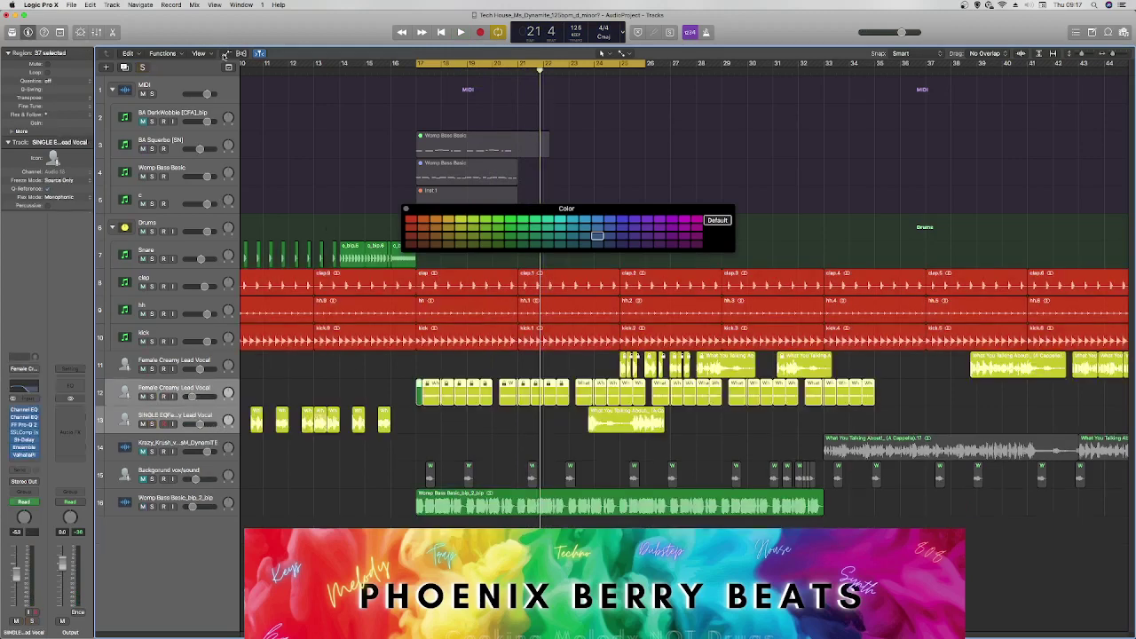
Raise the first dip in the chopped vocal's volume automation to about -21.2 dB, auditioning the track in solo.
left_click(225, 54)
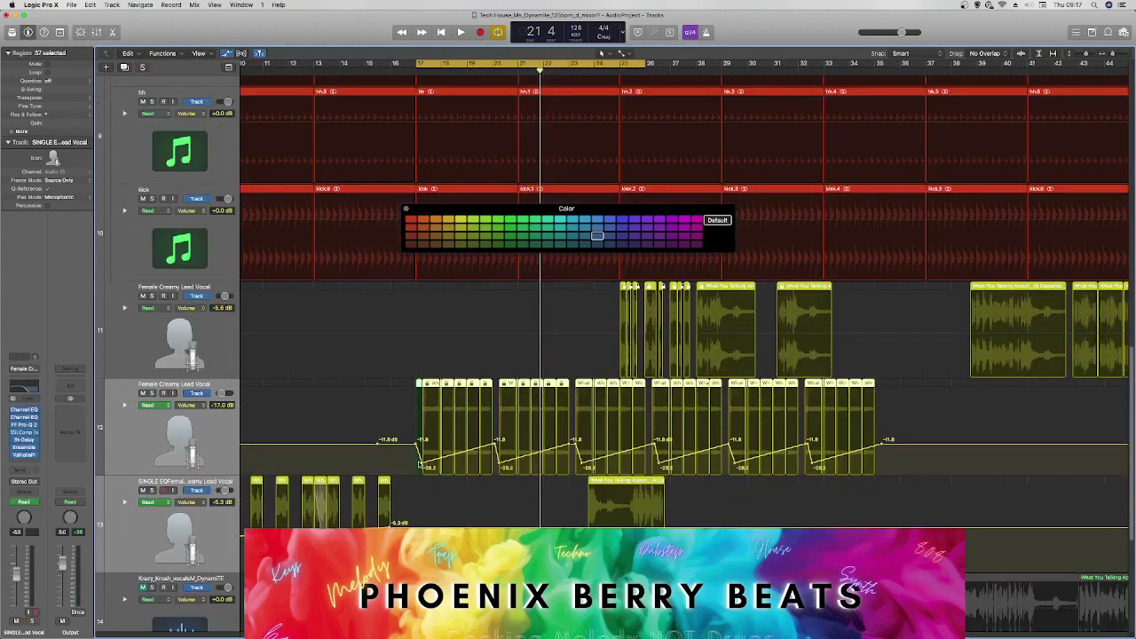
left_click_drag(422, 466, 422, 458)
key("space")
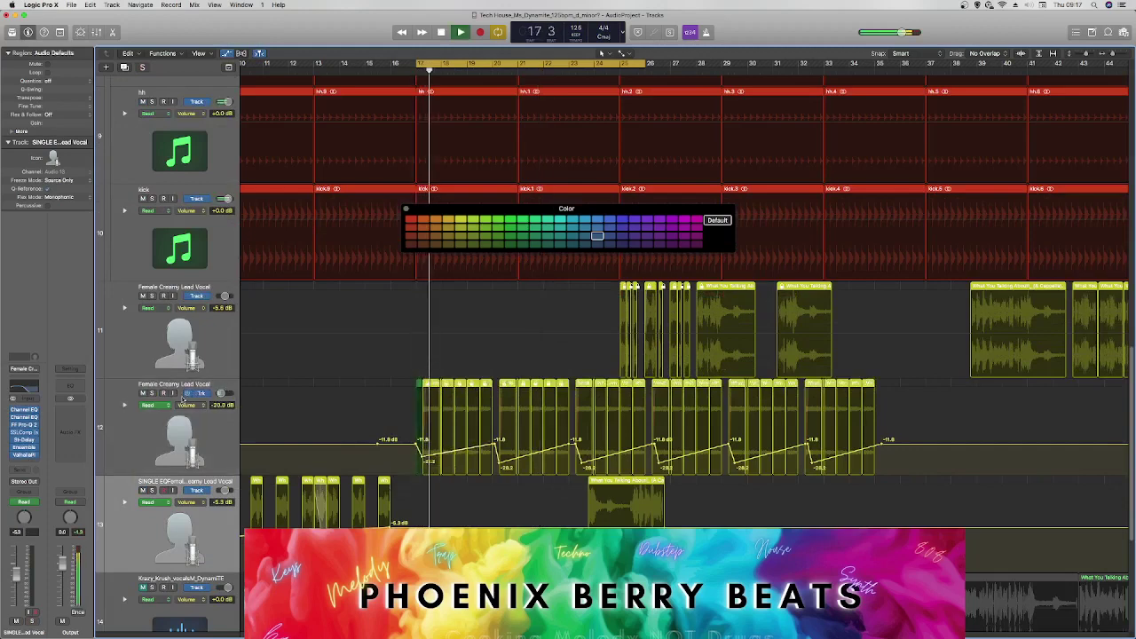
key("s")
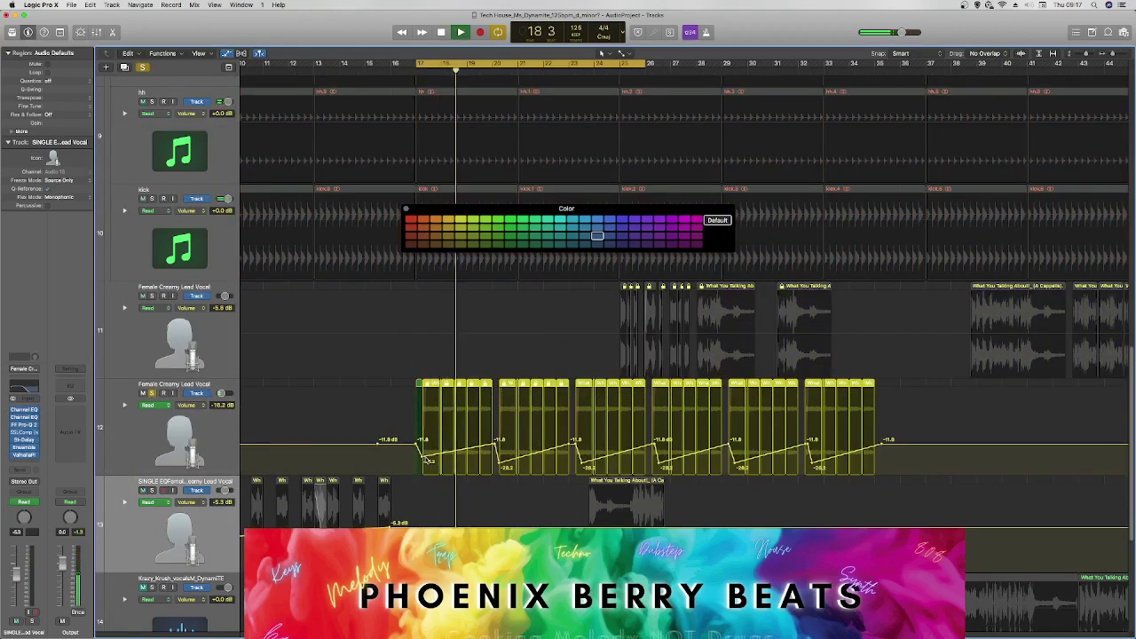
left_click_drag(425, 460, 424, 459)
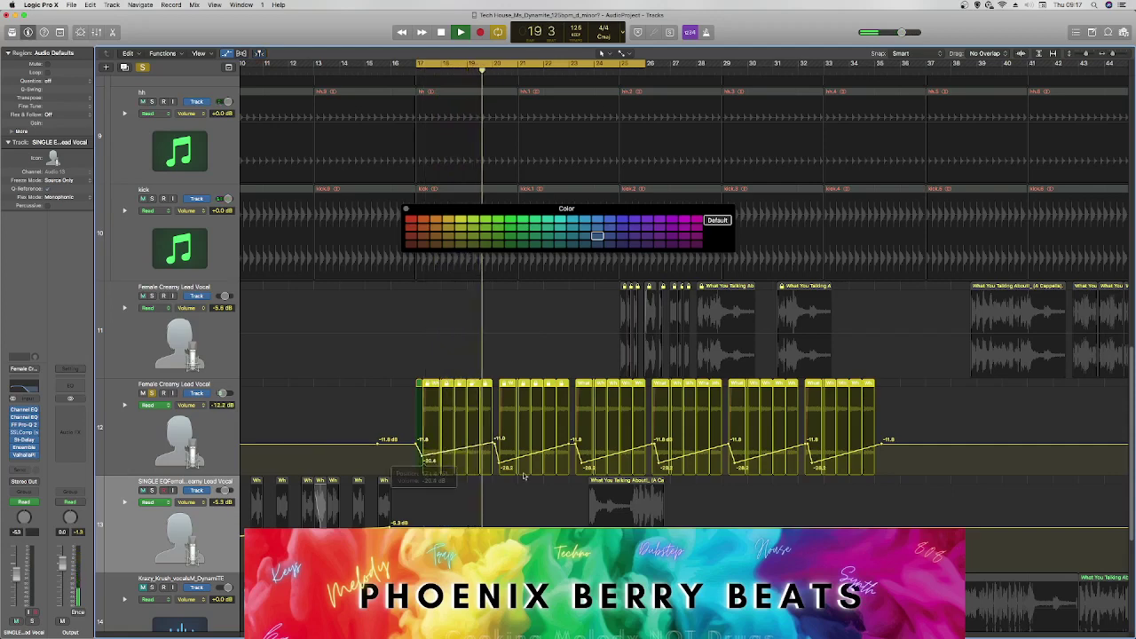
key("super+z")
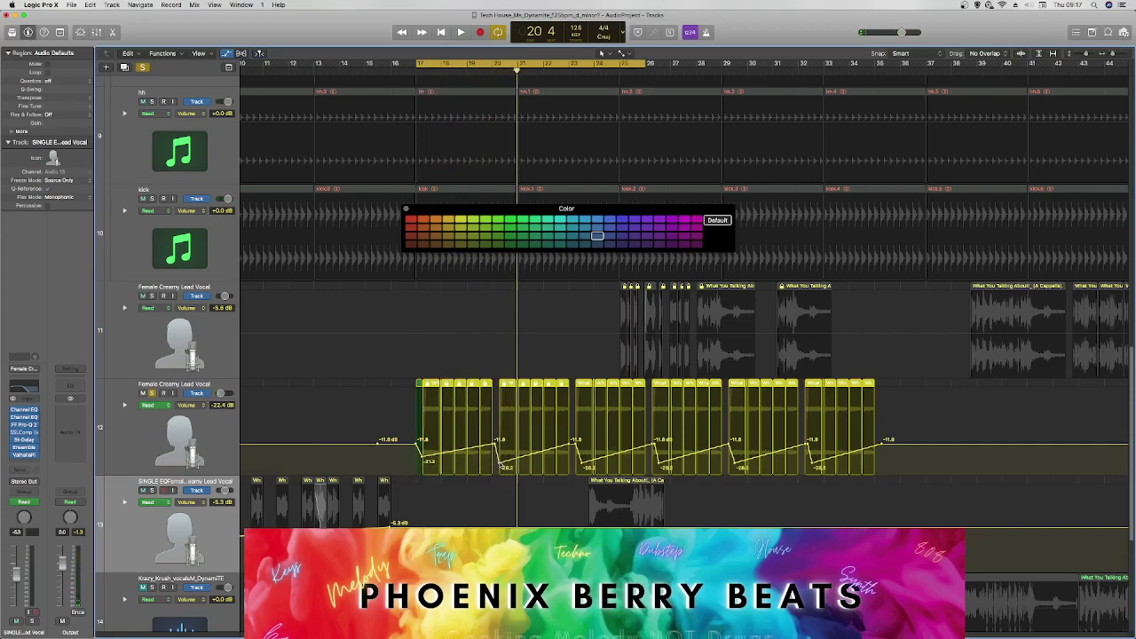
Raise the remaining low points of the chopped vocal's volume automation to about -21.2 dB and hide the automation.
left_click_drag(503, 465, 502, 463)
left_click_drag(577, 465, 578, 461)
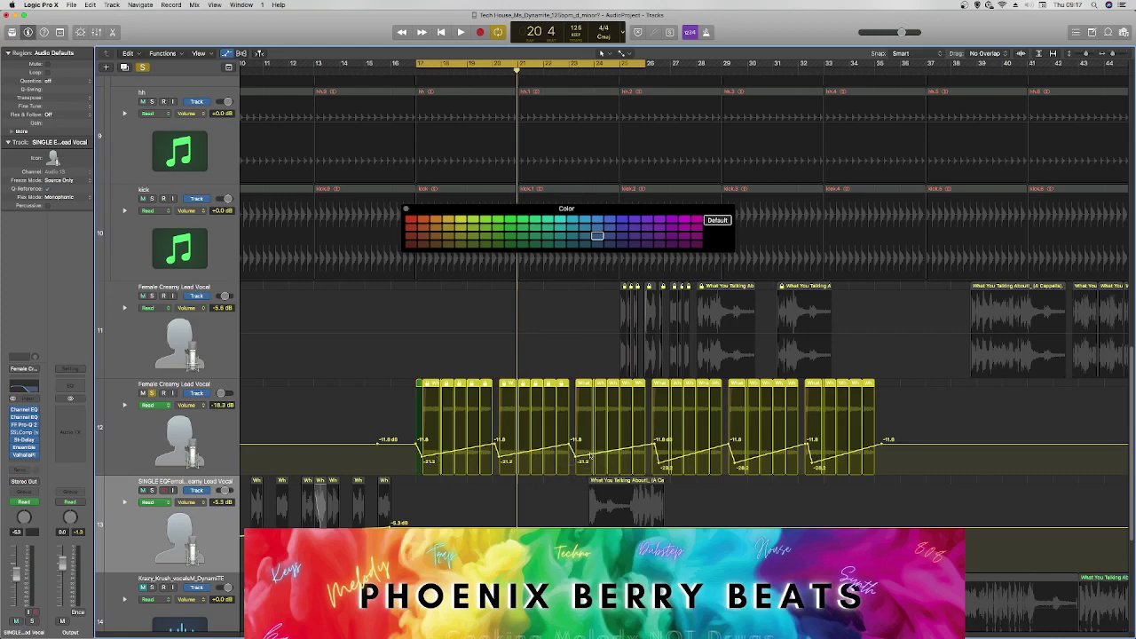
left_click_drag(661, 463, 649, 441)
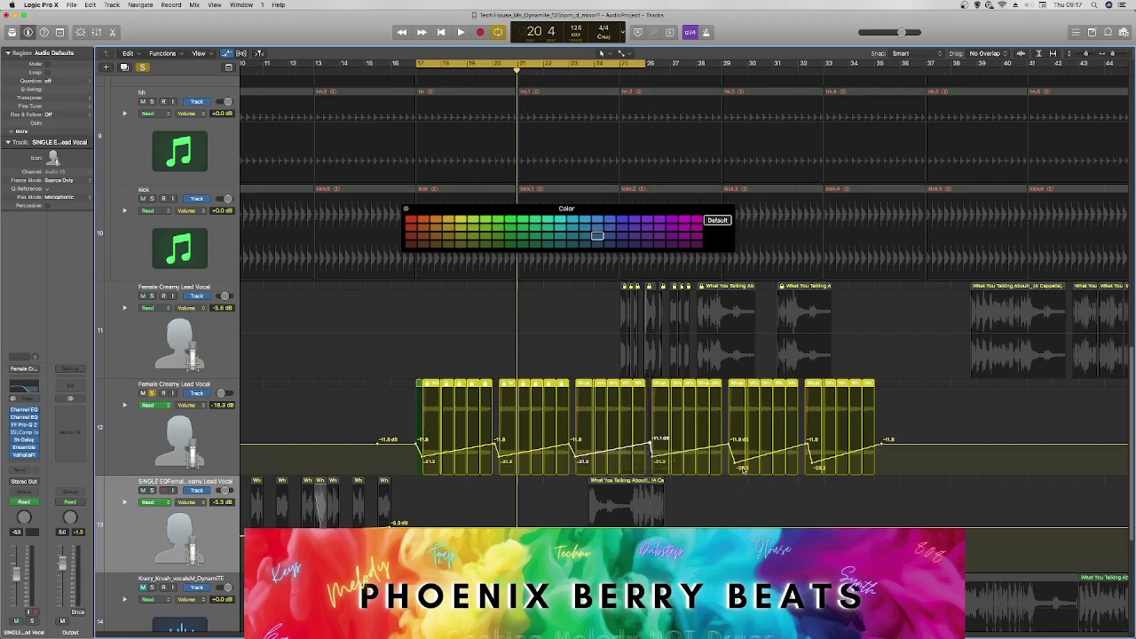
left_click_drag(735, 462, 730, 462)
left_click_drag(815, 465, 807, 460)
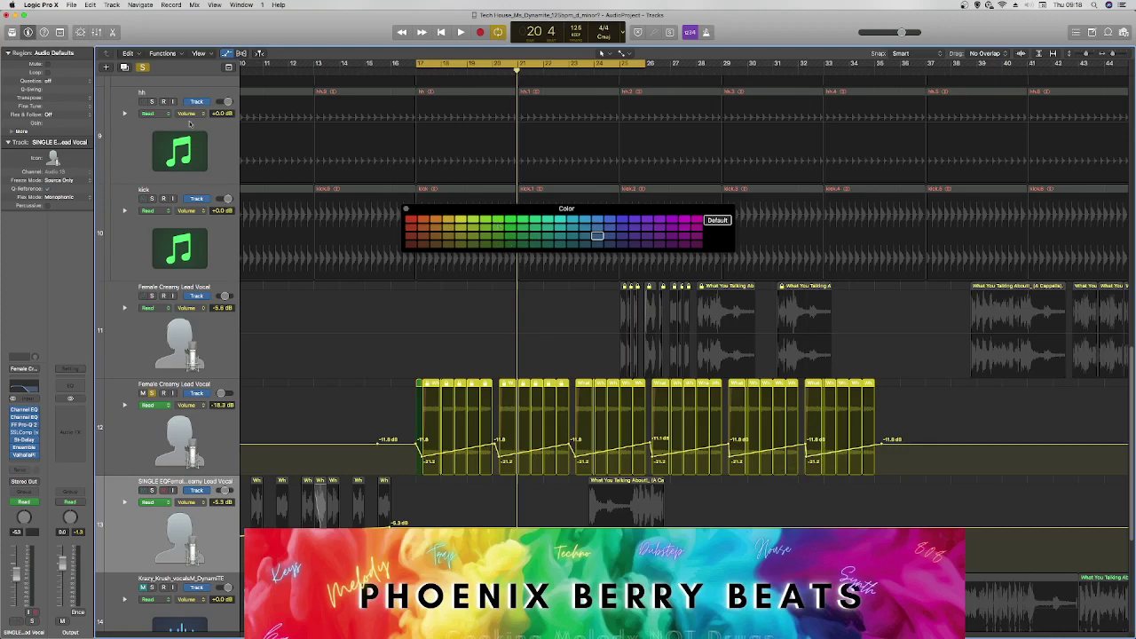
left_click(228, 55)
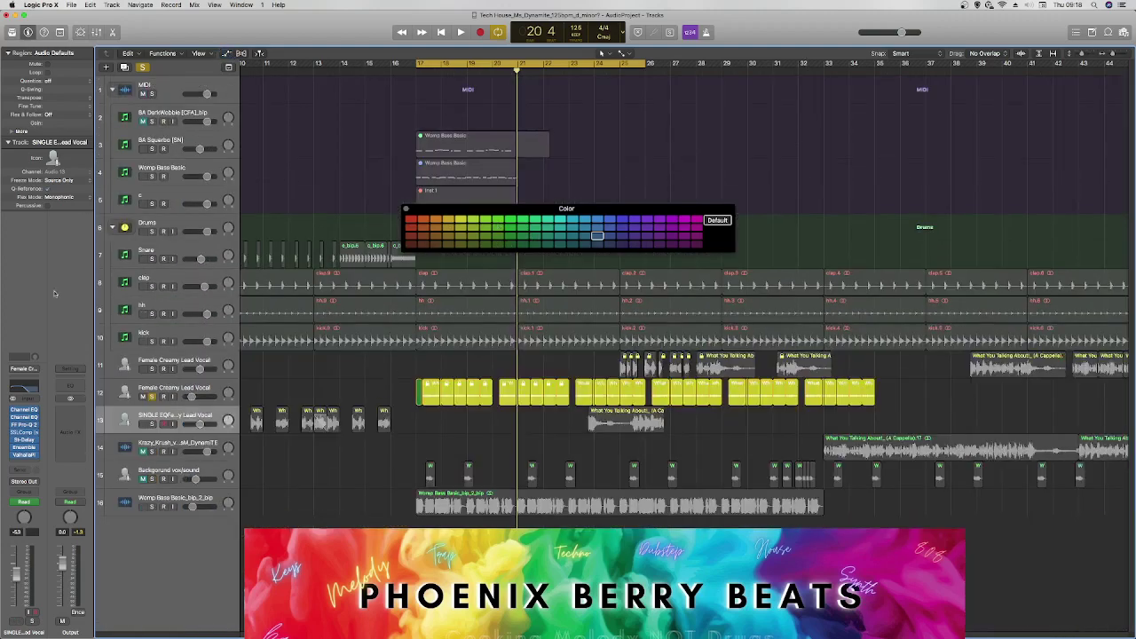
Bypass the effects on the SINGLE EQ Female Creamy Lead Vocal channel and insert a mono-to-stereo Gain plug-in.
left_click(14, 410)
left_click(9, 405)
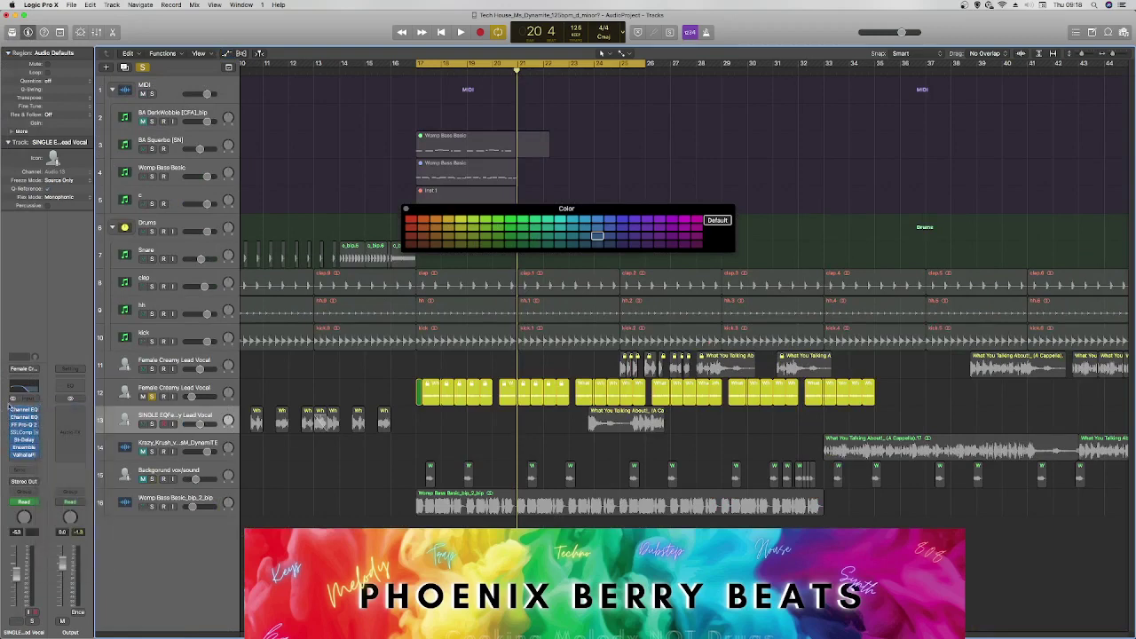
left_click(21, 461)
left_click(38, 449)
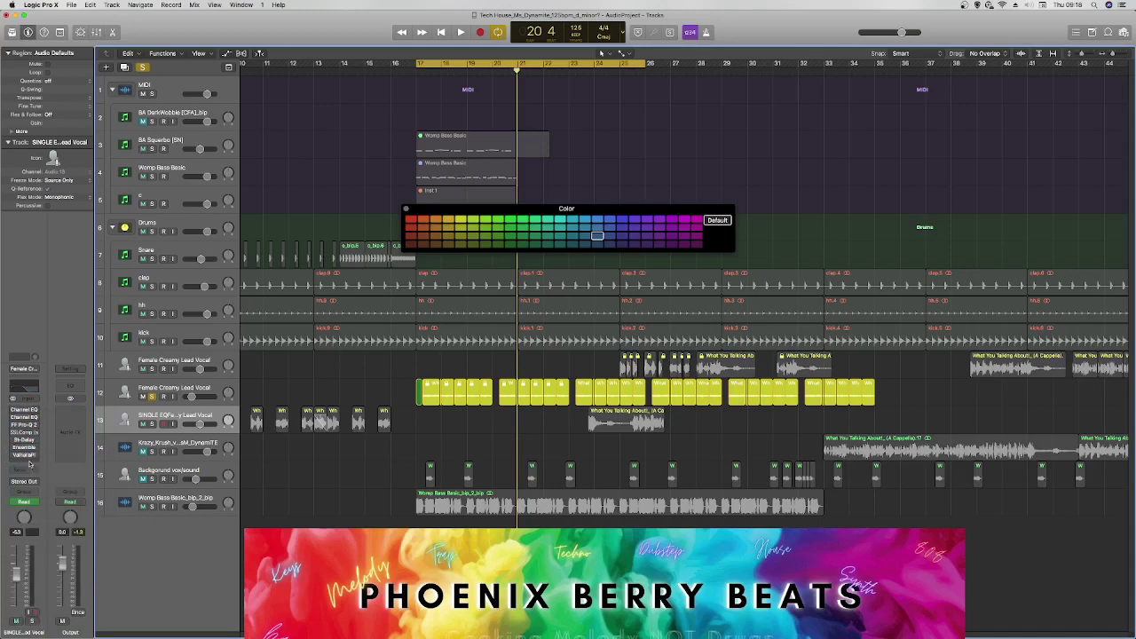
left_click(30, 462)
mouse_move(62, 473)
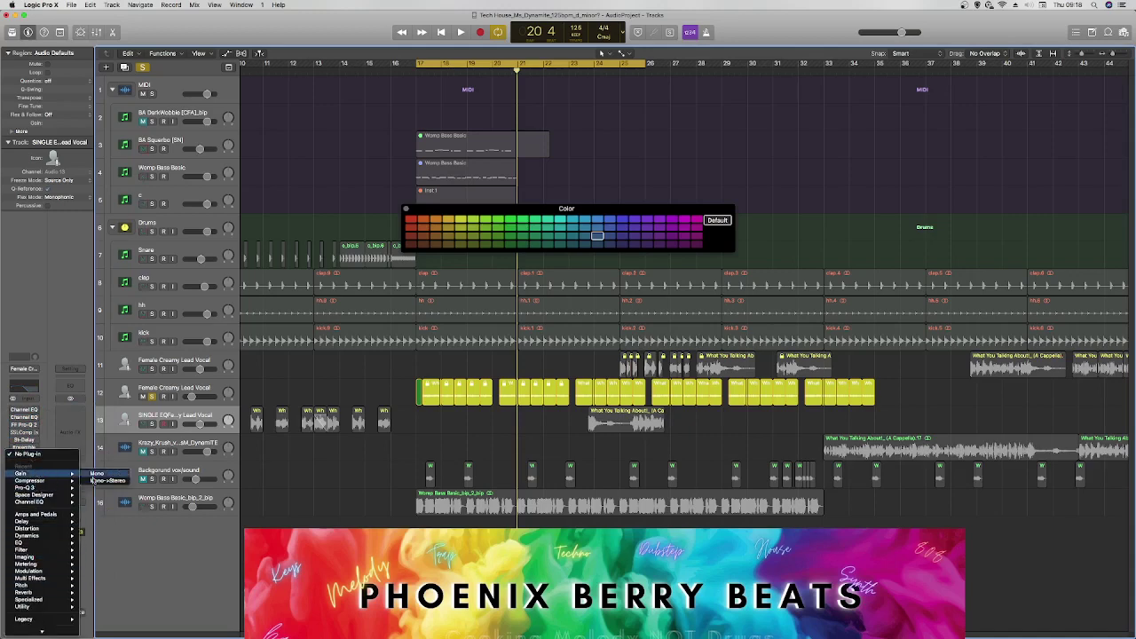
left_click(94, 481)
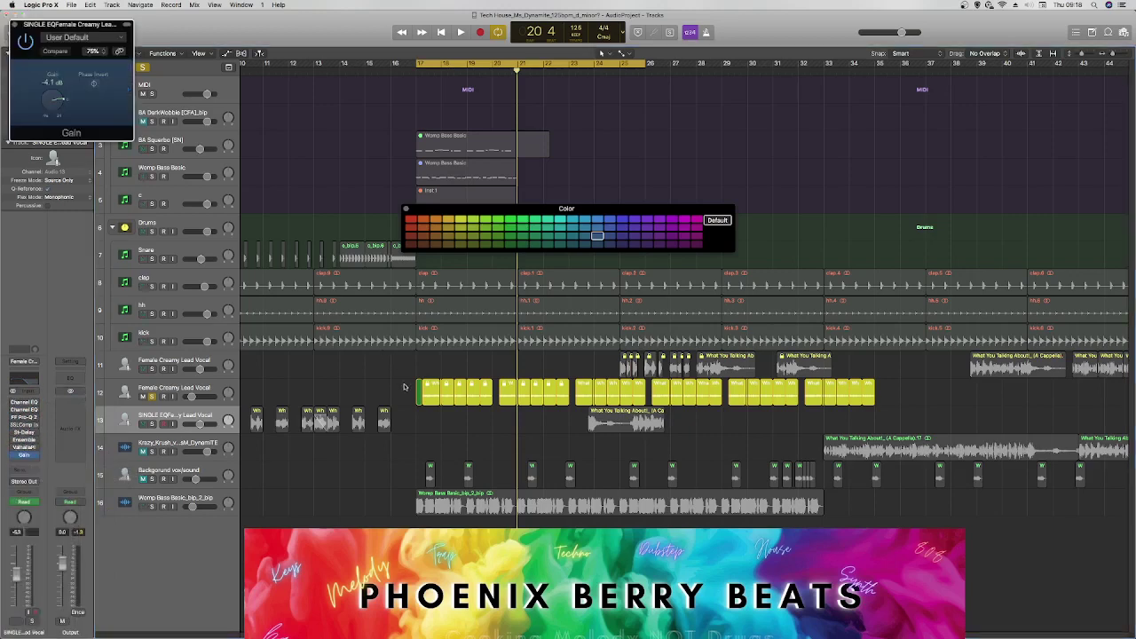
Join the selected chopped vocal pieces into one region, creating a new audio file.
right_click(859, 396)
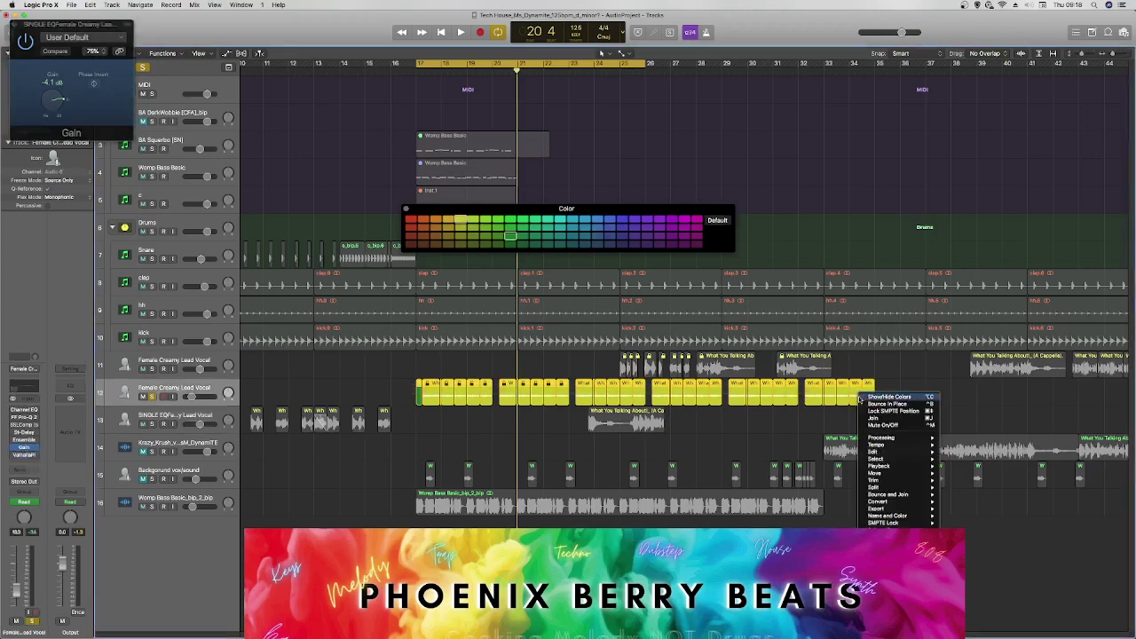
left_click(861, 418)
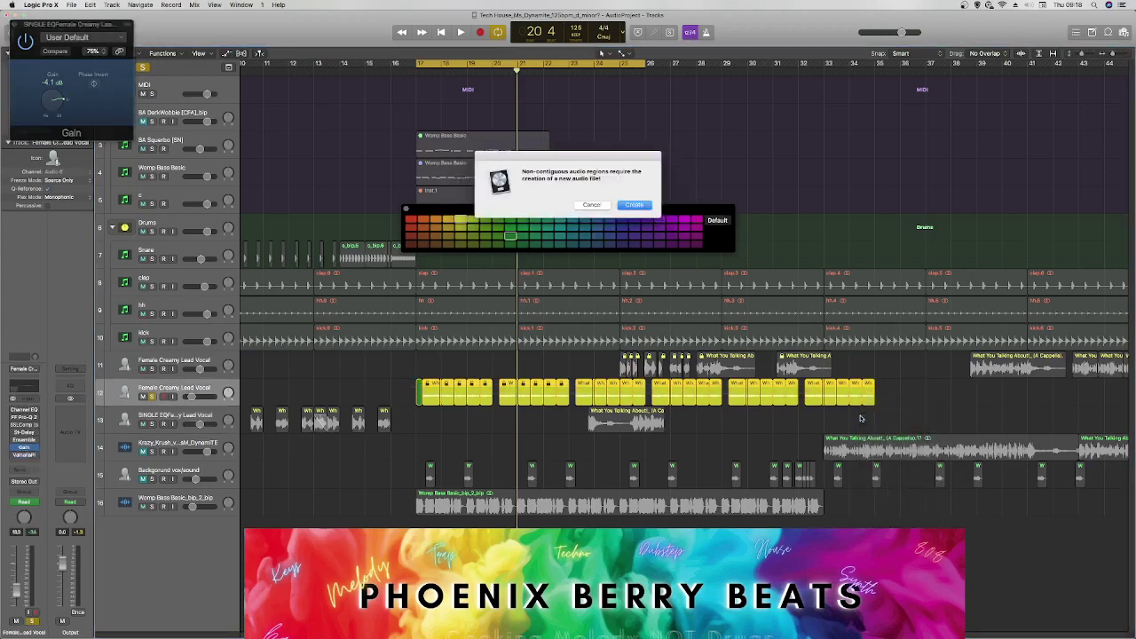
key("Return")
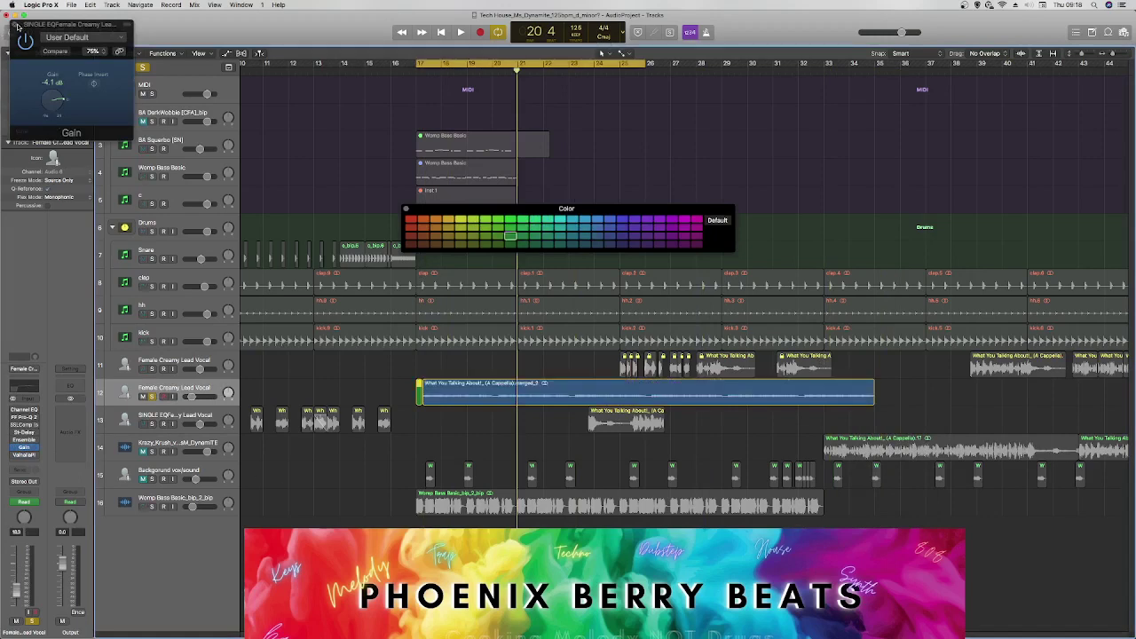
Remove the Gain plug-in from the merged vocal's channel, re-enable its other effects, and play it back with plug-in windows hidden.
left_click(37, 450)
left_click(35, 459)
left_click(11, 406)
left_click(7, 459)
left_click_drag(14, 410, 15, 465)
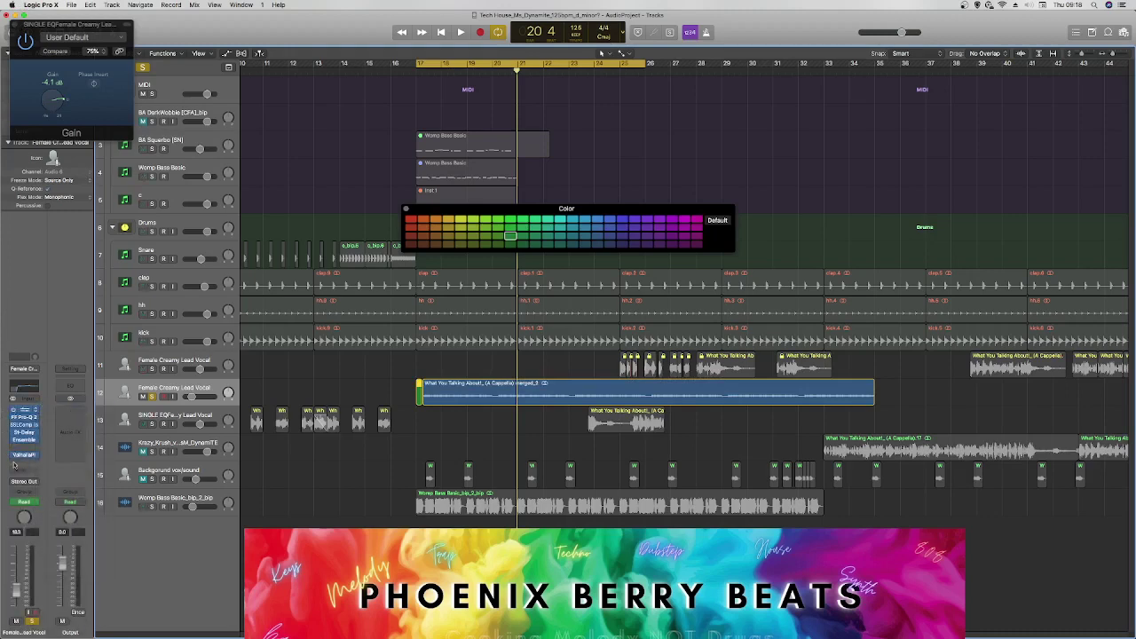
key("space")
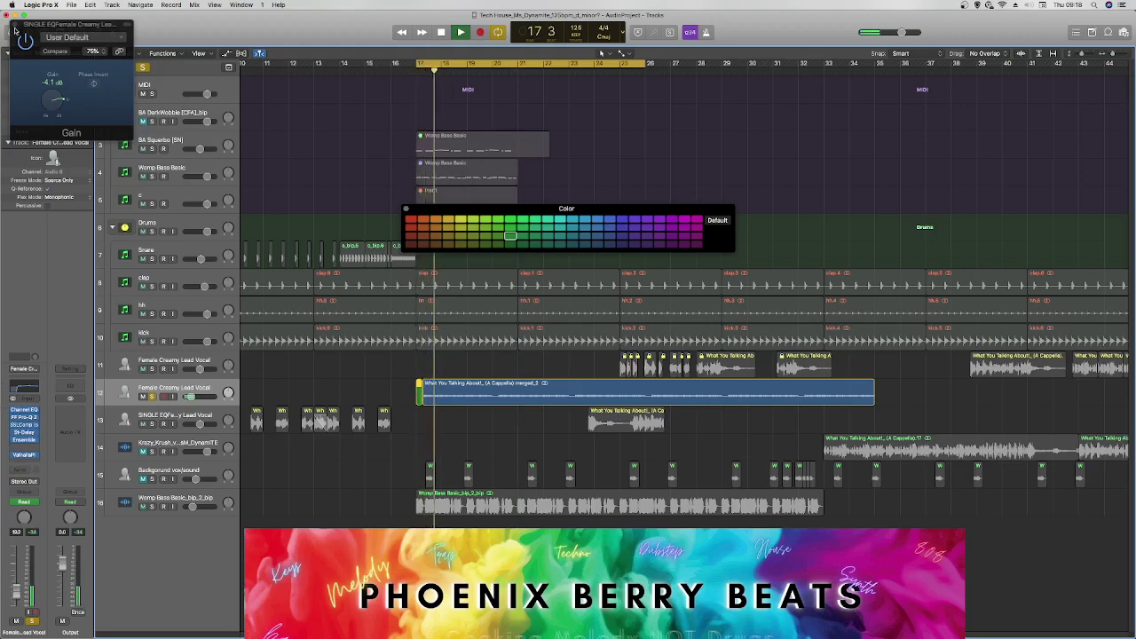
key("v")
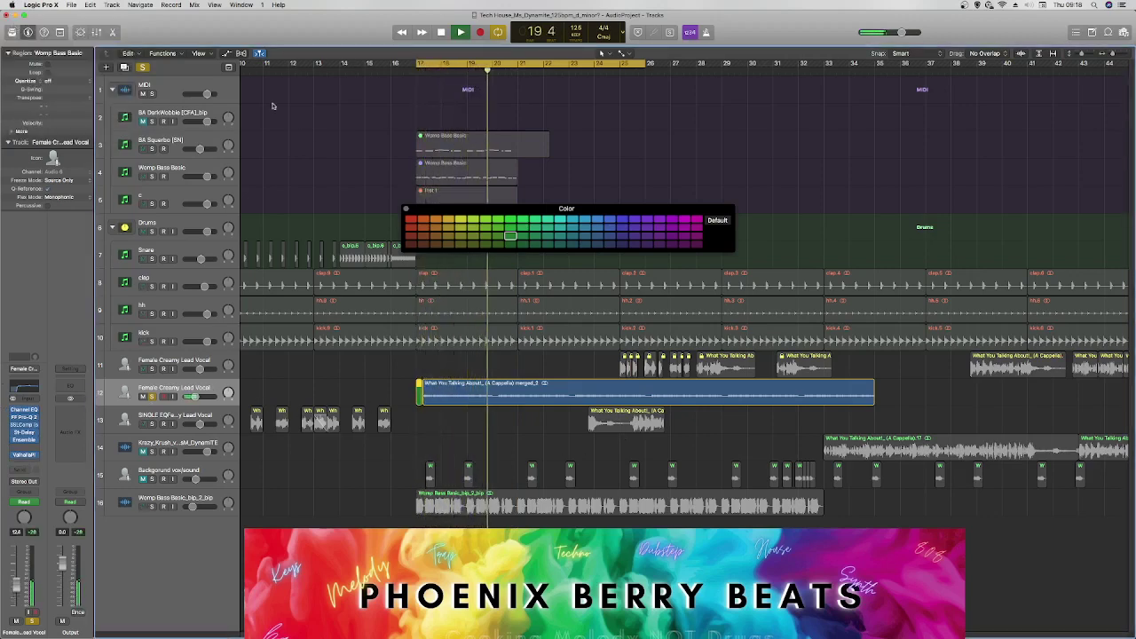
Flatten the merged vocal track's volume automation to a constant -11.8 dB and turn off solo.
left_click(228, 54)
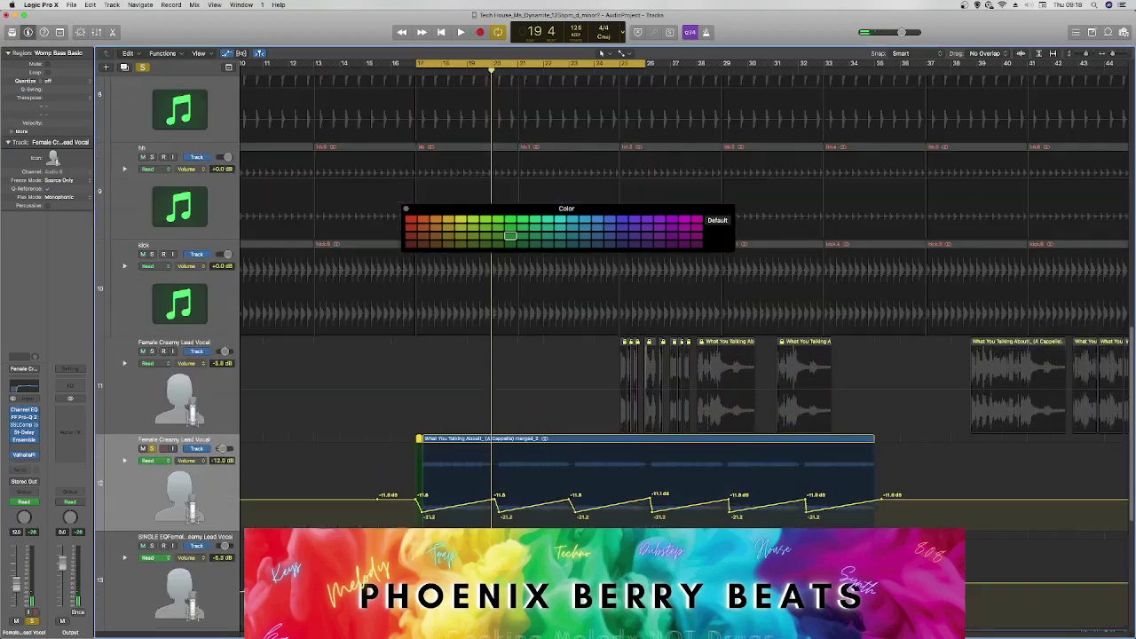
left_click_drag(879, 501, 3, 498)
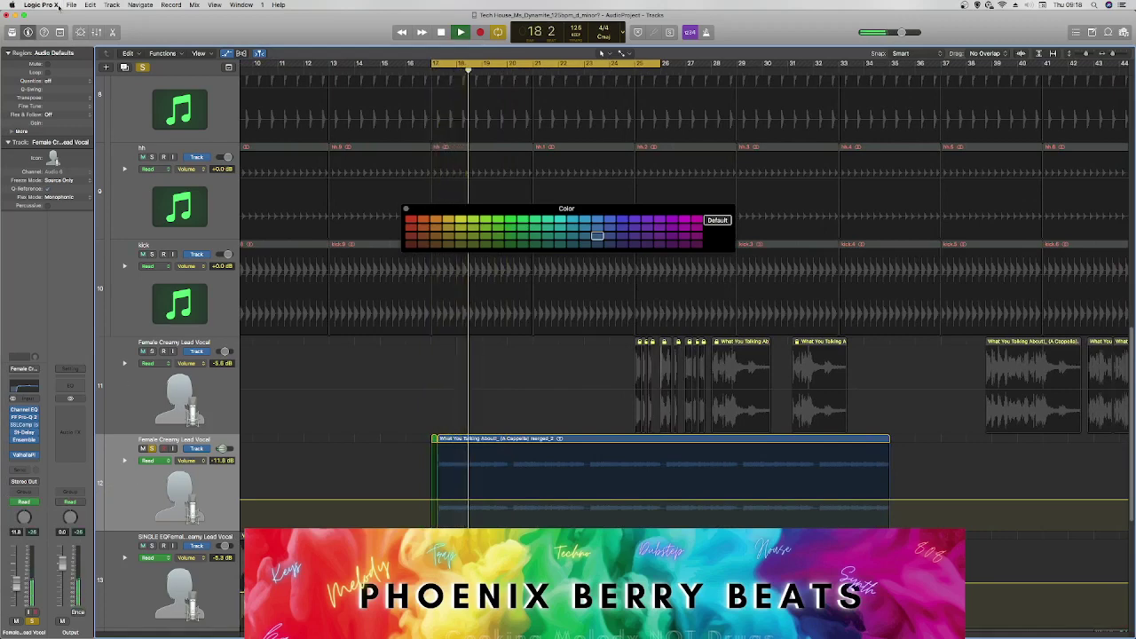
left_click(143, 68)
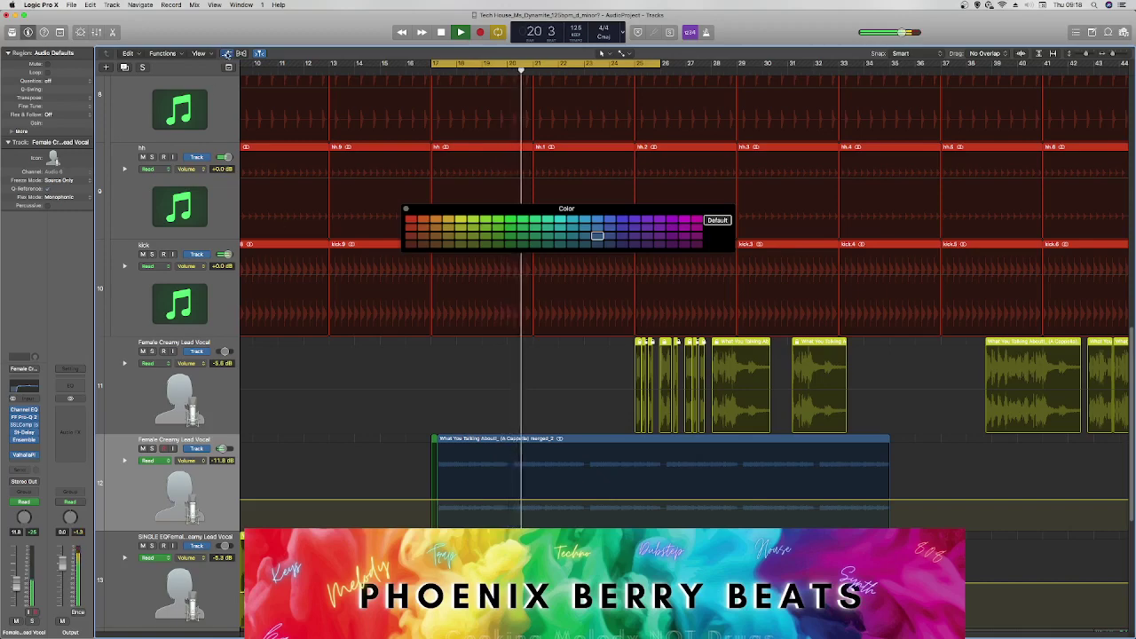
left_click(227, 54)
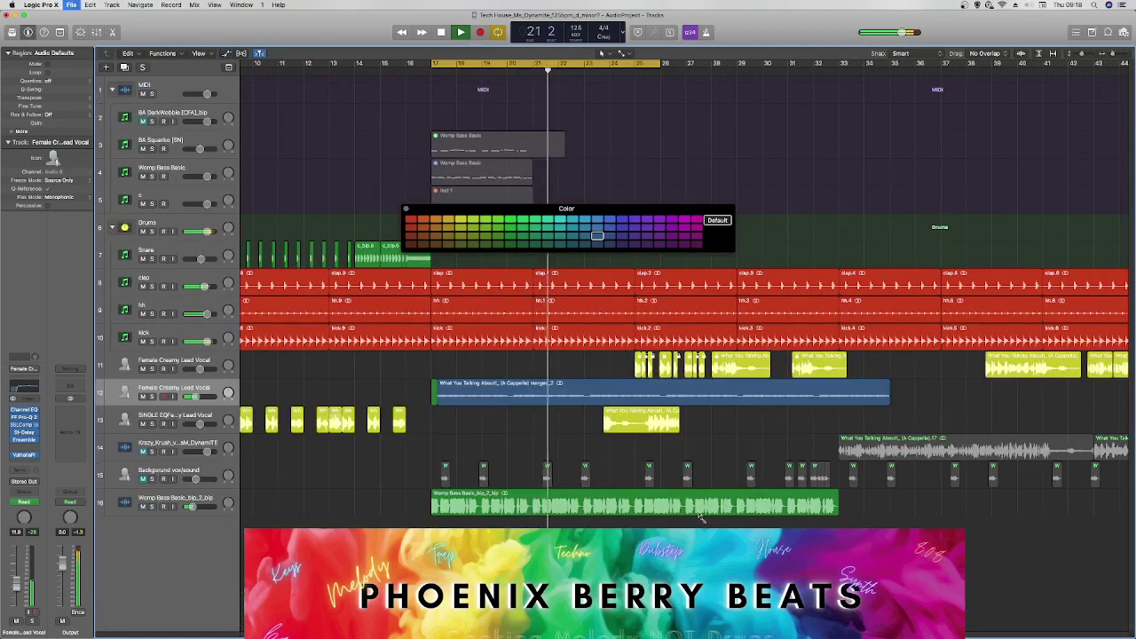
Colour the merged vocal region yellow and lock its SMPTE position.
left_click(669, 398)
left_click(461, 219)
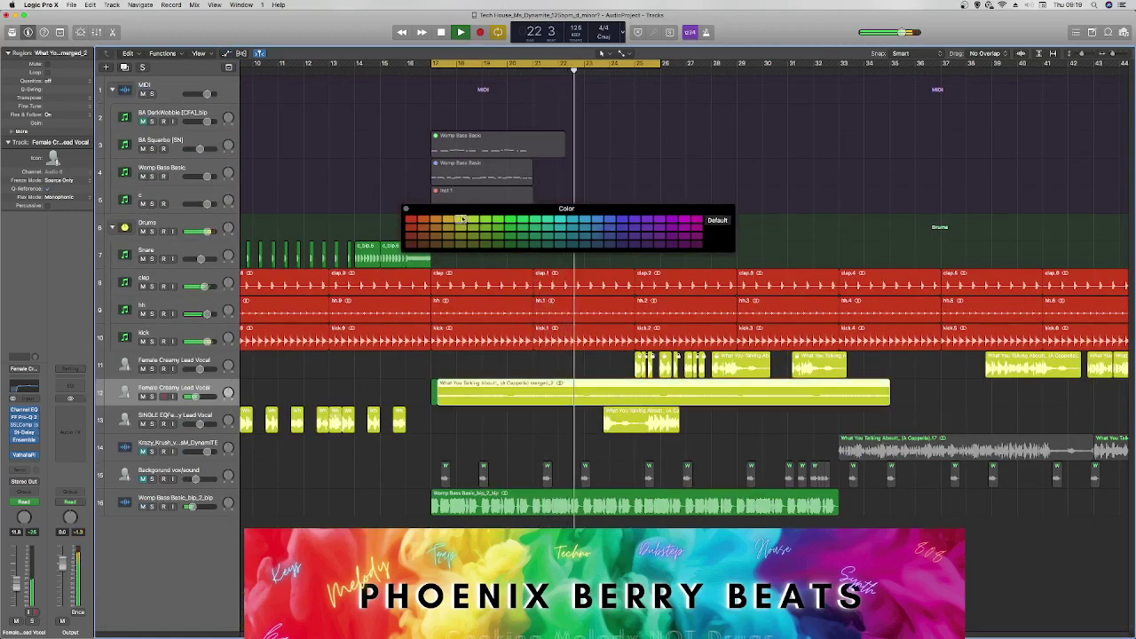
right_click(535, 407)
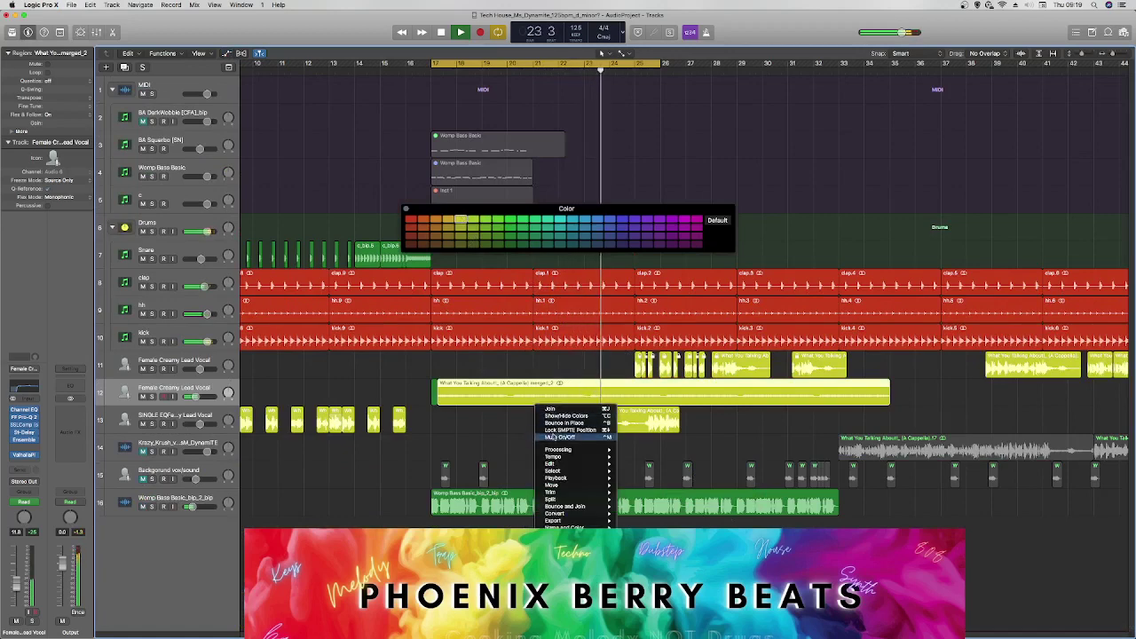
left_click(559, 431)
Colour the short piece at bar 17 yellow, lock its SMPTE position like the merged vocal, and close the colour palette.
left_click(419, 397)
left_click_drag(419, 397, 487, 399)
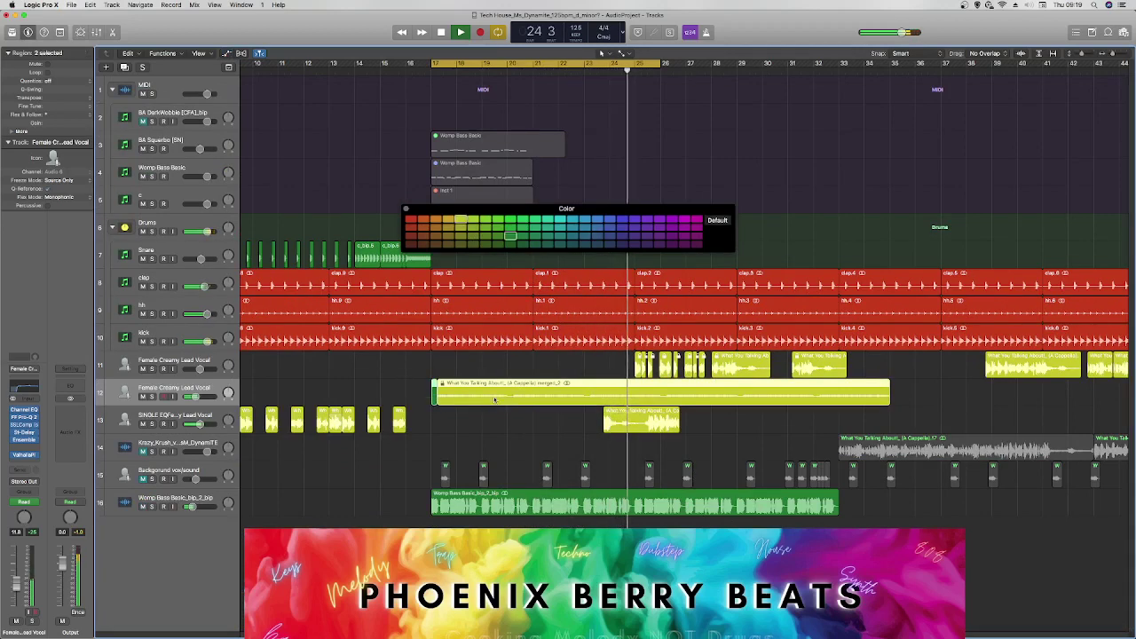
right_click(495, 397)
left_click(524, 401)
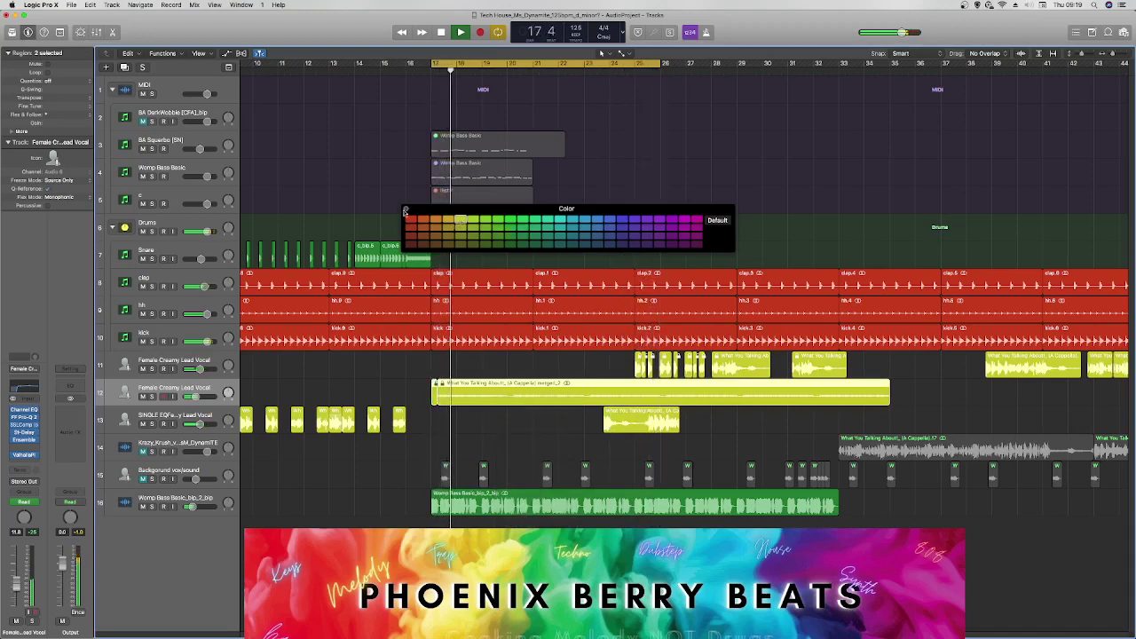
left_click(406, 208)
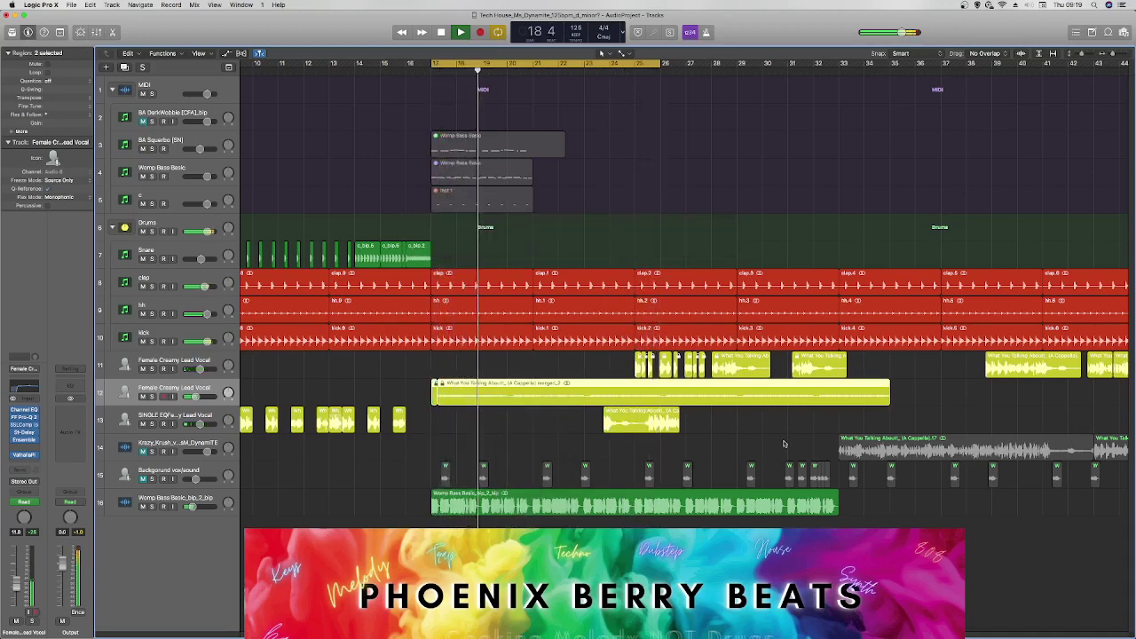
Move the lone vocal phrase near bar 24 on the SINGLE EQ vocal track to about bar 42.
left_click(788, 443)
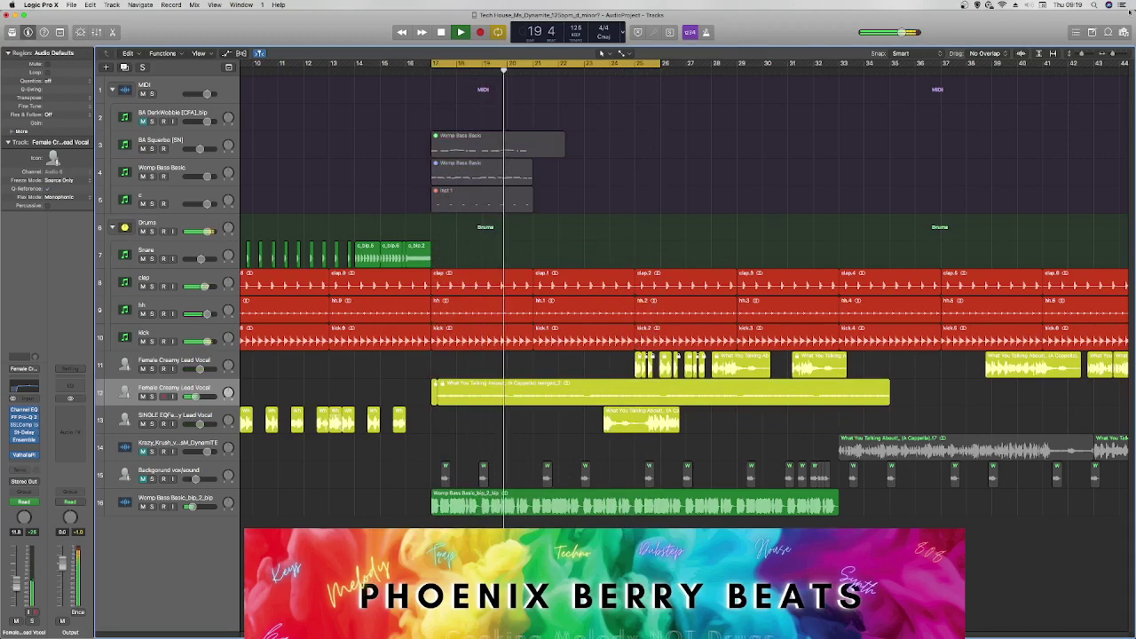
left_click_drag(1113, 55, 1104, 56)
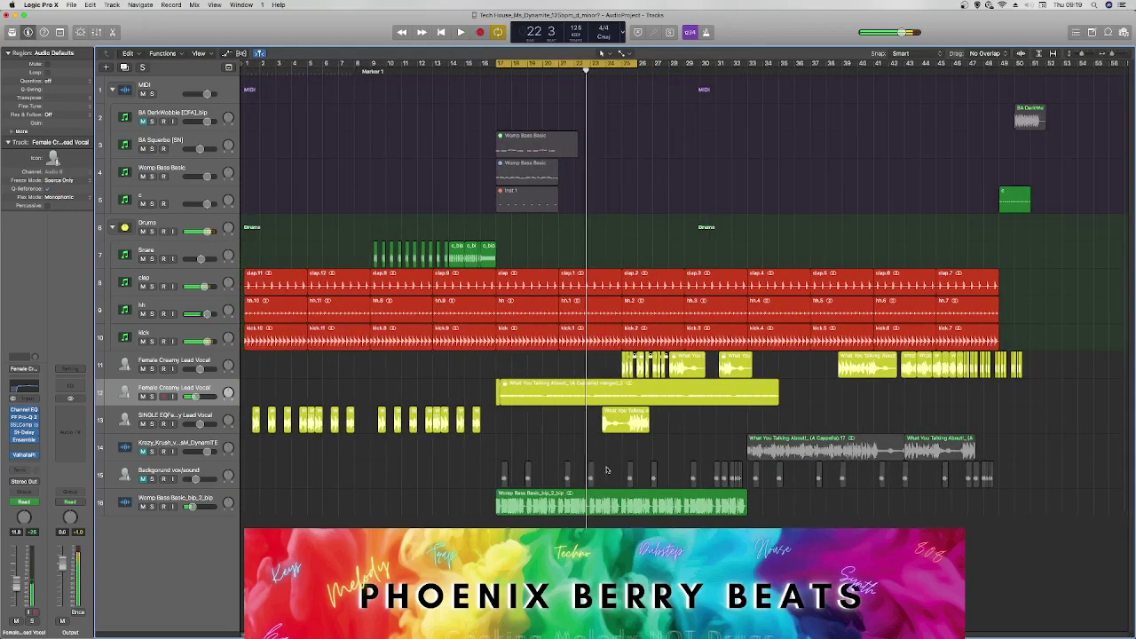
left_click_drag(619, 429, 901, 421)
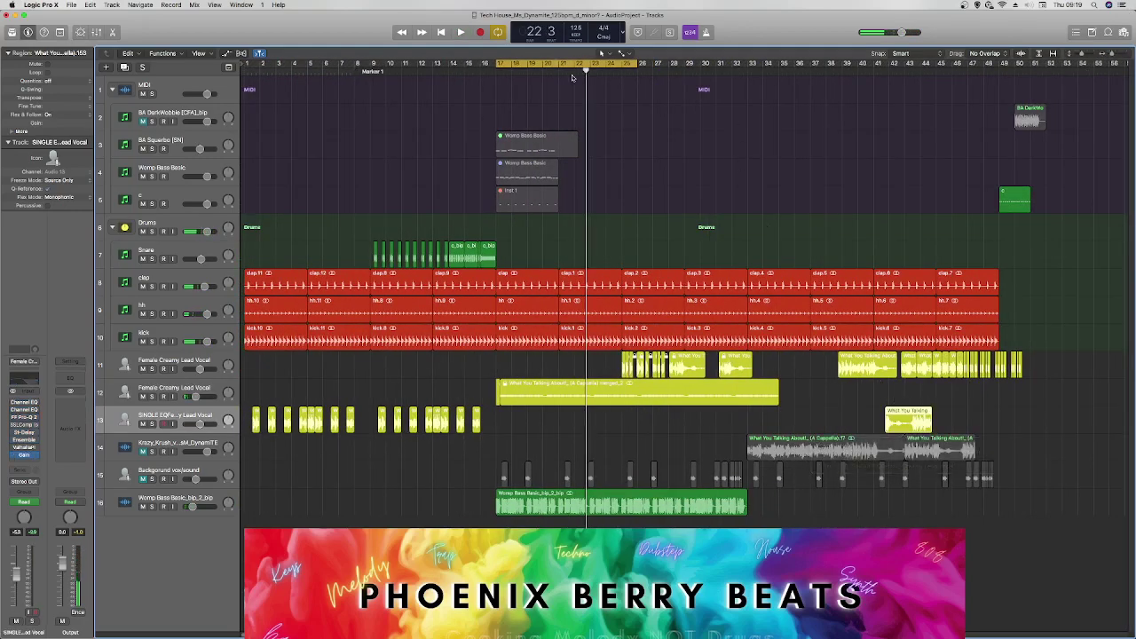
Extend the cycle range from bar 17 to about bar 35 and audition the arrangement.
left_click_drag(610, 64, 785, 64)
key("space")
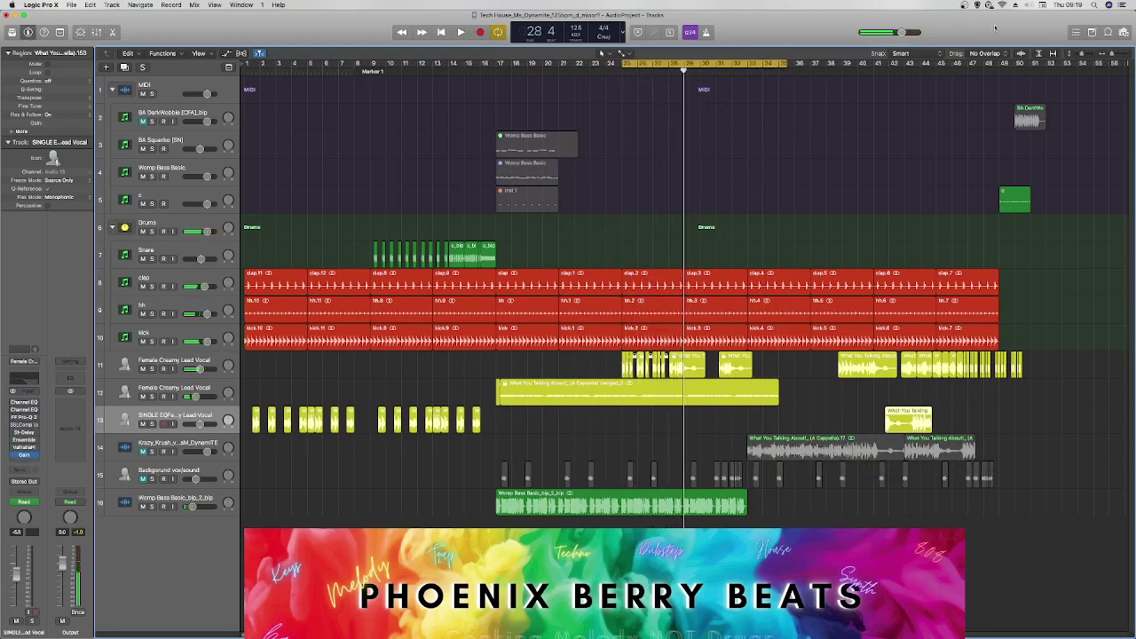
left_click_drag(1112, 55, 1115, 55)
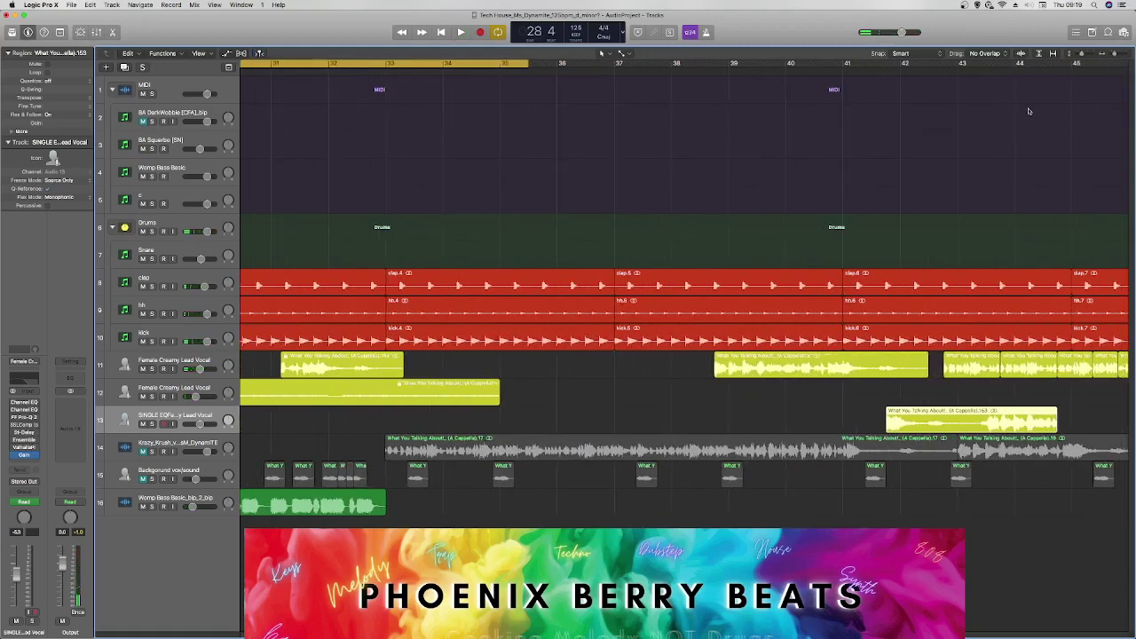
scroll(683, 293, "left", 9)
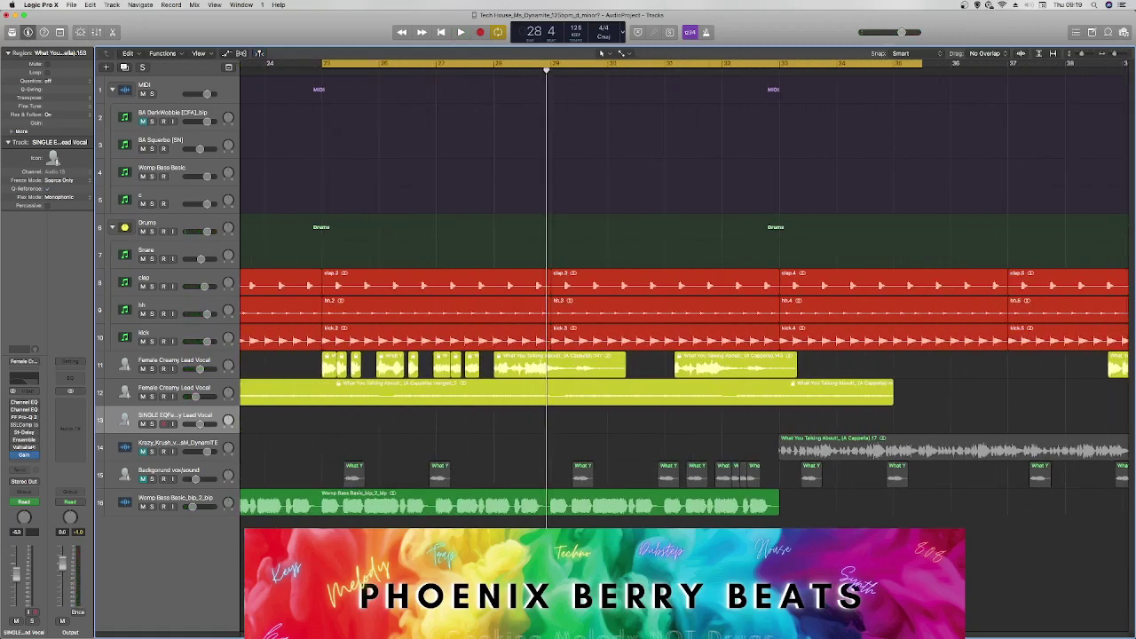
Cycle from bar 28 to just past bar 30, audition it, and split the lead vocal phrase at the playhead in bar 28.
left_click_drag(528, 63, 601, 65)
key("space")
left_click_drag(499, 65, 629, 64)
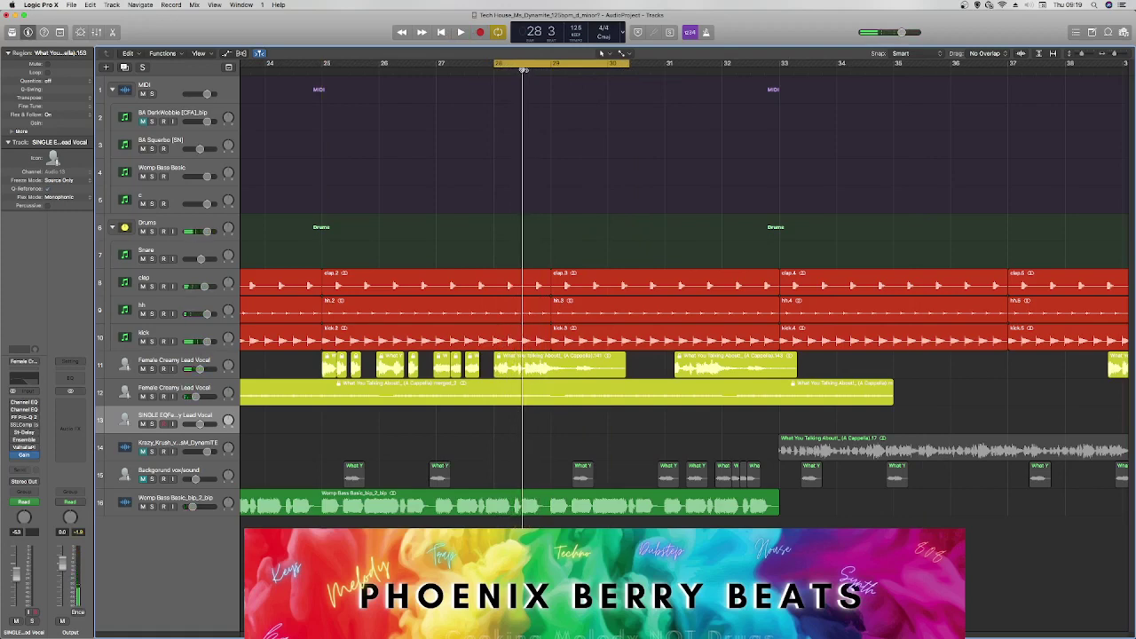
left_click(582, 364)
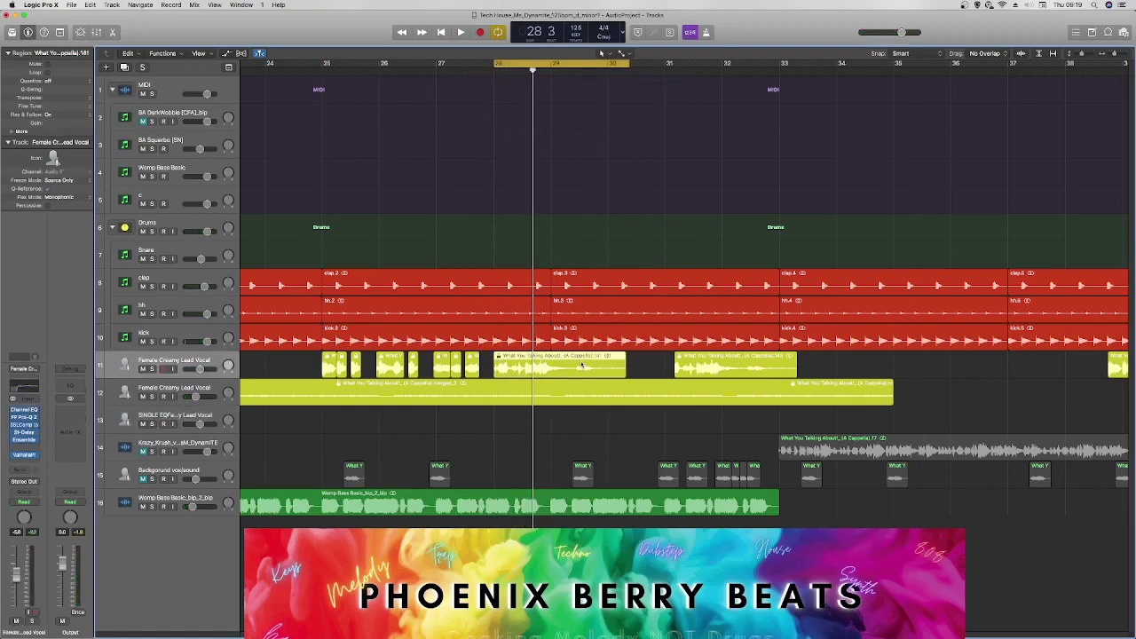
Unlock the SMPTE position of the split phrase's tail and of the vocal phrase starting near bar 31.
right_click(700, 359)
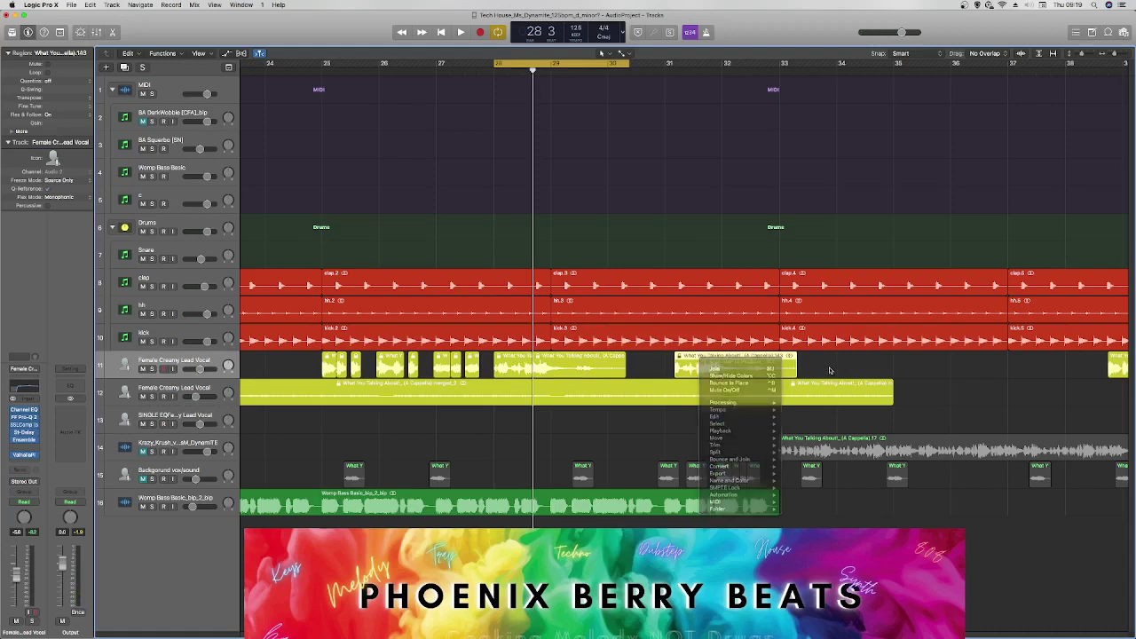
left_click(559, 362, "shift")
right_click(559, 363)
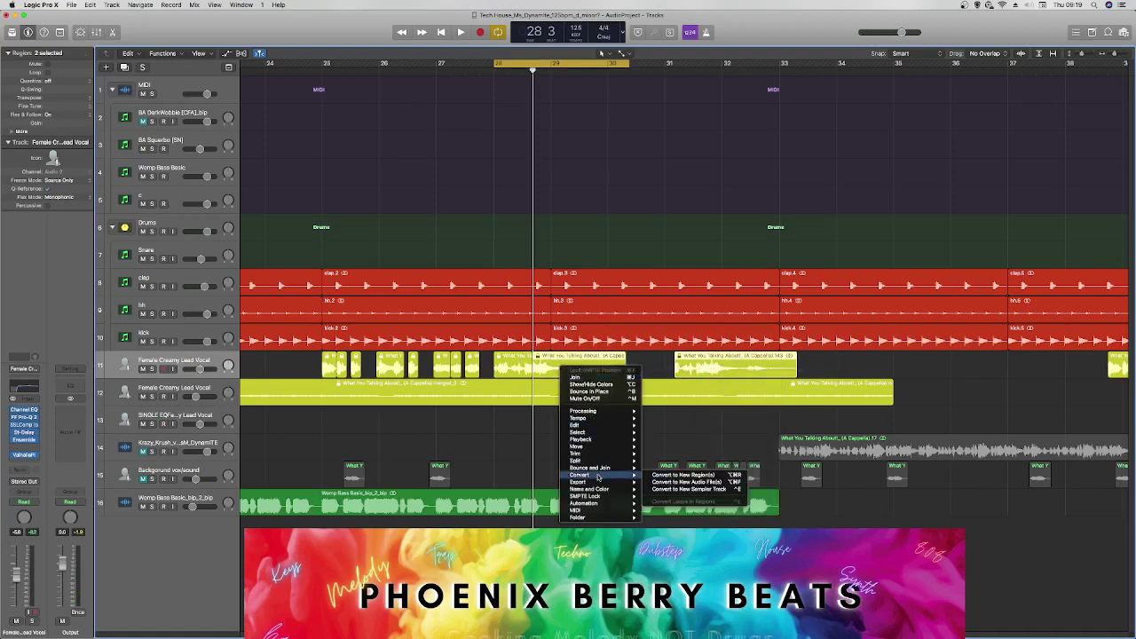
mouse_move(599, 489)
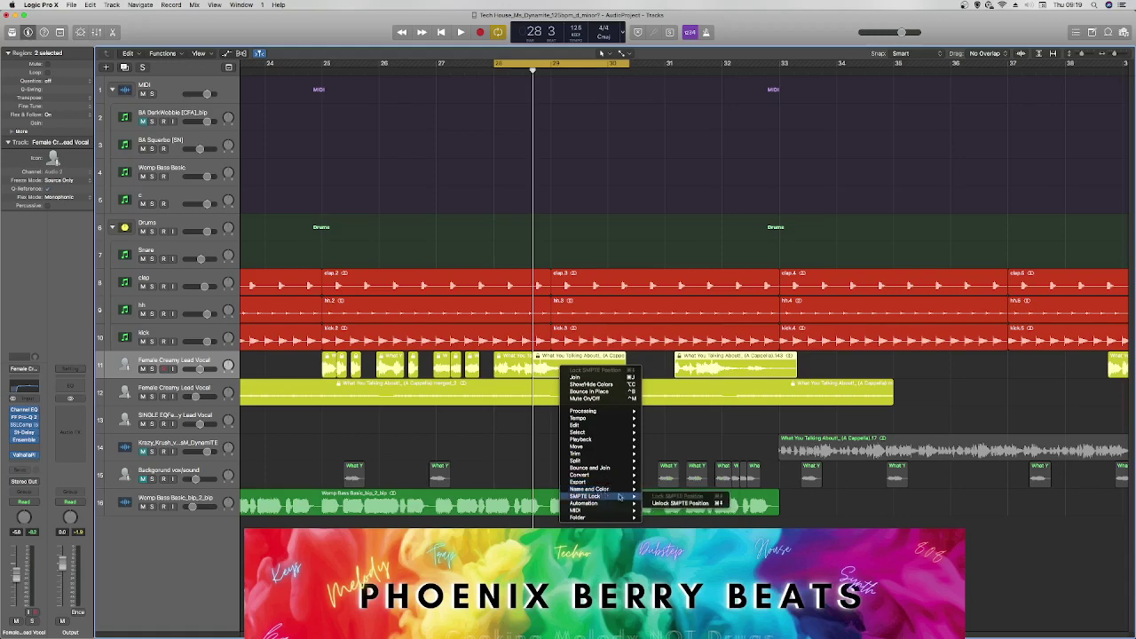
left_click(671, 503)
Move the unlocked vocal phrase near bar 31 out of the way to about bar 36 on the same track.
left_click_drag(550, 359, 738, 353)
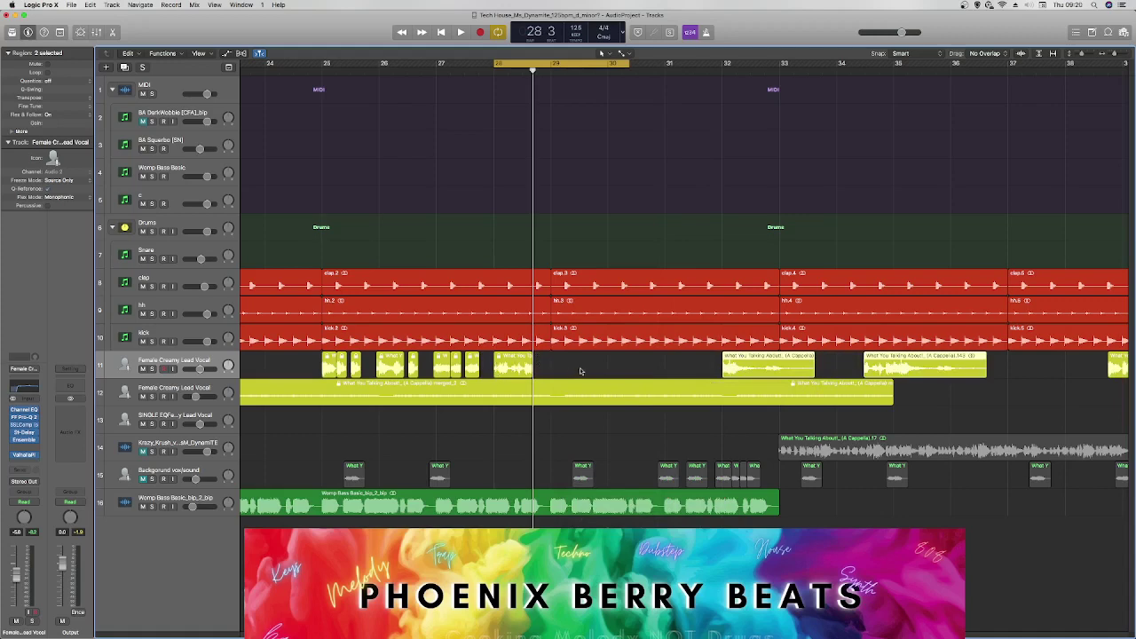
left_click_drag(784, 371, 586, 356)
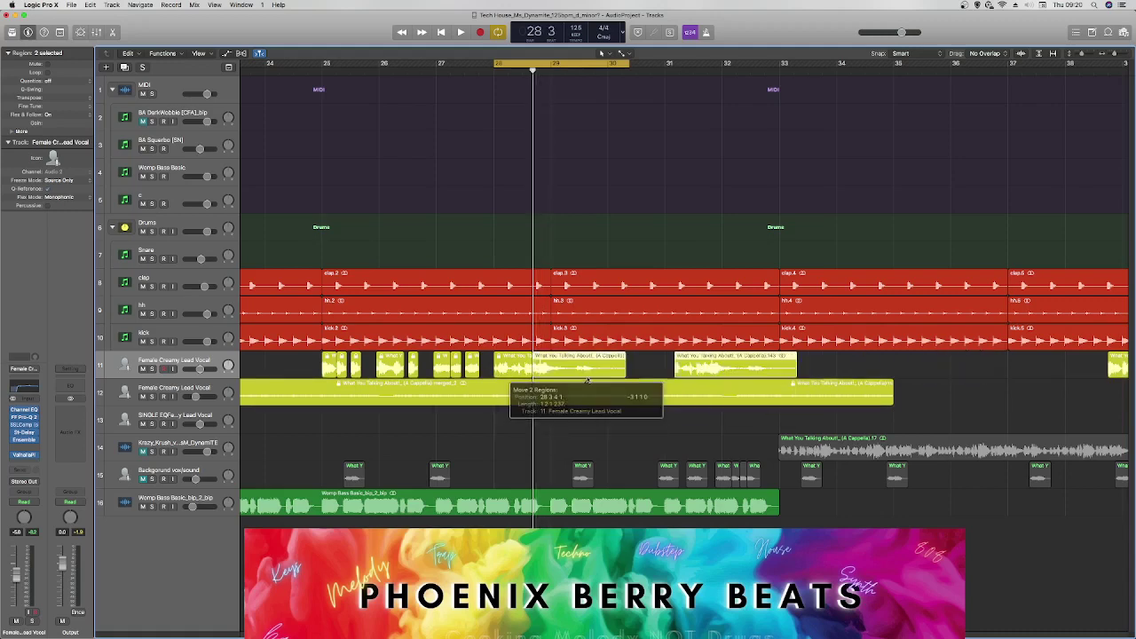
left_click(658, 365)
left_click_drag(705, 359, 1004, 357)
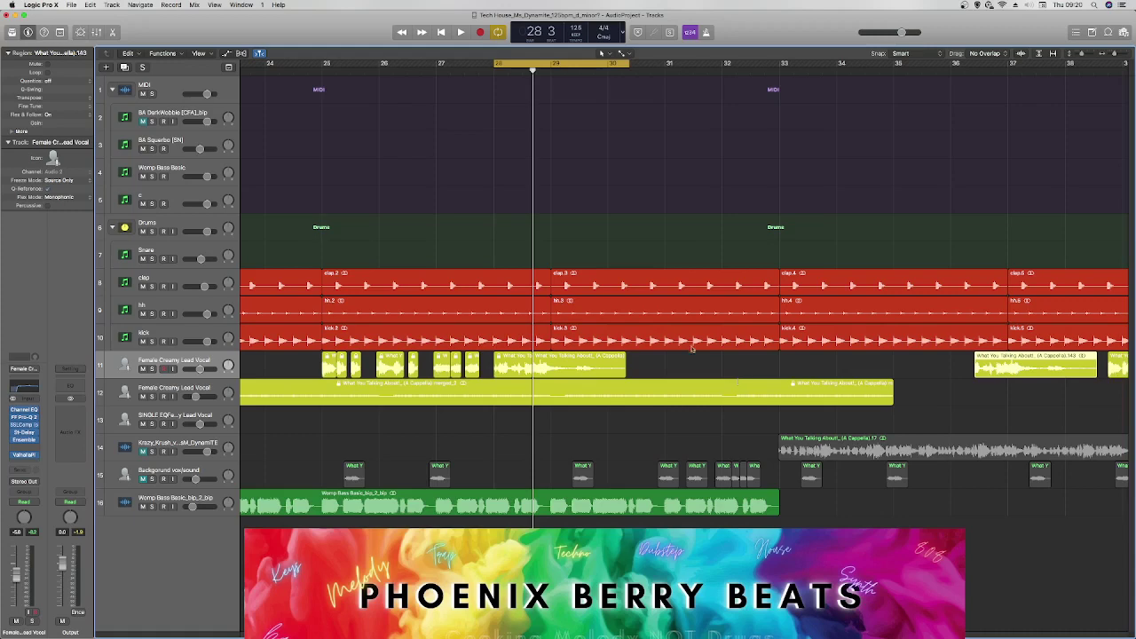
Copy the split tail of the bar 28 phrase to bar 29 beat 2 and audition the repeat.
left_click_drag(544, 366, 591, 361)
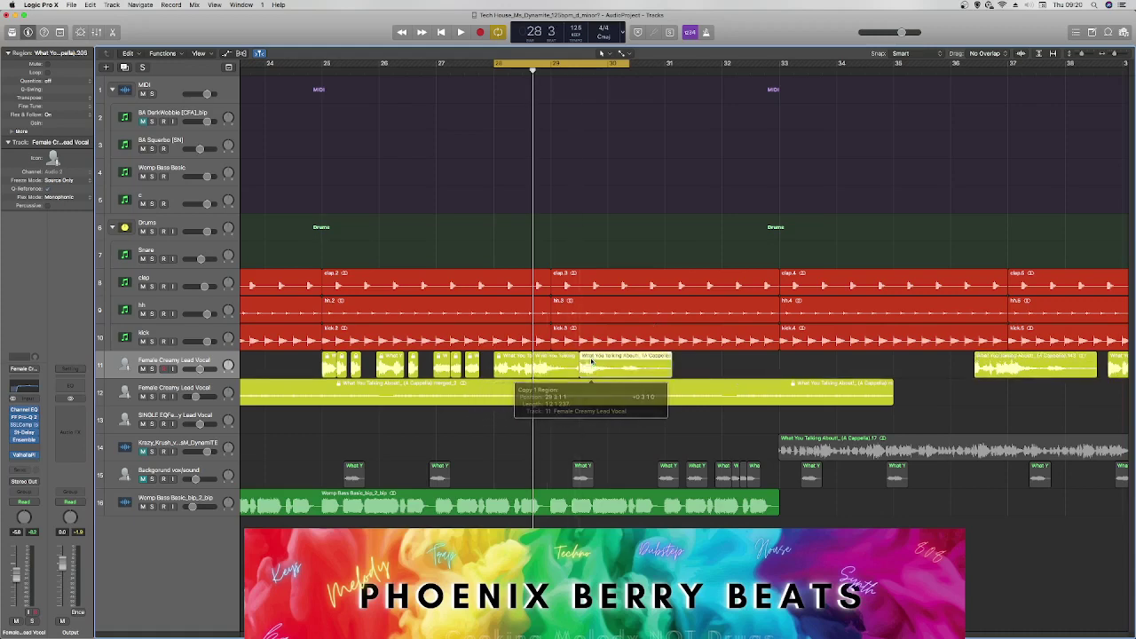
key("space")
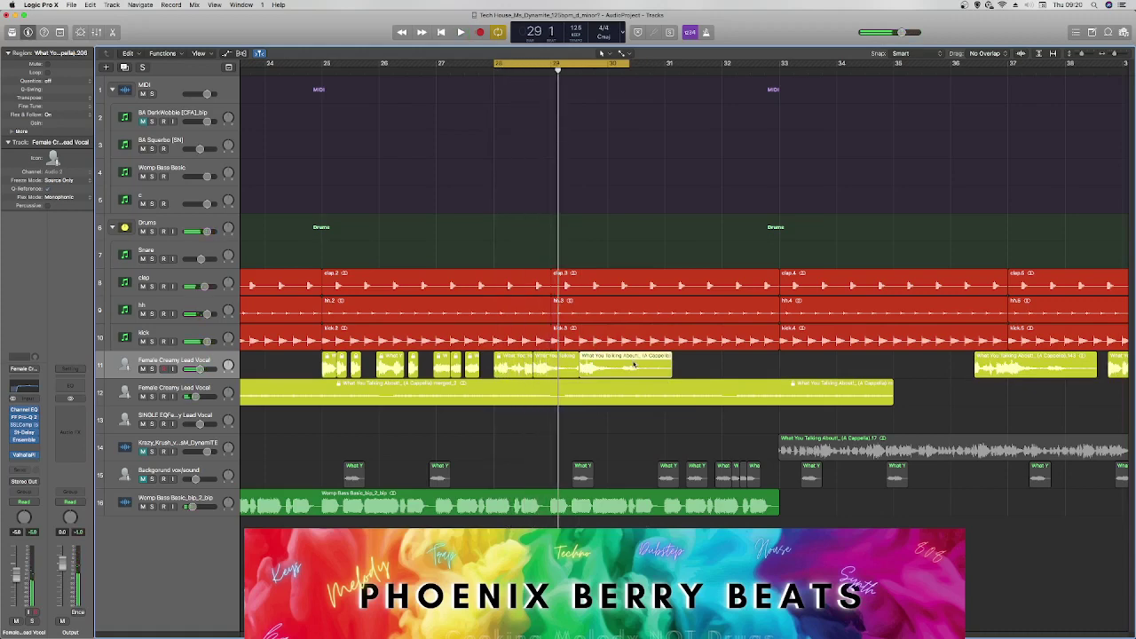
left_click_drag(634, 364, 619, 365)
key("space")
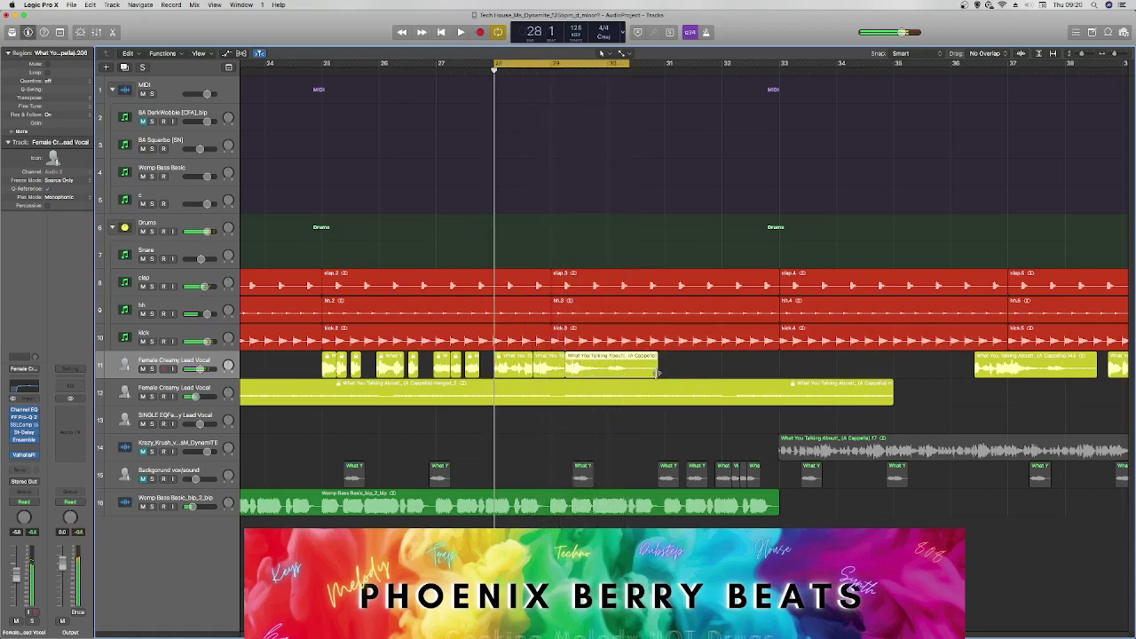
mouse_move(644, 377)
left_mouse_down()
mouse_move(596, 373)
mouse_move(647, 371)
left_mouse_up()
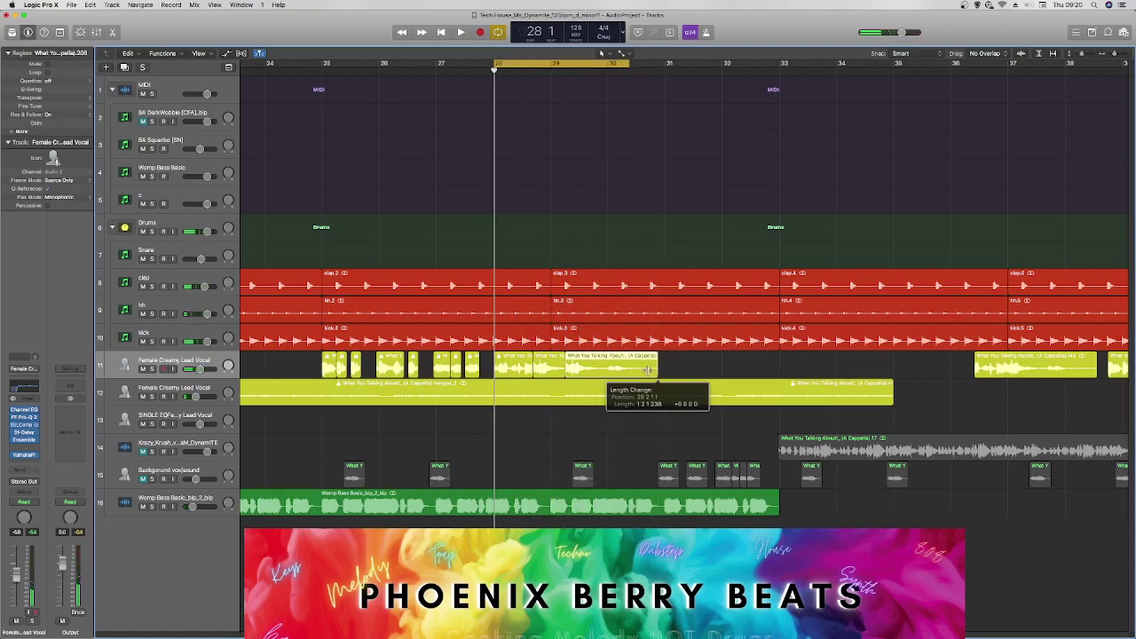
Split the copied vocal at bar 30, move its remainder to between bars 33 and 34, and audition the shortened copy.
left_click(607, 71)
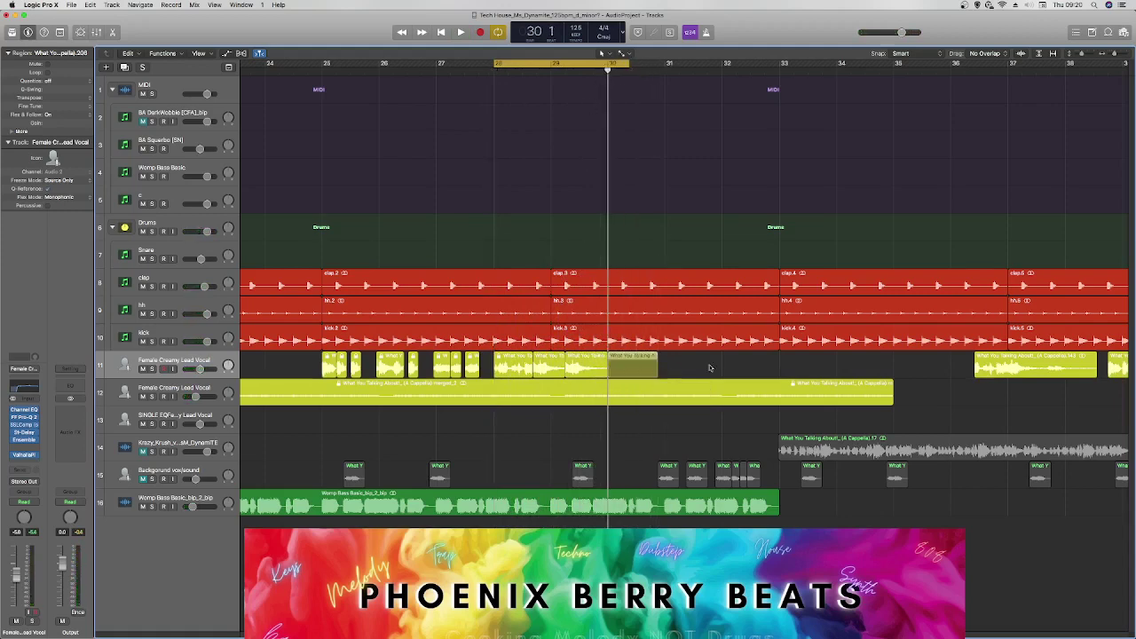
left_click_drag(710, 367, 836, 373)
key("space")
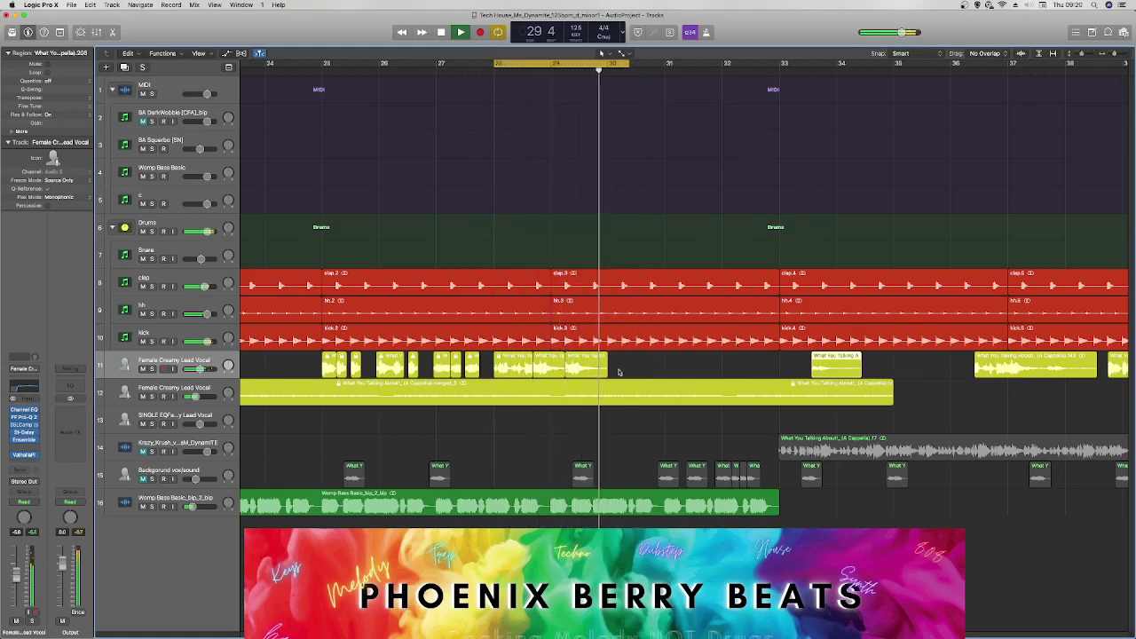
key("space")
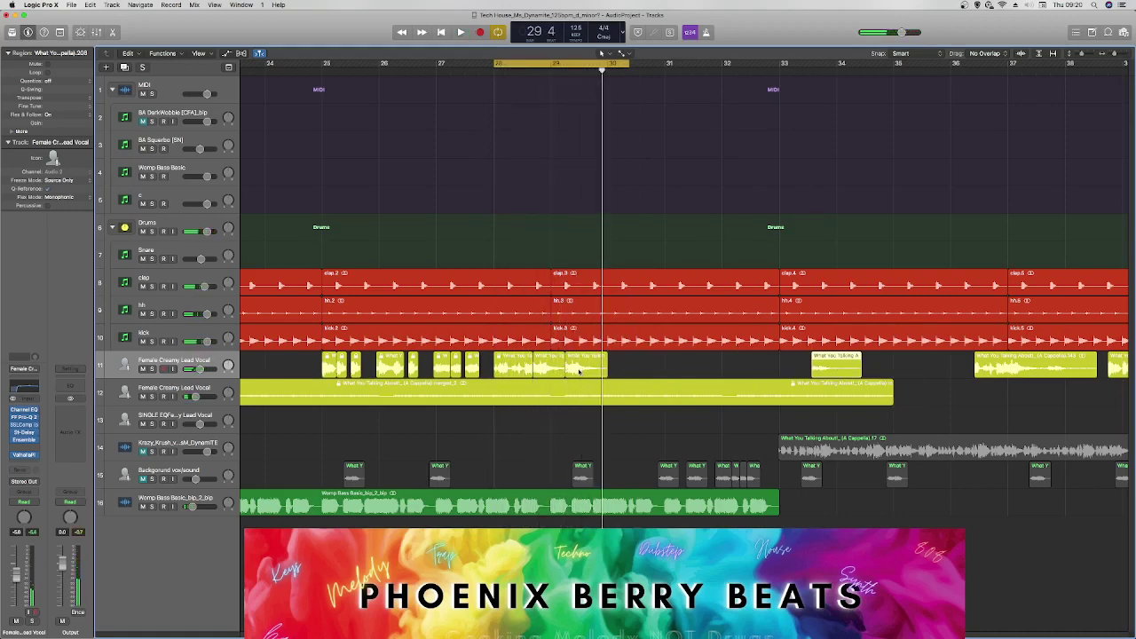
Repeat the vocal chop past bar 30 and up to just before bar 33, and extend the cycle range to about bar 34.
left_click_drag(579, 371, 638, 374)
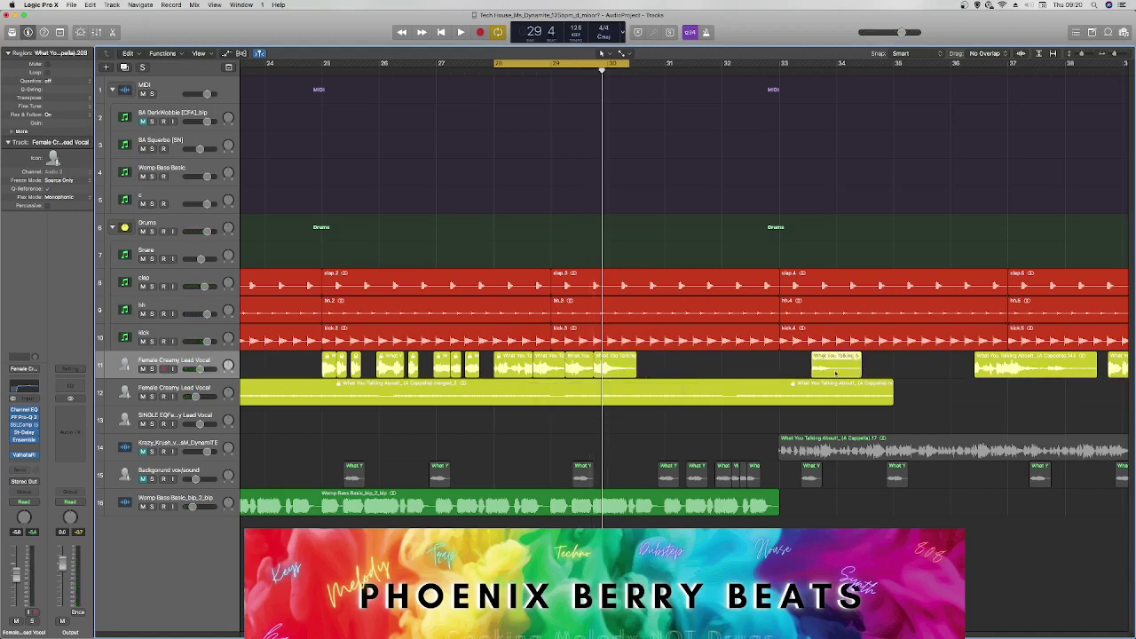
left_click_drag(835, 372, 777, 368)
key("space")
left_click_drag(628, 64, 832, 115)
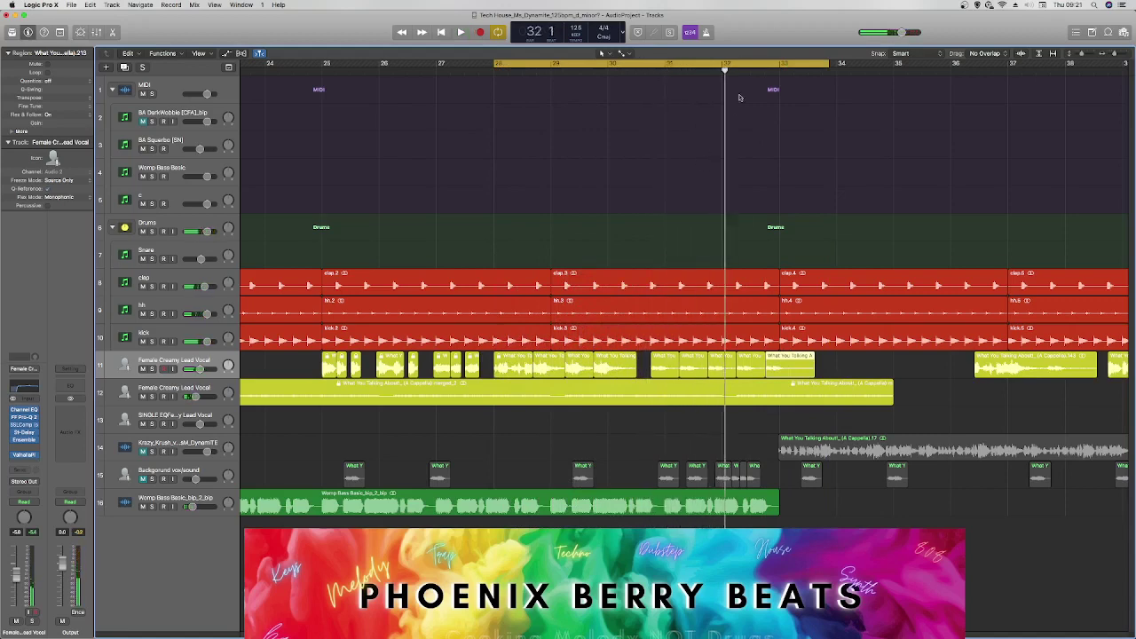
Rework the chop just before bar 32 into two shorter pieces, remove the leftovers after it, and audition a cycle from mid bar 30 to mid bar 34.
left_click_drag(725, 70, 717, 72)
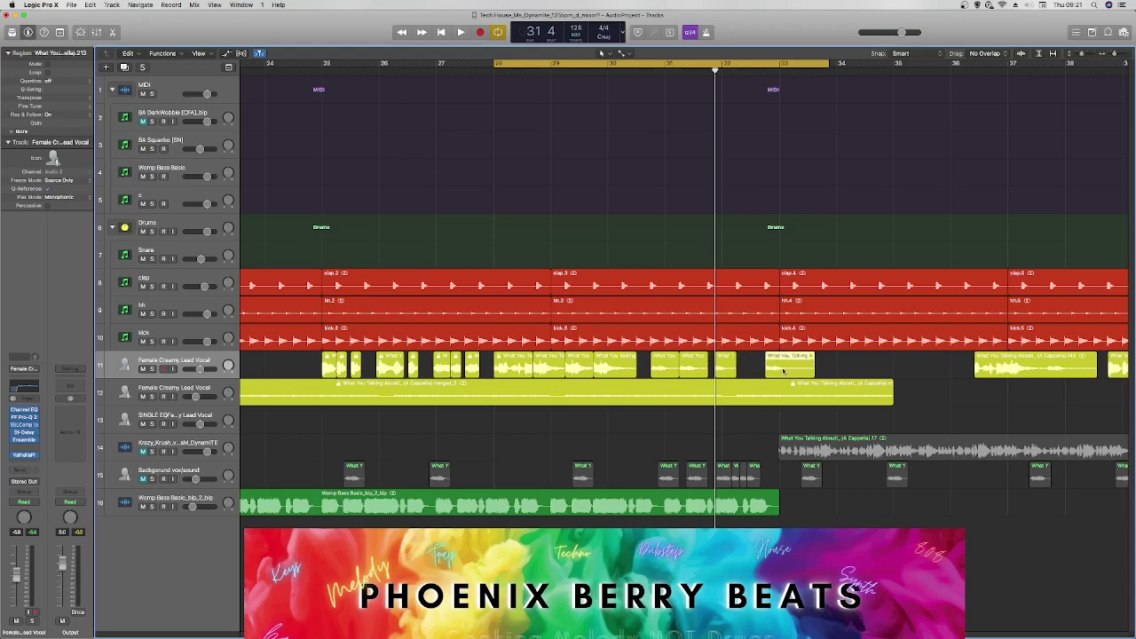
mouse_move(725, 371)
left_mouse_down()
mouse_move(711, 374)
mouse_move(725, 372)
left_mouse_up()
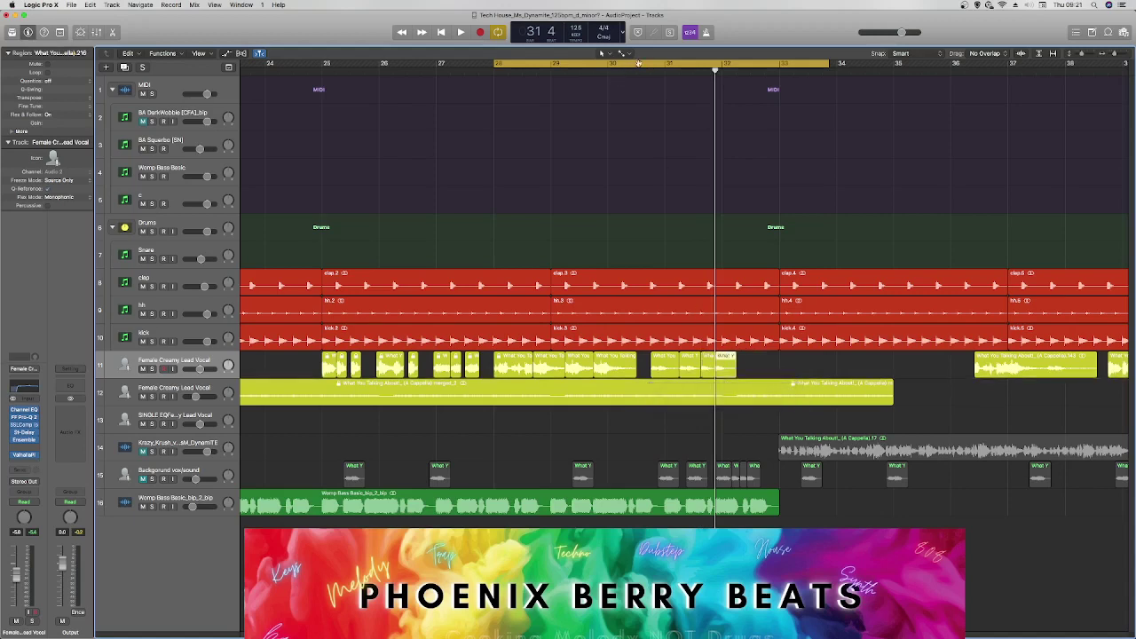
left_click_drag(638, 64, 865, 64)
key("space")
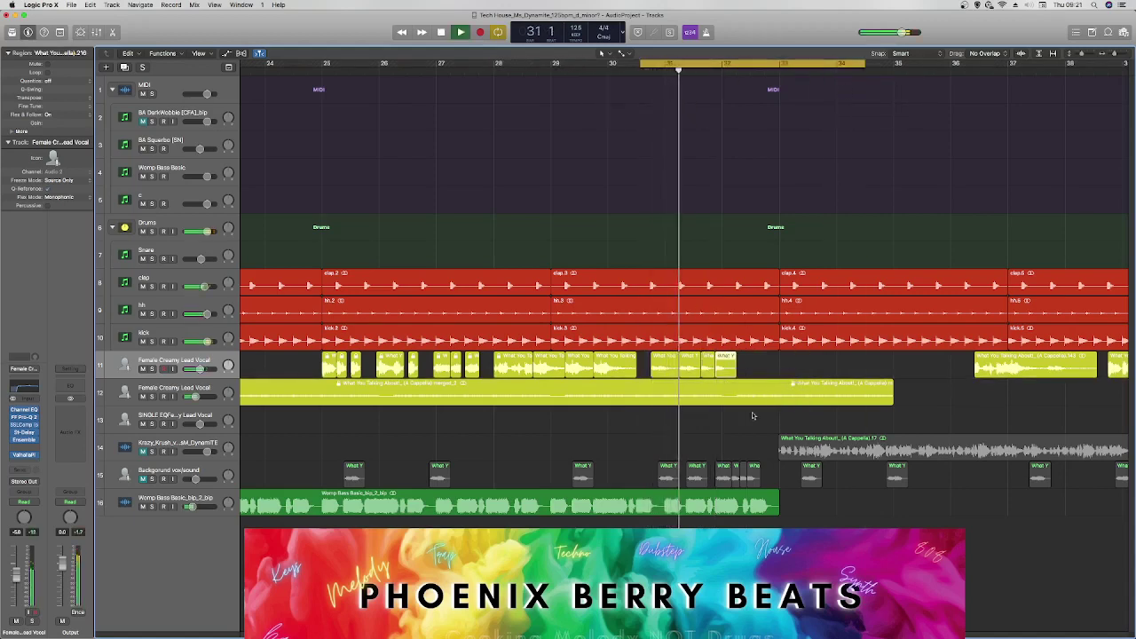
key("space")
key("space")
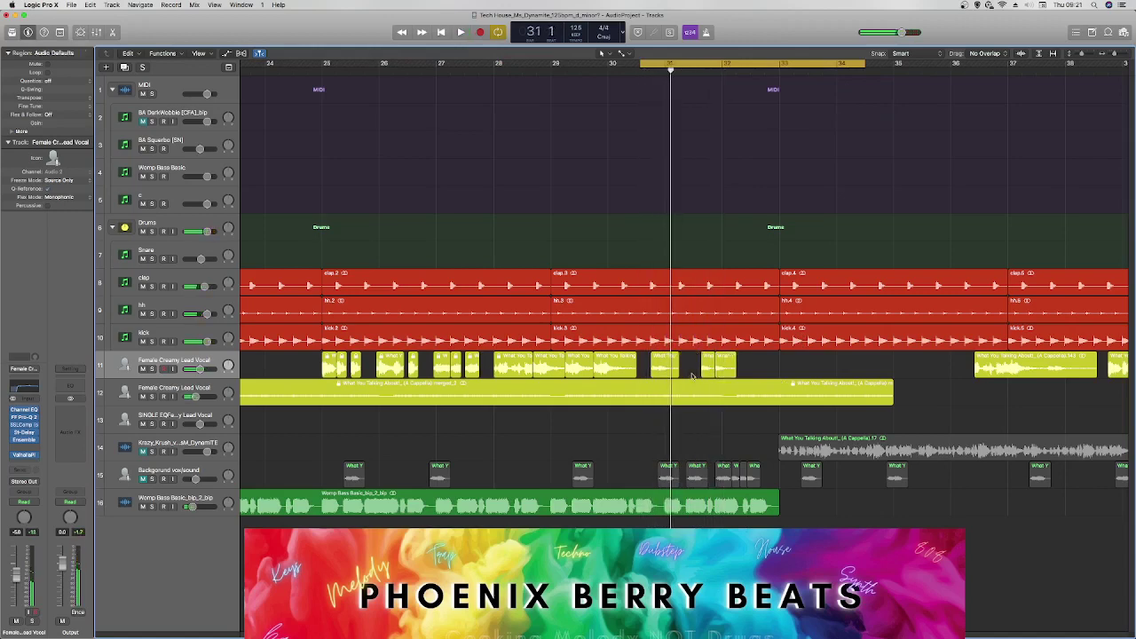
Fill the gap after the first bar 31 chop with copies of the two short pieces, keeping the originals near bar 32, and audition.
left_click_drag(701, 368, 679, 378)
key("space")
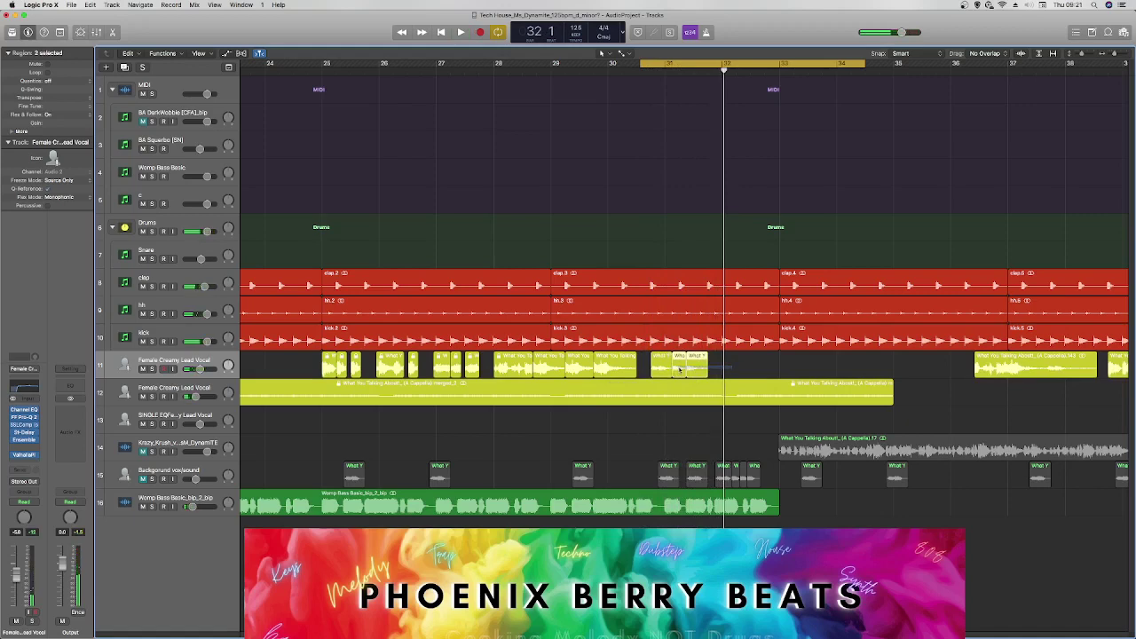
left_click_drag(691, 367, 708, 366)
key("space")
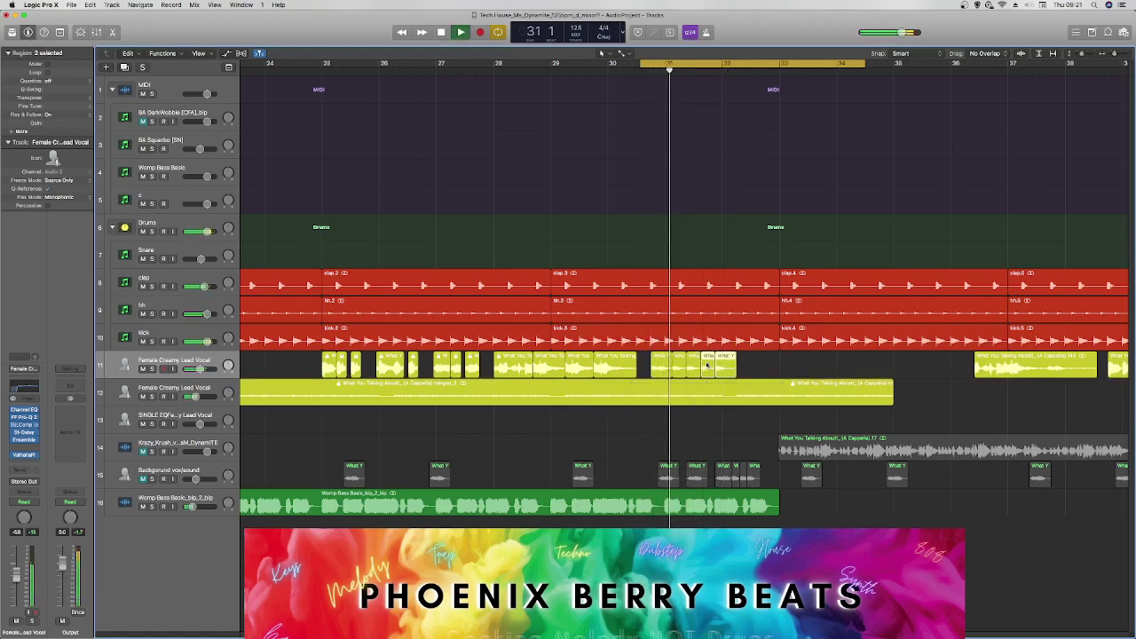
key("space")
key("space")
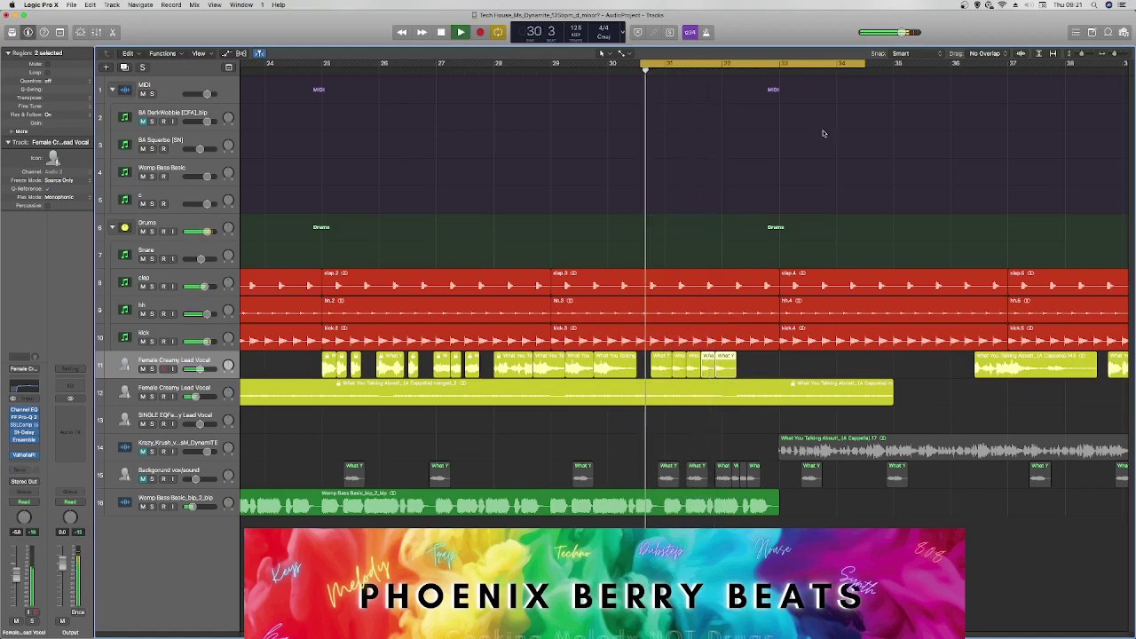
key("space")
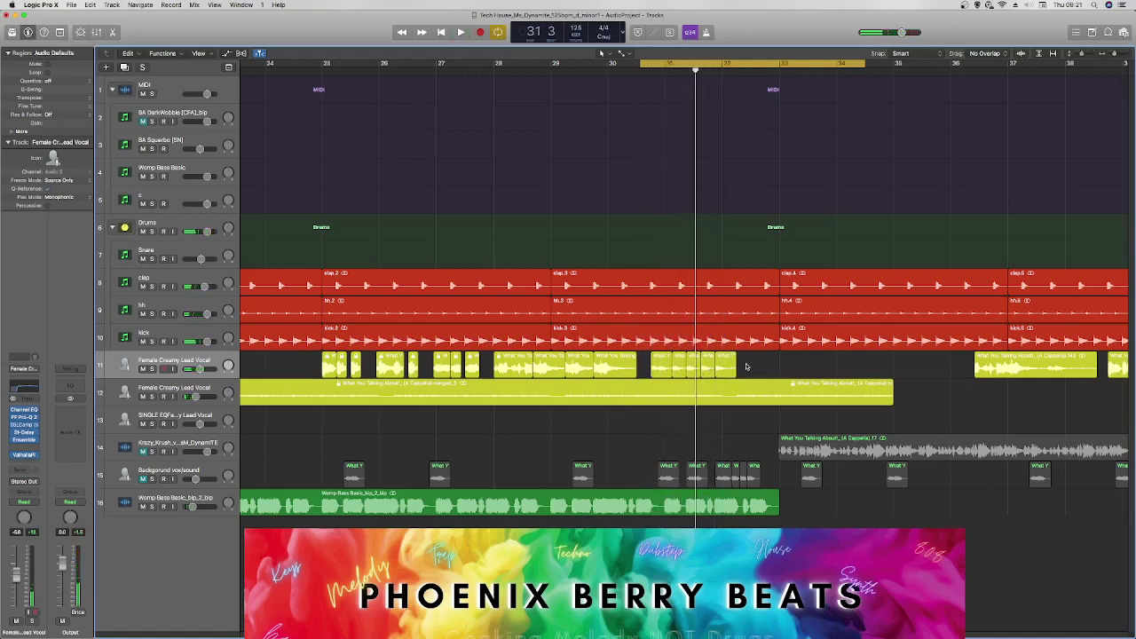
Replace the last chop with shorter repeats ending at bar 32, audition them, and delete the piece set aside just before bar 33.
left_click_drag(727, 366, 778, 367)
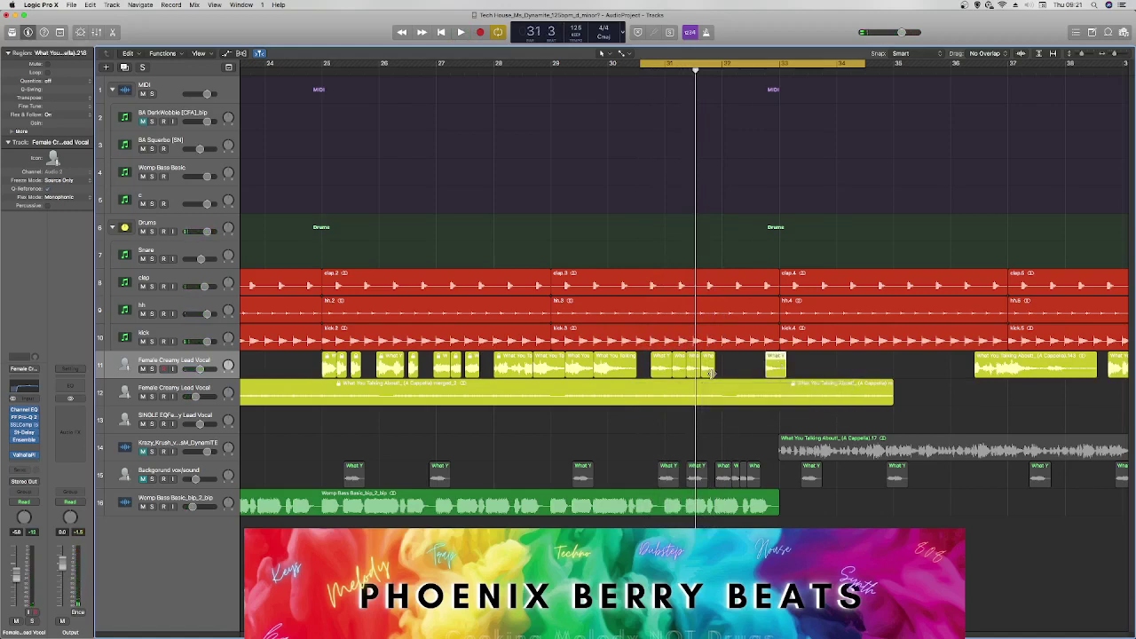
left_click_drag(709, 371, 705, 373)
key("space")
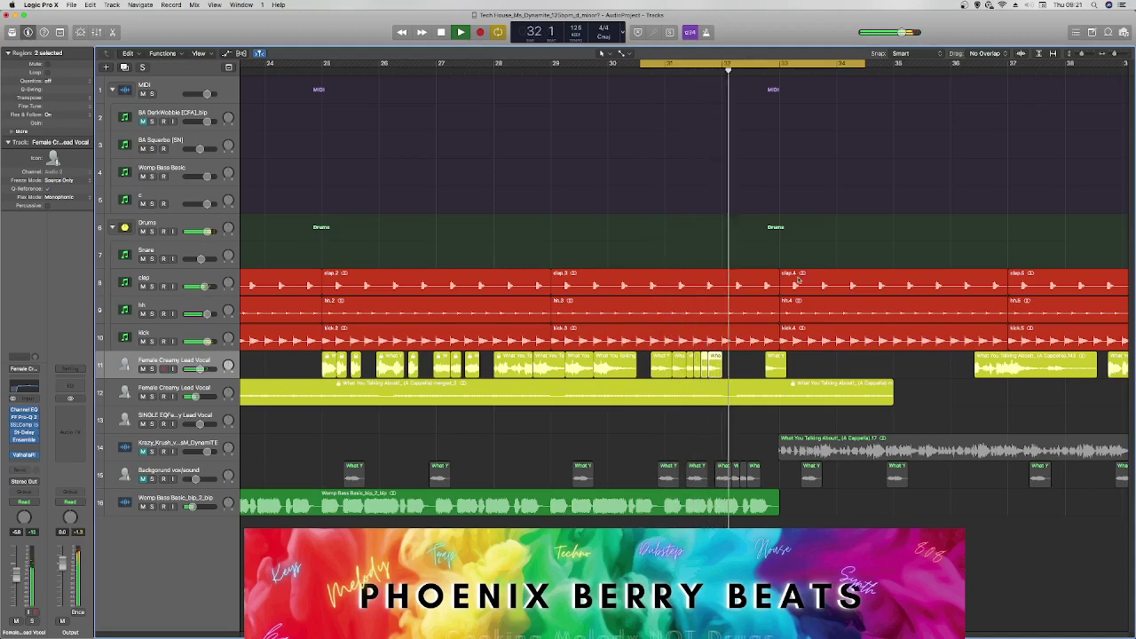
key("space")
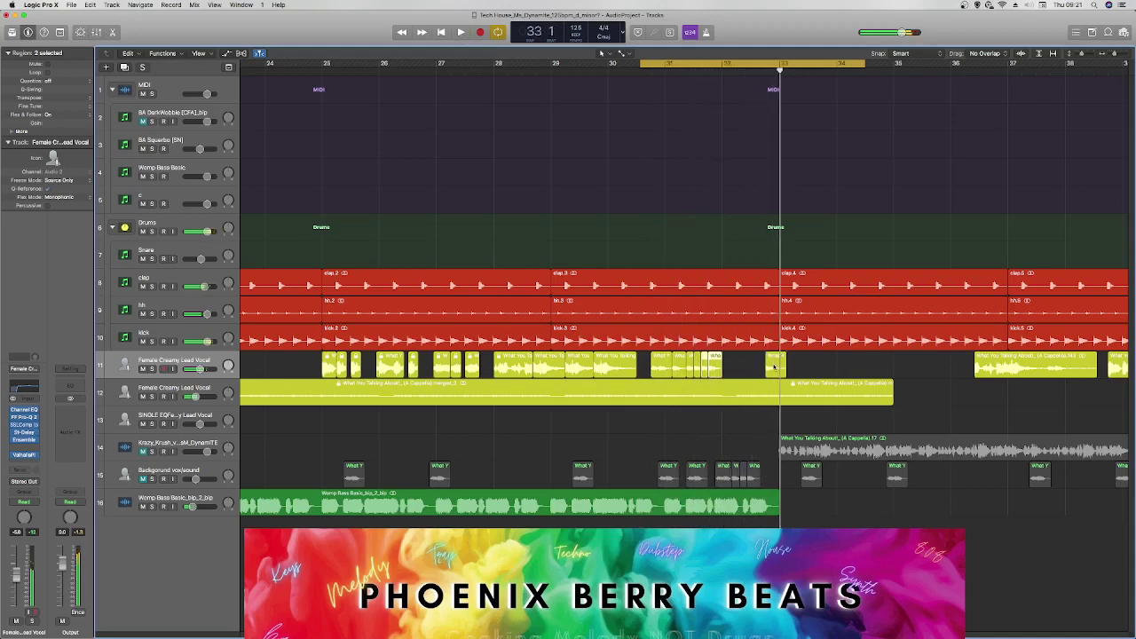
left_click(773, 366)
key("Delete")
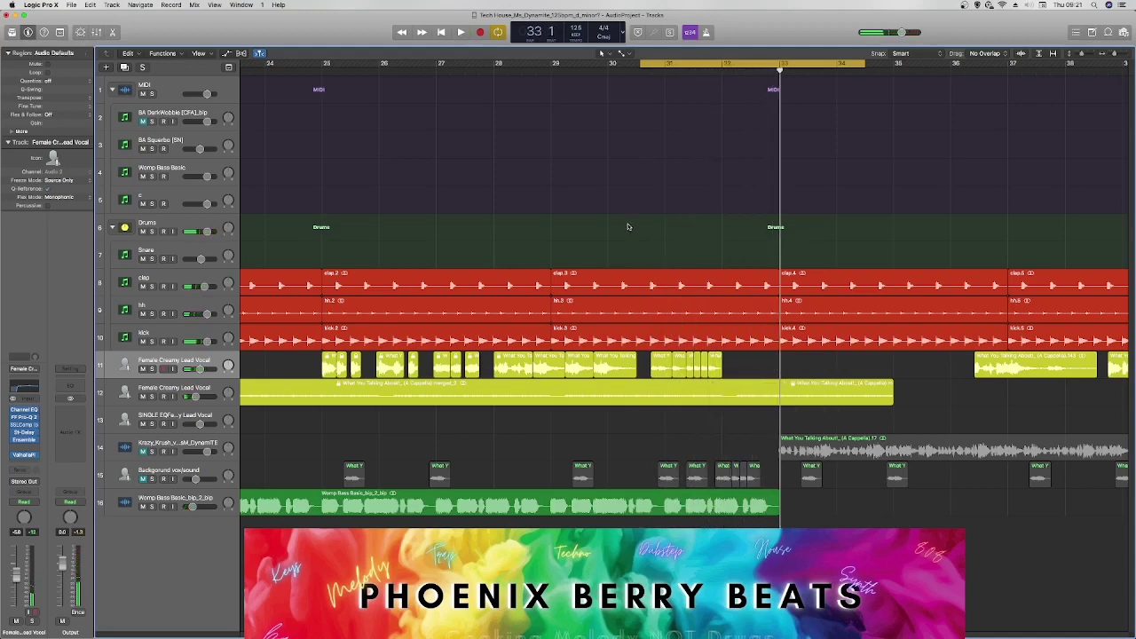
Select every region in the project and lock their SMPTE positions.
key("super+a")
right_click(654, 277)
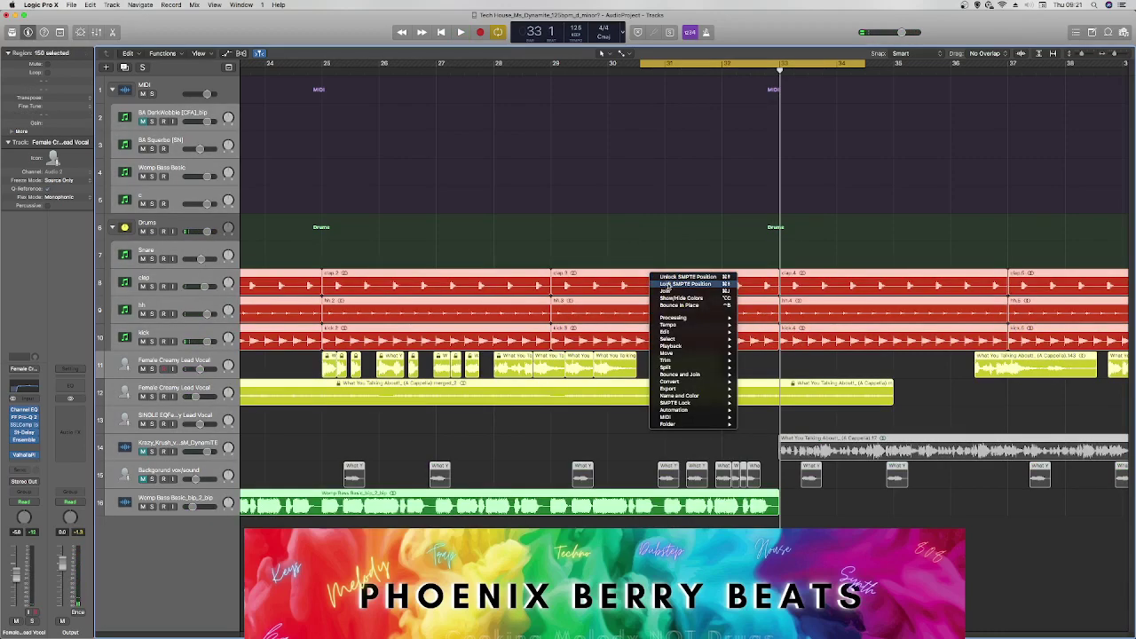
left_click(668, 284)
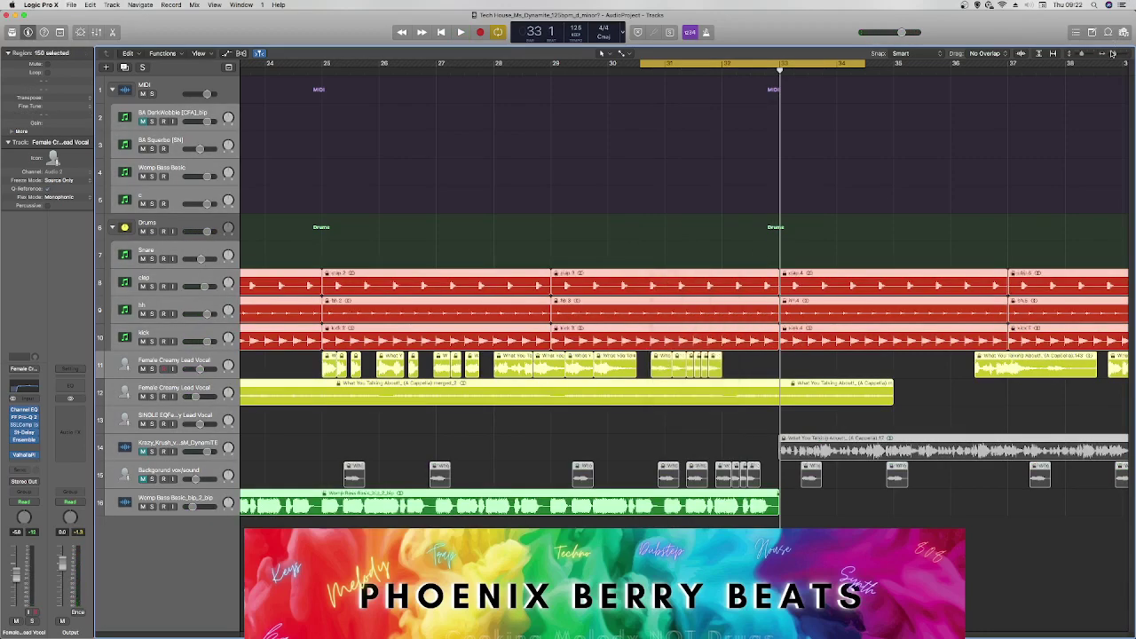
Set the cycle range from bar 1 to about bar 41 and play the arrangement from the start.
left_click_drag(1113, 56, 1110, 56)
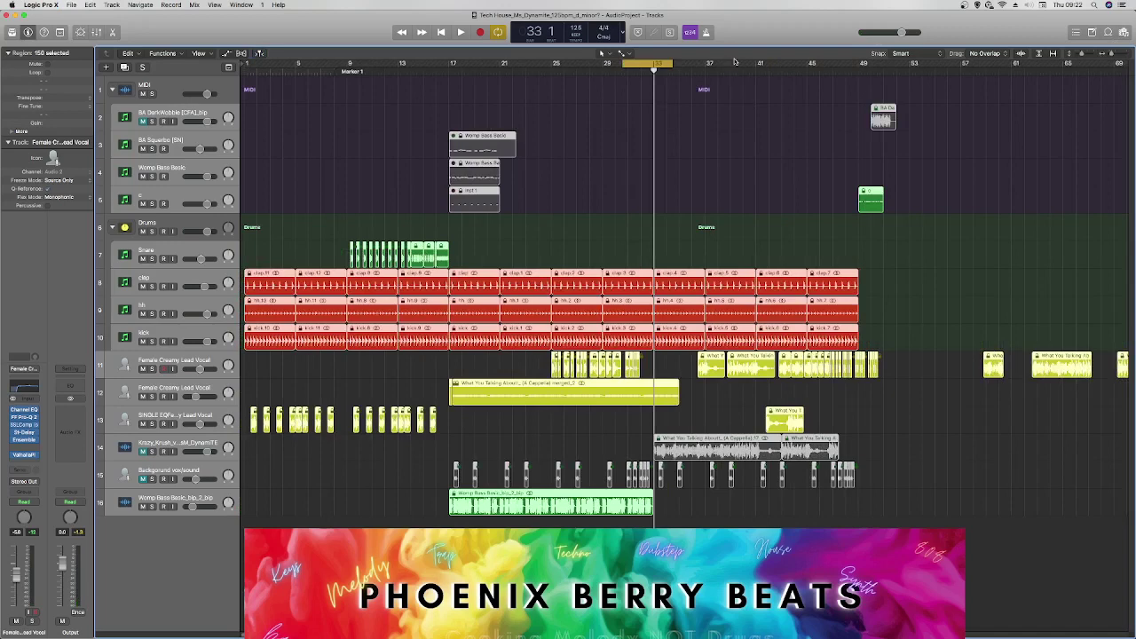
left_click_drag(750, 62, 249, 62)
key("space")
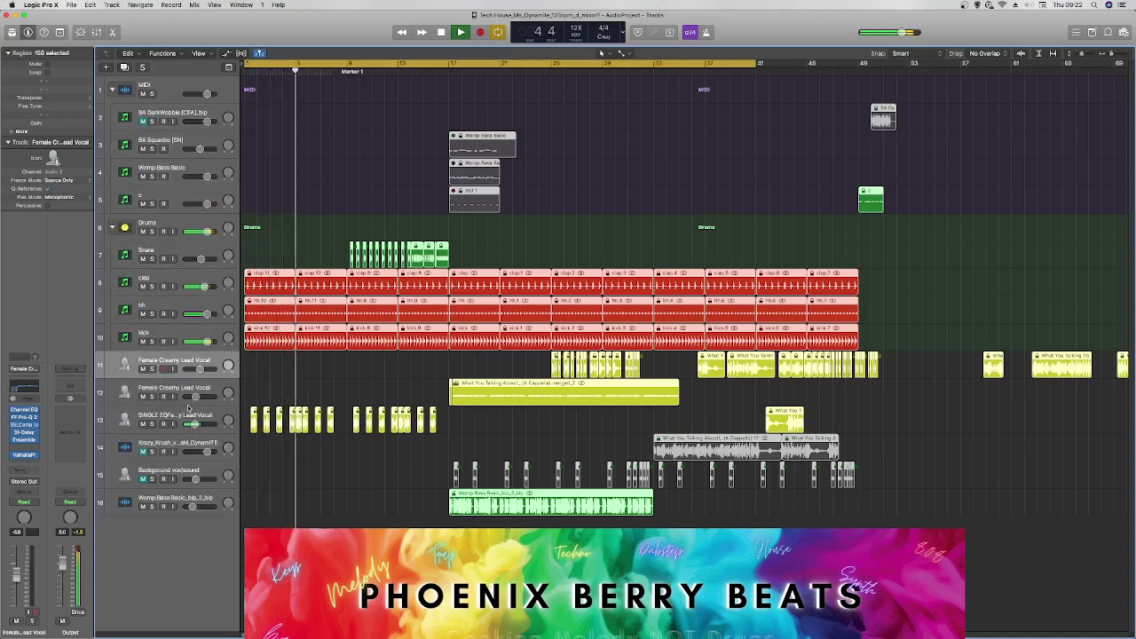
On the SINGLE EQ female vocal track, remove the Gain plug-in and lower the first Channel EQ's high-cut frequency during playback.
left_click(126, 421)
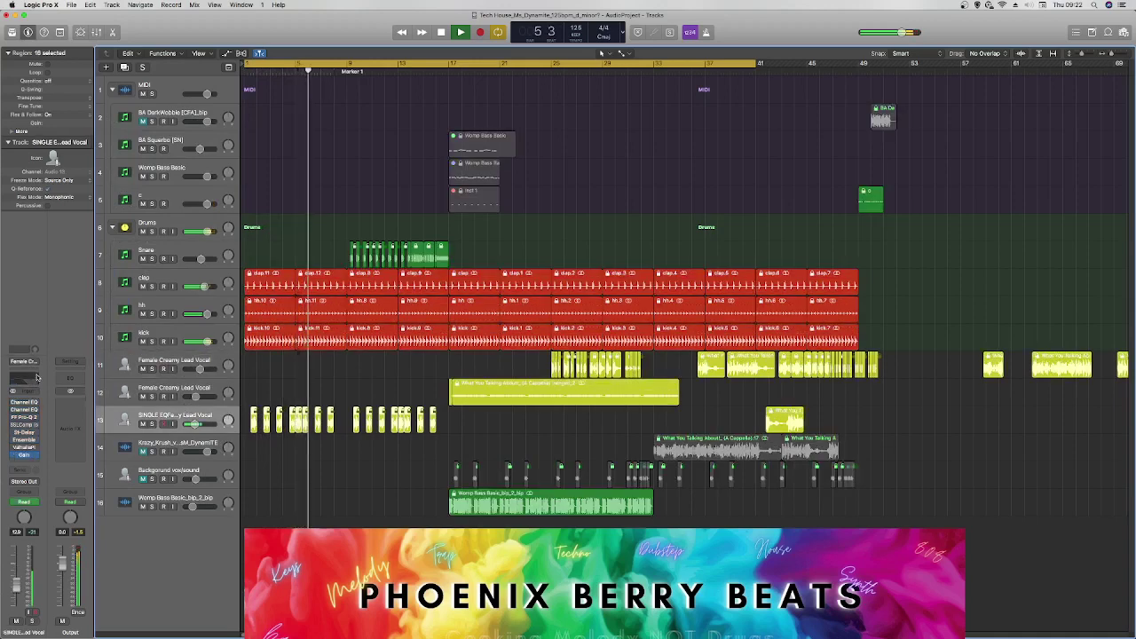
left_click(24, 403)
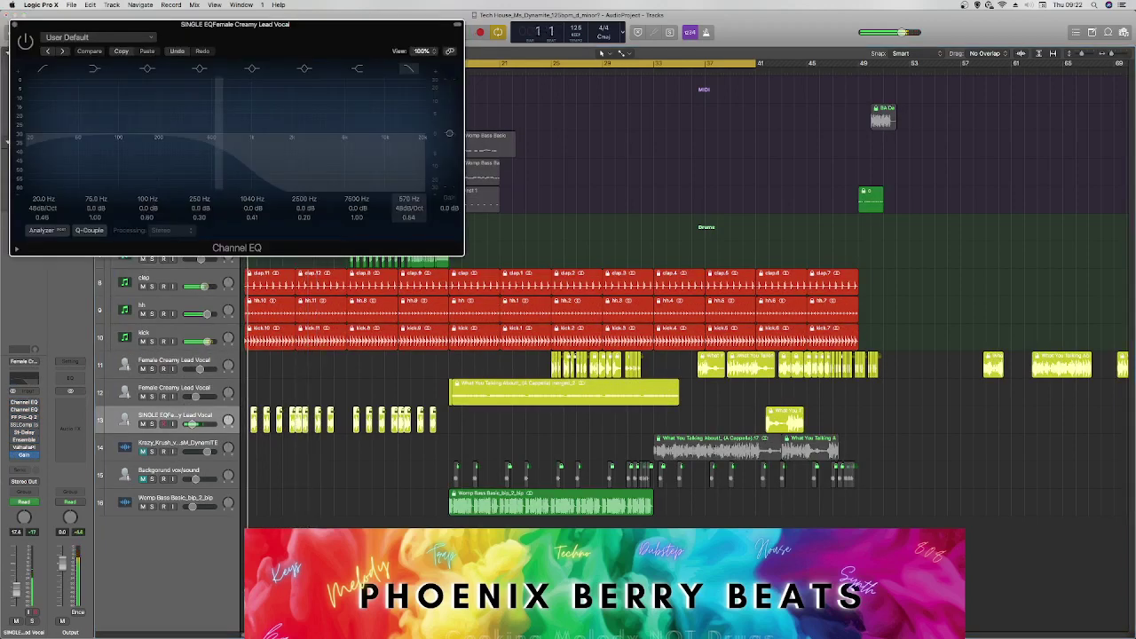
left_click(37, 455)
left_click(39, 466)
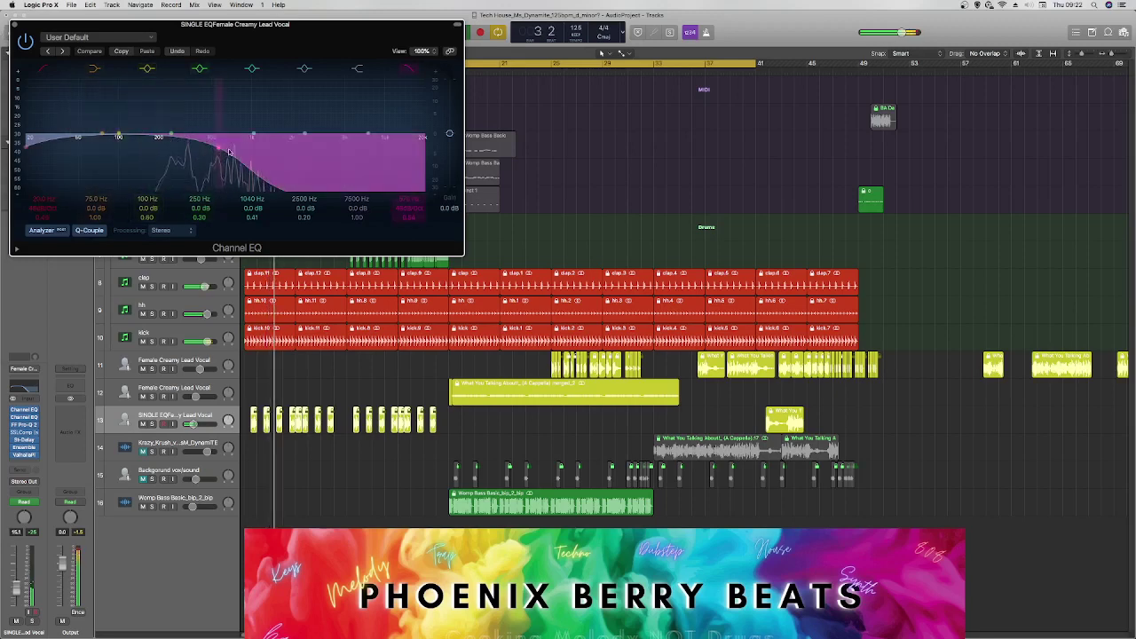
left_click_drag(217, 151, 191, 148)
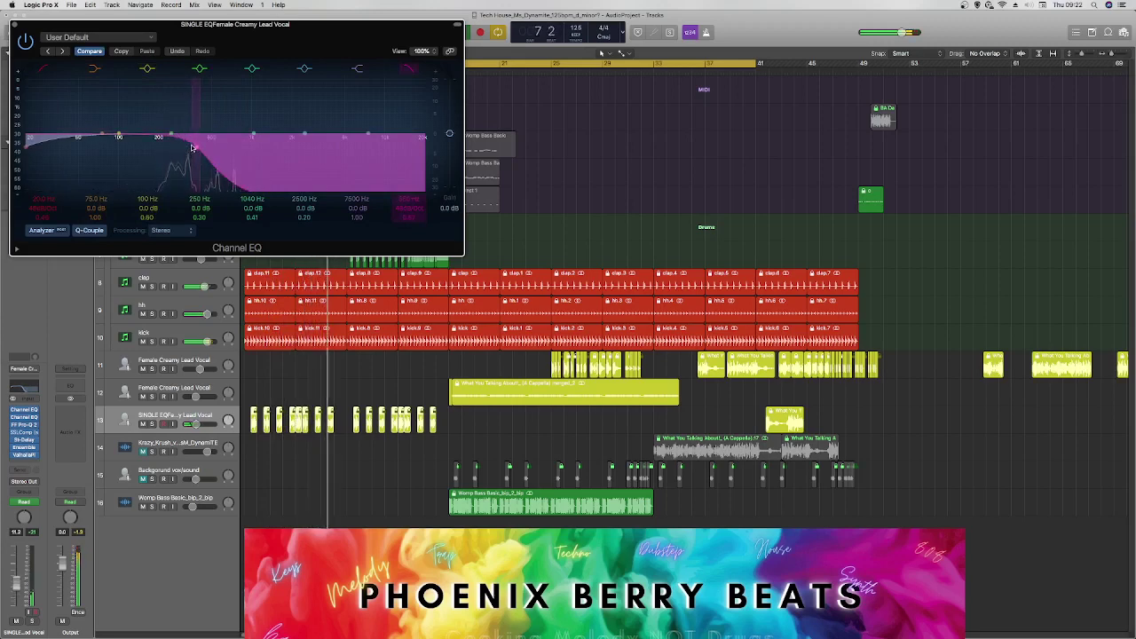
left_click(15, 25)
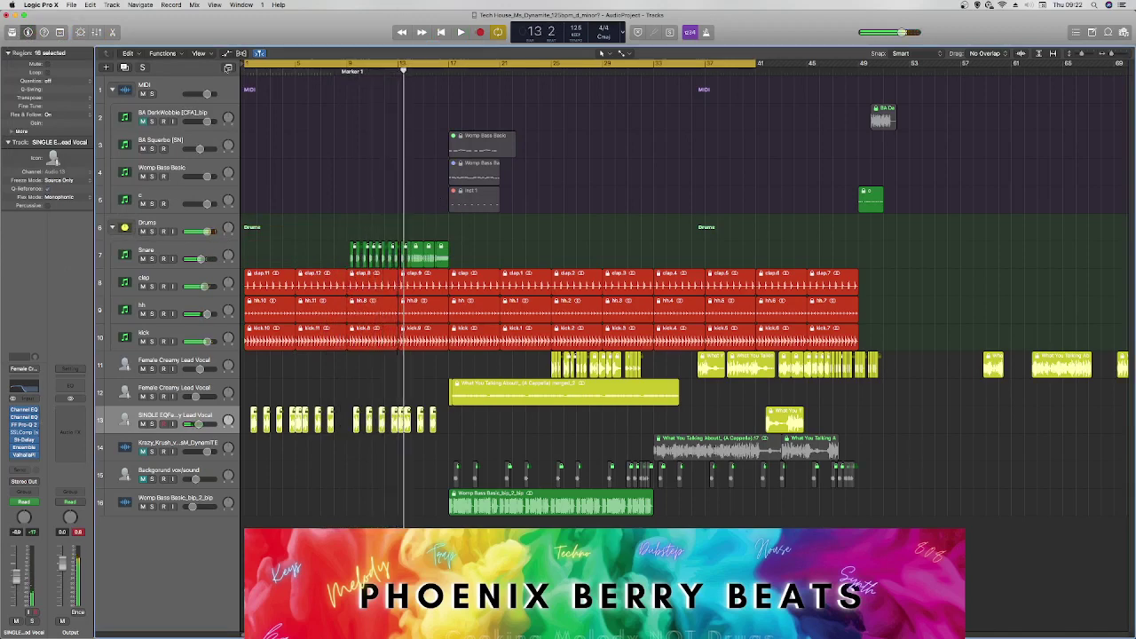
Show track automation and set the SINGLE EQ female vocal track to Latch mode.
left_click(228, 55)
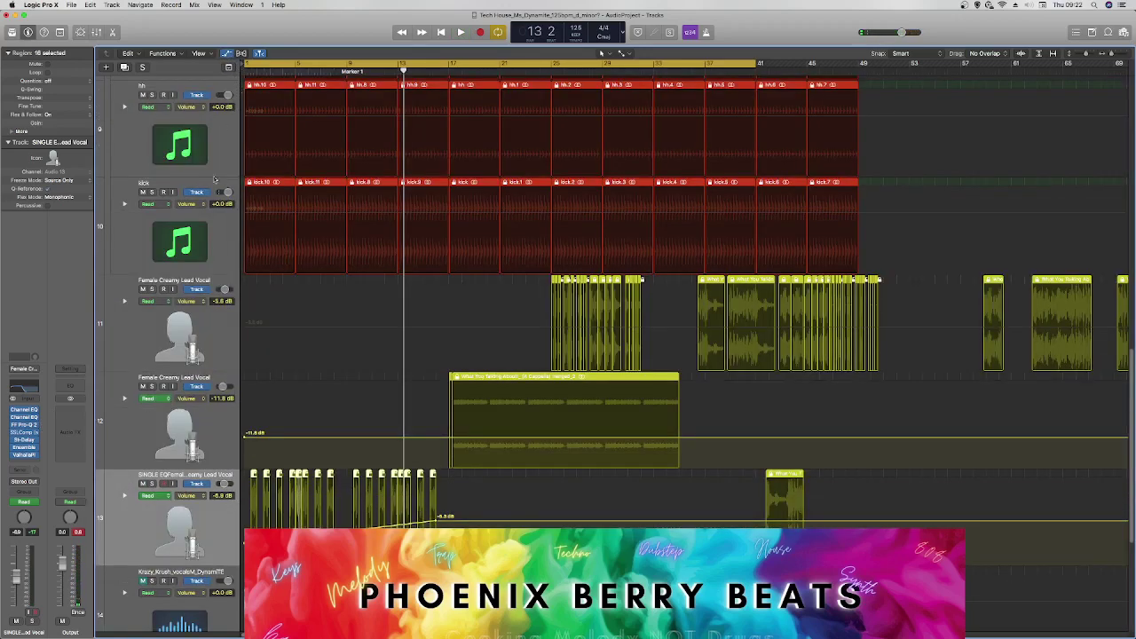
scroll(258, 311, "down", 5)
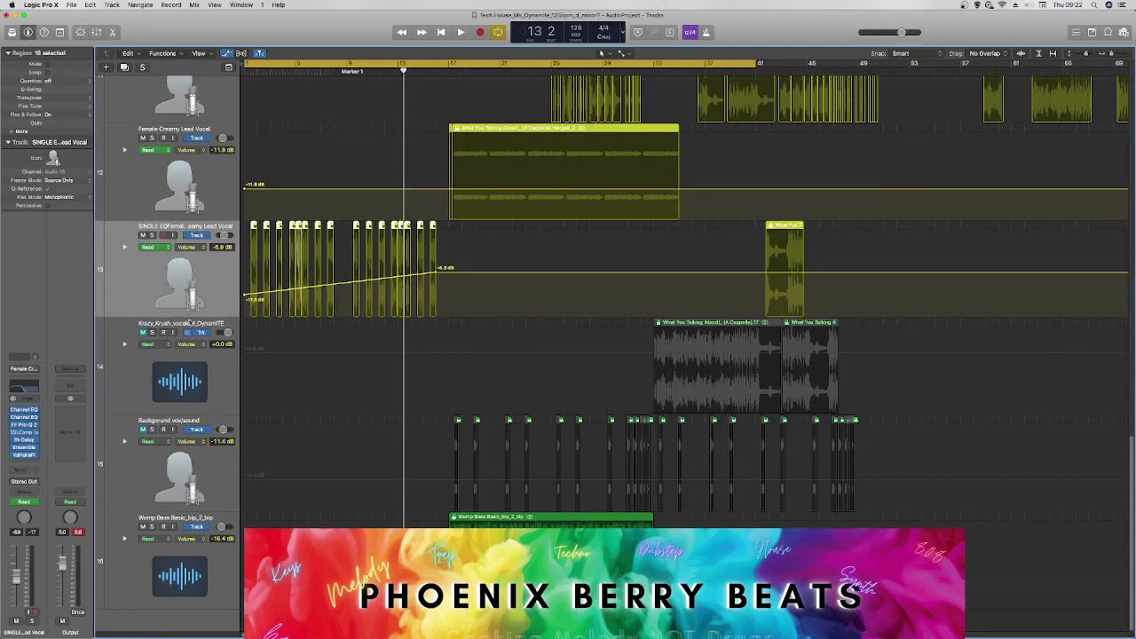
left_click(183, 247)
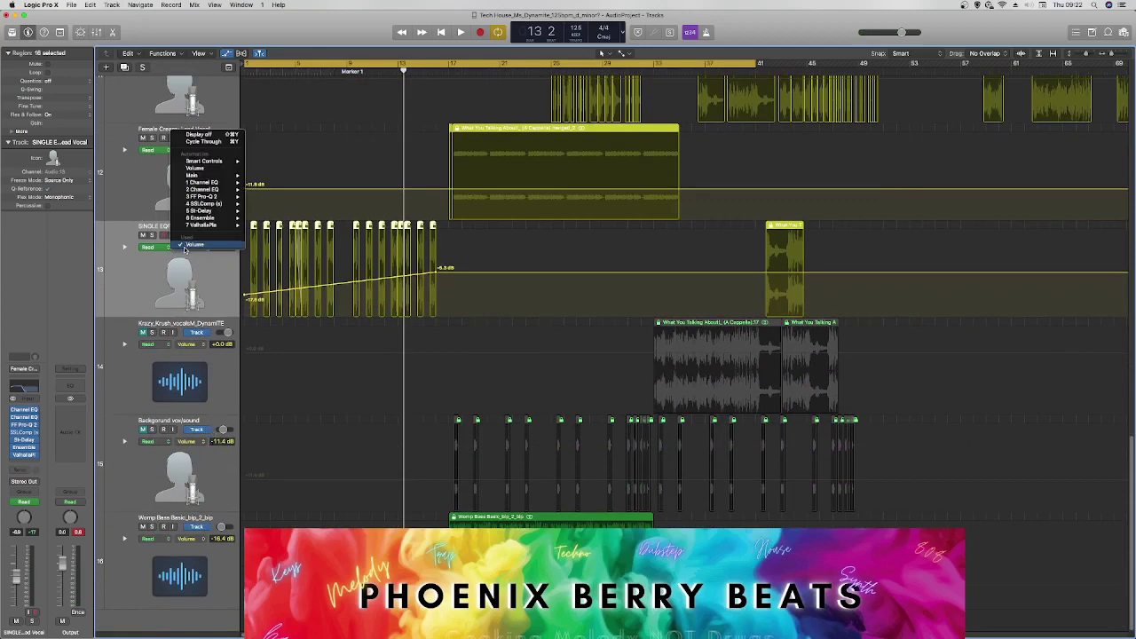
left_click(173, 246)
left_click(157, 251)
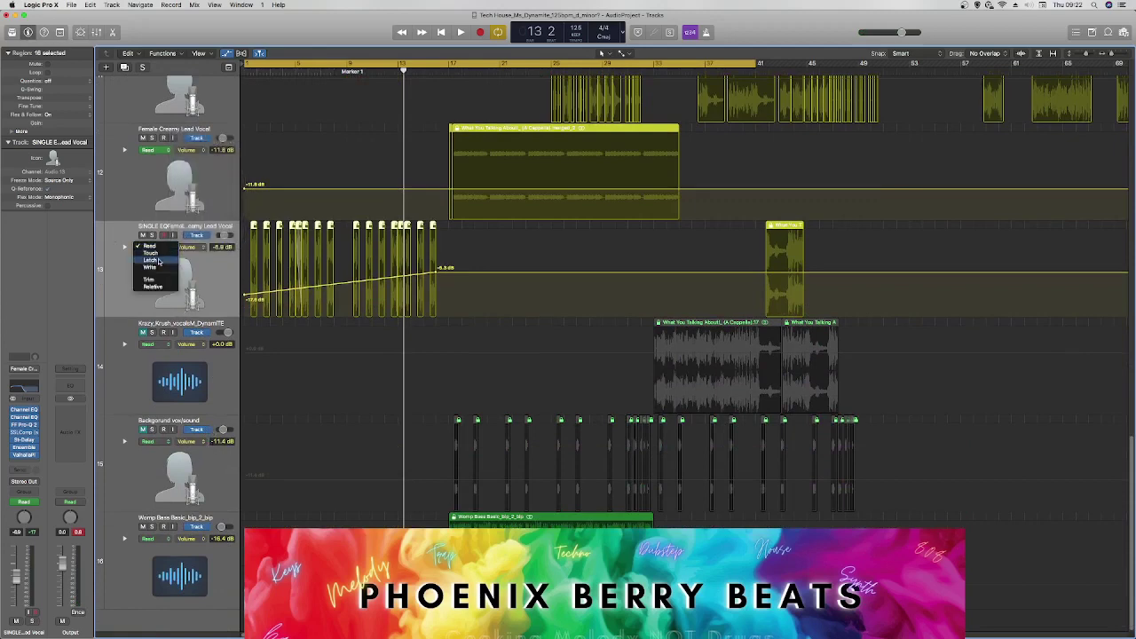
left_click(150, 295)
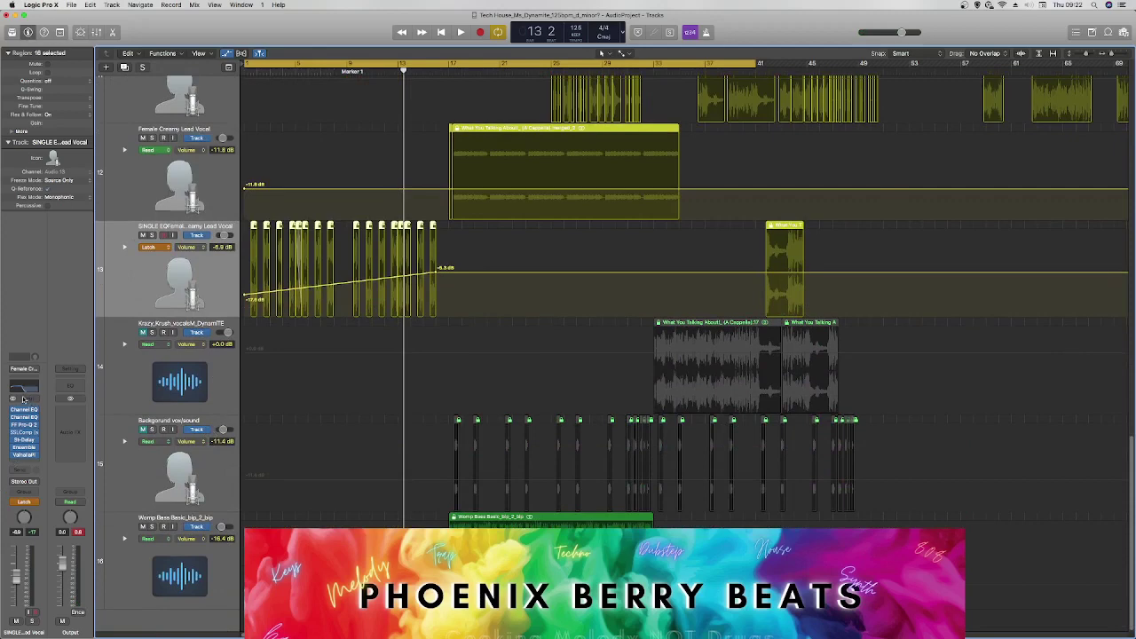
Record high-cut frequency automation on the SINGLE EQ vocal track by sweeping its Channel EQ up to 4850 Hz during playback.
left_click(24, 387)
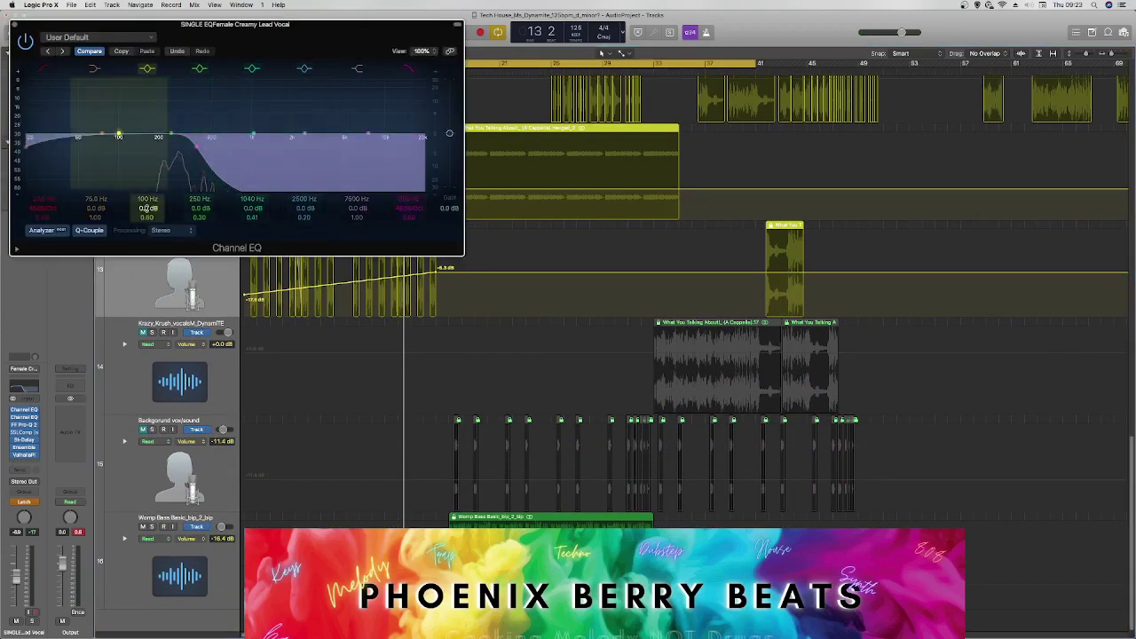
left_click(402, 209)
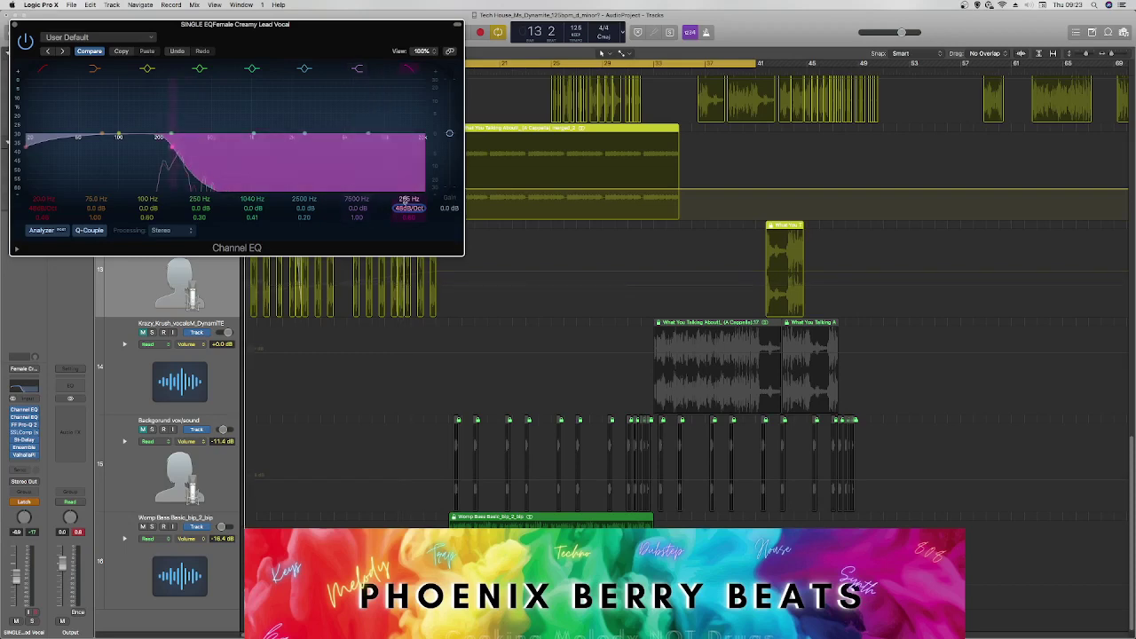
key("space")
left_click_drag(405, 200, 406, 157)
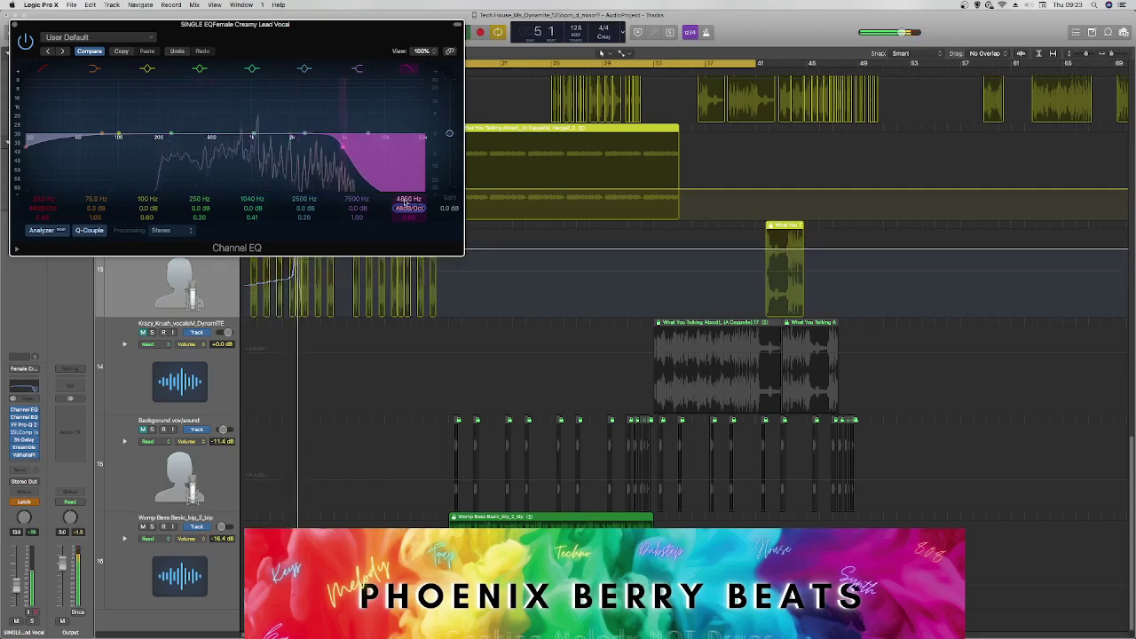
left_click(15, 25)
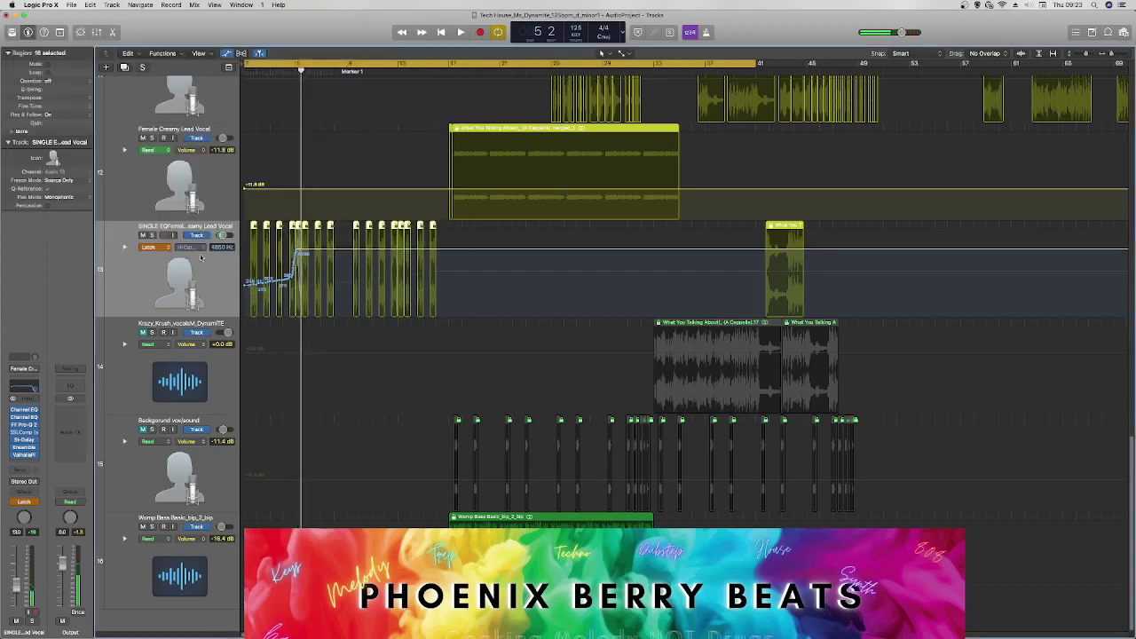
Replace the recorded sweep with a smooth high-cut ramp from bar 1 at about 395 Hz to the last chop at about 1620 Hz.
left_click_drag(251, 285, 434, 257)
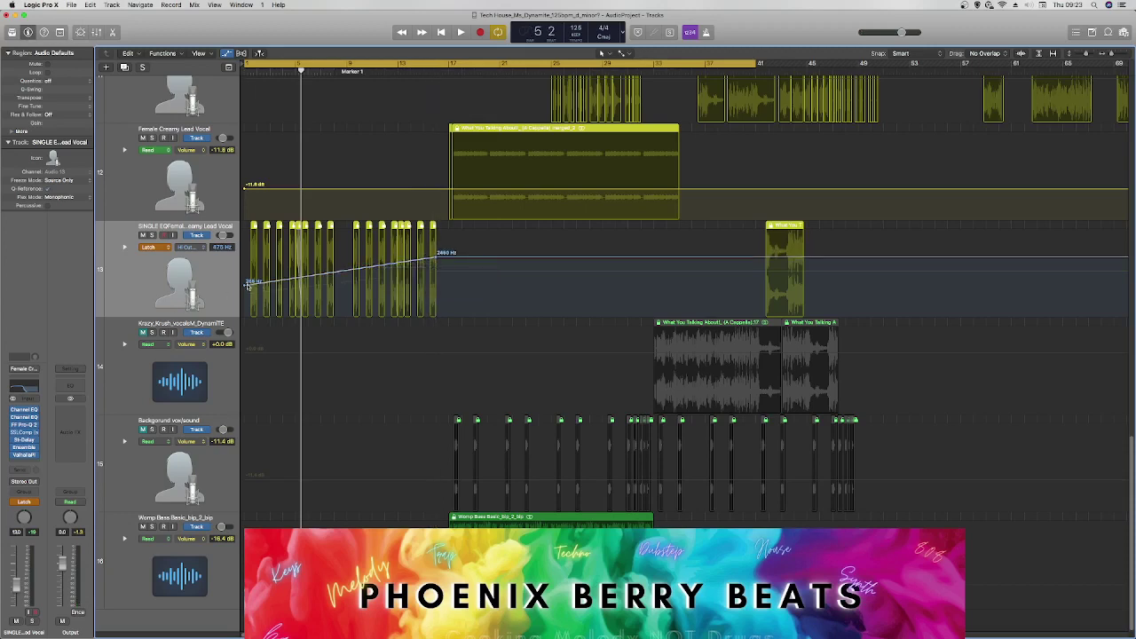
key("Return")
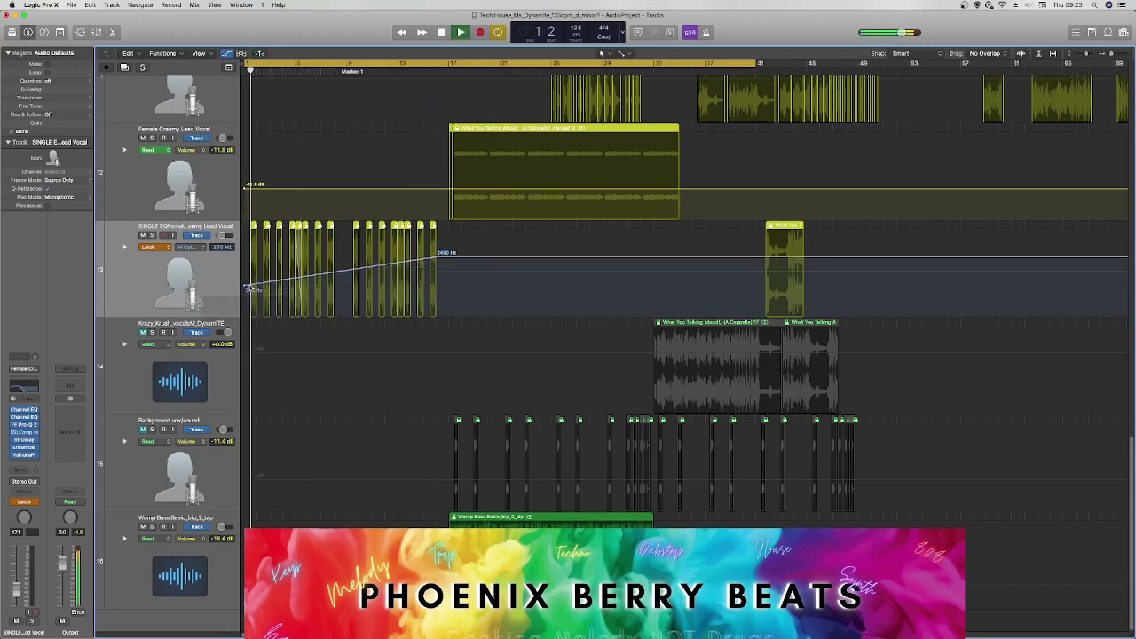
key("space")
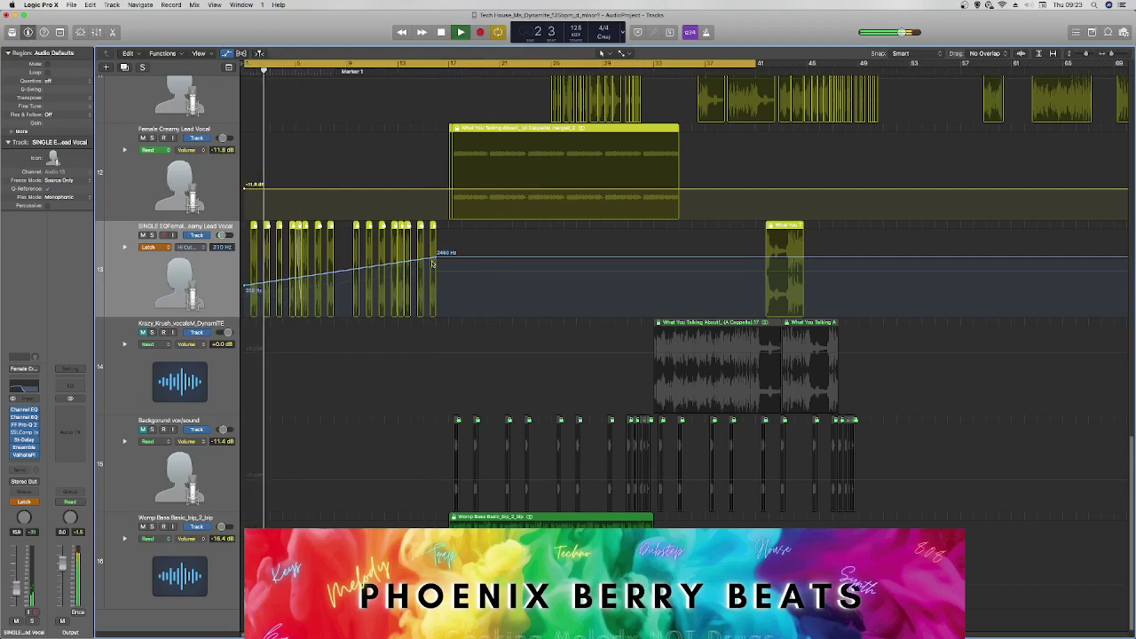
left_click_drag(246, 288, 248, 284)
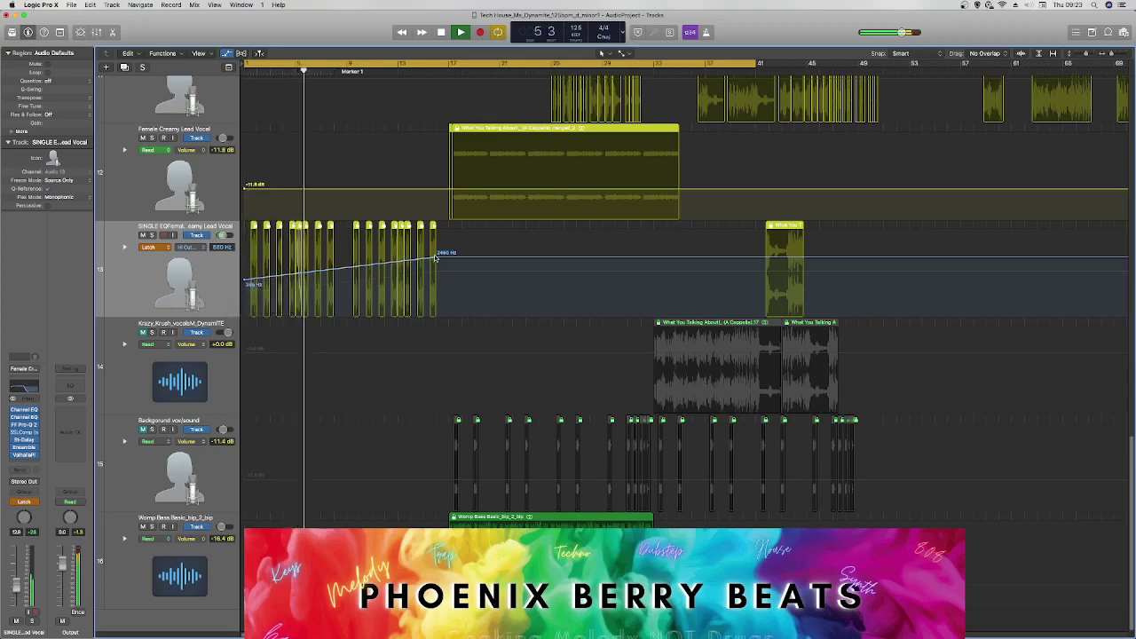
left_click_drag(436, 257, 435, 264)
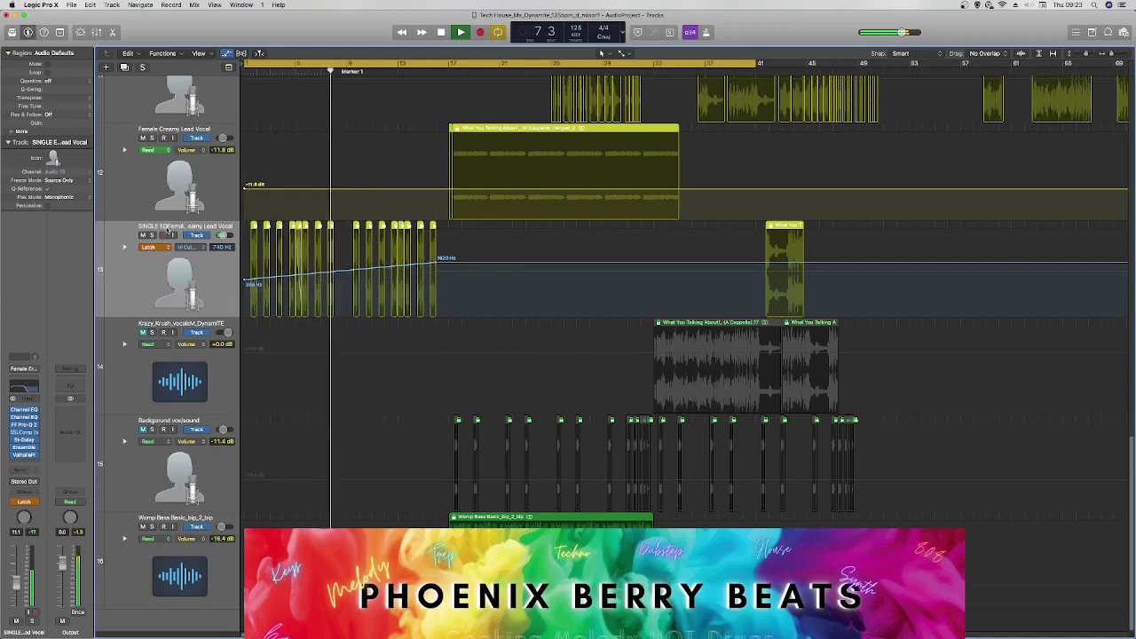
Return the SINGLE EQ vocal track's automation to Read mode and hide the automation lanes.
left_click(156, 247)
left_click(150, 232)
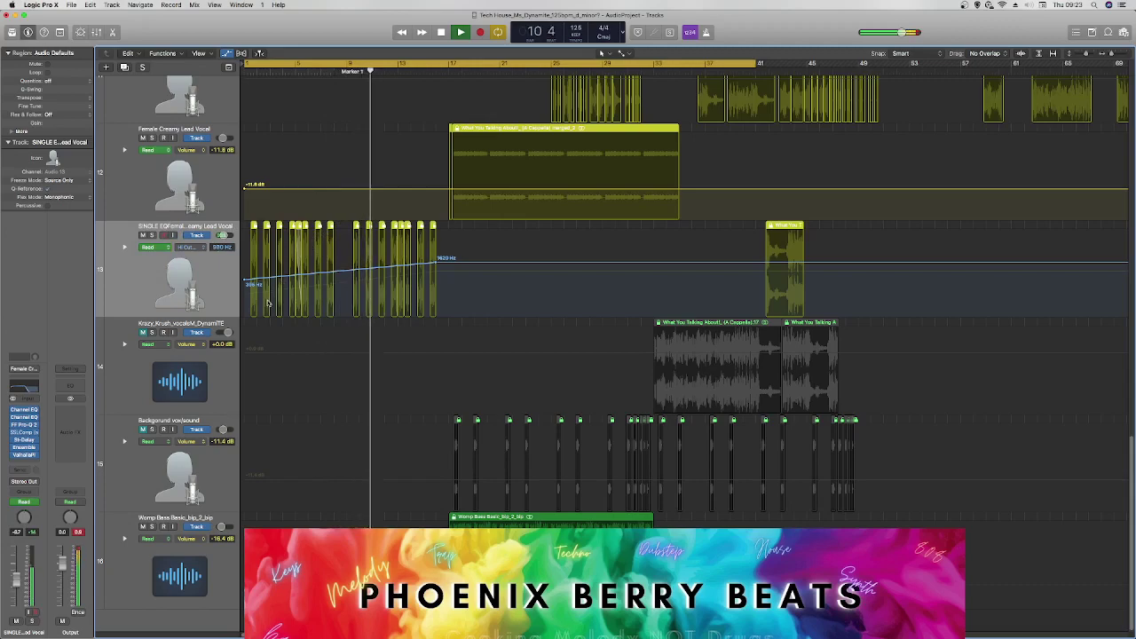
left_click(227, 54)
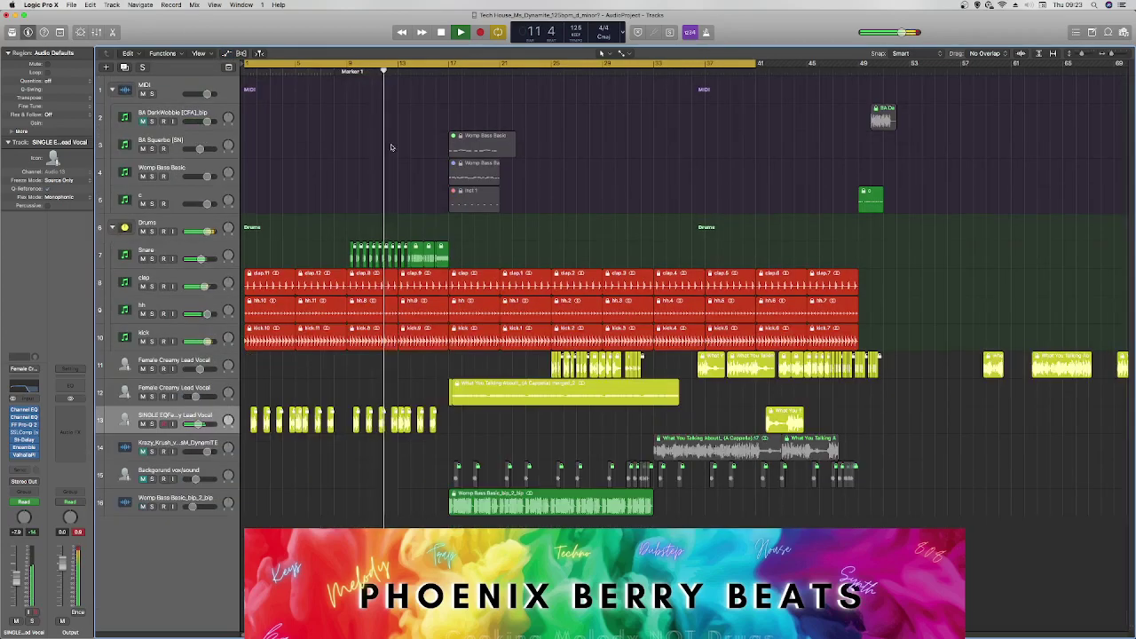
Compare the build-up before bar 17 with the Snare track muted and unmuted.
left_click(142, 258)
left_click(136, 260)
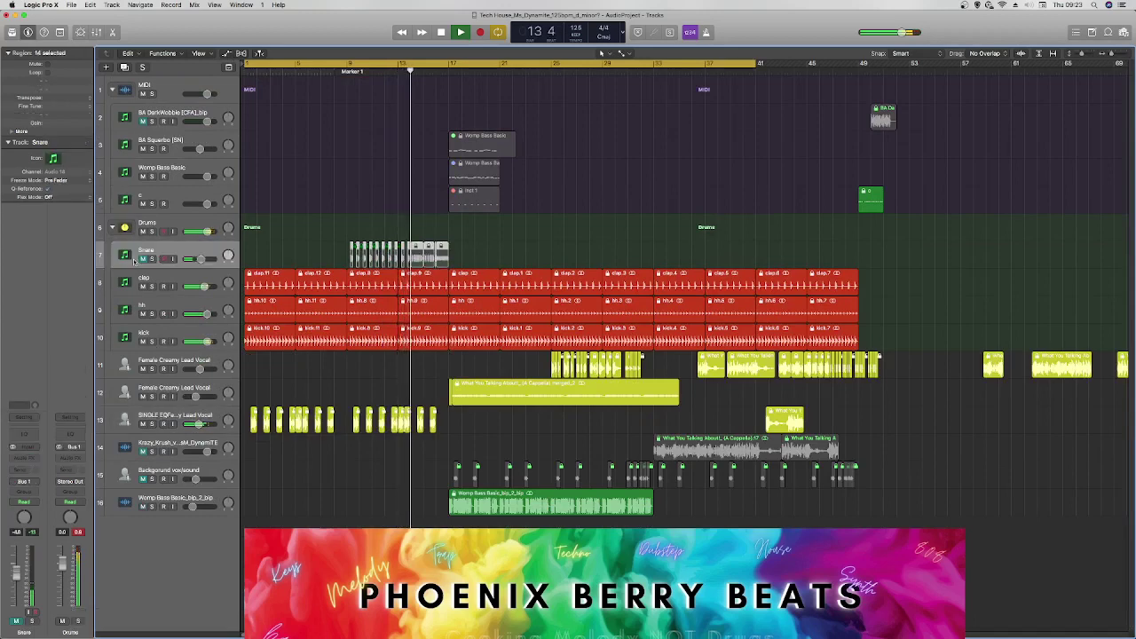
left_click(143, 258)
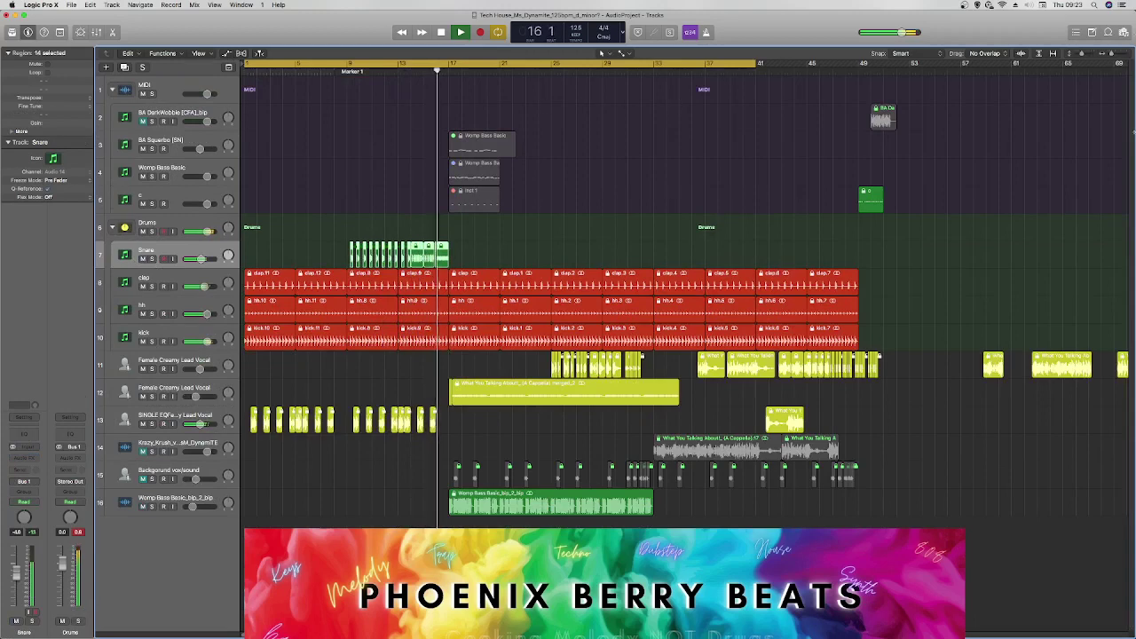
Cycle bars 9 to 15 to audition the snare build-up and select its ten short hits before bar 14.
left_click(351, 66)
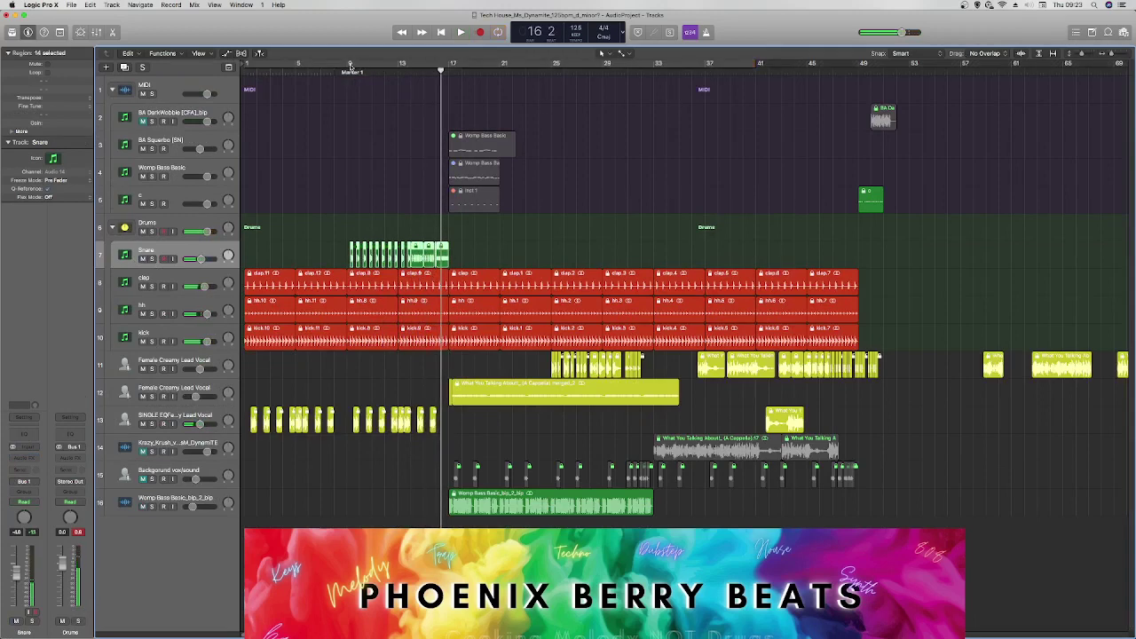
left_click_drag(350, 66, 424, 65)
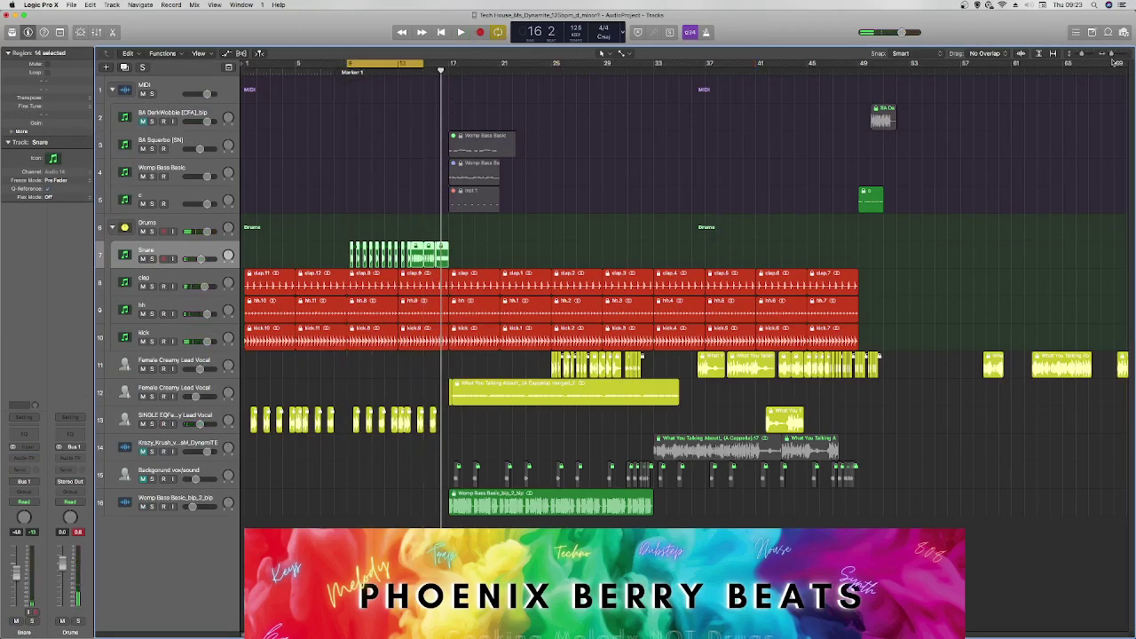
left_click_drag(1111, 55, 1115, 55)
key("space")
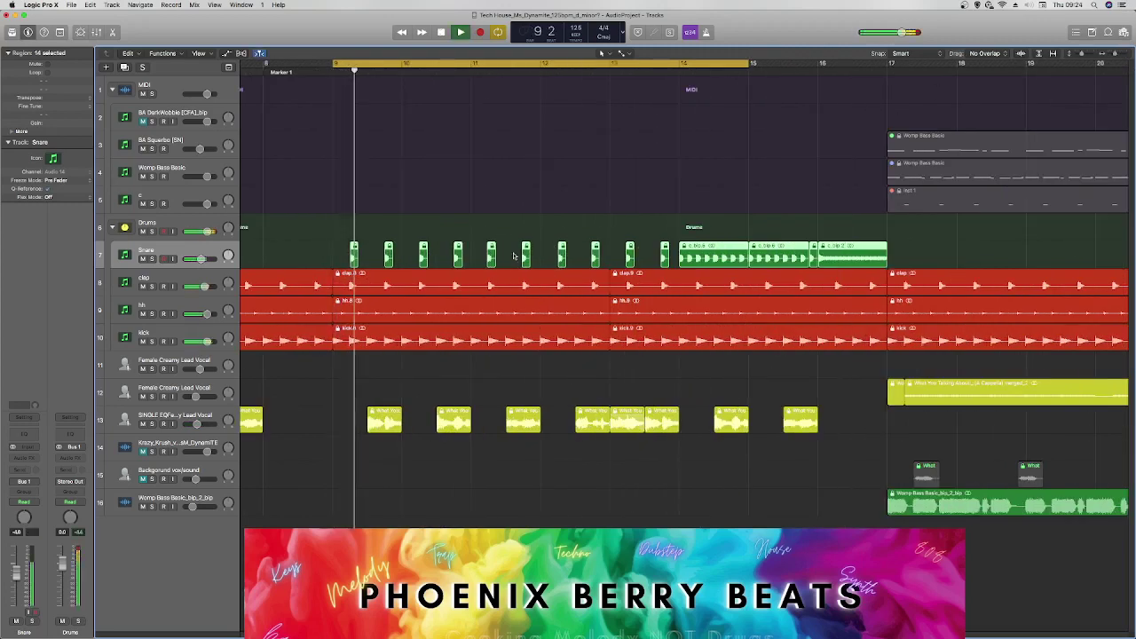
key("space")
left_click_drag(335, 229, 583, 249)
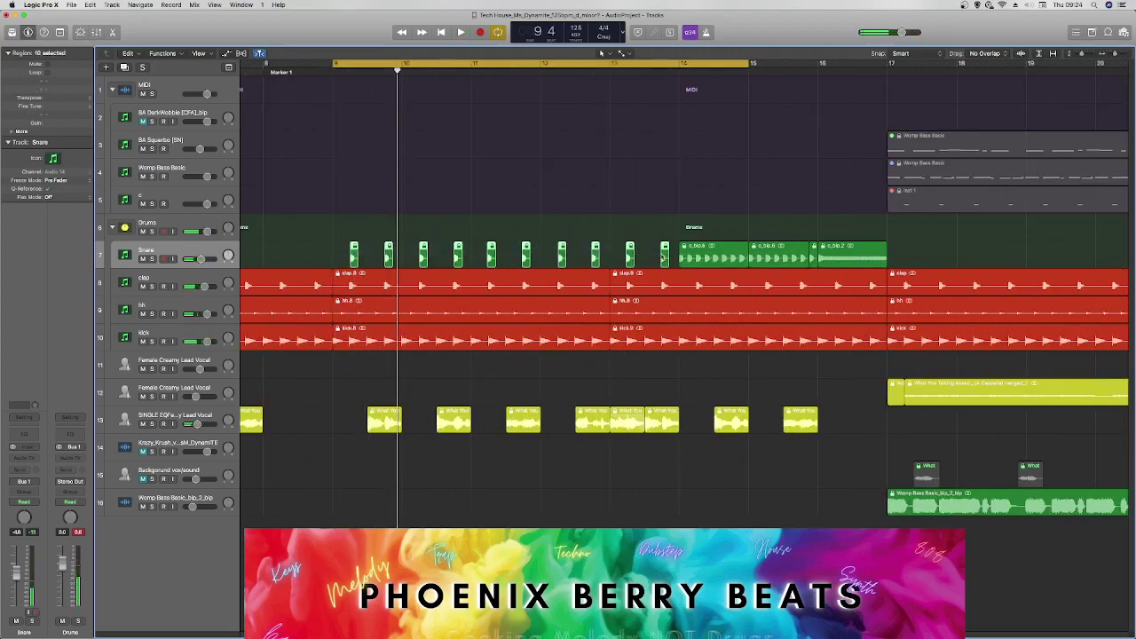
right_click(667, 255)
key("super+j")
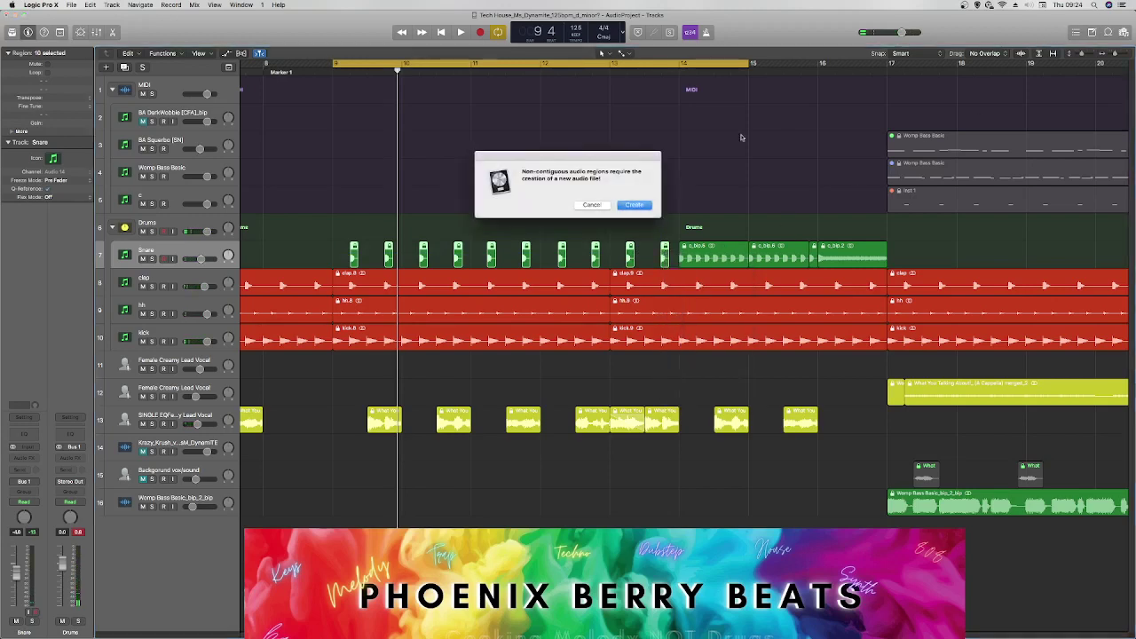
left_click(590, 205)
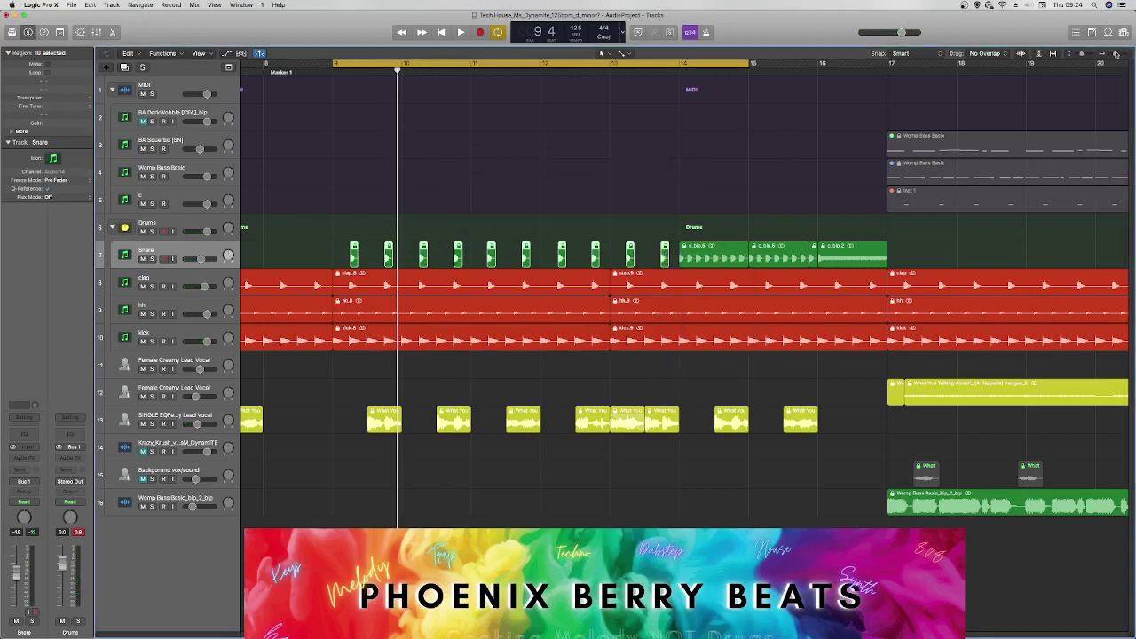
Unlock the SMPTE positions of the ten selected short snare hits.
left_click_drag(1116, 54, 1120, 52)
right_click(652, 262)
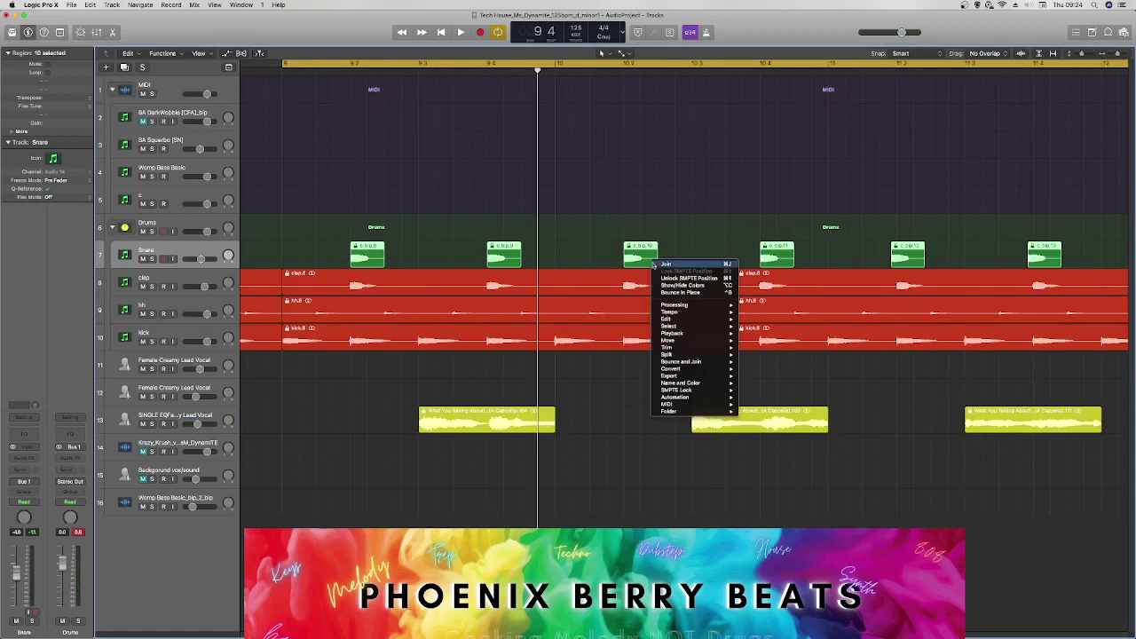
left_click(647, 148)
Audition the snare hits from 10.2 and move the hit just before 11.4 into line with the clap at 11.4.
left_click_drag(638, 71, 623, 72)
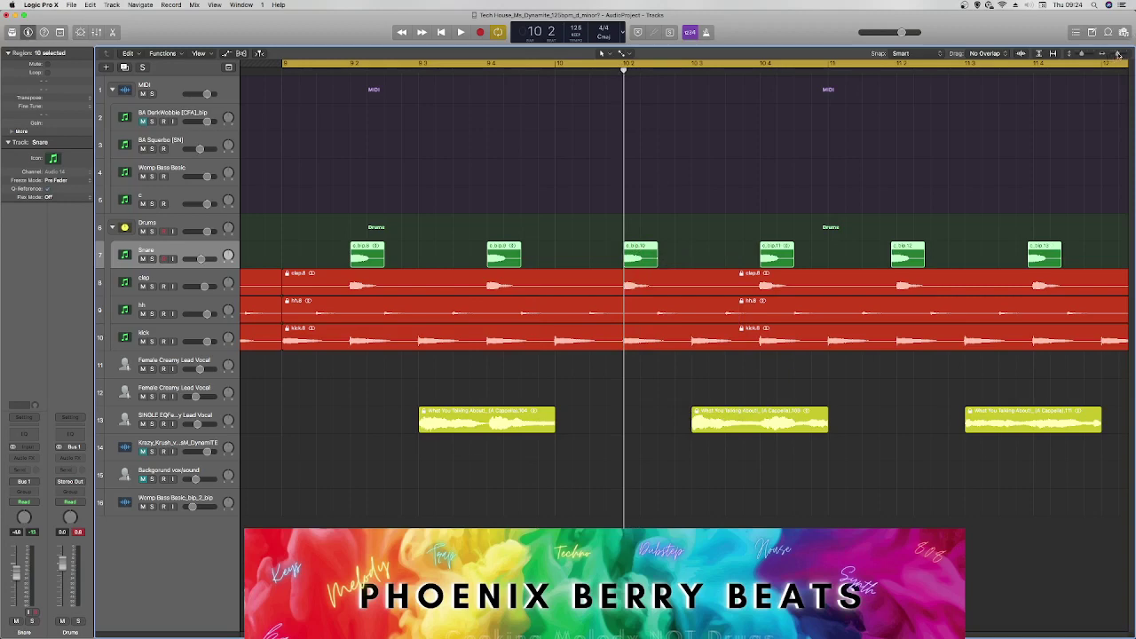
left_click_drag(1117, 55, 1121, 53)
key("space")
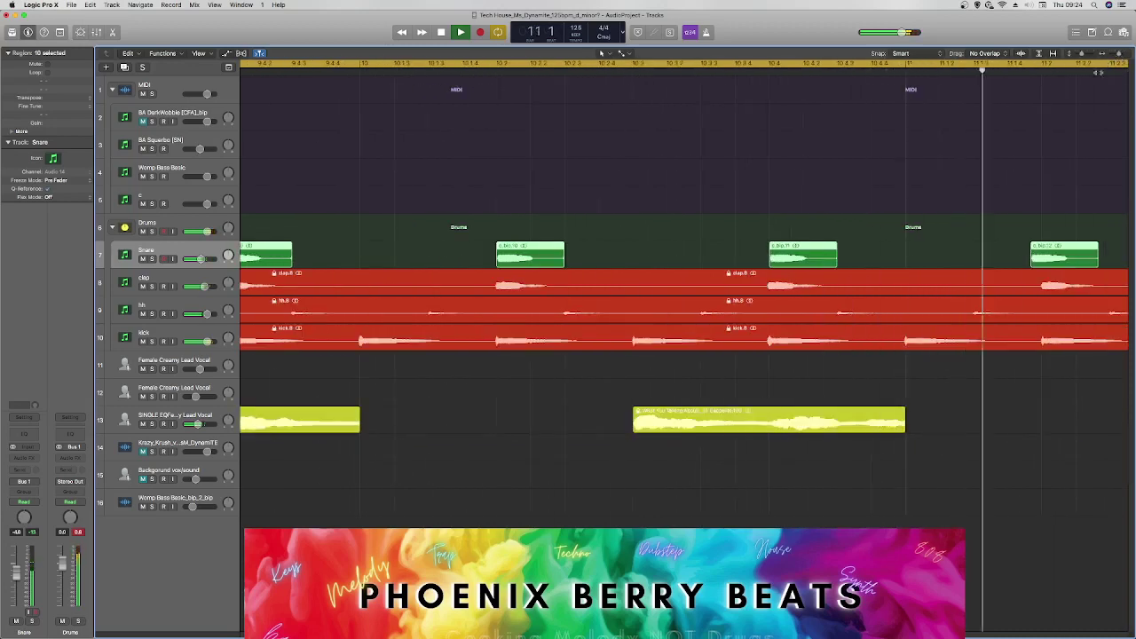
key("space")
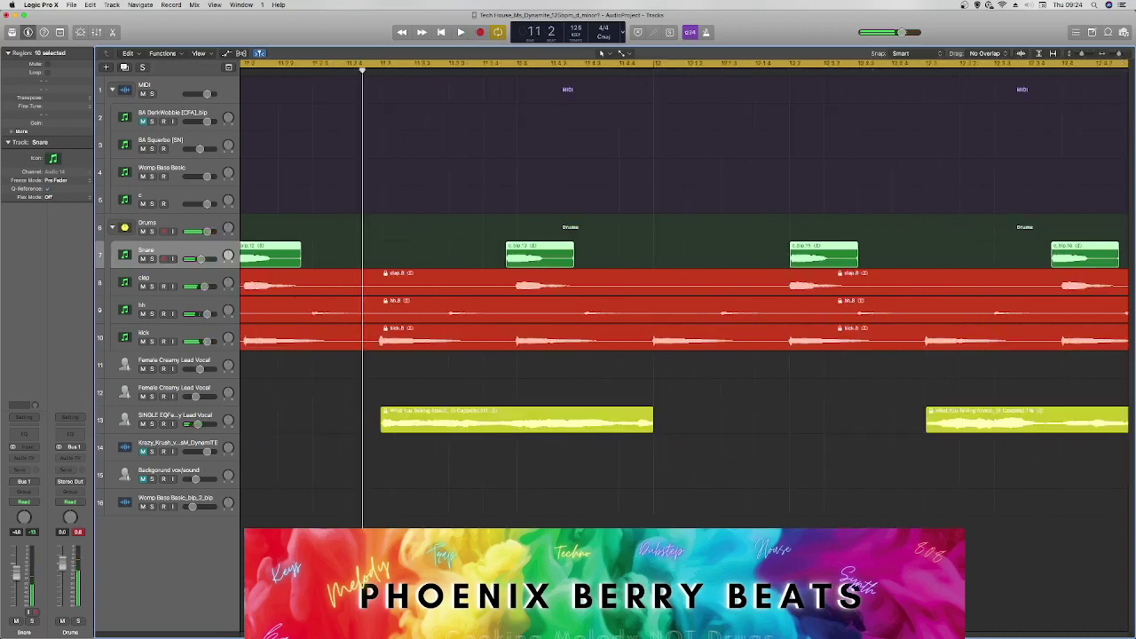
left_click_drag(524, 258, 542, 257)
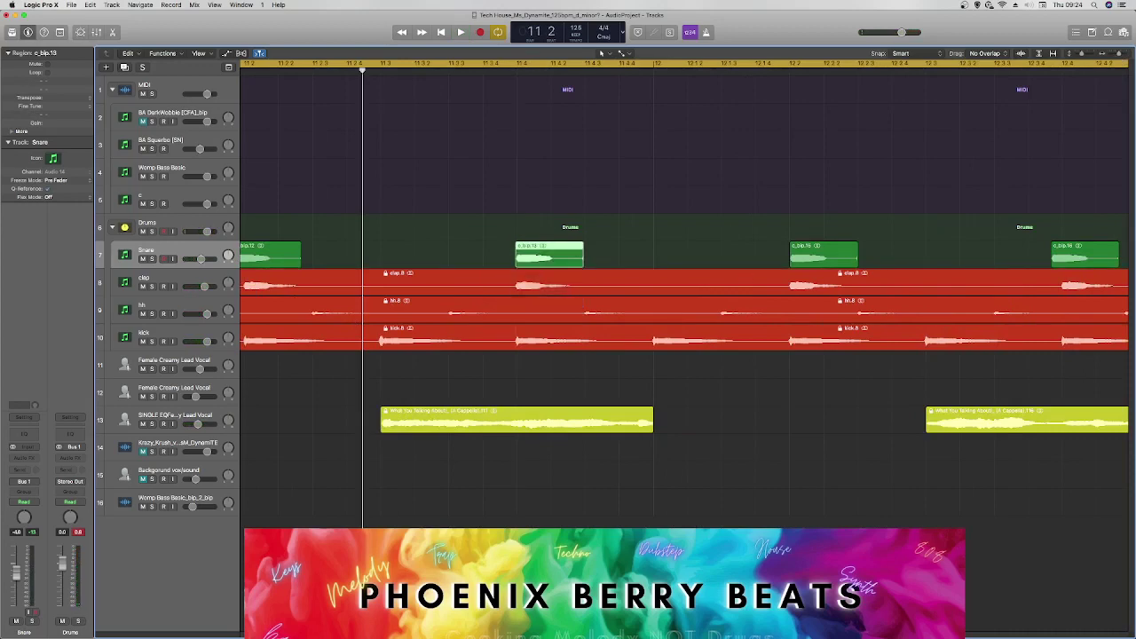
scroll(603, 284, "left", 4)
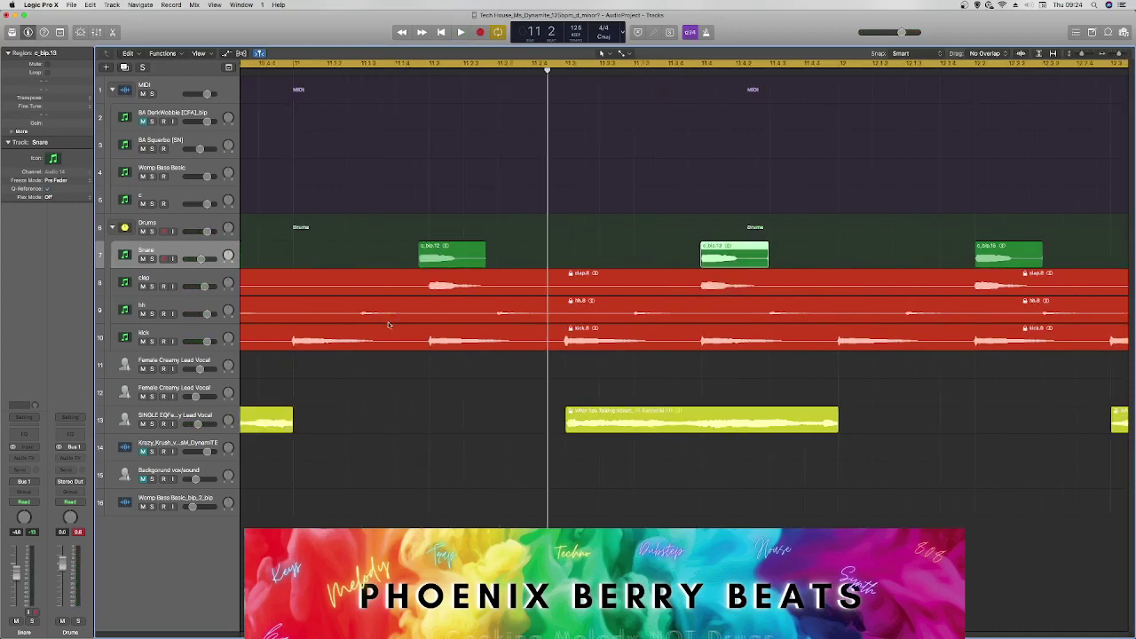
Move the short snare hits near 11.2, 12.4, 13.2 and 13.4 into line with their claps and turn off the cycle.
left_click_drag(433, 255, 442, 255)
key("space")
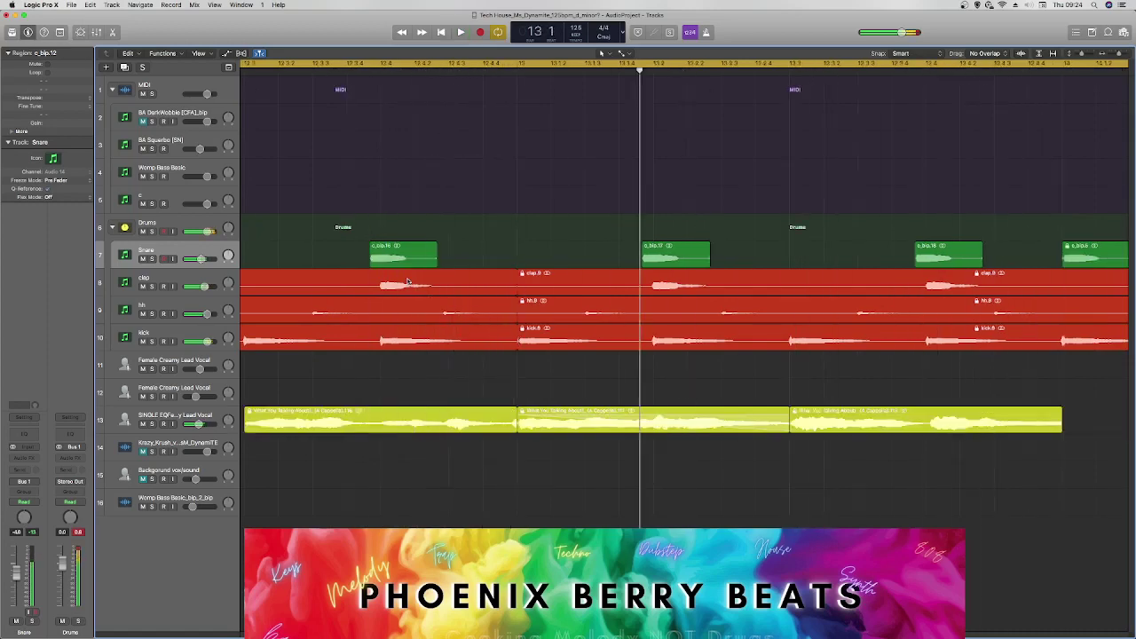
left_click_drag(394, 253, 405, 253)
left_click(371, 64)
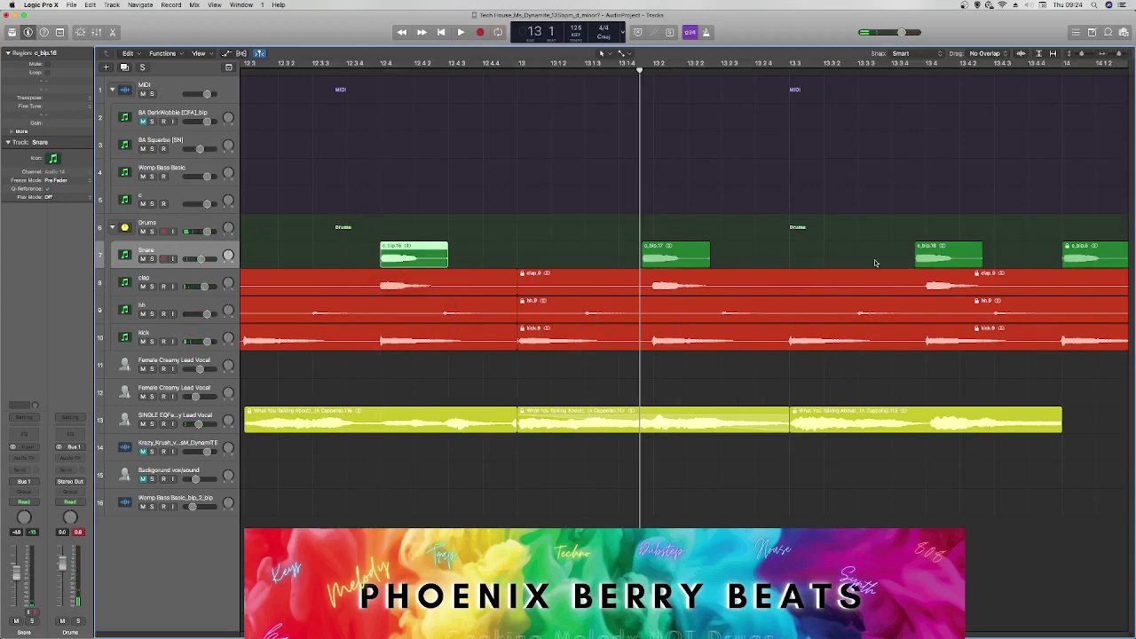
left_click_drag(676, 257, 688, 257)
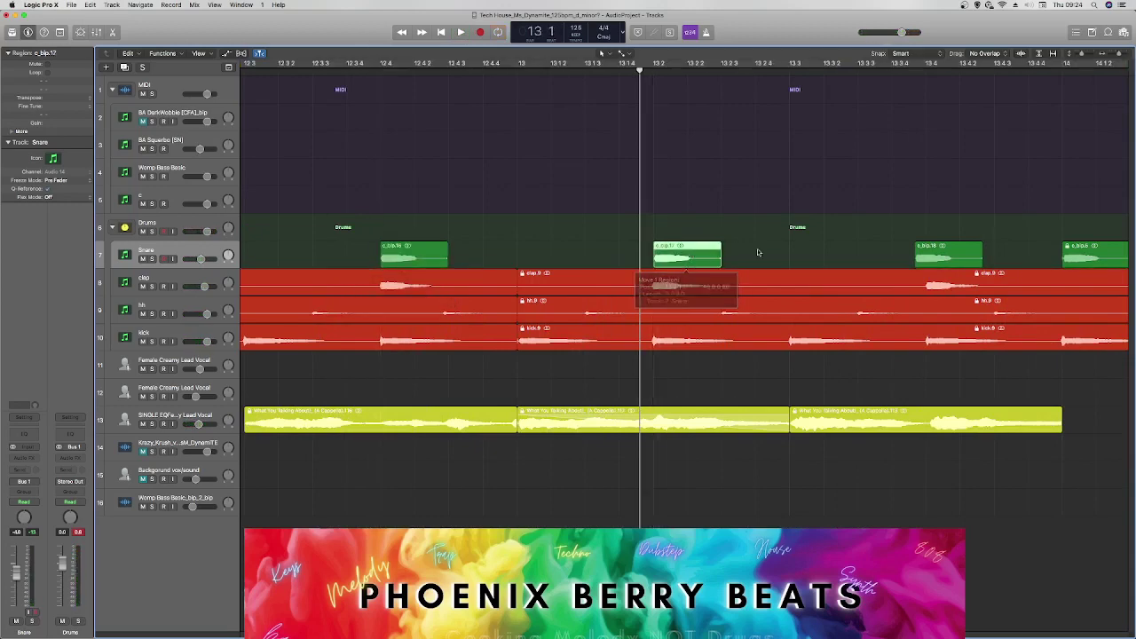
left_click_drag(918, 248, 944, 253)
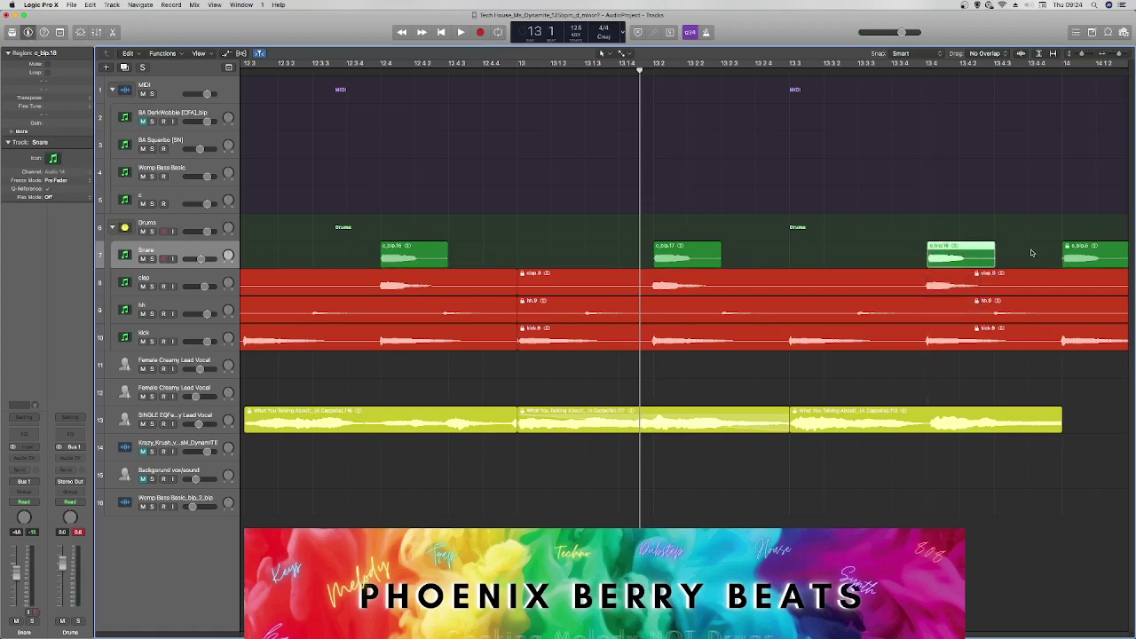
Audition the realigned snare build-up from bar 9 through the drop at bar 17.
left_click_drag(1119, 56, 1113, 61)
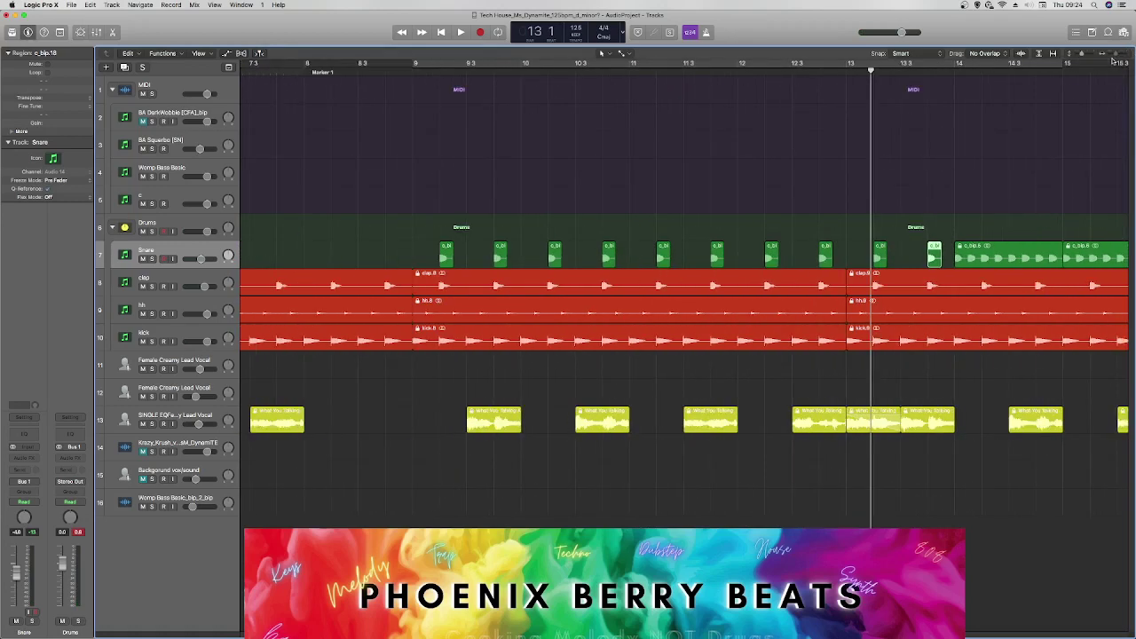
double_click(428, 71)
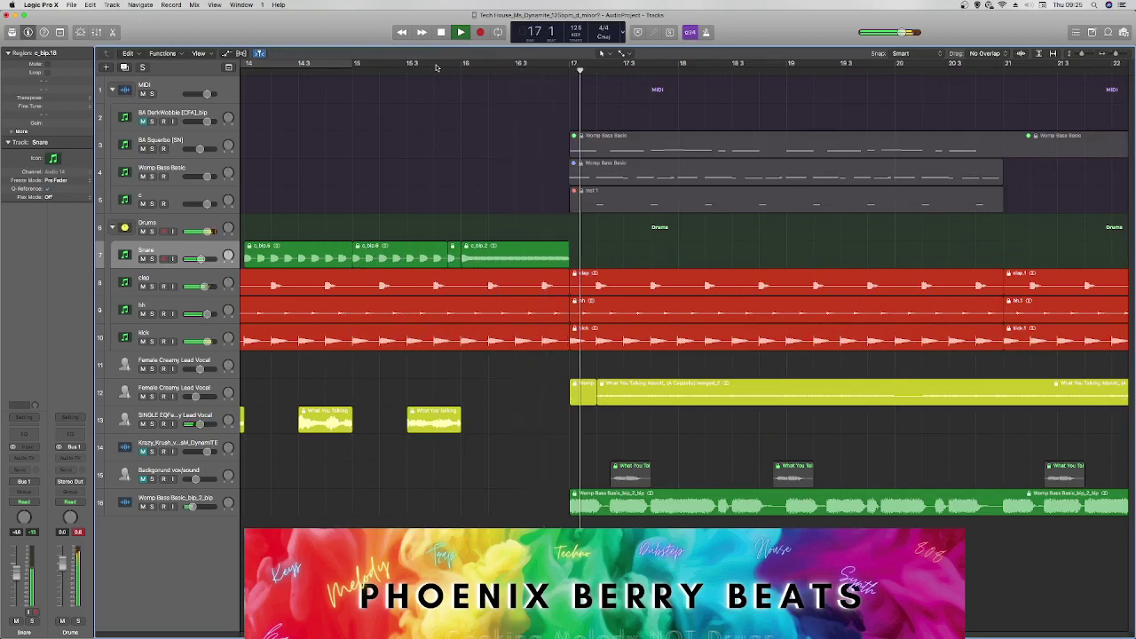
key("space")
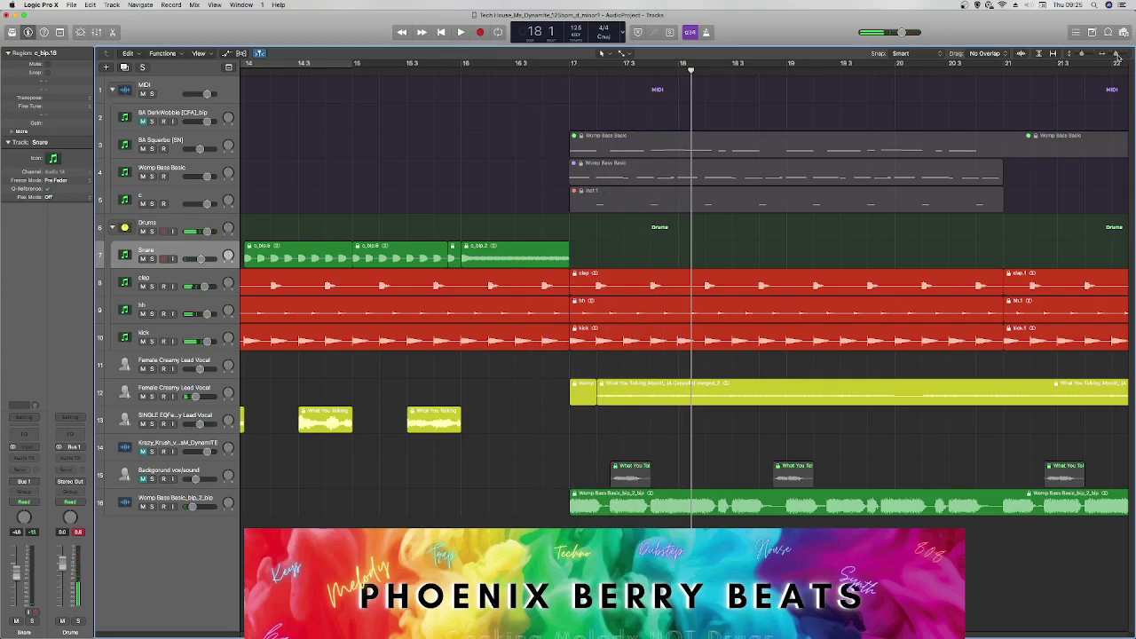
Audition the lead vocal phrase before bar 37 and copy it to bar 17 on the SINGLE EQ vocal track.
left_click_drag(1118, 55, 1111, 57)
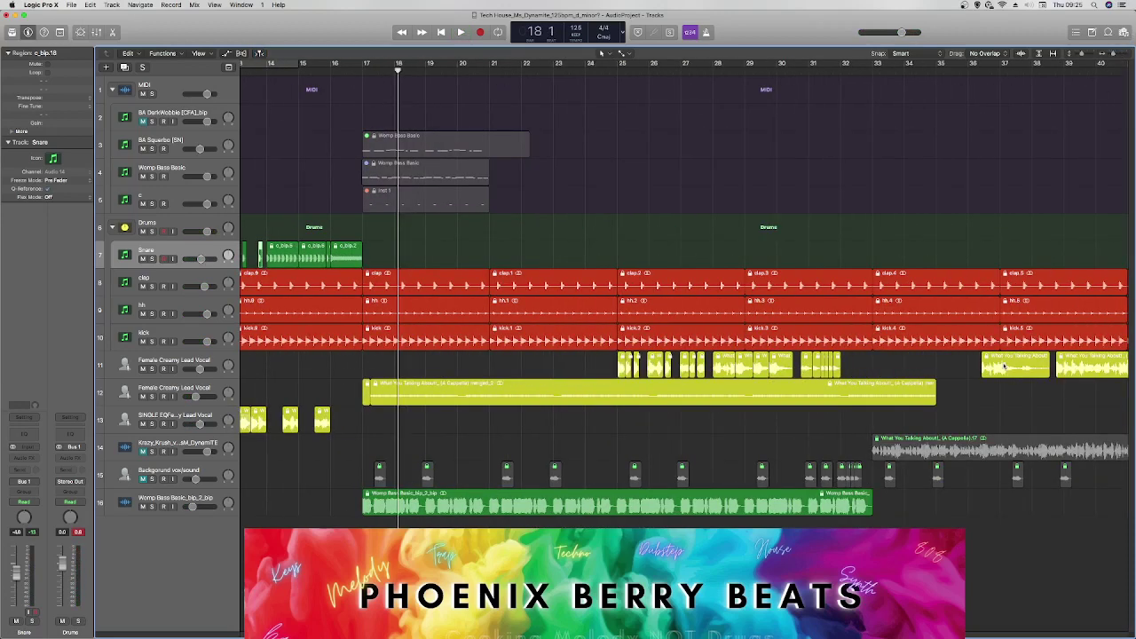
double_click(987, 72)
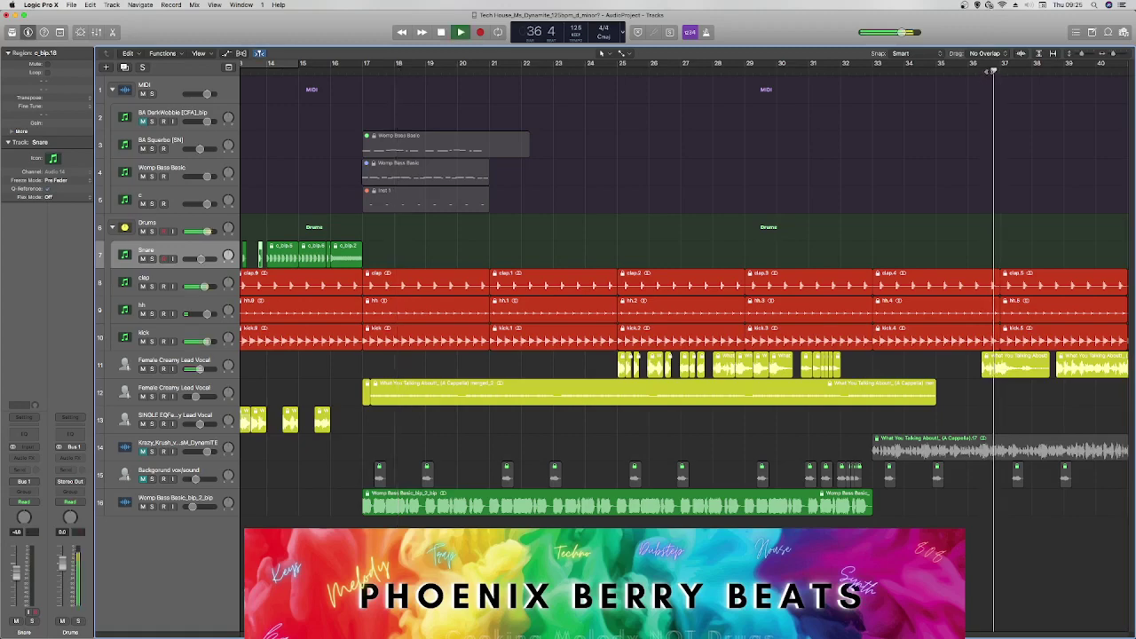
left_click_drag(1003, 375, 556, 417)
Cycle from bar 17 to 23.3 and nudge the copied vocal phrase slightly earlier to the bar 17 downbeat while auditioning its timing.
left_click_drag(556, 64, 746, 65)
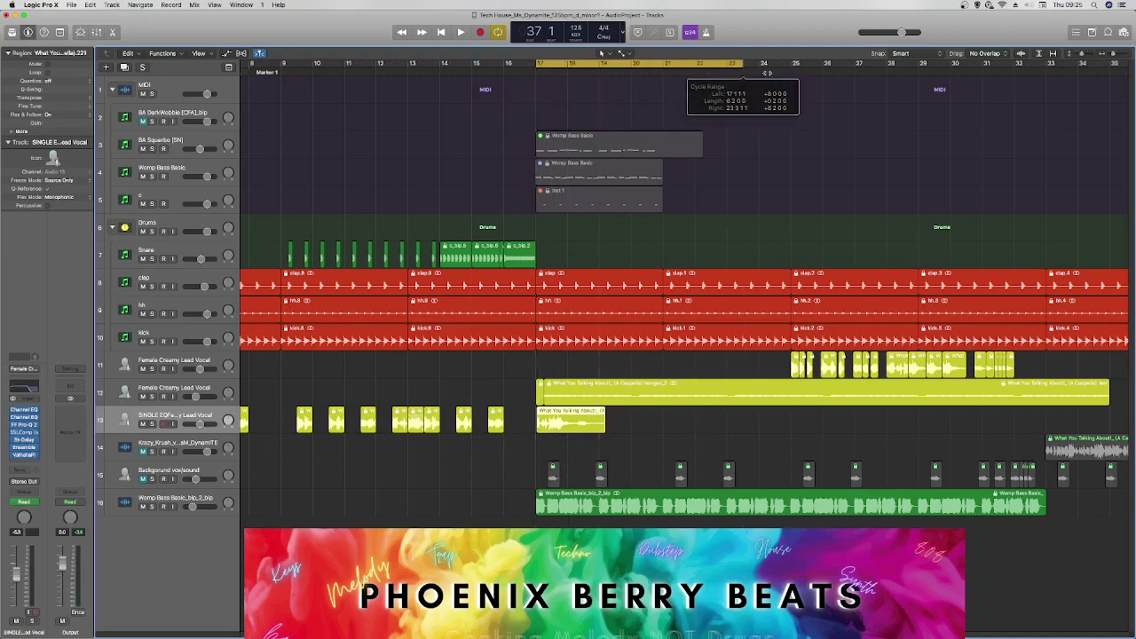
key("space")
left_click_drag(1113, 54, 1120, 54)
key("space")
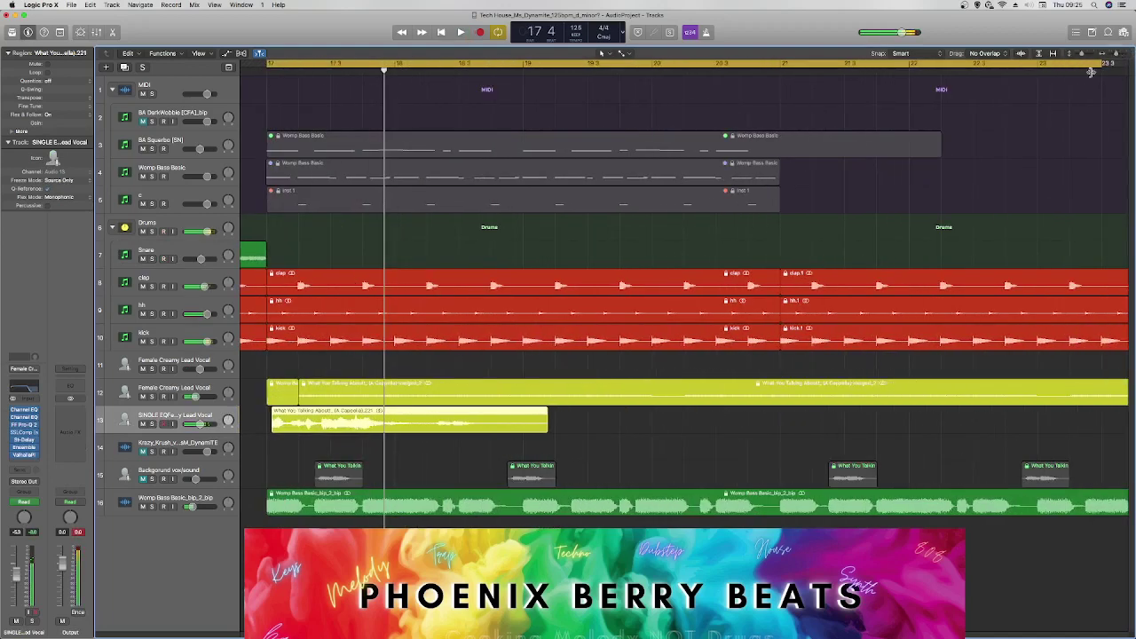
key("space")
key("space")
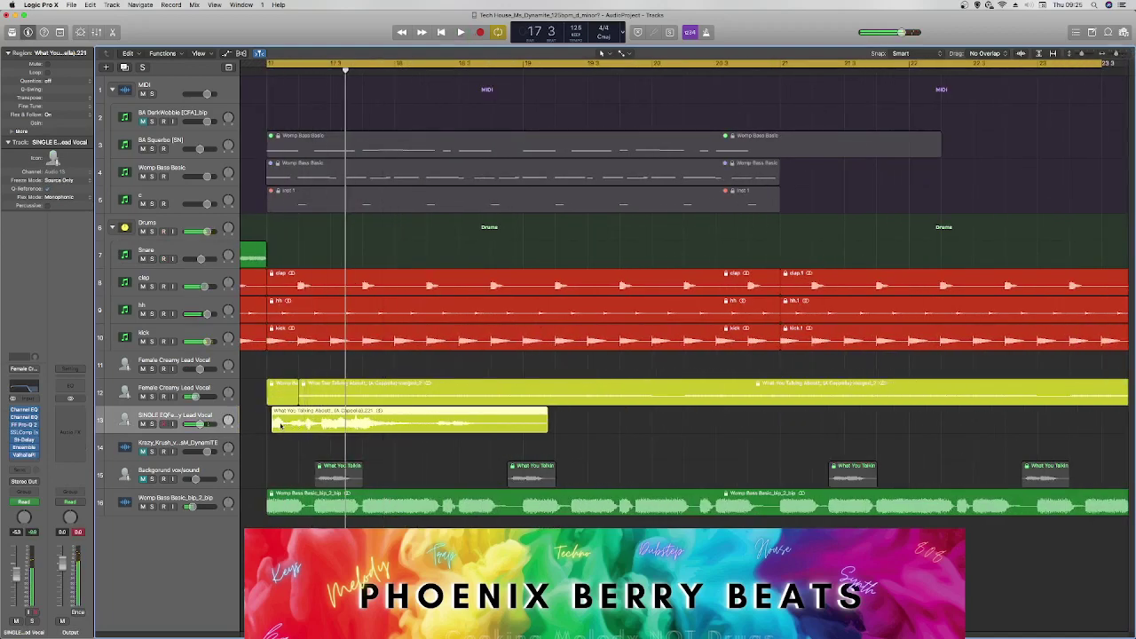
left_click_drag(283, 424, 274, 424)
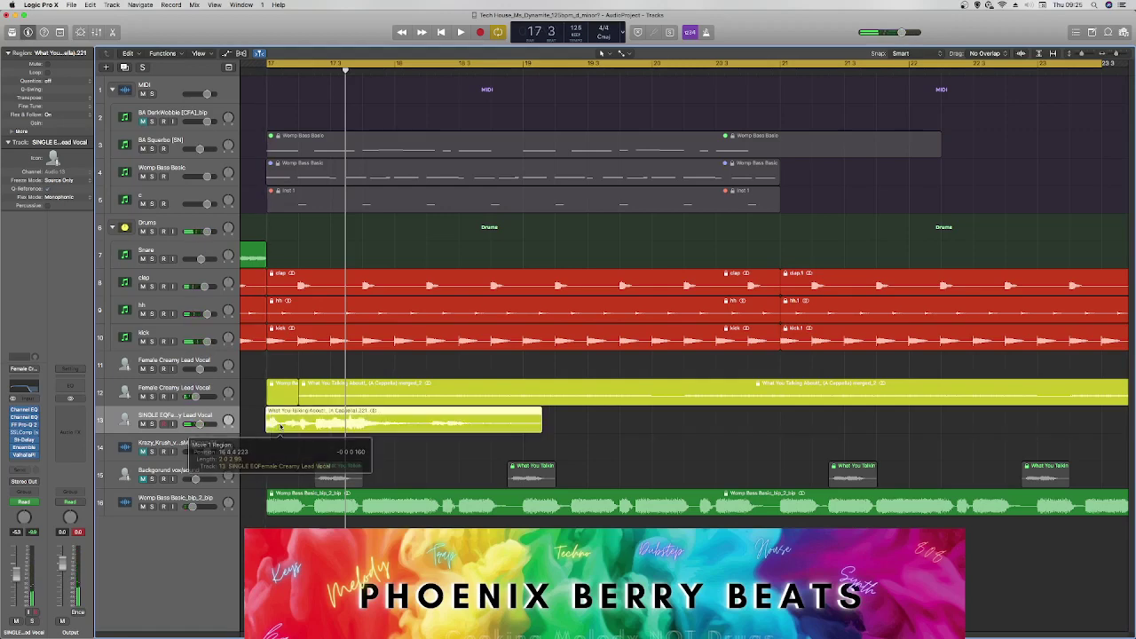
key("space")
key("space")
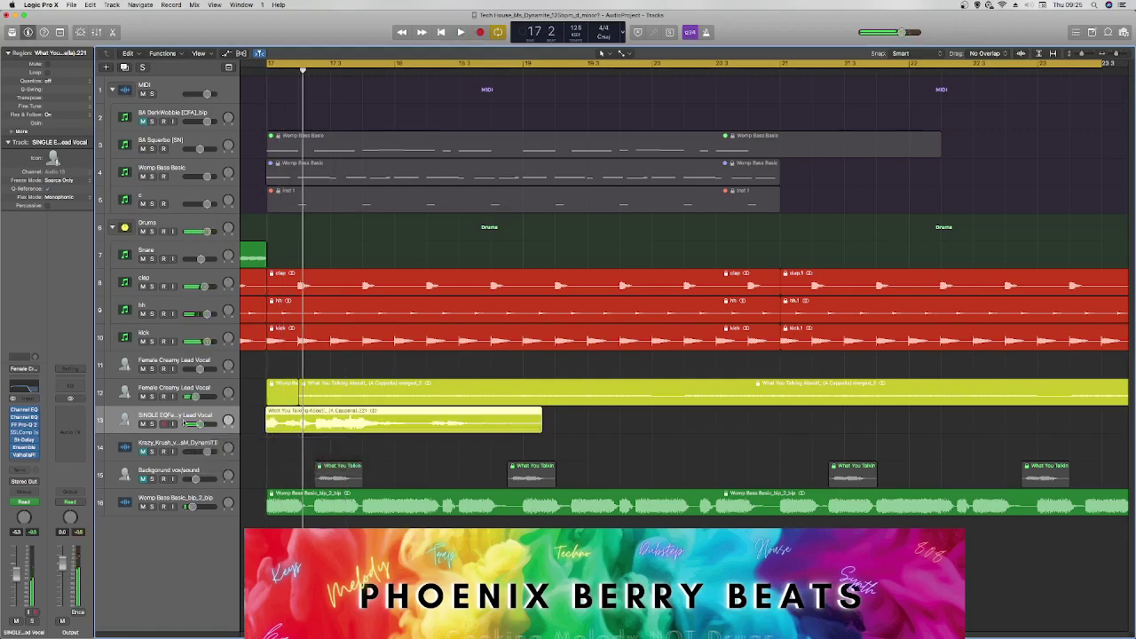
Raise the SINGLE EQ vocal track's high-cut automation to 20000 Hz just before bar 17 and audition the vocal.
left_click(227, 54)
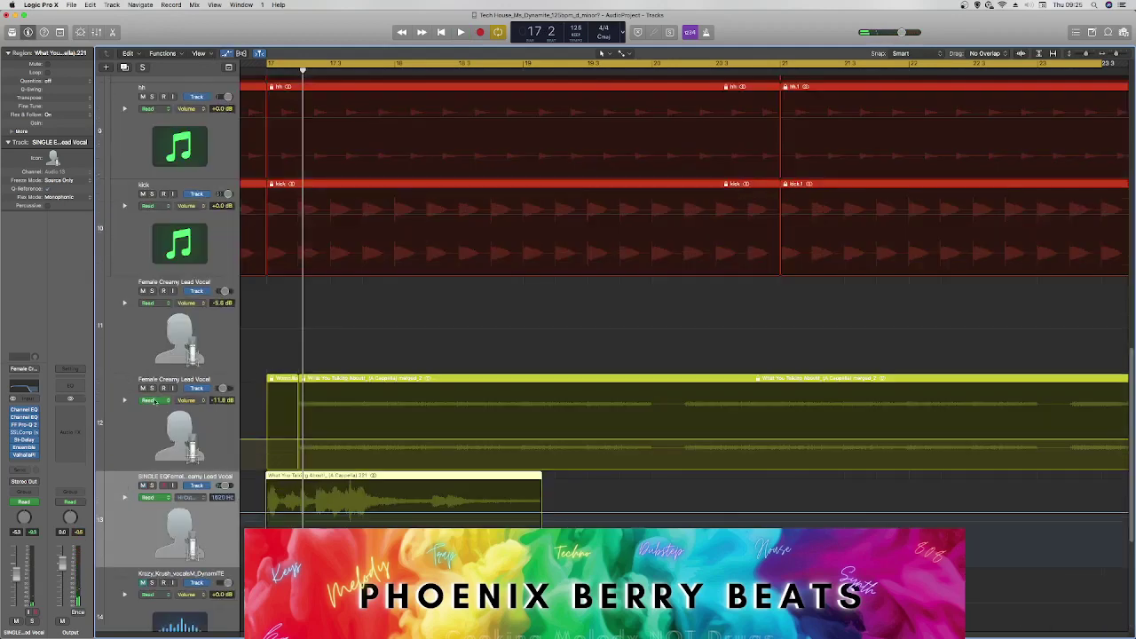
left_click(254, 515)
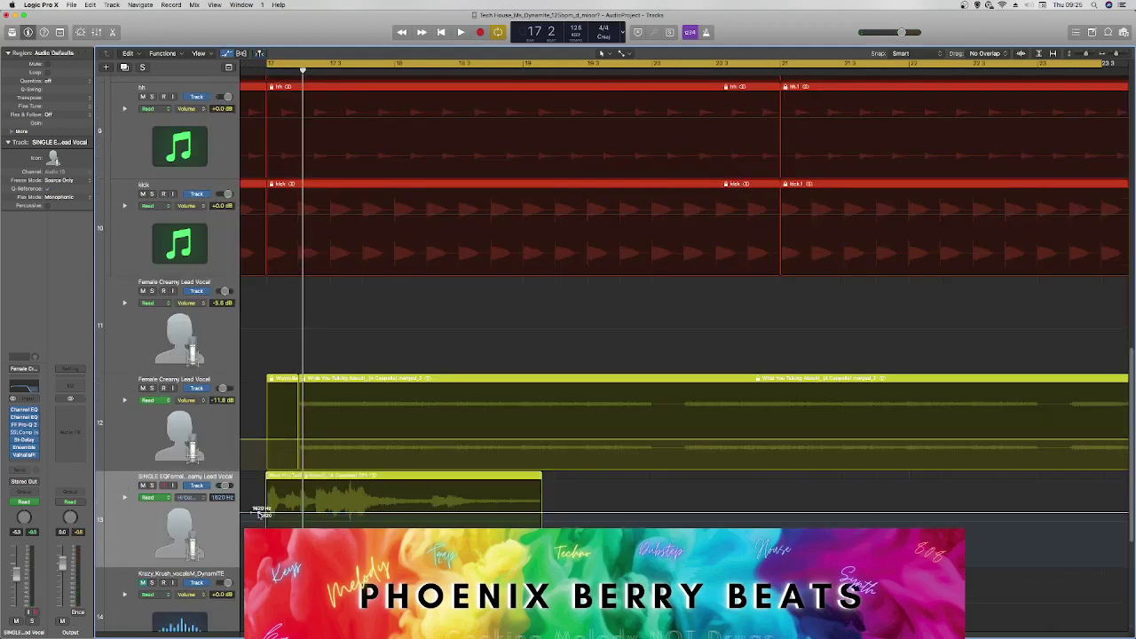
left_click_drag(264, 514, 267, 477)
key("space")
key("space")
key("space")
key("space")
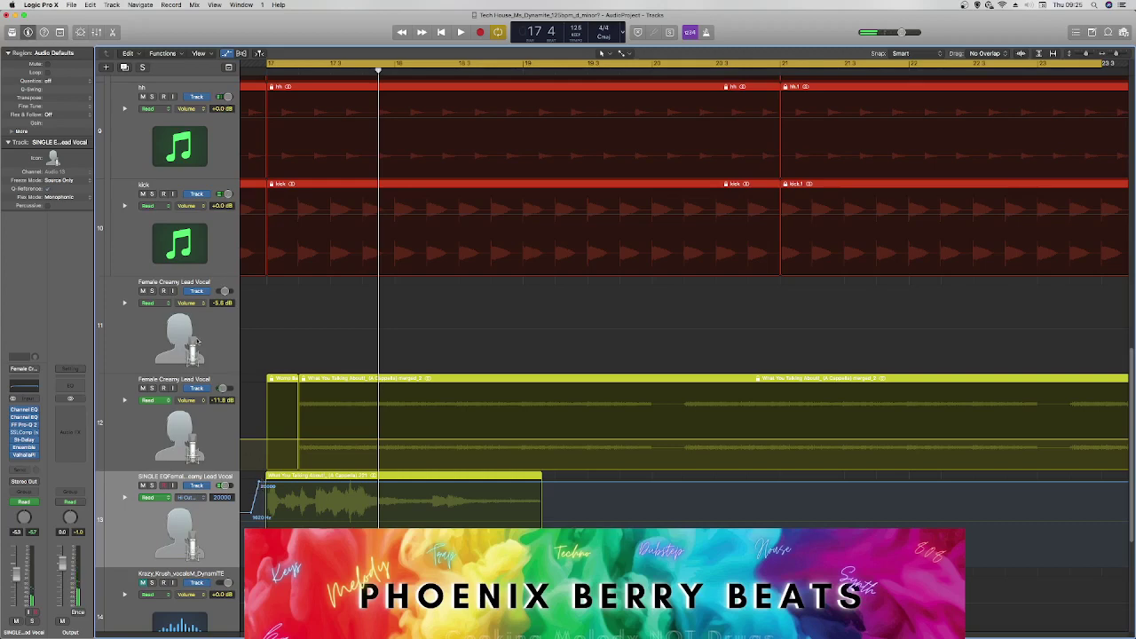
Set the SINGLE EQ vocal track's automation mode to Latch and open its Channel EQ alongside the mixer.
left_click(158, 497)
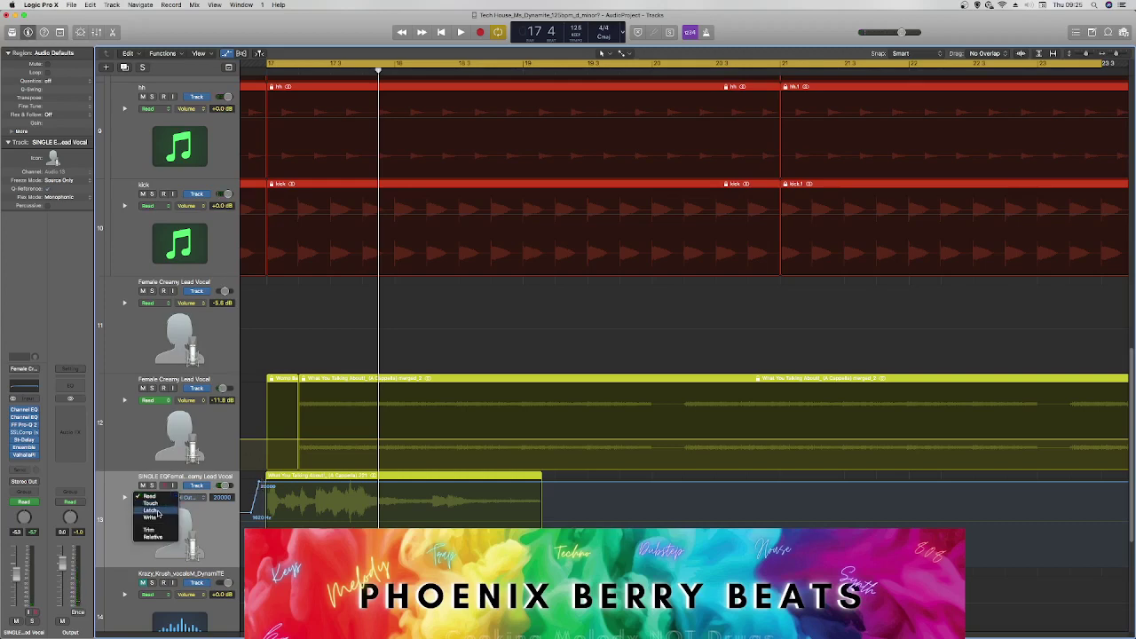
left_click(44, 429)
left_click(24, 384)
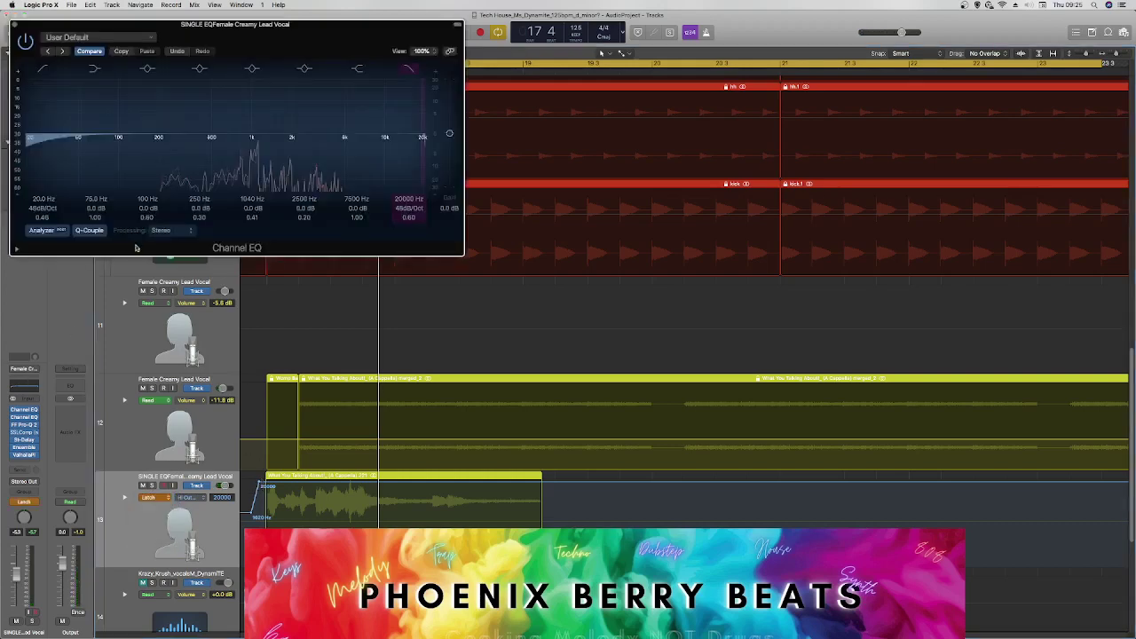
key("x")
left_click_drag(203, 25, 699, 95)
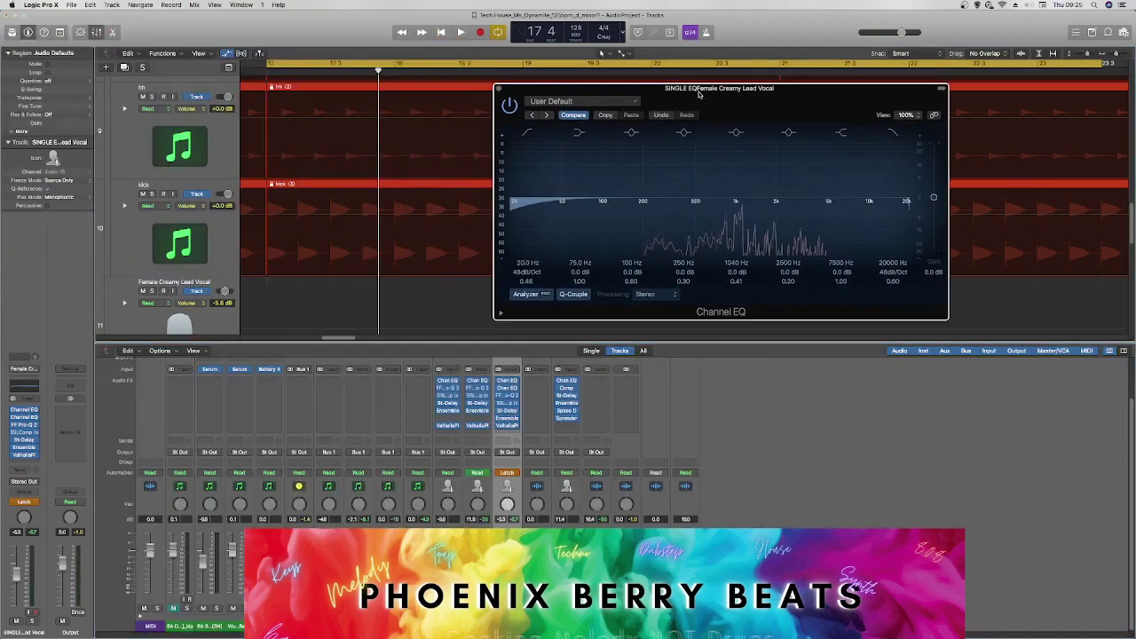
Audition the vocal at bar 17 and raise its Channel EQ low cut to about 56 Hz, closing the EQ and mixer.
left_click(424, 302)
key("space")
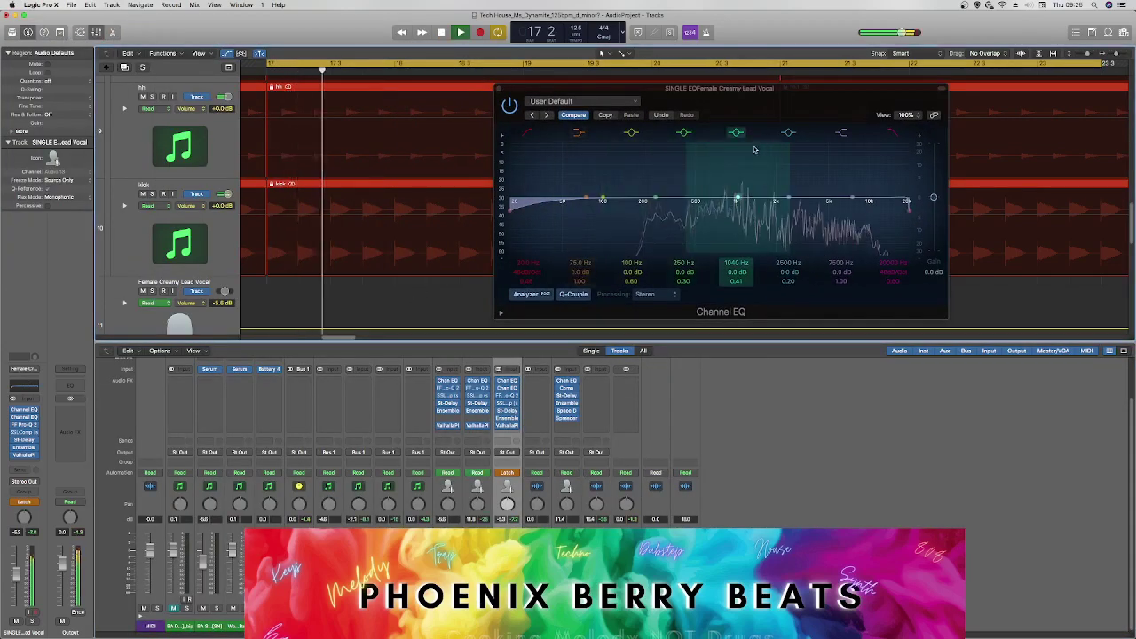
key("space")
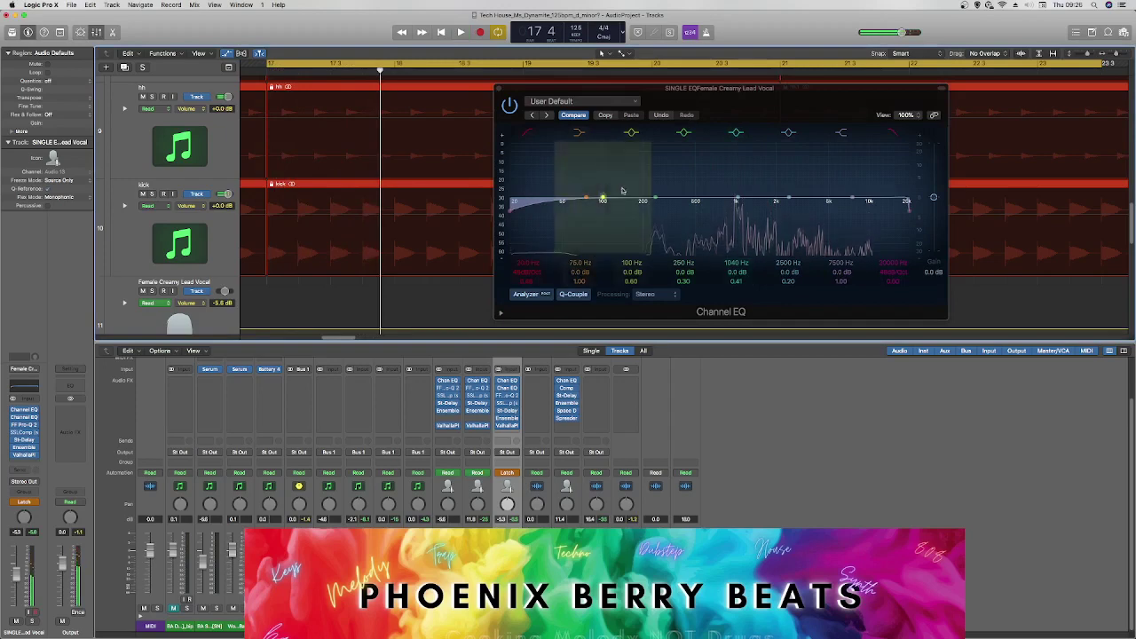
left_click_drag(515, 214, 578, 231)
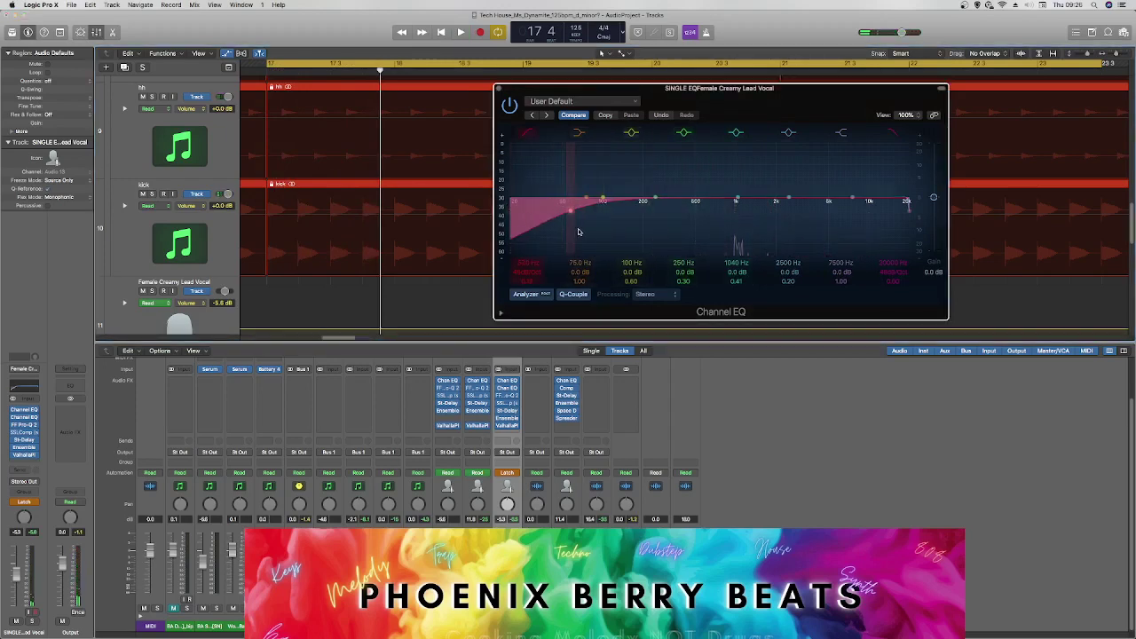
left_click(497, 89)
left_click(97, 32)
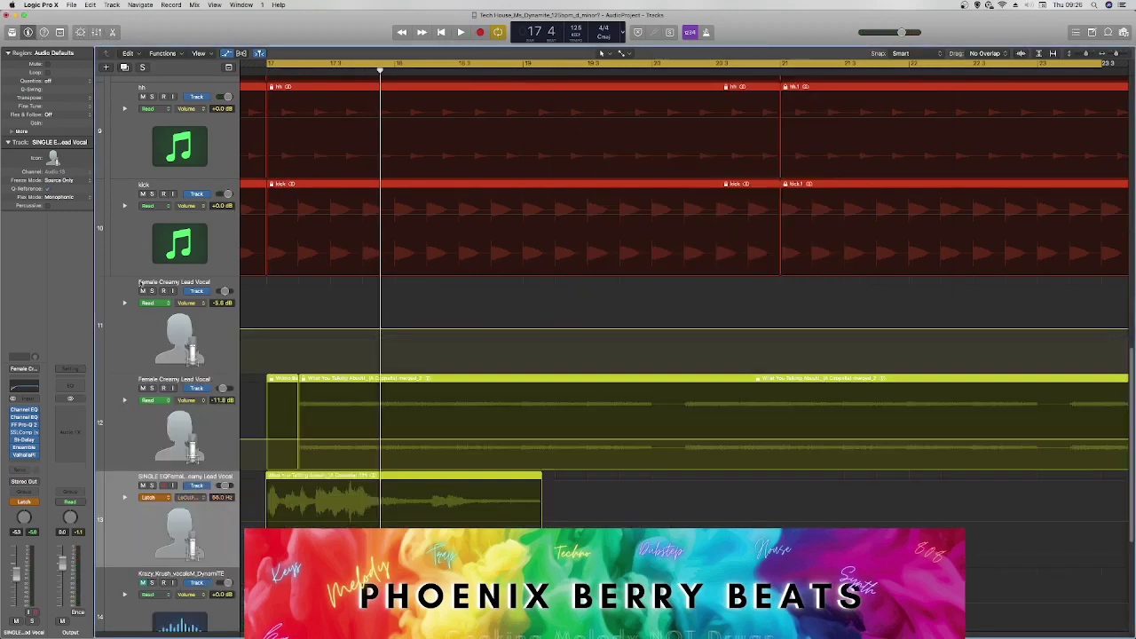
Return the SINGLE EQ vocal track to Read mode and hide the automation while auditioning the vocal from bar 17.
left_click(149, 499)
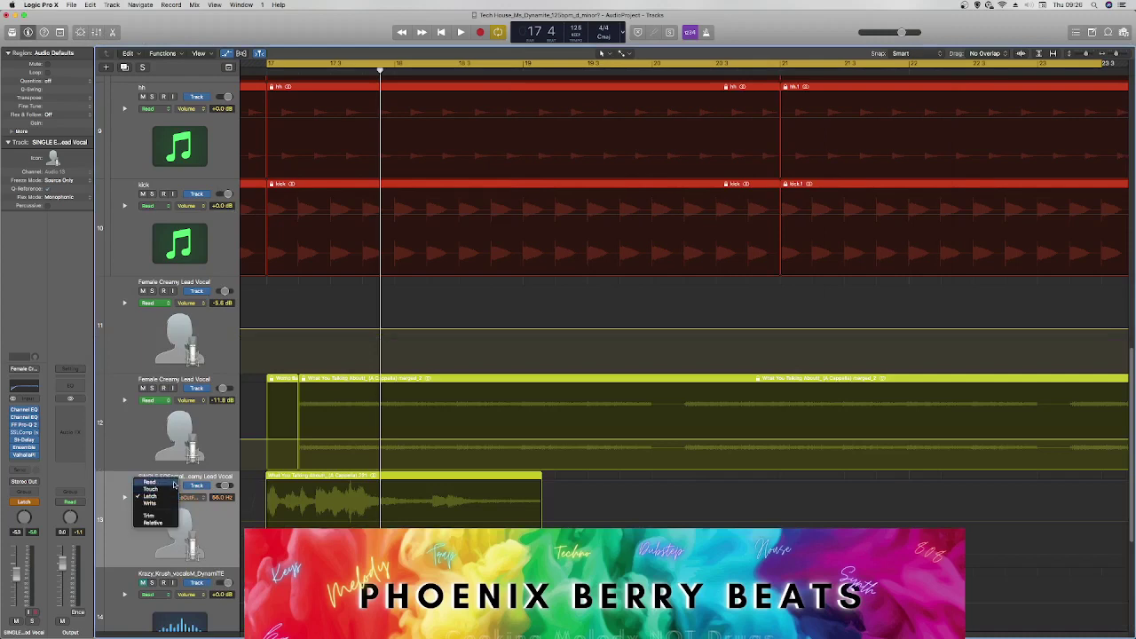
left_click(149, 482)
key("space")
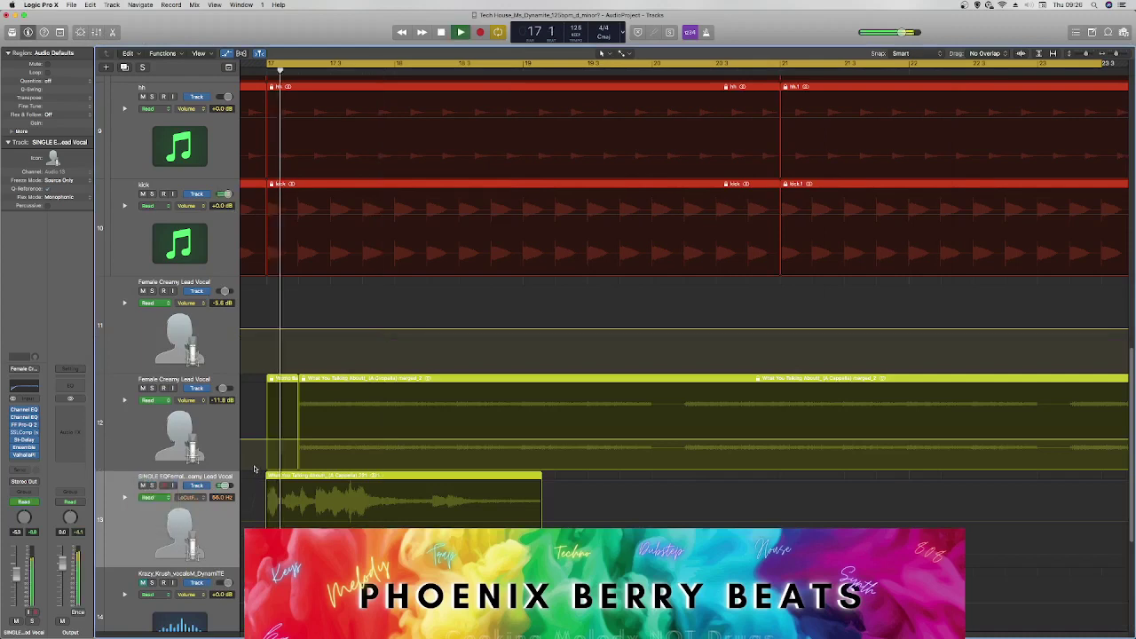
left_click(227, 53)
key("space")
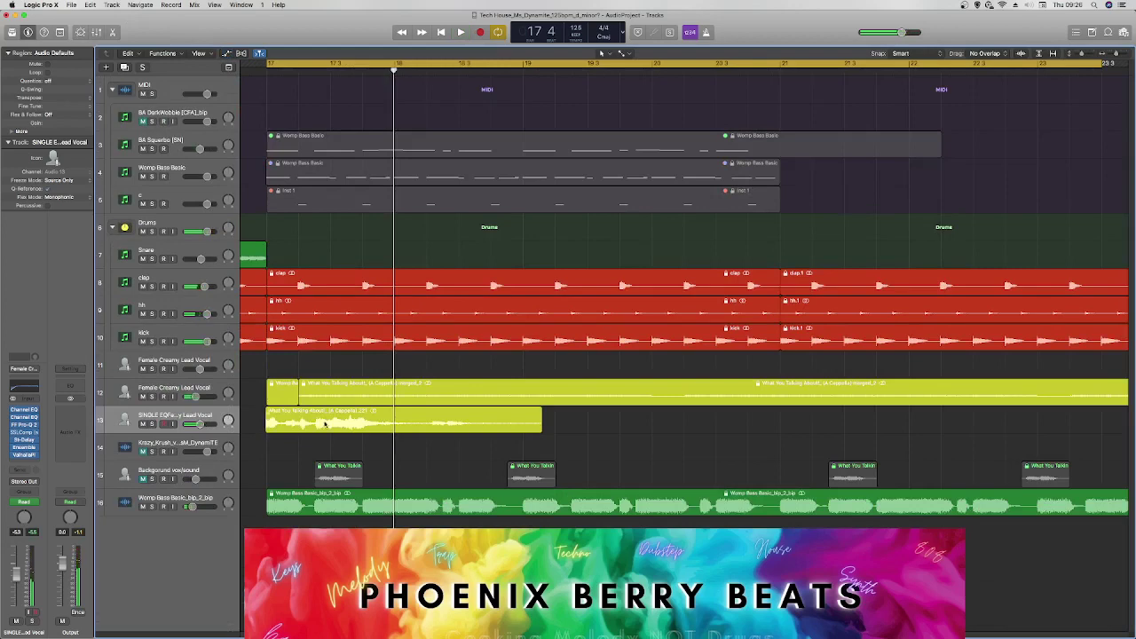
Extend the start of the copied vocal region slightly, place it back at bar 17 and audition it.
left_click_drag(325, 424, 423, 424)
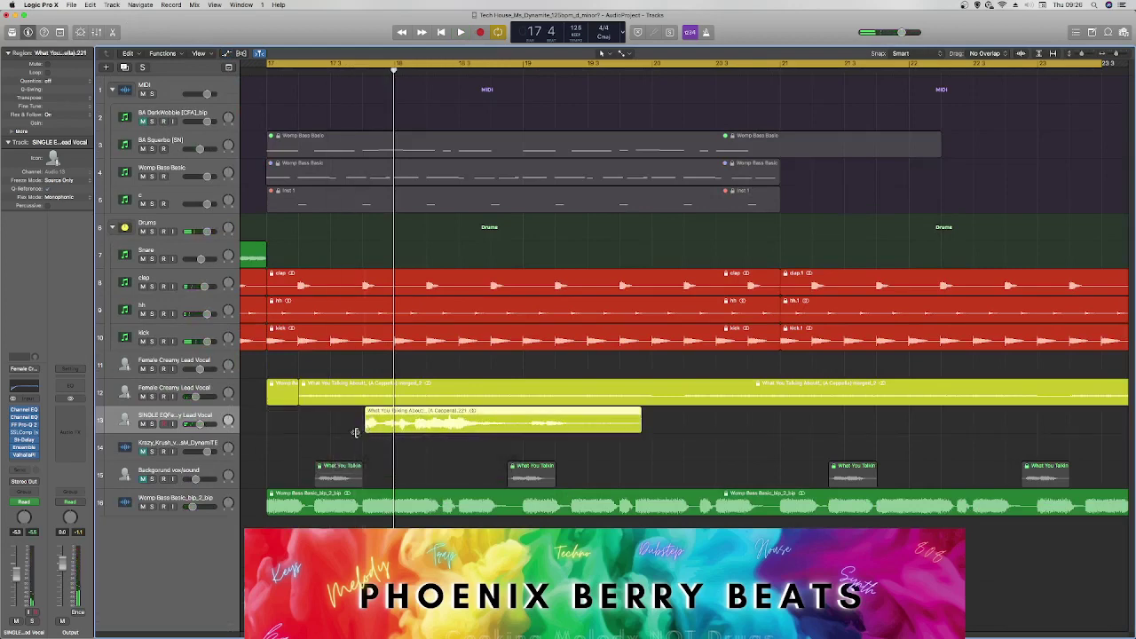
left_click_drag(355, 432, 281, 430)
key("space")
key("space")
key("space")
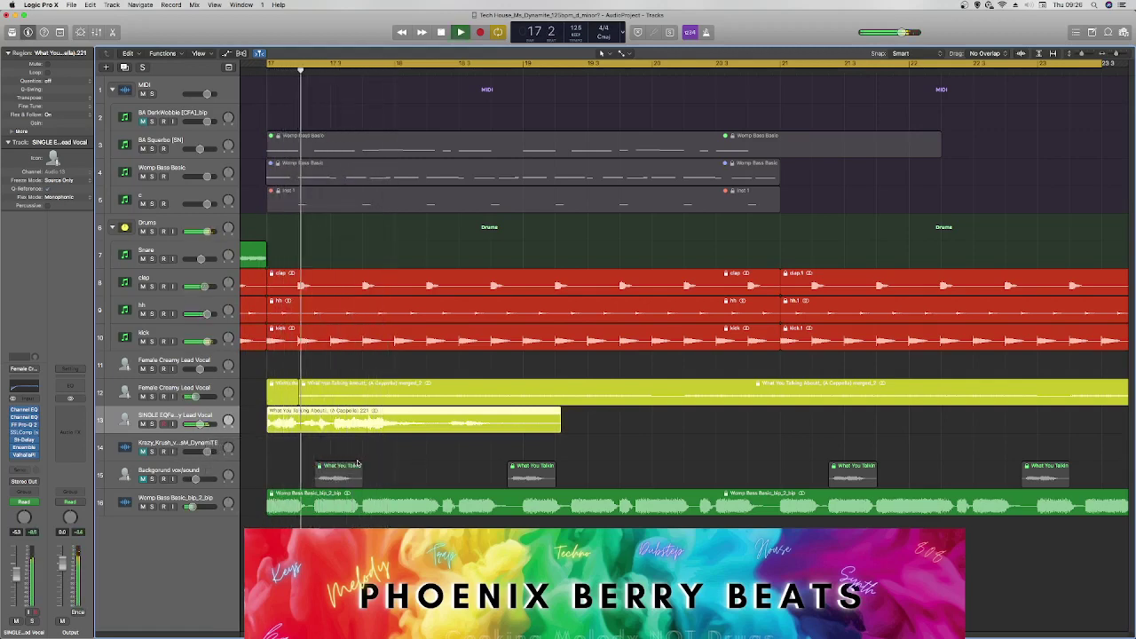
key("space")
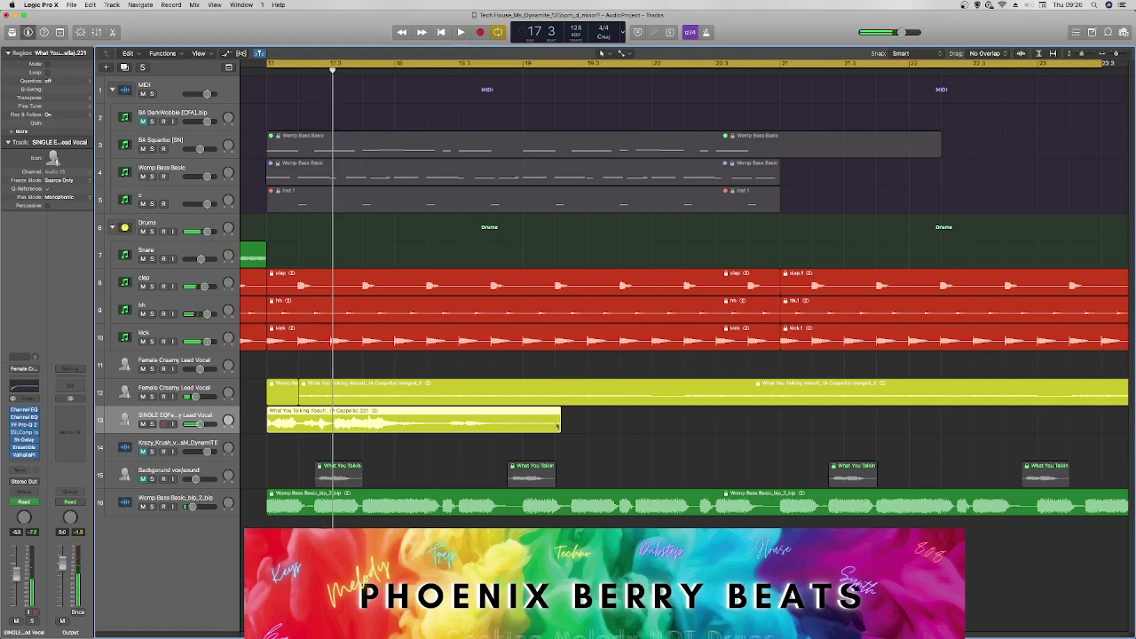
Trim the copied vocal region's end to bar 19 and check its waveform and playback.
left_click_drag(563, 423, 519, 423)
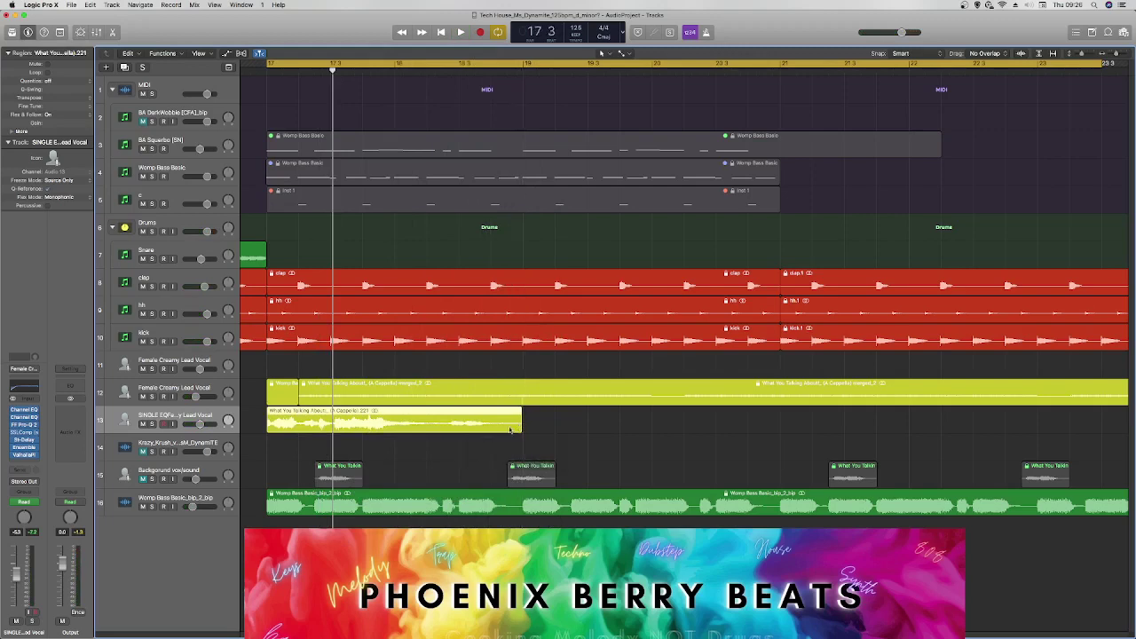
key("e")
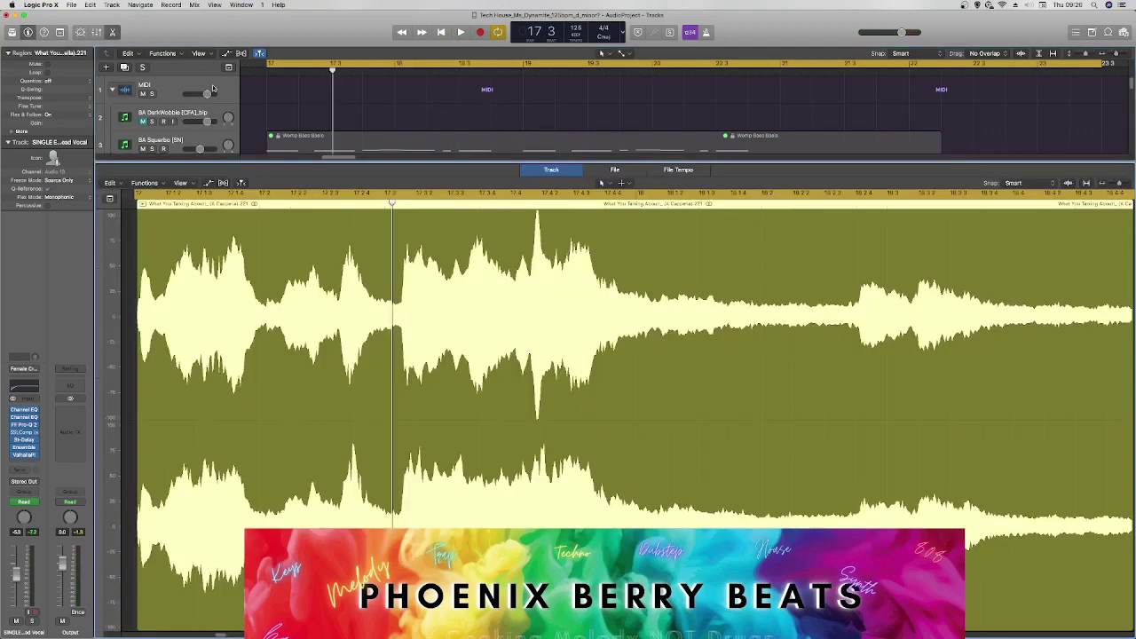
left_click(114, 31)
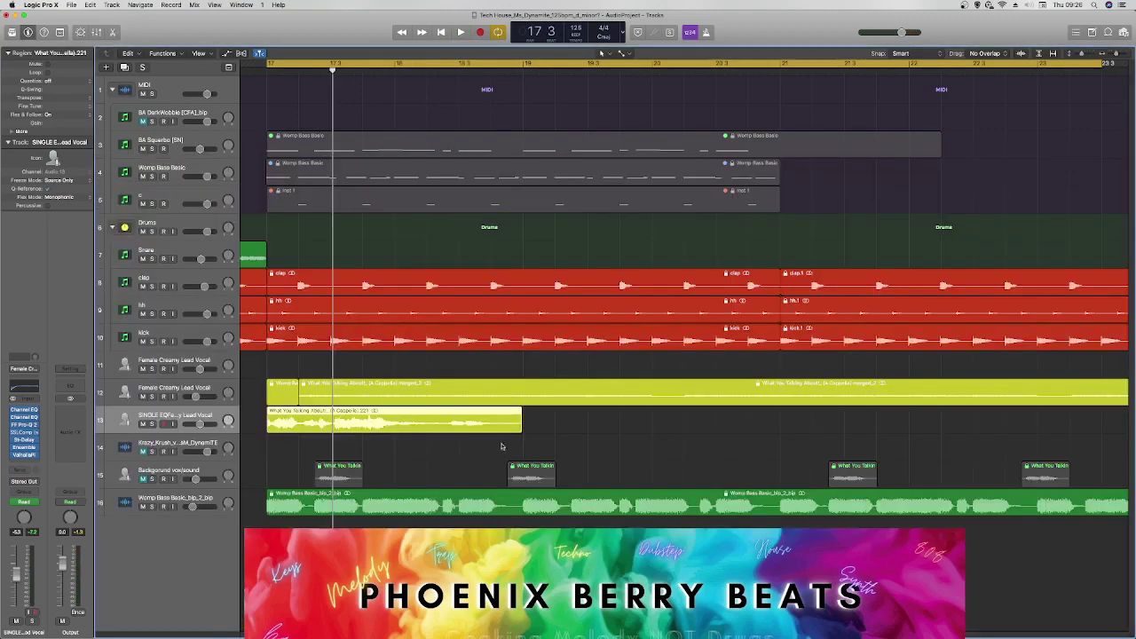
key("space")
key("space")
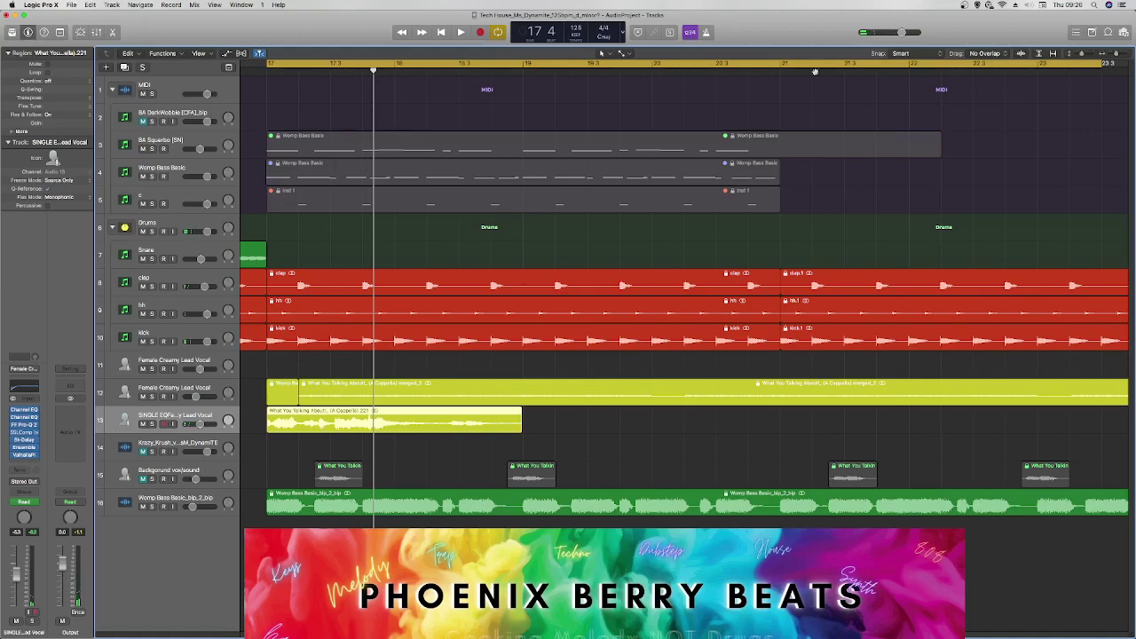
left_click_drag(1116, 53, 1107, 59)
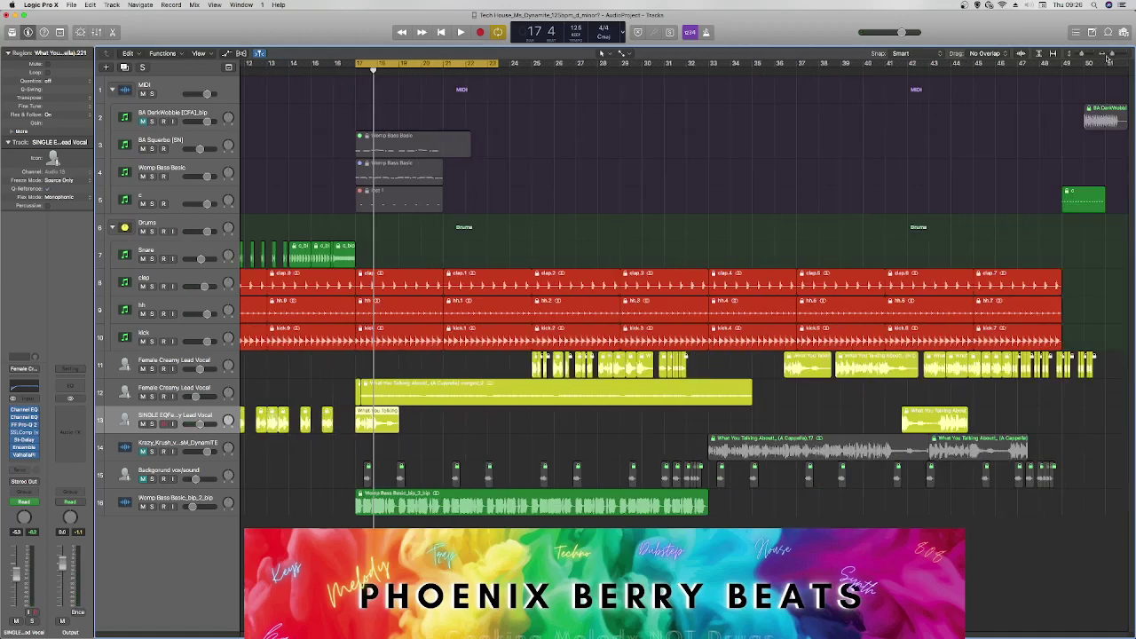
Turn off the cycle and play the whole arrangement from the beginning.
key("Return")
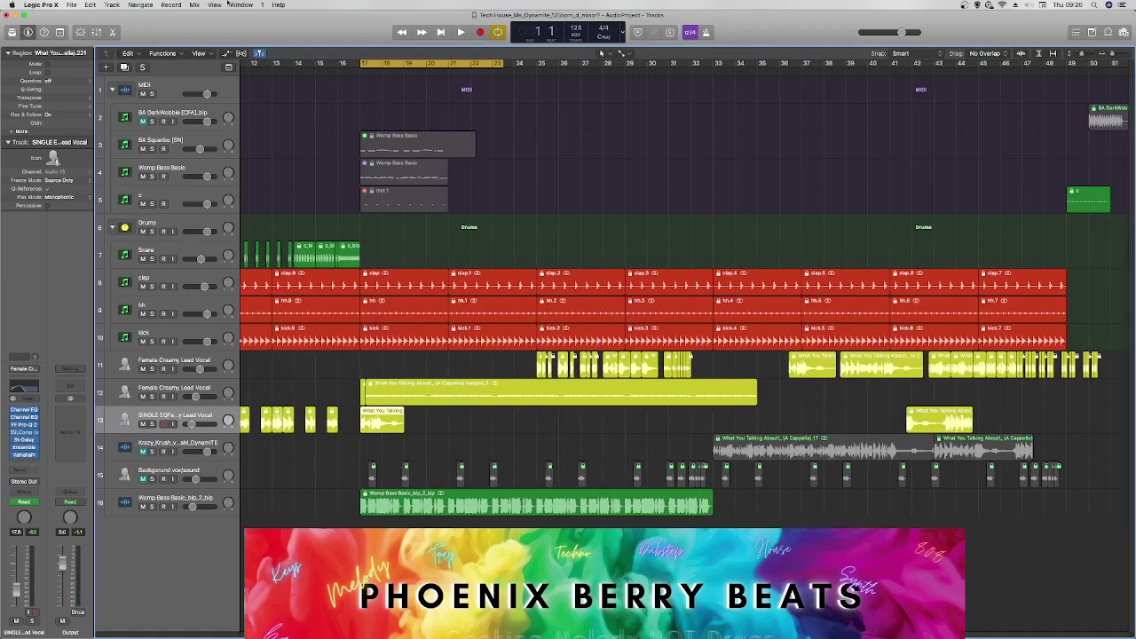
key("c")
key("space")
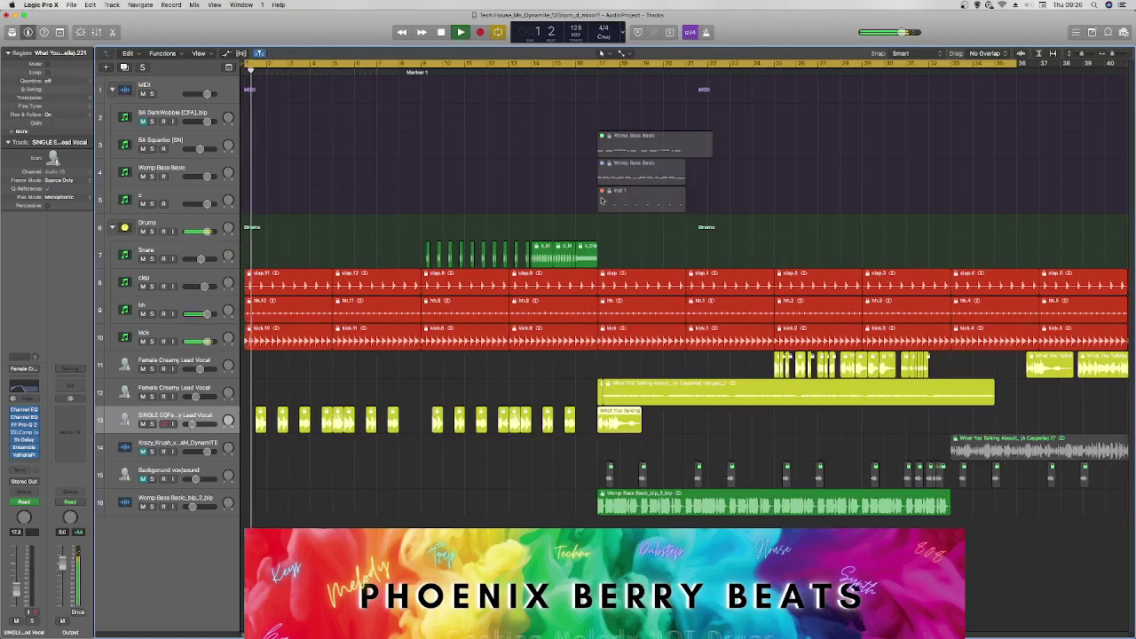
Rename the copied vocal region at bar 17 as "Add a flanger or something alike".
right_click(641, 410)
right_click(618, 410)
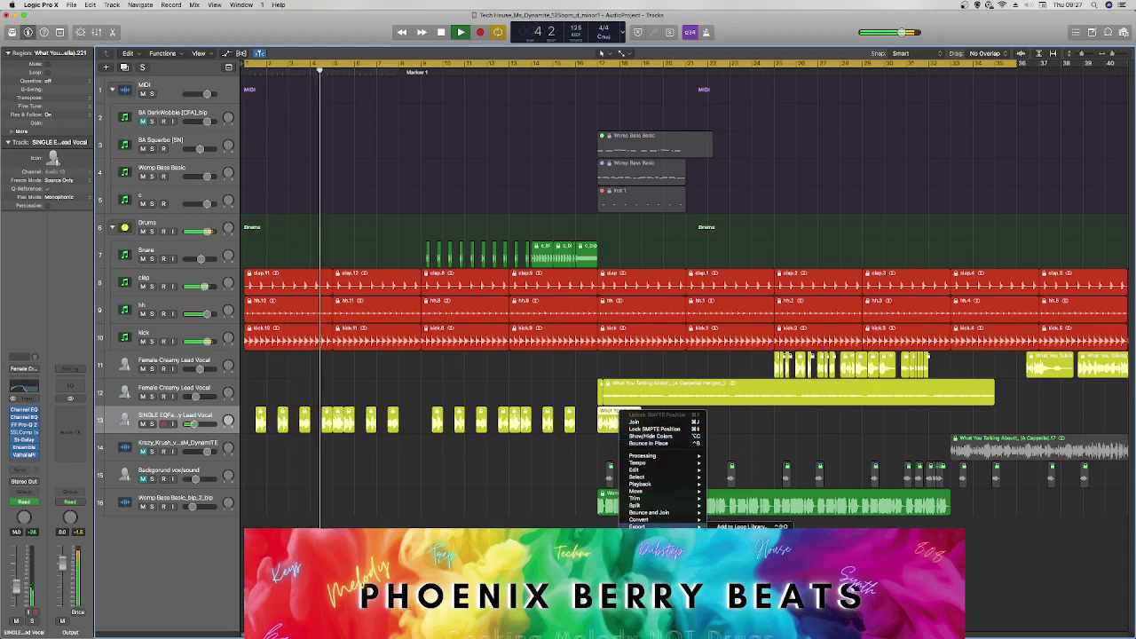
left_click(746, 534)
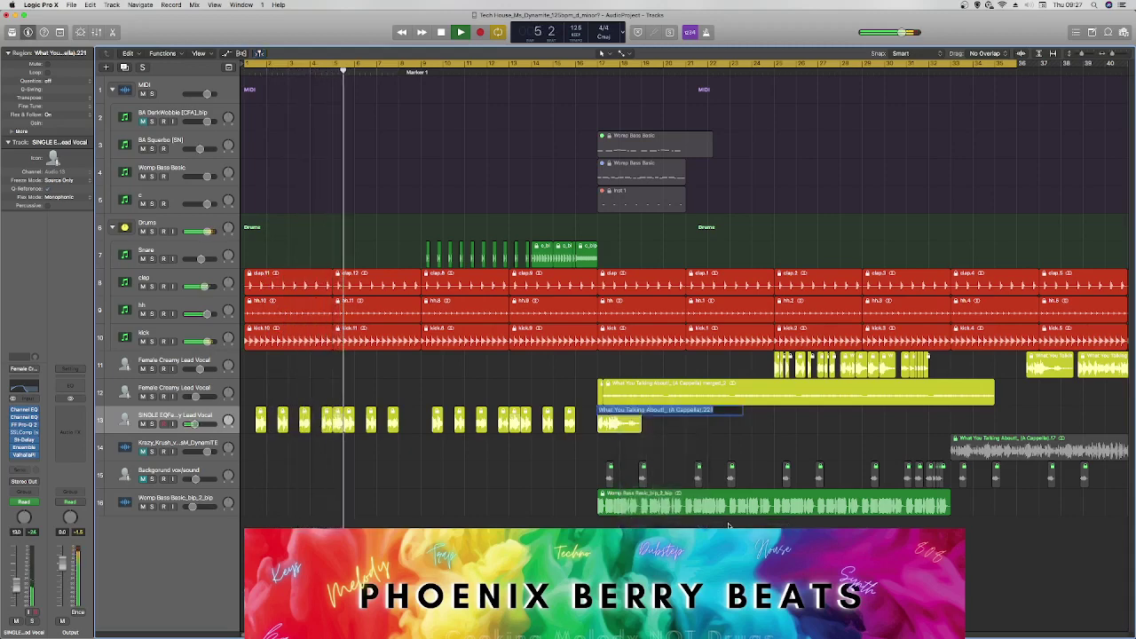
type("Add a Flan")
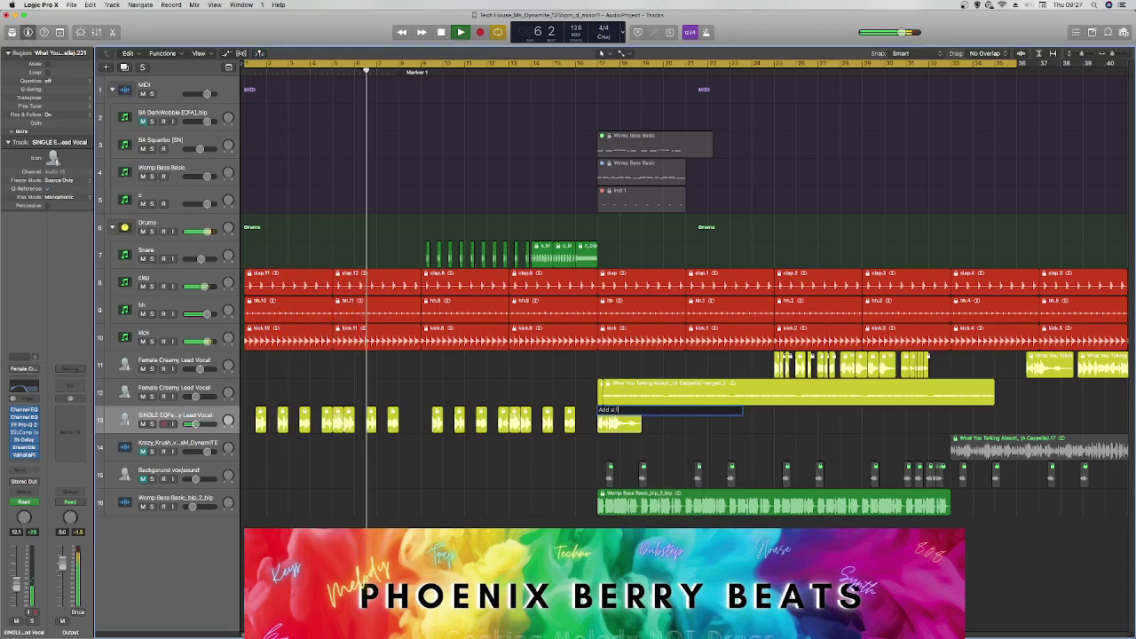
type("ger or a")
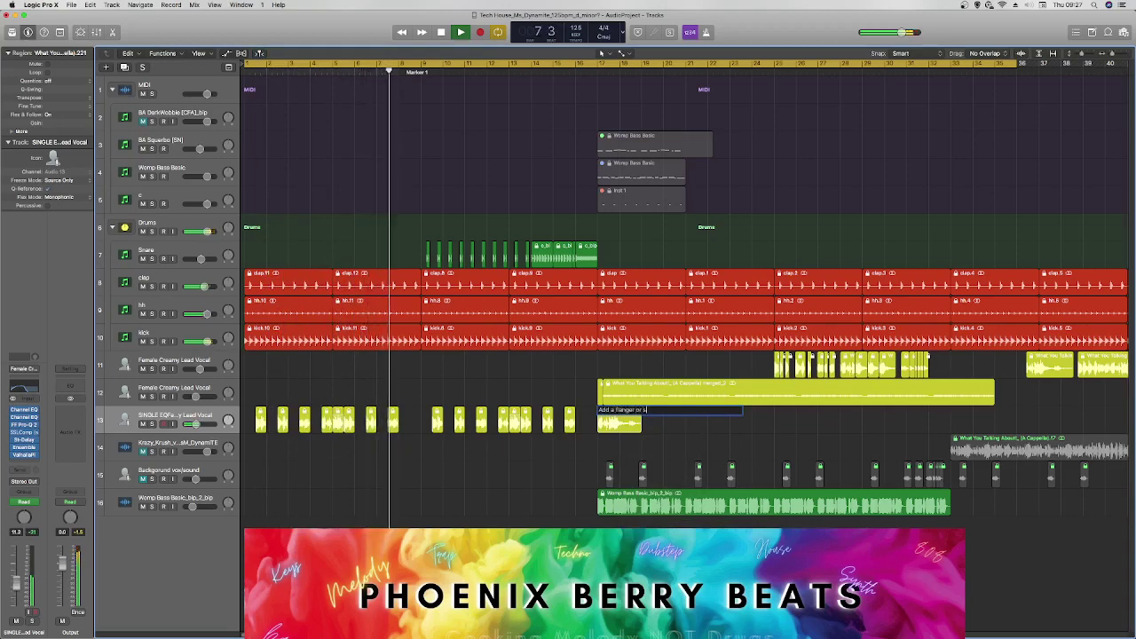
type("omething e")
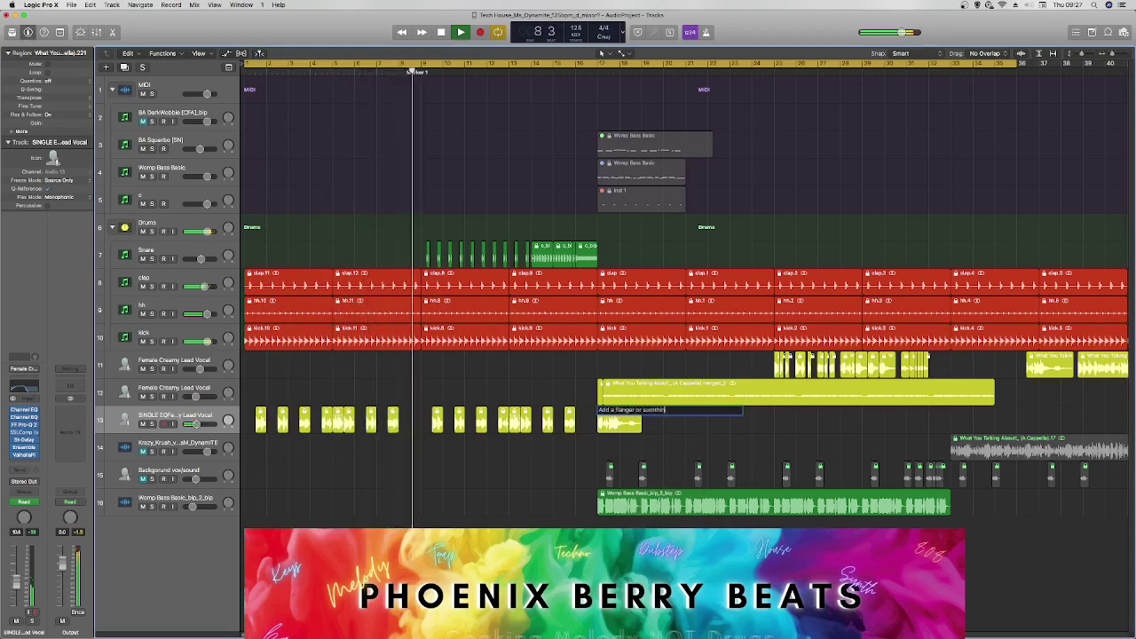
type("lse")
key("Return")
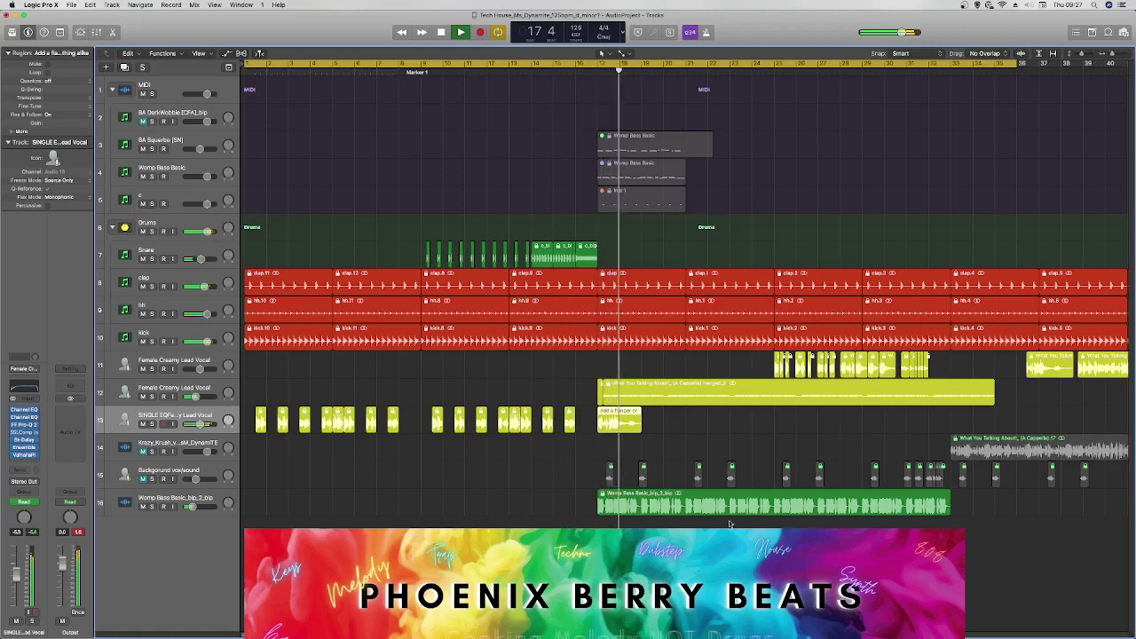
Set the renamed vocal region's gain to -10.4 dB and its transposition to -4 while auditioning a cycle from bar 17 to 25.
key("space")
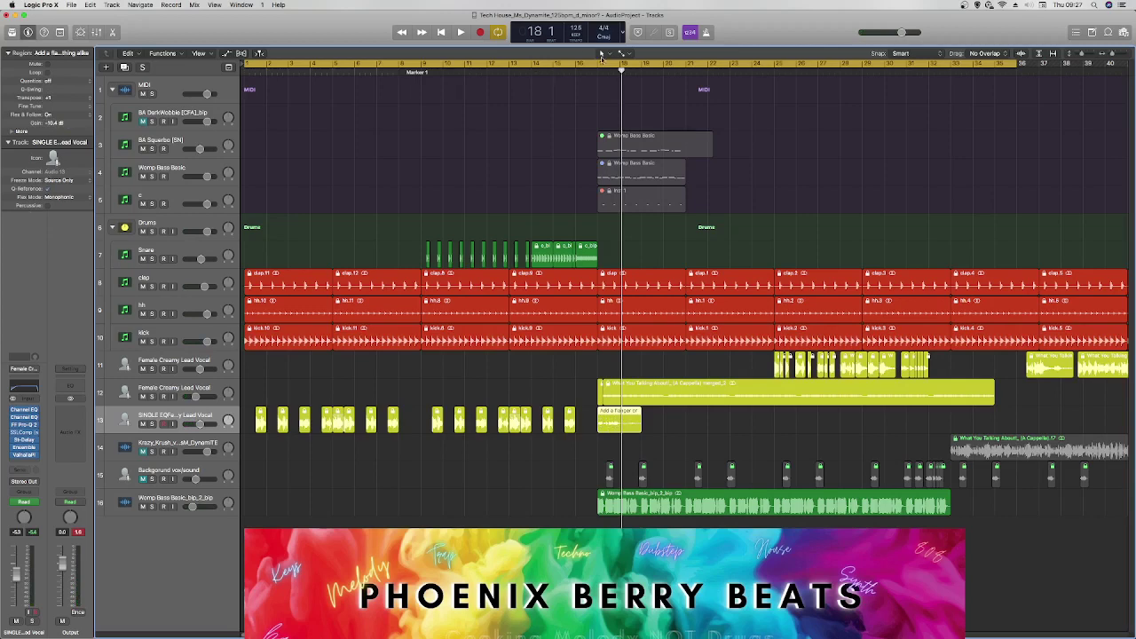
left_click_drag(601, 63, 776, 64)
key("space")
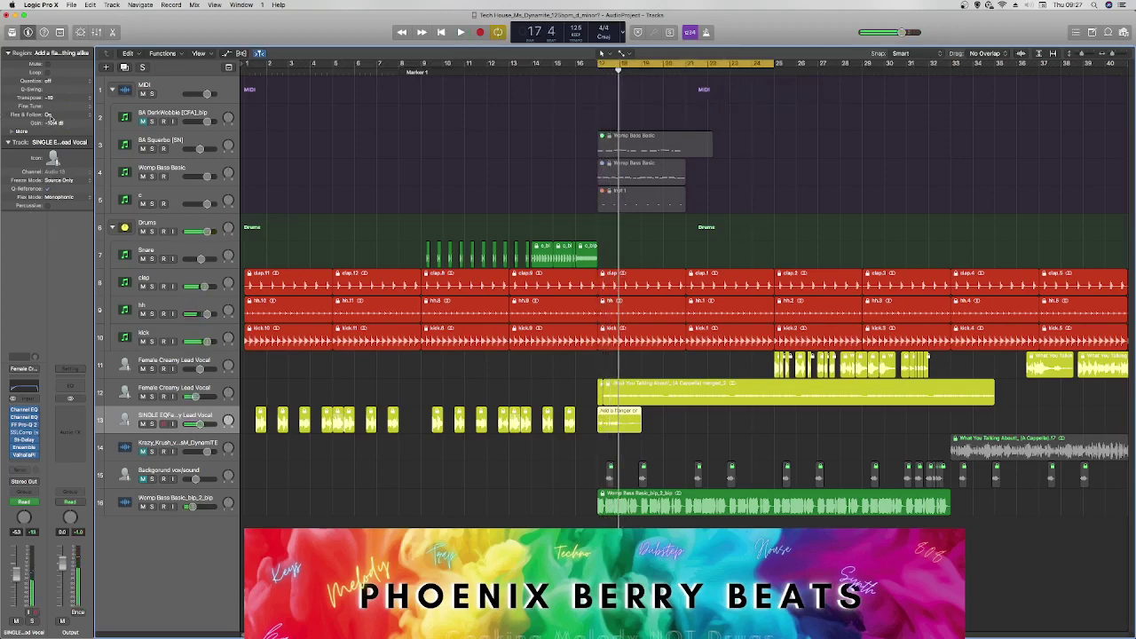
key("space")
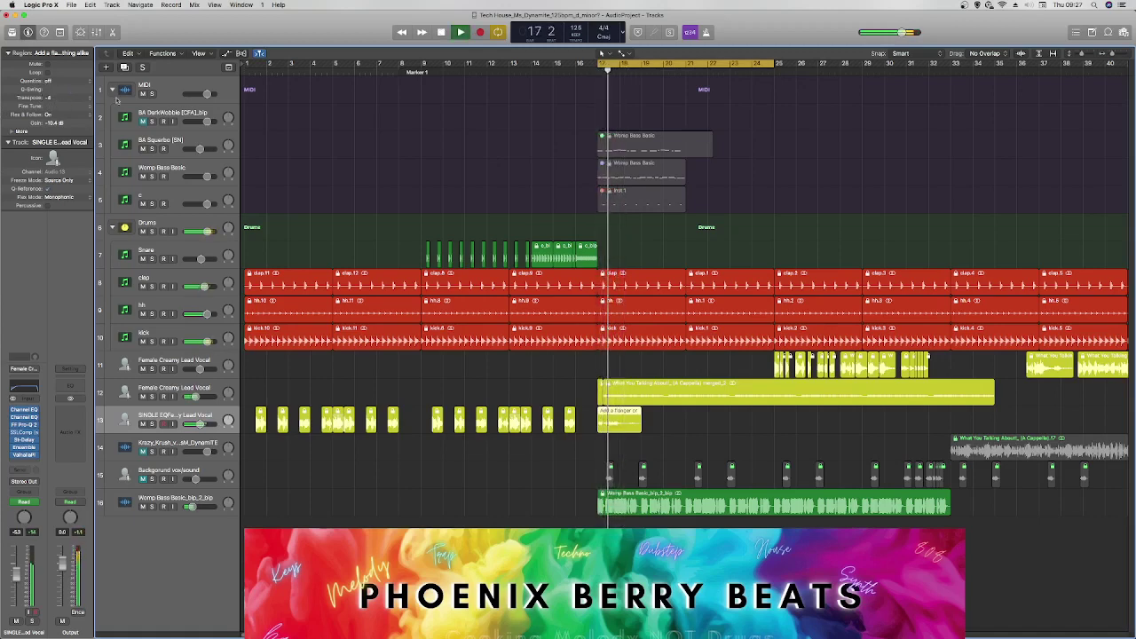
Audition the drop from about bar 15 with the cycle off and move the renamed vocal region to bar 18.
left_click(563, 72)
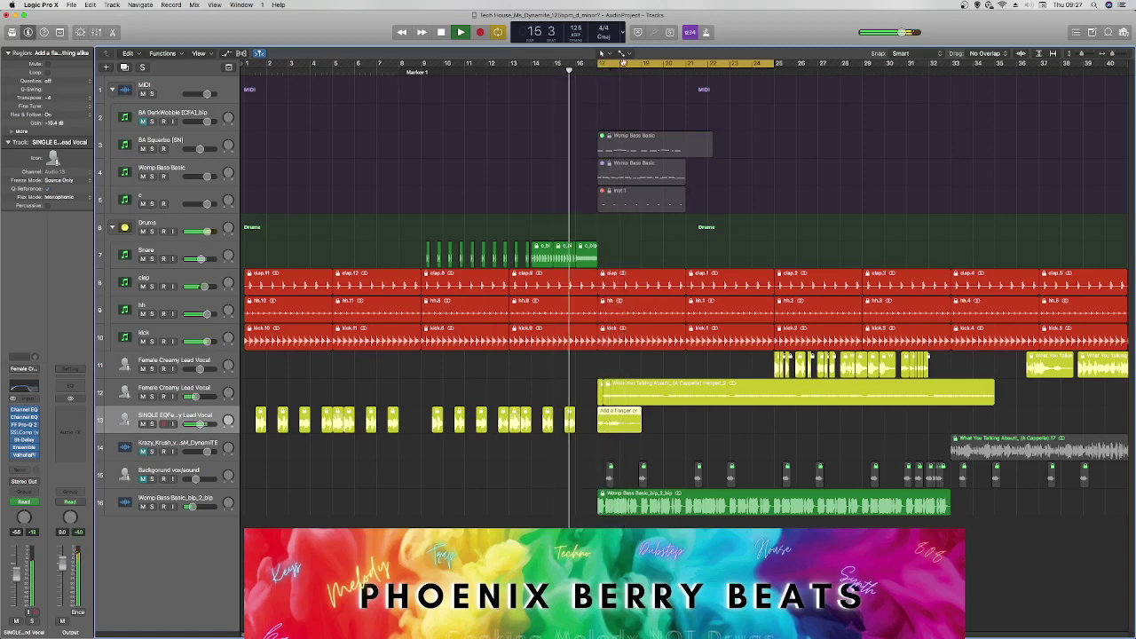
left_click(624, 60)
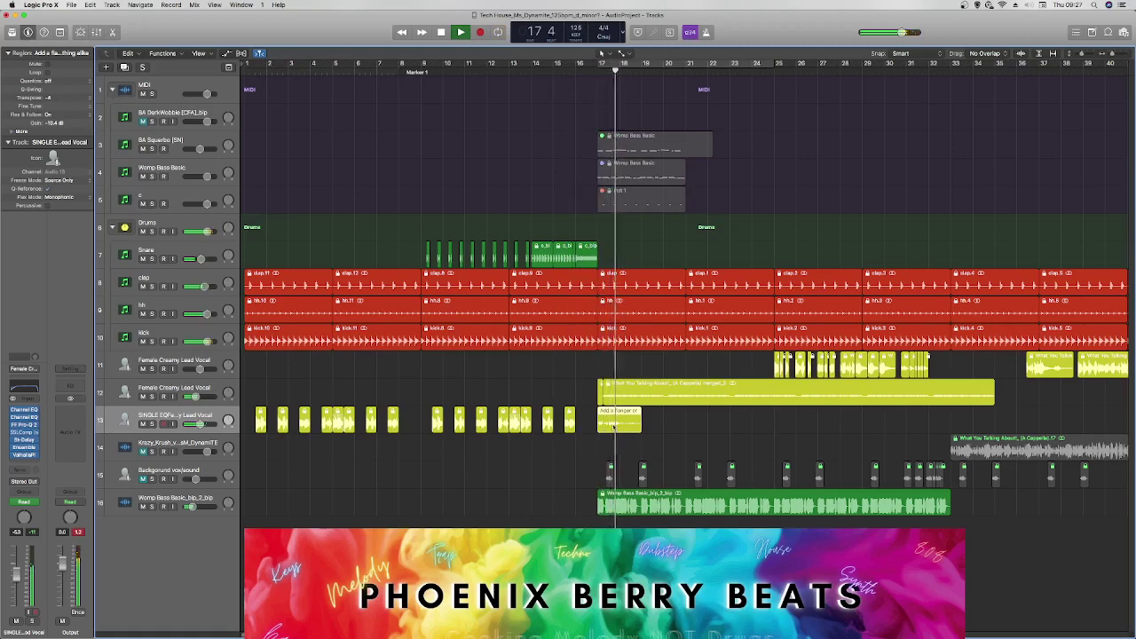
key("space")
left_click_drag(612, 427, 635, 424)
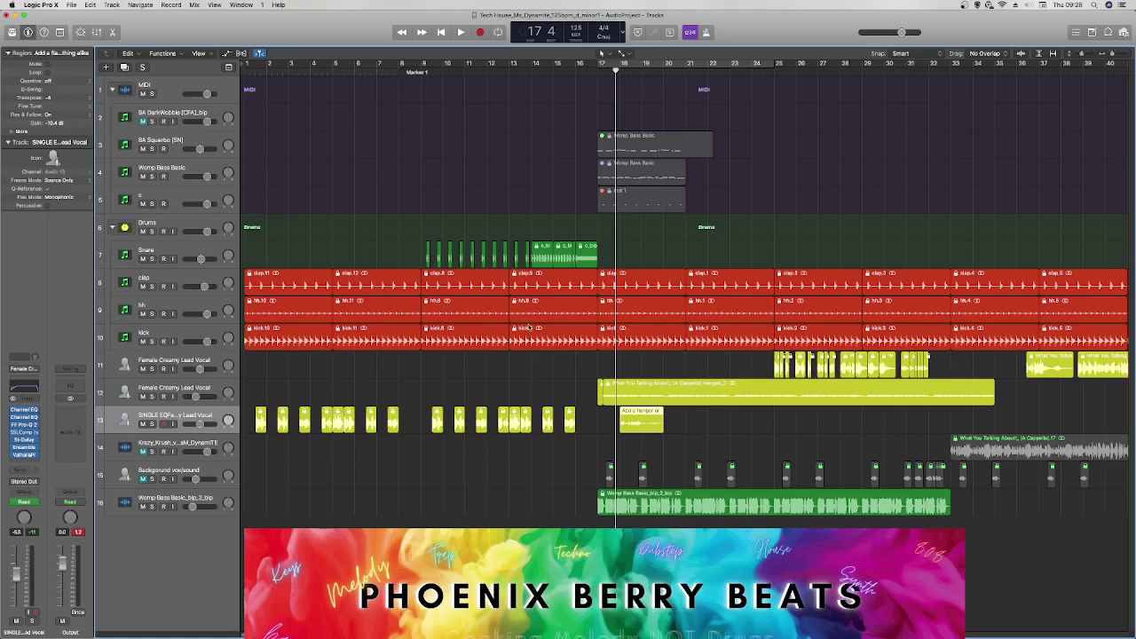
Save the project and close its window.
left_click(71, 5)
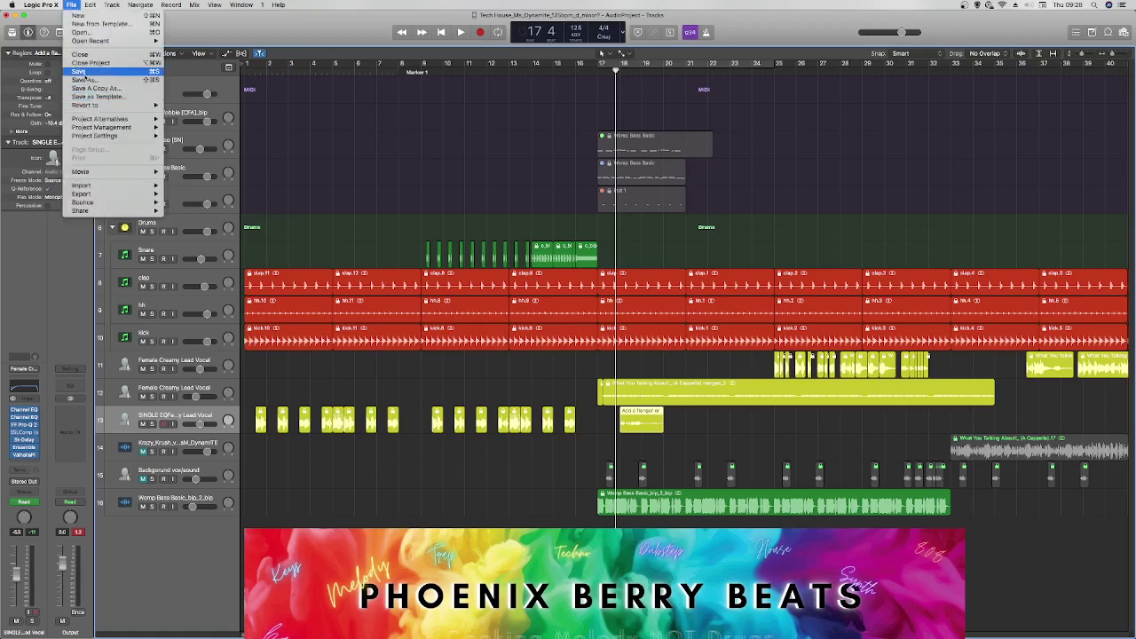
left_click(78, 71)
left_click(6, 15)
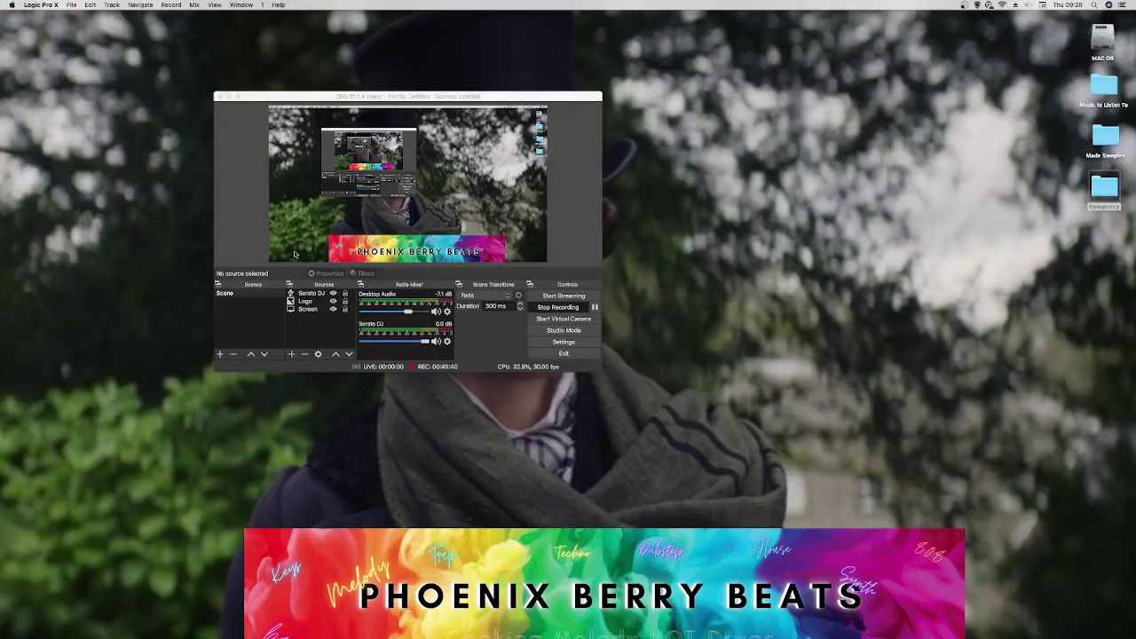